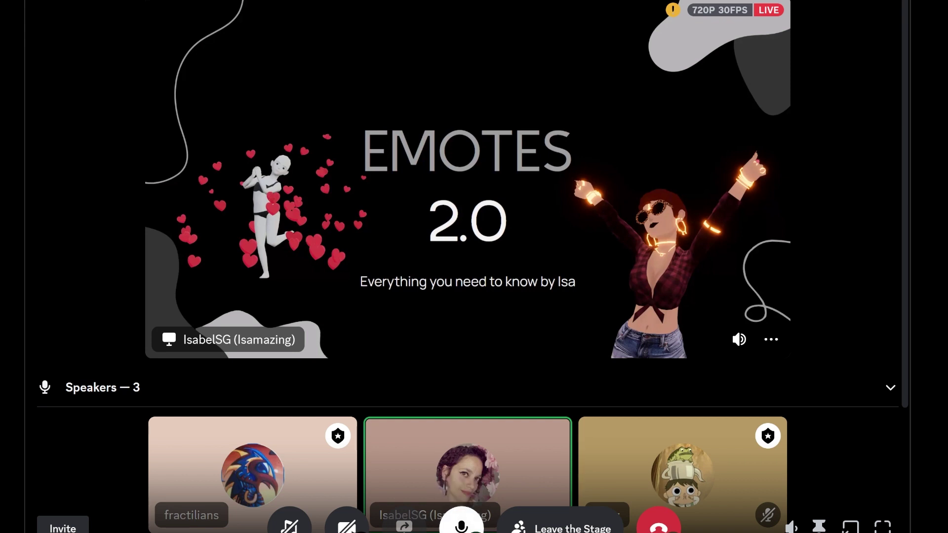
# Step: Open the stage's text chat, send the message "wohoooo", and close the chat
pyautogui.click(867, 6)
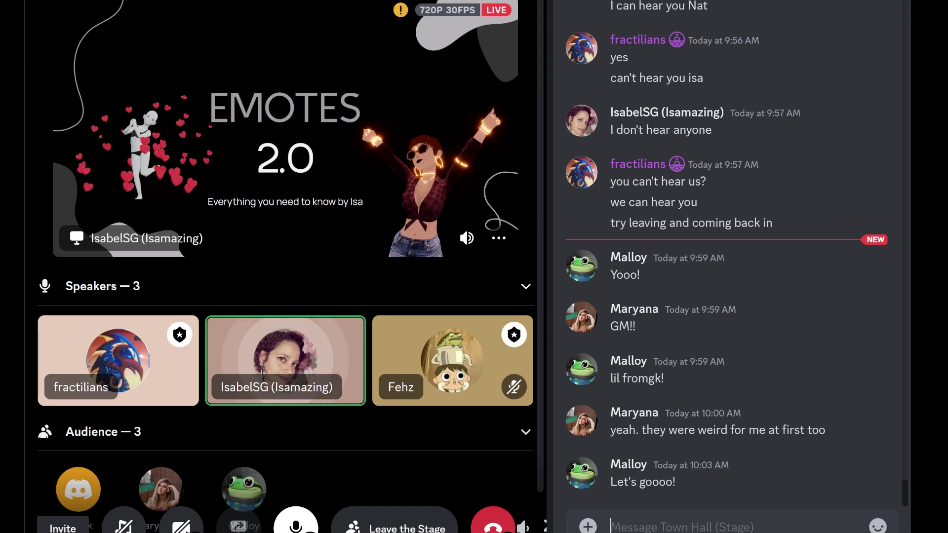
pyautogui.write('wohoooo')
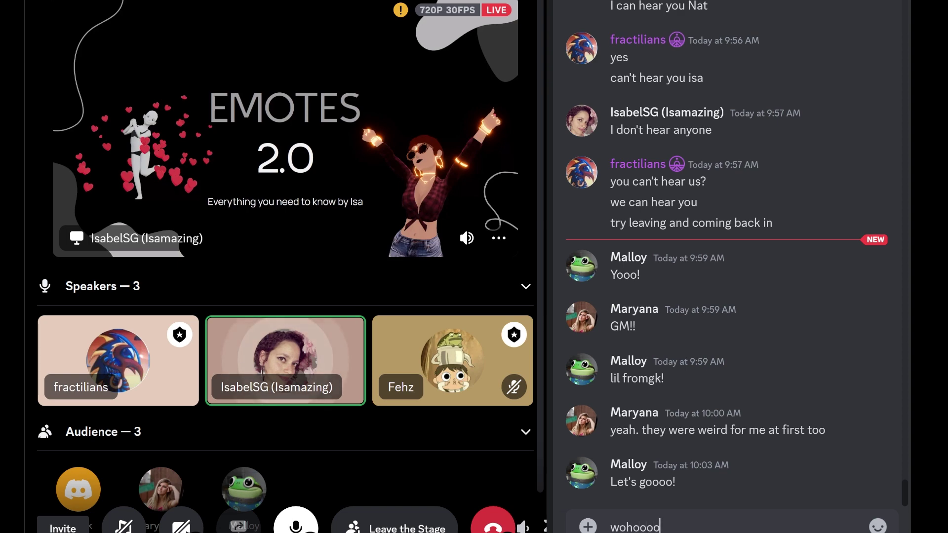
pyautogui.press('Return')
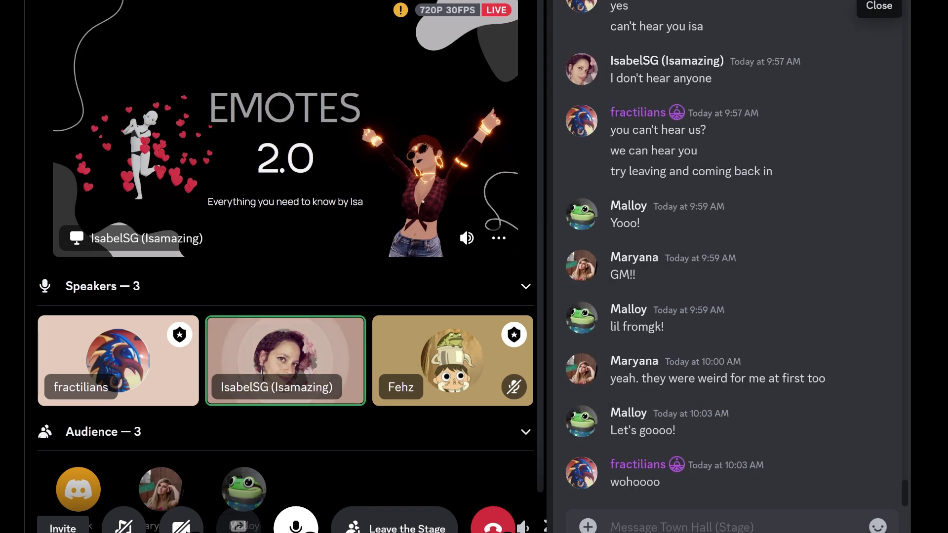
pyautogui.click(879, 5)
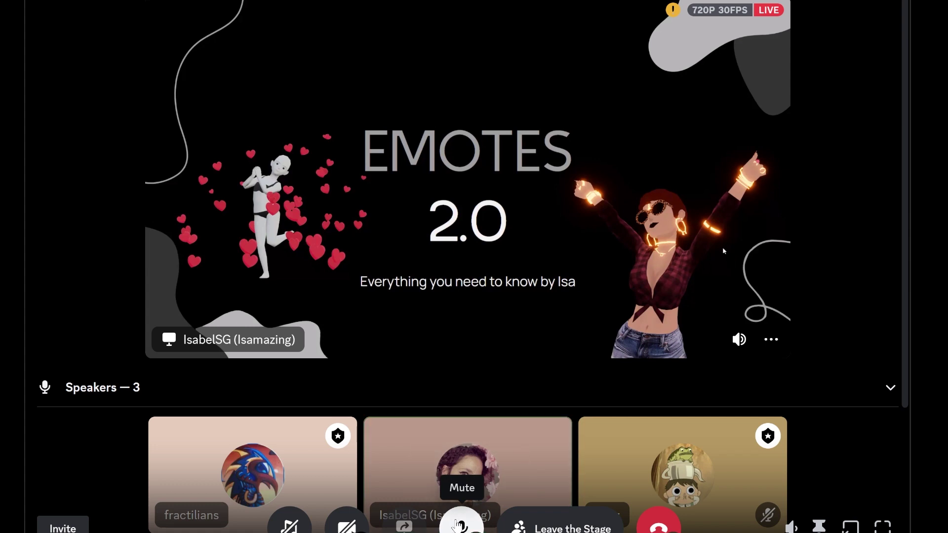
# Step: Mute the microphone for the stage presentation
pyautogui.click(459, 525)
pyautogui.click(459, 525)
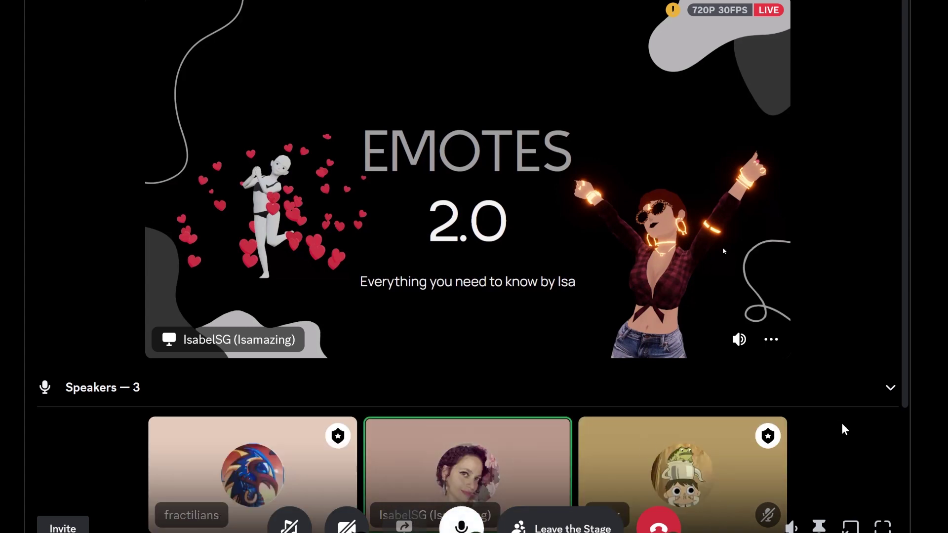
pyautogui.scroll(-3, 854, 484)
pyautogui.scroll(3, 847, 490)
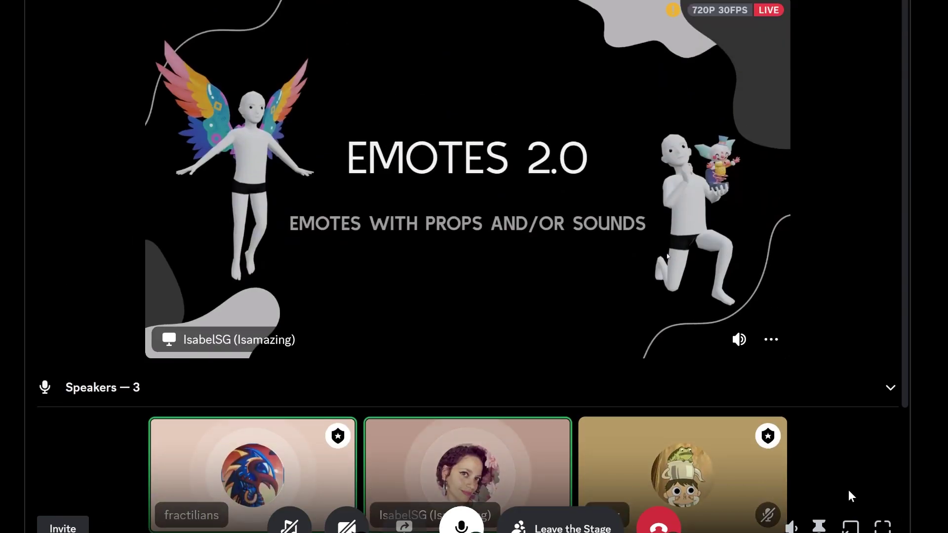
pyautogui.click(461, 525)
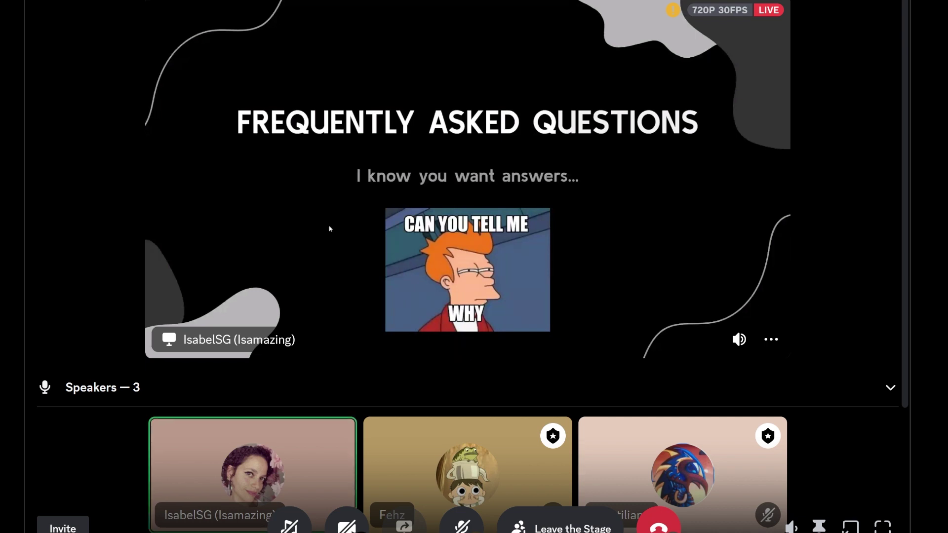
# Step: Examine the speaker and audience lists between slides of the shared Emotes 2.0 presentation
pyautogui.scroll(-3, 468, 267)
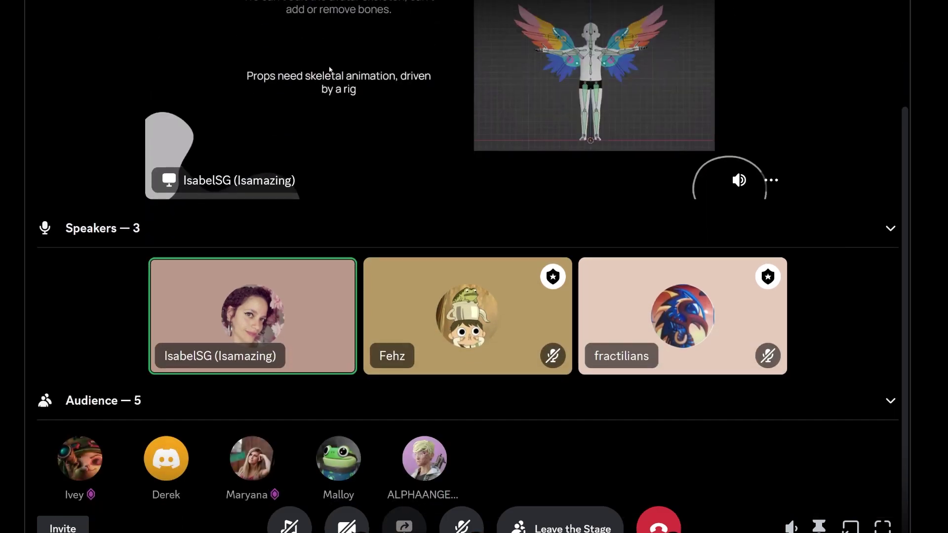
pyautogui.scroll(3, 468, 267)
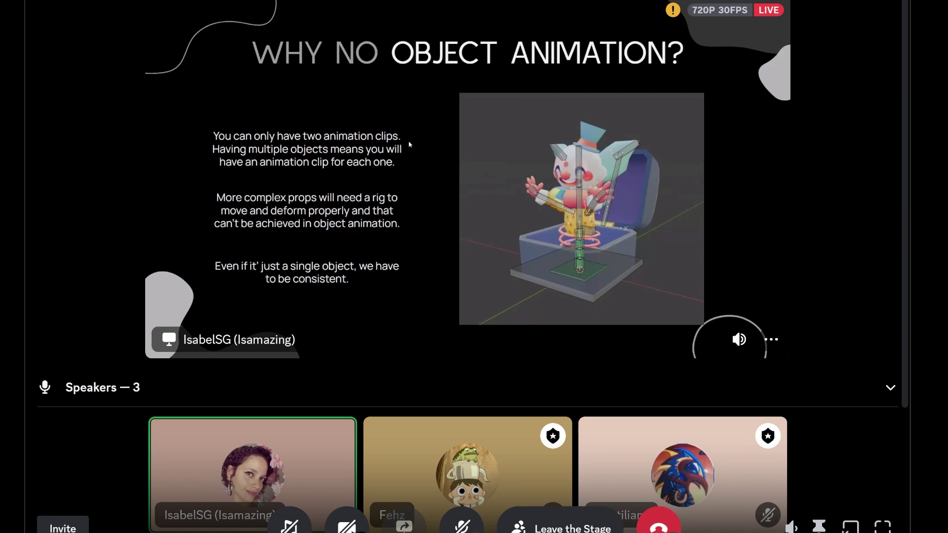
pyautogui.scroll(-5, 410, 144)
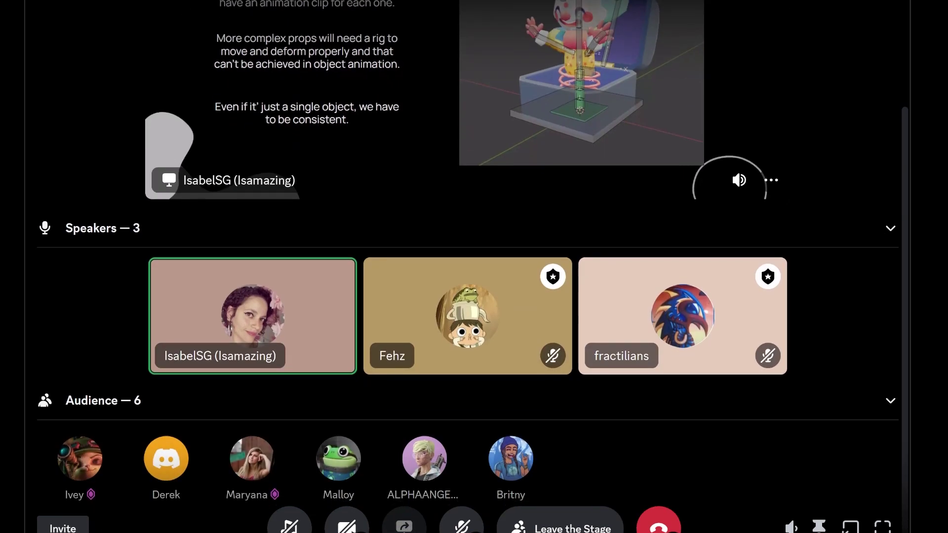
pyautogui.scroll(5, 409, 144)
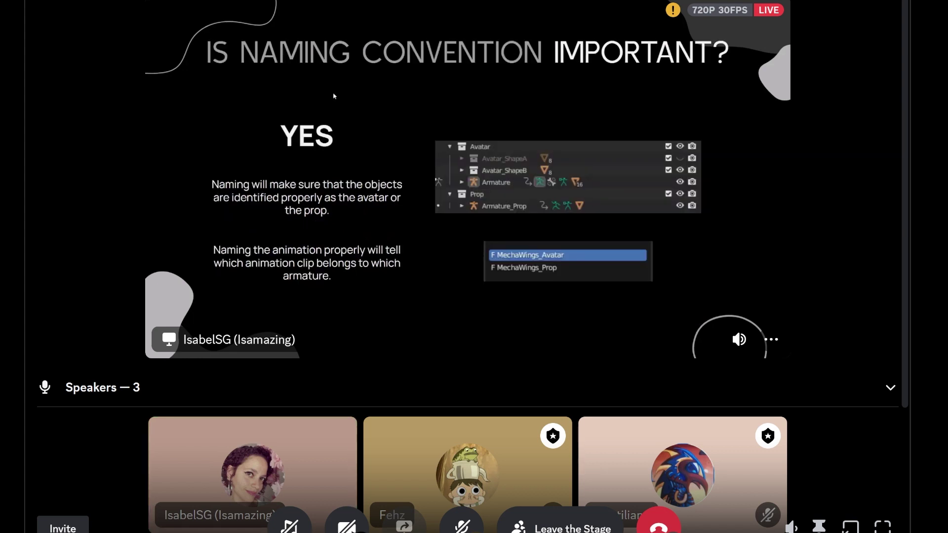
pyautogui.scroll(-3, 333, 96)
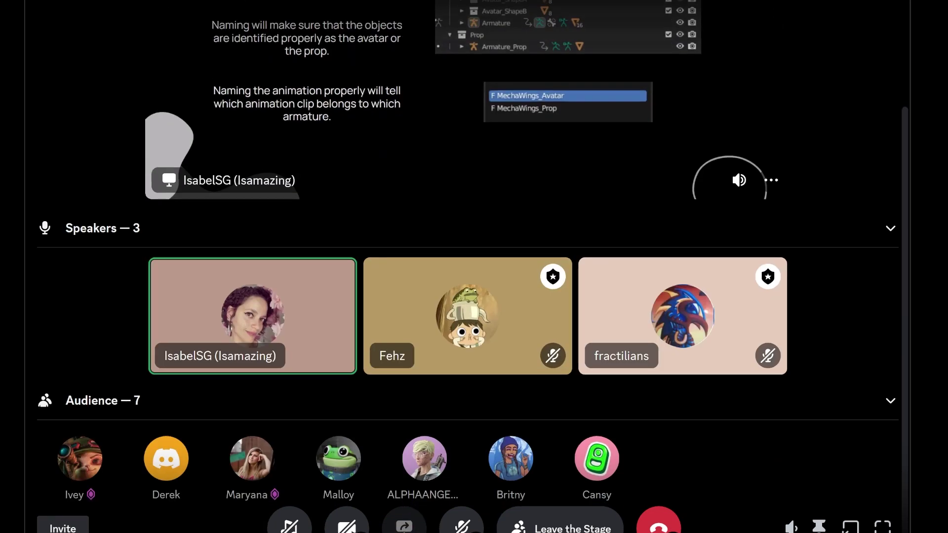
pyautogui.scroll(3, 208, 97)
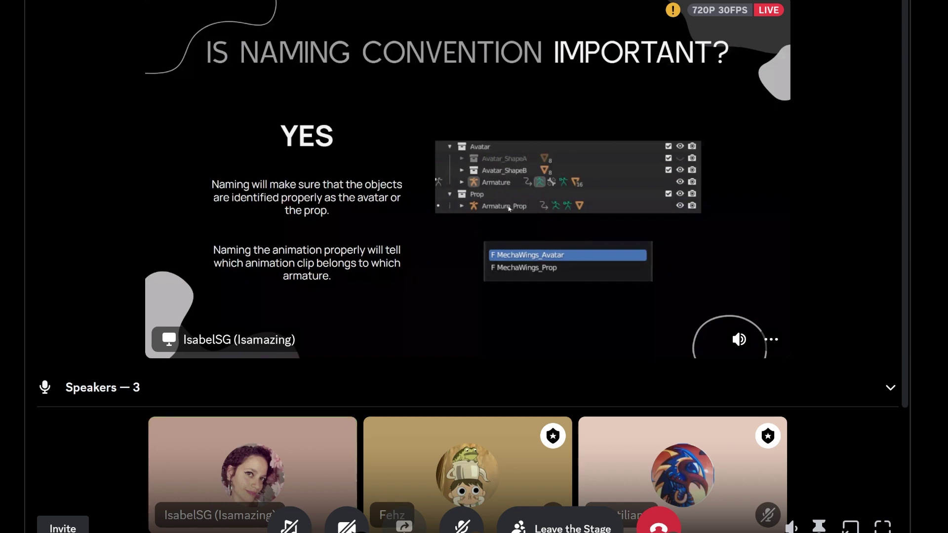
pyautogui.scroll(-3, 468, 266)
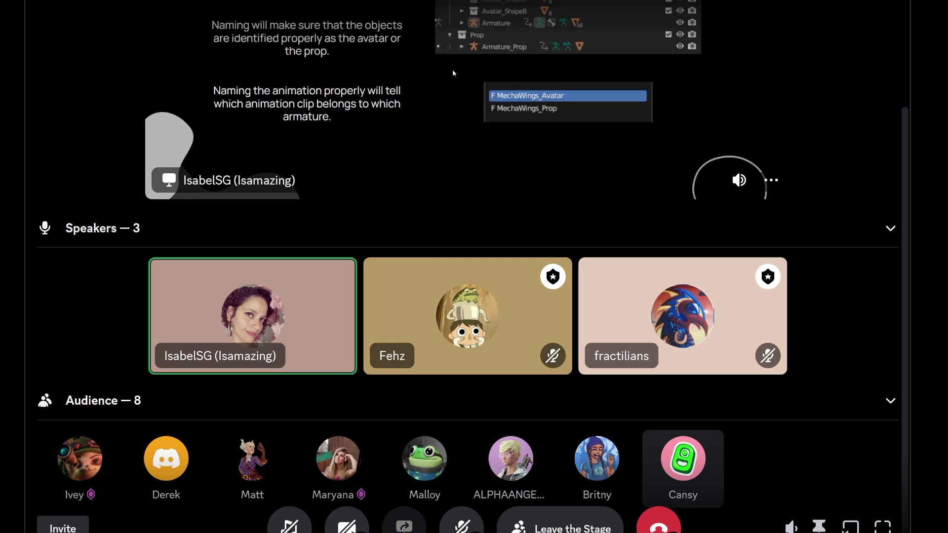
pyautogui.scroll(3, 468, 266)
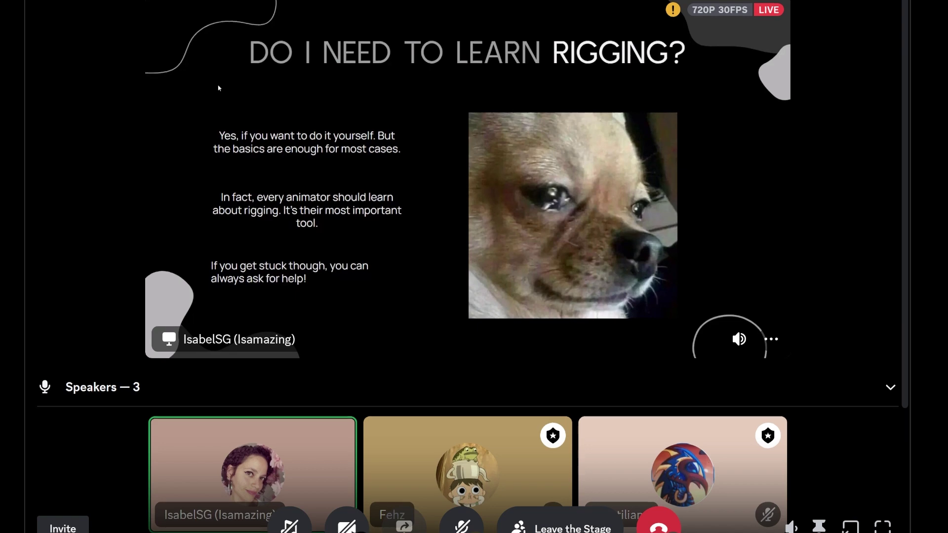
pyautogui.scroll(-3, 218, 88)
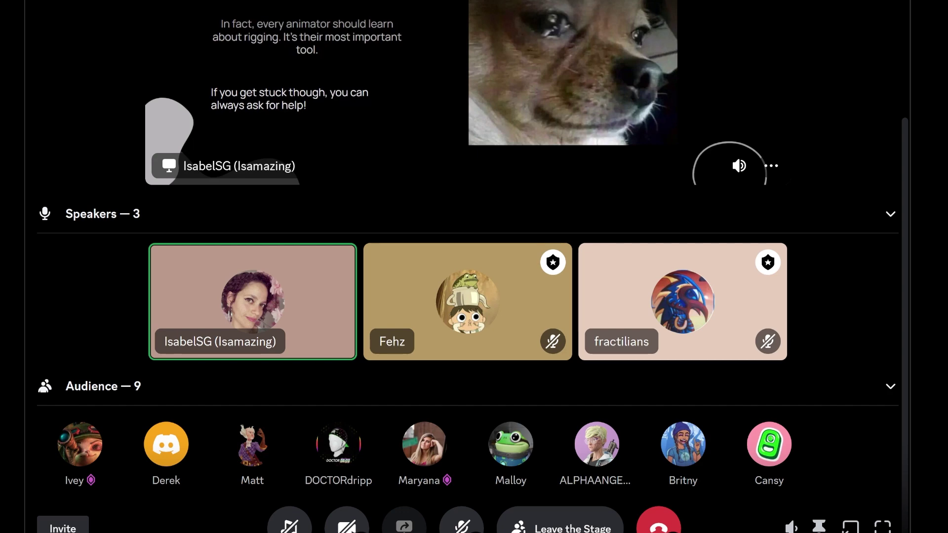
pyautogui.scroll(3, 468, 266)
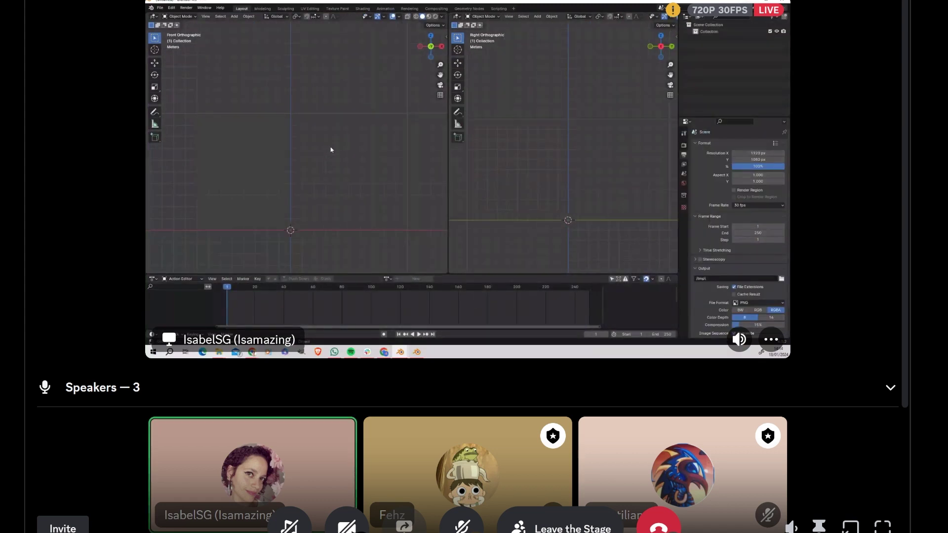
# Step: In Blender, add an armature at the world origin and show its transform values in the right orthographic view
pyautogui.hotkey('shift', 'a')
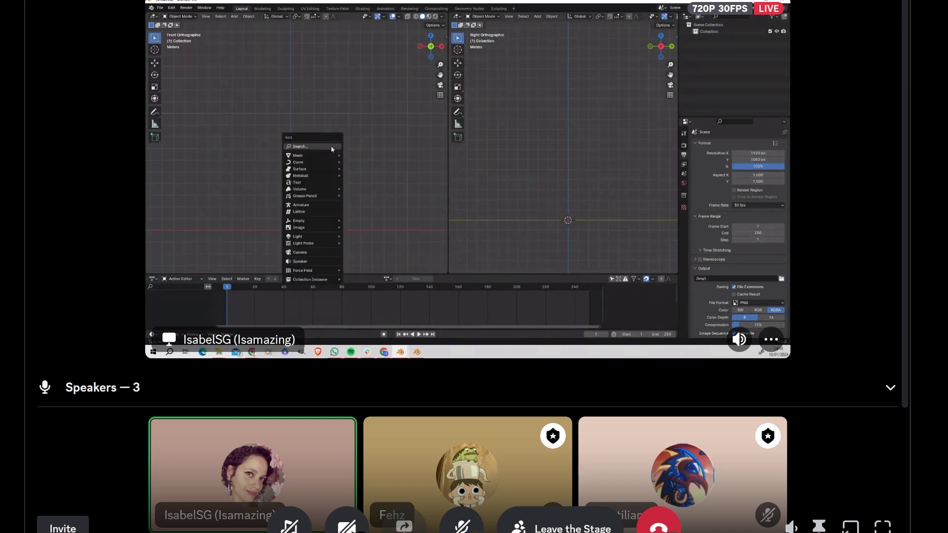
pyautogui.click(327, 204)
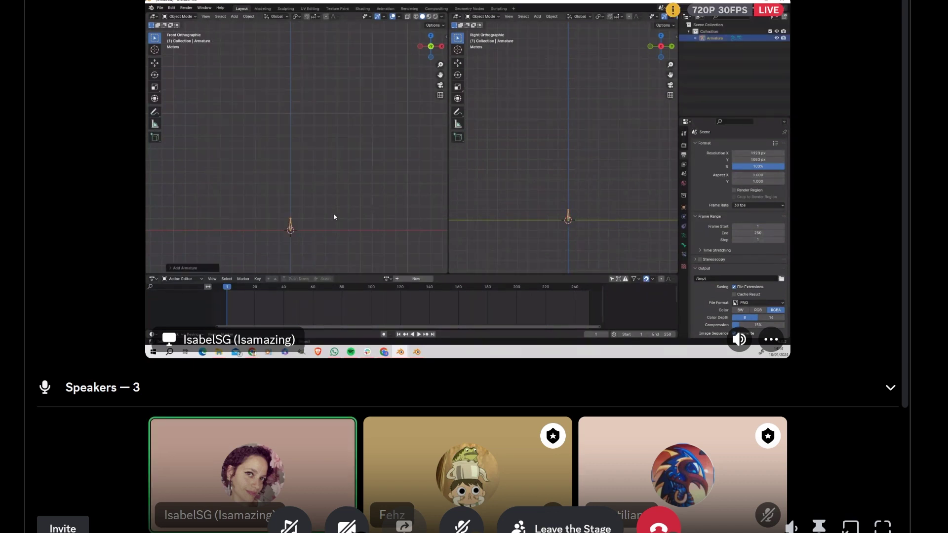
pyautogui.scroll(4, 322, 211)
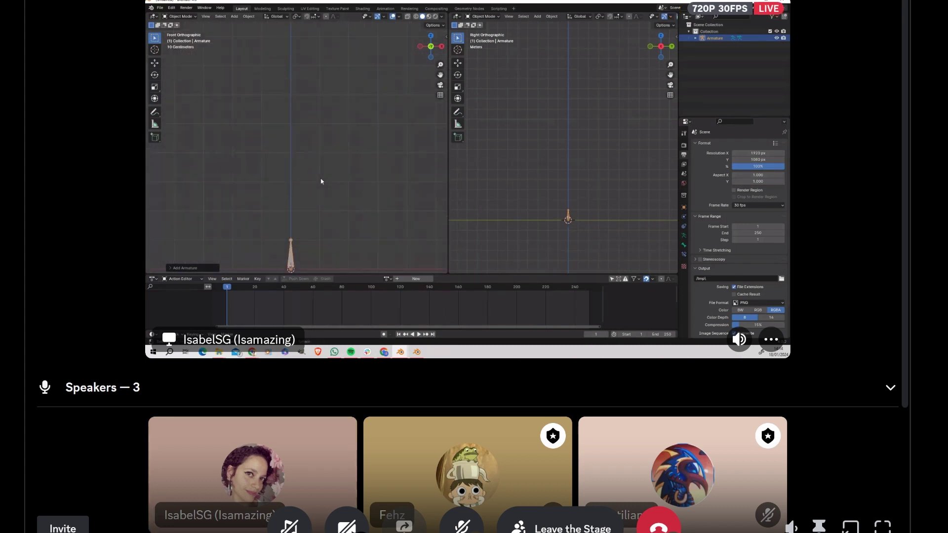
pyautogui.keyDown('shift'); pyautogui.moveTo(321, 181); pyautogui.dragTo(318, 142, button='middle'); pyautogui.keyUp('shift')
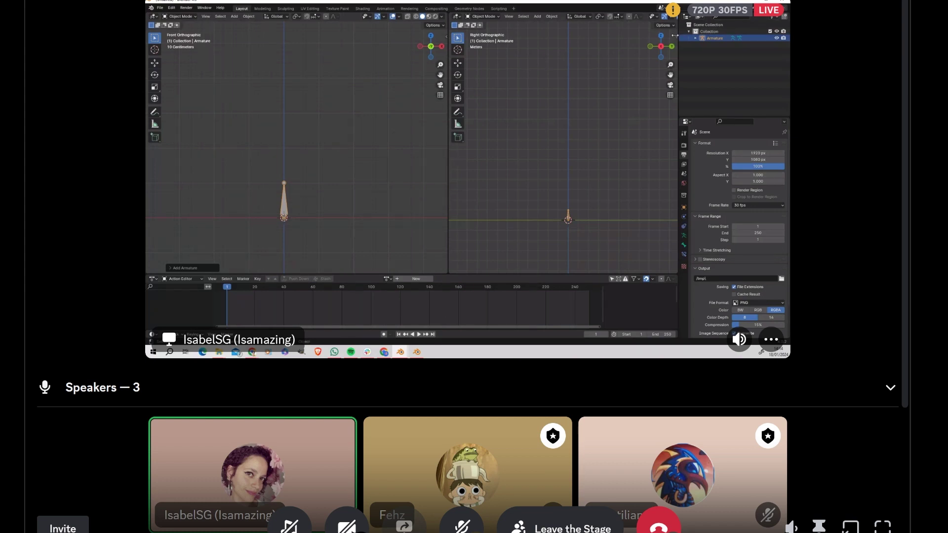
pyautogui.press('n')
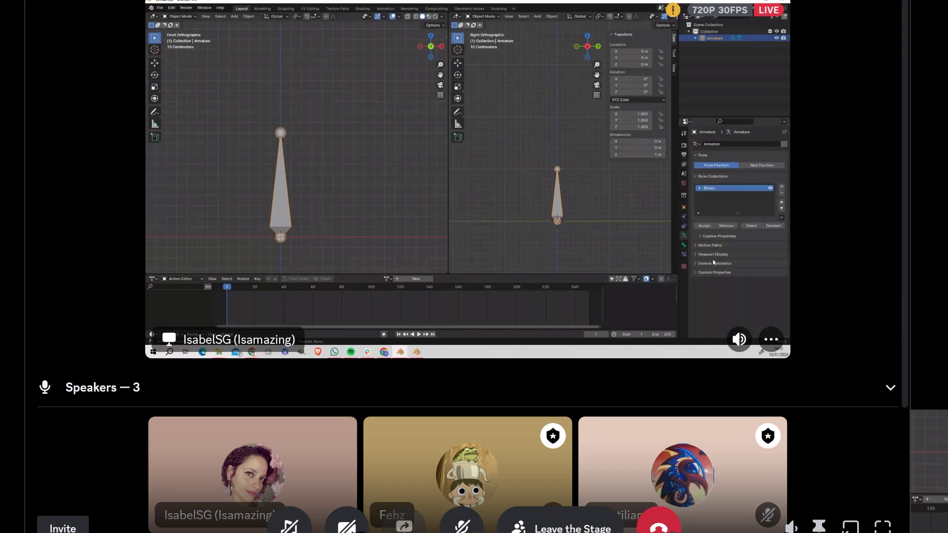
pyautogui.scroll(1, 468, 267)
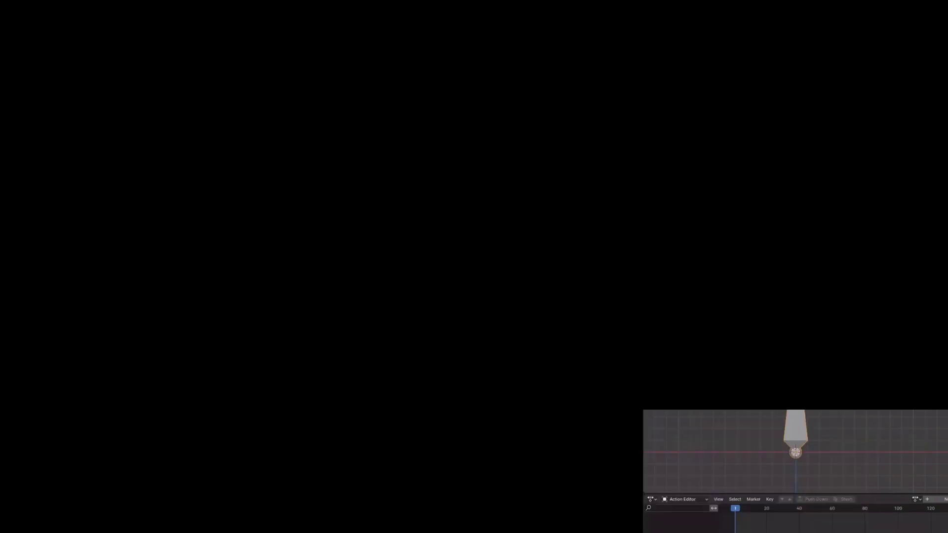
pyautogui.press('r')
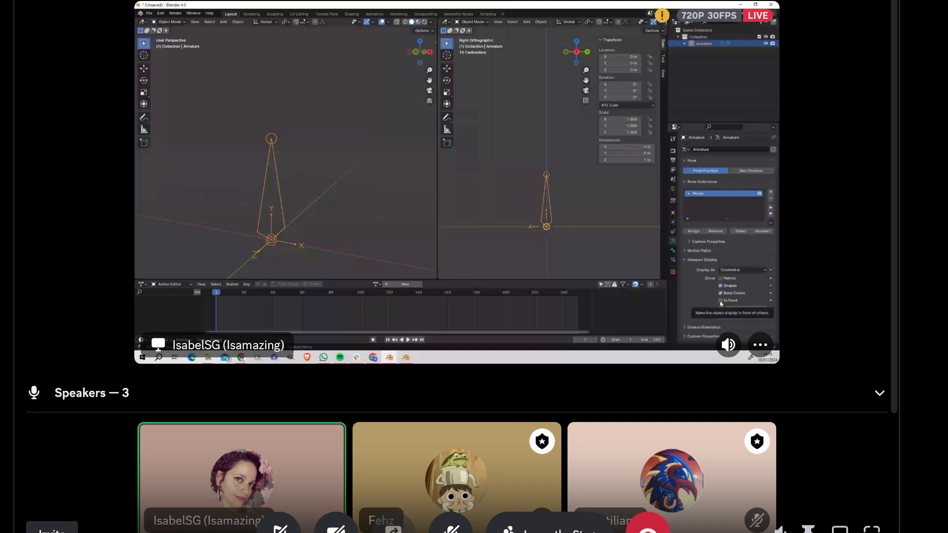
# Step: Add a cylinder mesh at the world origin, enclosing the armature's bone
pyautogui.click(318, 130)
pyautogui.hotkey('shift', 'a')
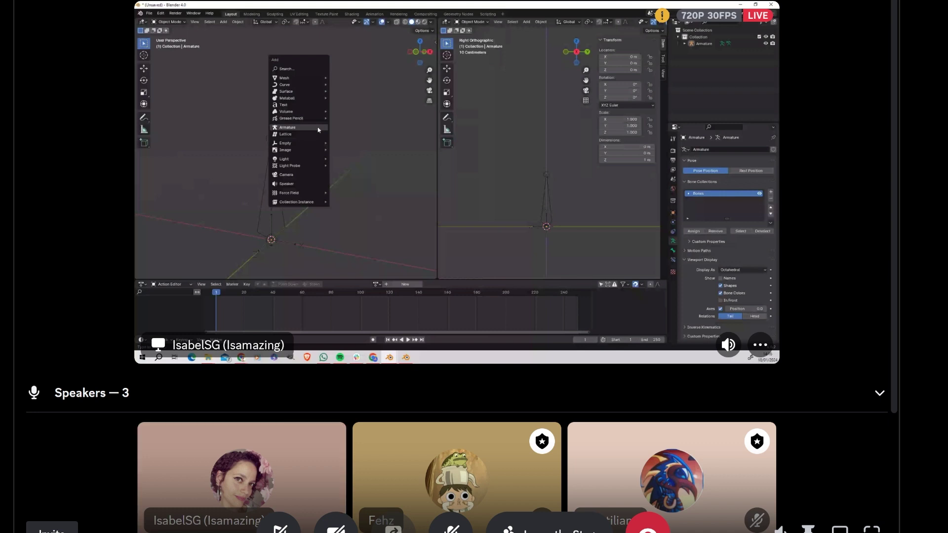
pyautogui.moveTo(286, 78)
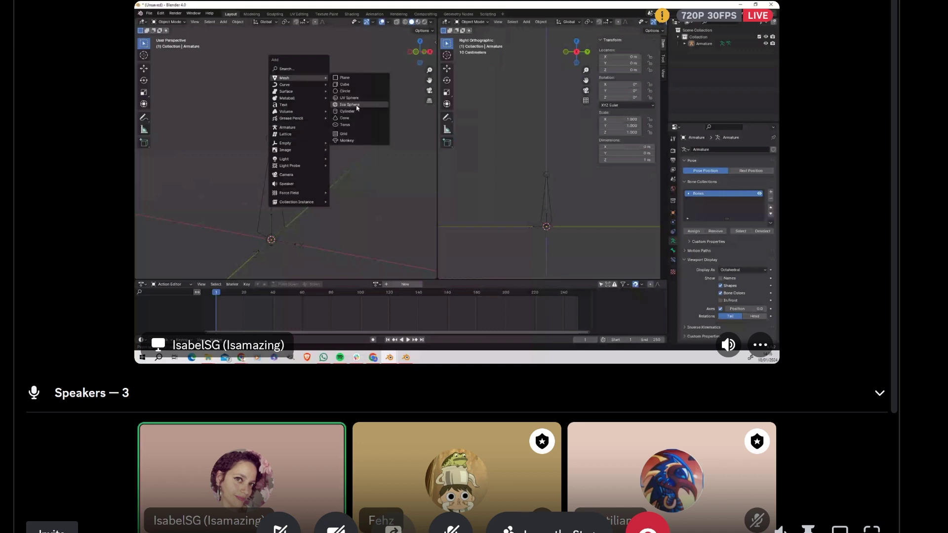
pyautogui.click(349, 111)
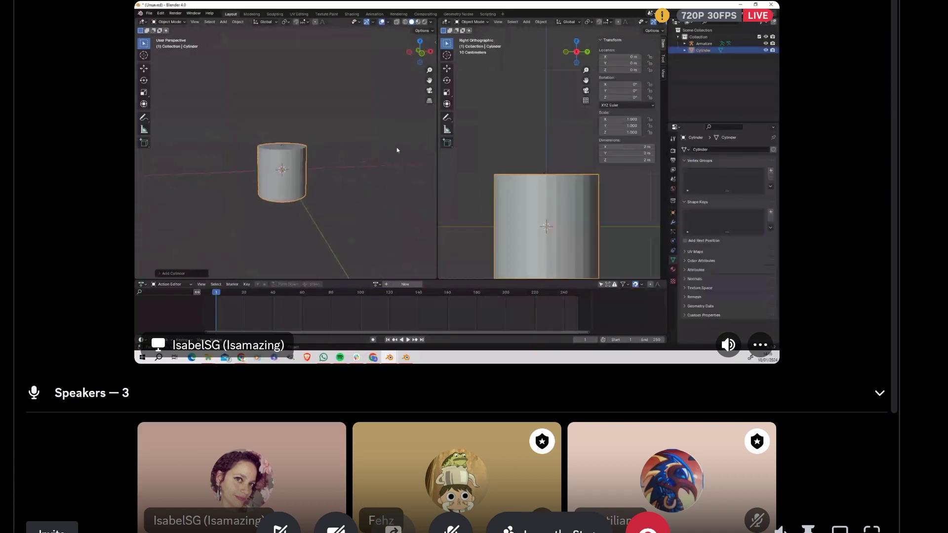
# Step: Enable In Front in the armature's viewport display and delete the cylinder
pyautogui.click(703, 43)
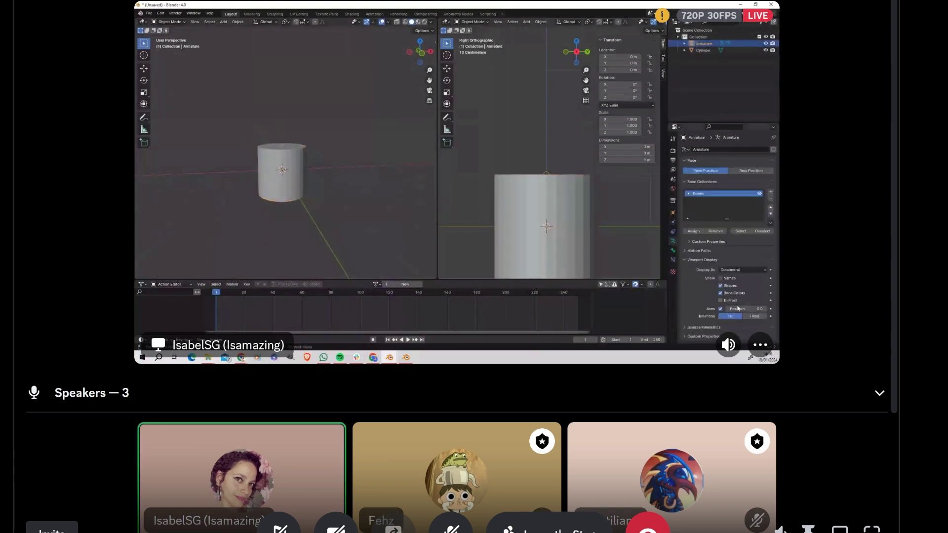
pyautogui.click(720, 300)
pyautogui.click(296, 186)
pyautogui.press('Delete')
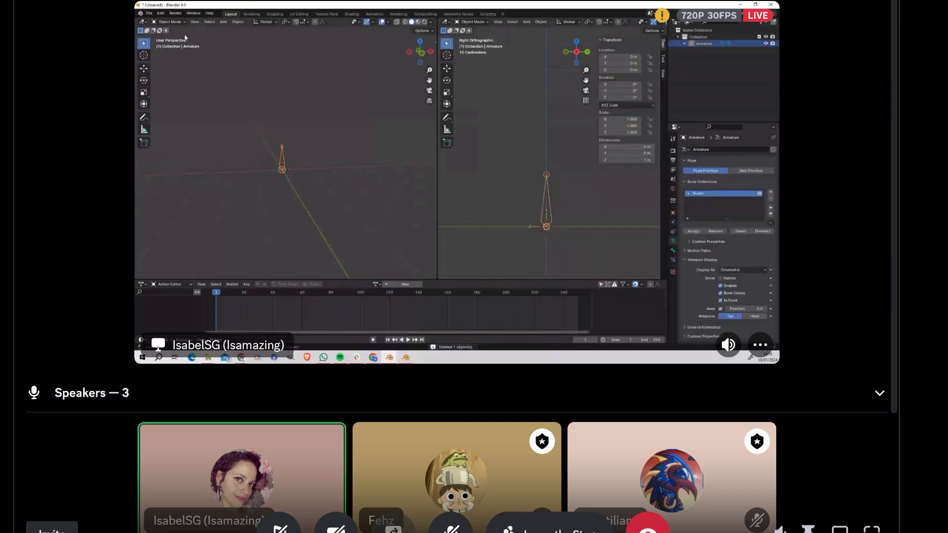
# Step: Put the armature into Pose Mode in the front orthographic view and select its bone
pyautogui.scroll(10, 258, 130)
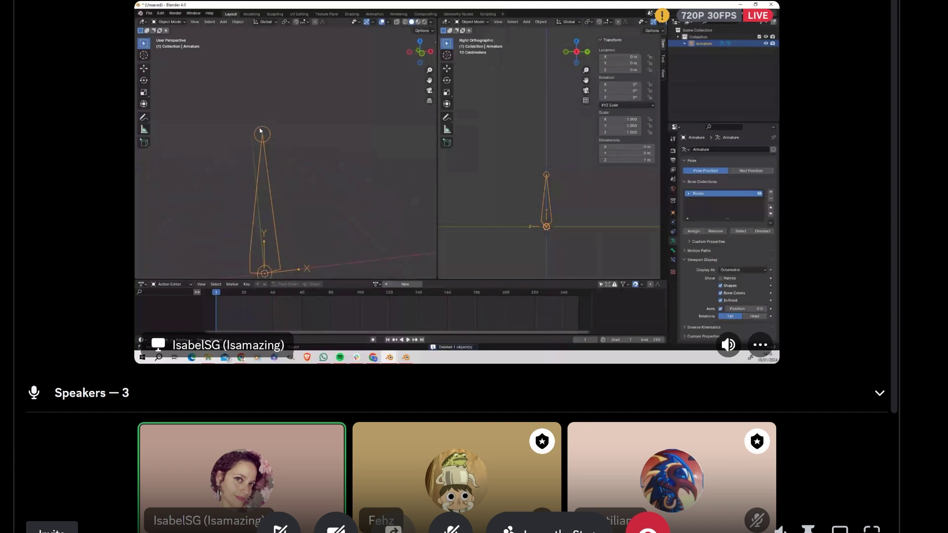
pyautogui.keyDown('shift'); pyautogui.scroll(-3, 260, 130); pyautogui.keyUp('shift')
pyautogui.press('KP_1')
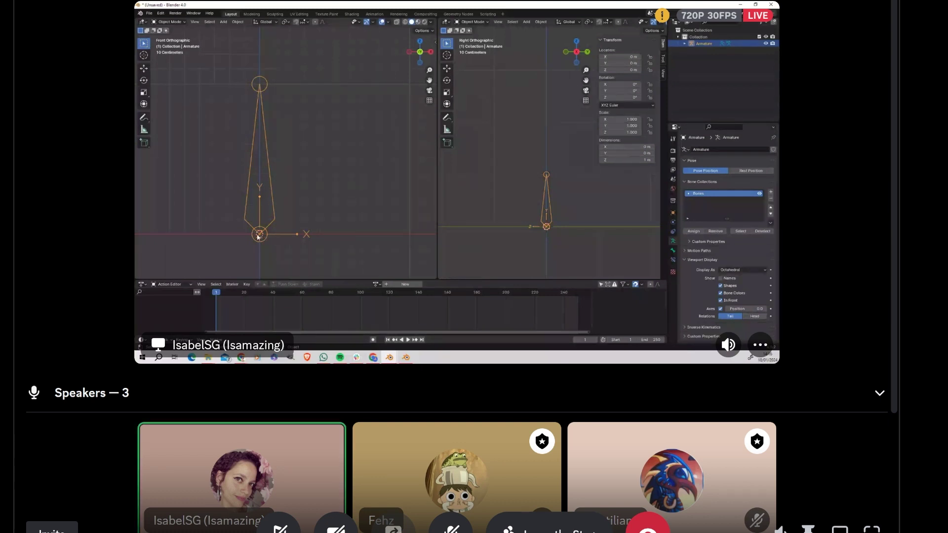
pyautogui.click(168, 22)
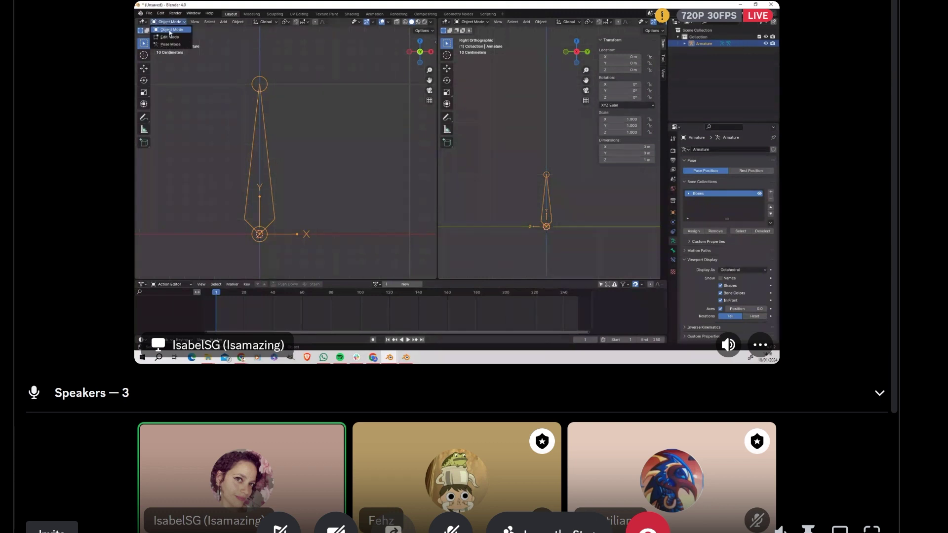
pyautogui.click(176, 45)
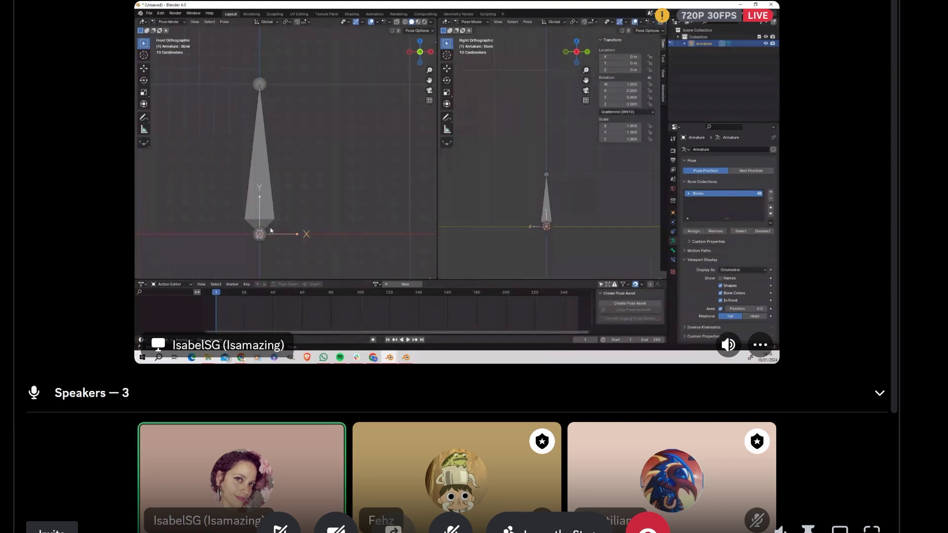
pyautogui.click(263, 240)
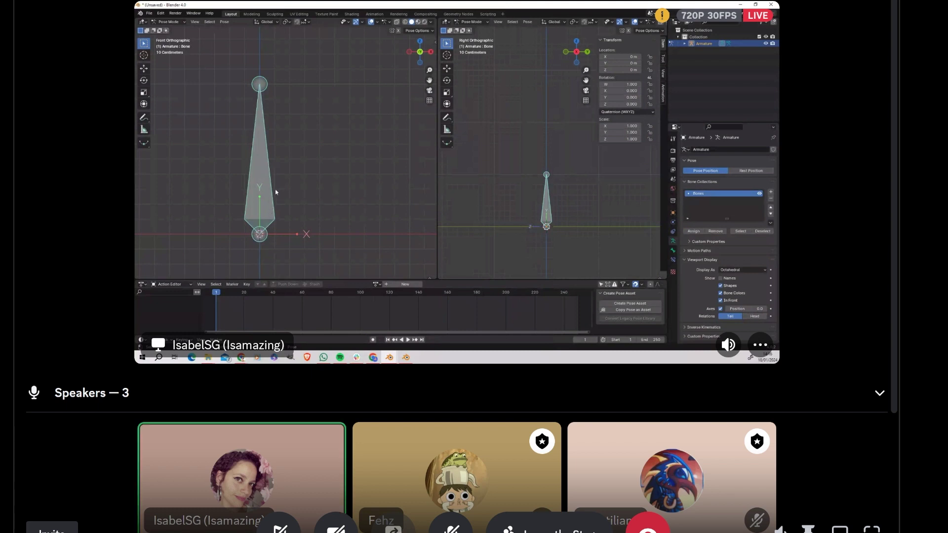
# Step: Try rotating and scaling the bone in the front view, cancelling each transform
pyautogui.press('r')
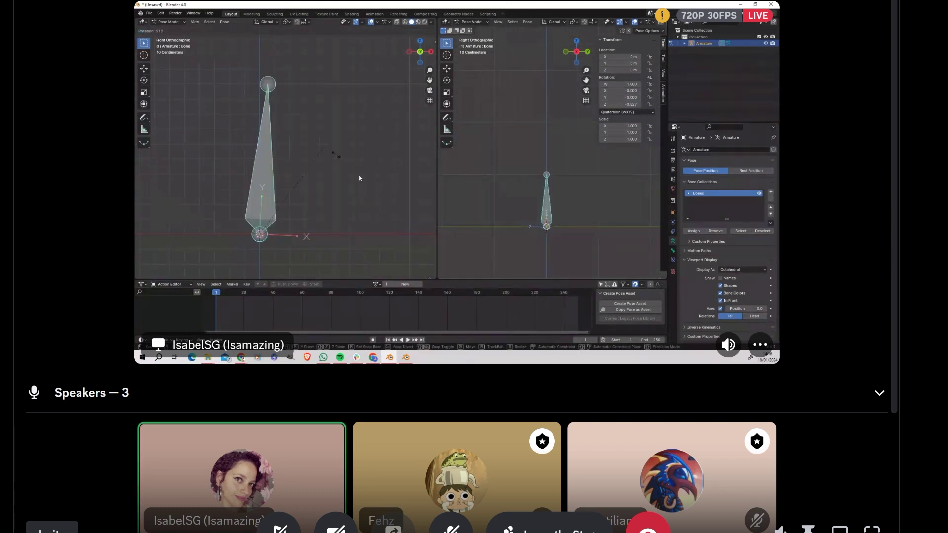
pyautogui.press('Escape')
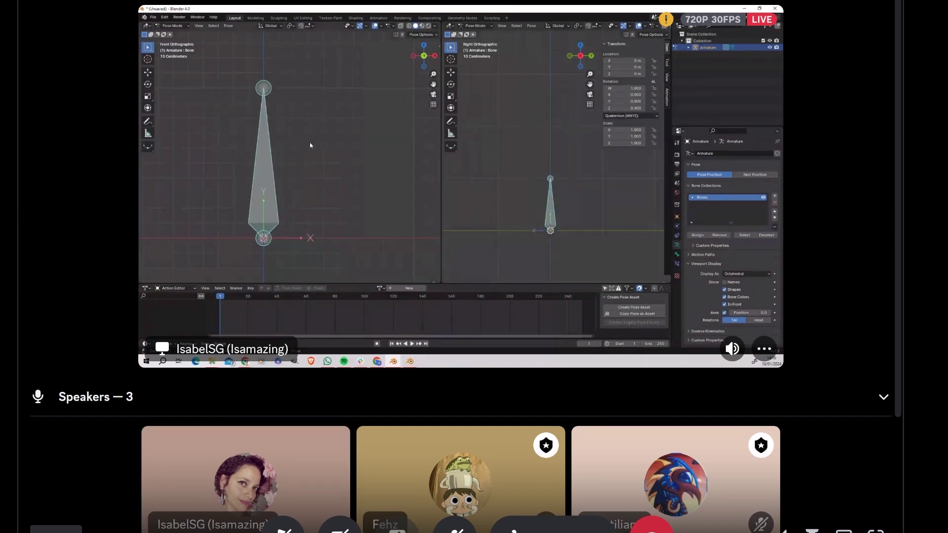
pyautogui.scroll(-2, 362, 165)
pyautogui.press('s')
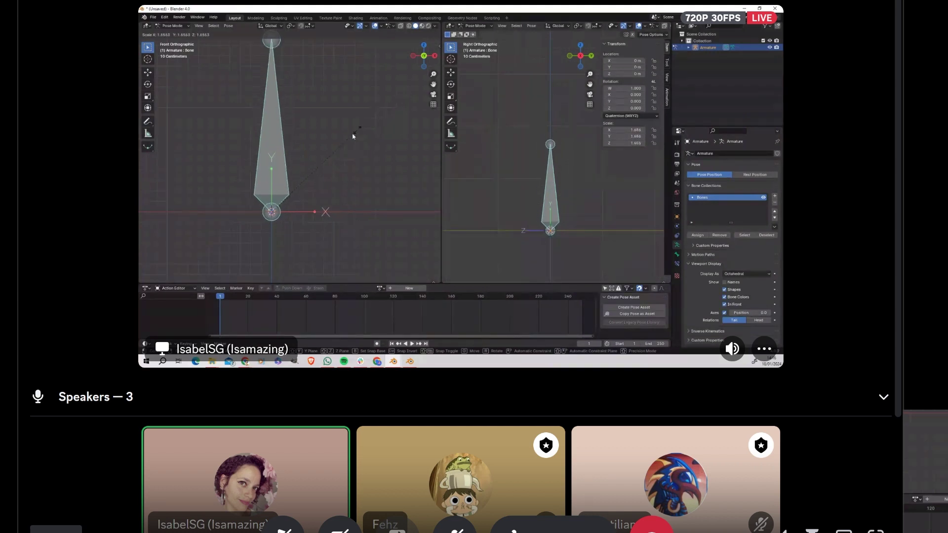
pyautogui.press('Escape')
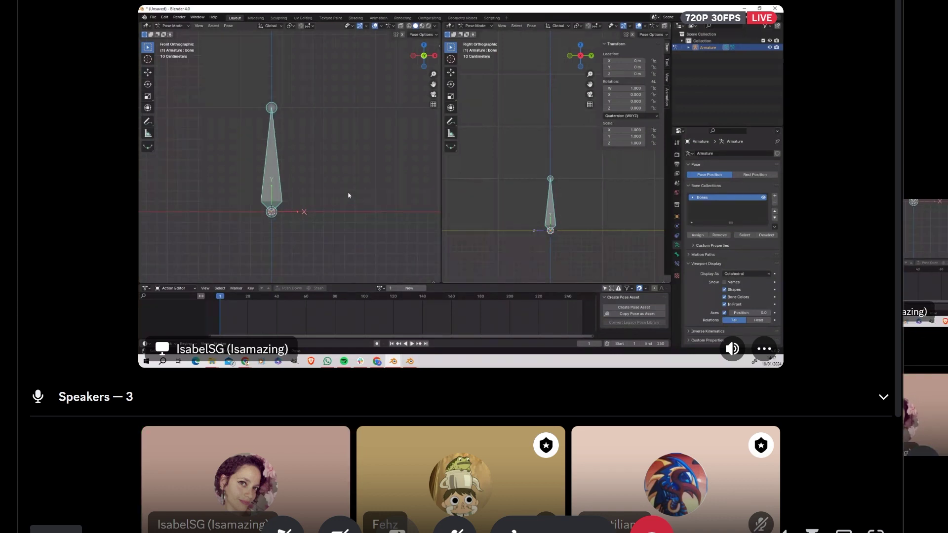
# Step: Try rotating the bone about the global X axis in a perspective view, cancelling the rotation
pyautogui.moveTo(323, 161); pyautogui.dragTo(298, 167, button='middle')
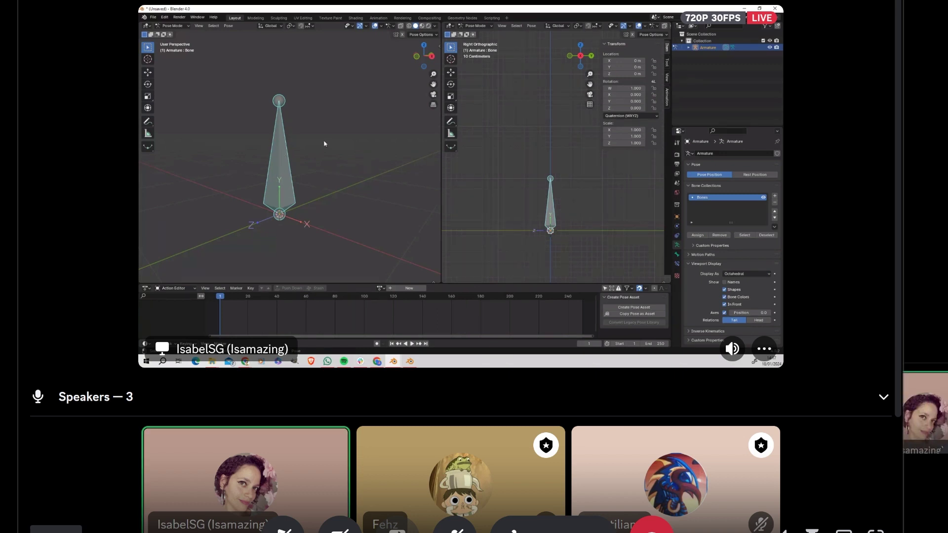
pyautogui.press('r')
pyautogui.press('x')
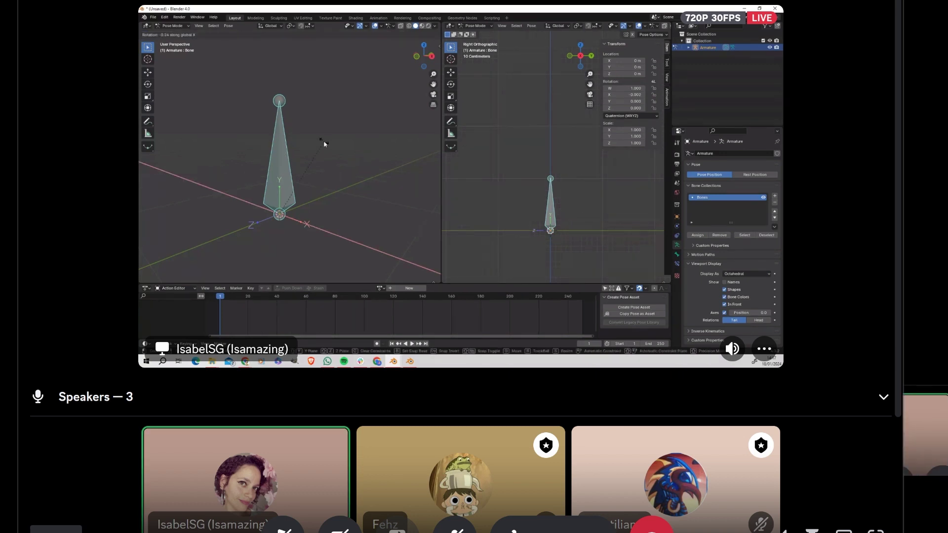
pyautogui.press('Escape')
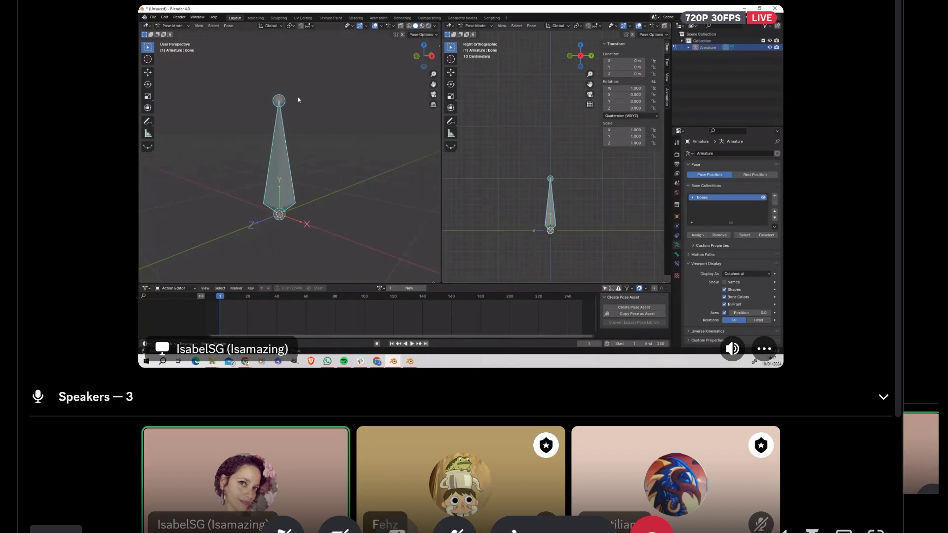
# Step: Set the transform orientation to Local and try rotating the bone about its local X axis
pyautogui.click(270, 26)
pyautogui.click(266, 54)
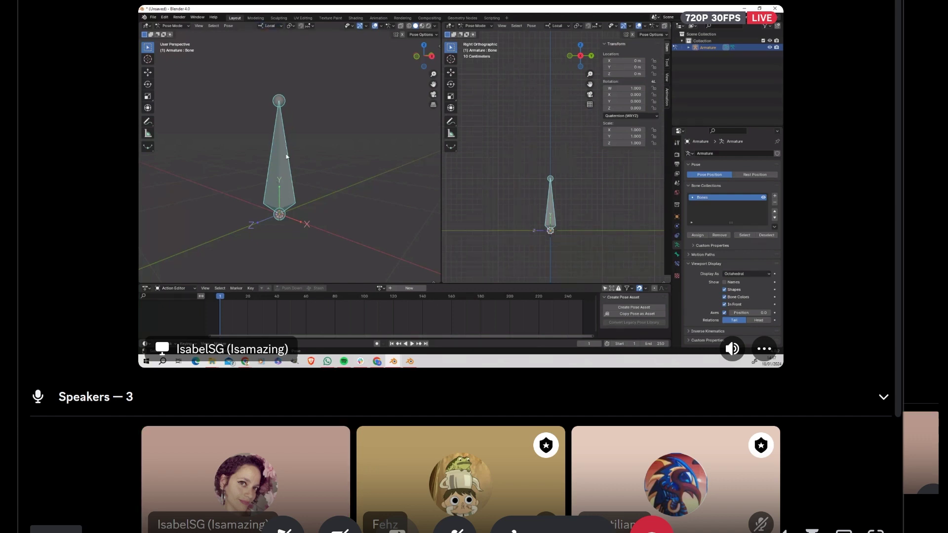
pyautogui.press('r')
pyautogui.press('x')
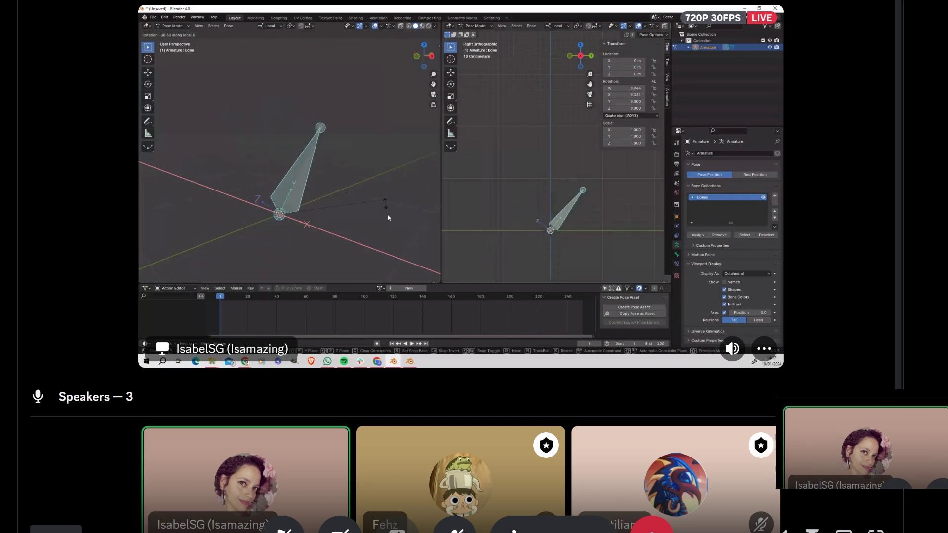
pyautogui.press('Escape')
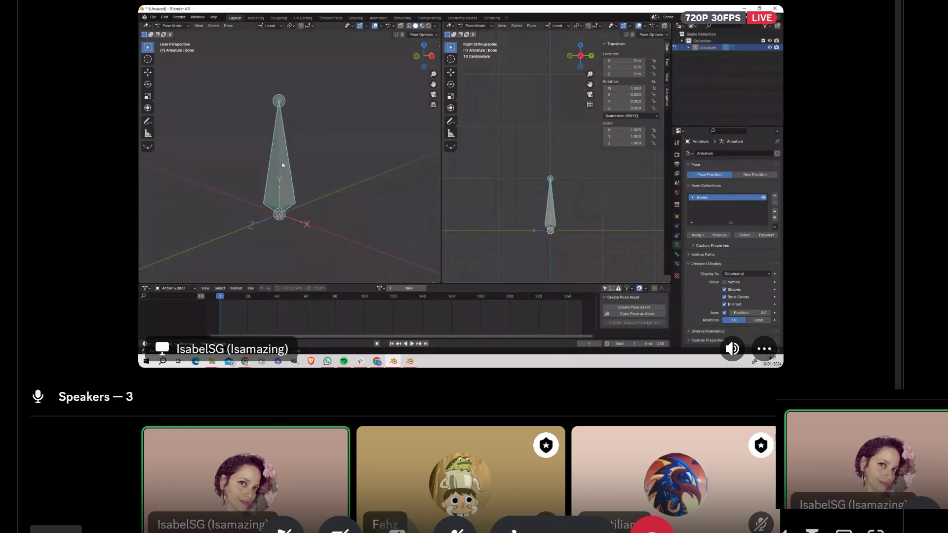
# Step: Try rotating the bone about its local Y and Z axes, cancelling the rotations
pyautogui.press('r')
pyautogui.press('y')
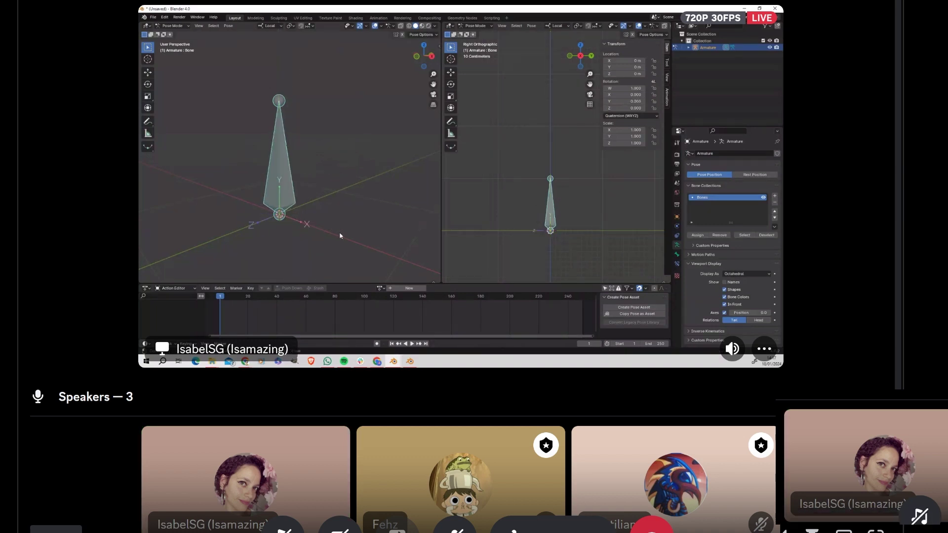
pyautogui.press('z')
pyautogui.press('z')
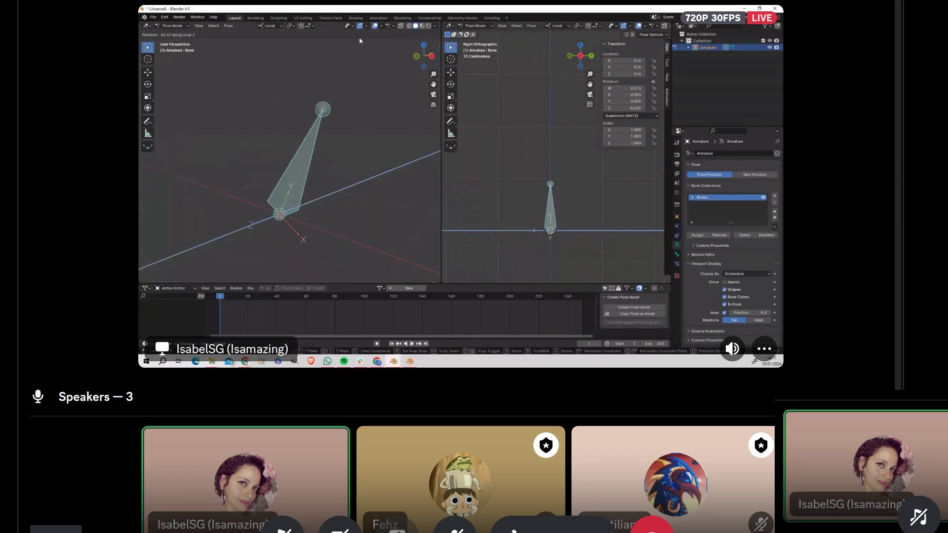
pyautogui.press('Escape')
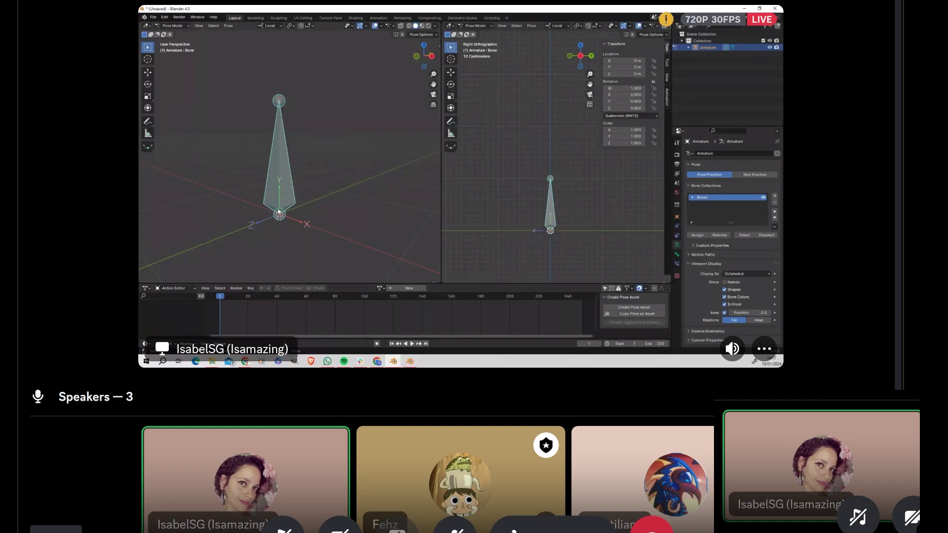
pyautogui.press('Escape')
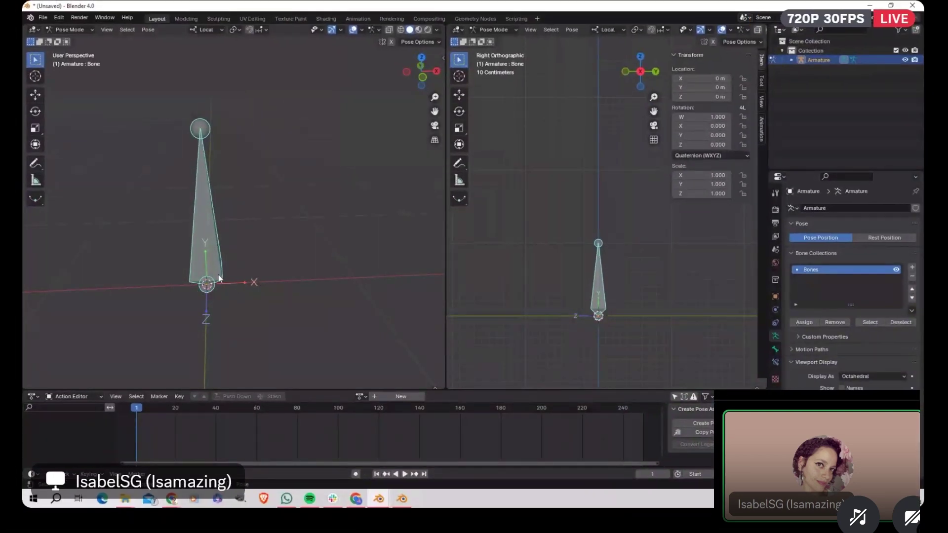
# Step: Switch the armature to Edit Mode, vary the bone's roll and set it back to 0°
pyautogui.click(70, 29)
pyautogui.click(71, 51)
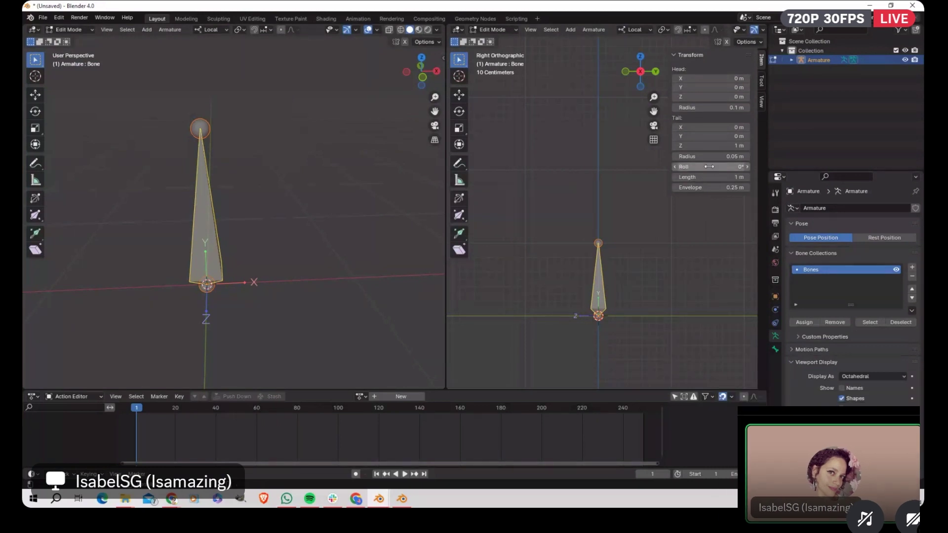
pyautogui.moveTo(735, 166)
pyautogui.mouseDown()
pyautogui.moveTo(745, 170)
pyautogui.moveTo(556, 190)
pyautogui.moveTo(168, 161)
pyautogui.moveTo(673, 186)
pyautogui.moveTo(660, 186)
pyautogui.moveTo(774, 158)
pyautogui.moveTo(214, 313)
pyautogui.moveTo(641, 148)
pyautogui.moveTo(602, 169)
pyautogui.moveTo(737, 164)
pyautogui.mouseUp()
pyautogui.click(736, 164)
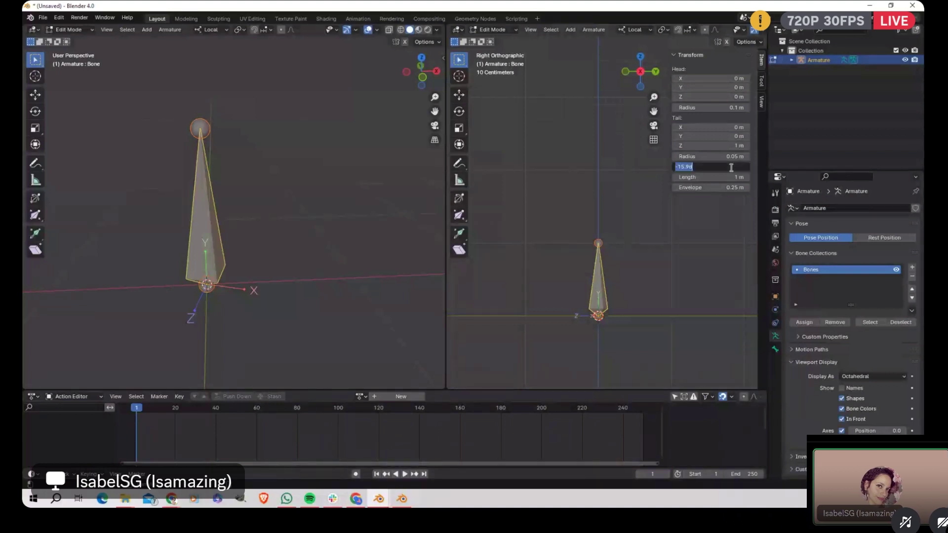
pyautogui.write('0')
pyautogui.press('Return')
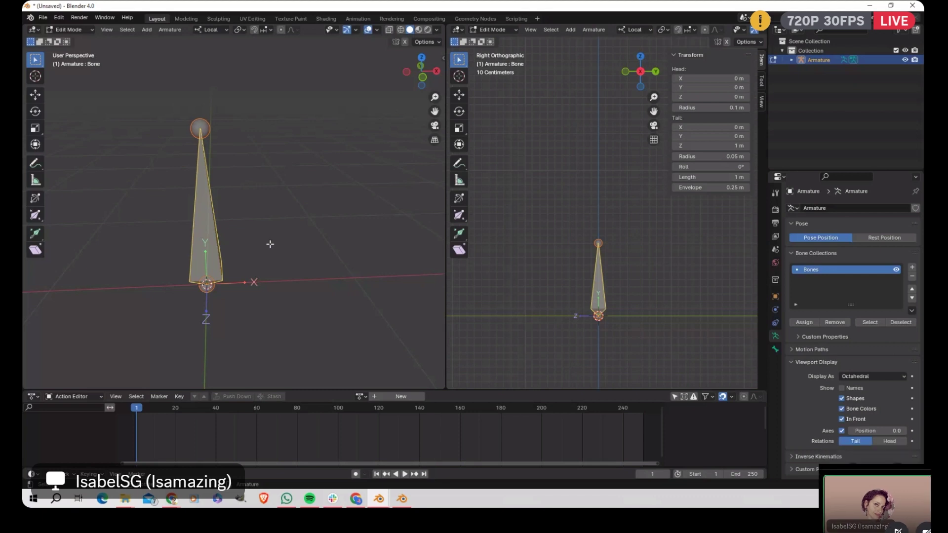
# Step: In the front orthographic view, extrude a second bone about 1.18 m long straight up from the first bone's tip
pyautogui.scroll(-2, 270, 244)
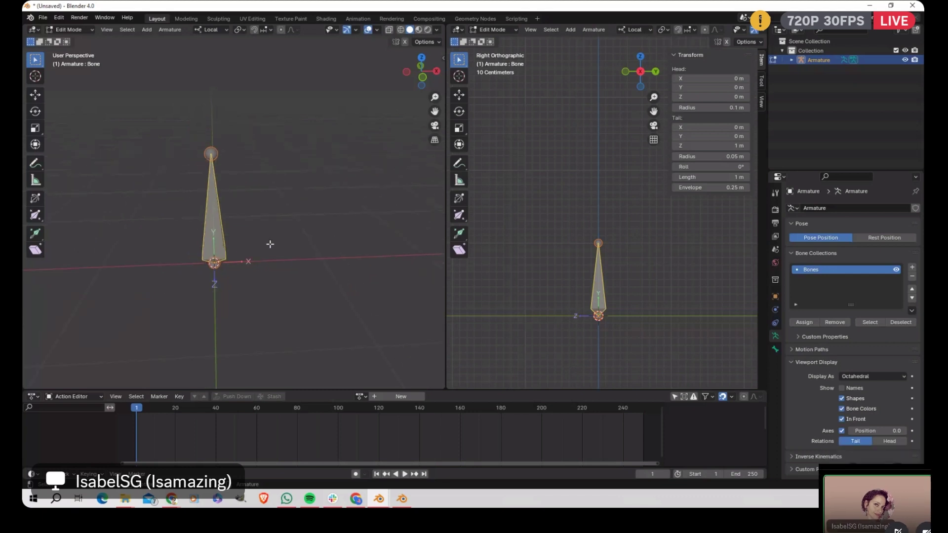
pyautogui.press('KP_1')
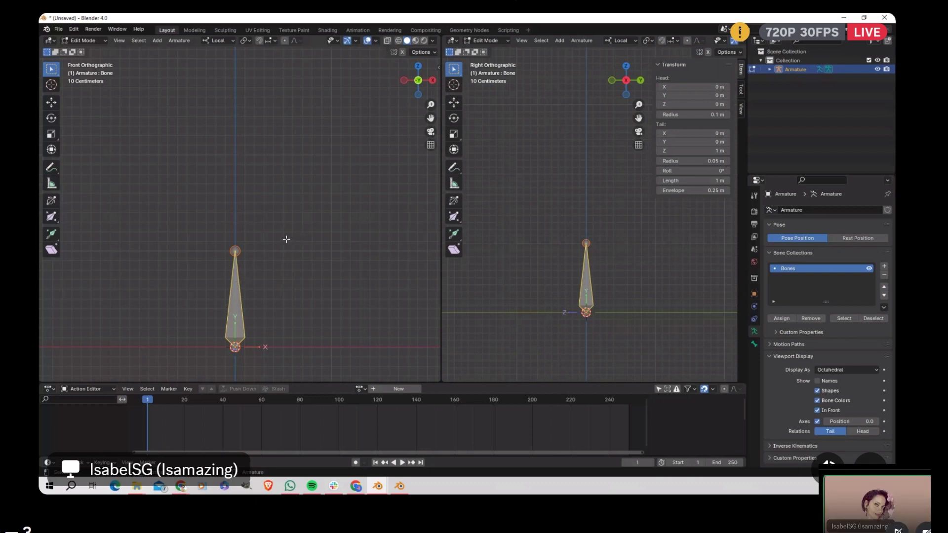
pyautogui.press('e')
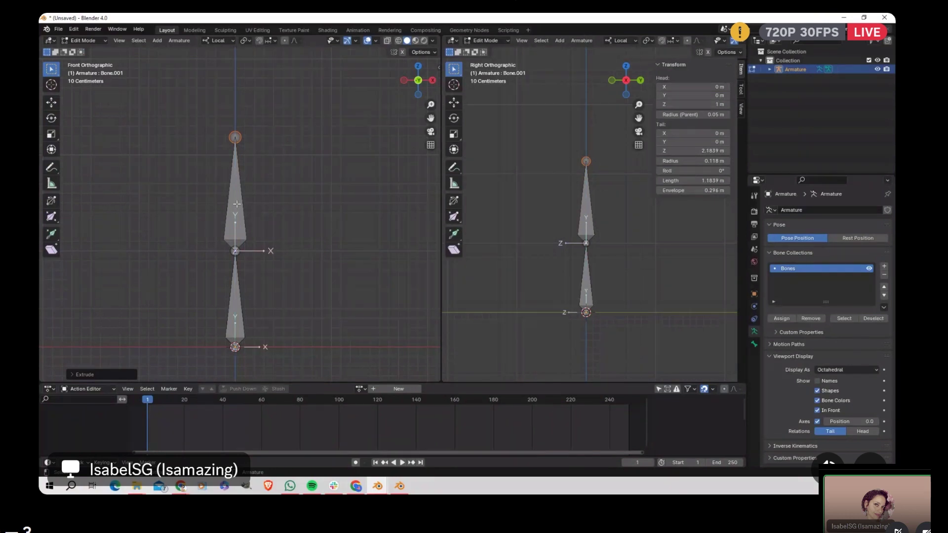
# Step: Select the upper and lower bones alternately to examine how they connect in the chain
pyautogui.click(237, 200)
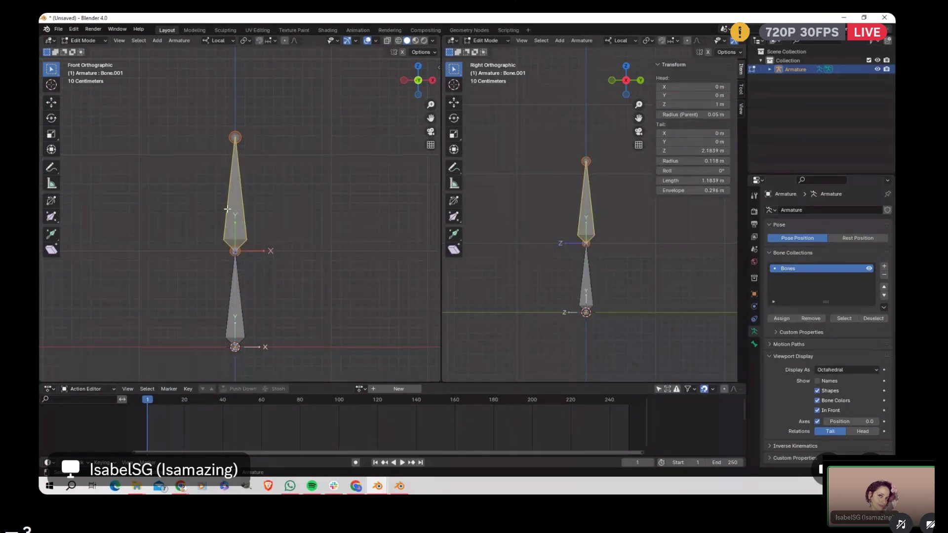
pyautogui.click(238, 305)
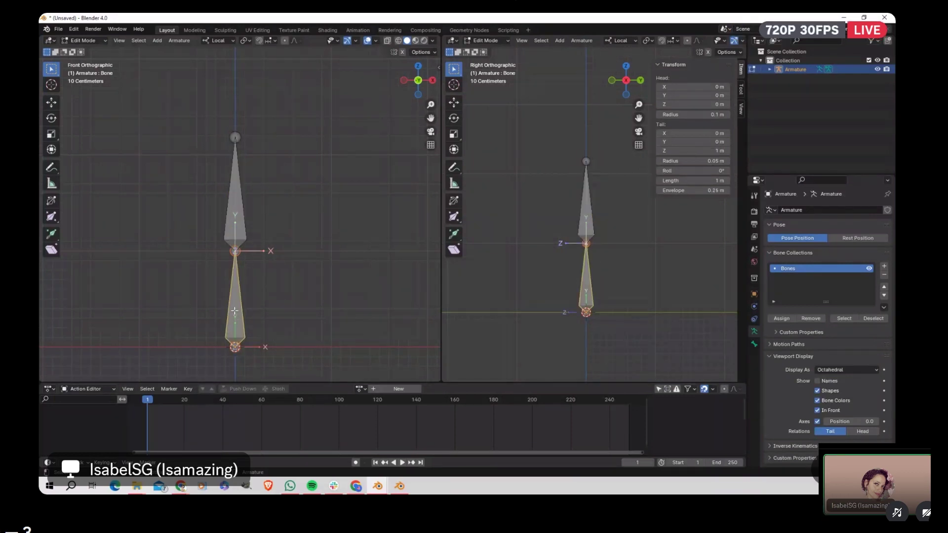
pyautogui.click(237, 181)
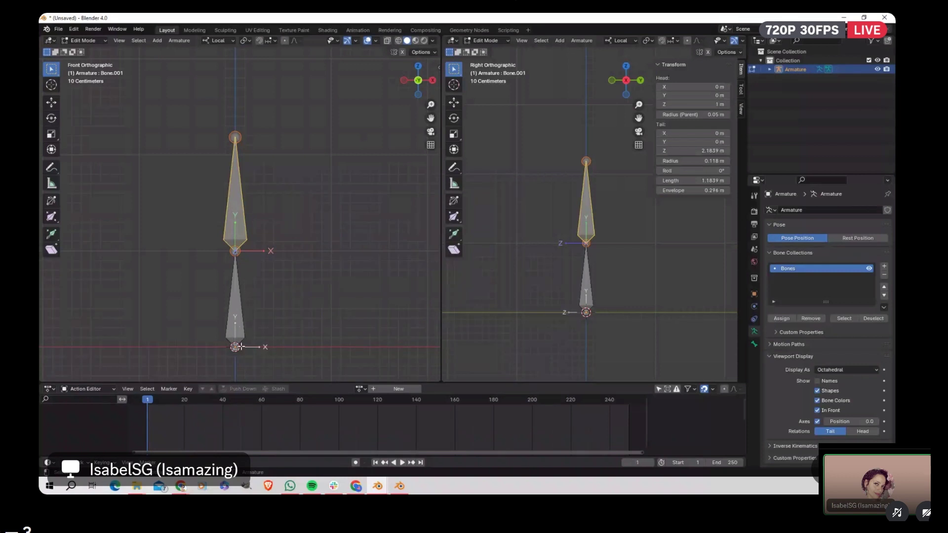
pyautogui.click(234, 309)
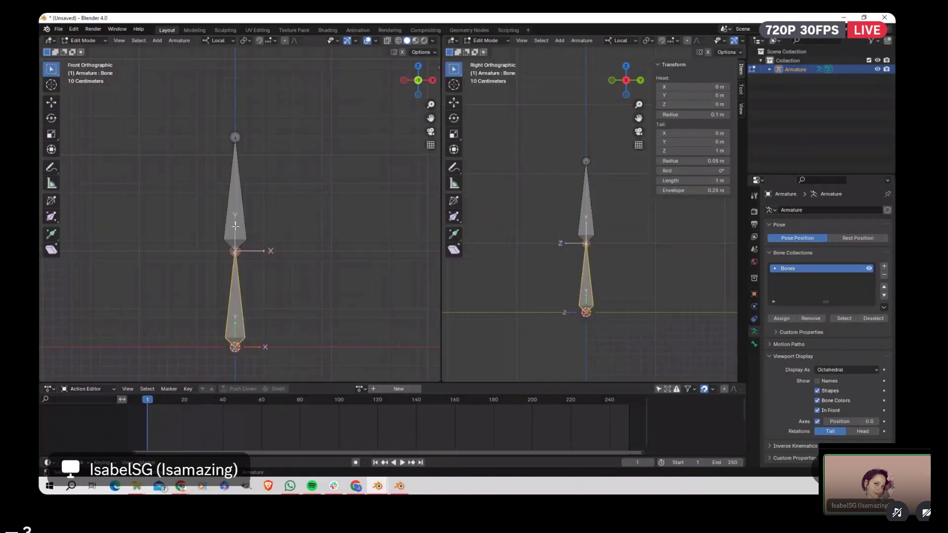
pyautogui.click(234, 193)
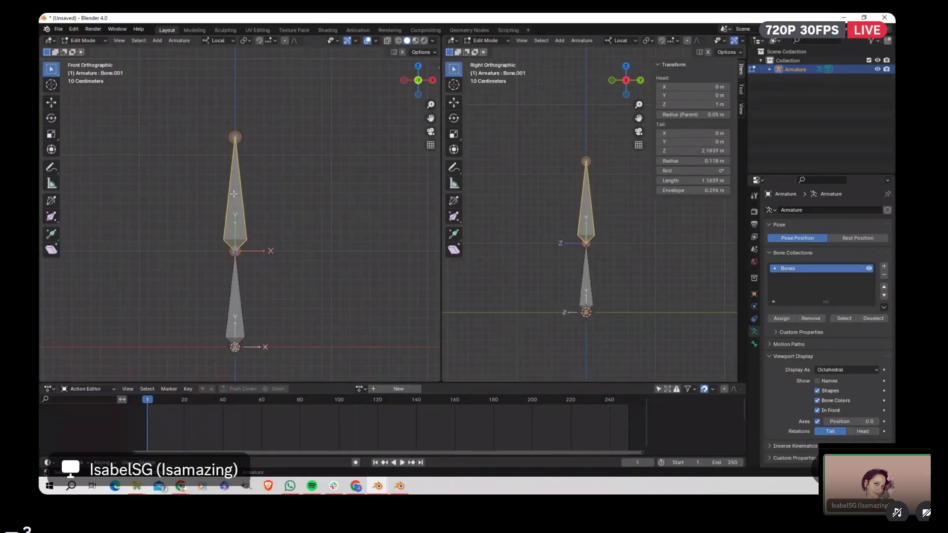
# Step: Place the 3D cursor to the left of the two-bone chain and add a separate bone there
pyautogui.scroll(-1, 233, 194)
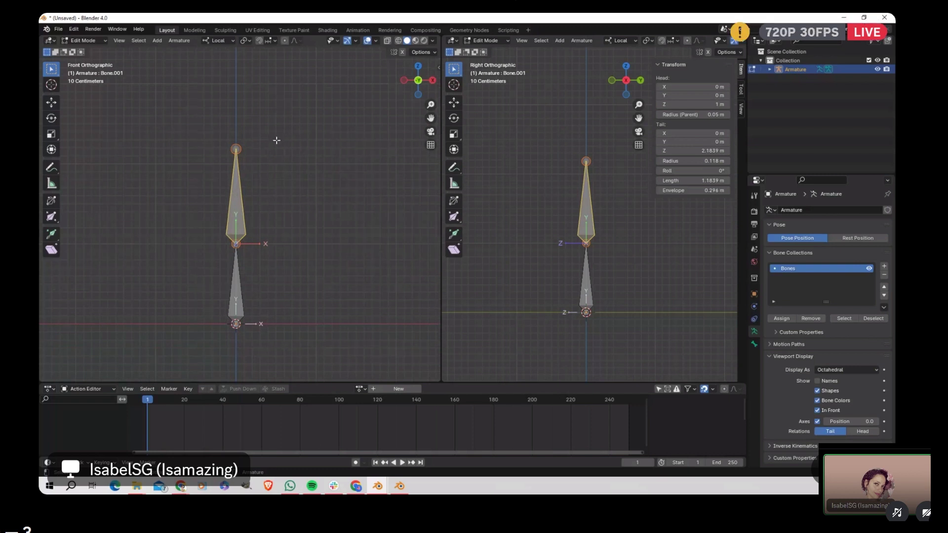
pyautogui.click(163, 248)
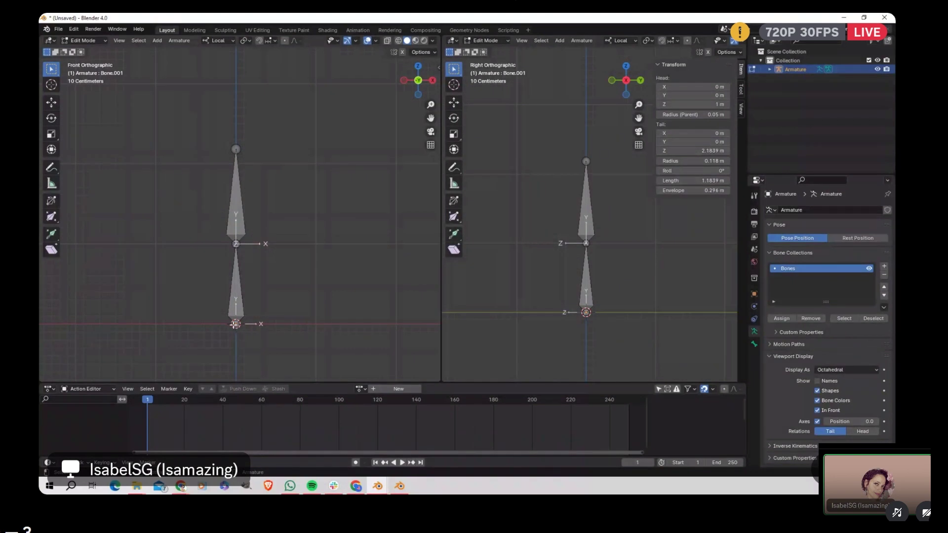
pyautogui.click(52, 84)
pyautogui.click(130, 303)
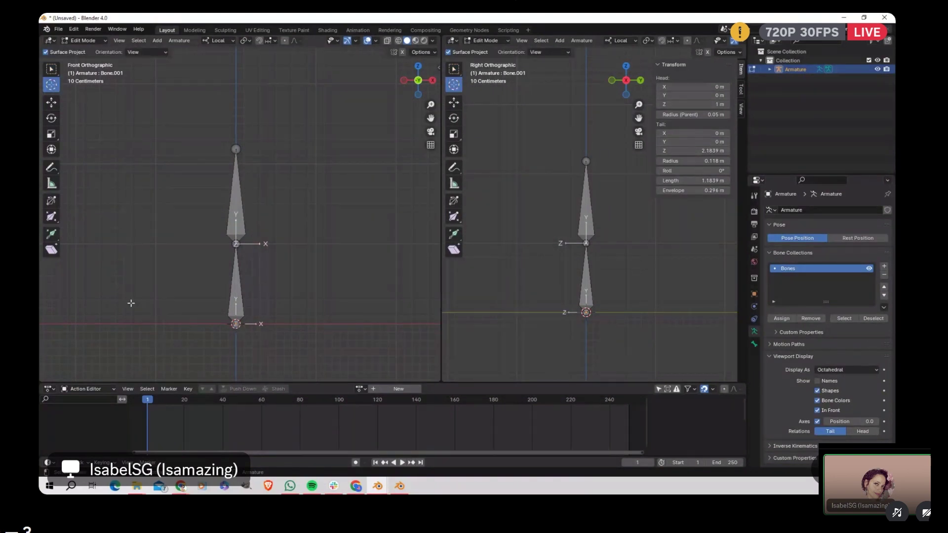
pyautogui.click(49, 71)
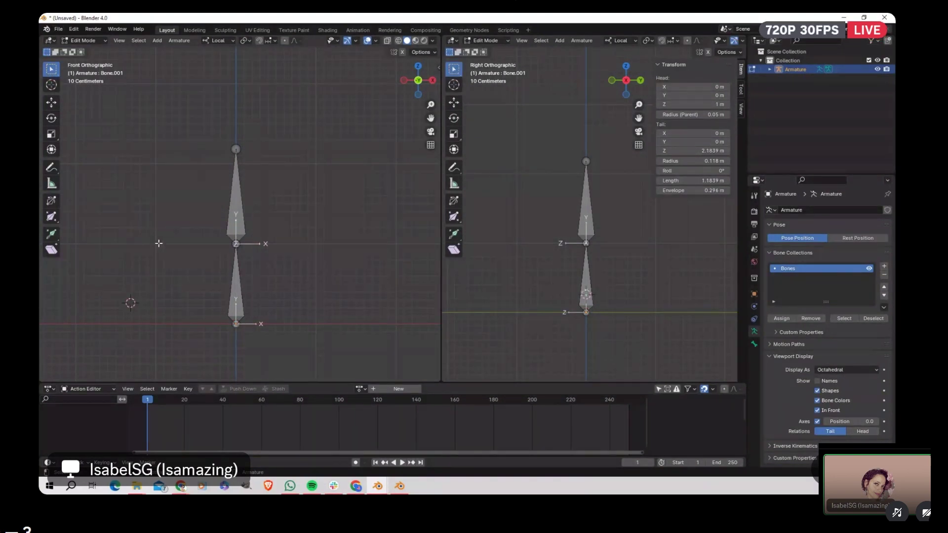
pyautogui.hotkey('shift', 'a')
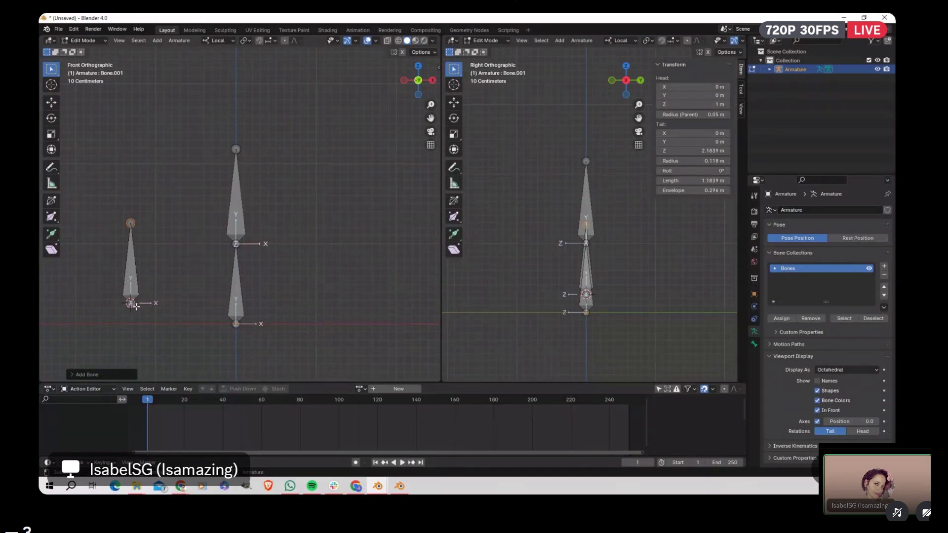
# Step: Expand the armature's bone hierarchy in the Outliner and select each bone in turn to examine its parenting
pyautogui.click(135, 267)
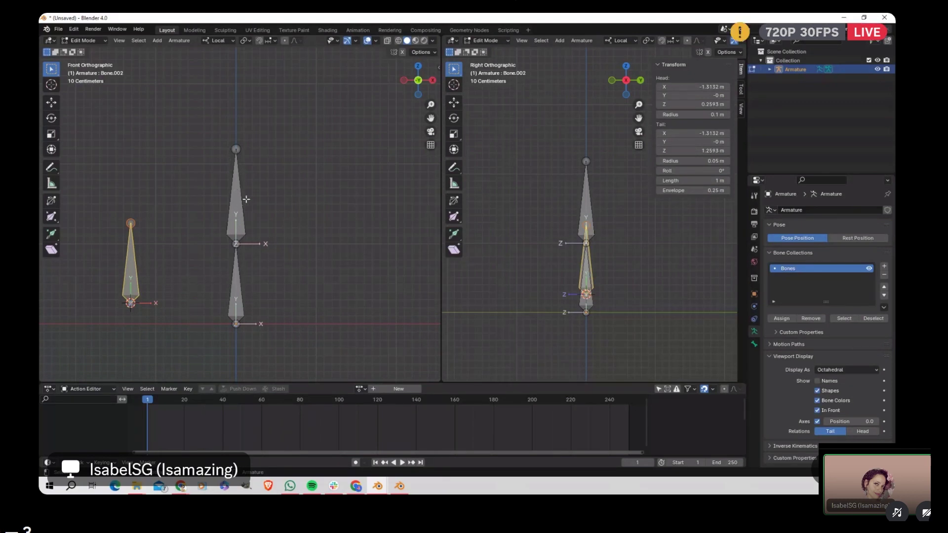
pyautogui.click(769, 70)
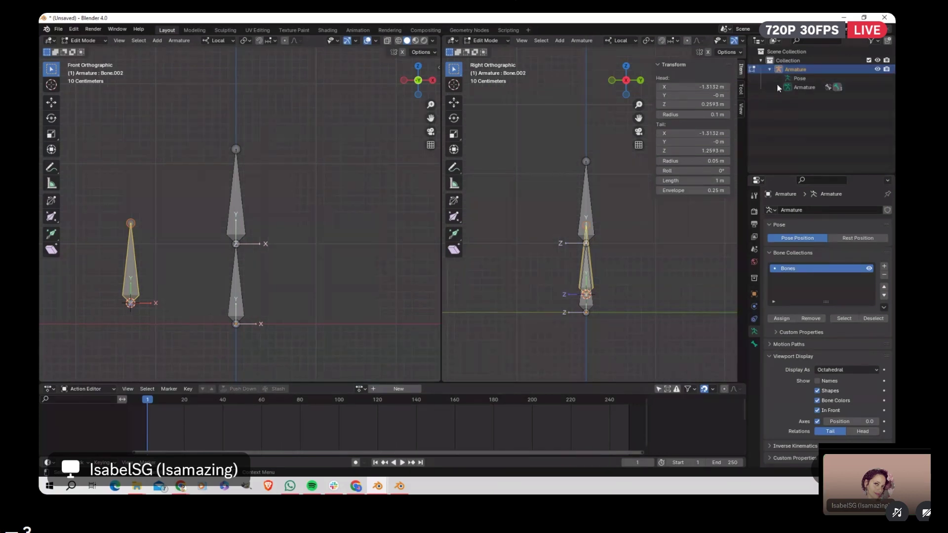
pyautogui.click(778, 87)
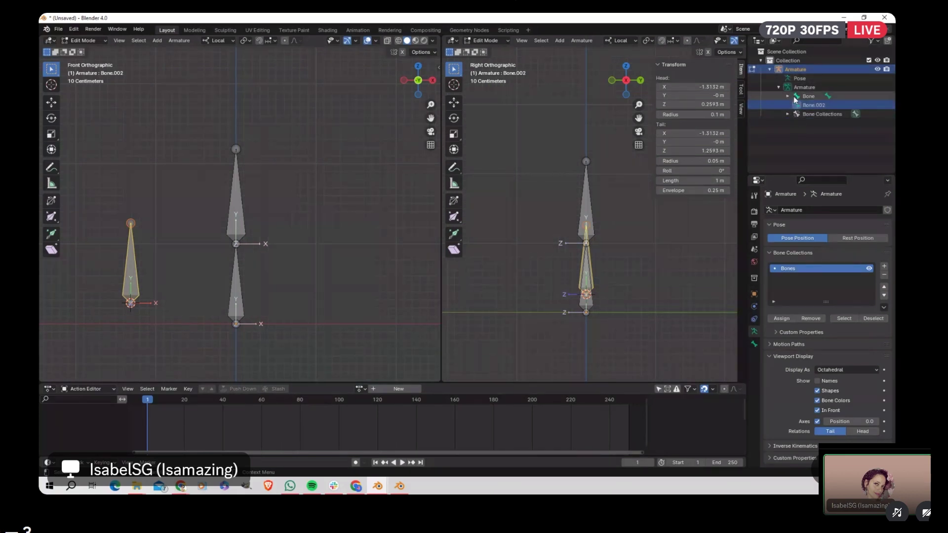
pyautogui.click(786, 96)
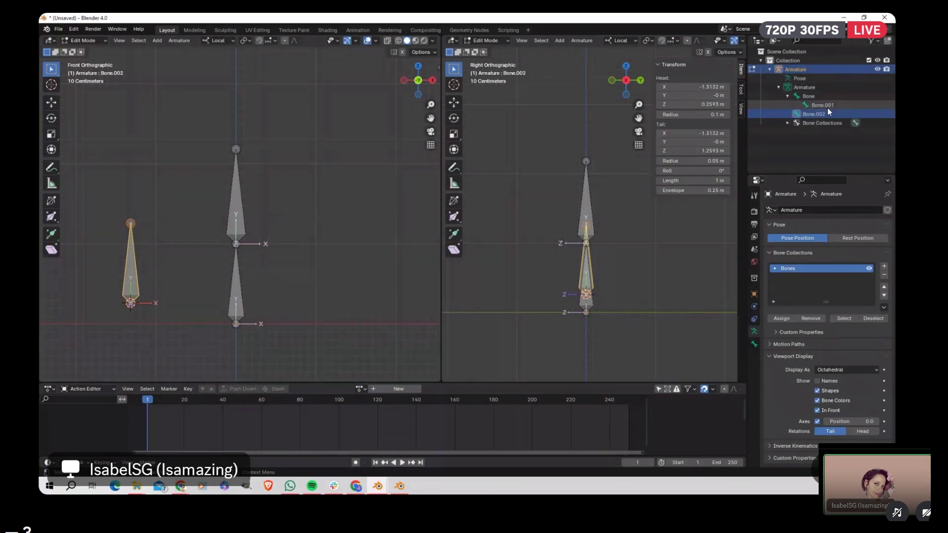
pyautogui.click(235, 291)
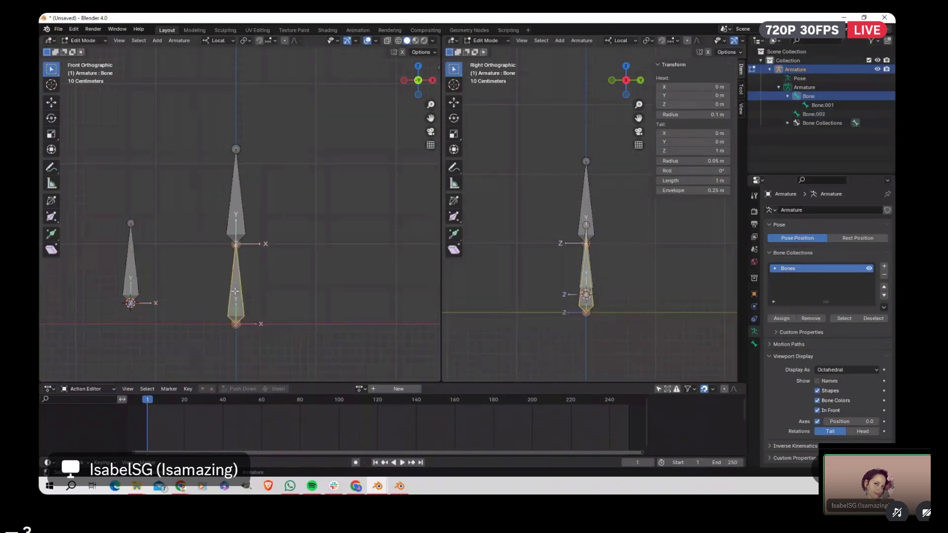
pyautogui.click(231, 218)
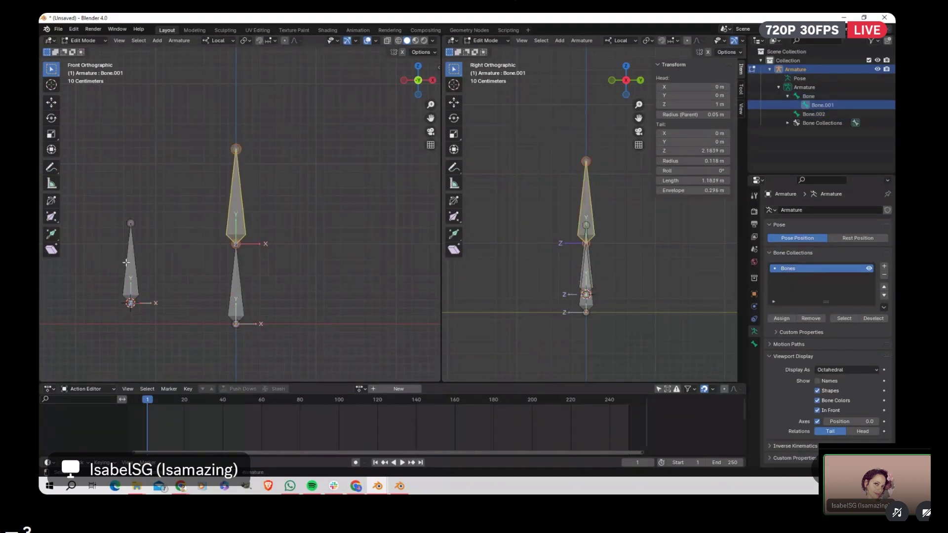
pyautogui.click(125, 262)
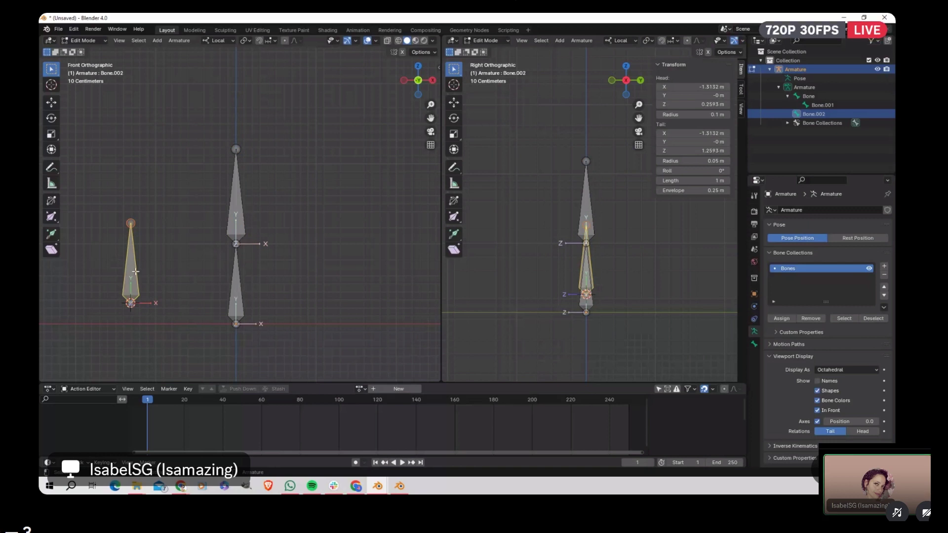
pyautogui.click(238, 192)
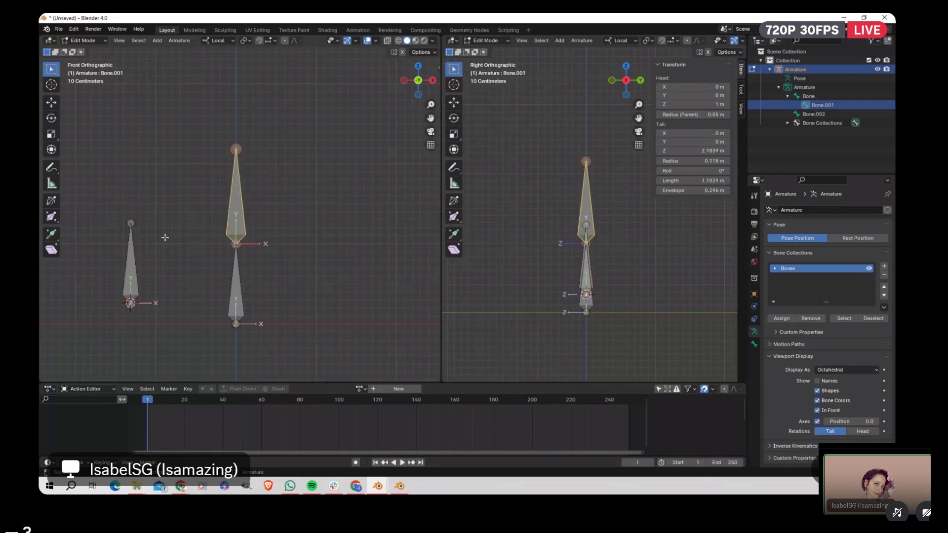
# Step: Parent the separate bone to the chain's upper bone with Keep Offset
pyautogui.click(132, 267)
pyautogui.keyDown('shift'); pyautogui.click(235, 200); pyautogui.keyUp('shift')
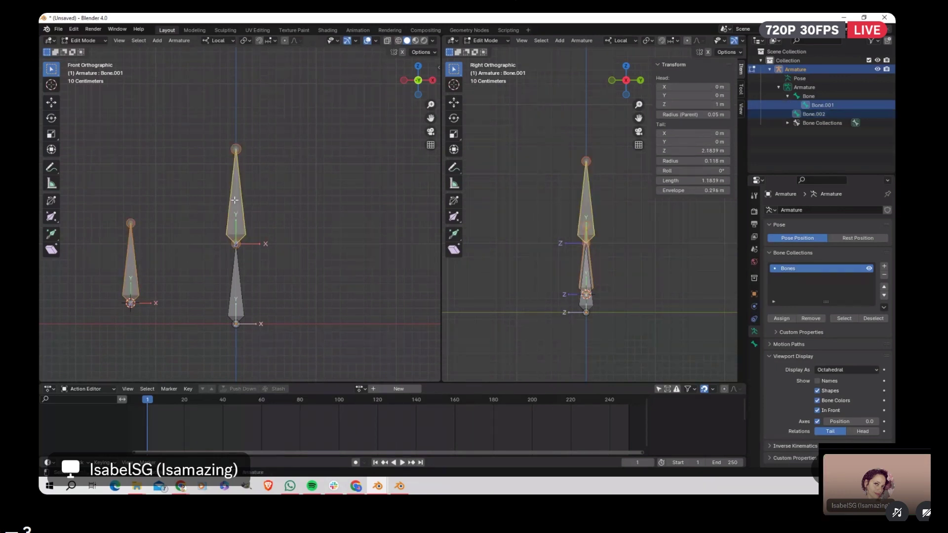
pyautogui.hotkey('ctrl', 'p')
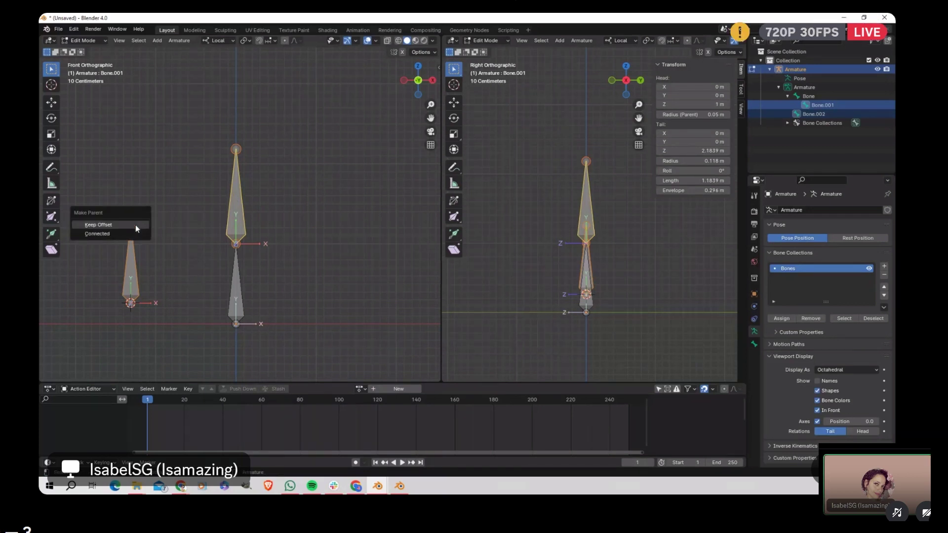
pyautogui.click(136, 226)
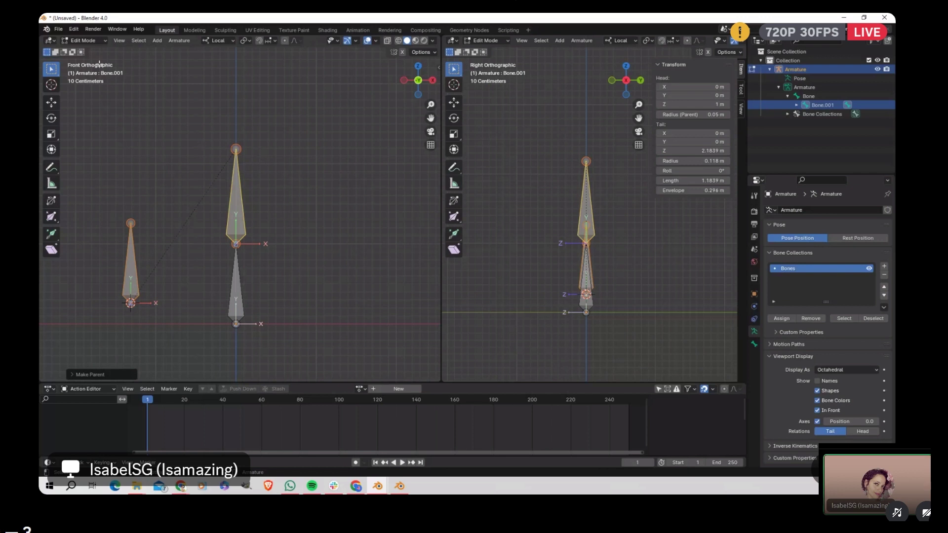
# Step: In Pose Mode, test-rotate the upper bone about -26° to check how its child bone follows, and cancel the rotation
pyautogui.click(90, 41)
pyautogui.click(88, 71)
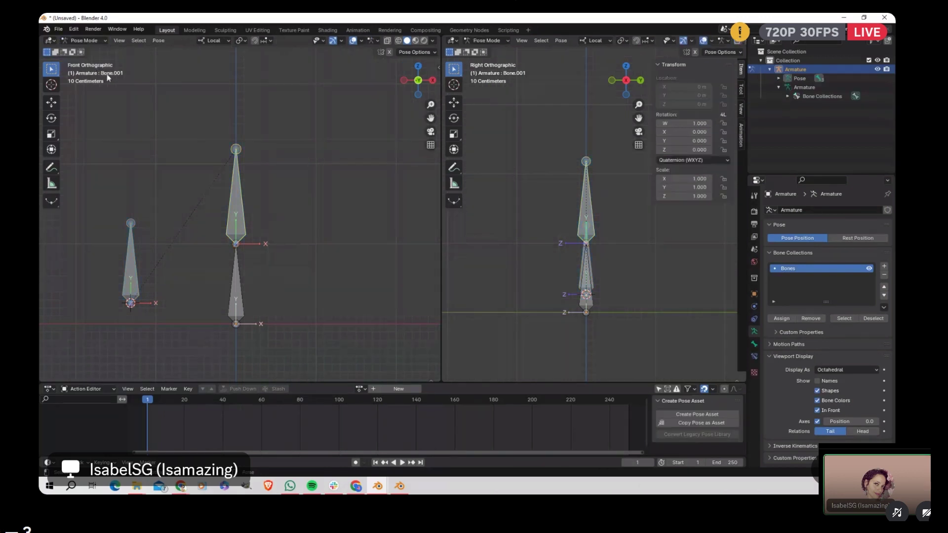
pyautogui.press('r')
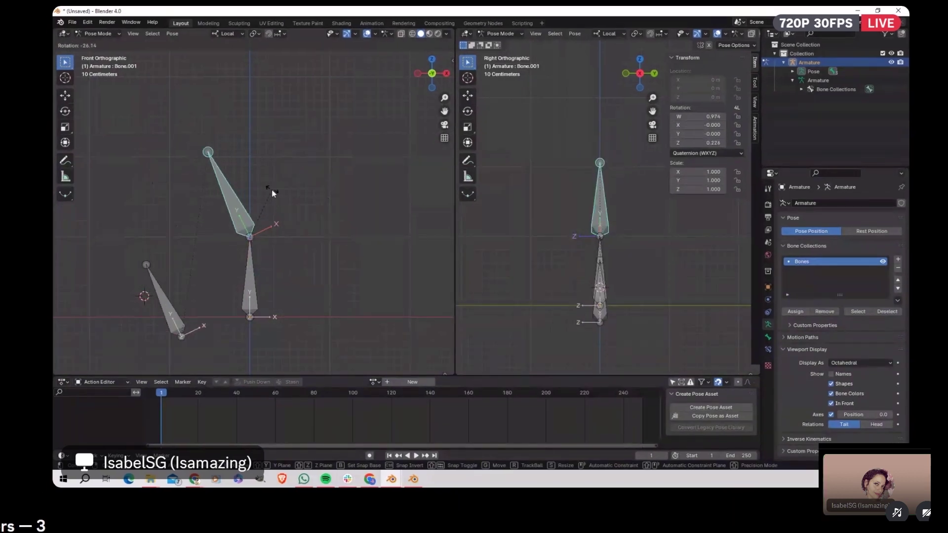
pyautogui.press('Escape')
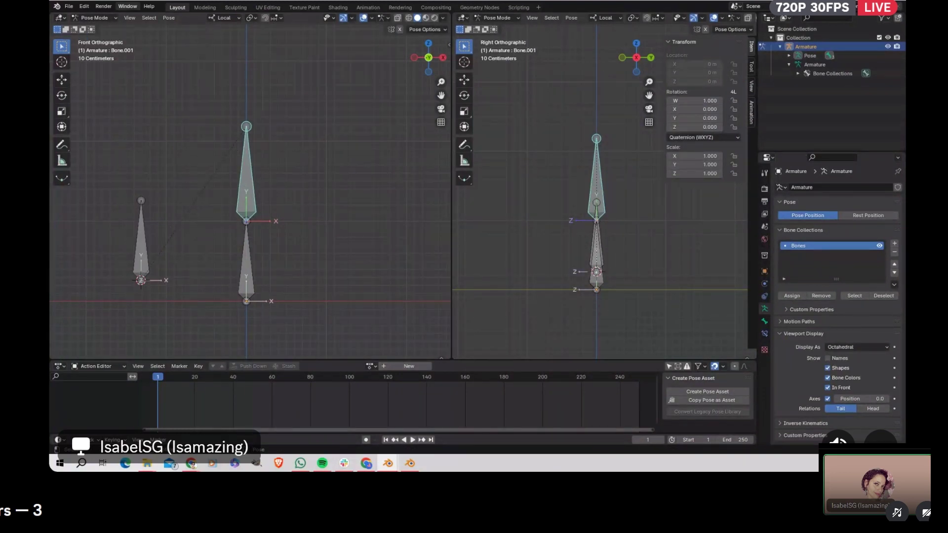
# Step: Return the armature to Edit Mode and duplicate the upper bone, placing the copy about 1.19 m to its right
pyautogui.click(101, 18)
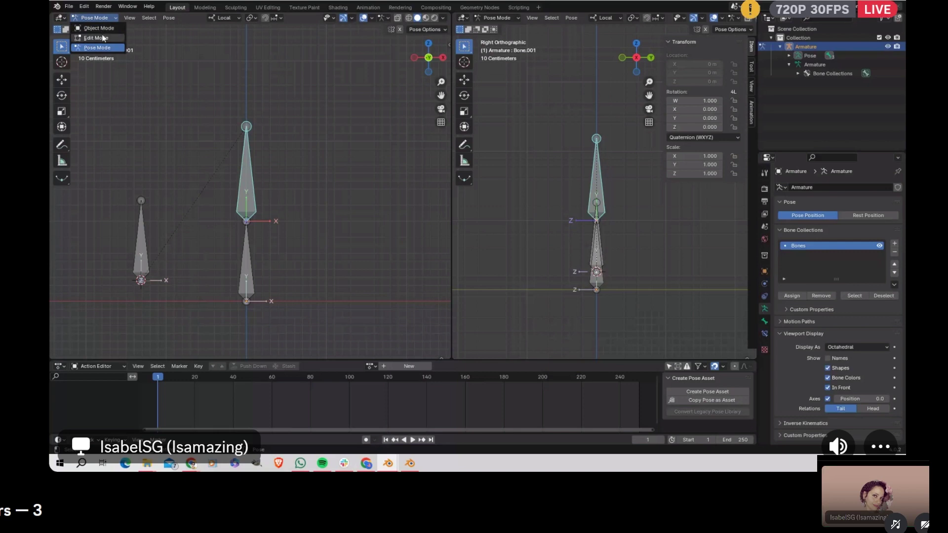
pyautogui.click(96, 38)
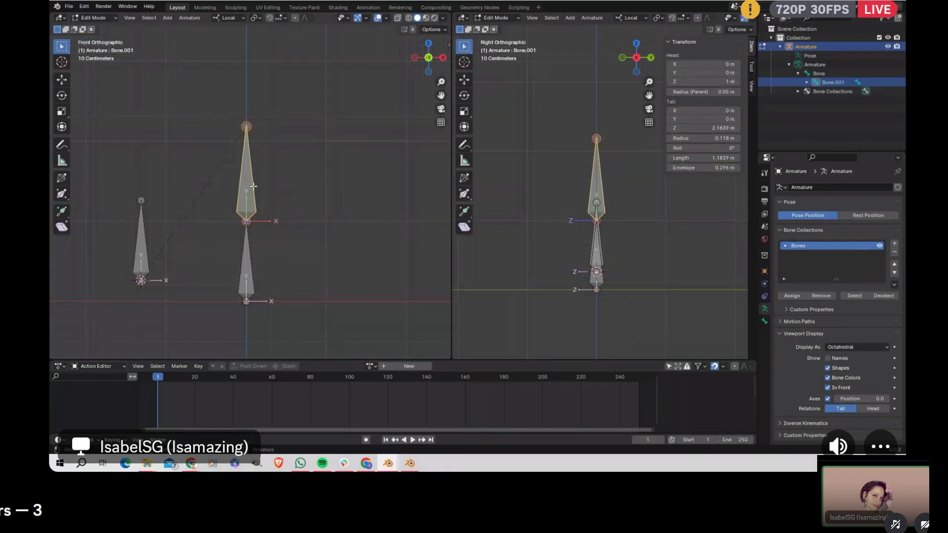
pyautogui.hotkey('shift', 'd')
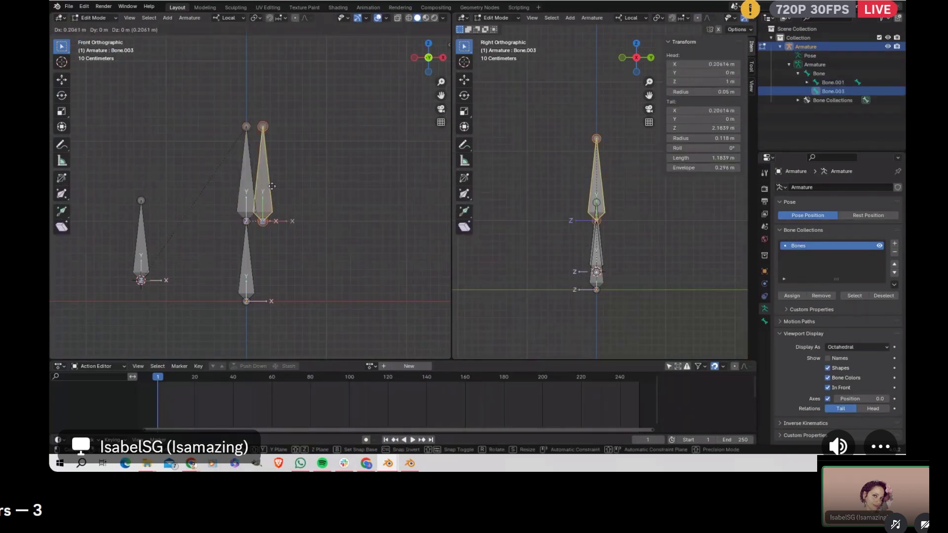
pyautogui.click(347, 180)
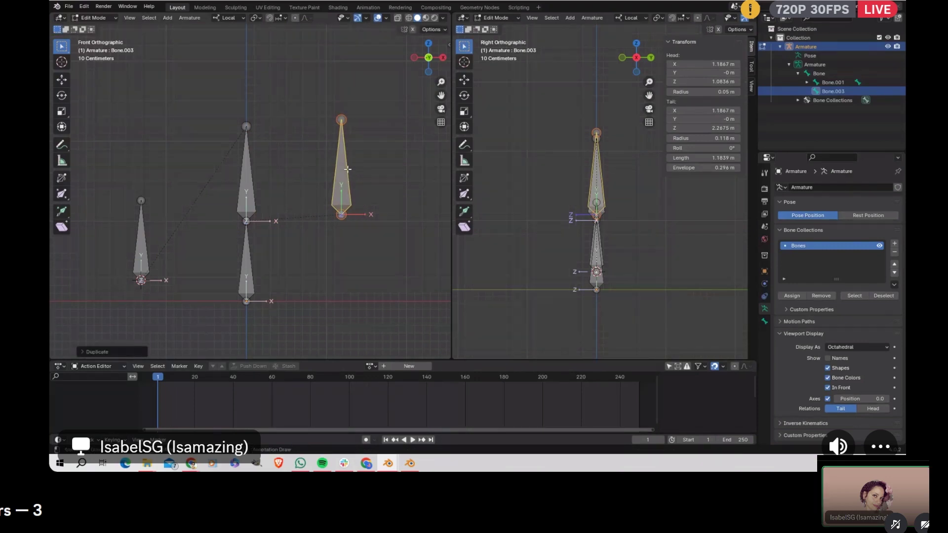
# Step: Extrude a third bone about 1.66 m long straight up from the upper bone's tip and select it
pyautogui.scroll(-2, 347, 171)
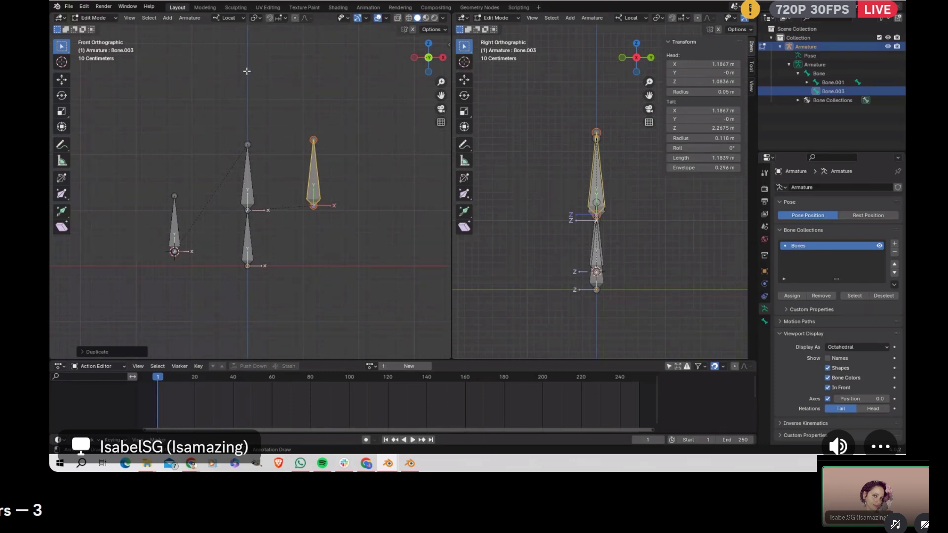
pyautogui.scroll(-2, 247, 79)
pyautogui.click(249, 157)
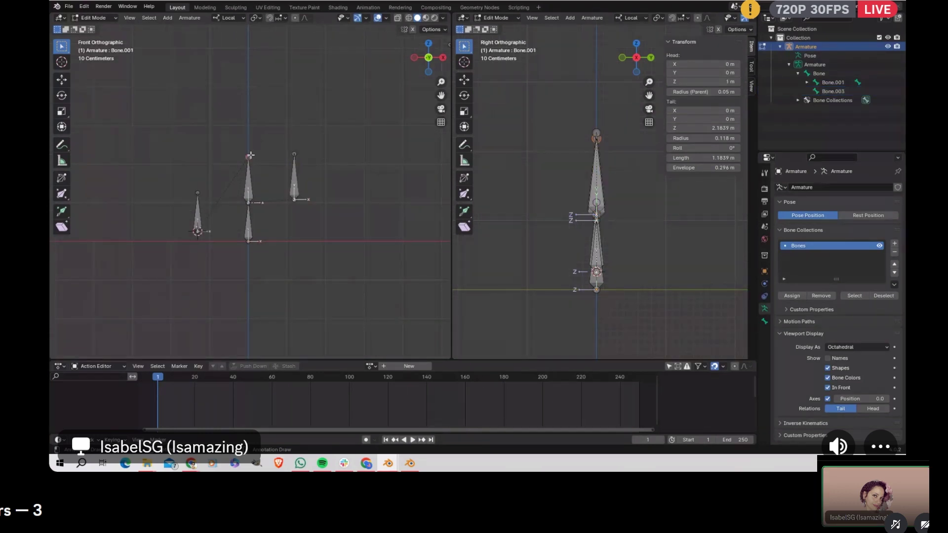
pyautogui.press('e')
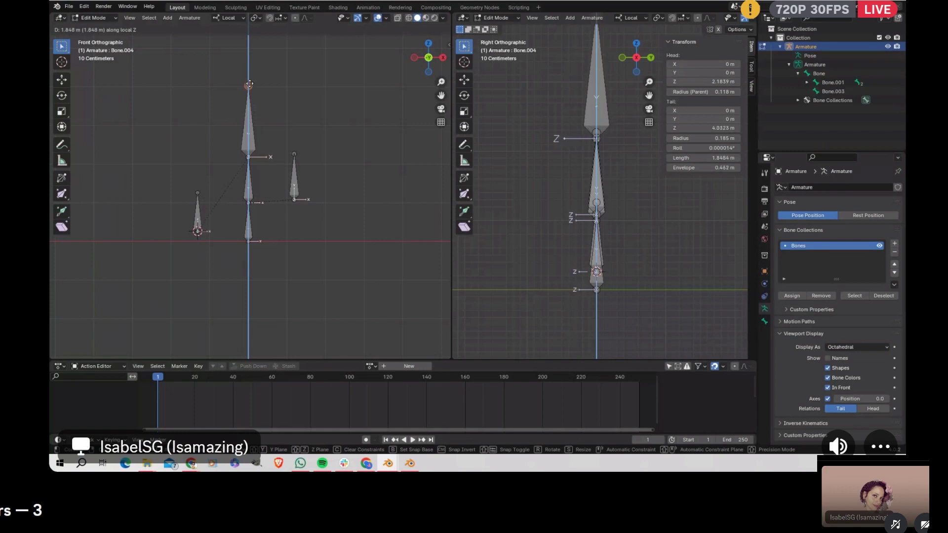
pyautogui.click(248, 91)
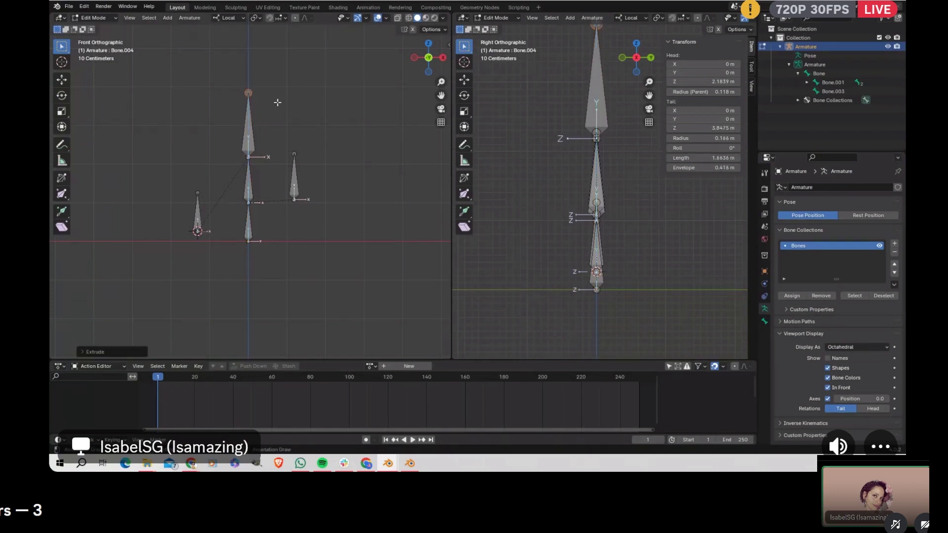
pyautogui.click(248, 138)
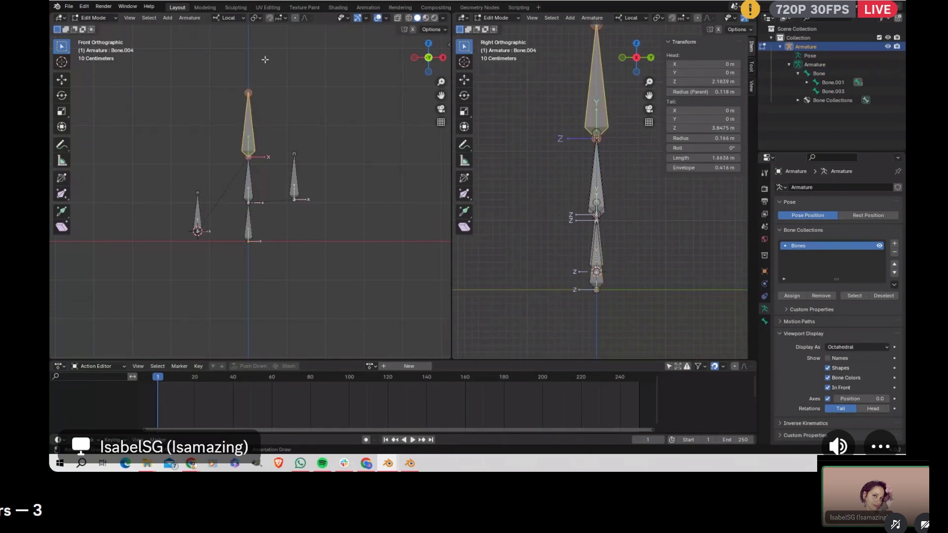
# Step: Move the duplicated bone above and to the right of the chain and tilt it outward by about 33°
pyautogui.keyDown('shift'); pyautogui.moveTo(265, 59); pyautogui.dragTo(274, 137, button='middle'); pyautogui.keyUp('shift')
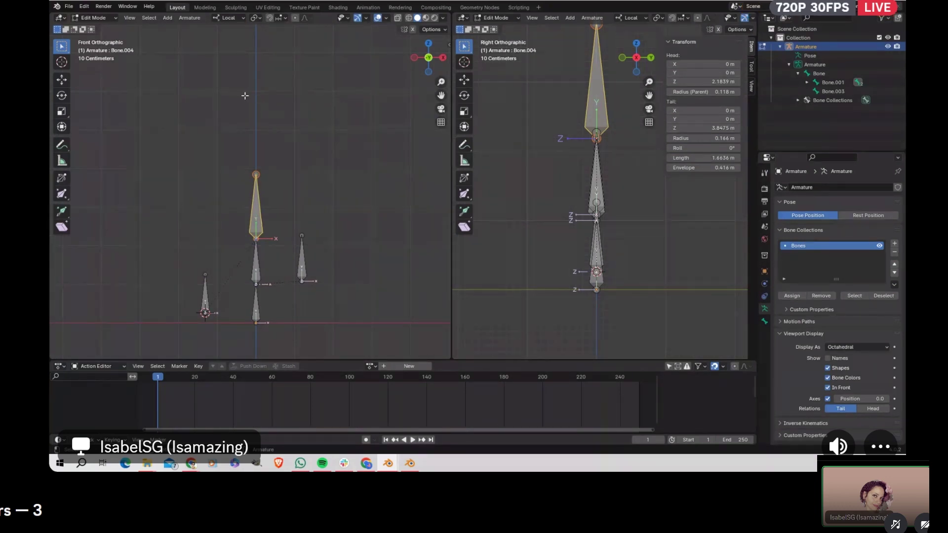
pyautogui.click(307, 267)
pyautogui.moveTo(307, 268); pyautogui.dragTo(305, 125)
pyautogui.press('g')
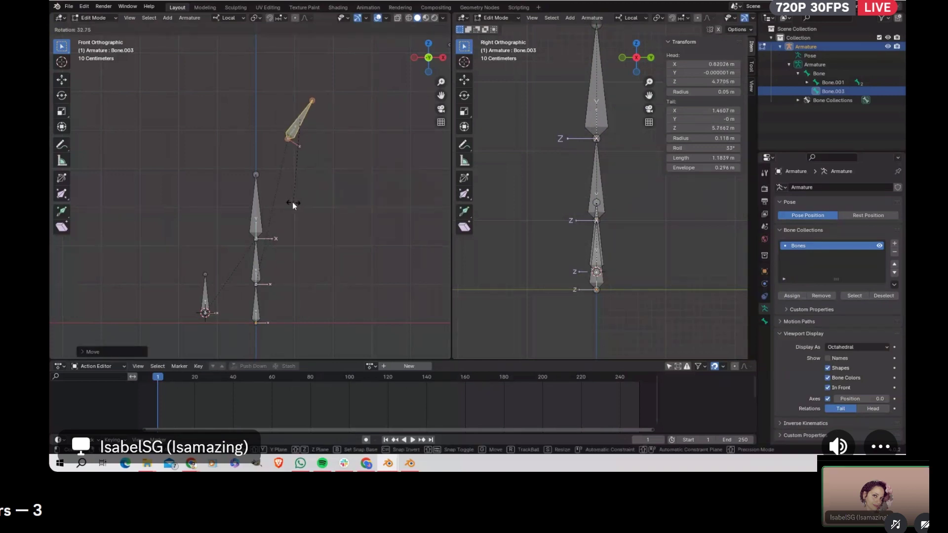
pyautogui.click(289, 203)
# Step: Move the separate lower-left bone above and to the left of the chain and tilt it outward by about 47°
pyautogui.click(210, 300)
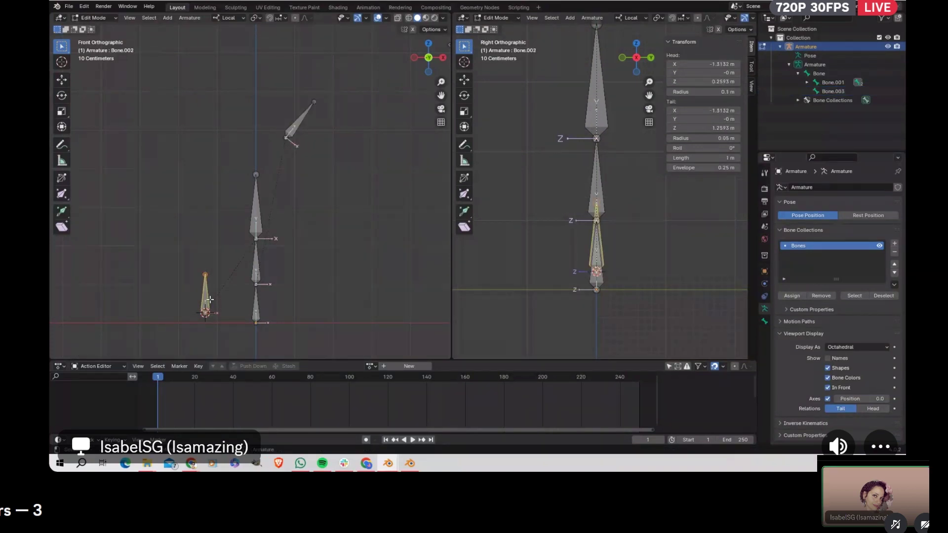
pyautogui.moveTo(210, 299); pyautogui.dragTo(245, 118)
pyautogui.press('r')
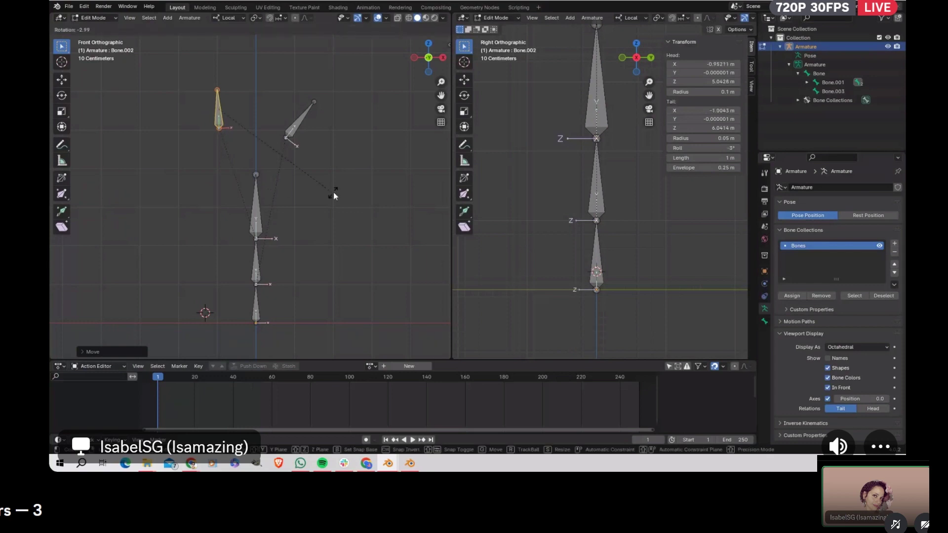
pyautogui.click(330, 101)
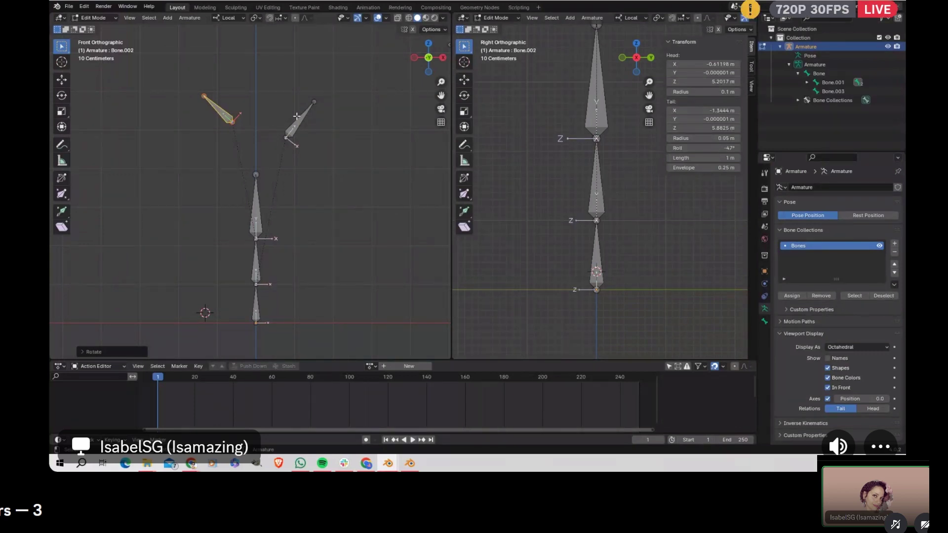
# Step: Switch to Object Mode and add a cylinder mesh at the 3D cursor
pyautogui.click(89, 18)
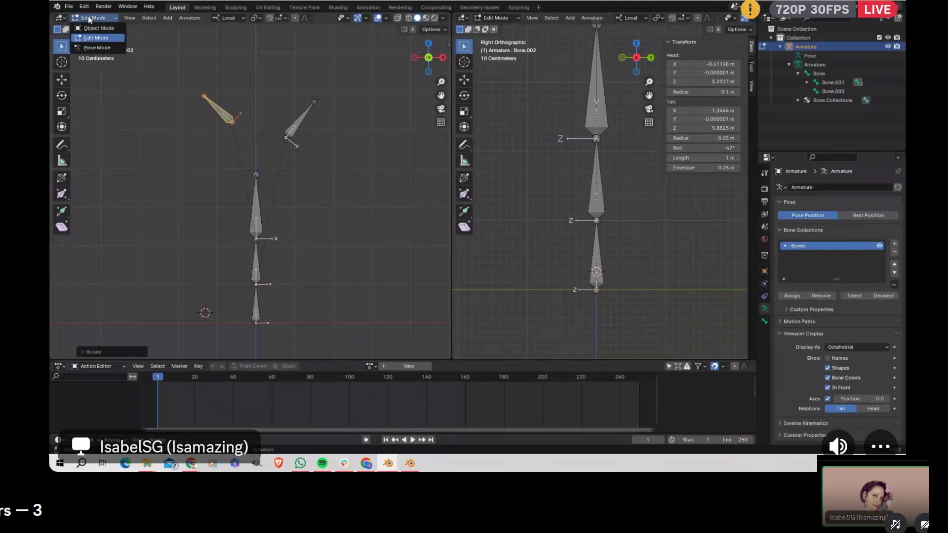
pyautogui.click(105, 30)
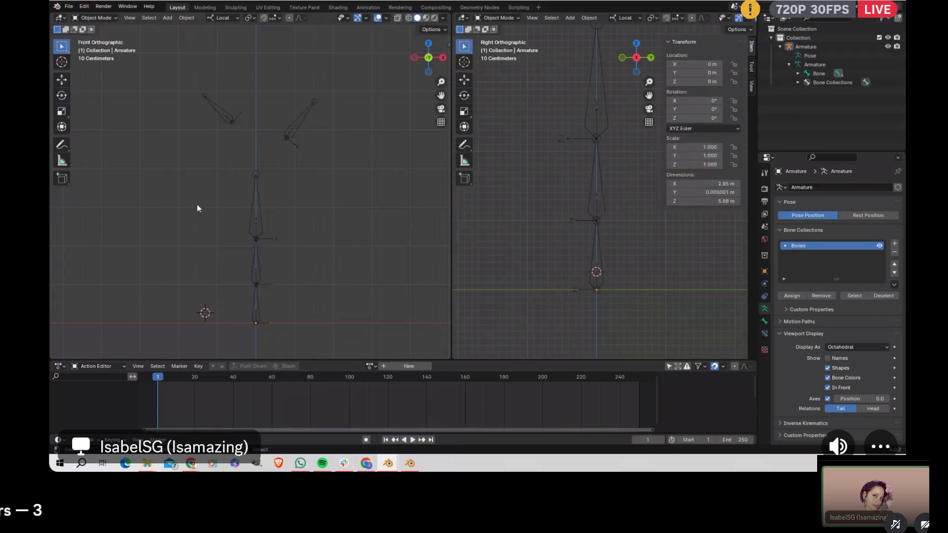
pyautogui.hotkey('shift', 'a')
pyautogui.moveTo(197, 208)
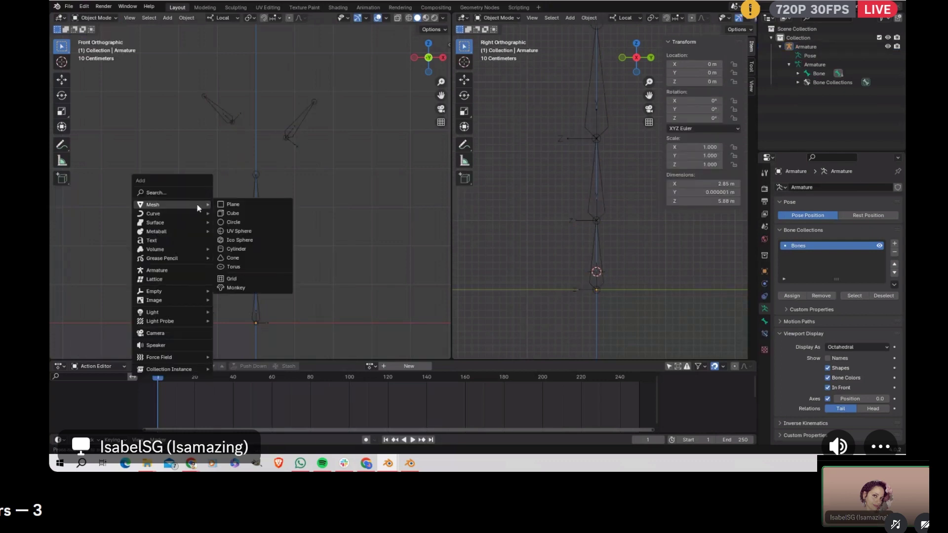
pyautogui.click(242, 249)
pyautogui.scroll(-4, 246, 235)
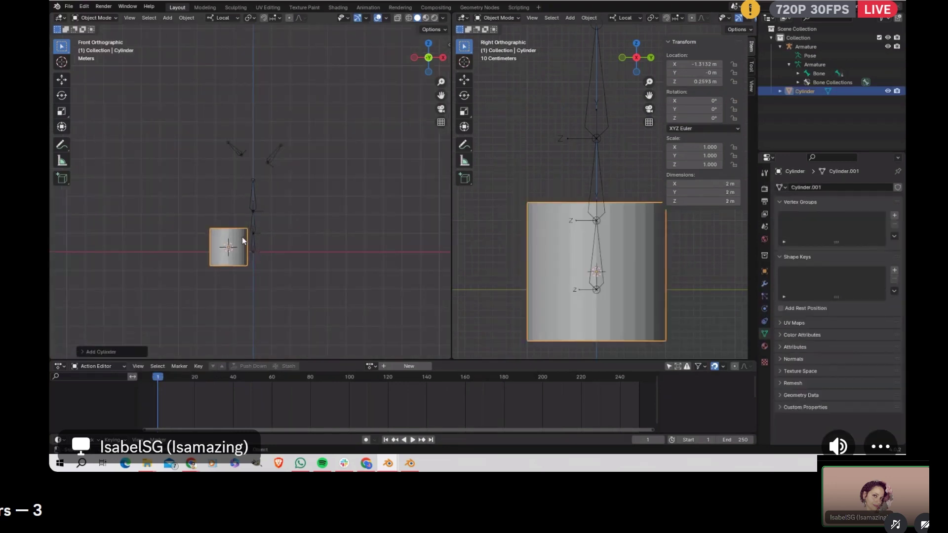
# Step: Deselect the cylinder and add a UV sphere at the 3D cursor
pyautogui.click(137, 133)
pyautogui.hotkey('shift', 'a')
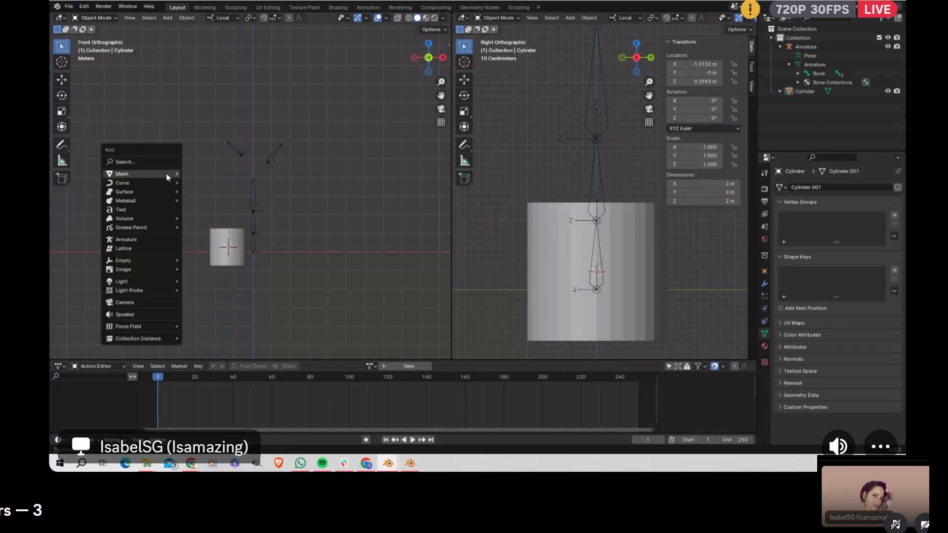
pyautogui.moveTo(166, 174)
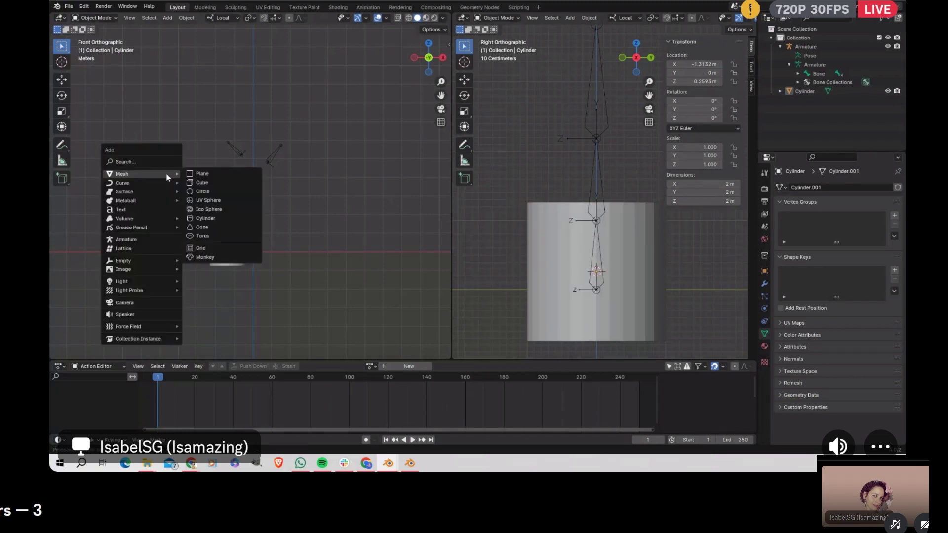
pyautogui.click(221, 203)
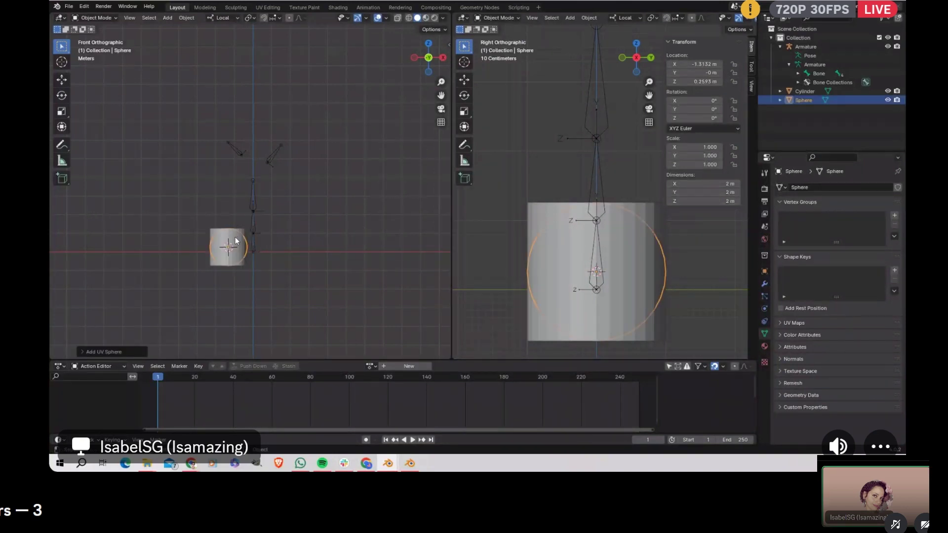
# Step: Move the UV sphere straight up from the cylinder to above the upper loose bones
pyautogui.press('g')
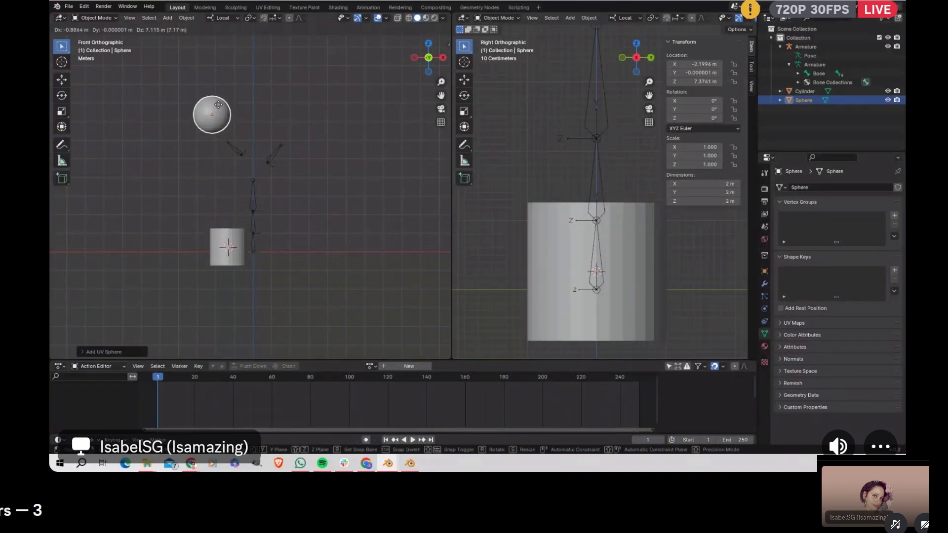
pyautogui.click(231, 107)
# Step: Set the cylinder's Z location to 1 m
pyautogui.click(238, 244)
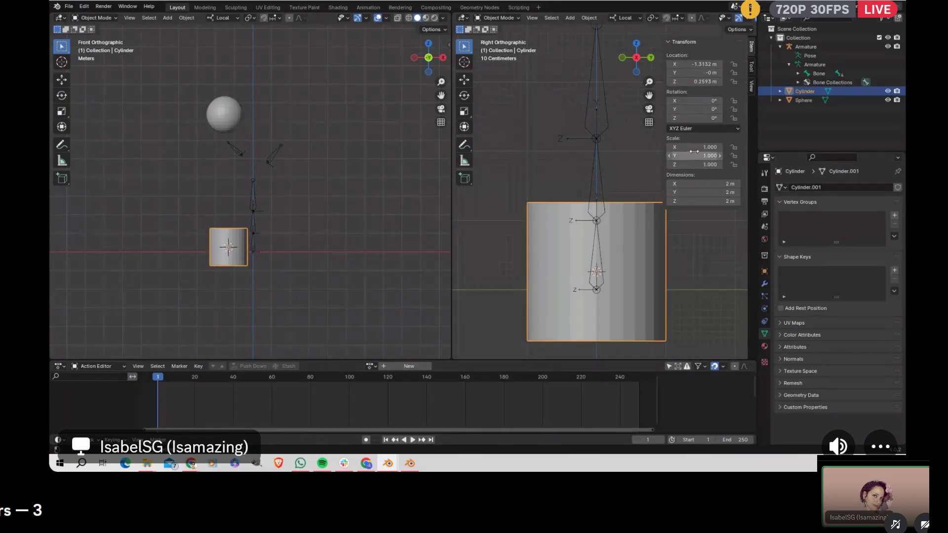
pyautogui.click(702, 164)
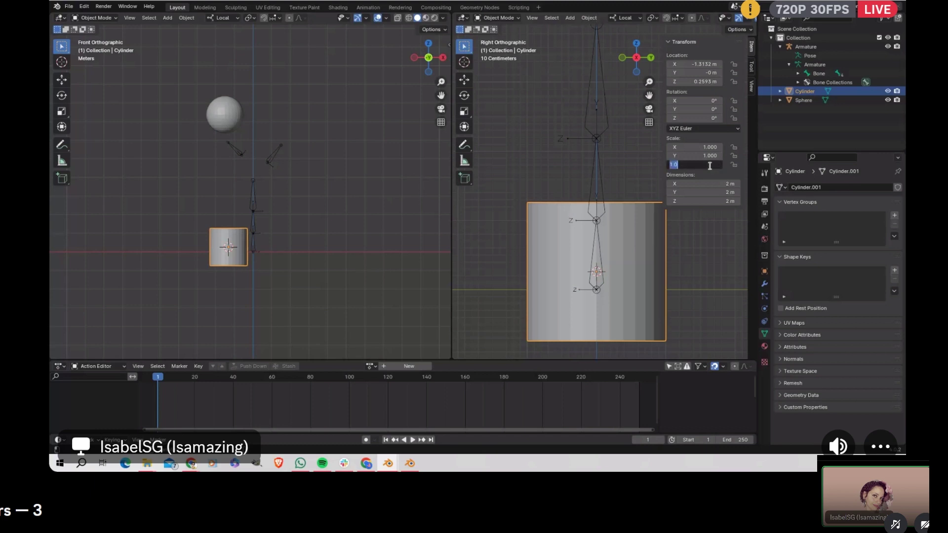
pyautogui.click(703, 80)
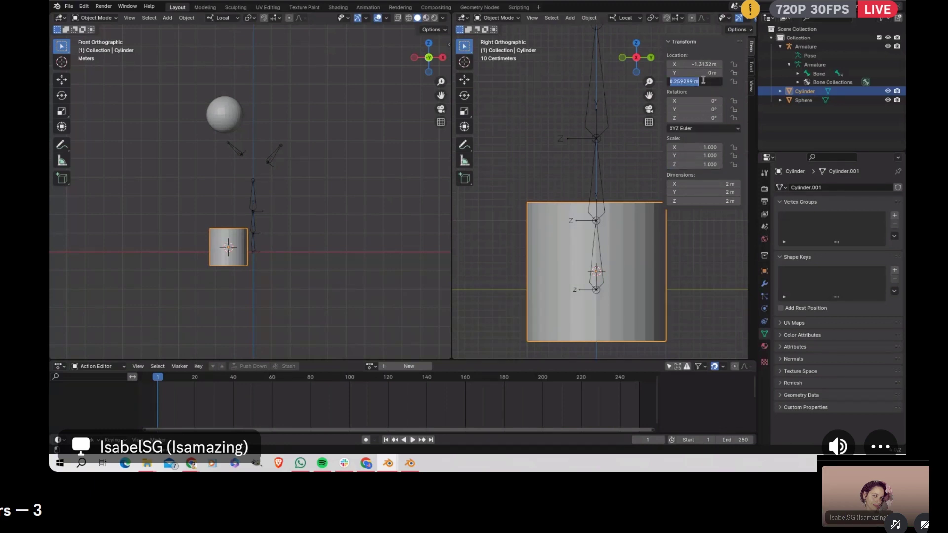
pyautogui.press('BackSpace')
pyautogui.write('1')
pyautogui.press('Return')
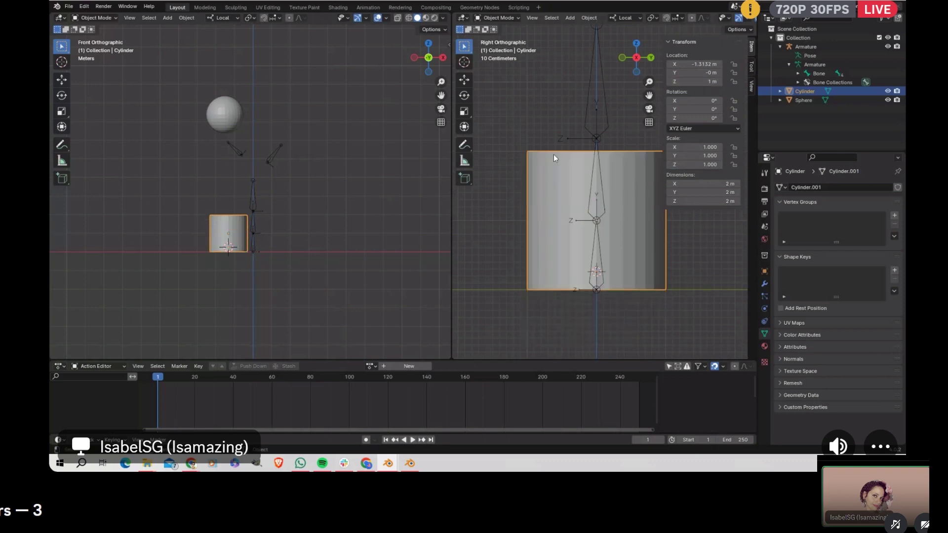
# Step: Open the armature in Edit Mode and delete all of its bones
pyautogui.click(316, 228)
pyautogui.scroll(2, 250, 262)
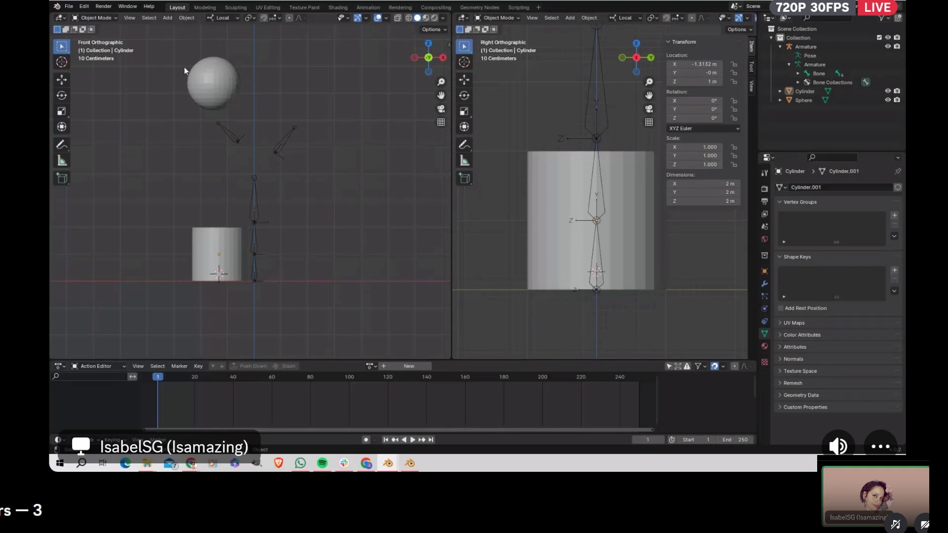
pyautogui.click(255, 199)
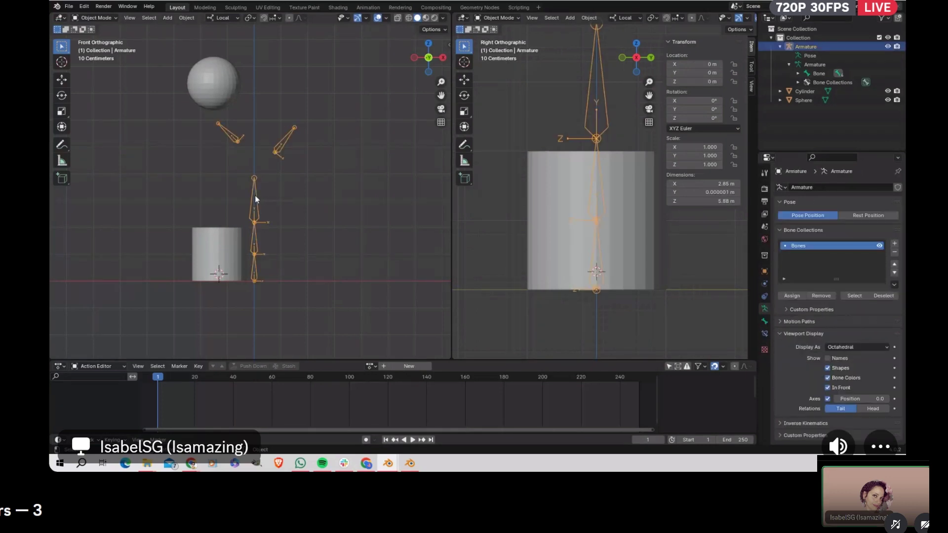
pyautogui.click(85, 16)
pyautogui.click(99, 35)
pyautogui.click(223, 127)
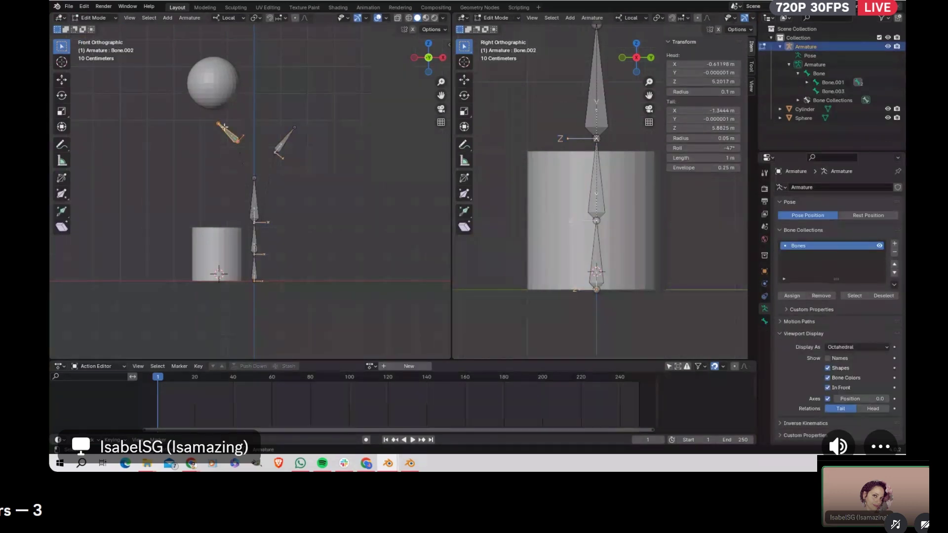
pyautogui.moveTo(221, 125); pyautogui.dragTo(343, 284)
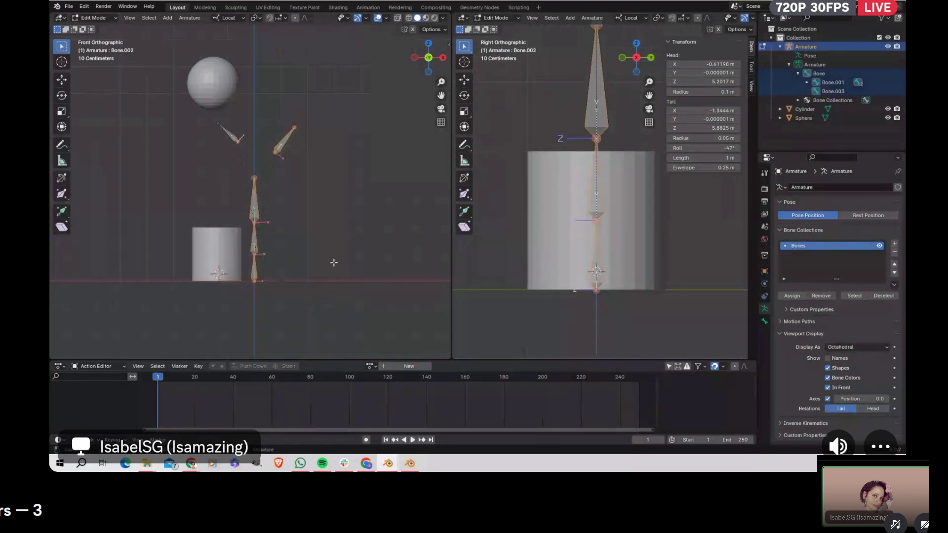
pyautogui.press('x')
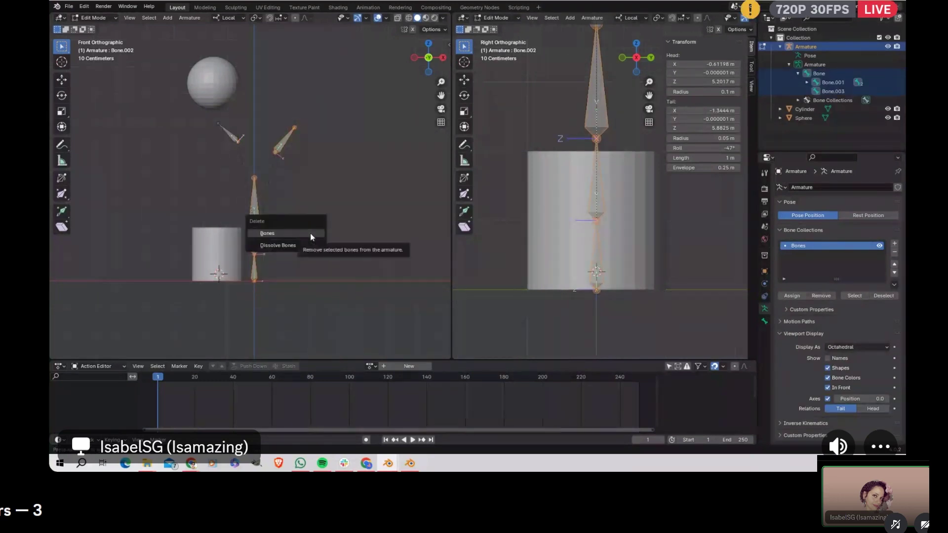
pyautogui.click(310, 233)
pyautogui.click(232, 130)
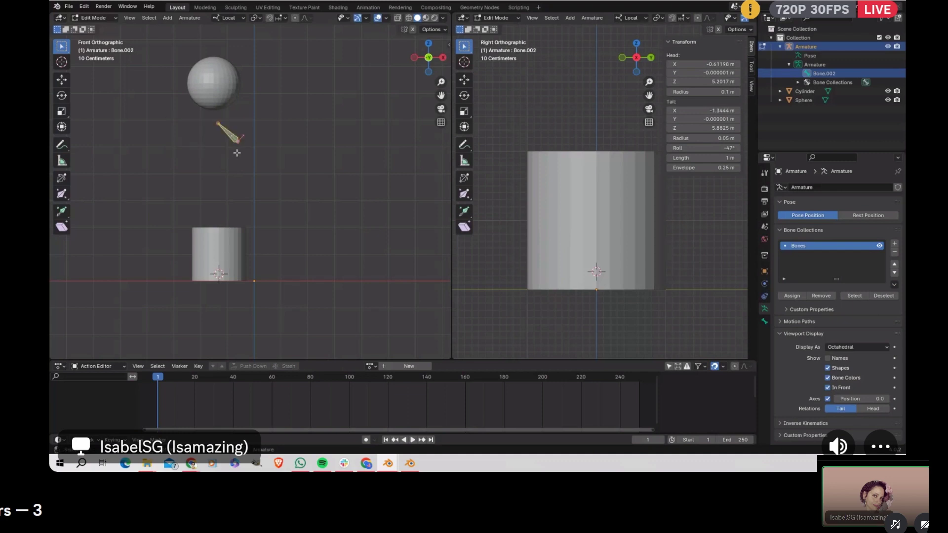
pyautogui.press('x')
pyautogui.click(236, 152)
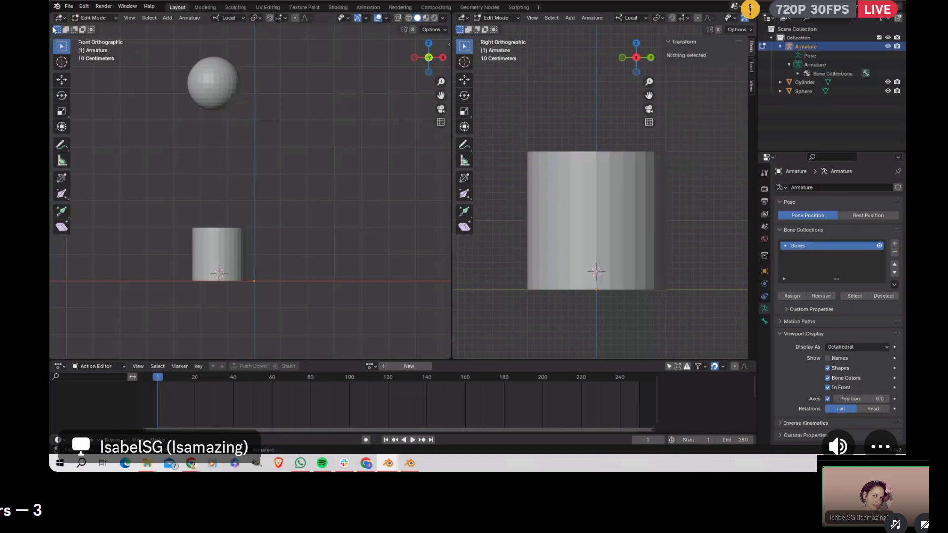
# Step: Return to Object Mode, select the cylinder and snap the 3D cursor to the world origin
pyautogui.click(93, 17)
pyautogui.click(91, 29)
pyautogui.click(214, 242)
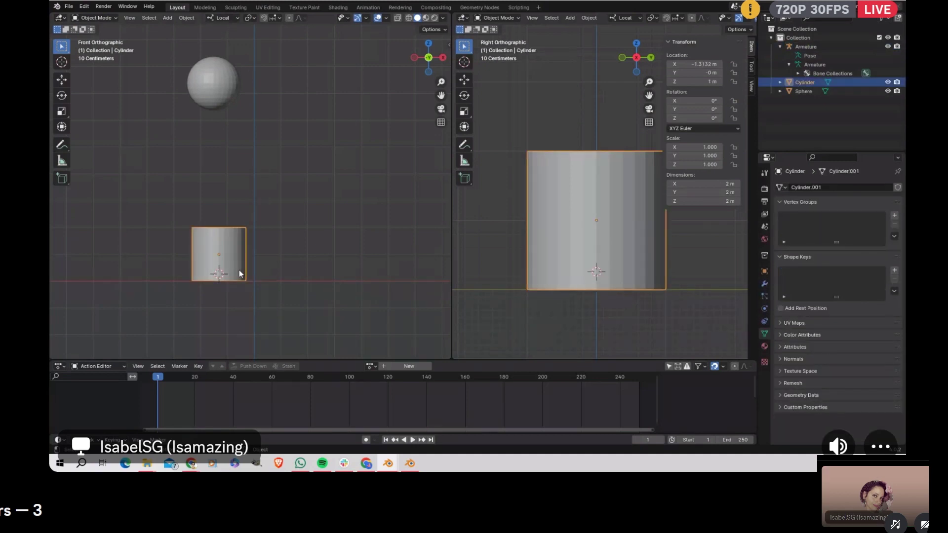
pyautogui.hotkey('shift', 's')
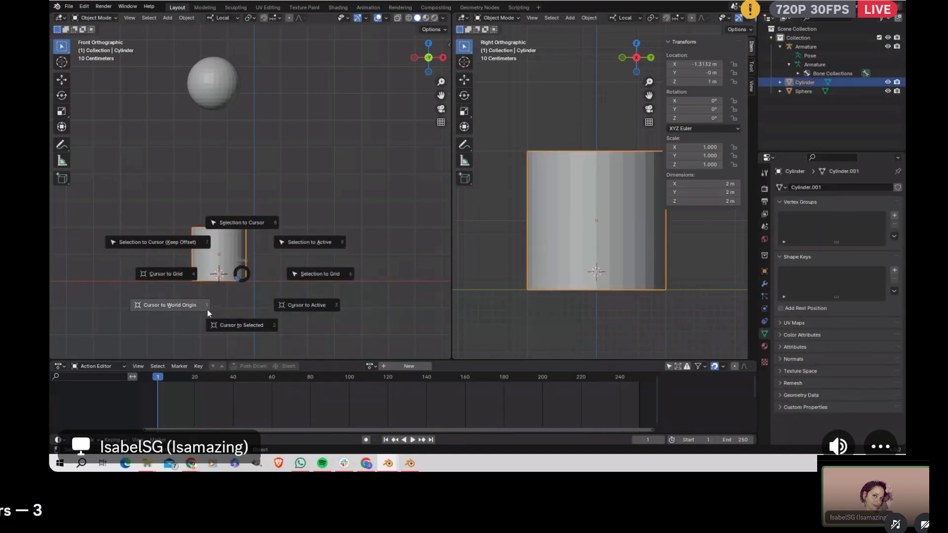
pyautogui.click(193, 305)
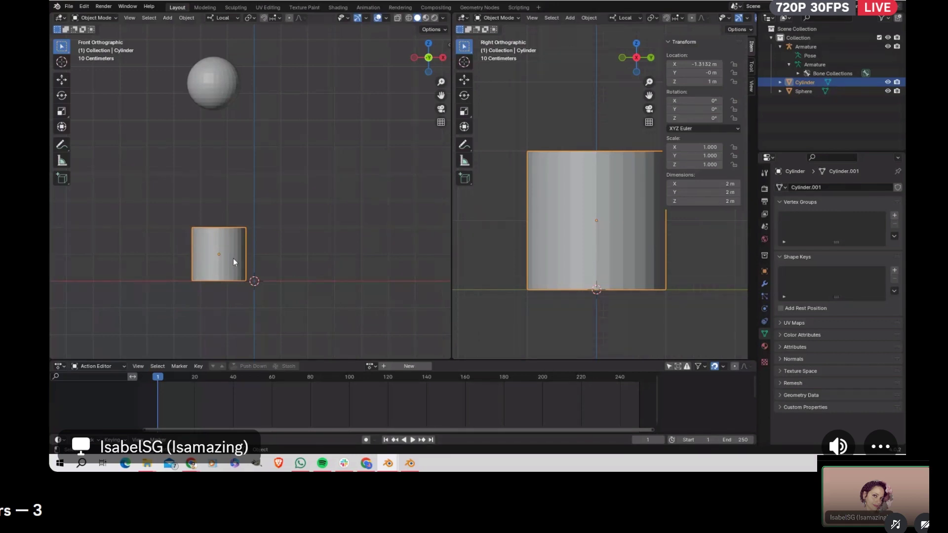
# Step: Set the cylinder's X location to 0 m and set its origin to the 3D cursor
pyautogui.click(703, 64)
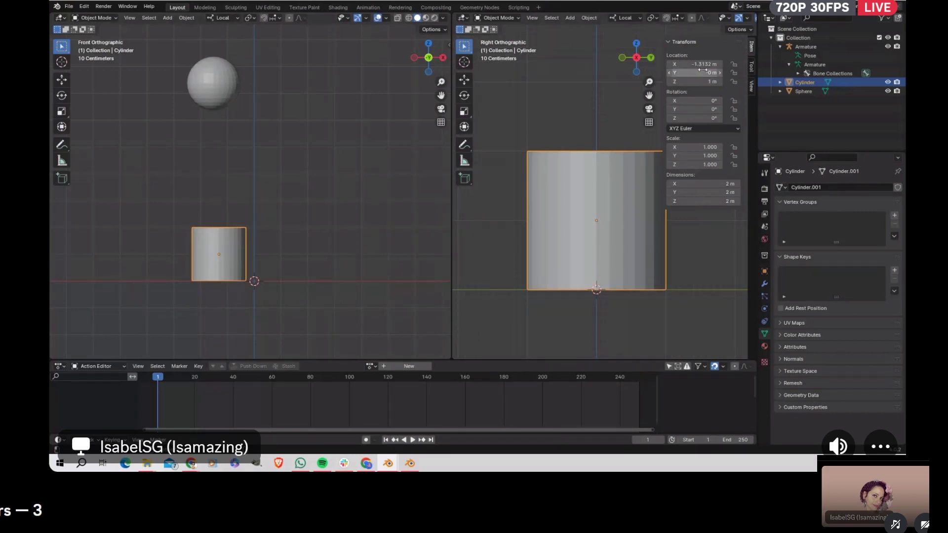
pyautogui.write('0')
pyautogui.press('Return')
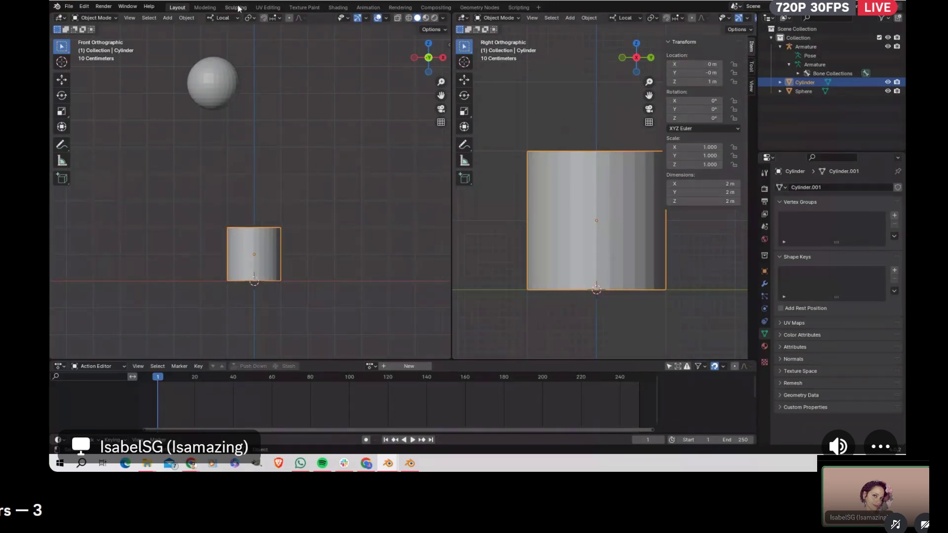
pyautogui.click(182, 18)
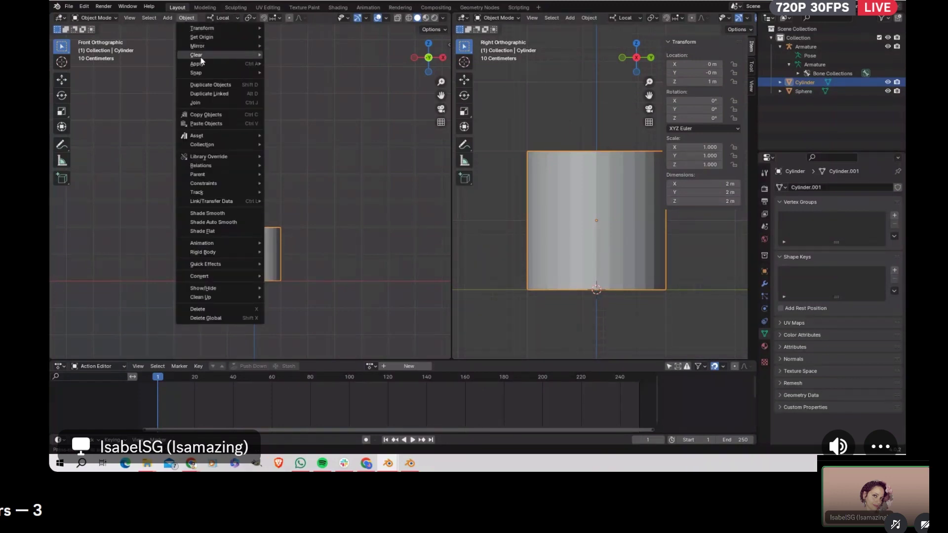
pyautogui.moveTo(245, 36)
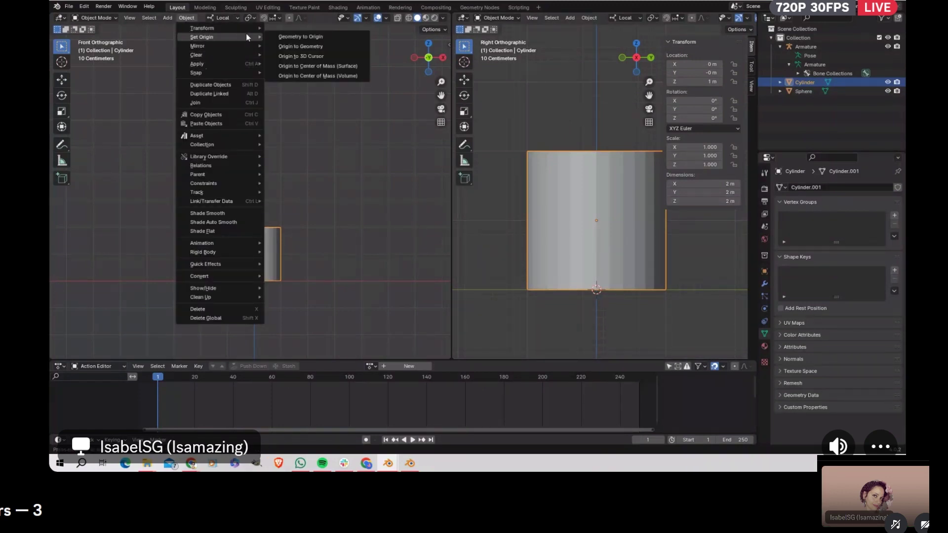
pyautogui.click(319, 56)
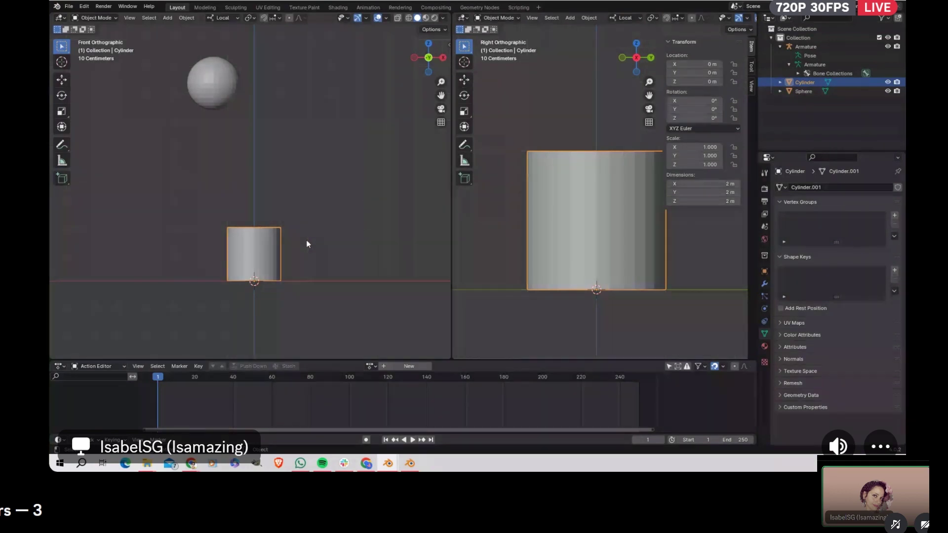
# Step: Add a new armature at the world origin and make it show in front of the cylinder
pyautogui.hotkey('shift', 'a')
pyautogui.moveTo(310, 220)
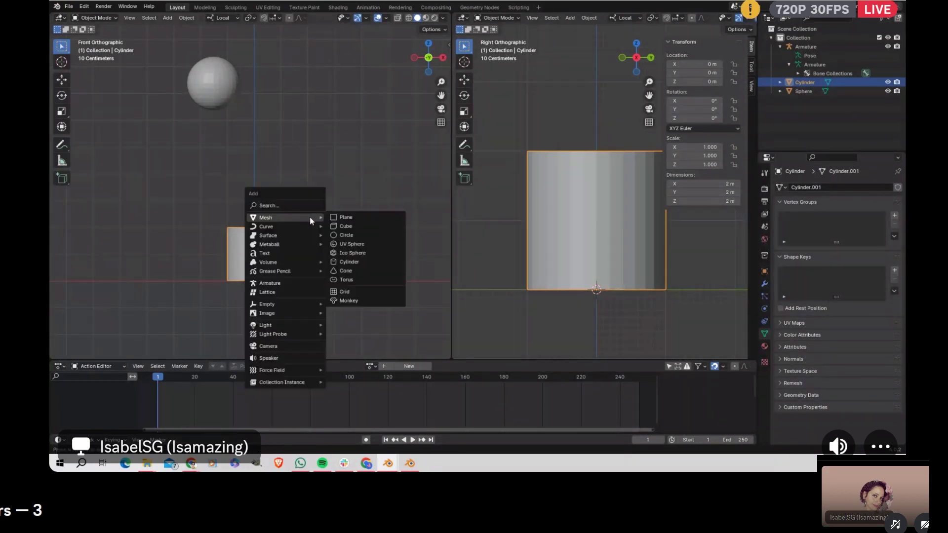
pyautogui.click(291, 285)
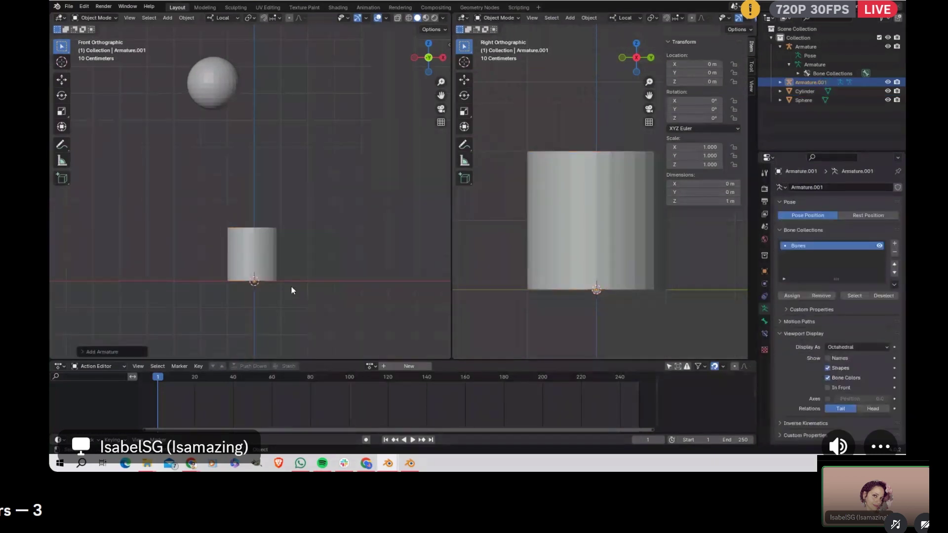
pyautogui.click(827, 387)
# Step: Set the new armature's viewport display to Wire in its object properties
pyautogui.click(765, 271)
pyautogui.scroll(-3, 836, 369)
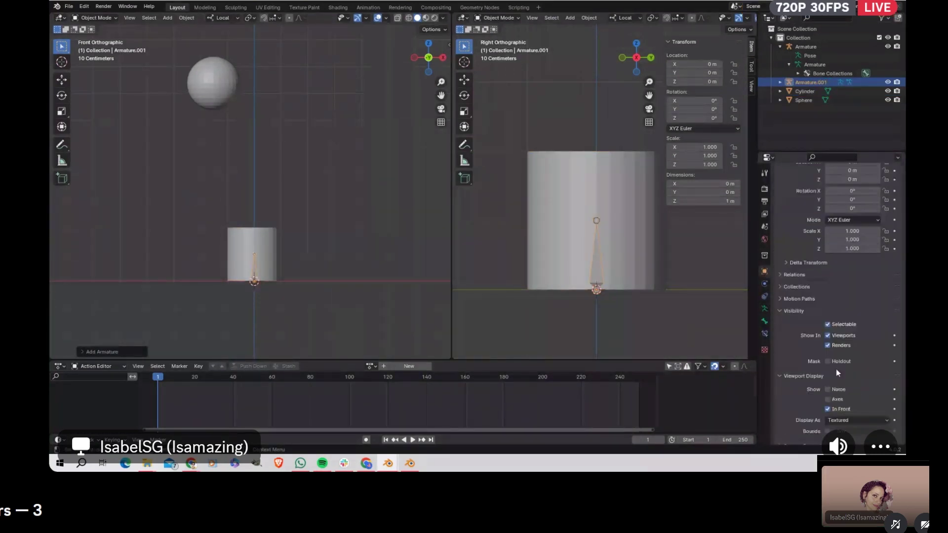
pyautogui.click(857, 411)
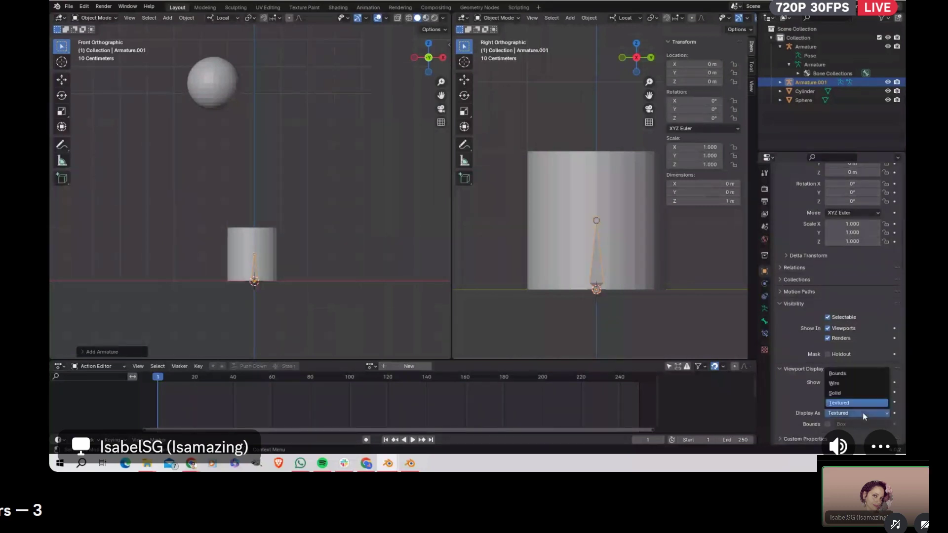
pyautogui.click(854, 384)
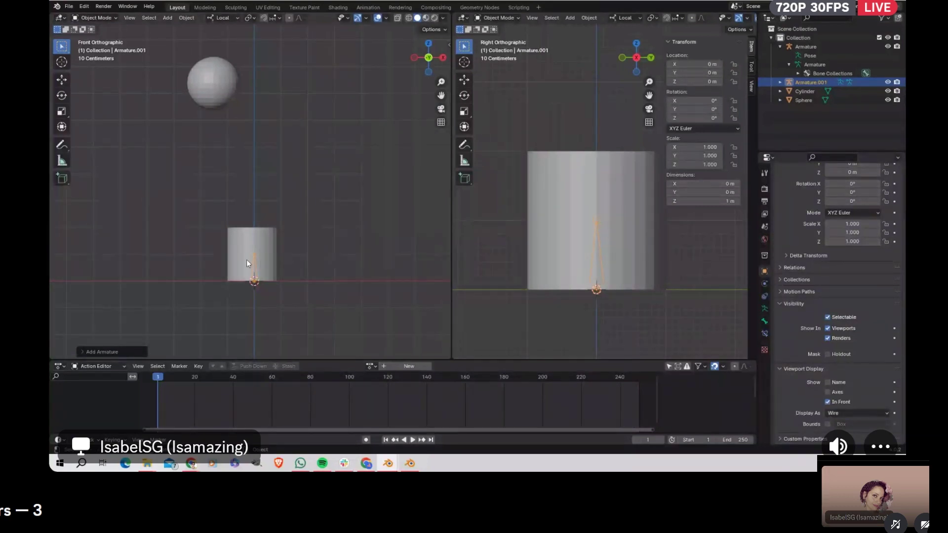
# Step: Parent the cylinder to the new armature using Armature Deform with automatic weights
pyautogui.scroll(3, 276, 291)
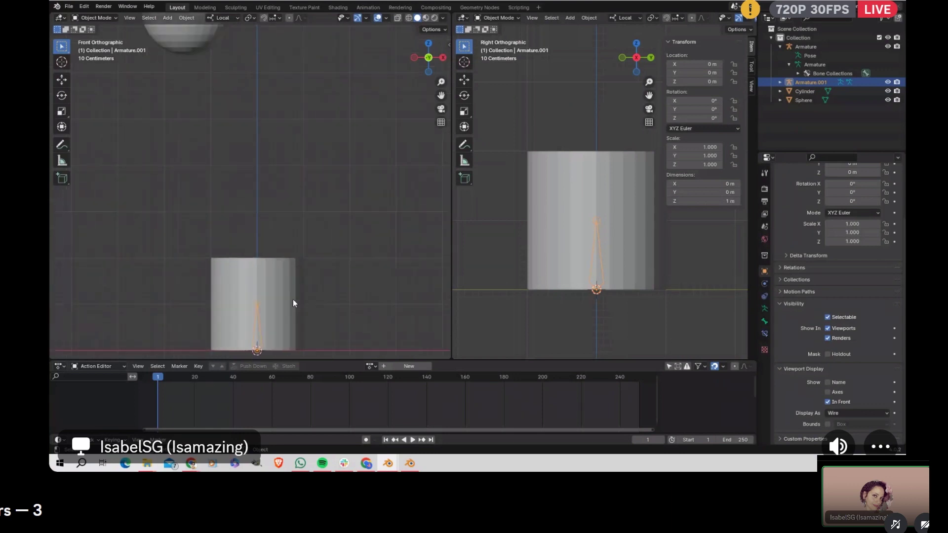
pyautogui.keyDown('shift'); pyautogui.moveTo(292, 299); pyautogui.dragTo(268, 221, button='middle'); pyautogui.keyUp('shift')
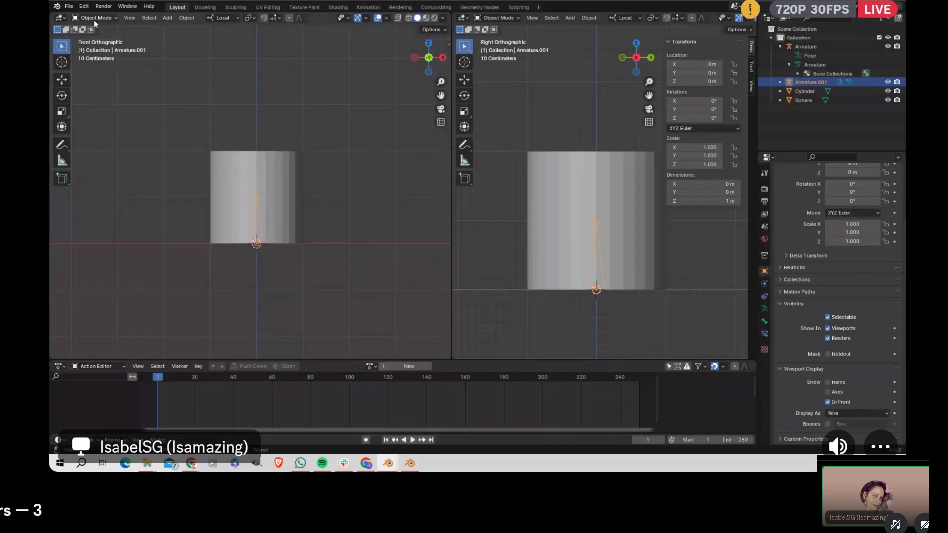
pyautogui.click(254, 168)
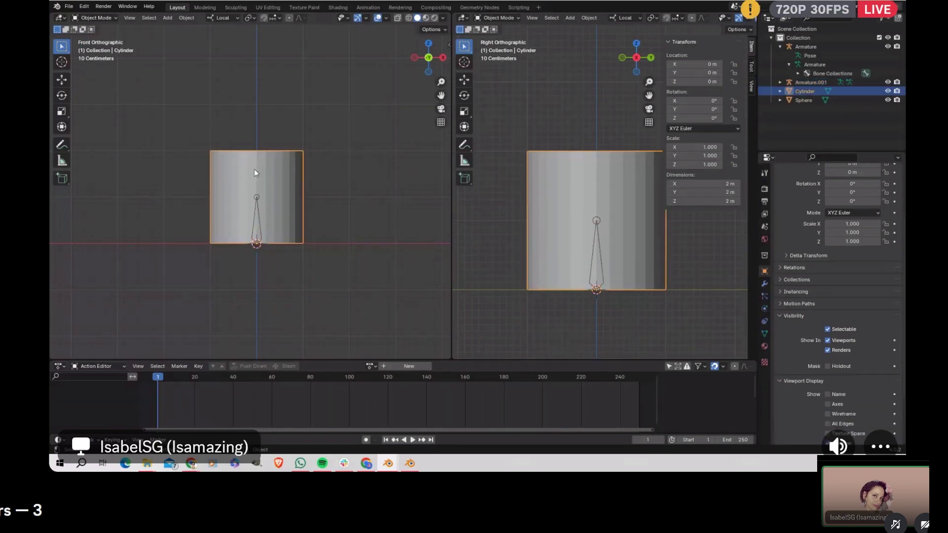
pyautogui.click(320, 108)
pyautogui.scroll(1, 342, 126)
pyautogui.scroll(2, 341, 129)
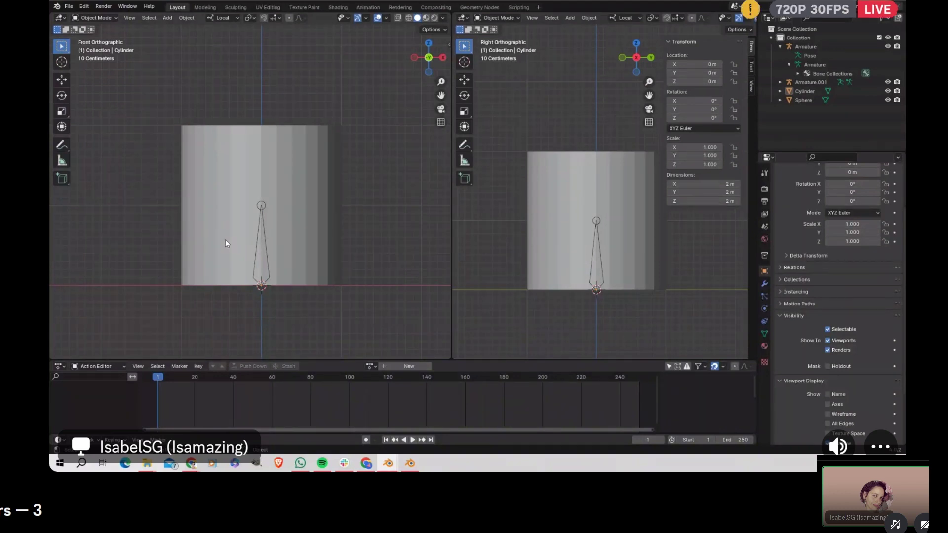
pyautogui.click(265, 269)
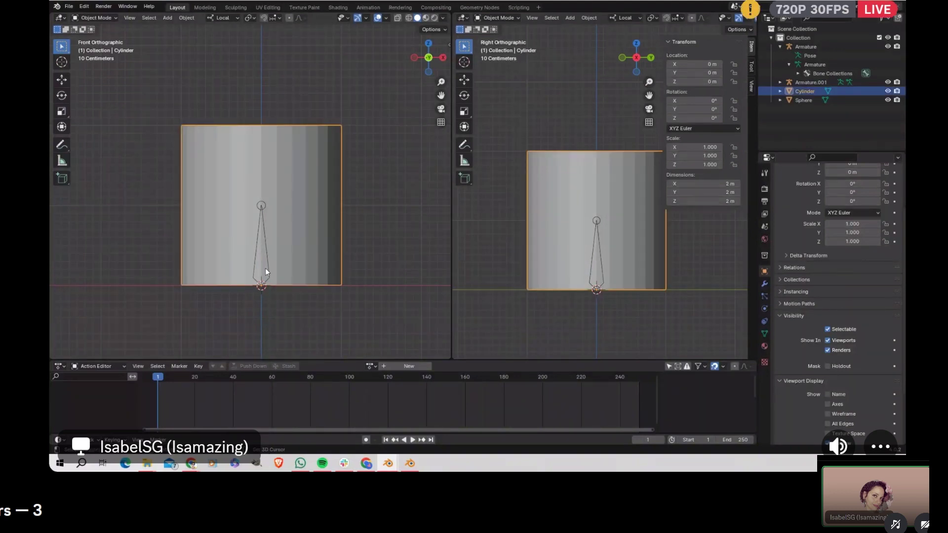
pyautogui.keyDown('shift'); pyautogui.click(268, 268); pyautogui.keyUp('shift')
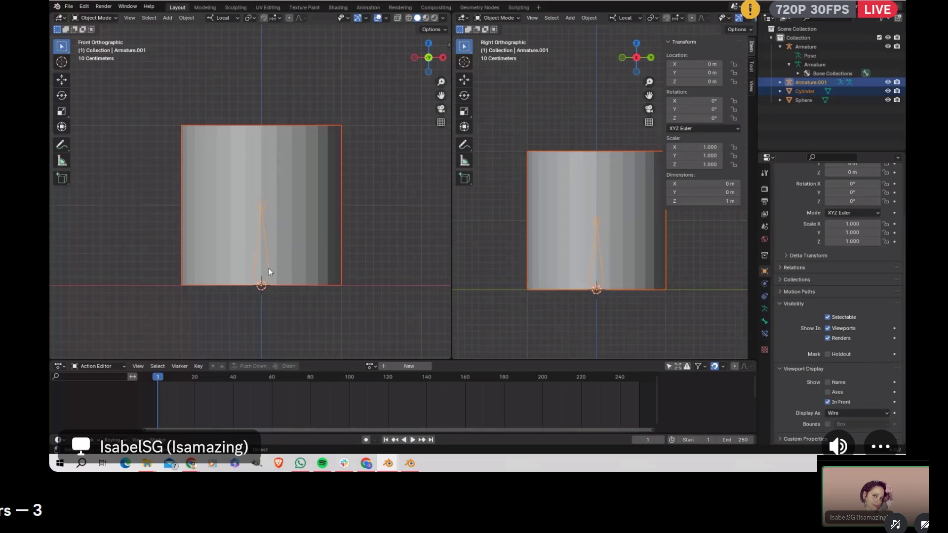
pyautogui.hotkey('ctrl', 'p')
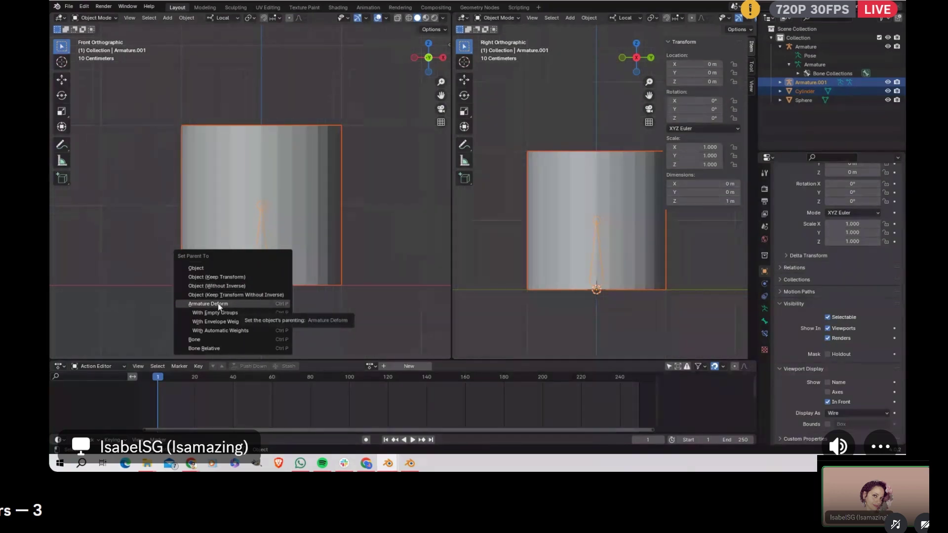
pyautogui.click(257, 330)
# Step: Switch the new armature to Pose Mode and select its single bone
pyautogui.click(264, 202)
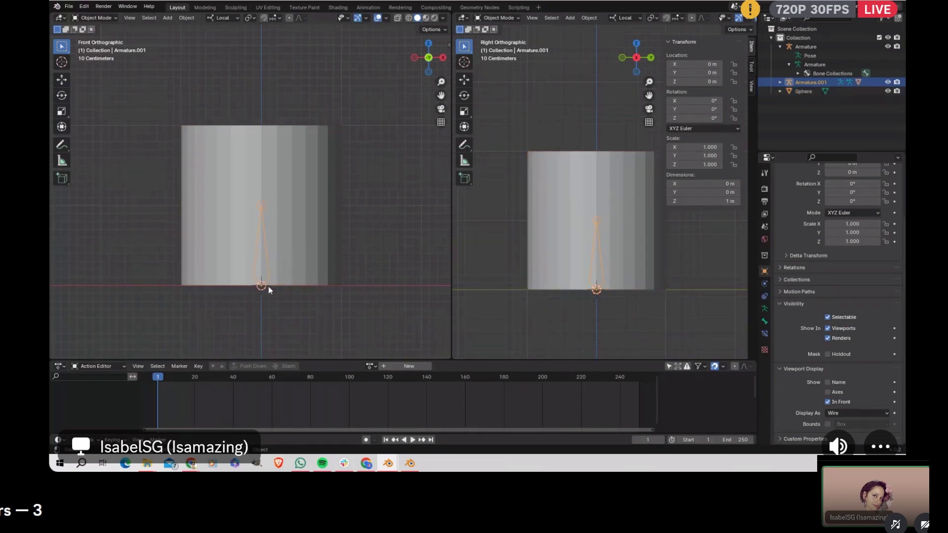
pyautogui.click(85, 17)
pyautogui.click(103, 50)
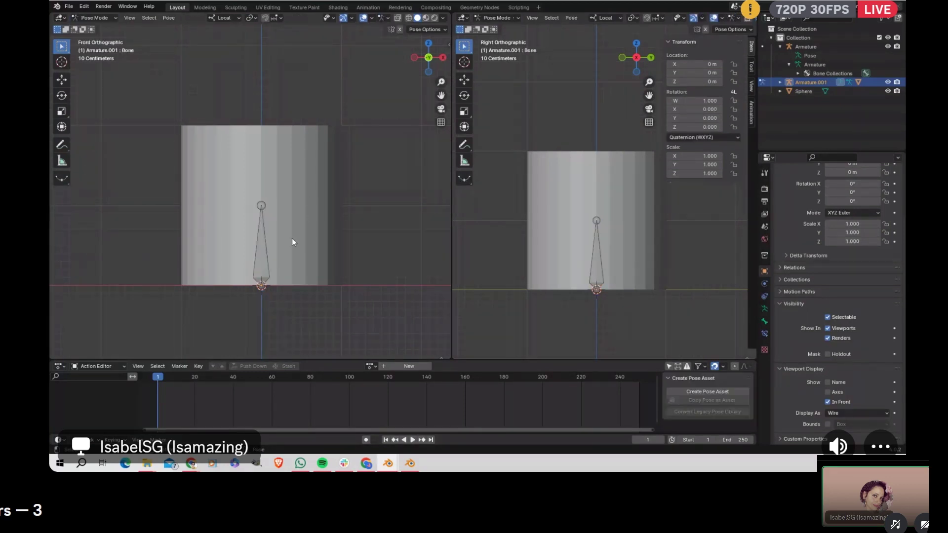
pyautogui.click(261, 233)
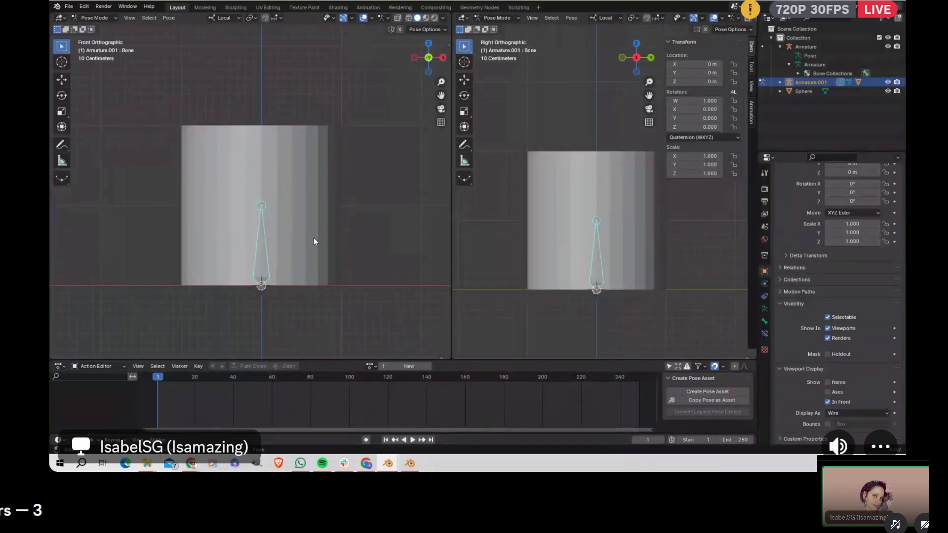
# Step: Try moving, rotating and scaling the bone to test how the cylinder follows it, cancelling each transform
pyautogui.press('g')
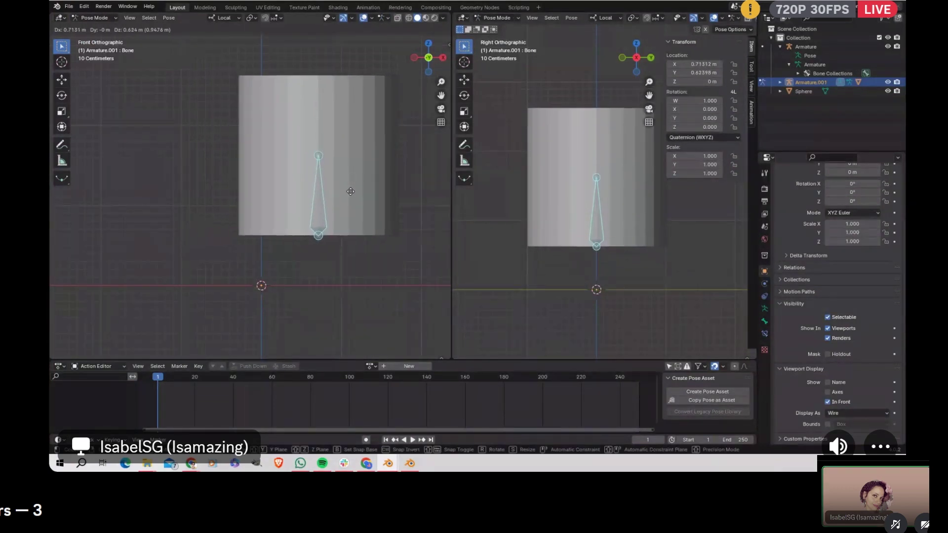
pyautogui.rightClick(346, 207)
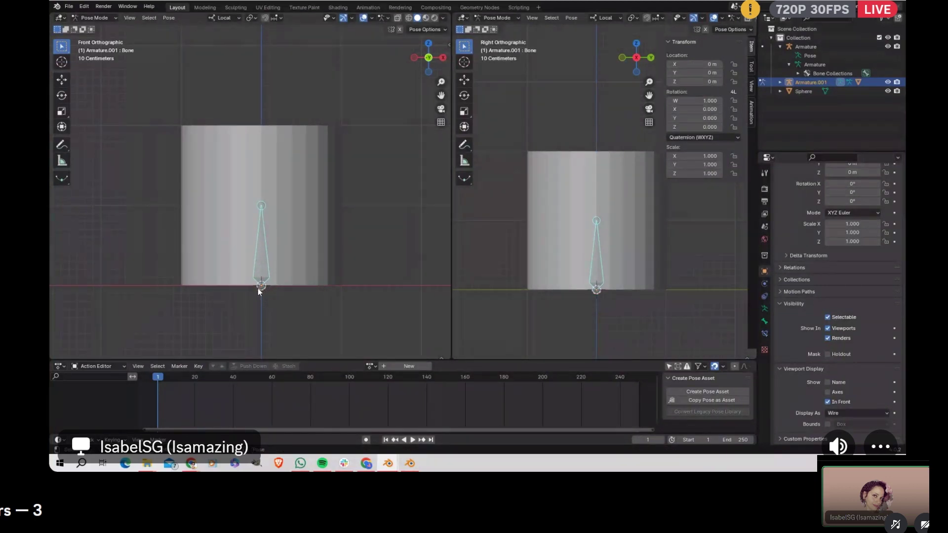
pyautogui.press('r')
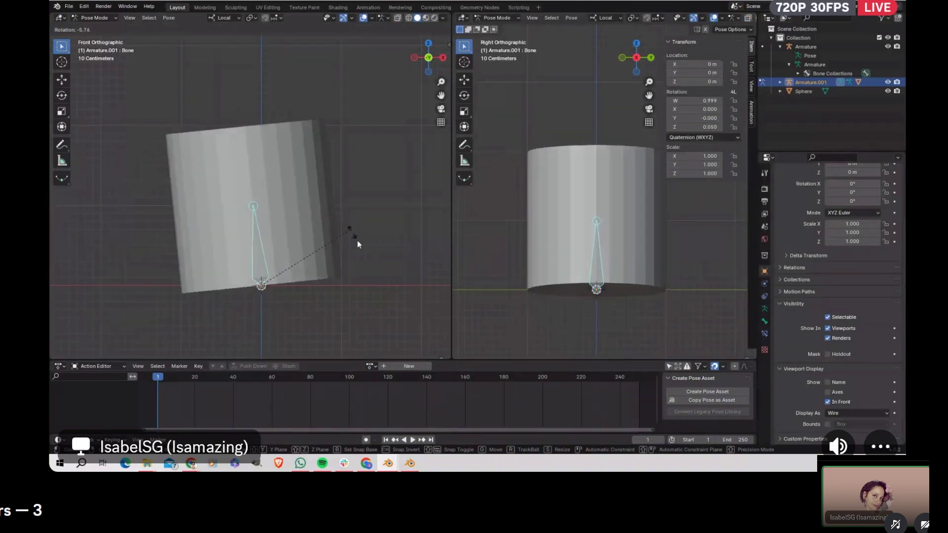
pyautogui.rightClick(333, 256)
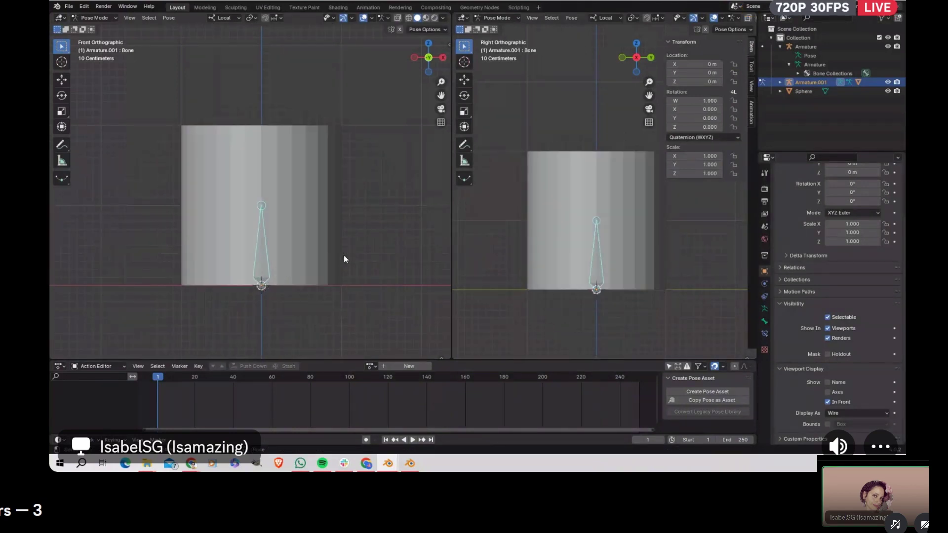
pyautogui.press('s')
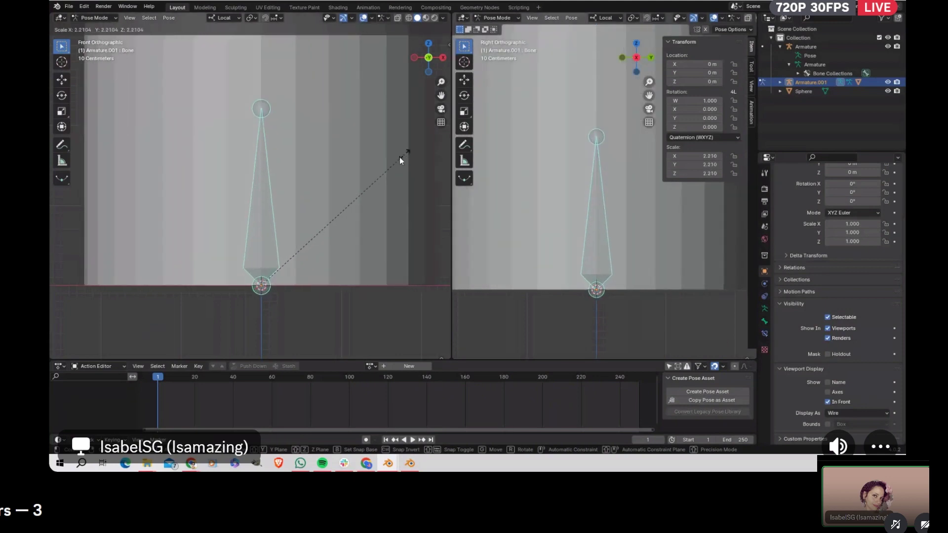
pyautogui.rightClick(345, 199)
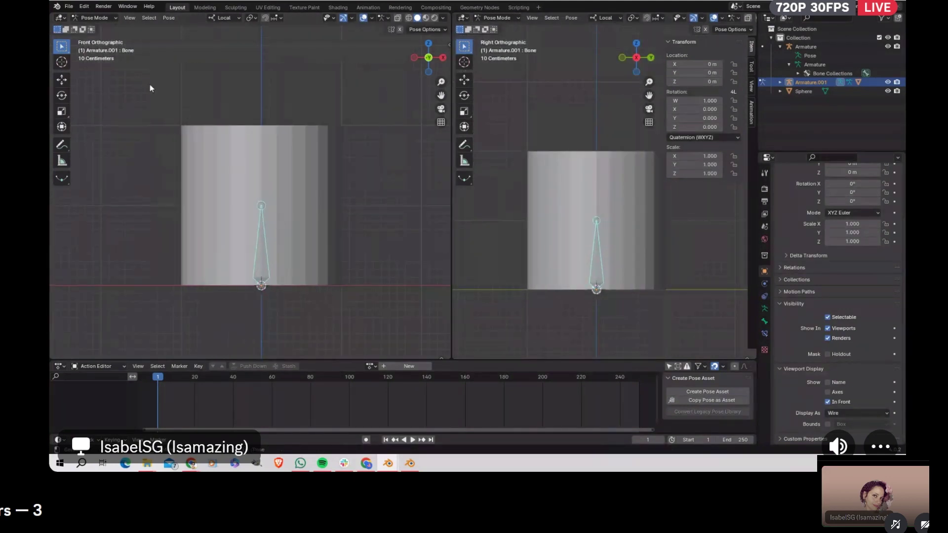
# Step: Select the cylinder's front-half vertices in Edit Mode and snap the 3D cursor to that selection
pyautogui.click(96, 18)
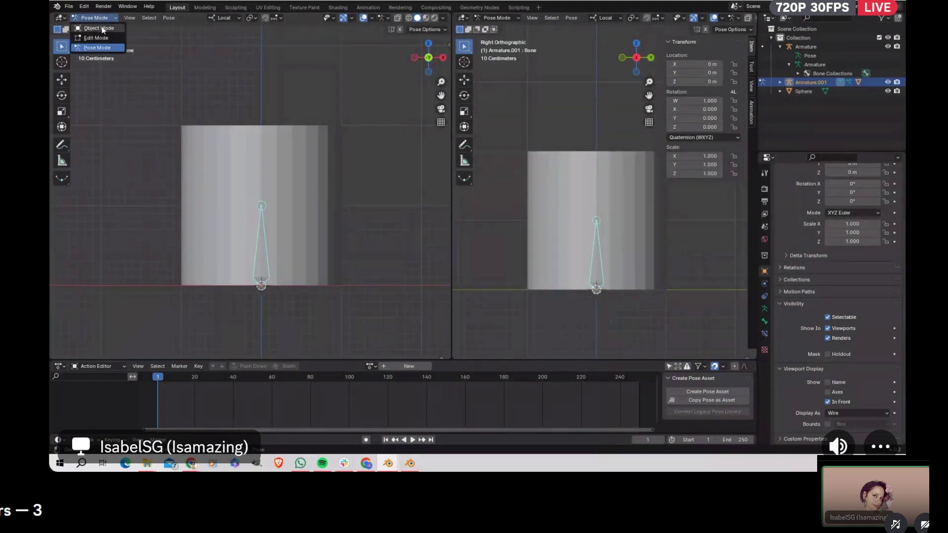
pyautogui.click(101, 28)
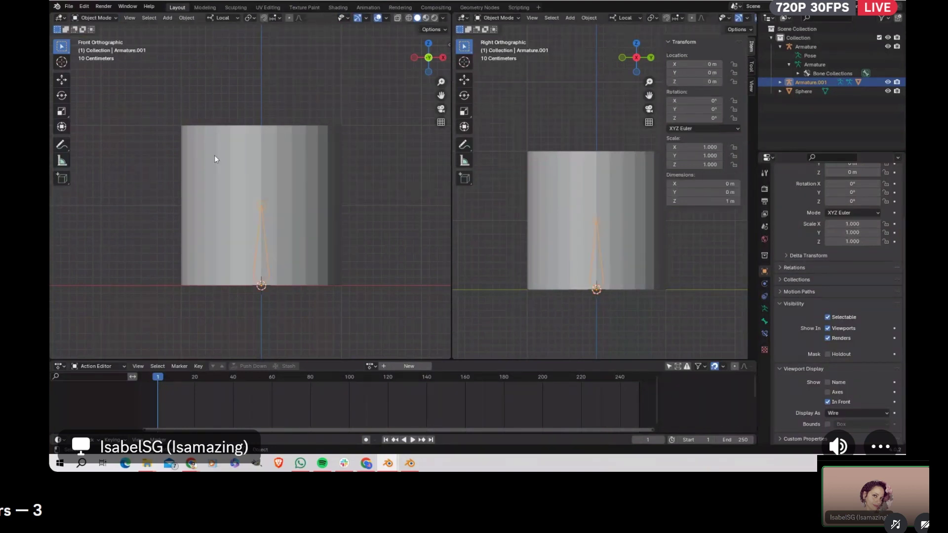
pyautogui.click(218, 171)
pyautogui.press('Tab')
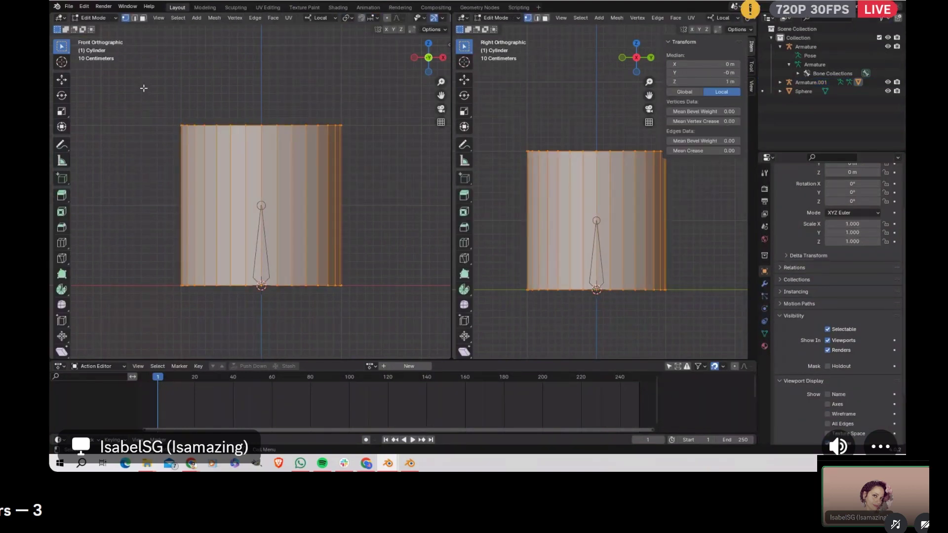
pyautogui.moveTo(146, 97); pyautogui.dragTo(367, 295)
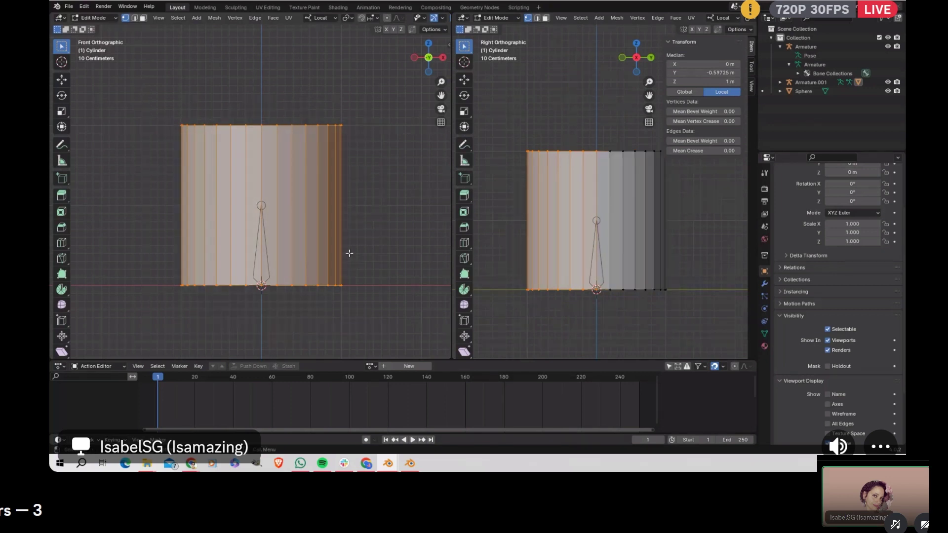
pyautogui.hotkey('shift', 's')
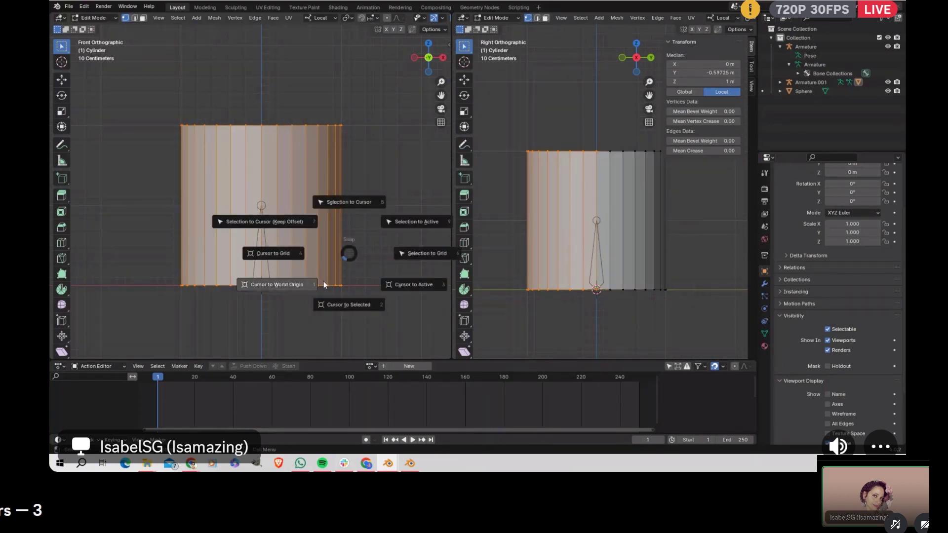
pyautogui.click(354, 306)
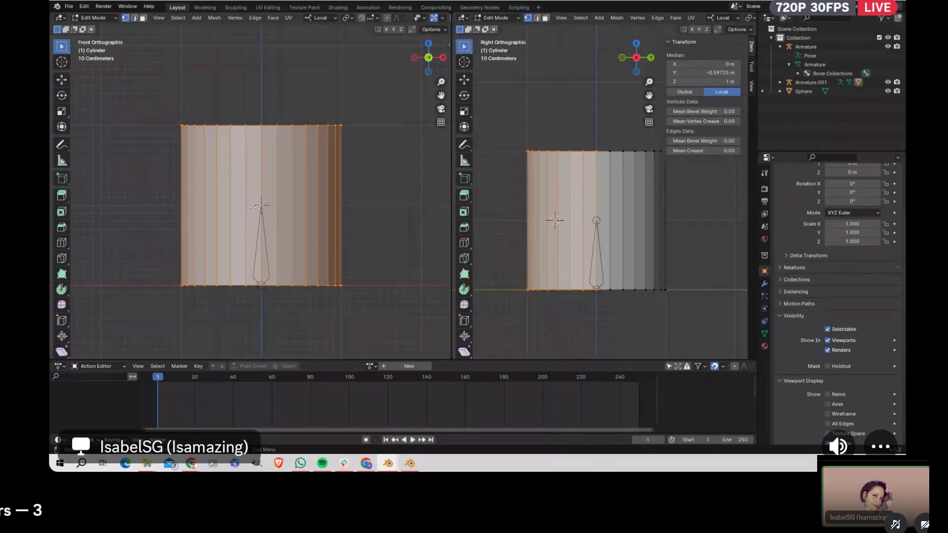
pyautogui.press('Tab')
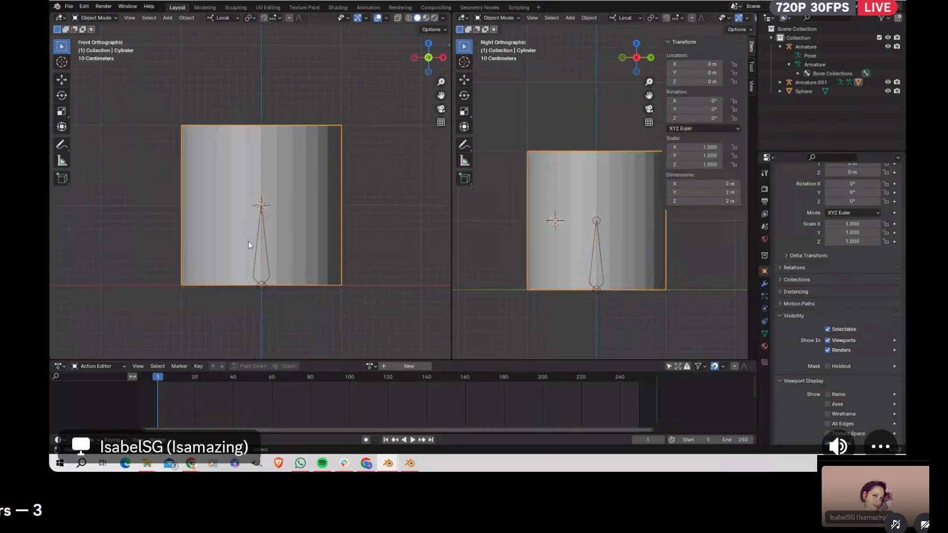
# Step: Snap the second armature's bone to the 3D cursor in Edit Mode
pyautogui.click(257, 258)
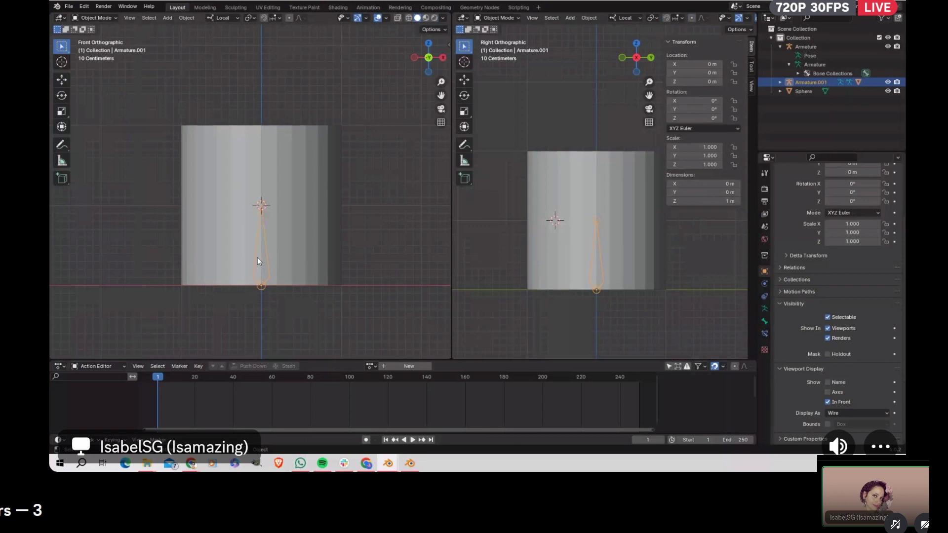
pyautogui.click(103, 19)
pyautogui.click(91, 38)
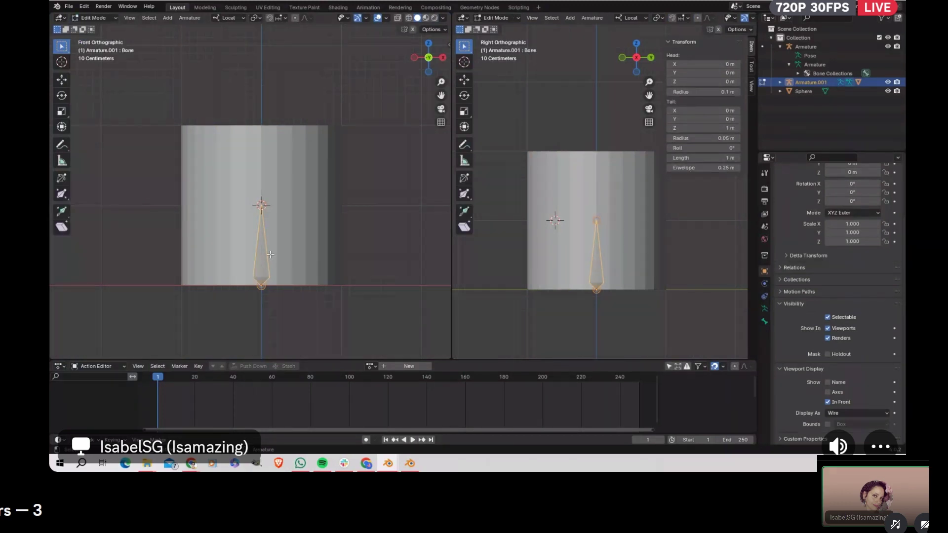
pyautogui.hotkey('shift', 's')
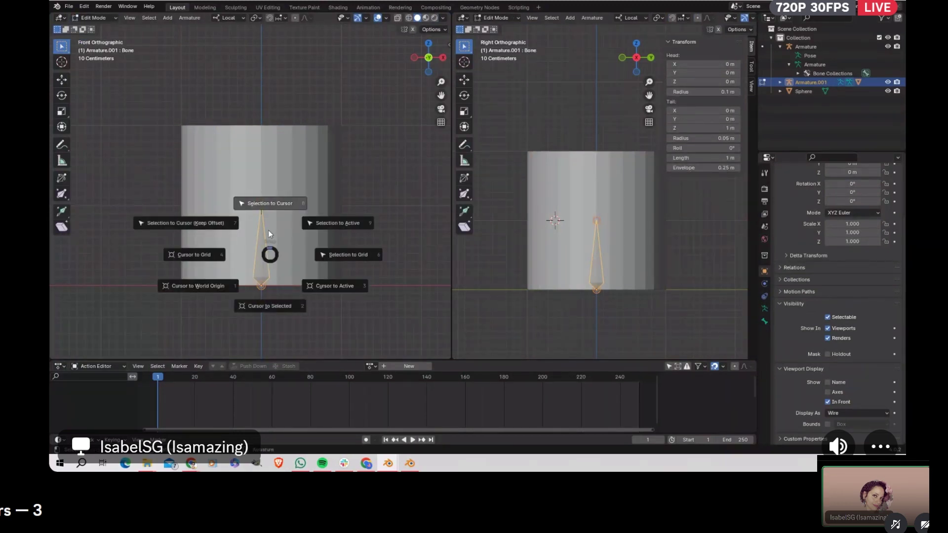
pyautogui.click(268, 204)
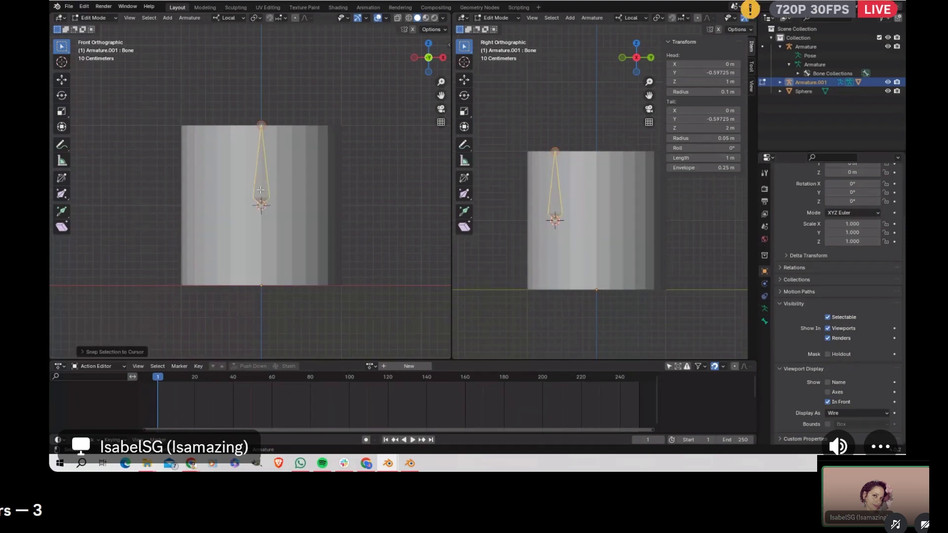
# Step: Try rotating and scaling the relocated bone in Pose Mode to test its new pivot, cancelling both transforms
pyautogui.click(97, 17)
pyautogui.click(93, 49)
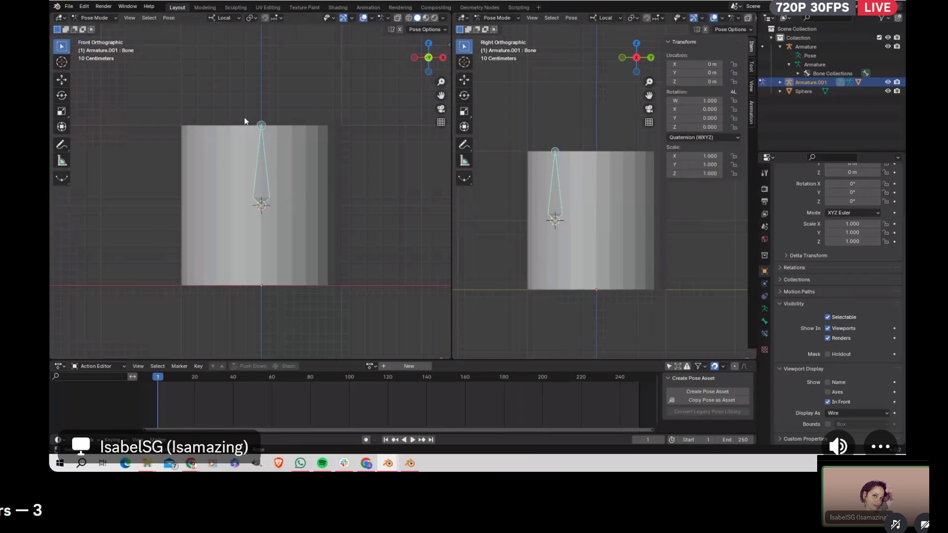
pyautogui.press('r')
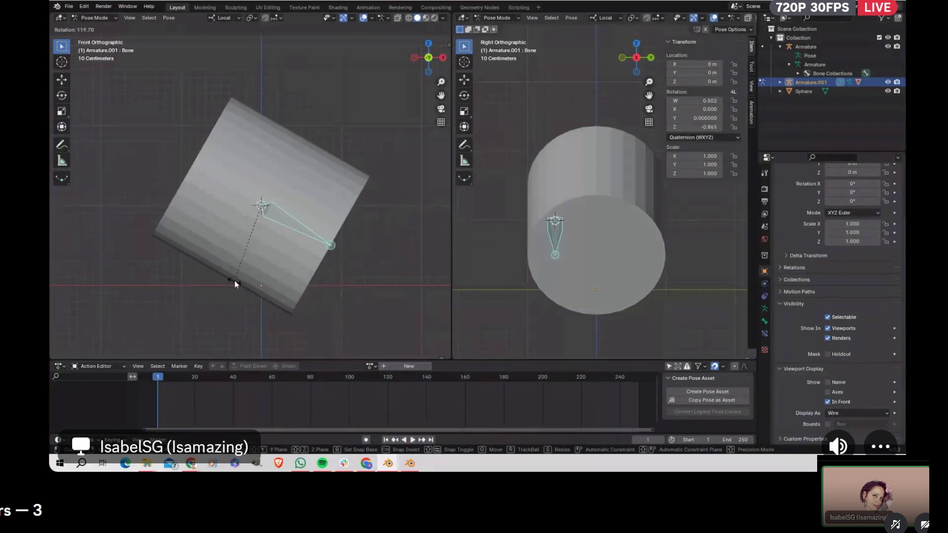
pyautogui.press('Escape')
pyautogui.scroll(-1, 378, 236)
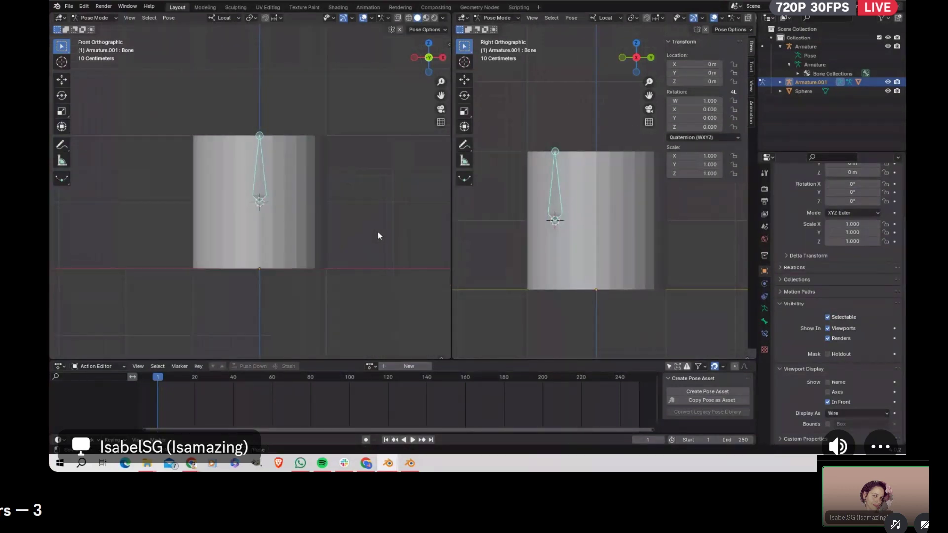
pyautogui.press('s')
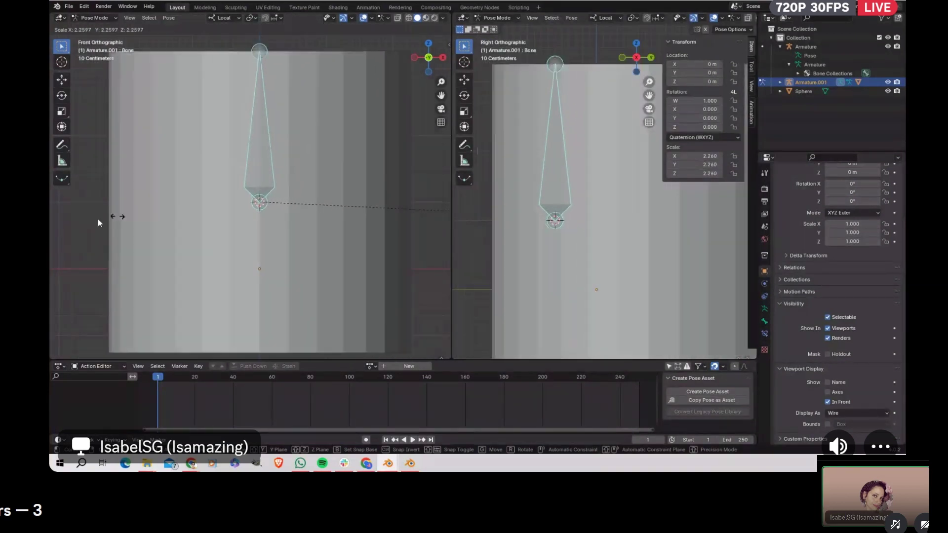
pyautogui.press('Escape')
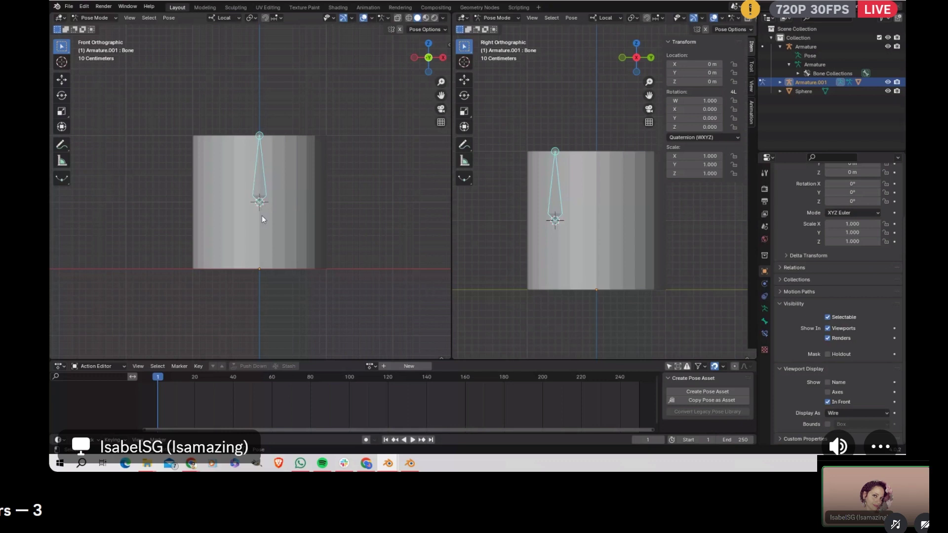
# Step: Return the 3D cursor to the world origin and snap the armature's bone to it in Edit Mode
pyautogui.hotkey('shift', 's')
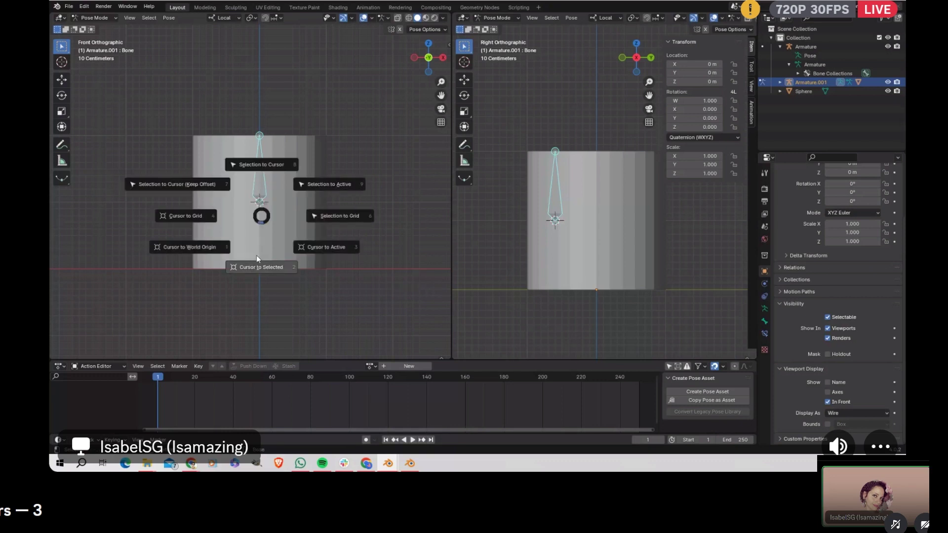
pyautogui.click(218, 250)
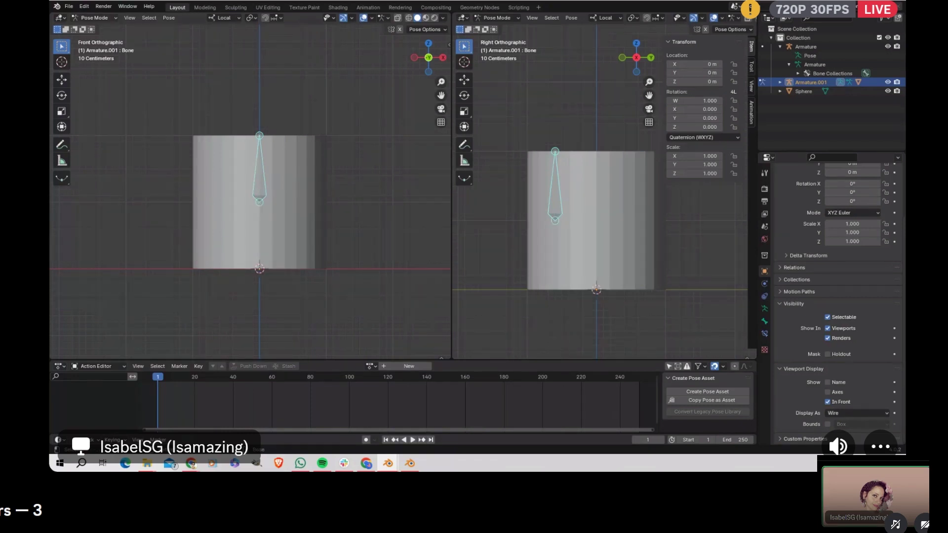
pyautogui.click(106, 19)
pyautogui.click(96, 38)
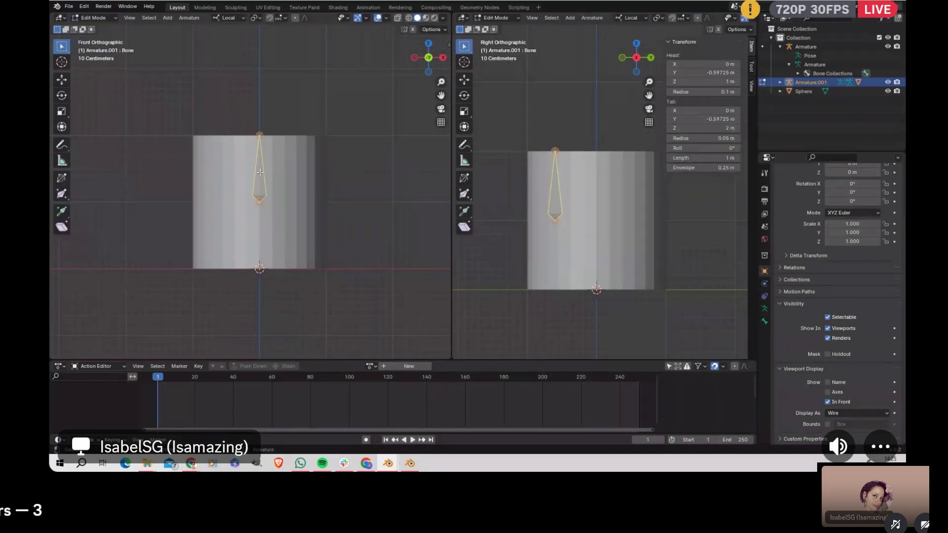
pyautogui.hotkey('shift', 's')
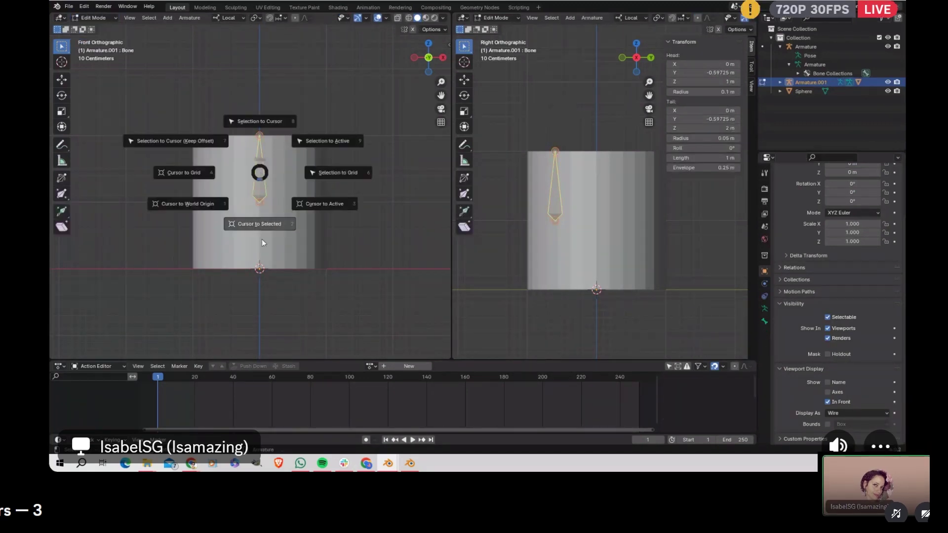
pyautogui.click(261, 122)
pyautogui.press('Tab')
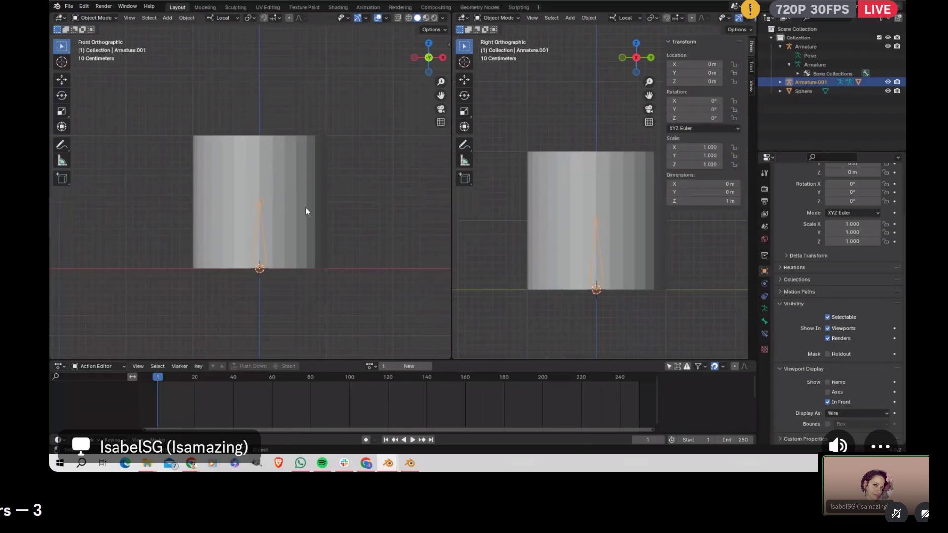
# Step: Insert a Location, Rotation, Scale & Custom Properties keyframe on the sphere at frame 1
pyautogui.click(299, 197)
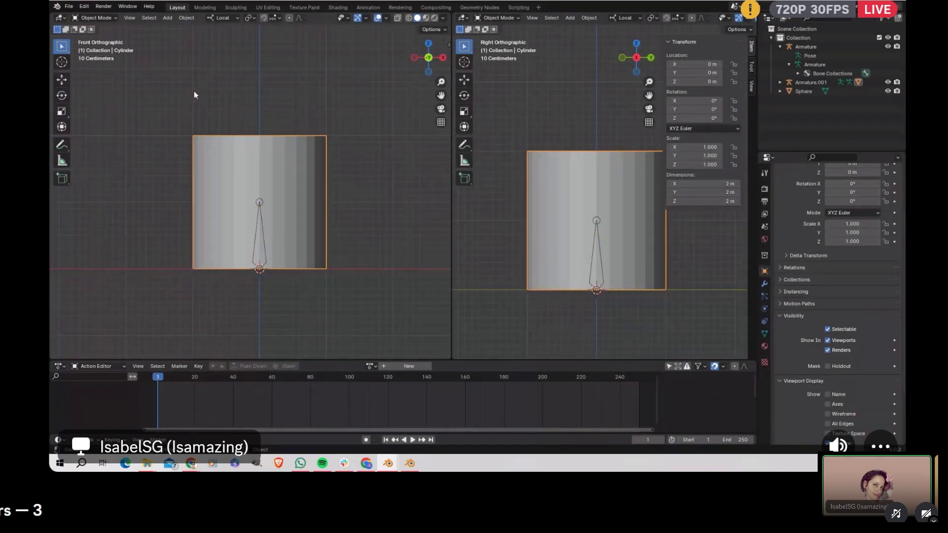
pyautogui.scroll(-5, 193, 91)
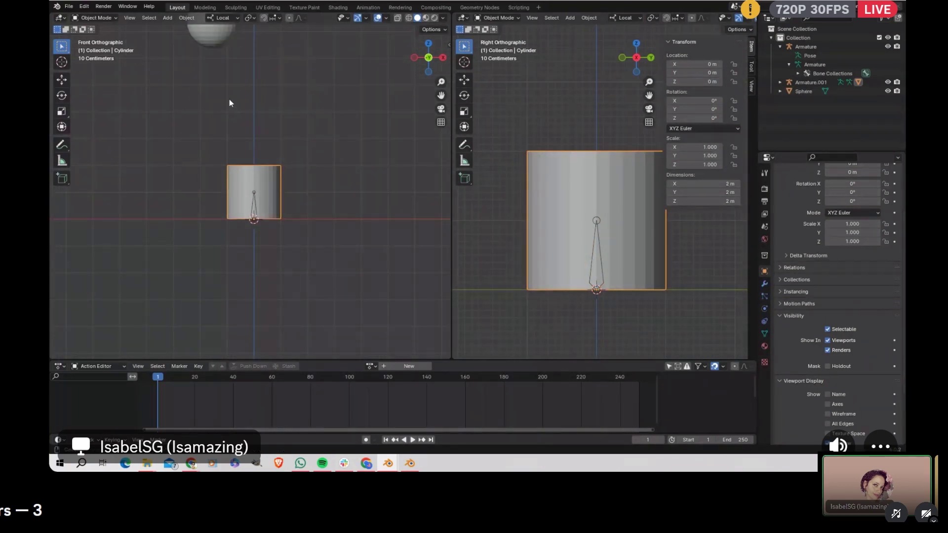
pyautogui.keyDown('shift'); pyautogui.scroll(5, 229, 103); pyautogui.keyUp('shift')
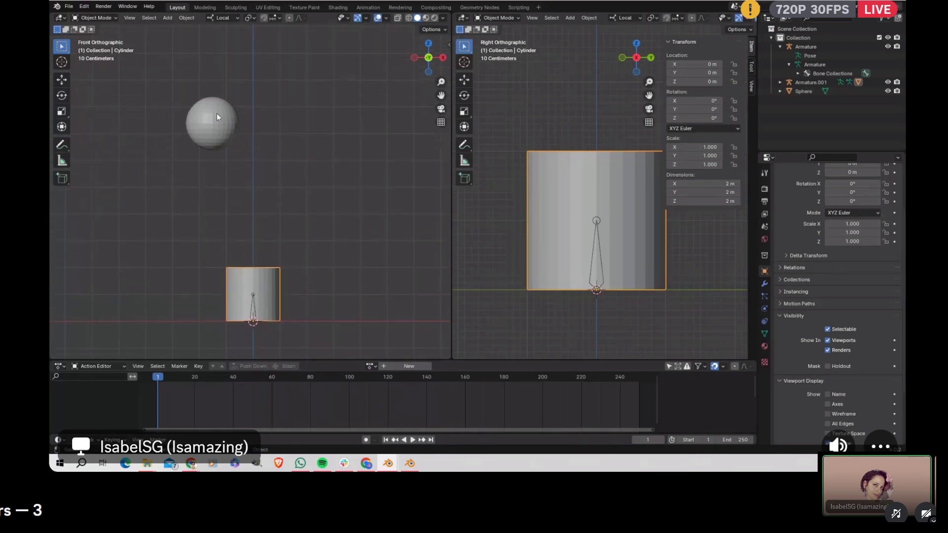
pyautogui.click(217, 113)
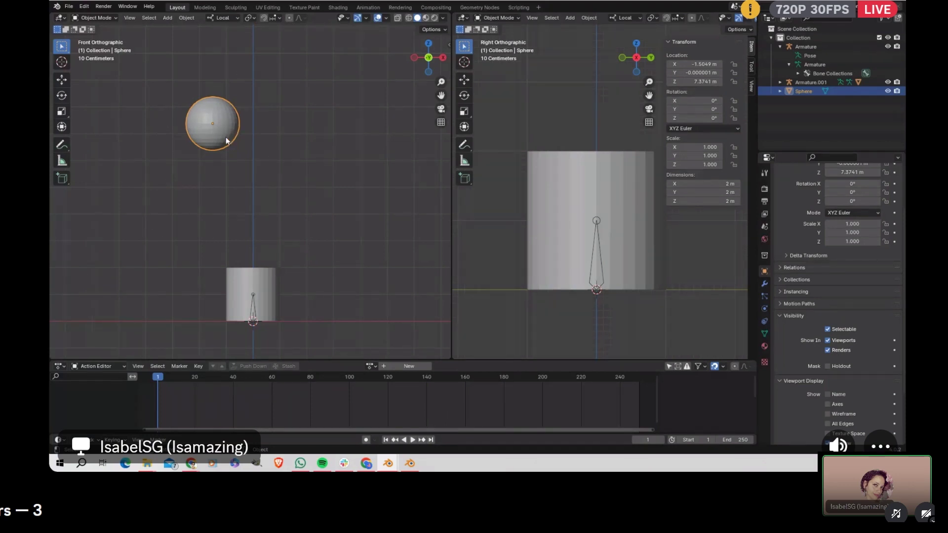
pyautogui.press('i')
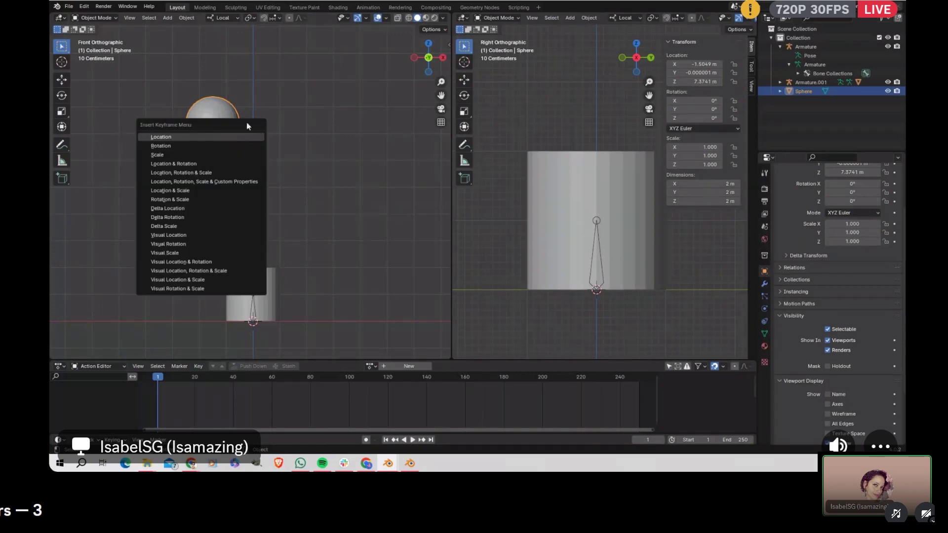
pyautogui.click(244, 182)
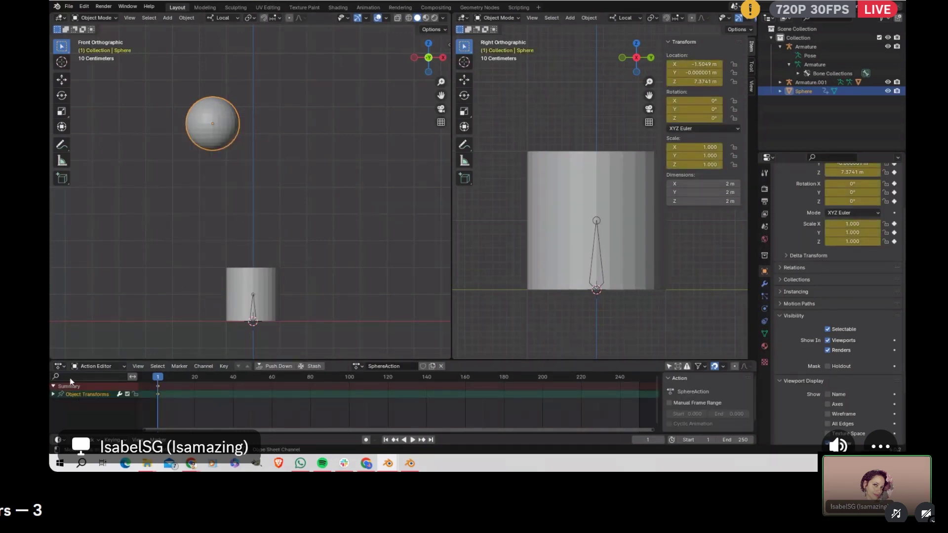
# Step: Choose an active keying set in the timeline's keying options
pyautogui.click(114, 439)
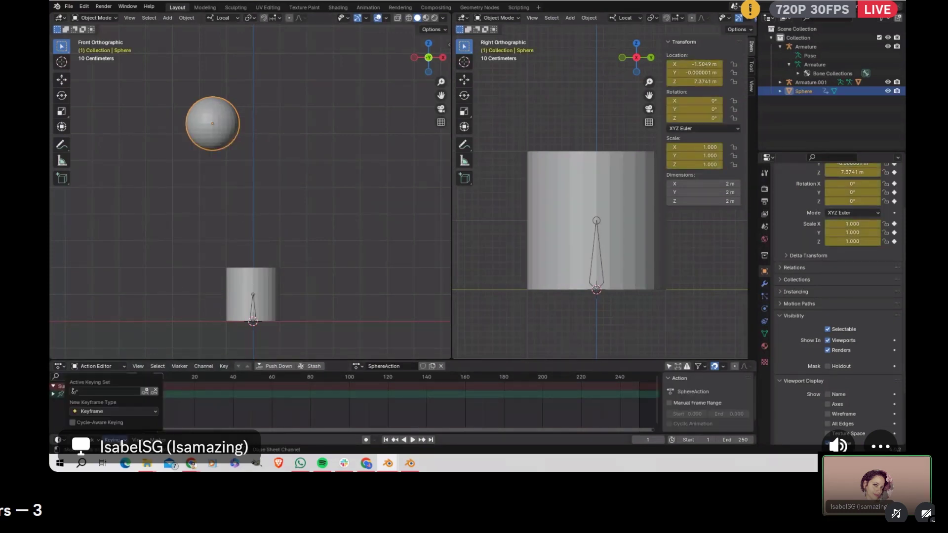
pyautogui.click(122, 391)
pyautogui.click(138, 351)
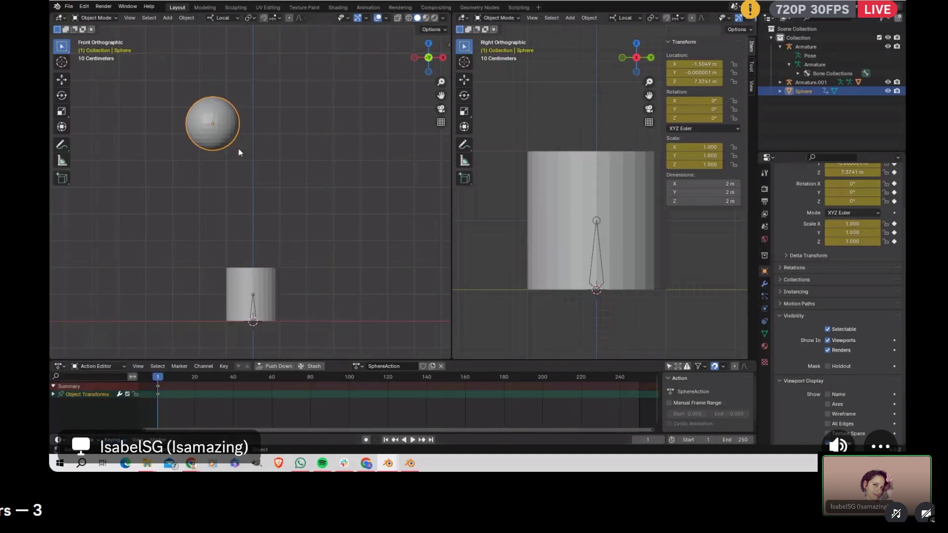
# Step: At frame 20, move the sphere to about X 2.19 m, Z 6.59 m and insert a keyframe
pyautogui.click(194, 377)
pyautogui.press('g')
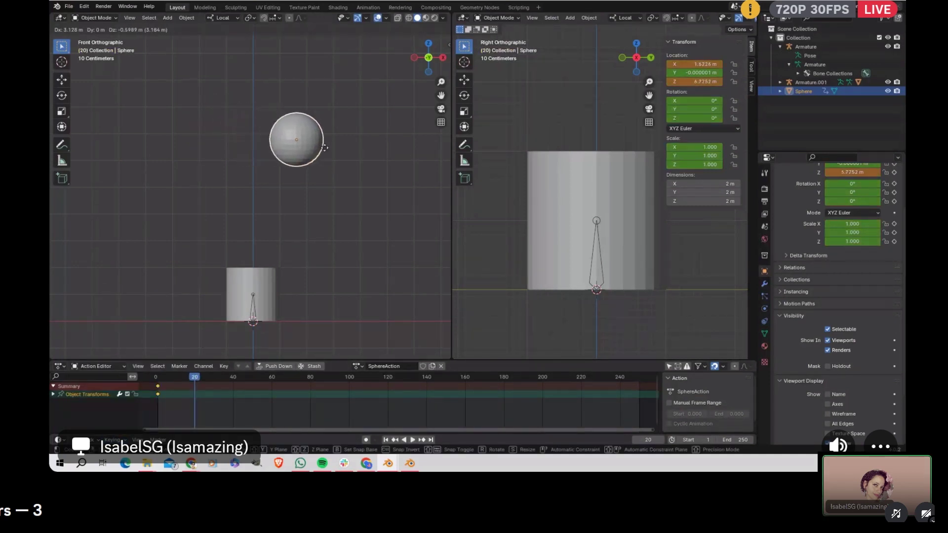
pyautogui.click(336, 149)
pyautogui.press('i')
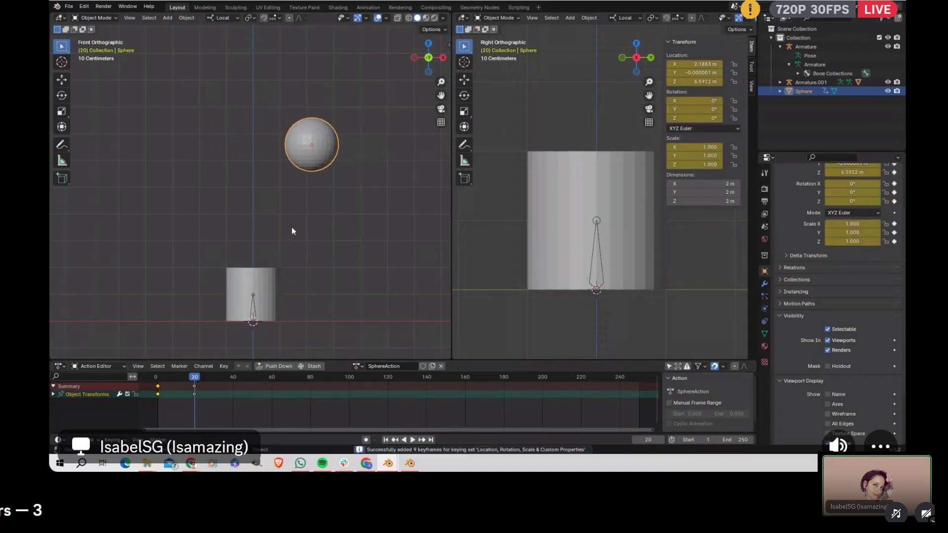
# Step: Enable auto keying and, at frame 40, move the sphere above the cylinder to about X 0 m, Z 3.85 m
pyautogui.click(366, 439)
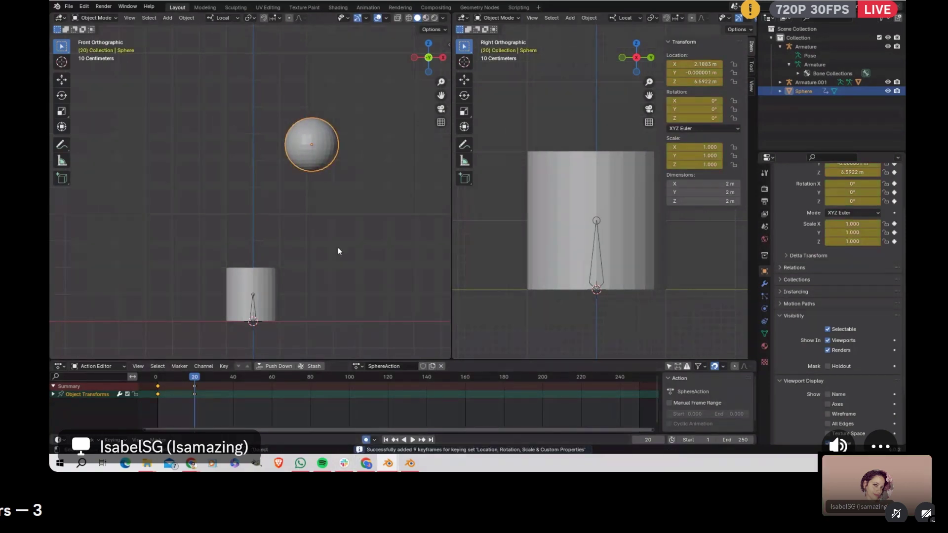
pyautogui.click(232, 376)
pyautogui.press('g')
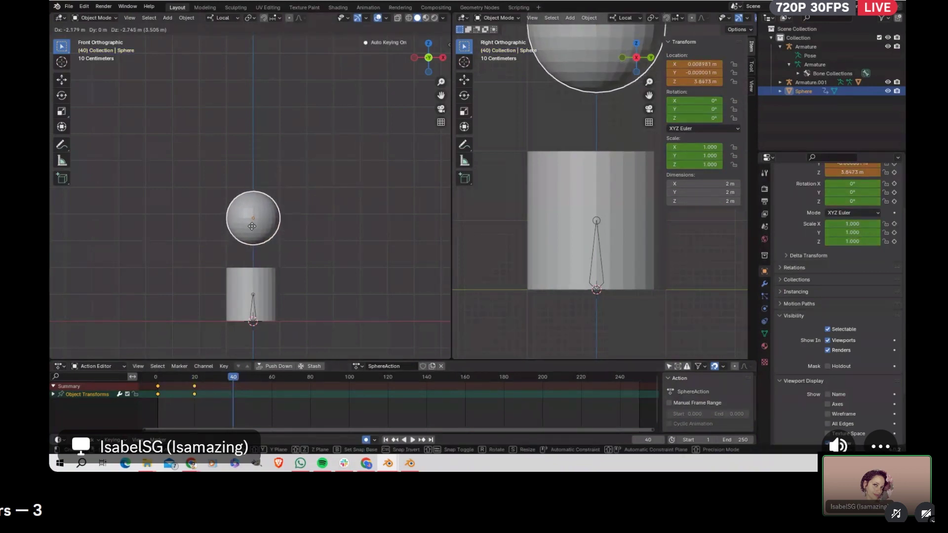
pyautogui.click(252, 226)
# Step: Play the sphere's animation from the start, then stop it with the playhead at frame 1
pyautogui.hotkey('shift', 'Left')
pyautogui.press('space')
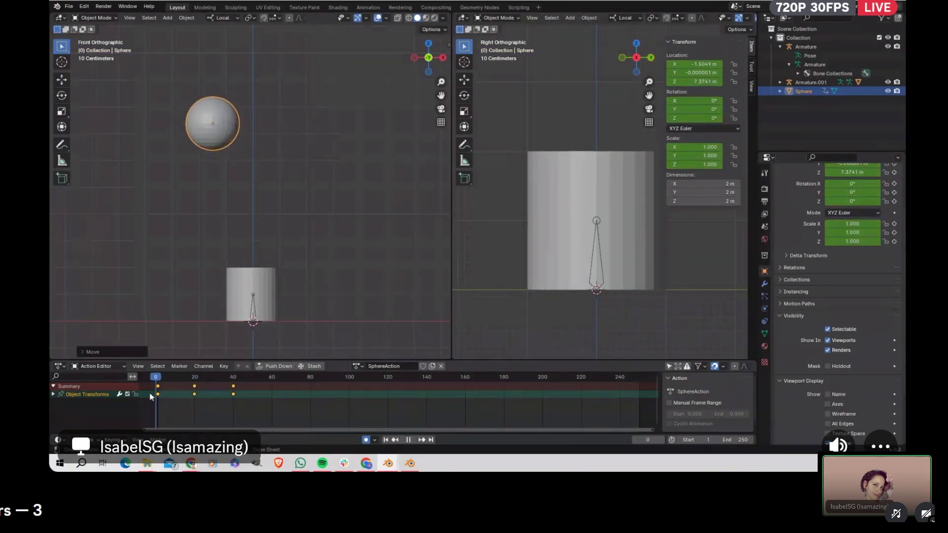
pyautogui.moveTo(150, 393)
pyautogui.mouseDown()
pyautogui.moveTo(246, 401)
pyautogui.moveTo(155, 398)
pyautogui.moveTo(158, 406)
pyautogui.mouseUp()
pyautogui.press('space')
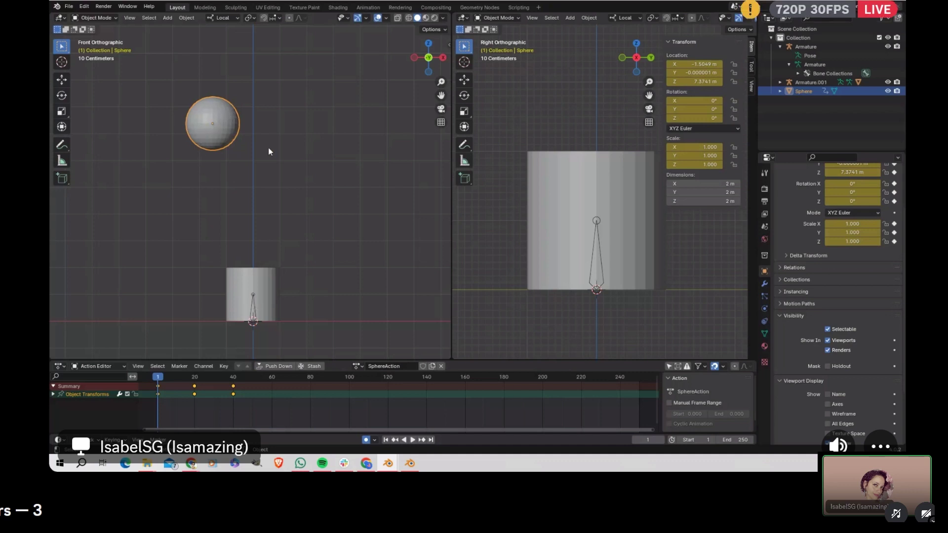
# Step: Move the bone of the cylinder's armature along its local Y axis in Pose Mode at frame 1
pyautogui.click(252, 305)
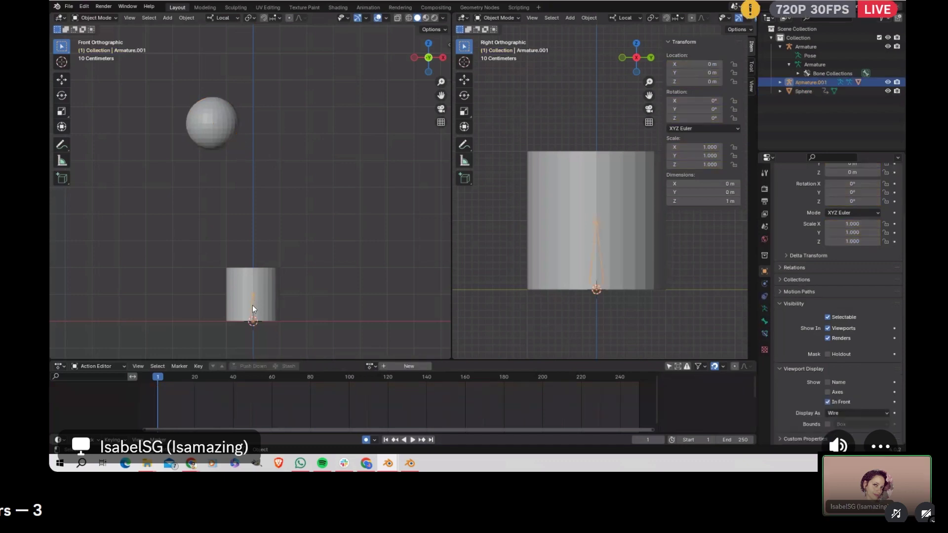
pyautogui.click(97, 18)
pyautogui.click(94, 48)
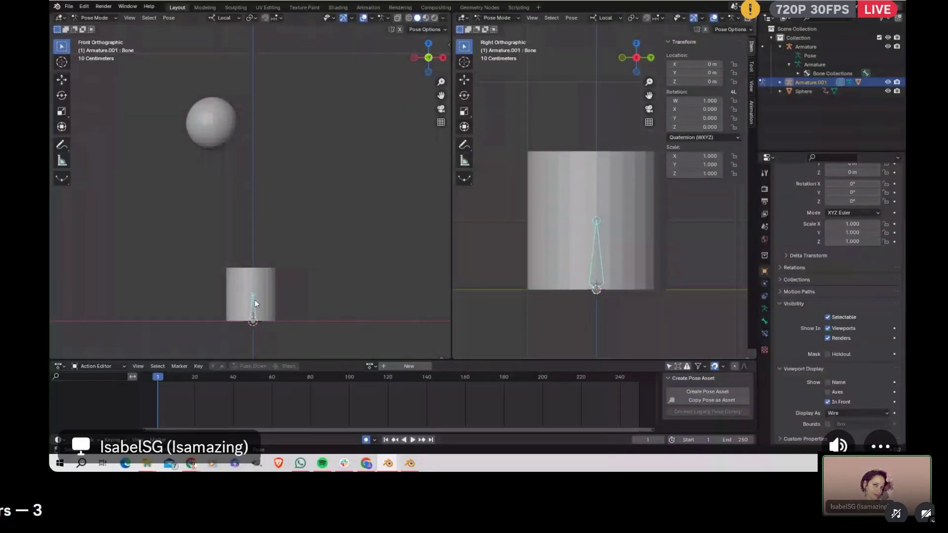
pyautogui.press('g')
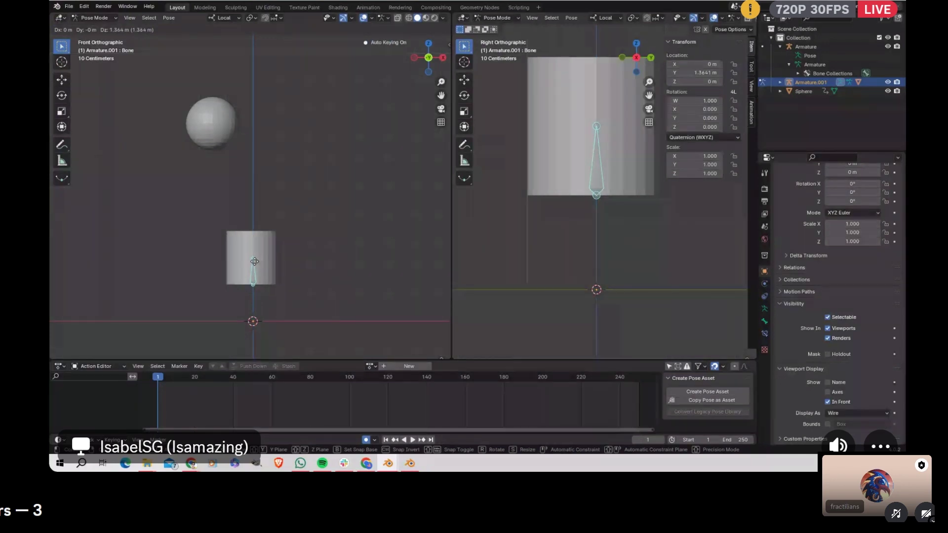
pyautogui.press('z')
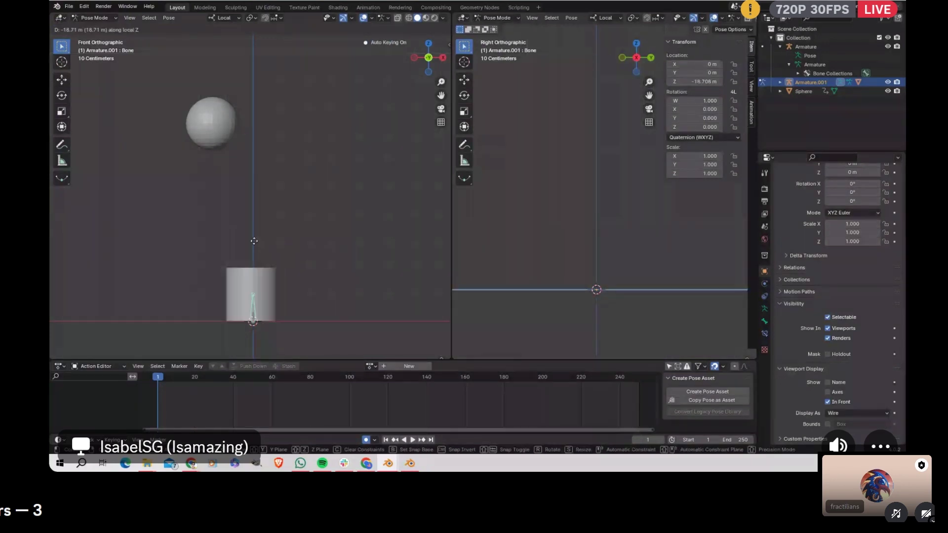
pyautogui.press('y')
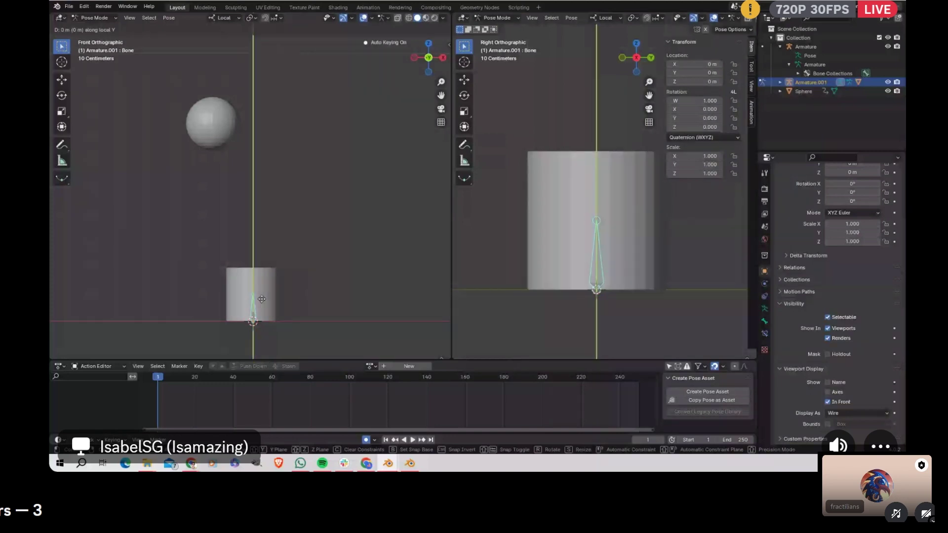
pyautogui.click(261, 245)
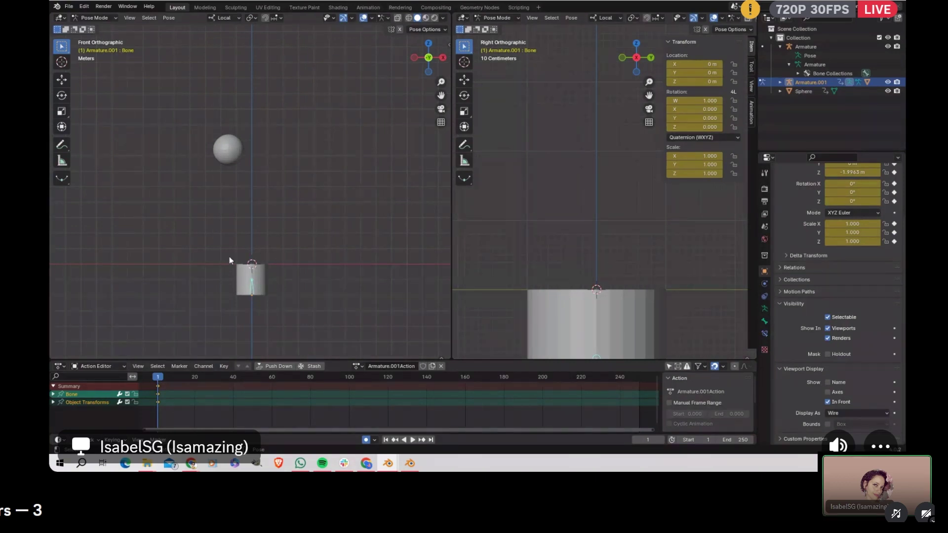
# Step: Reselect the armature's bone and switch from Pose Mode back to Object Mode
pyautogui.click(258, 271)
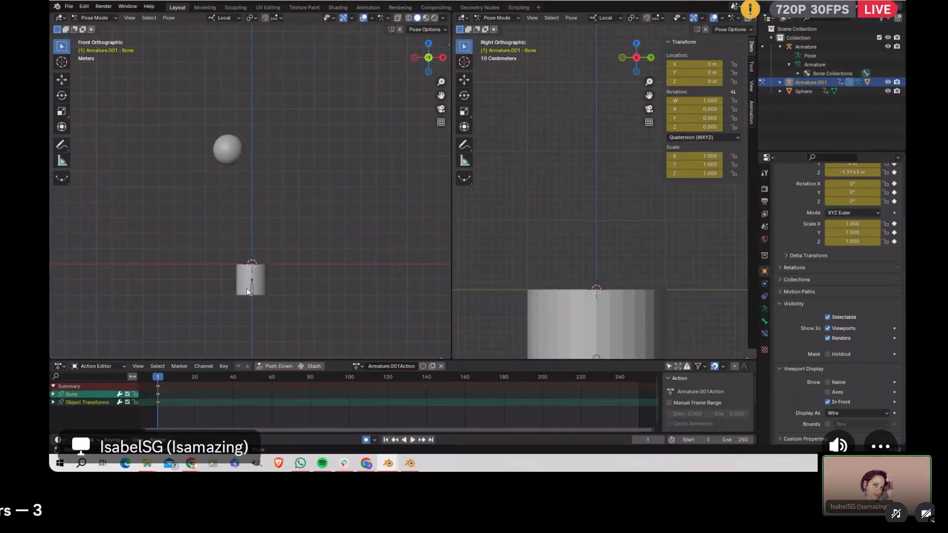
pyautogui.click(253, 288)
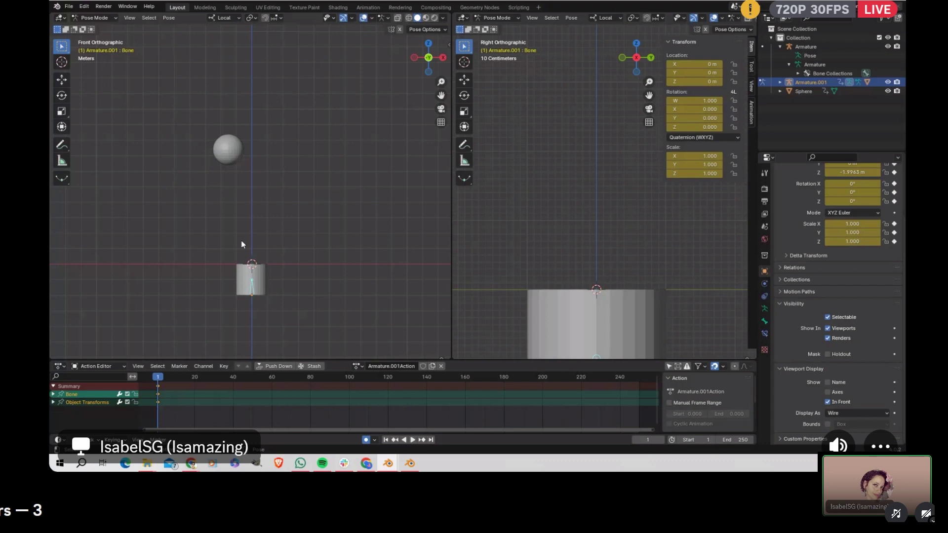
pyautogui.click(94, 17)
pyautogui.click(97, 28)
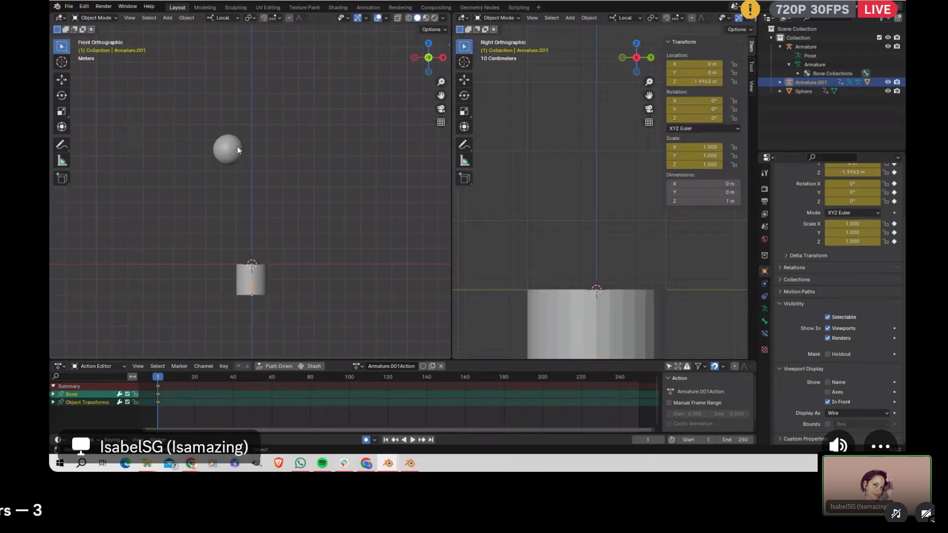
# Step: Select the sphere, preview its keyframed motion and return the playhead to frame 1
pyautogui.click(232, 145)
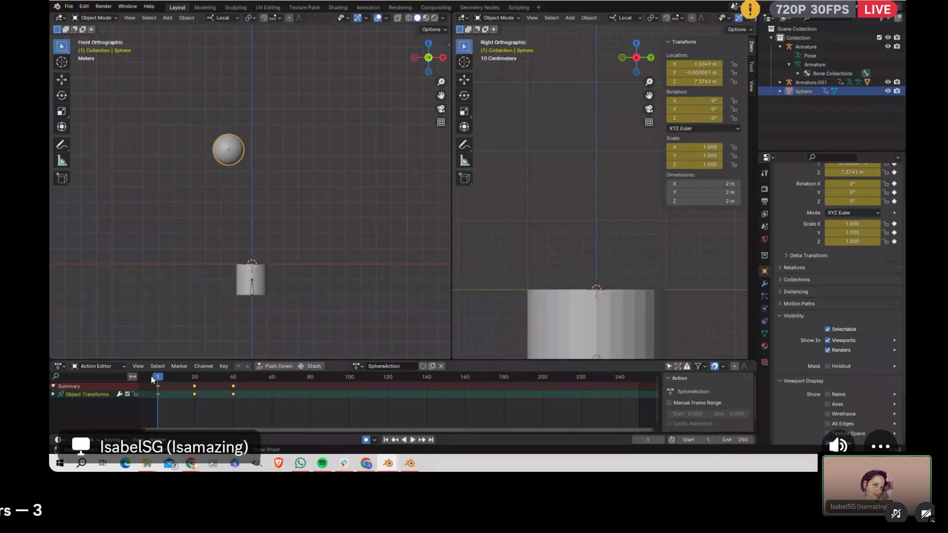
pyautogui.press('space')
pyautogui.moveTo(216, 387); pyautogui.dragTo(158, 405)
pyautogui.press('space')
# Step: Clear the sphere's location and delete all of its keyframes
pyautogui.hotkey('alt', 'g')
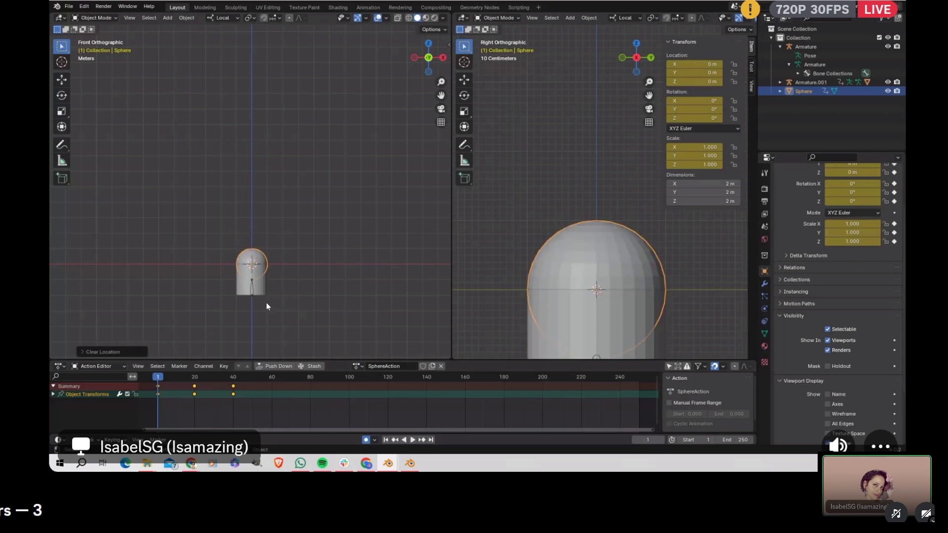
pyautogui.click(218, 410)
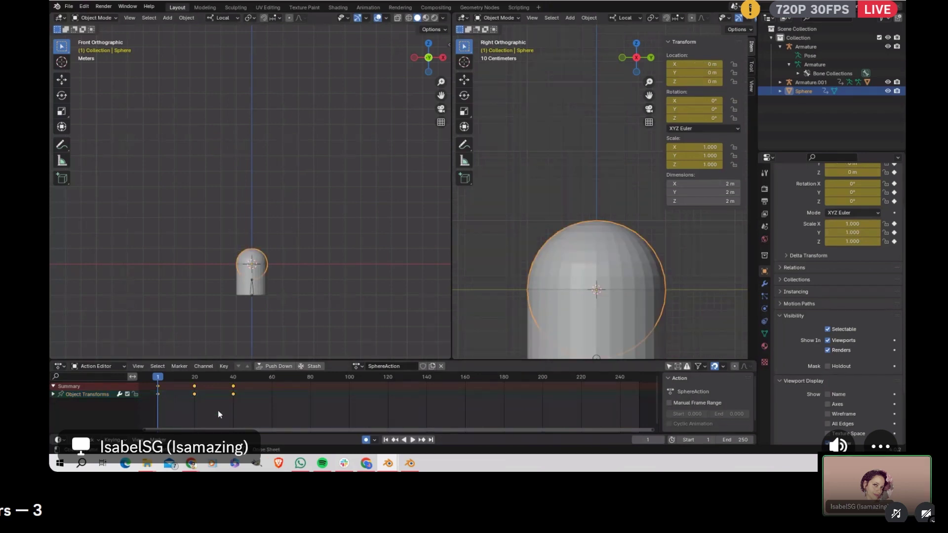
pyautogui.press('Delete')
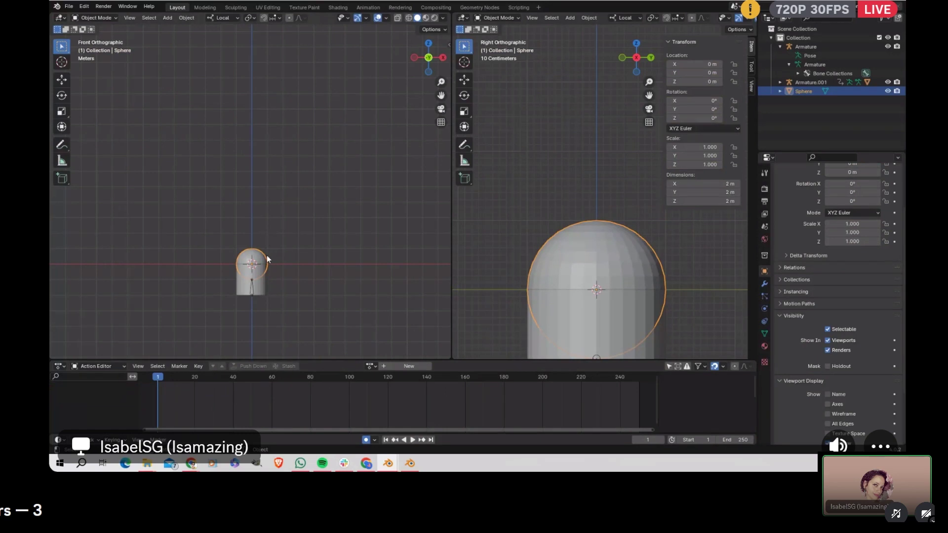
# Step: Compare the armature's keyed transforms with the sphere's, and delete the sphere from the scene
pyautogui.click(251, 288)
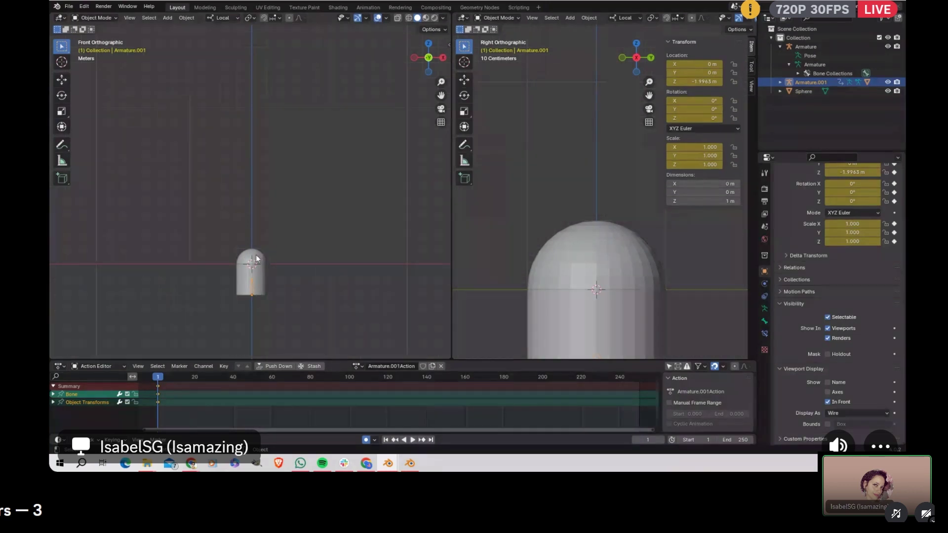
pyautogui.click(255, 257)
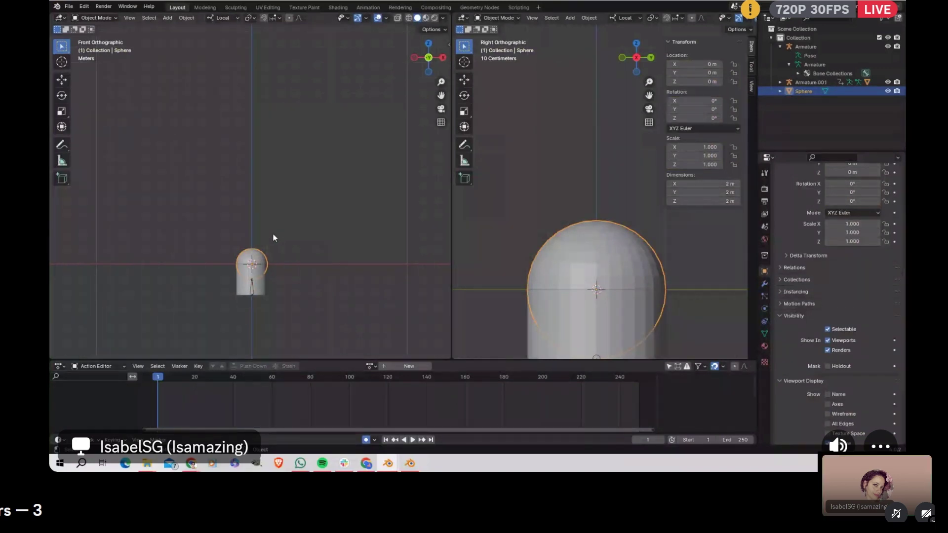
pyautogui.click(252, 289)
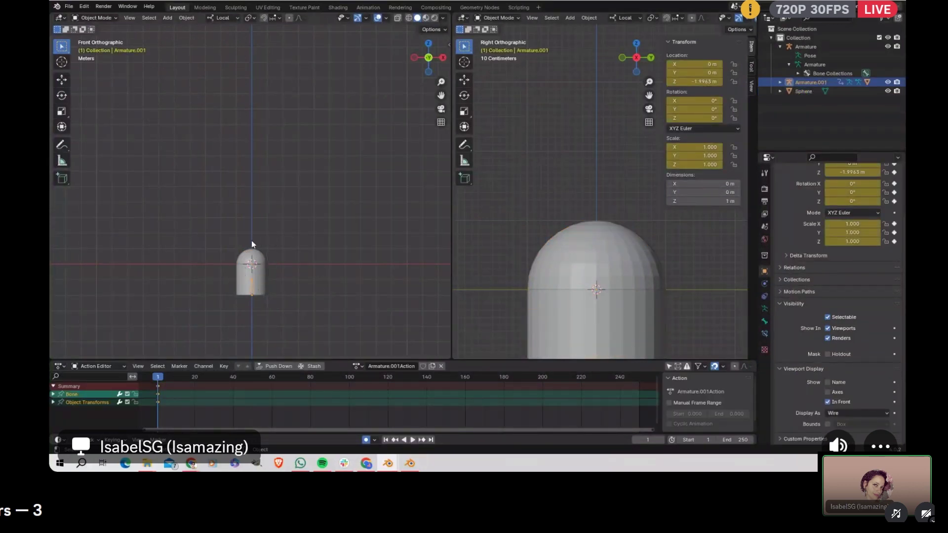
pyautogui.click(258, 268)
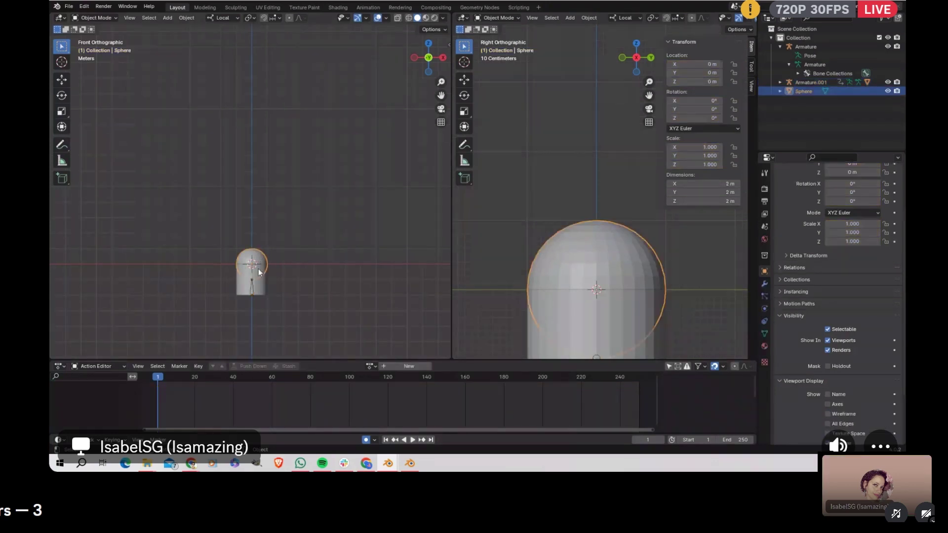
pyautogui.press('Delete')
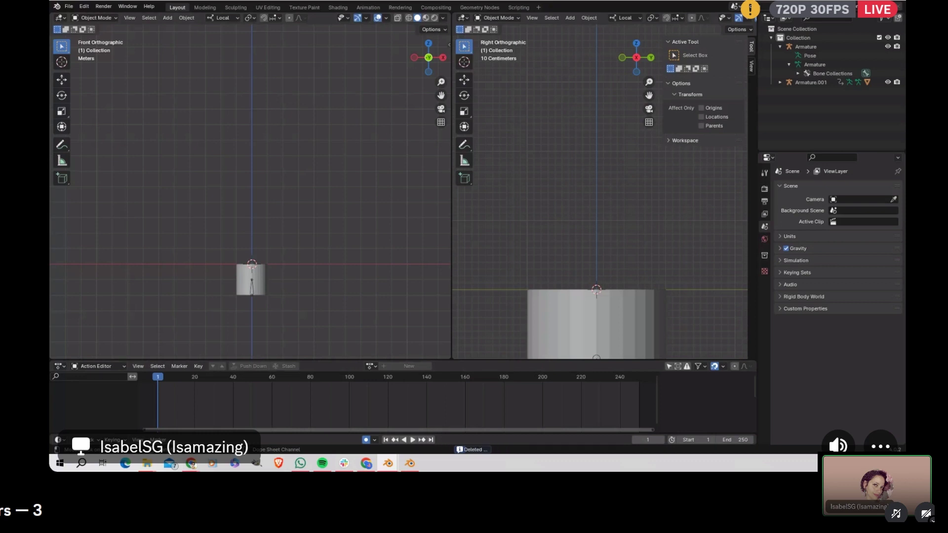
# Step: Select Armature.001 and clear its location to return it to the world origin
pyautogui.hotkey('alt', 'Tab')
pyautogui.click(253, 293)
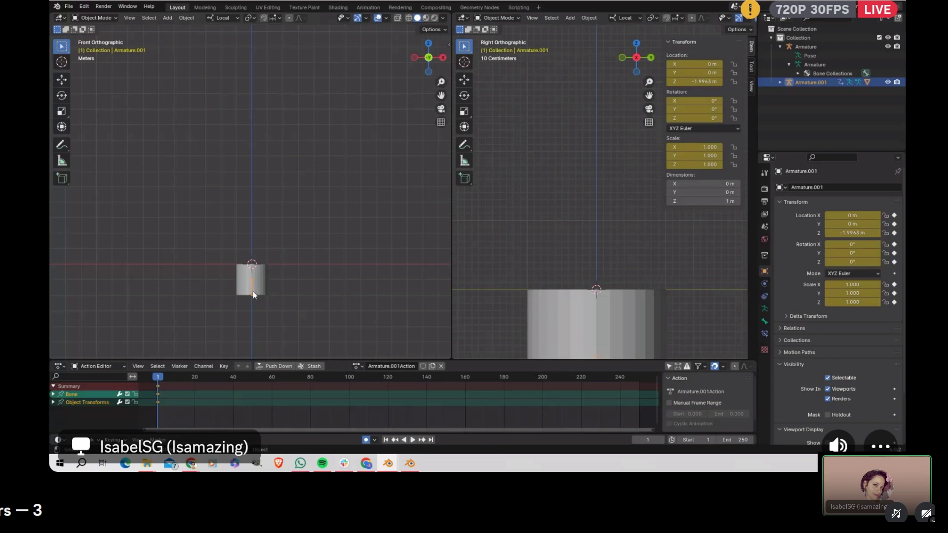
pyautogui.click(102, 17)
pyautogui.hotkey('alt', 'g')
pyautogui.scroll(-5, 474, 266)
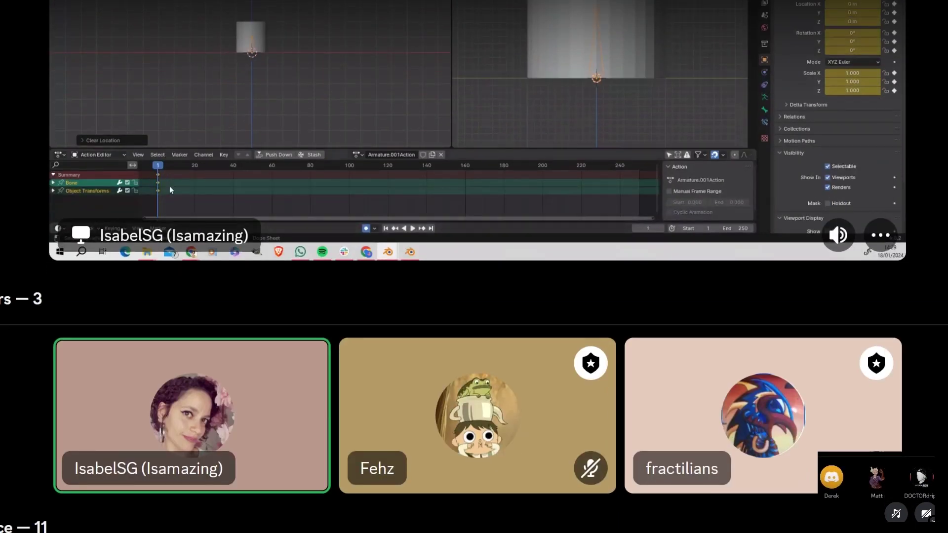
pyautogui.scroll(-3, 474, 266)
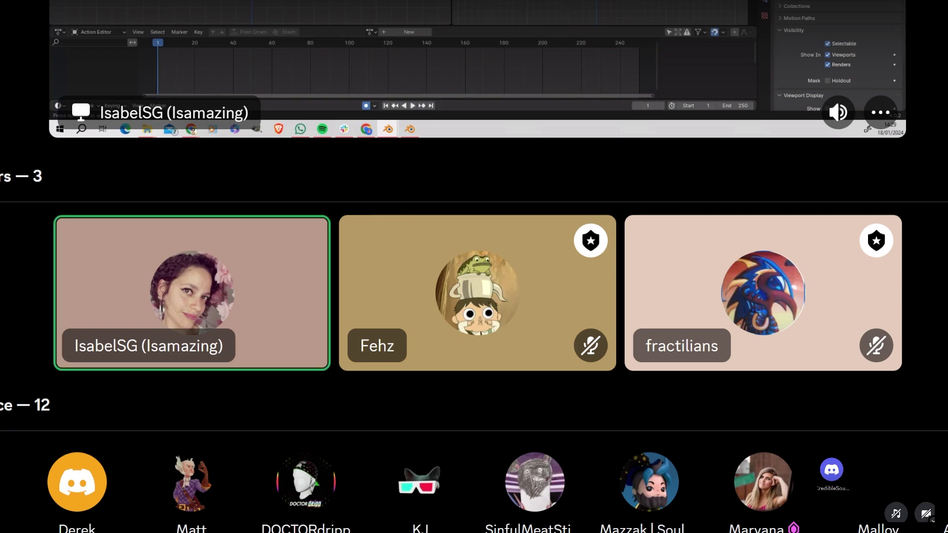
pyautogui.scroll(6, 474, 267)
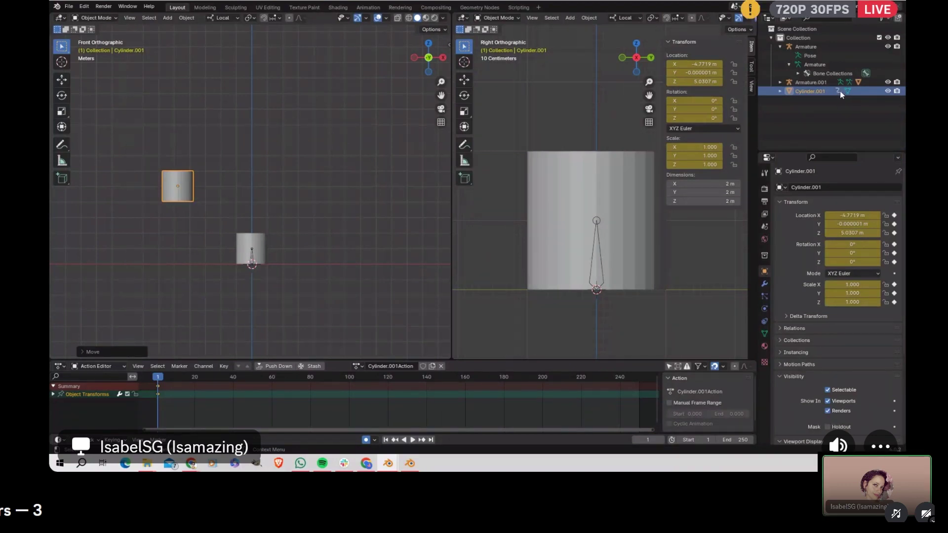
pyautogui.scroll(-6, 363, 35)
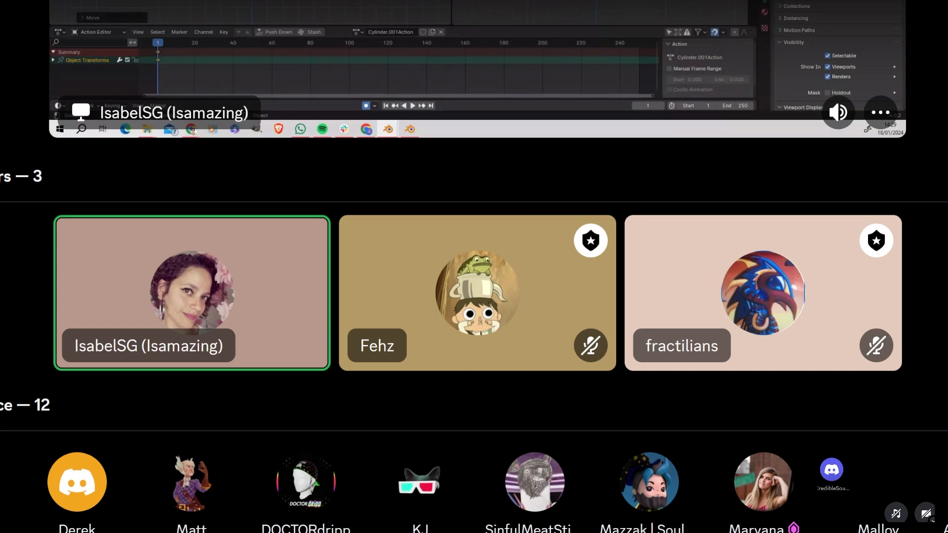
pyautogui.scroll(2, 474, 267)
pyautogui.scroll(4, 474, 267)
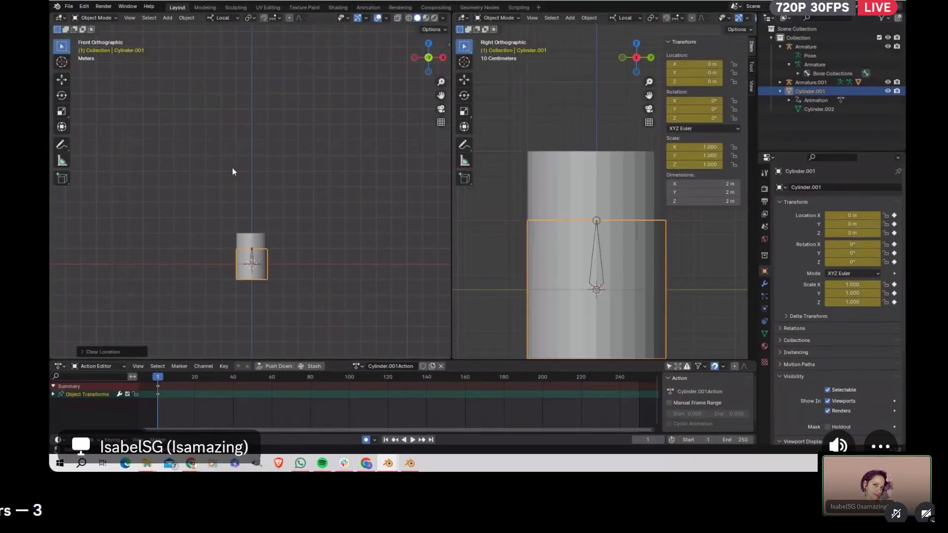
# Step: Clear the animation data of Cylinder.001 through its Animation entry in the Outliner
pyautogui.click(815, 100)
pyautogui.rightClick(815, 101)
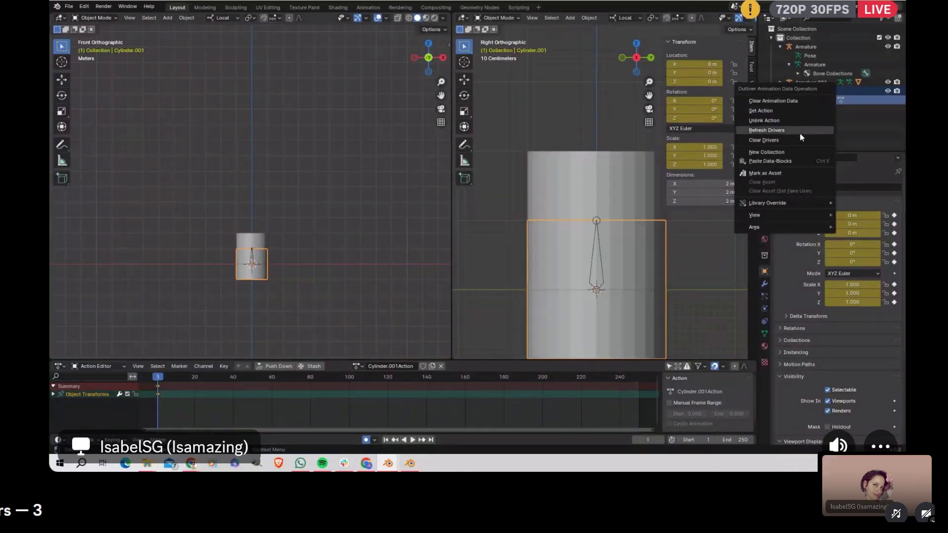
pyautogui.click(773, 101)
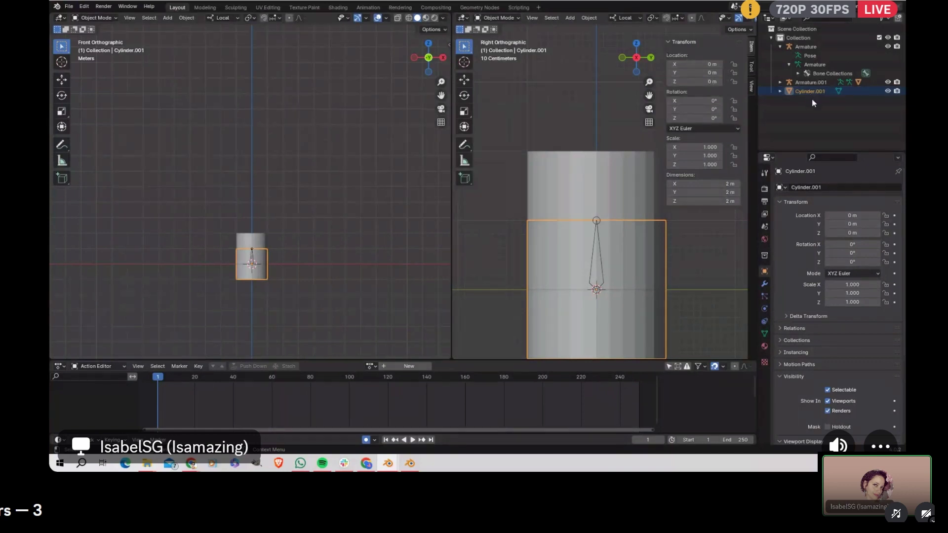
# Step: Delete Cylinder.001 from the scene
pyautogui.click(261, 239)
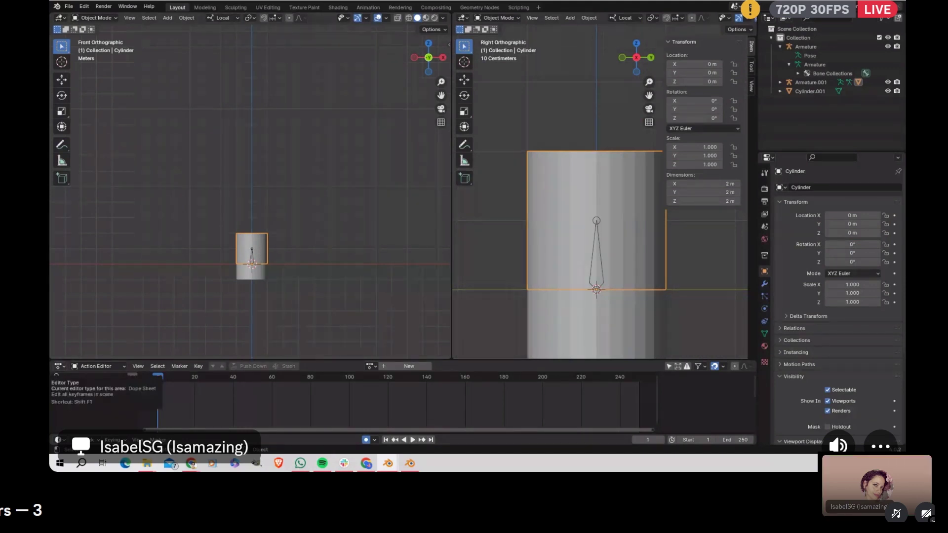
pyautogui.hotkey('alt', 'Tab')
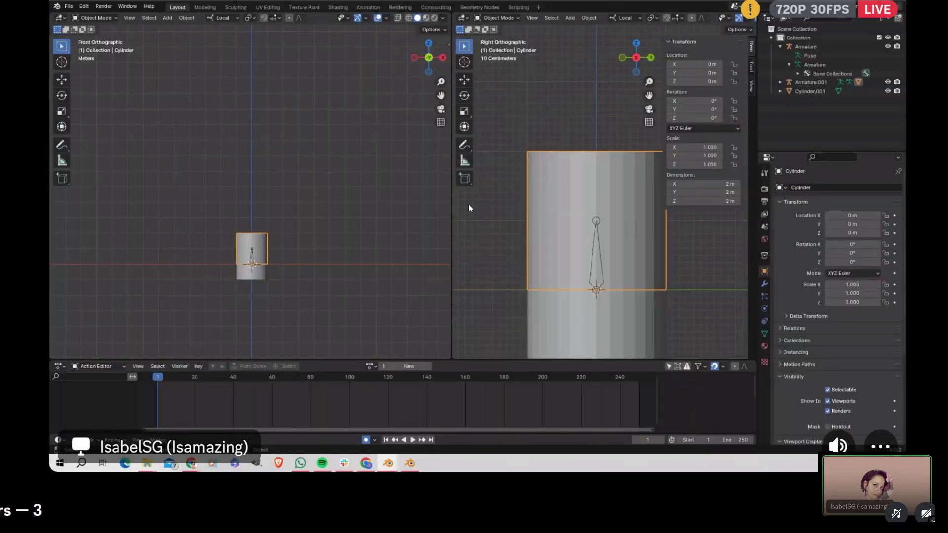
pyautogui.click(809, 92)
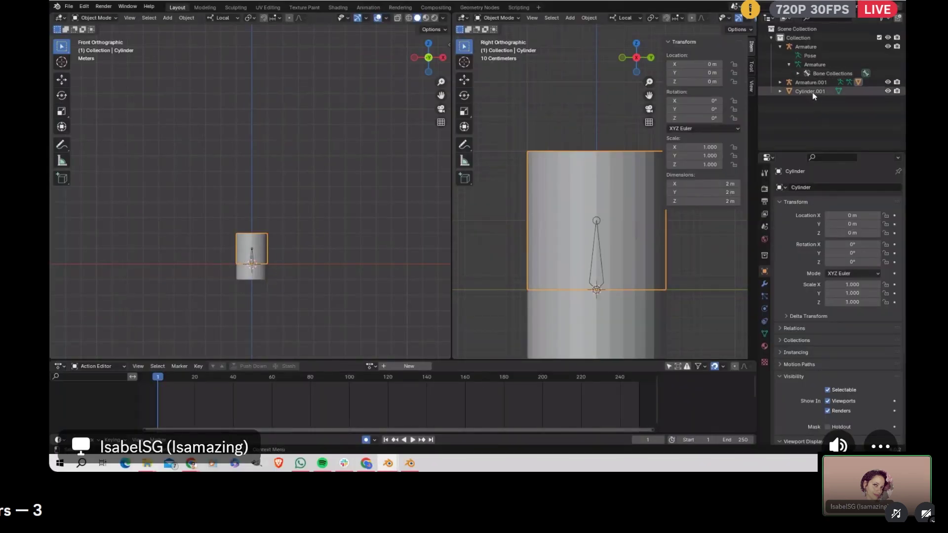
pyautogui.press('Delete')
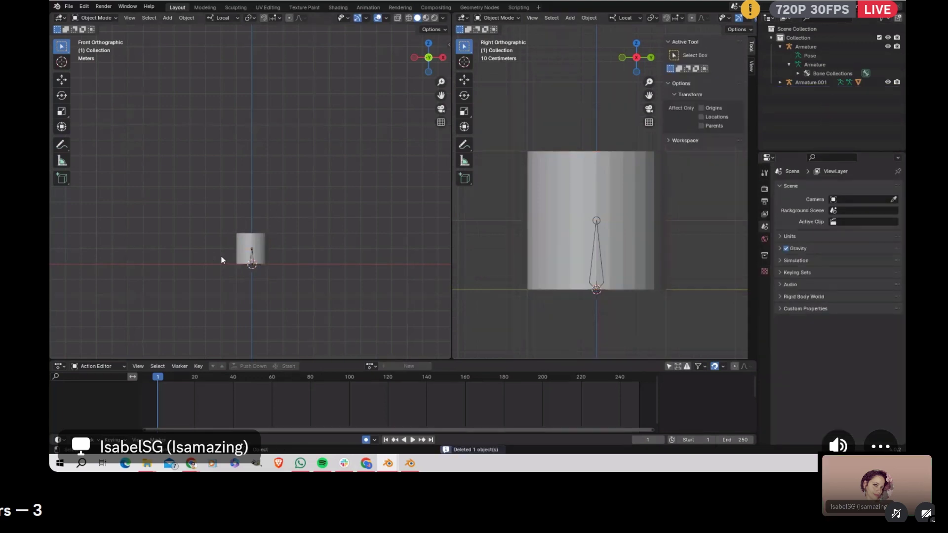
# Step: Put Armature.001 into Edit Mode and hide its child Cylinder so that only the bone is shown
pyautogui.click(251, 249)
pyautogui.click(94, 18)
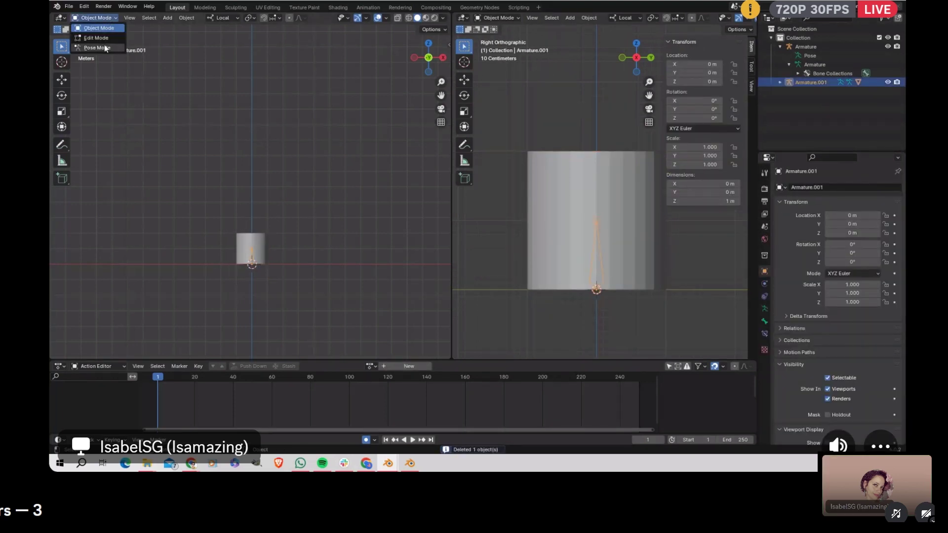
pyautogui.click(105, 48)
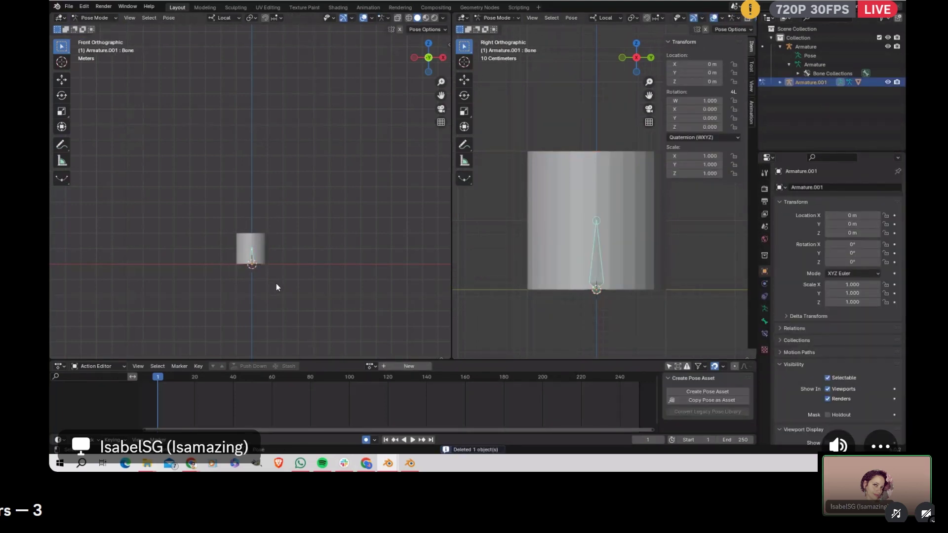
pyautogui.click(103, 17)
pyautogui.click(99, 39)
pyautogui.scroll(5, 289, 300)
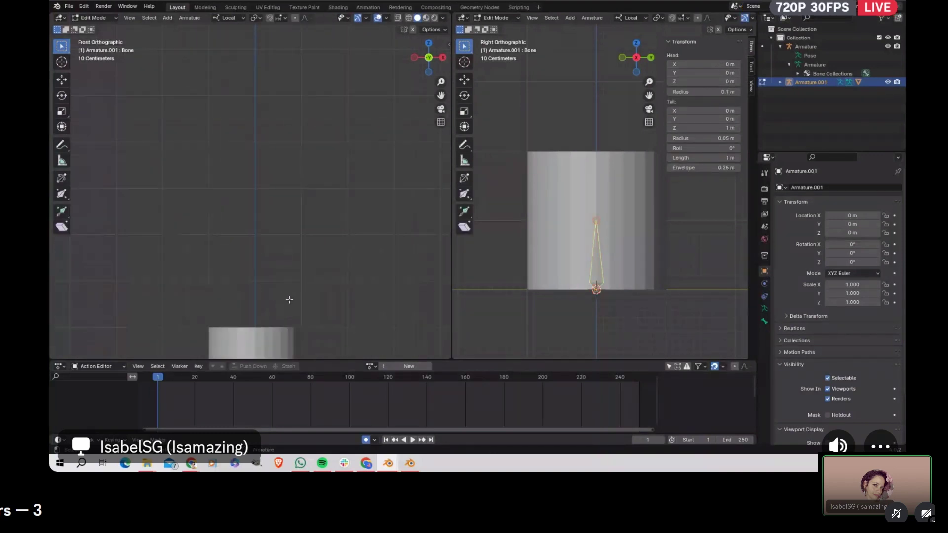
pyautogui.keyDown('shift'); pyautogui.moveTo(289, 299); pyautogui.dragTo(309, 129, button='middle'); pyautogui.keyUp('shift')
pyautogui.scroll(2, 282, 278)
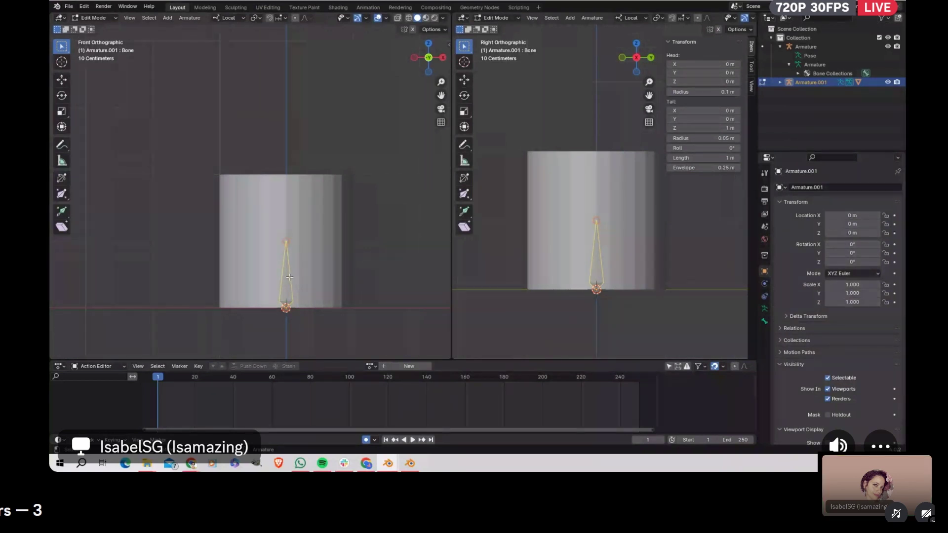
pyautogui.click(780, 82)
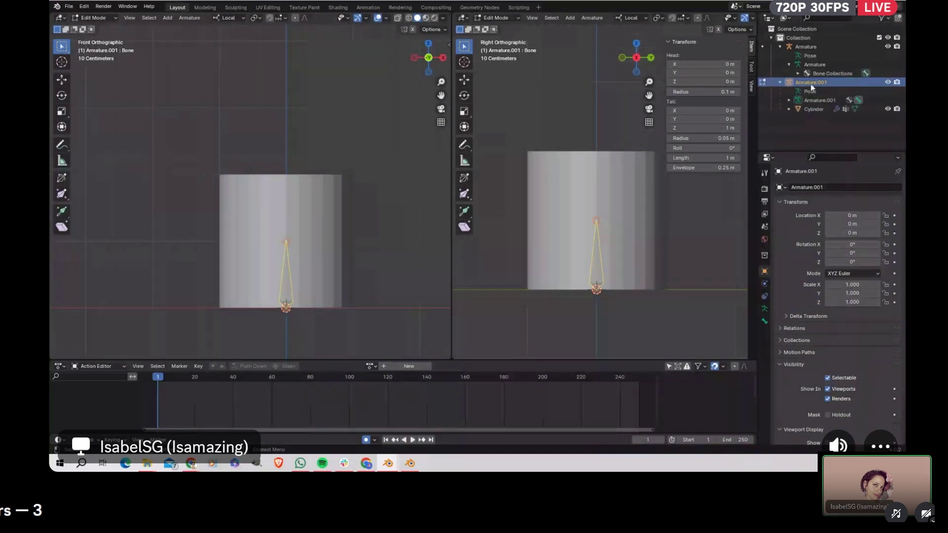
pyautogui.click(887, 109)
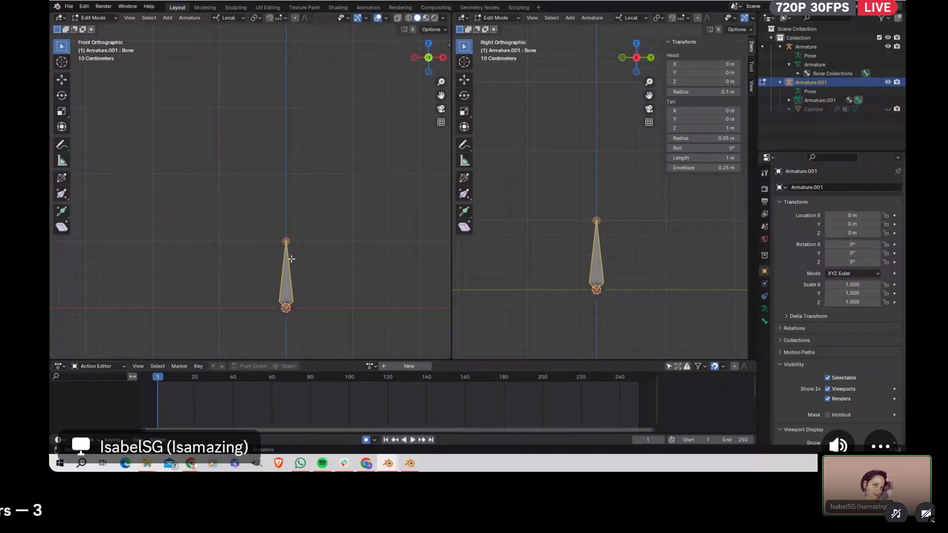
# Step: Extrude a second bone about 1.4 m long straight up from the tip of the existing bone
pyautogui.click(285, 241)
pyautogui.press('e')
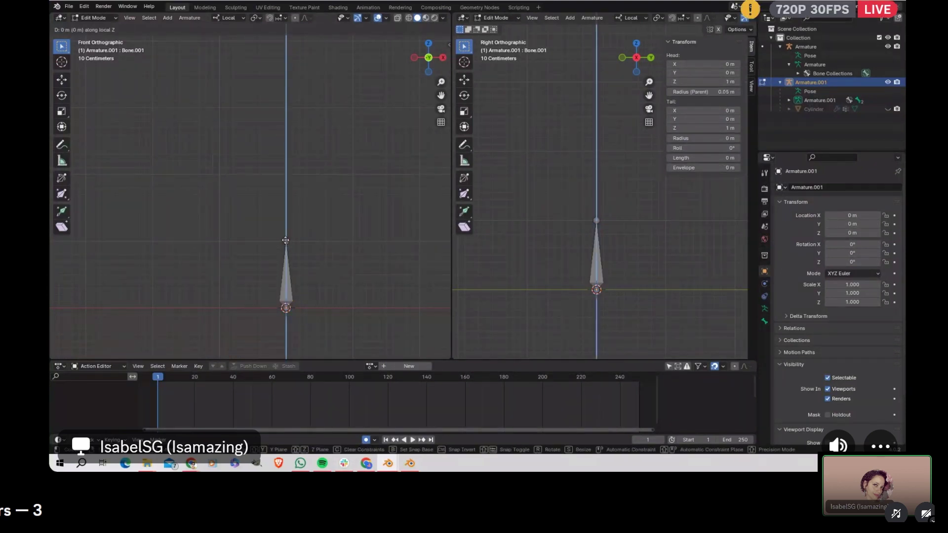
pyautogui.click(287, 148)
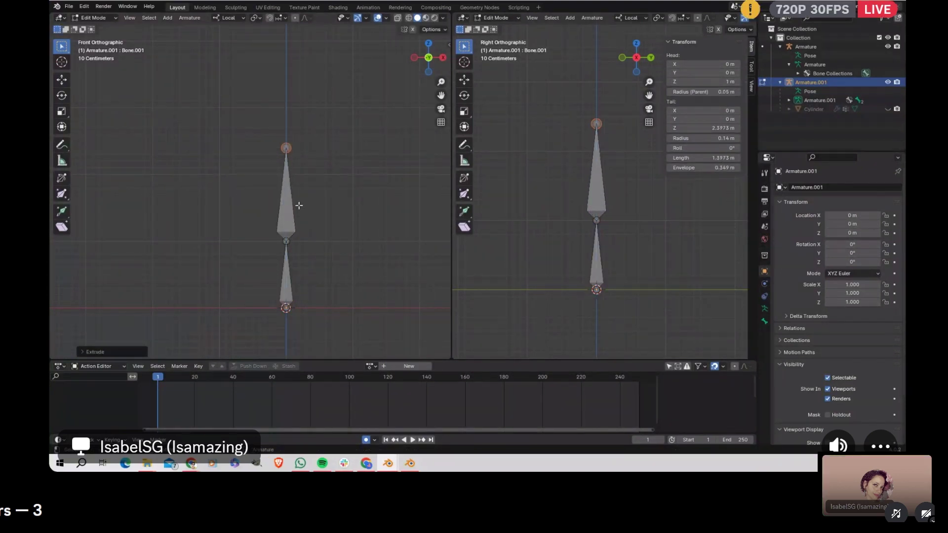
# Step: Disconnect the upper bone from its parent and move its head to about X -2.3 m, Z 2.2 m
pyautogui.click(289, 215)
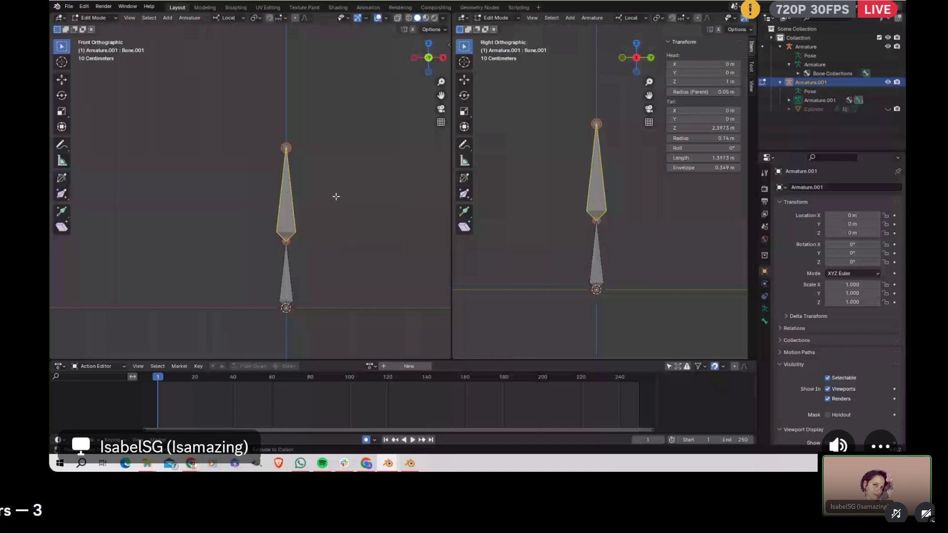
pyautogui.hotkey('alt', 'p')
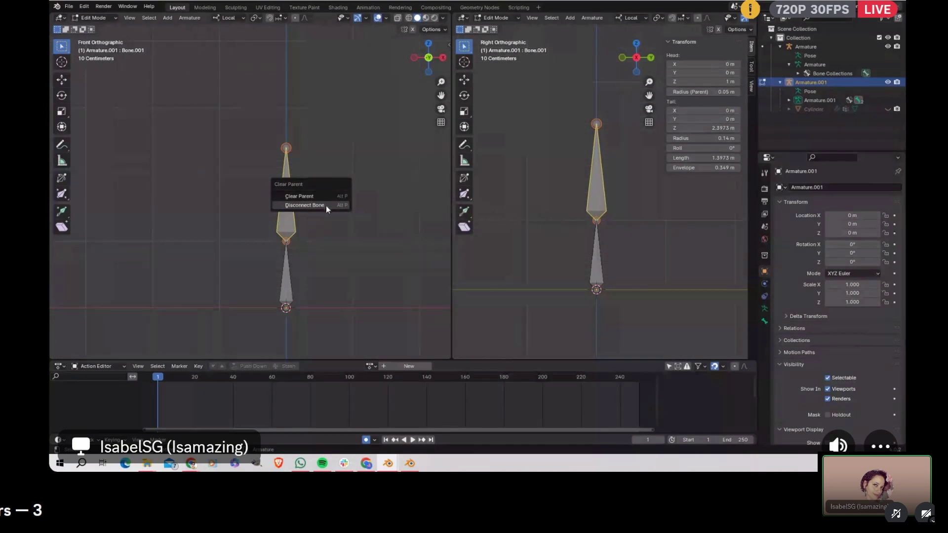
pyautogui.click(326, 205)
pyautogui.press('g')
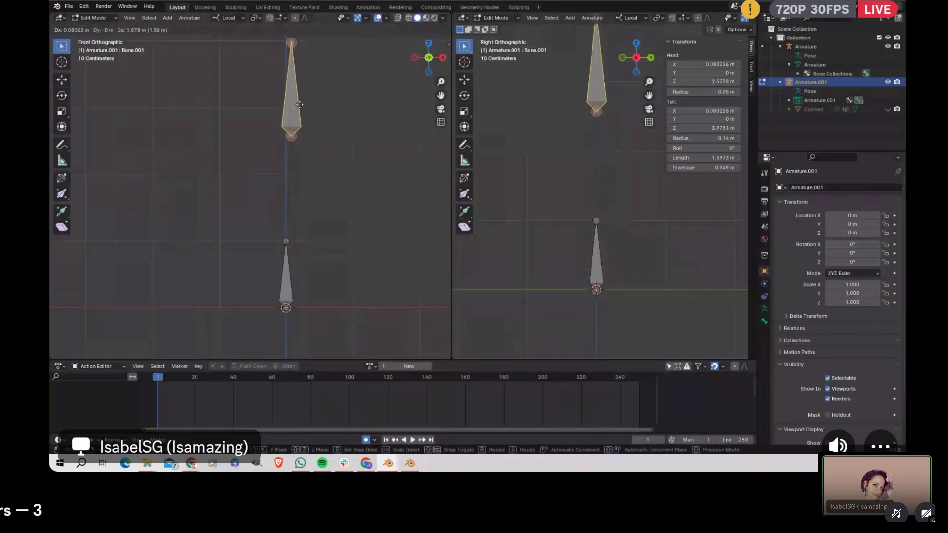
pyautogui.click(238, 91)
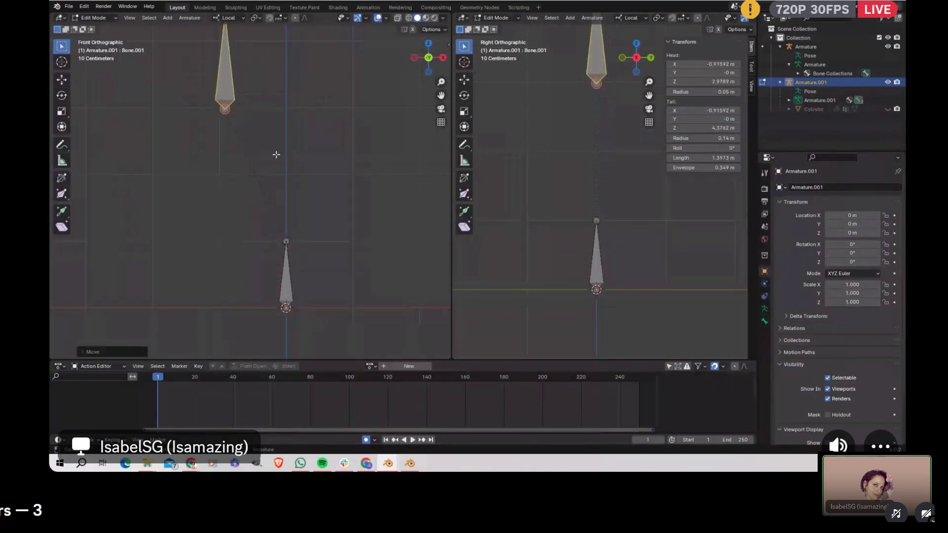
pyautogui.scroll(-1, 275, 154)
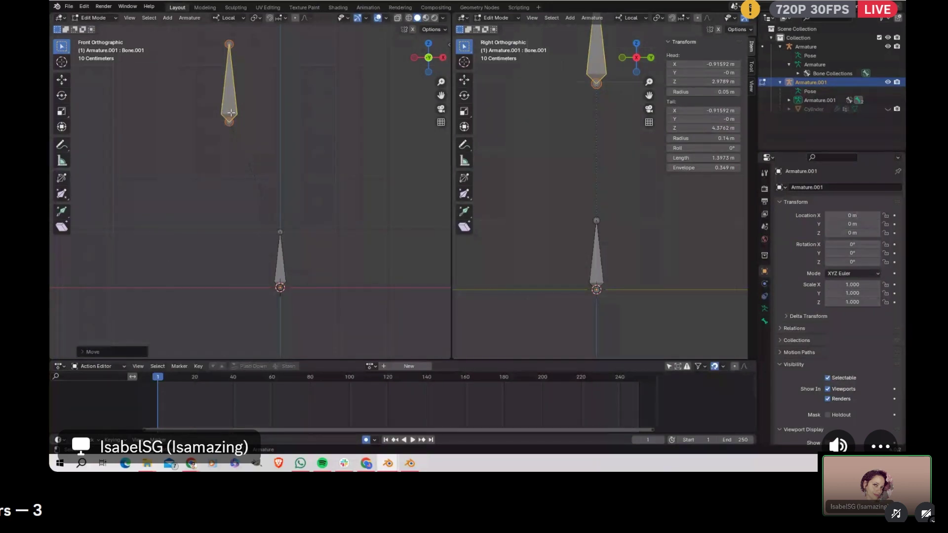
pyautogui.click(226, 95)
pyautogui.moveTo(226, 96); pyautogui.dragTo(142, 153)
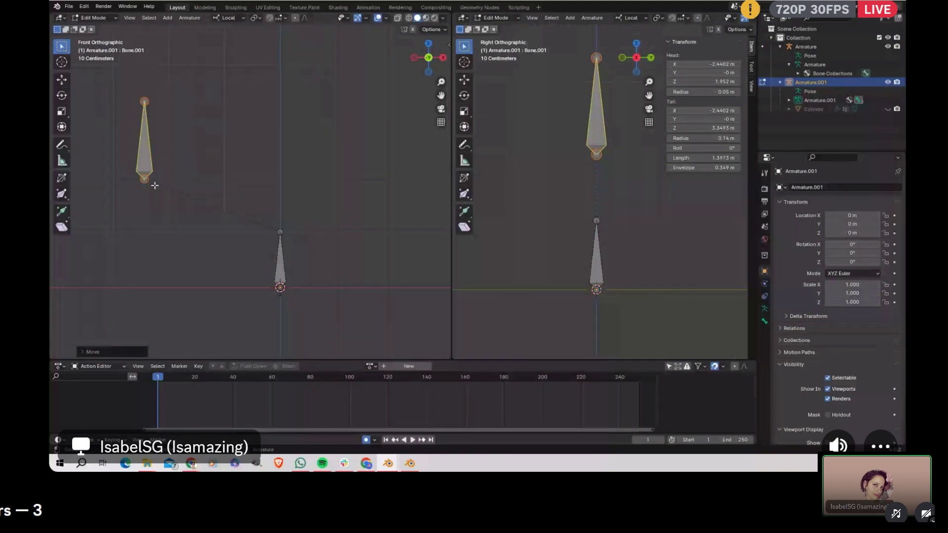
pyautogui.moveTo(144, 148); pyautogui.dragTo(153, 113)
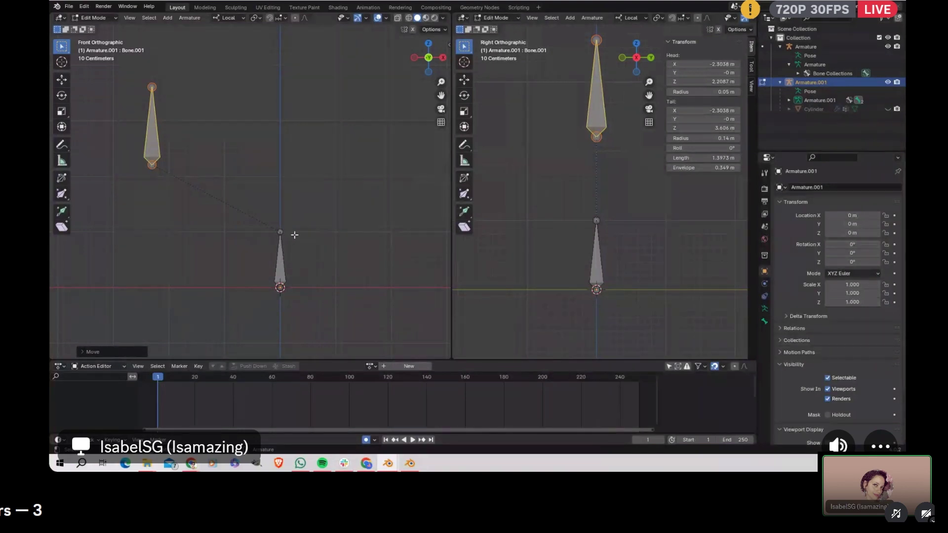
# Step: Rename the Armature.001 object as Armature_Prop
pyautogui.click(281, 245)
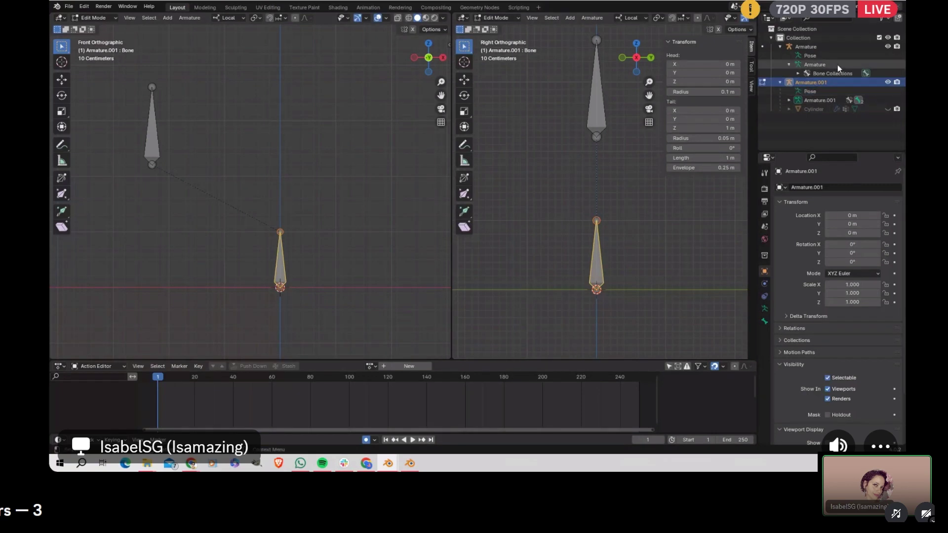
pyautogui.doubleClick(830, 82)
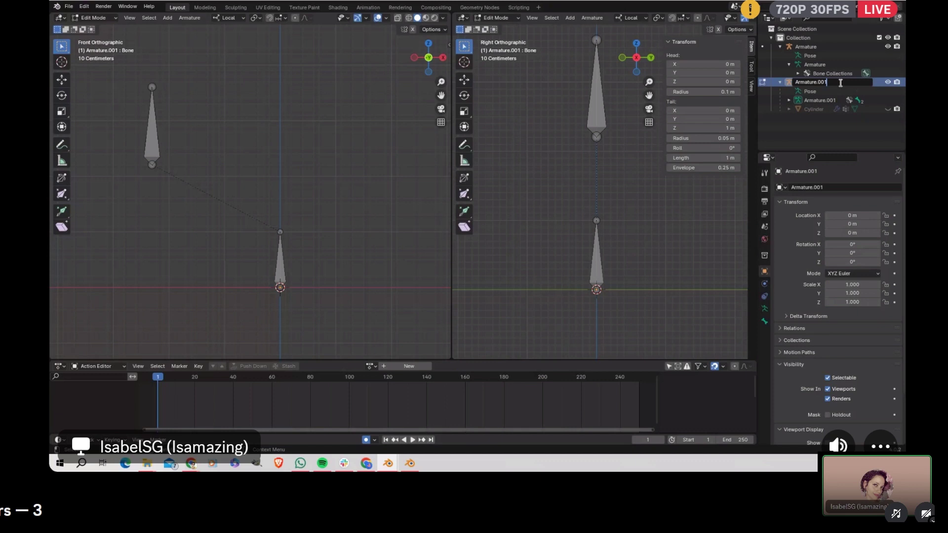
pyautogui.press('BackSpace')
pyautogui.press('BackSpace')
pyautogui.press('BackSpace')
pyautogui.press('BackSpace')
pyautogui.write('_Prop')
pyautogui.press('Return')
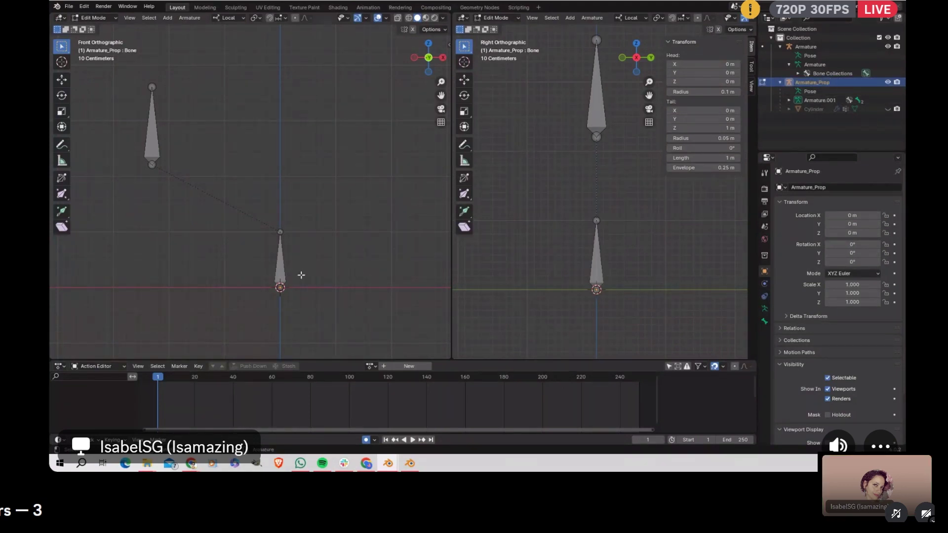
# Step: Select the lower bone at the origin and open its name for editing in the bone properties
pyautogui.click(280, 268)
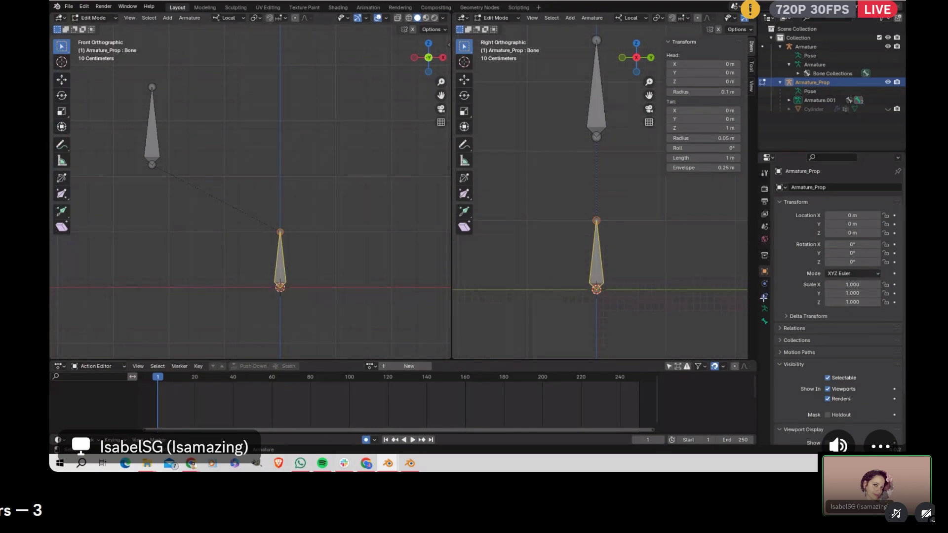
pyautogui.click(764, 323)
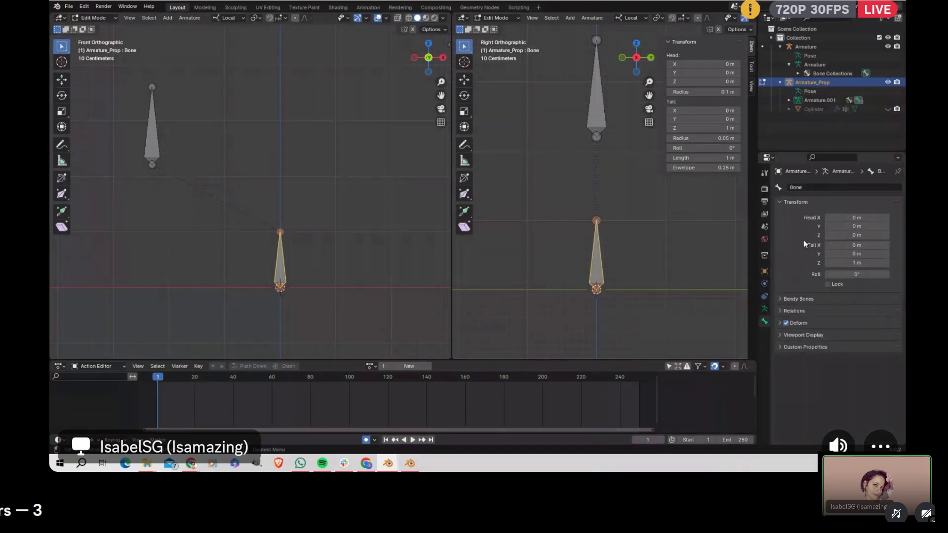
pyautogui.click(813, 187)
# Step: Switch to the Blender window with the winged avatar, hide the avatar's Armature, and put Armature_Prop into Pose Mode
pyautogui.click(413, 466)
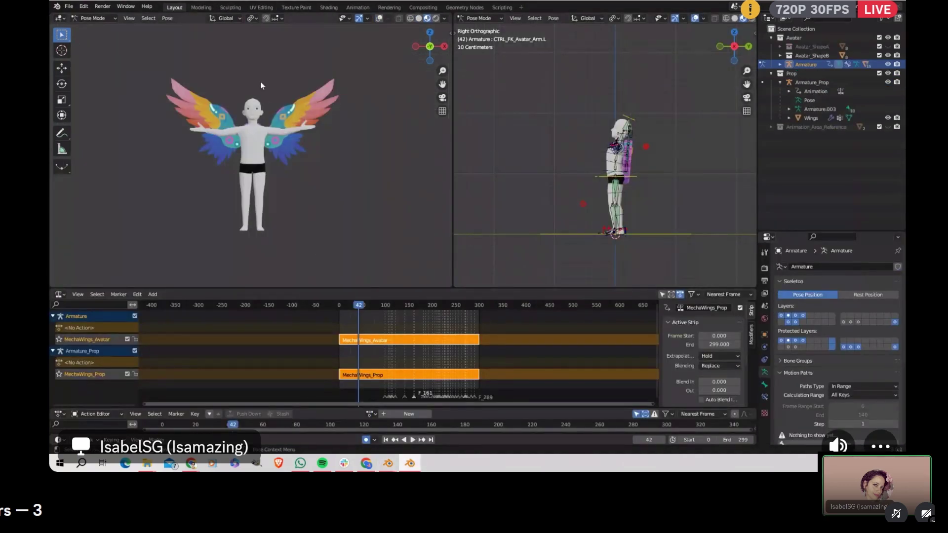
pyautogui.scroll(4, 635, 154)
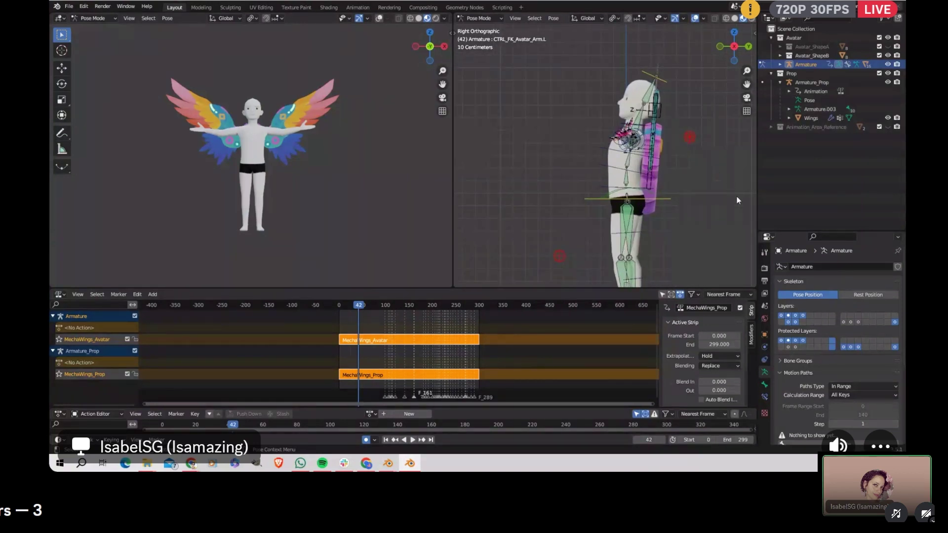
pyautogui.click(812, 82)
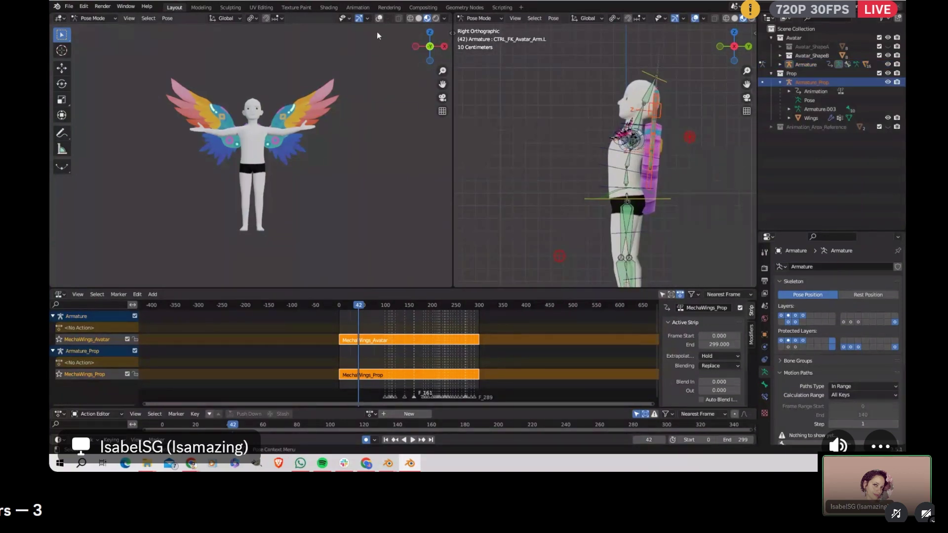
pyautogui.click(478, 18)
pyautogui.click(476, 27)
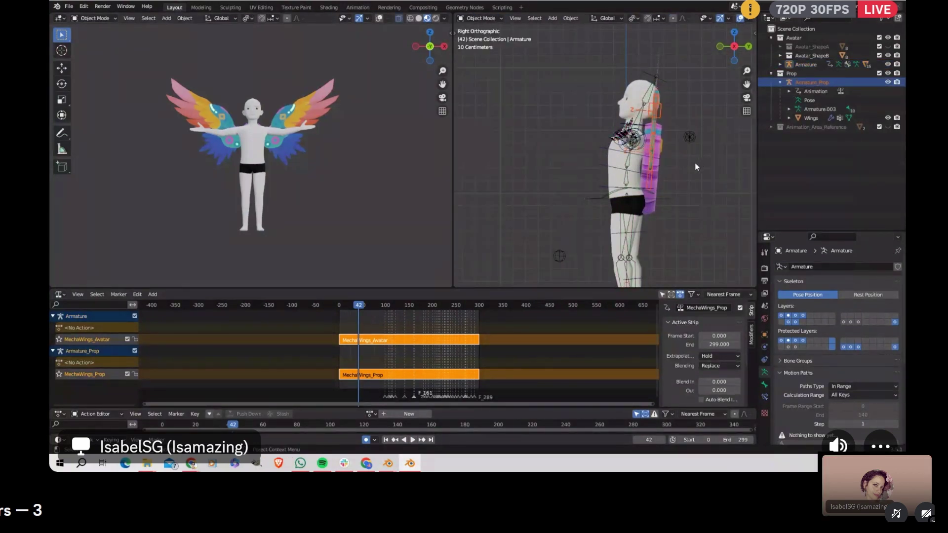
pyautogui.click(886, 64)
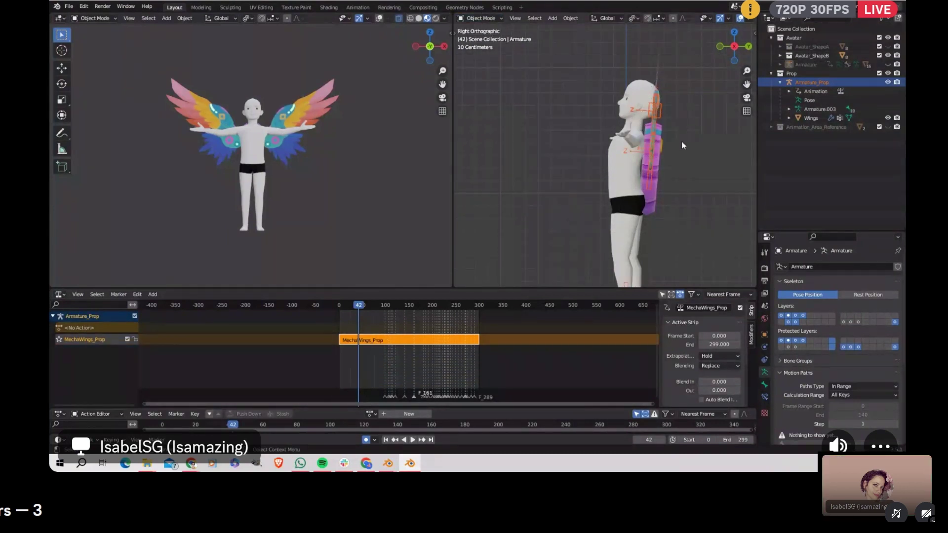
pyautogui.click(481, 18)
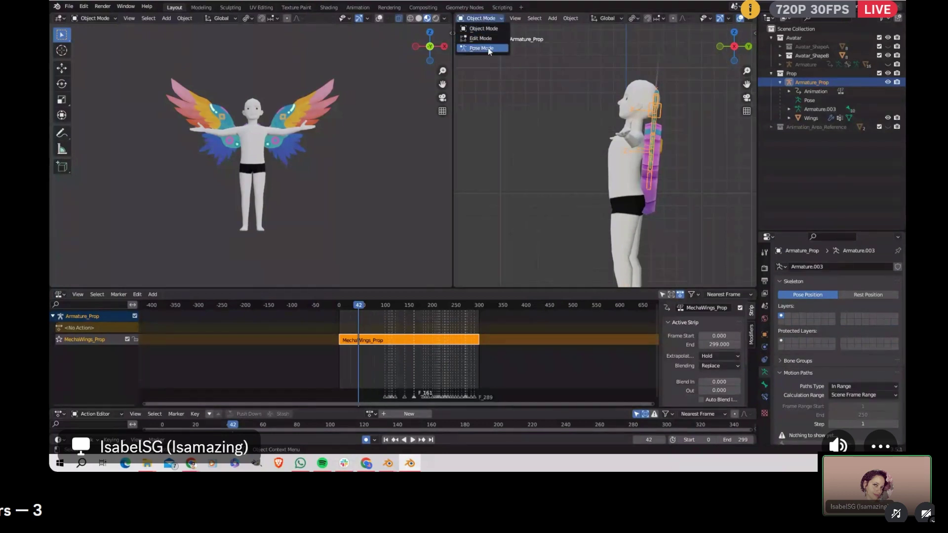
pyautogui.click(490, 52)
# Step: Examine the names and bone properties of the central wing bone and an upper side wing bone
pyautogui.moveTo(693, 146); pyautogui.dragTo(574, 149, button='middle')
pyautogui.click(583, 129)
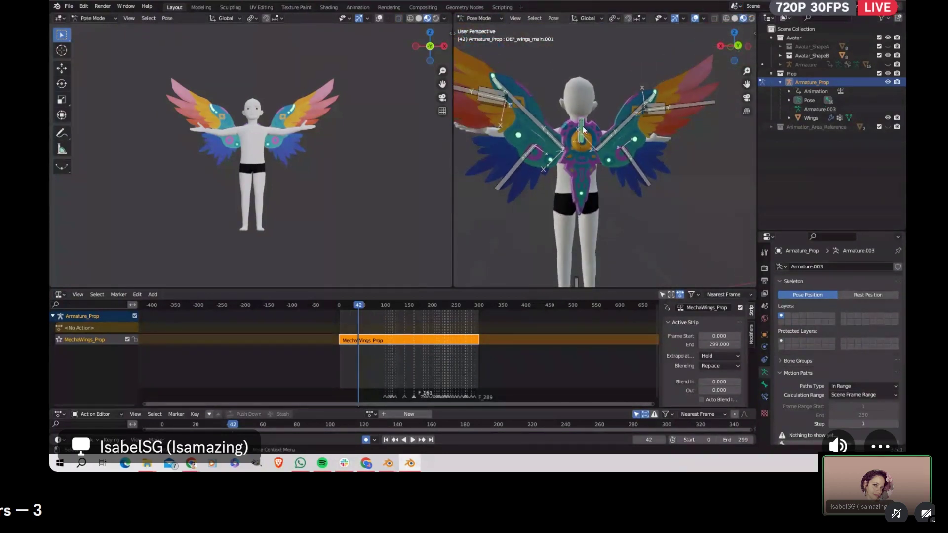
pyautogui.click(763, 384)
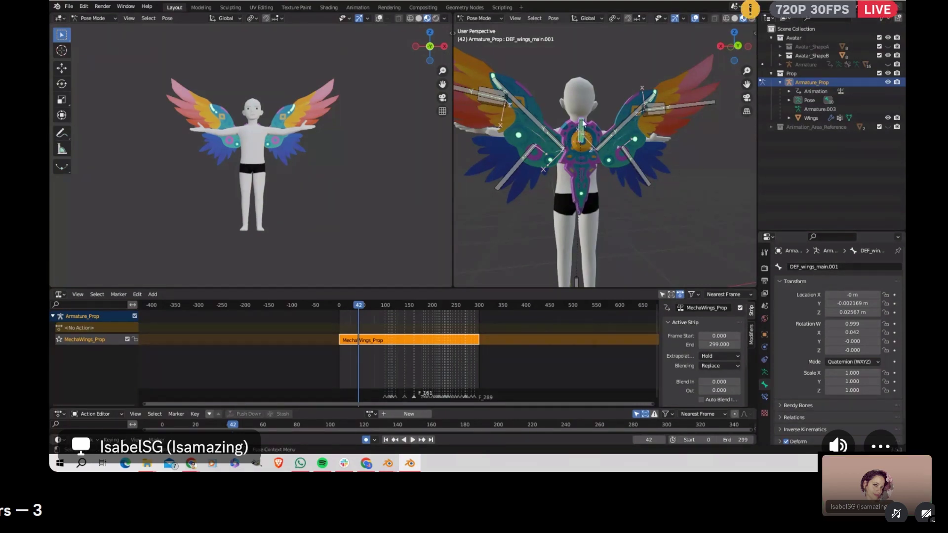
pyautogui.press('g')
pyautogui.press('Escape')
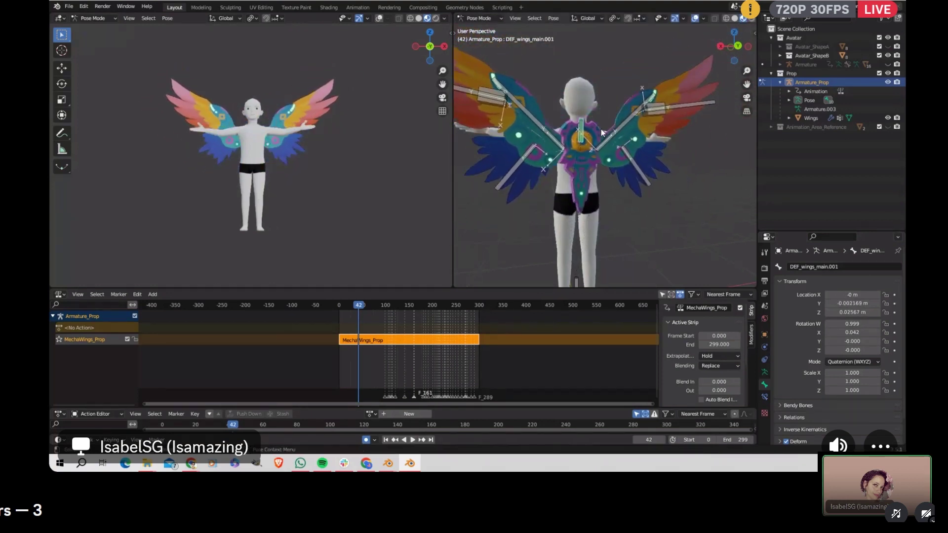
pyautogui.click(619, 128)
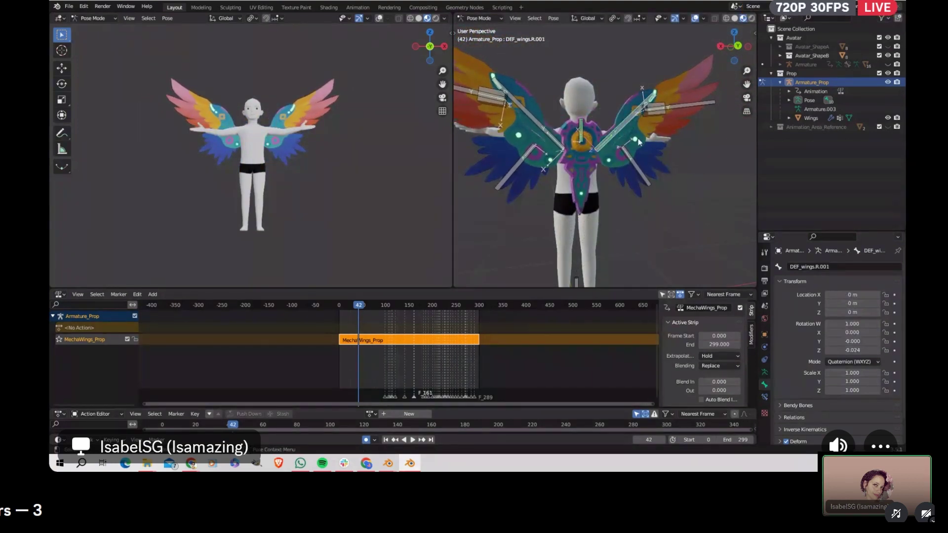
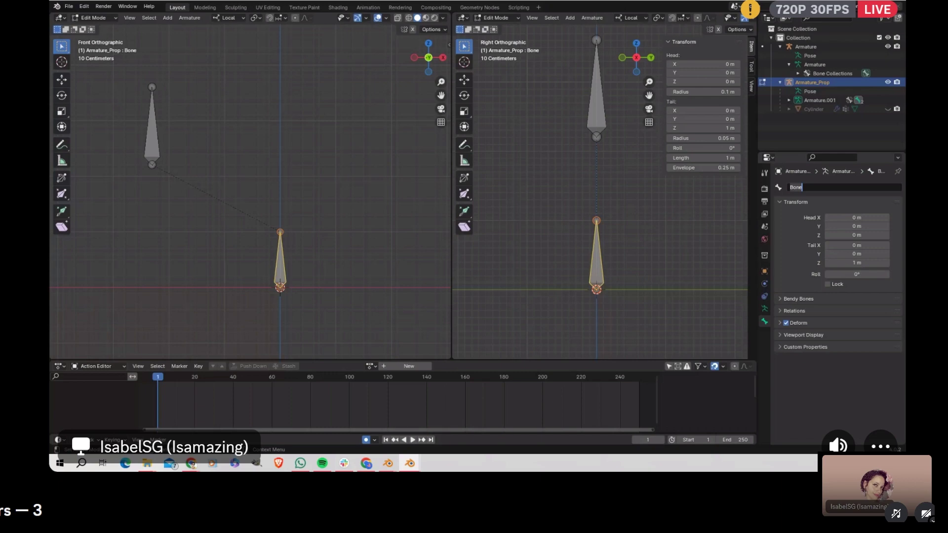
pyautogui.scroll(-7, 474, 266)
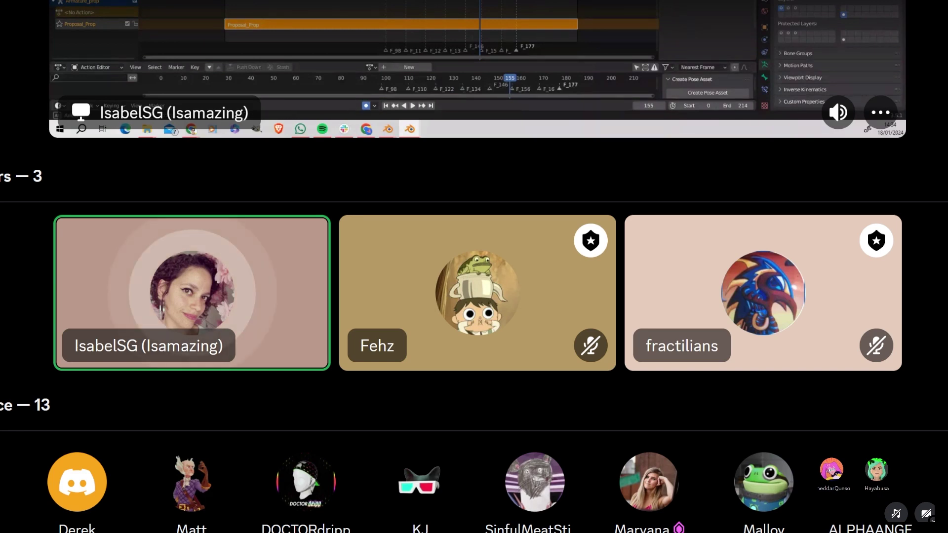
pyautogui.scroll(6, 474, 267)
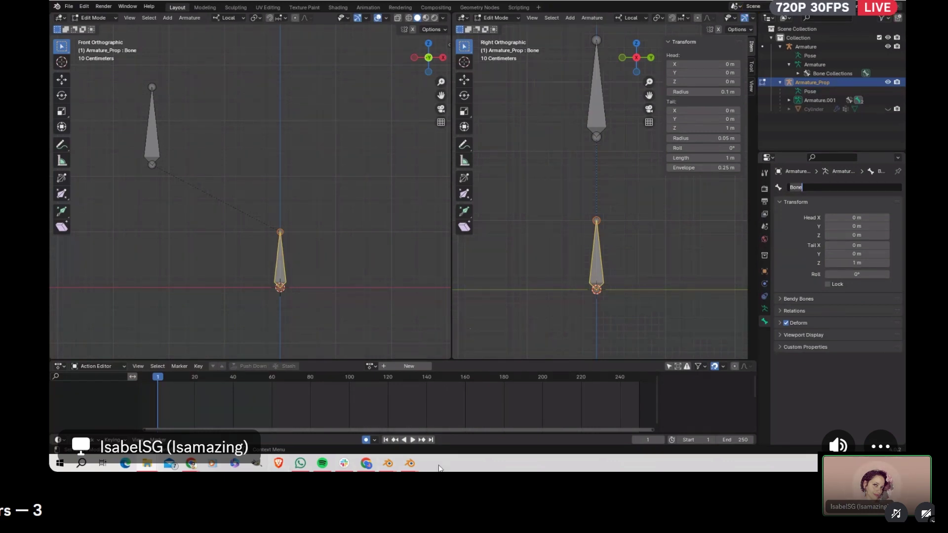
# Step: Switch to the Blender window with the winged avatar and examine the full bone hierarchy under Armature_Prop
pyautogui.moveTo(388, 463)
pyautogui.click(361, 429)
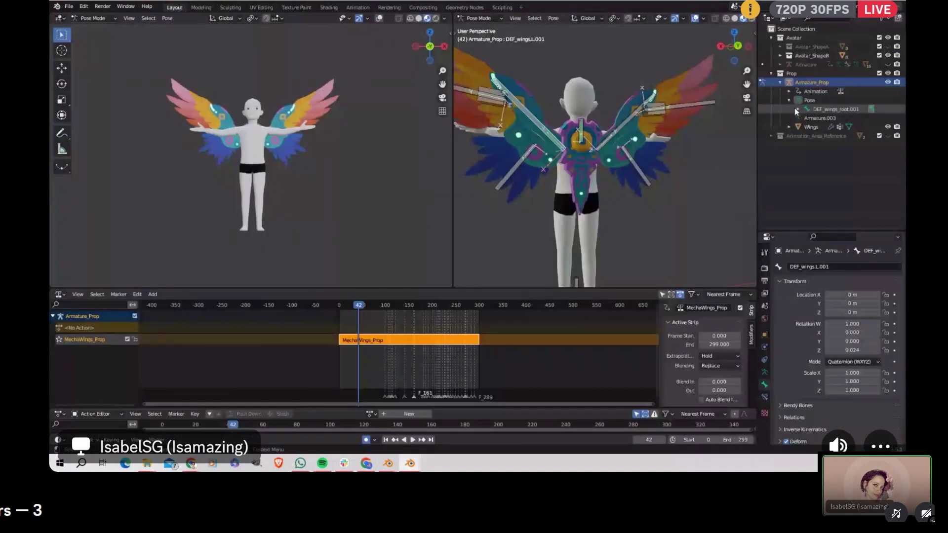
pyautogui.keyDown('shift'); pyautogui.click(788, 101); pyautogui.keyUp('shift')
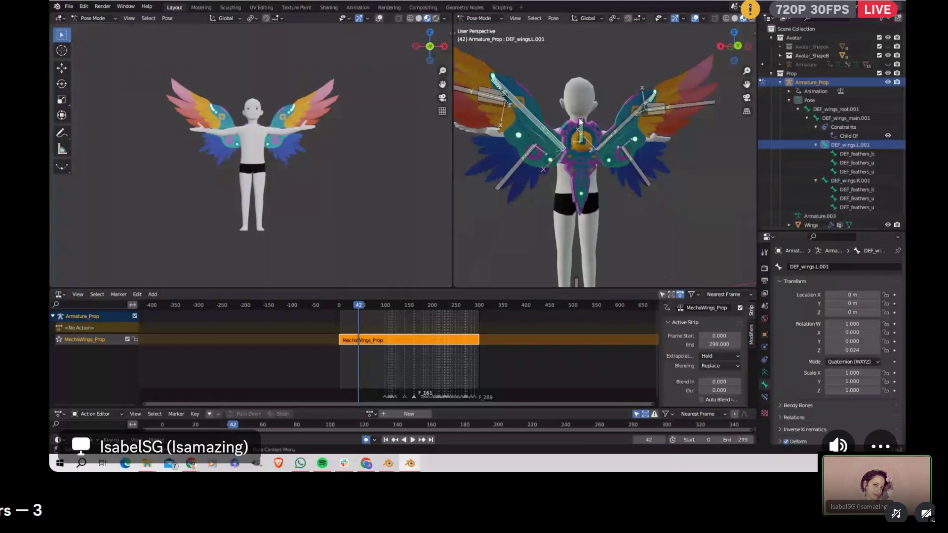
pyautogui.click(781, 82)
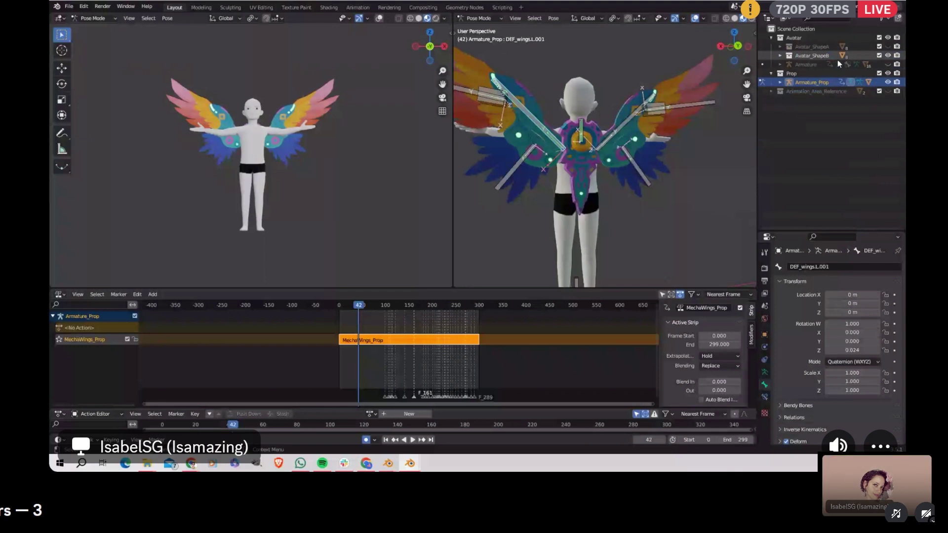
# Step: Unhide the avatar's Armature, expand its whole hierarchy in a widened outliner, and examine the names of the avatar and control bones
pyautogui.click(837, 61)
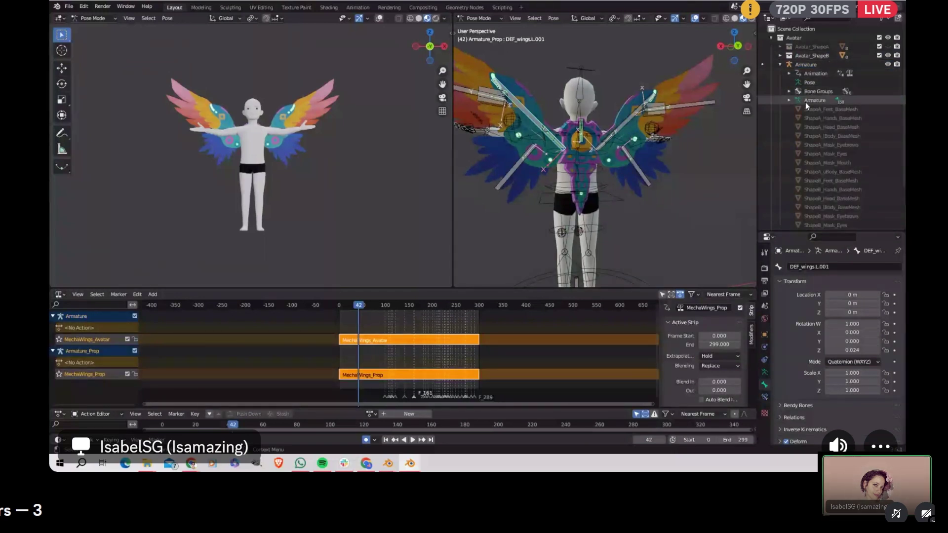
pyautogui.hotkey('shift', 'a')
pyautogui.scroll(-4, 804, 135)
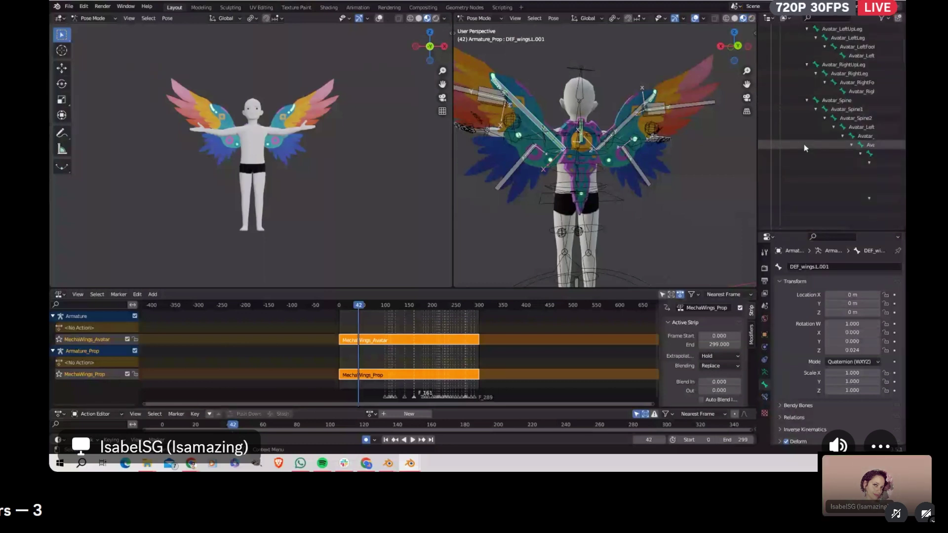
pyautogui.moveTo(759, 165); pyautogui.dragTo(576, 168)
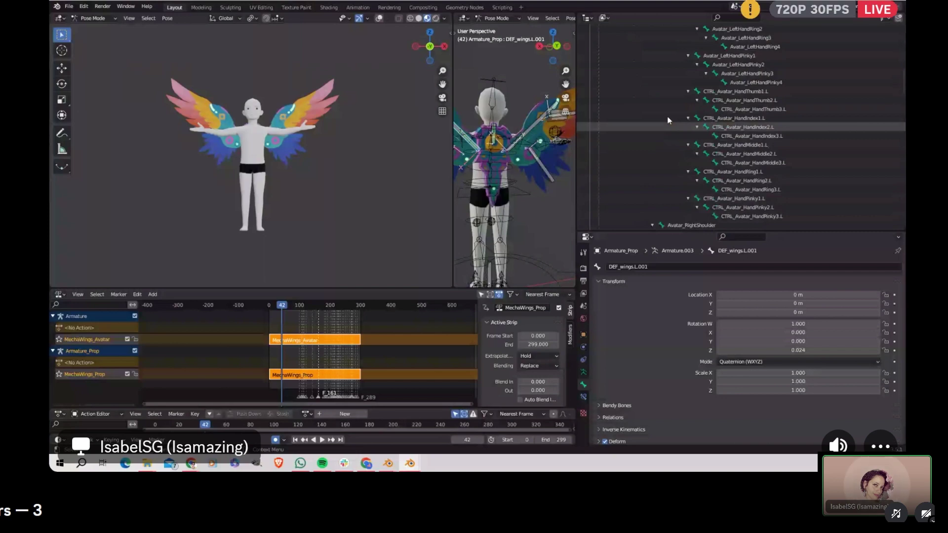
pyautogui.scroll(2, 713, 132)
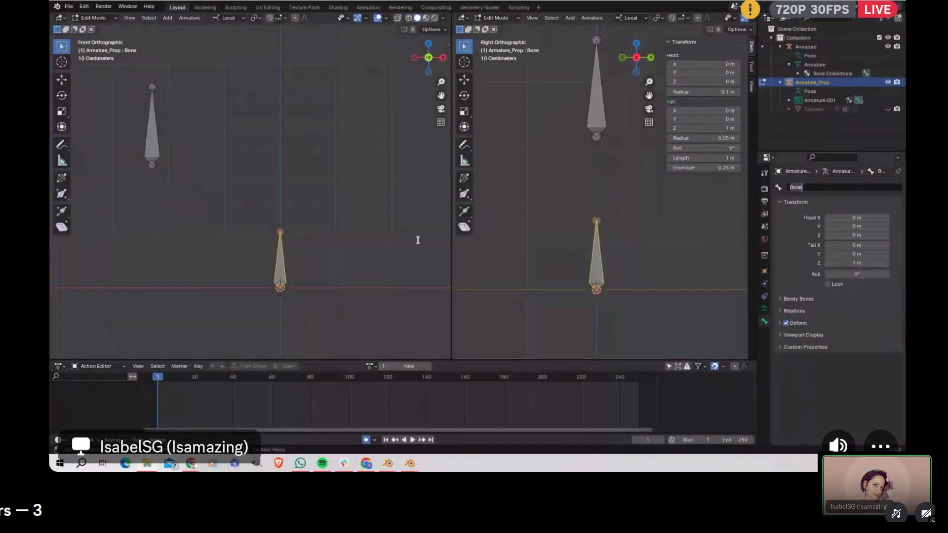
# Step: Keep the lower bone's name, view the rig in avatar_example_file, and return to the unsaved Blender file with the prop bones
pyautogui.press('Return')
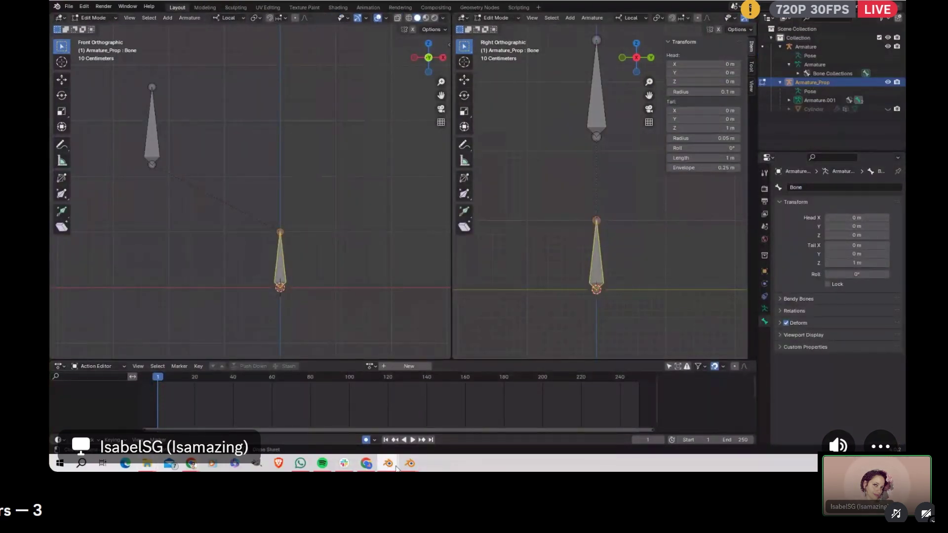
pyautogui.moveTo(388, 463)
pyautogui.click(354, 445)
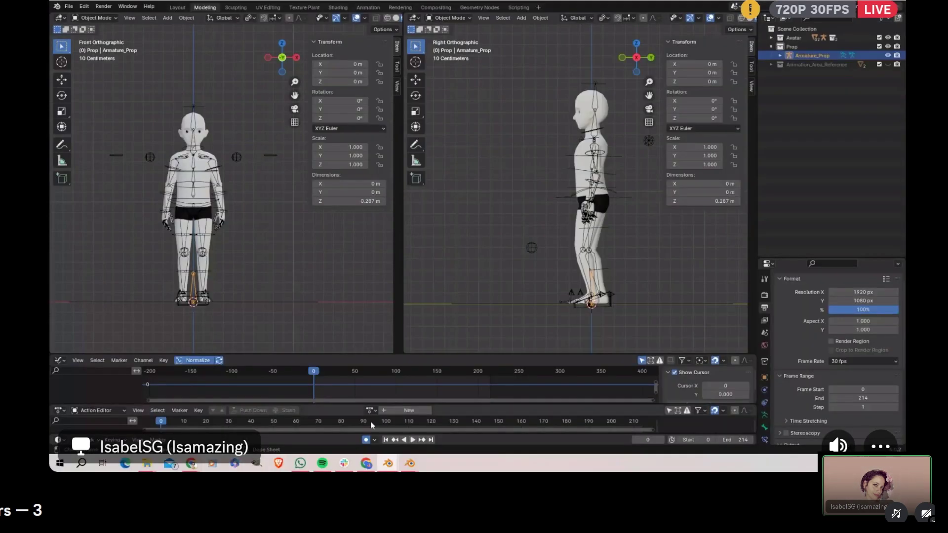
pyautogui.moveTo(410, 464)
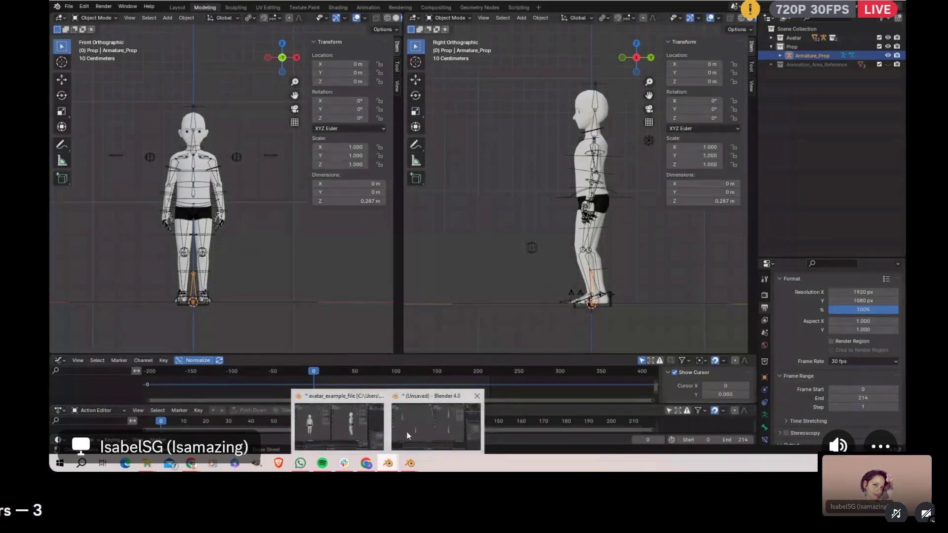
pyautogui.click(458, 425)
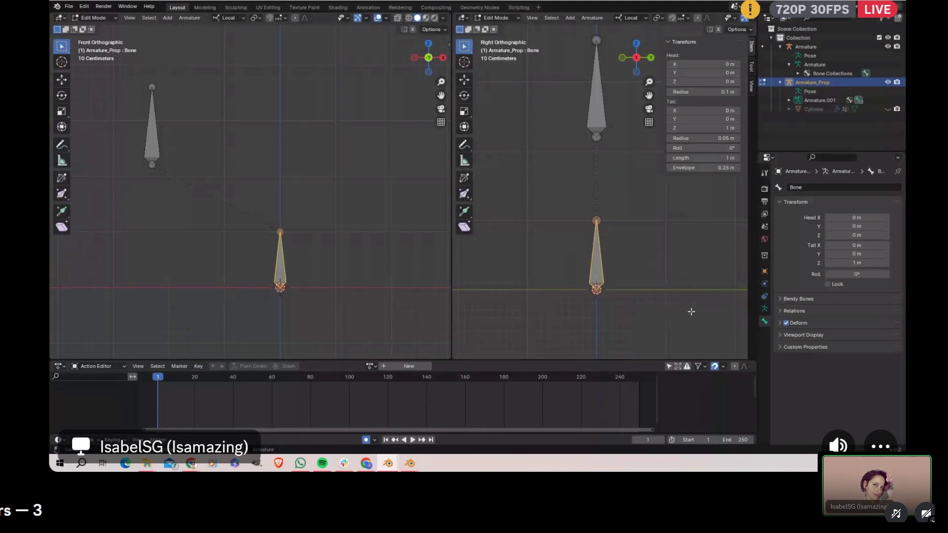
pyautogui.click(764, 297)
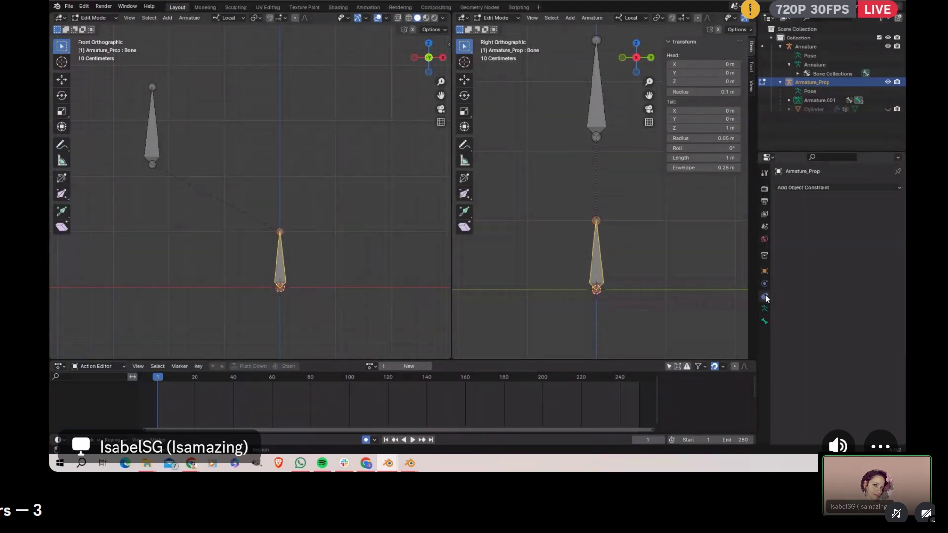
pyautogui.click(831, 188)
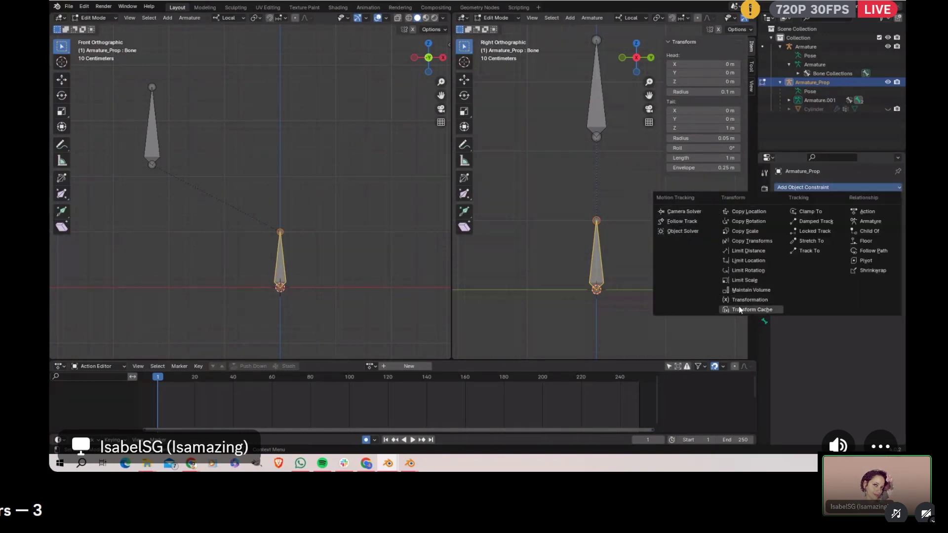
pyautogui.click(104, 19)
pyautogui.click(91, 49)
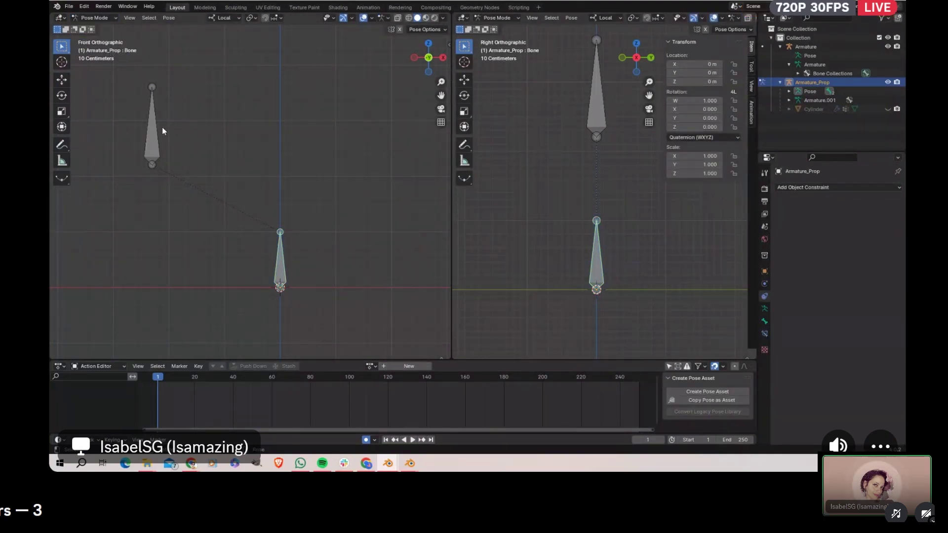
pyautogui.click(101, 18)
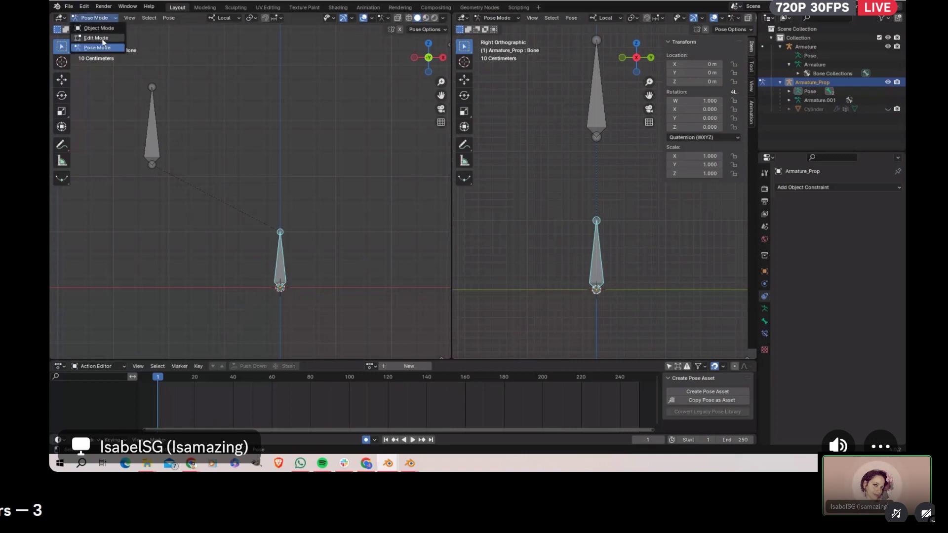
pyautogui.click(87, 36)
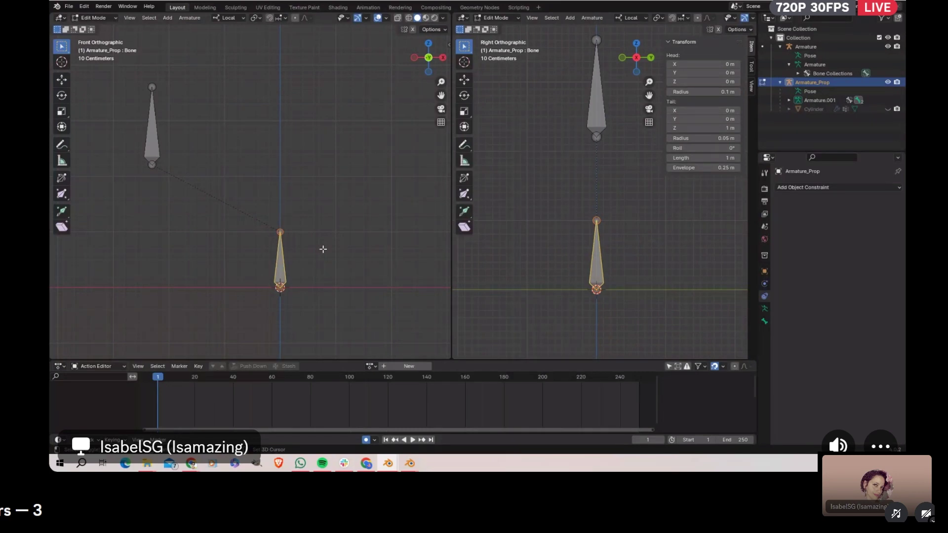
# Step: Add a new bone to Armature_Prop at the origin and deselect everything after a cancelled scaling
pyautogui.hotkey('shift', 'a')
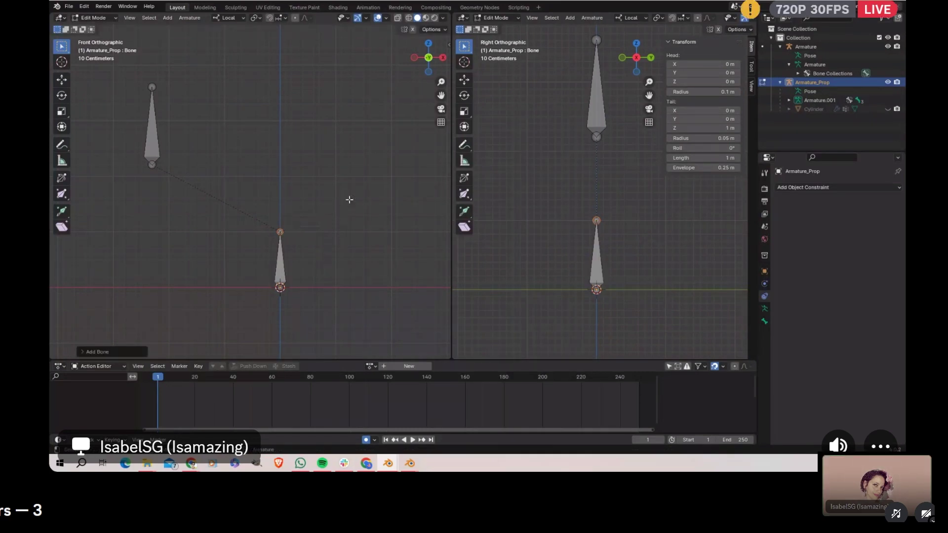
pyautogui.press('s')
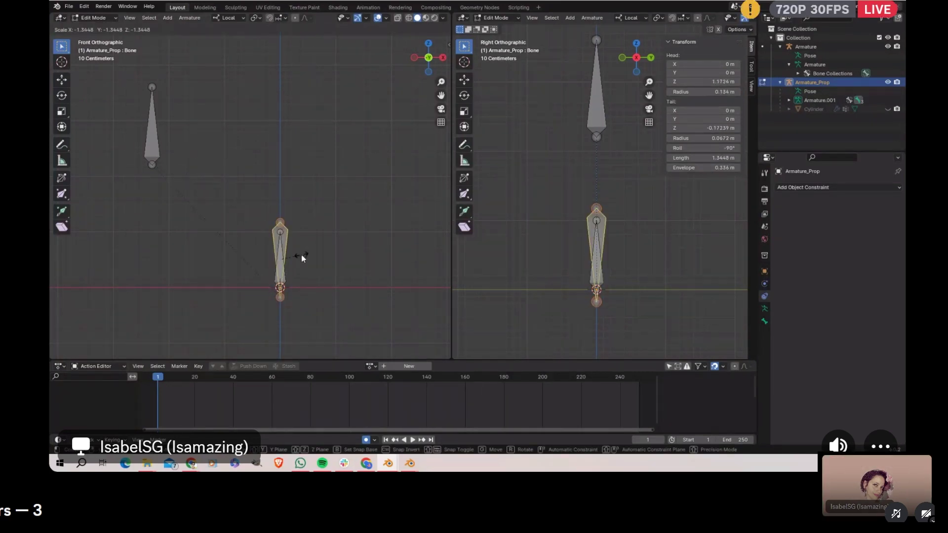
pyautogui.press('Escape')
pyautogui.hotkey('alt', 'a')
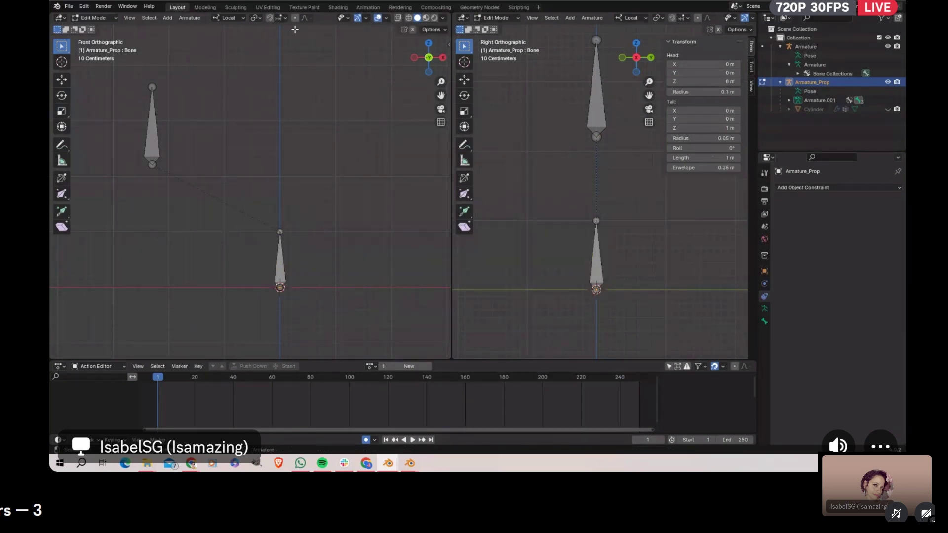
# Step: Change the pivot point and scale the original bone up from its base at the origin to about 3.27 m long
pyautogui.click(256, 18)
pyautogui.click(281, 58)
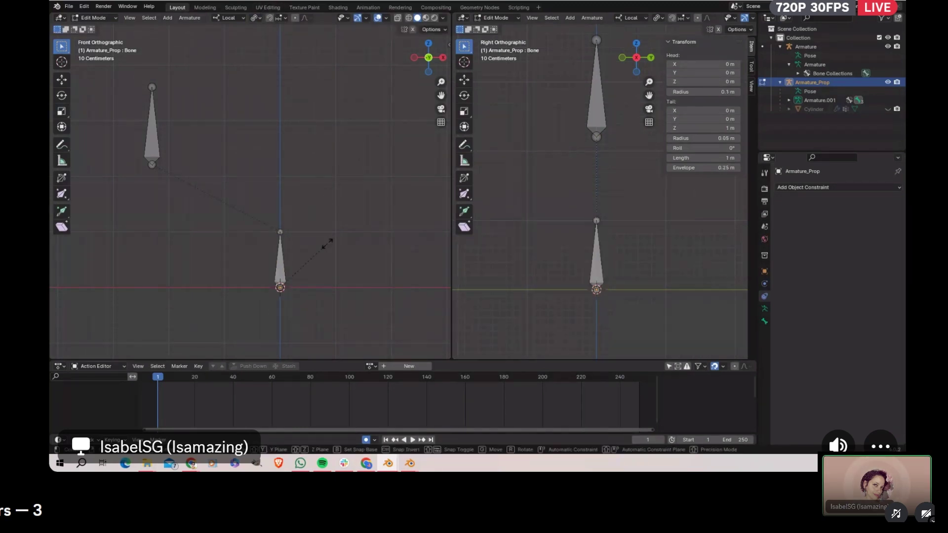
pyautogui.hotkey('ctrl', 'z')
pyautogui.press('s')
pyautogui.moveTo(399, 149); pyautogui.dragTo(402, 117)
pyautogui.click(402, 117)
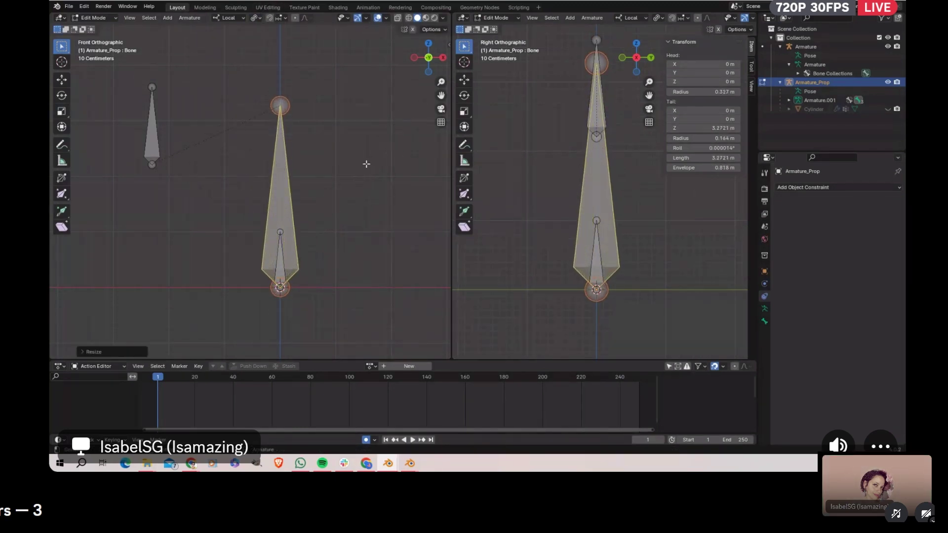
# Step: Scale the small new bone at the origin up from its base to about 3.92 m long
pyautogui.click(282, 247)
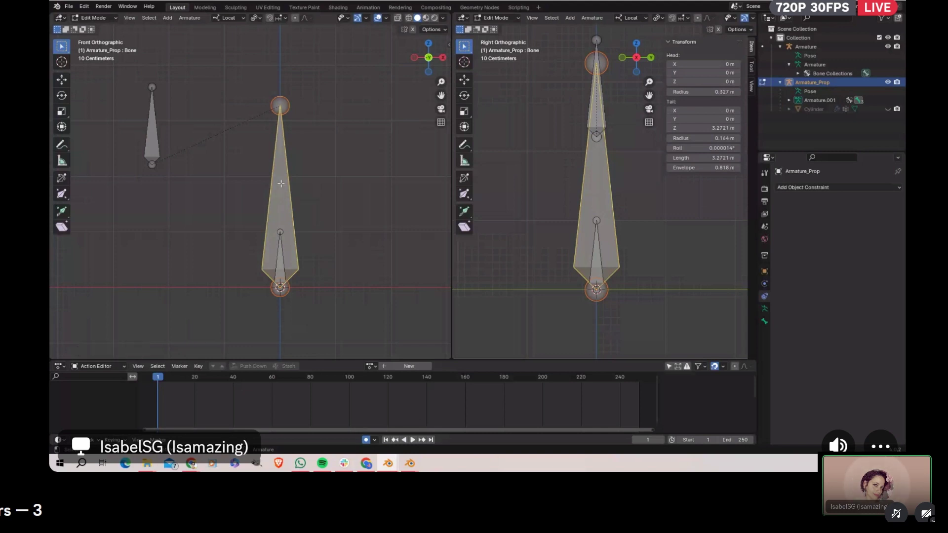
pyautogui.click(283, 255)
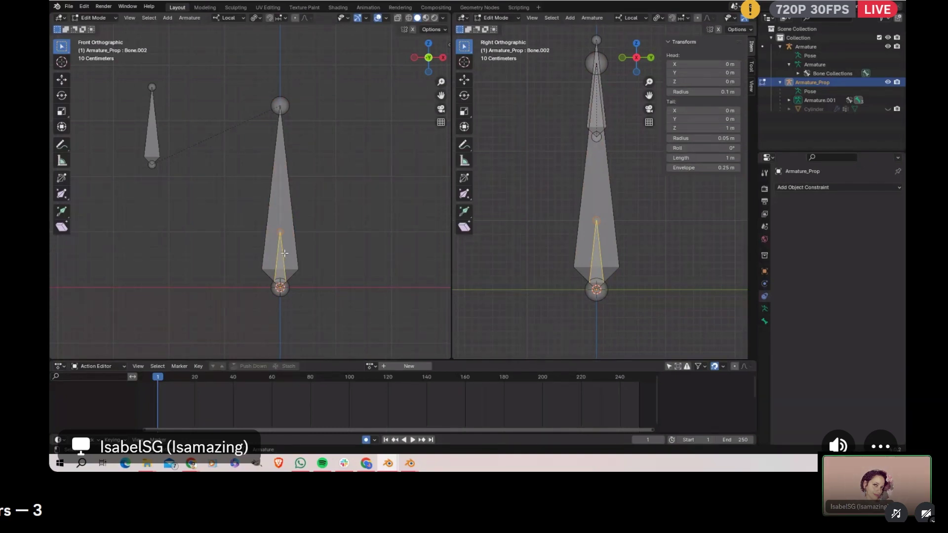
pyautogui.press('s')
pyautogui.click(332, 160)
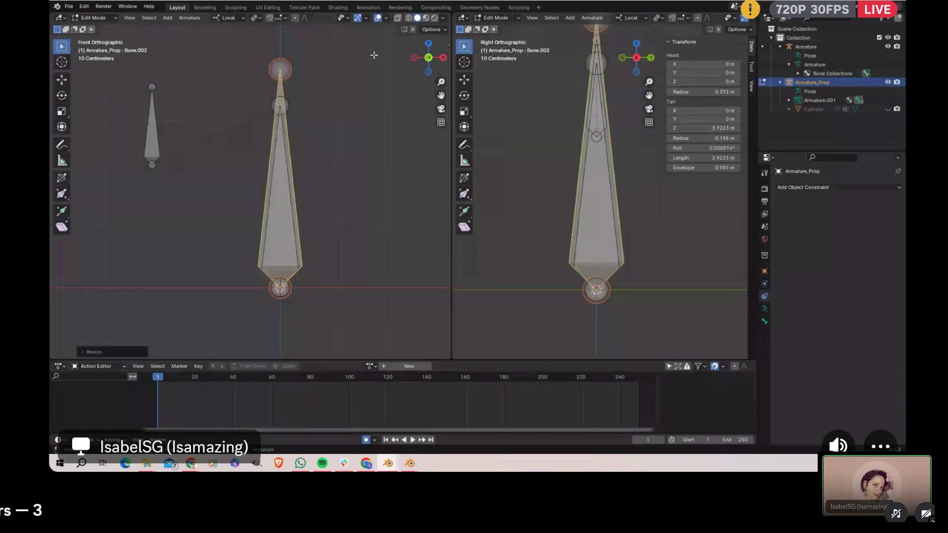
# Step: Scale the original bone down to about 1.86 m long and put Armature_Prop into Pose Mode
pyautogui.click(286, 146)
pyautogui.press('s')
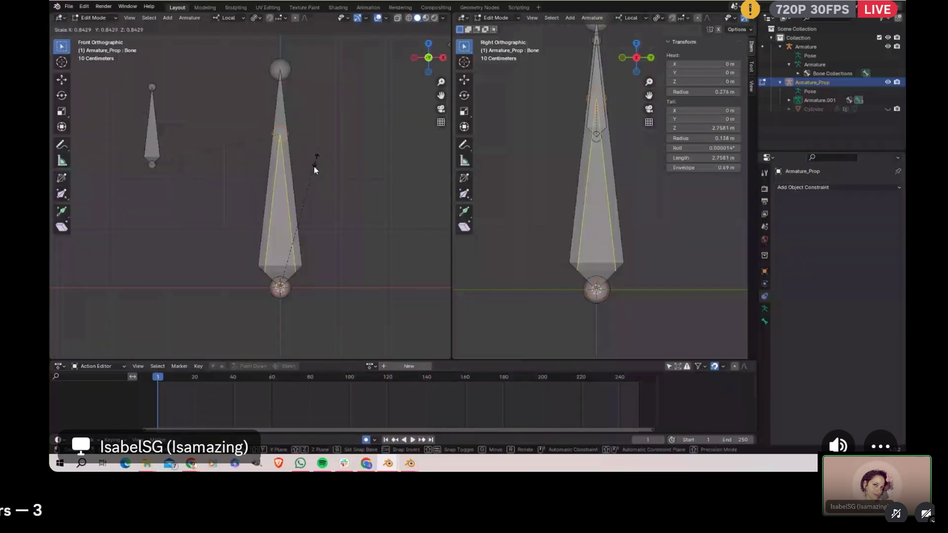
pyautogui.click(297, 158)
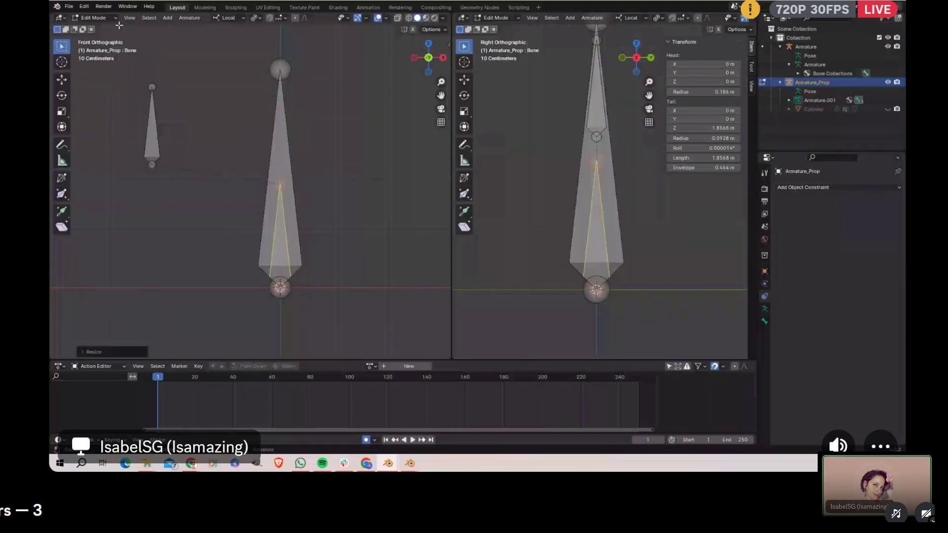
pyautogui.hotkey('ctrl', 'Tab')
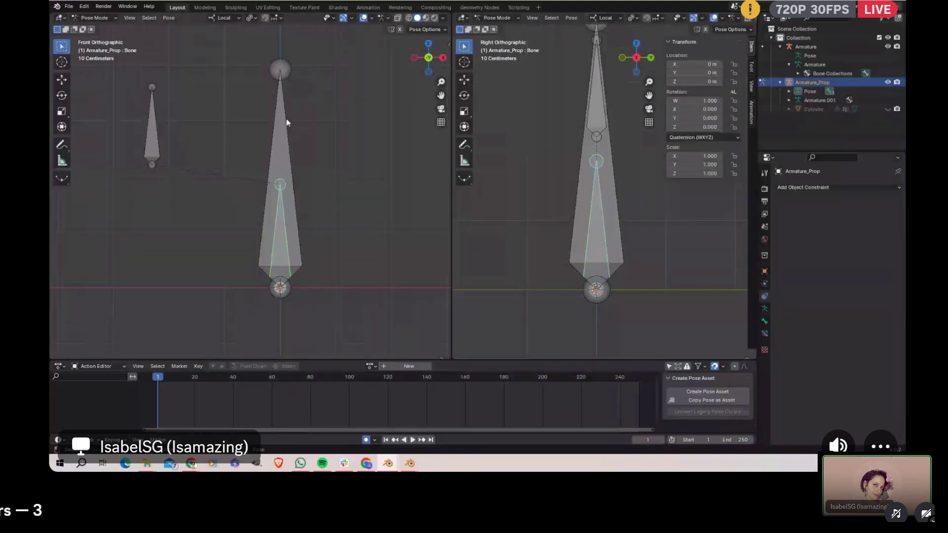
# Step: Try a Copy Transforms constraint between the small inner bone and the large bone, with the large bone active, and undo it
pyautogui.click(285, 184)
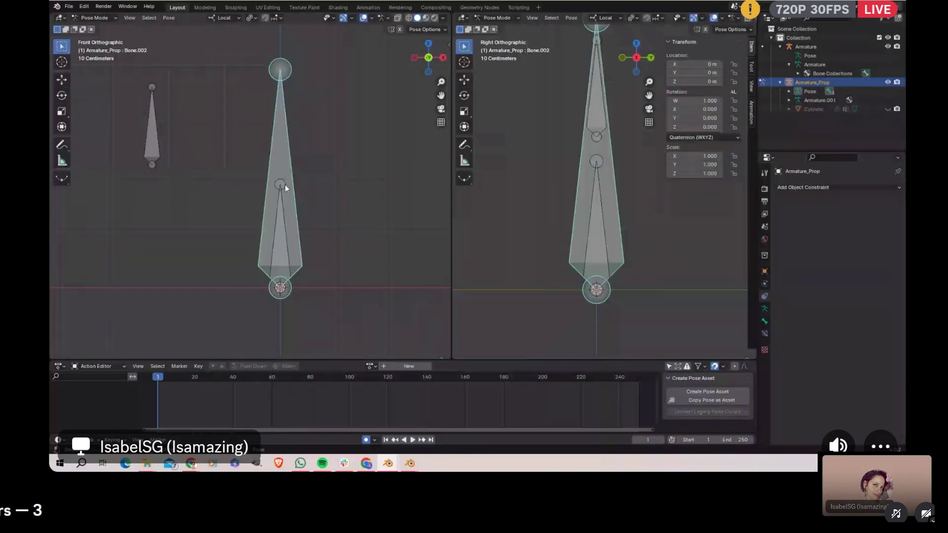
pyautogui.click(285, 230)
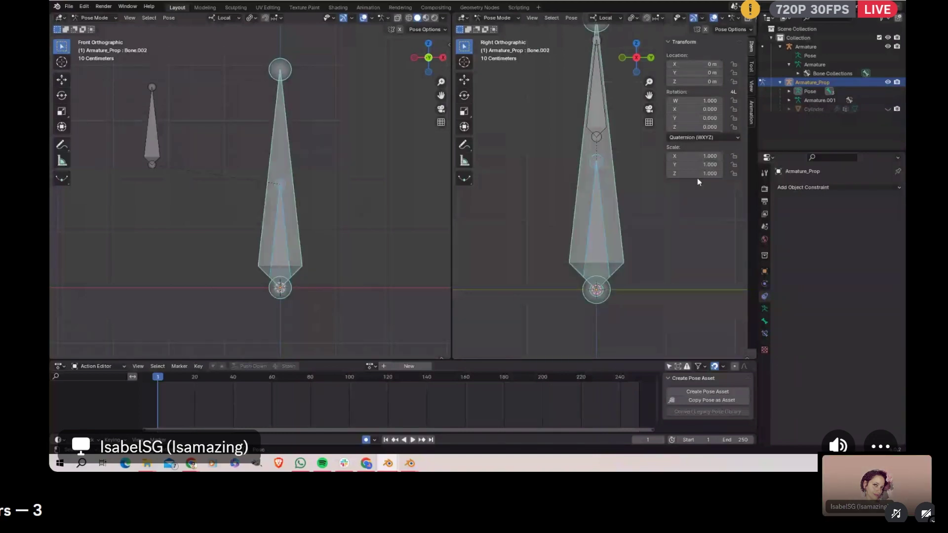
pyautogui.hotkey('shift', 'ctrl', 'c')
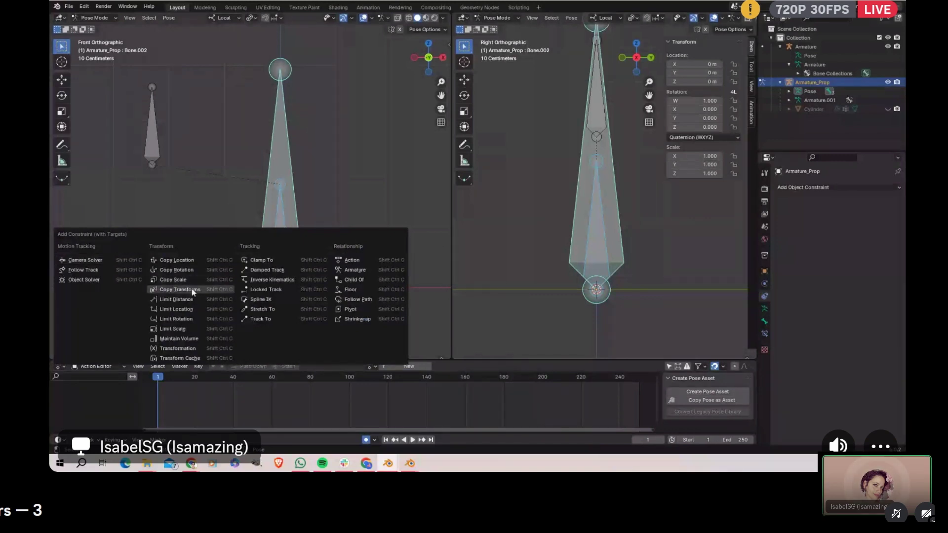
pyautogui.click(178, 289)
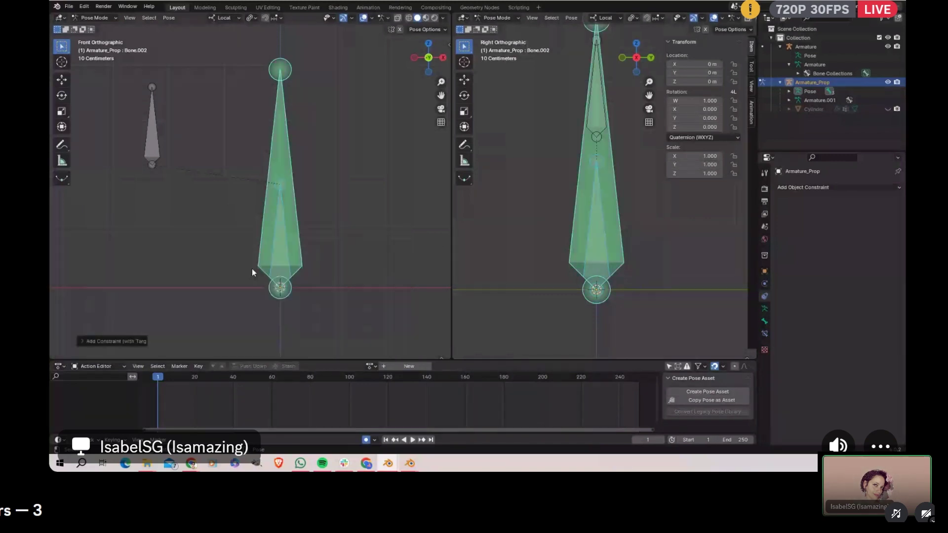
pyautogui.hotkey('ctrl', 'z')
# Step: Add a Copy Transforms constraint to the small inner bone, targeting the large bone, with the inner bone active
pyautogui.click(284, 238)
pyautogui.click(284, 239)
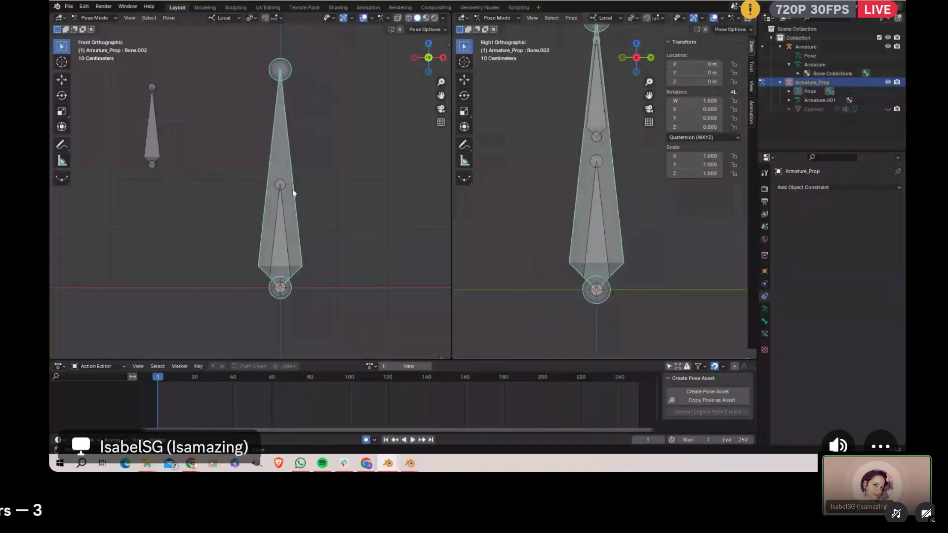
pyautogui.click(283, 215)
pyautogui.hotkey('shift', 'ctrl', 'c')
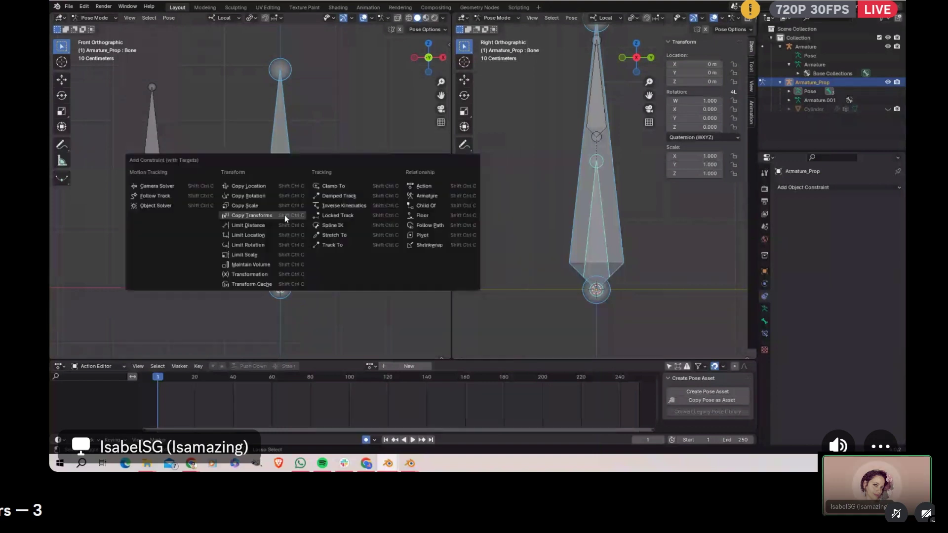
pyautogui.click(284, 215)
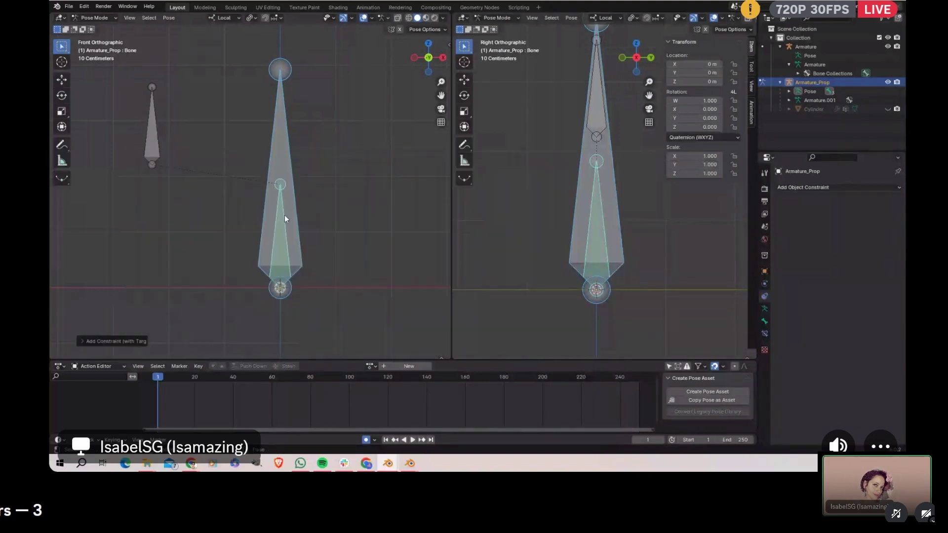
# Step: Test the constraint by moving the large bone, cancel the move, then select the inner bone and check the armature's object constraints
pyautogui.click(280, 240)
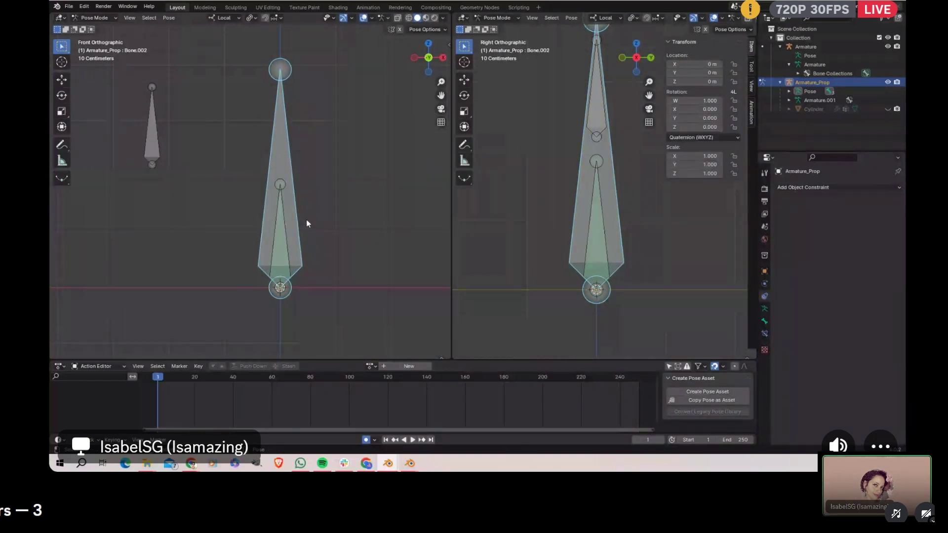
pyautogui.press('g')
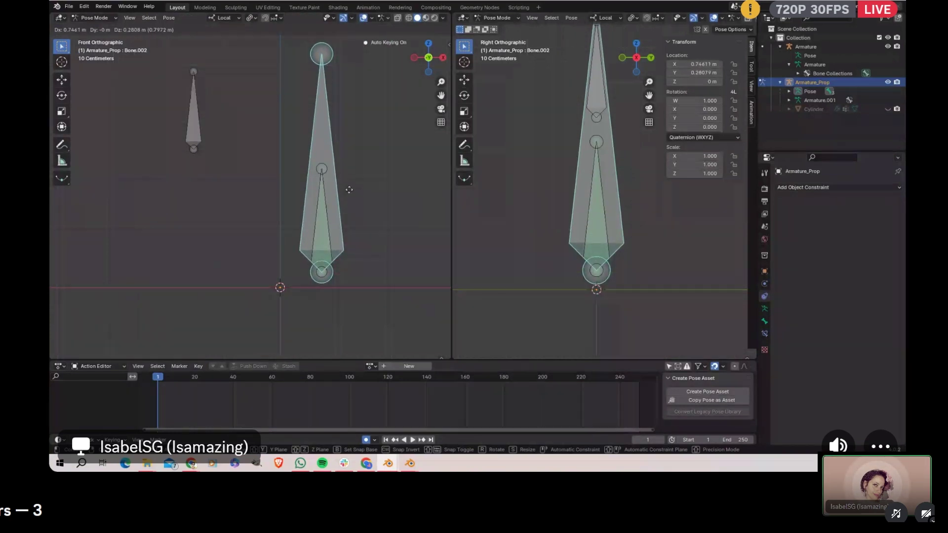
pyautogui.press('Escape')
pyautogui.click(282, 233)
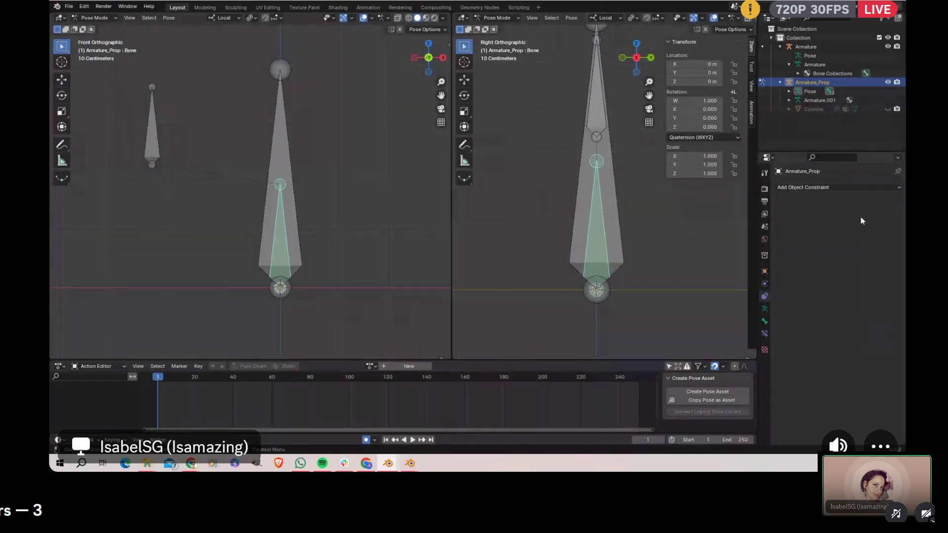
pyautogui.click(830, 188)
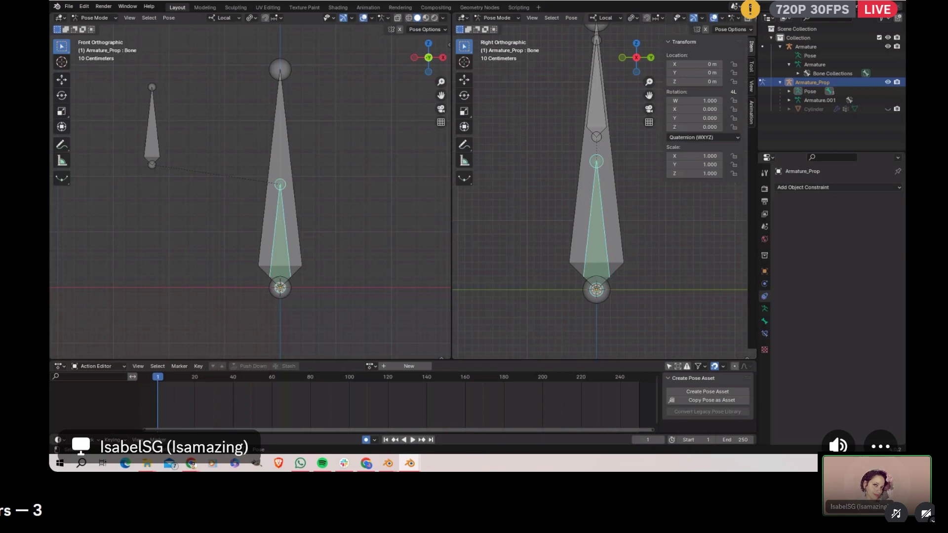
# Step: Switch to the avatar animation scene and play it from frame 0 to frame 38
pyautogui.moveTo(98, 6); pyautogui.dragTo(674, 7)
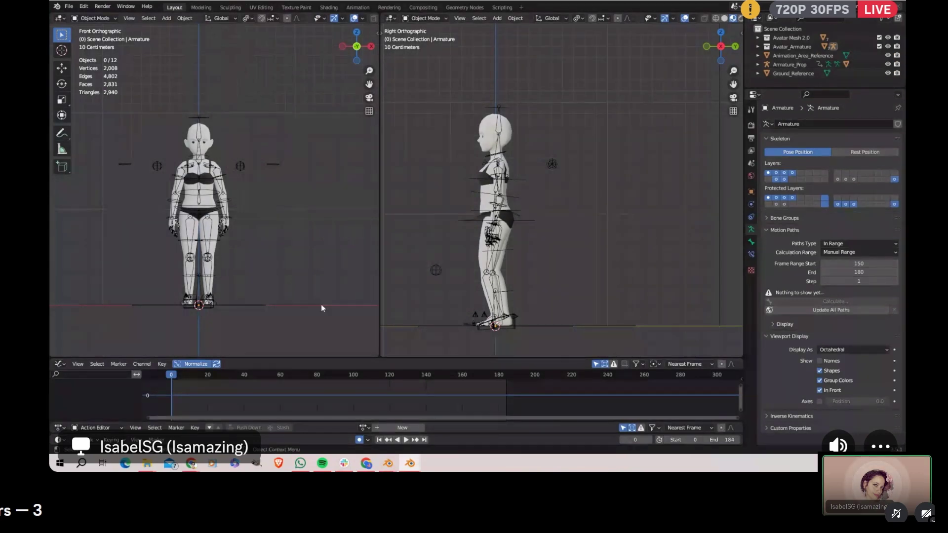
pyautogui.press('space')
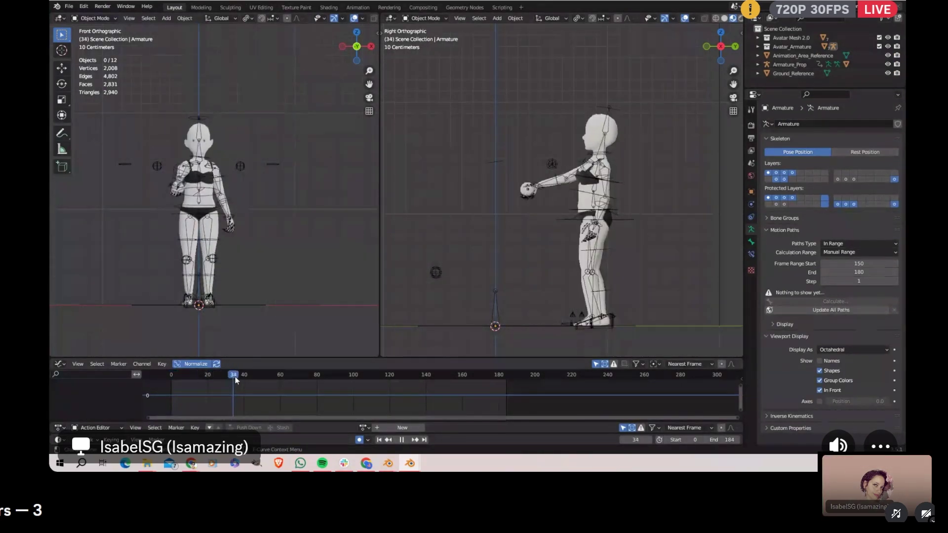
pyautogui.press('space')
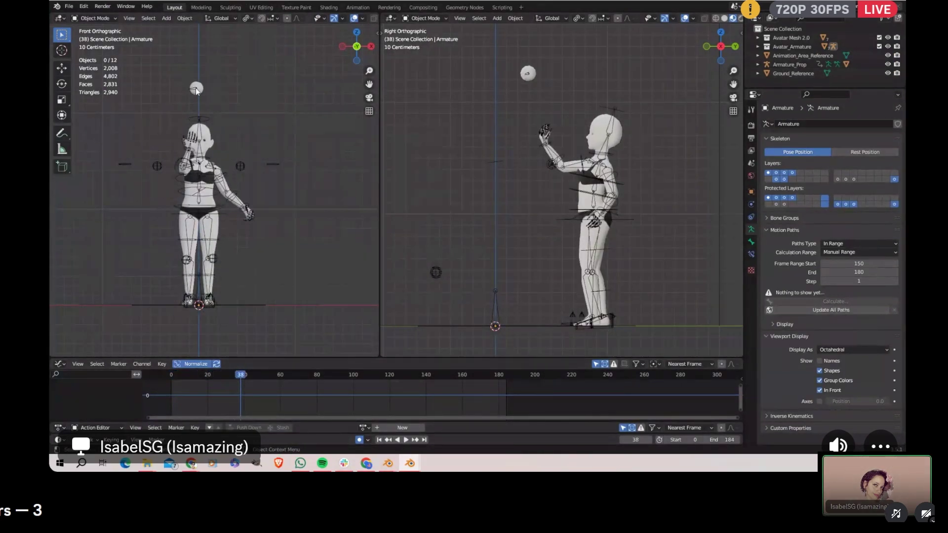
# Step: Put Armature_Prop into Pose Mode, select the ball's bone and show its bone constraints
pyautogui.click(196, 88)
pyautogui.click(102, 19)
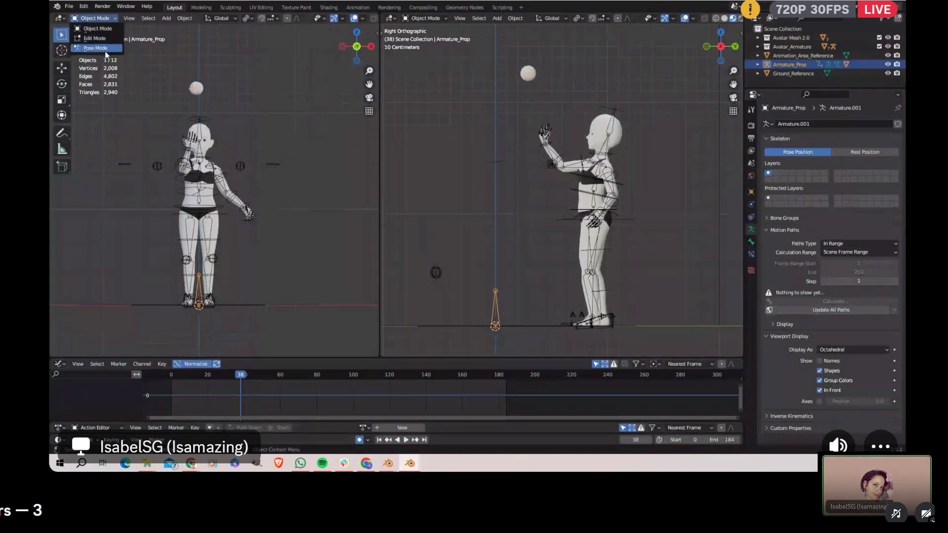
pyautogui.click(106, 54)
pyautogui.scroll(3, 213, 105)
pyautogui.keyDown('shift'); pyautogui.moveTo(213, 105); pyautogui.dragTo(230, 141, button='middle'); pyautogui.keyUp('shift')
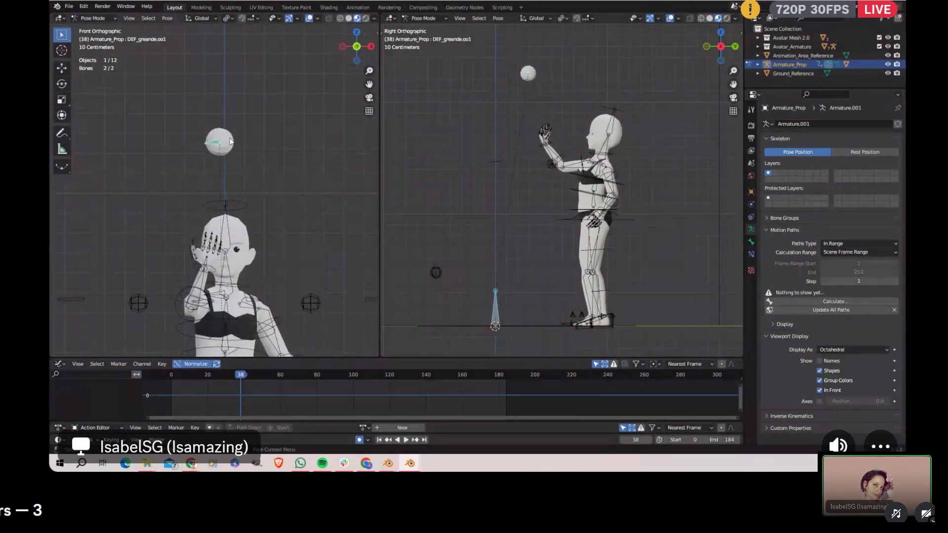
pyautogui.click(216, 144)
pyautogui.click(750, 254)
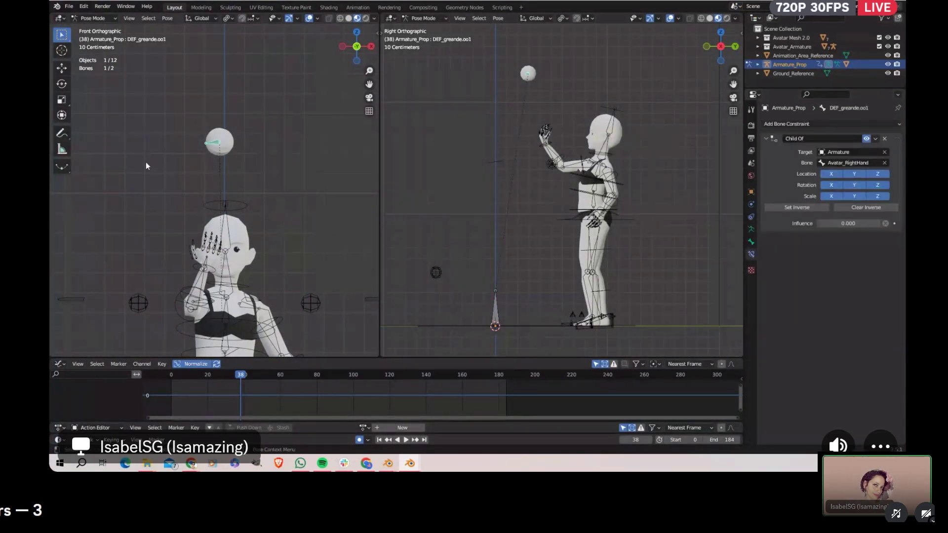
# Step: Scrub and play the animation between frames 38 and 0 to examine how the ball's Child Of influence changes around the throw
pyautogui.scroll(-1, 146, 163)
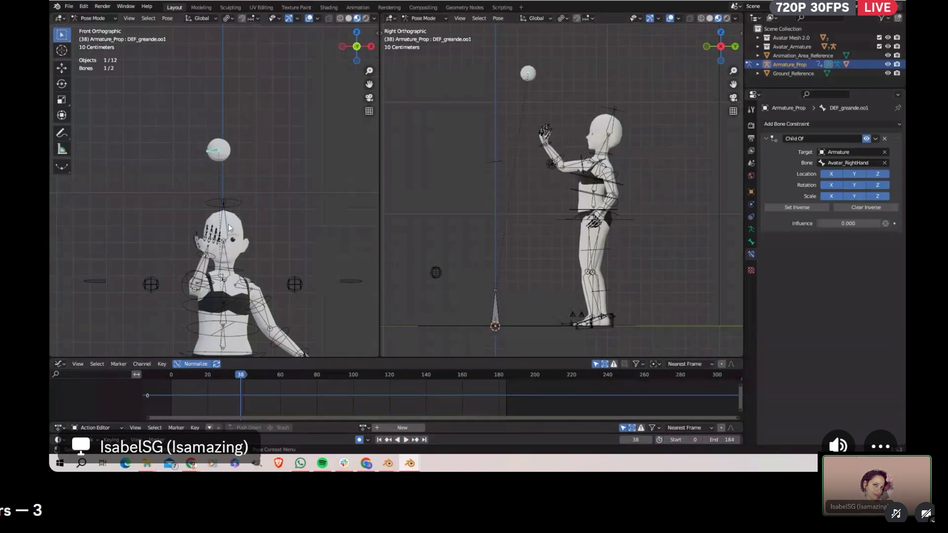
pyautogui.moveTo(202, 266); pyautogui.dragTo(264, 218, button='middle')
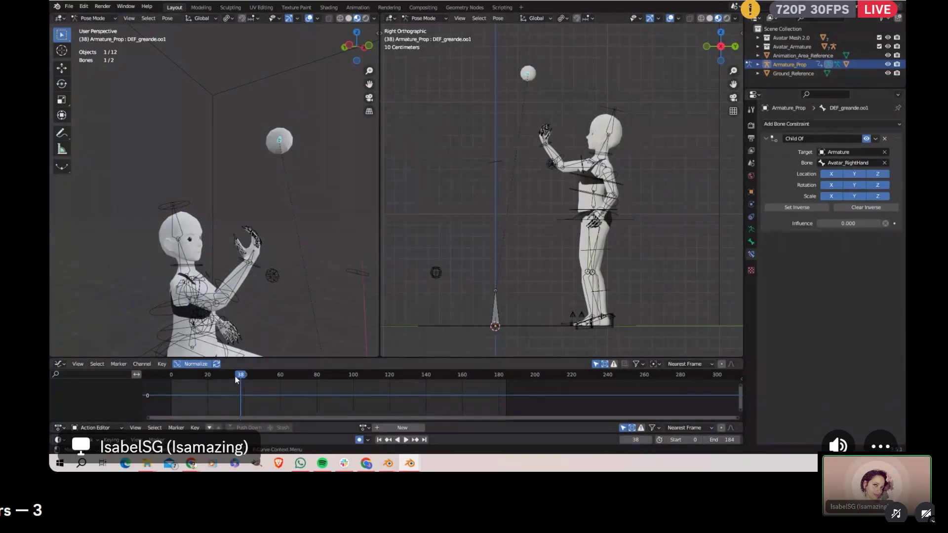
pyautogui.moveTo(235, 379); pyautogui.dragTo(203, 379)
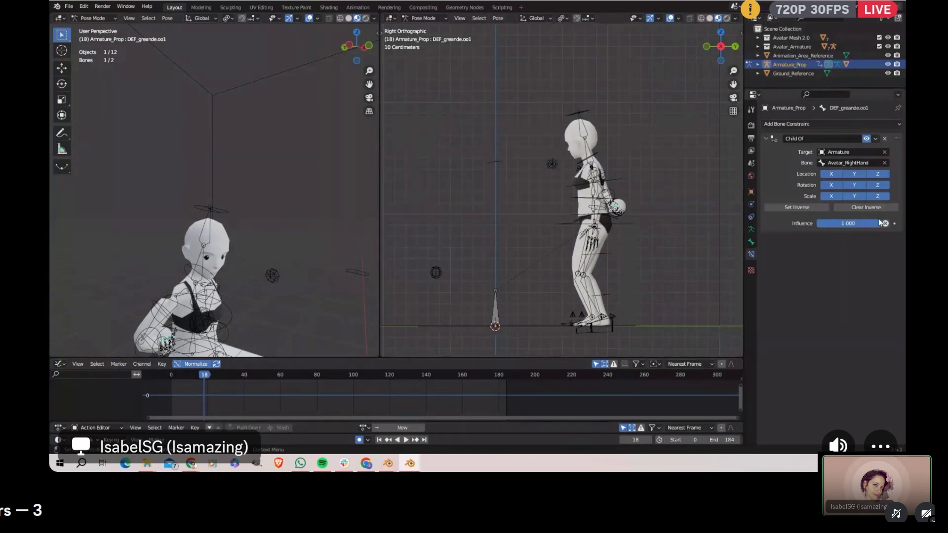
pyautogui.moveTo(269, 279); pyautogui.dragTo(272, 232, button='middle')
pyautogui.moveTo(204, 378); pyautogui.dragTo(235, 381)
pyautogui.press('space')
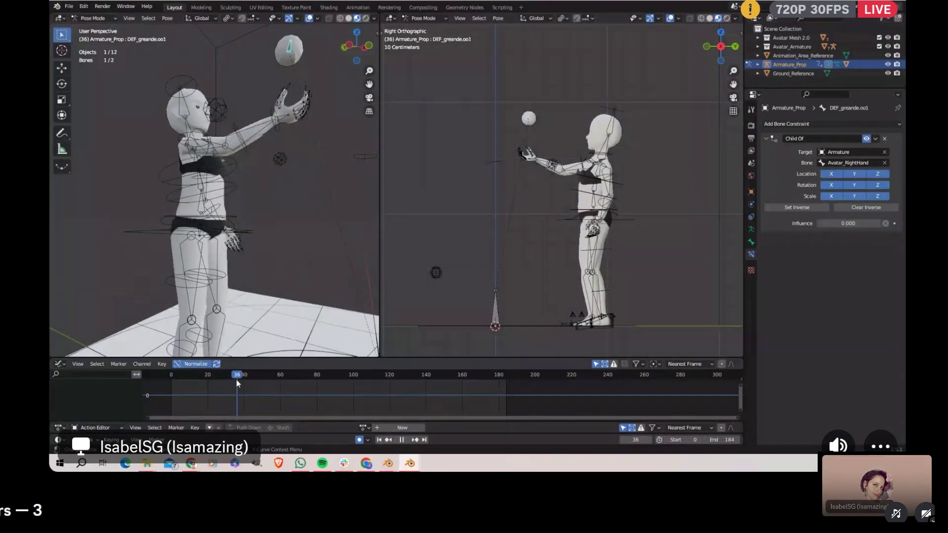
pyautogui.moveTo(236, 379); pyautogui.dragTo(171, 383)
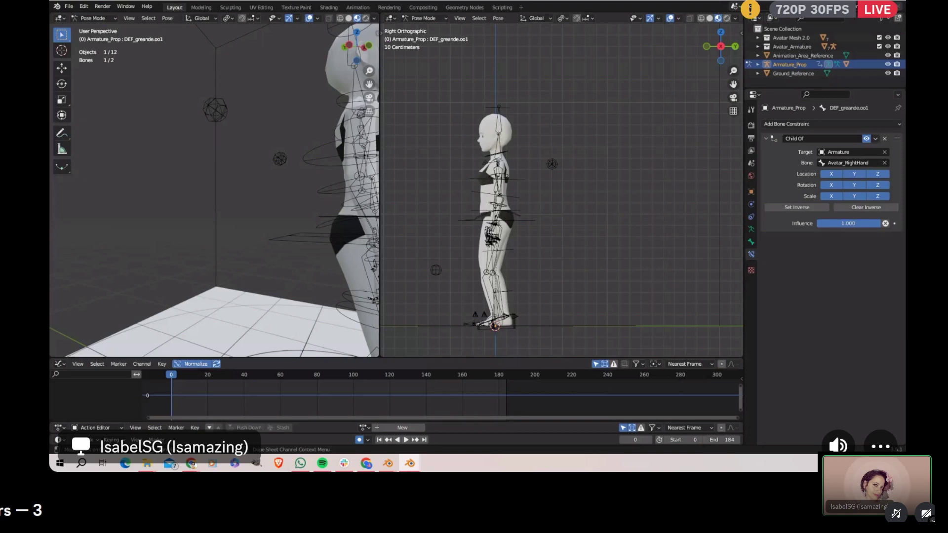
# Step: Frame the whole avatar and check the object constraints of Armature_Prop
pyautogui.scroll(-5, 311, 217)
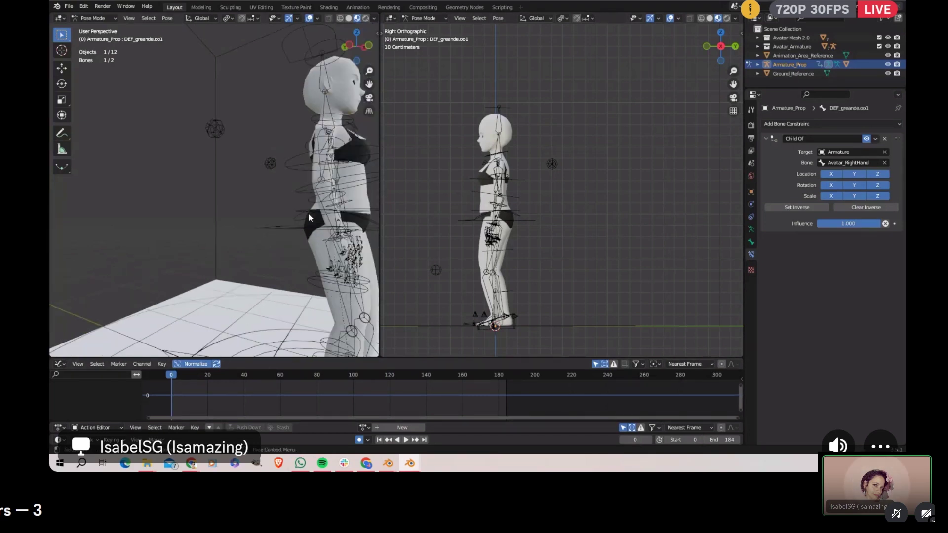
pyautogui.moveTo(321, 242); pyautogui.dragTo(232, 208, button='middle')
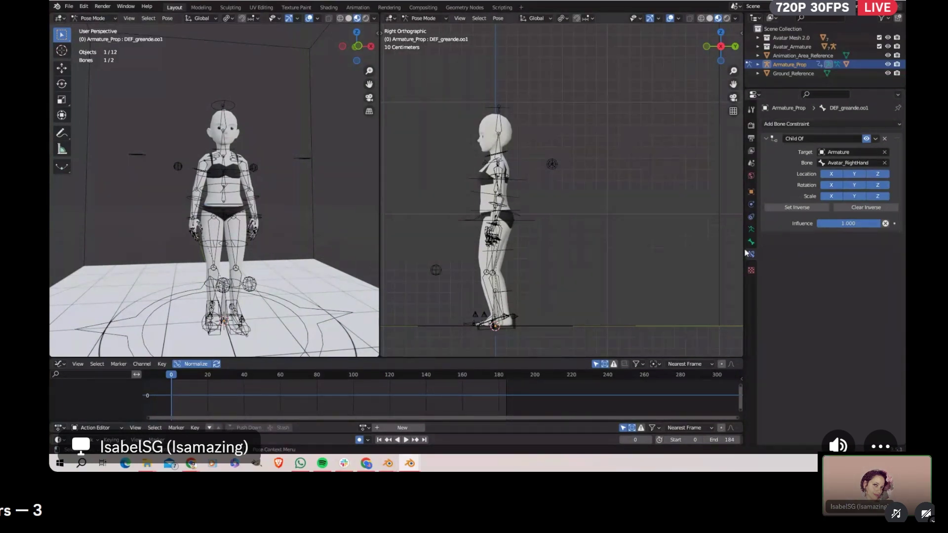
pyautogui.click(751, 218)
pyautogui.click(815, 124)
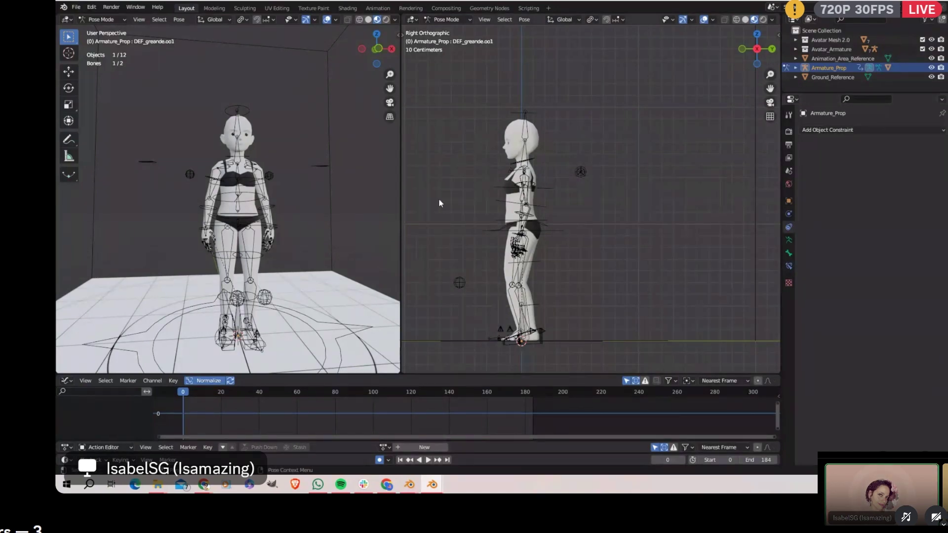
# Step: Play the animation to frame 36 and return to the ball bone's Child Of constraint
pyautogui.press('space')
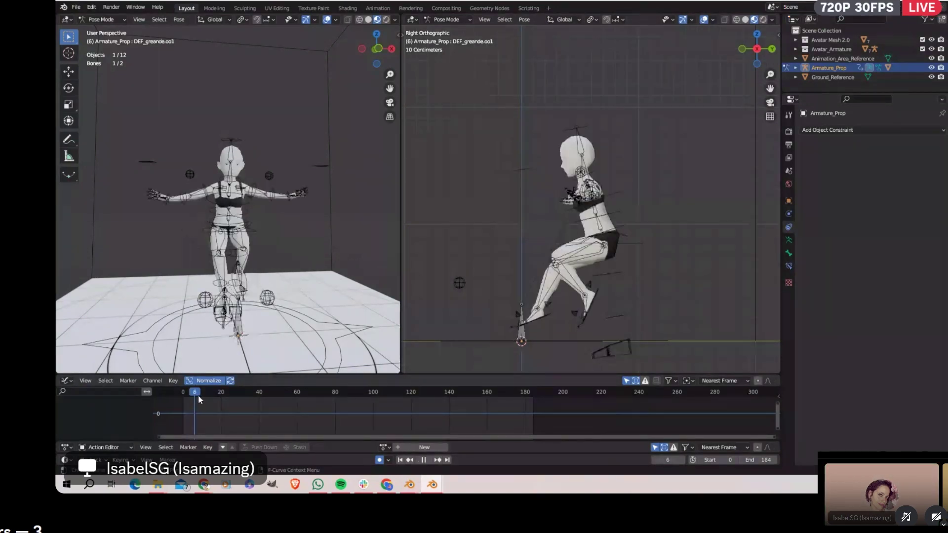
pyautogui.press('space')
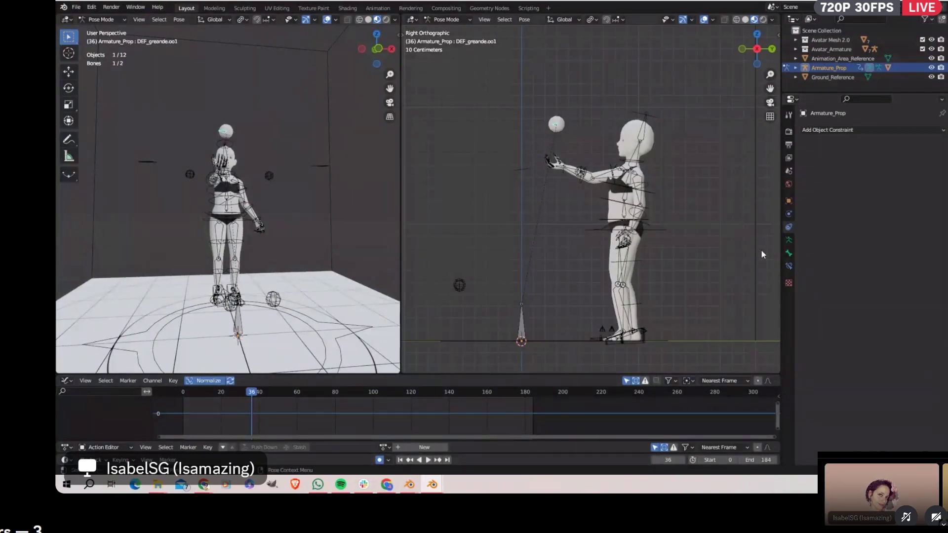
pyautogui.click(788, 266)
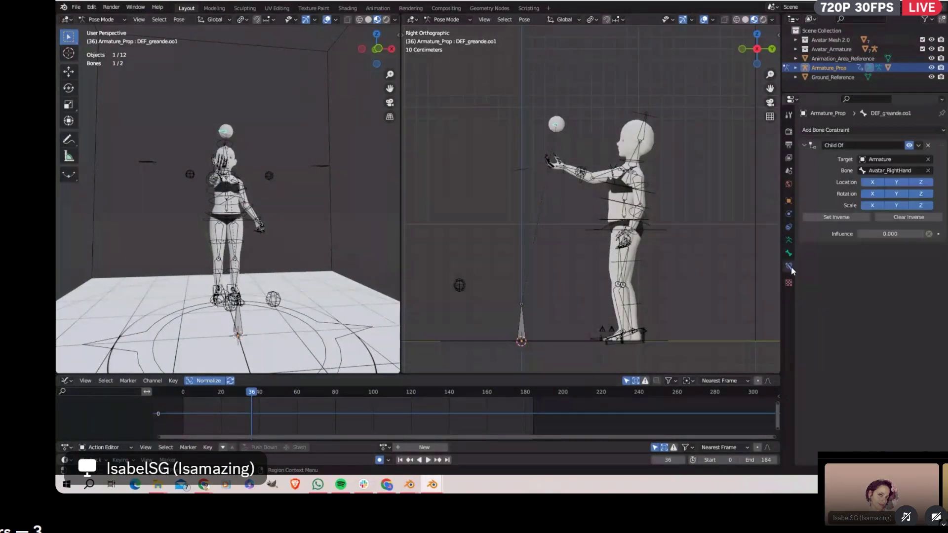
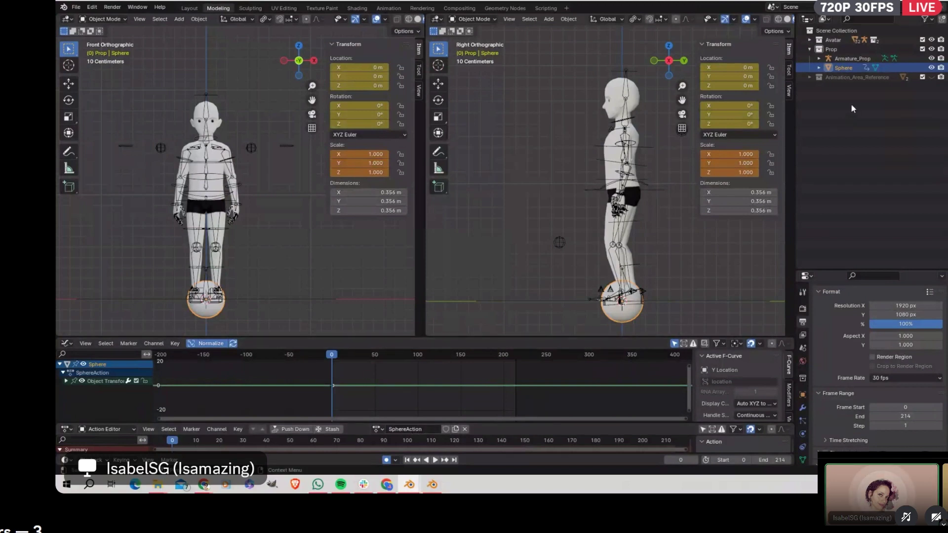
# Step: Clear the animation data from the Sphere object in the Prop collection
pyautogui.click(819, 68)
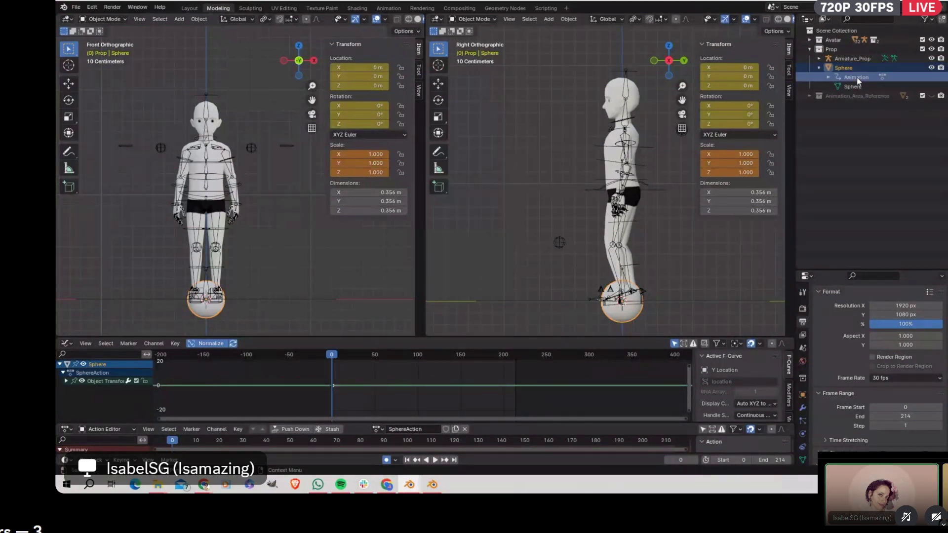
pyautogui.rightClick(858, 79)
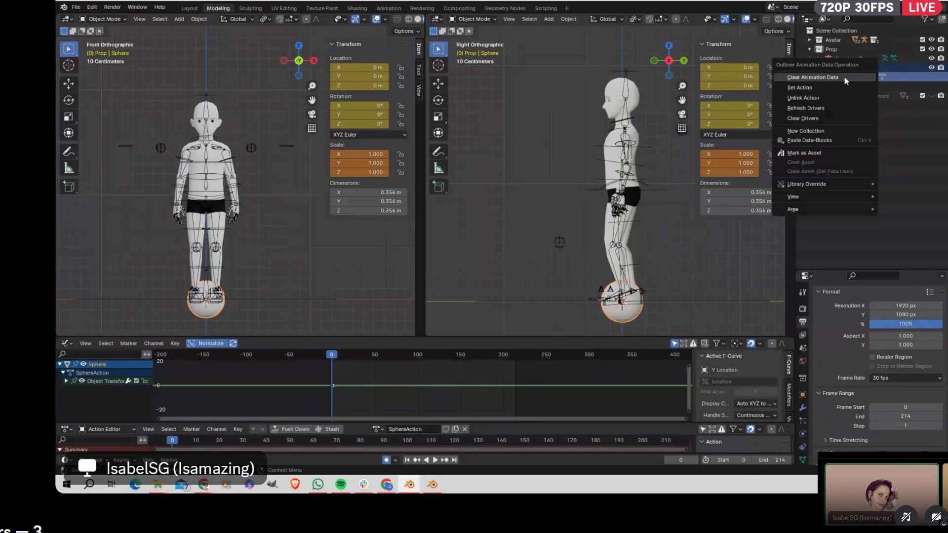
pyautogui.click(843, 77)
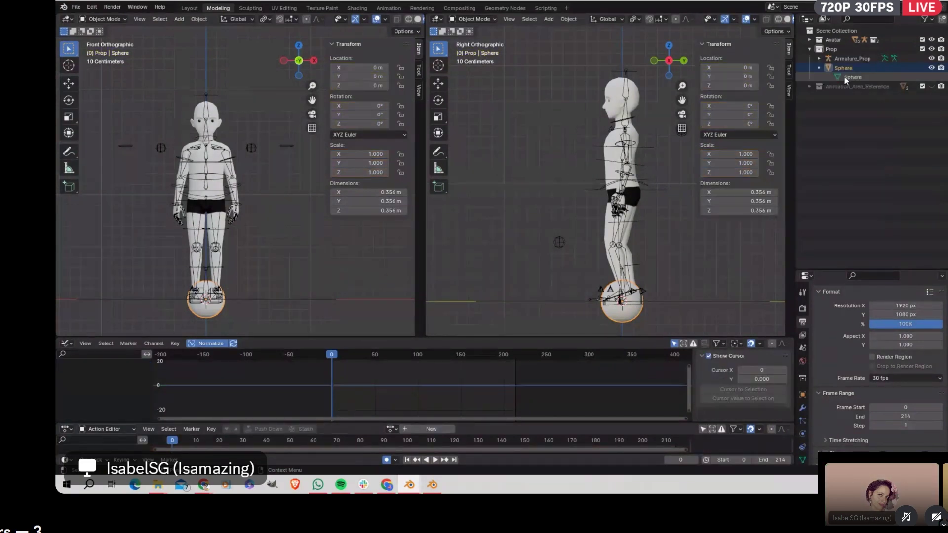
# Step: Expand the Avatar collection and hide its Armature in the viewport
pyautogui.scroll(5, 213, 250)
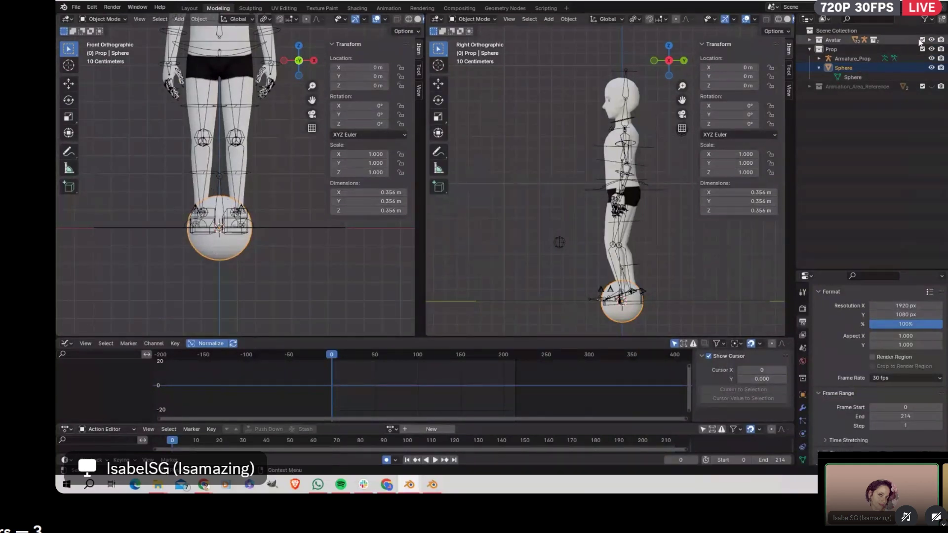
pyautogui.click(809, 40)
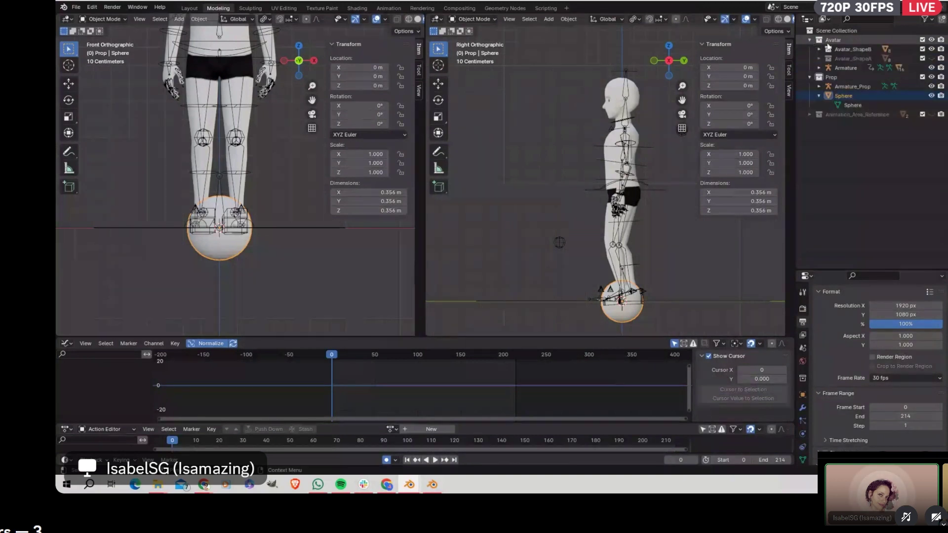
pyautogui.click(931, 68)
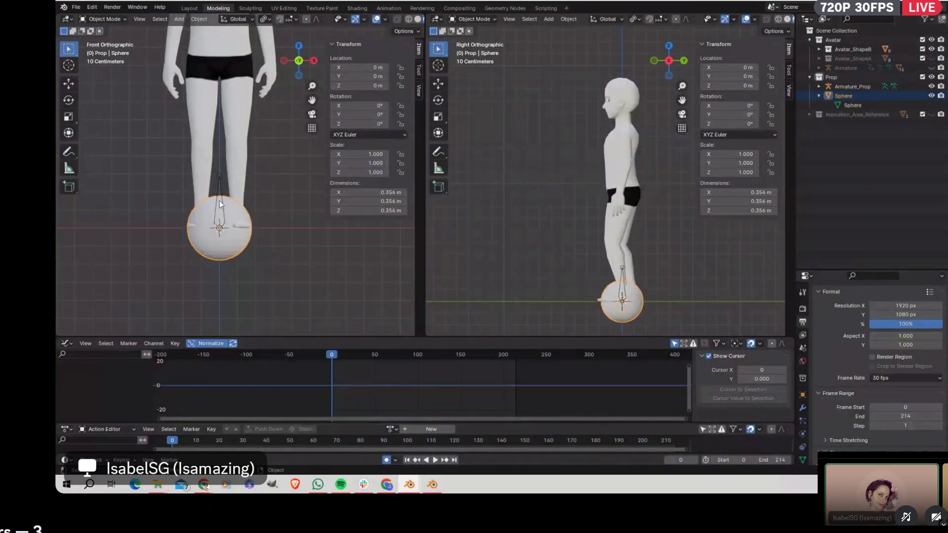
# Step: Parent the Sphere to Armature_Prop using Armature Deform With Empty Groups
pyautogui.click(250, 197)
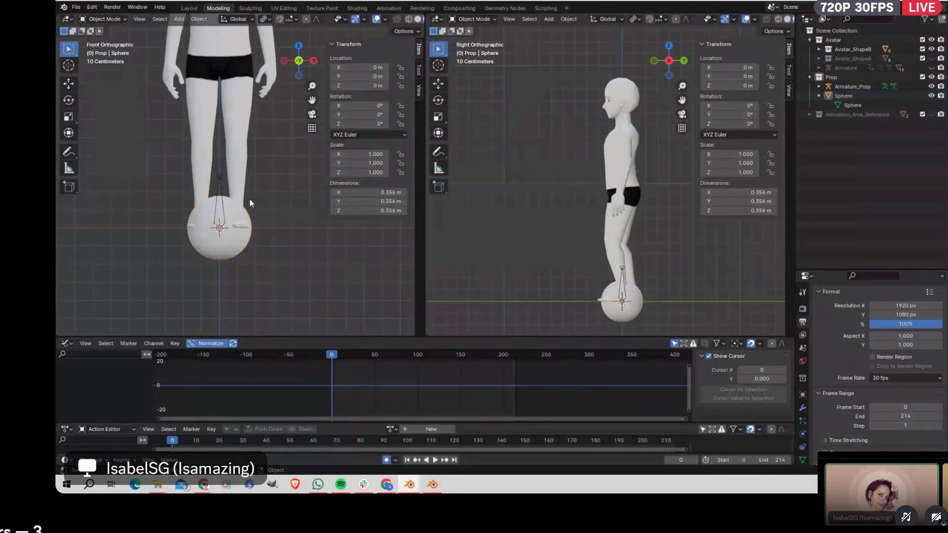
pyautogui.click(220, 194)
pyautogui.keyDown('shift'); pyautogui.click(220, 187); pyautogui.keyUp('shift')
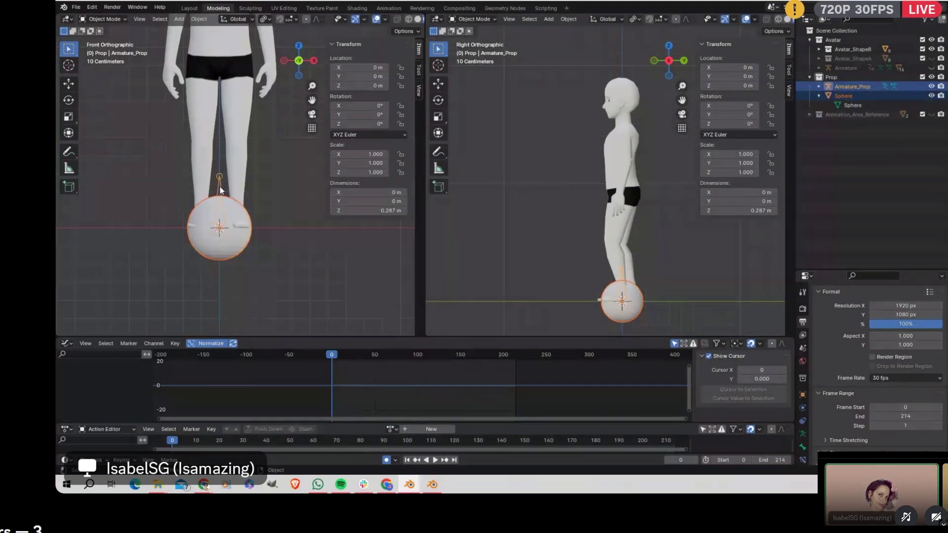
pyautogui.hotkey('ctrl', 'p')
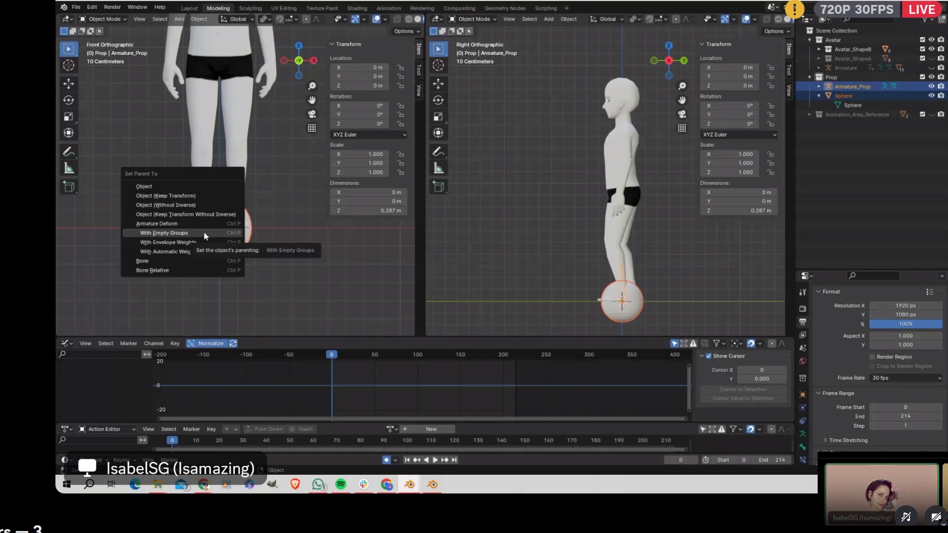
pyautogui.click(203, 232)
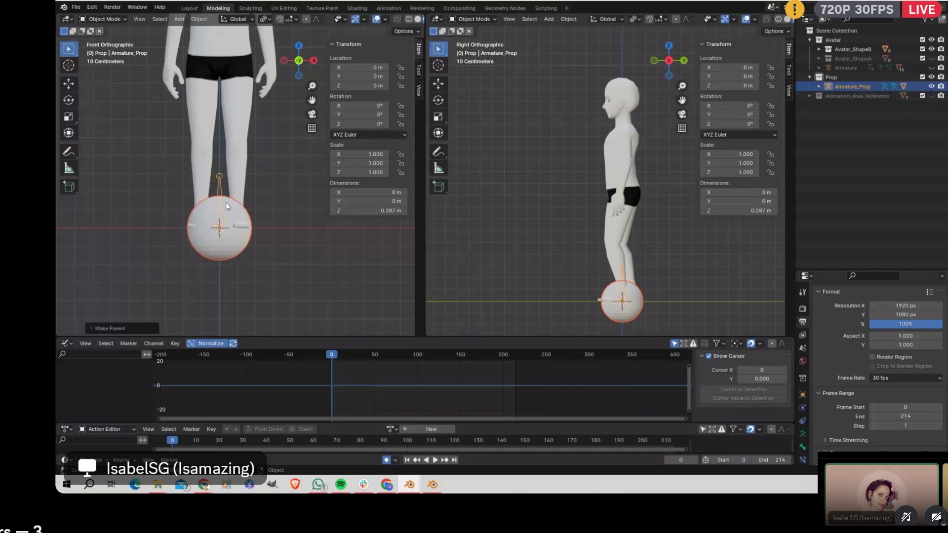
# Step: Try moving the Prop_Root bone of Armature_Prop in Pose Mode, cancel the move, and return to Object Mode
pyautogui.click(221, 185)
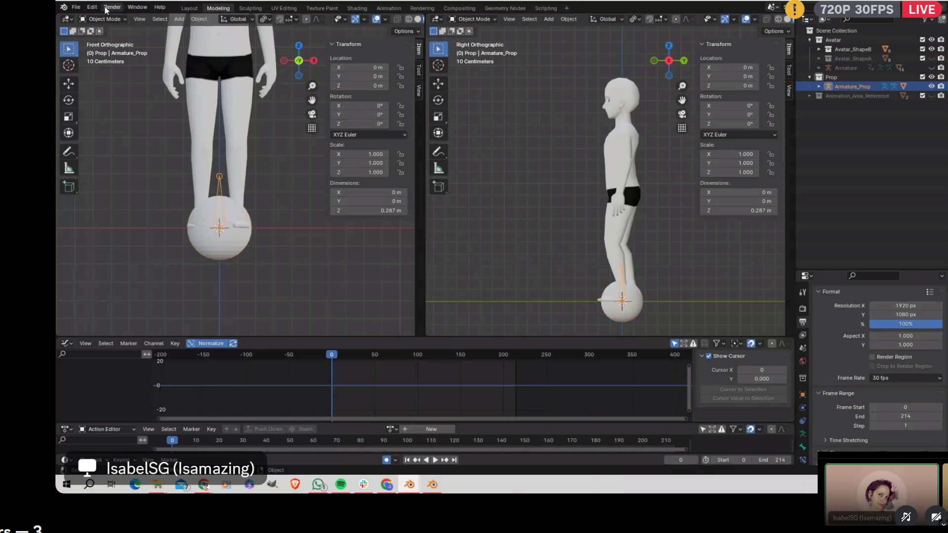
pyautogui.click(117, 22)
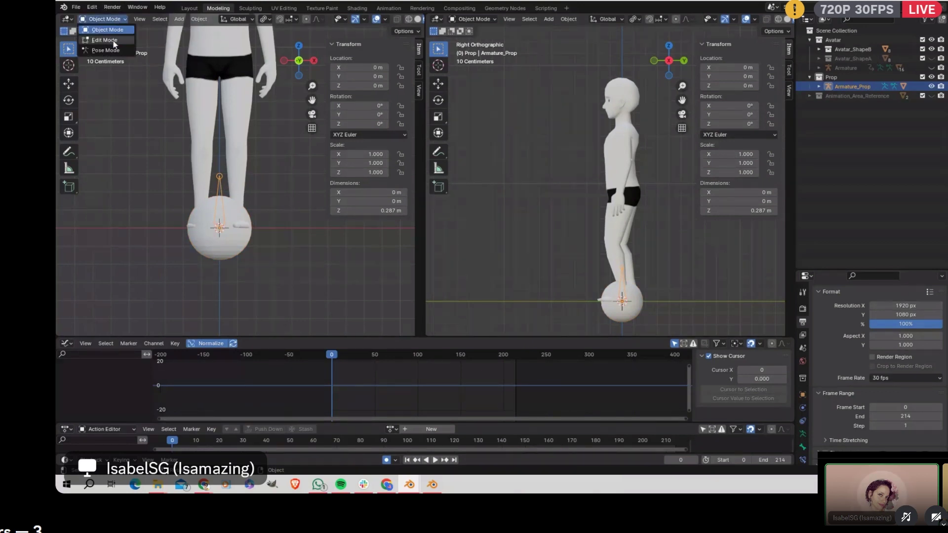
pyautogui.click(117, 57)
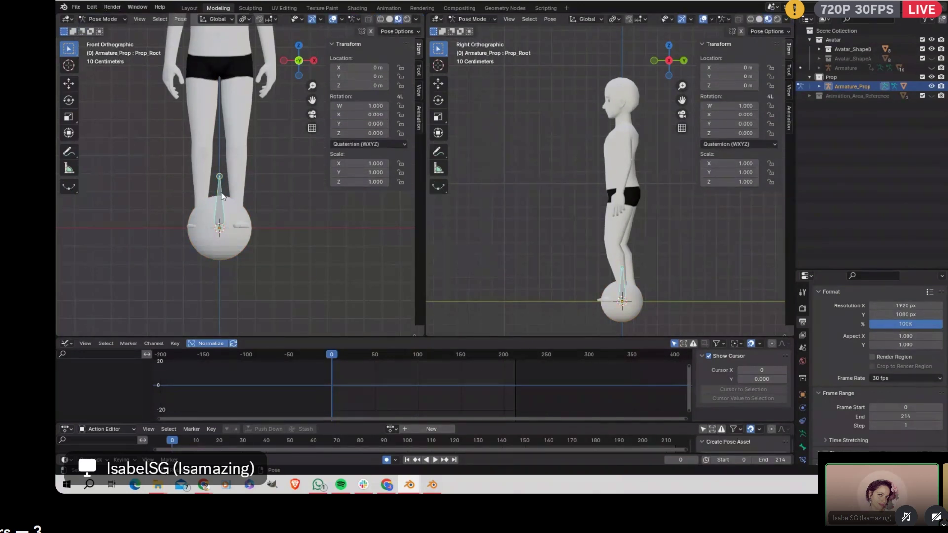
pyautogui.press('g')
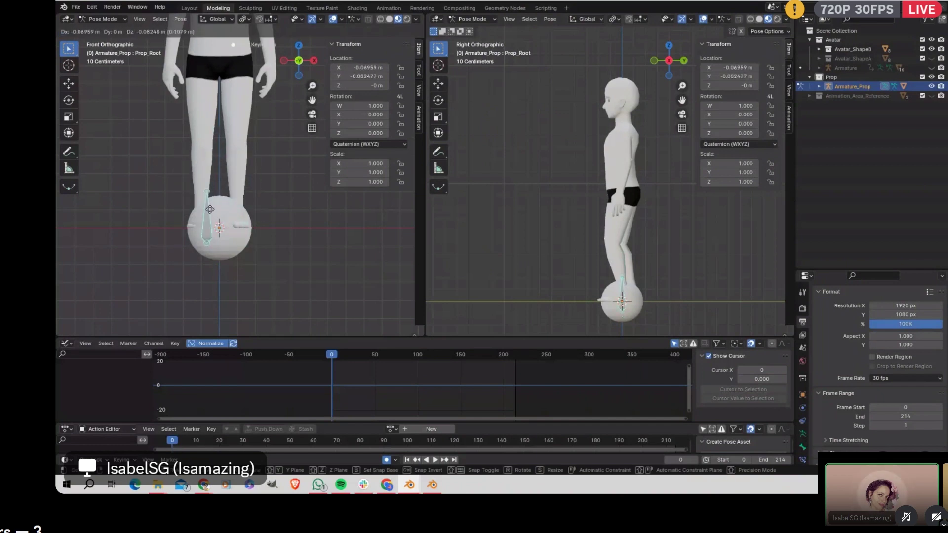
pyautogui.rightClick(223, 197)
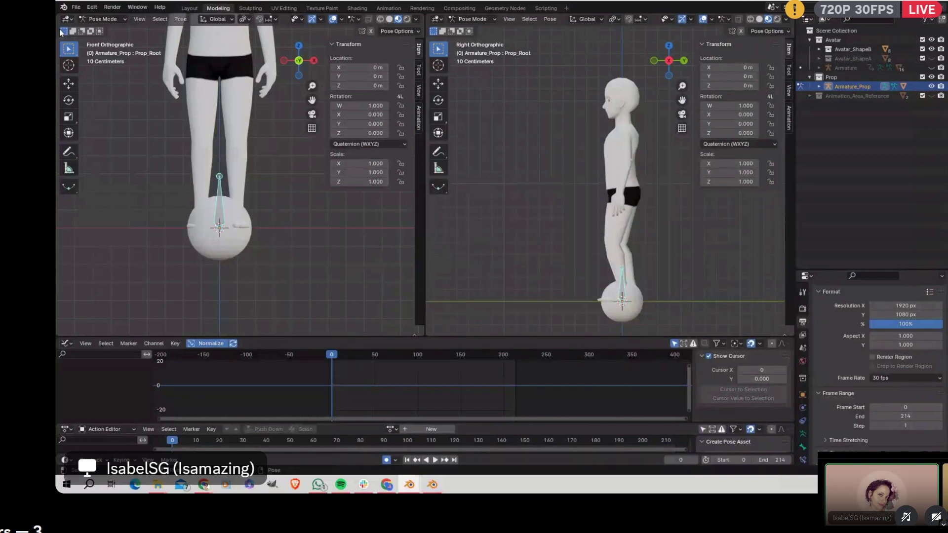
pyautogui.click(101, 19)
pyautogui.click(101, 29)
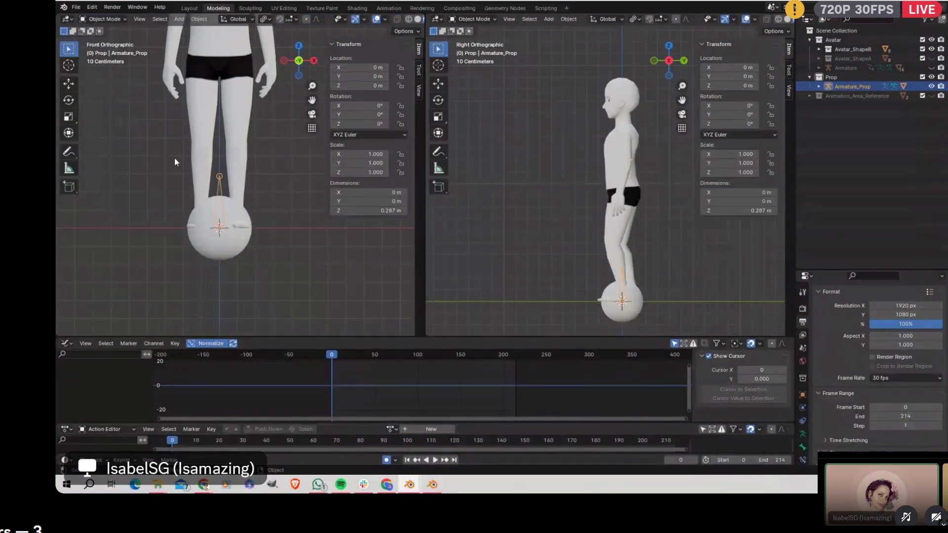
# Step: Check which Sphere vertices belong to the Prop_Root vertex group by clearing the selection in Edit Mode and selecting the group
pyautogui.click(232, 255)
pyautogui.click(109, 19)
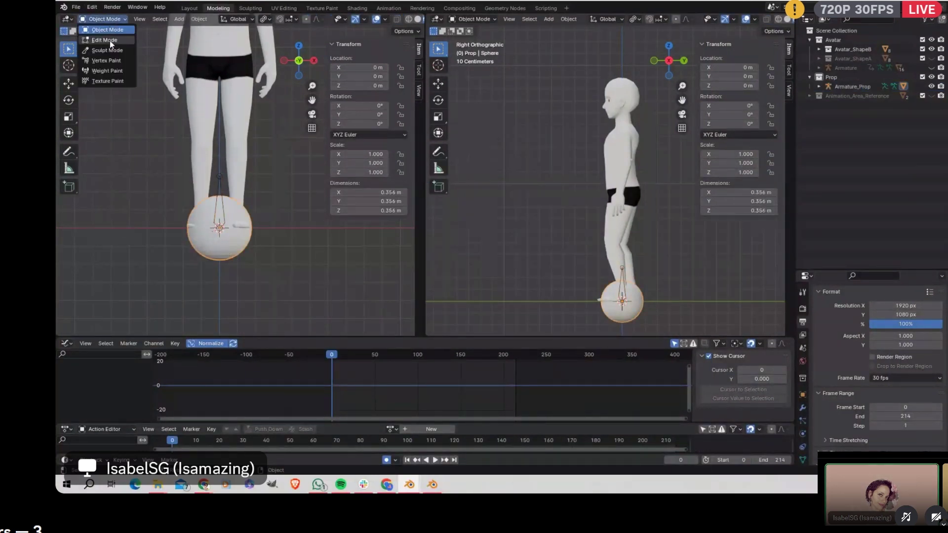
pyautogui.click(110, 42)
pyautogui.scroll(-1, 798, 418)
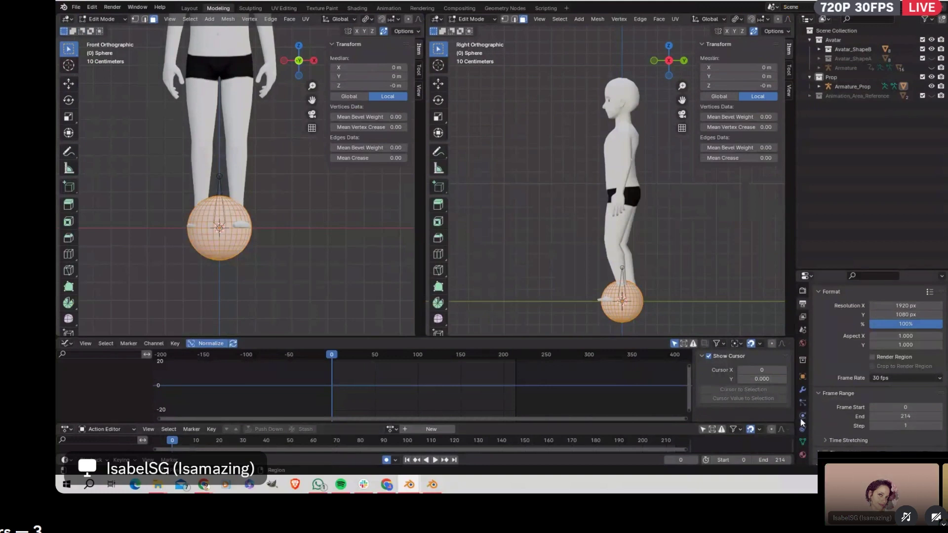
pyautogui.click(802, 442)
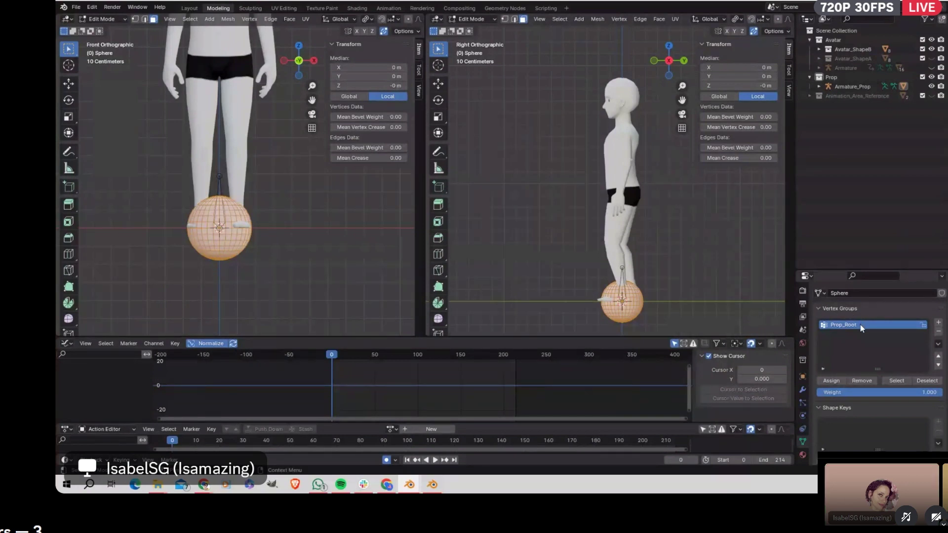
pyautogui.click(694, 254)
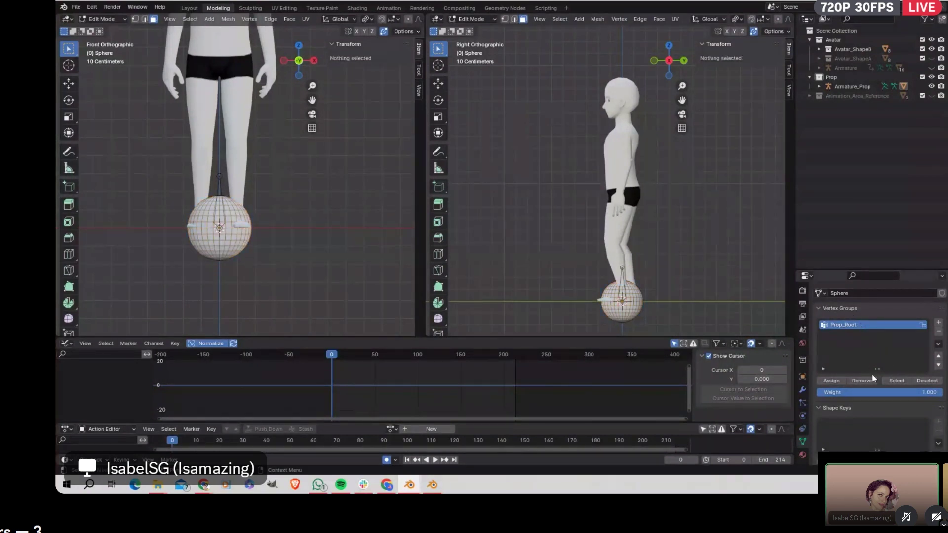
pyautogui.click(901, 381)
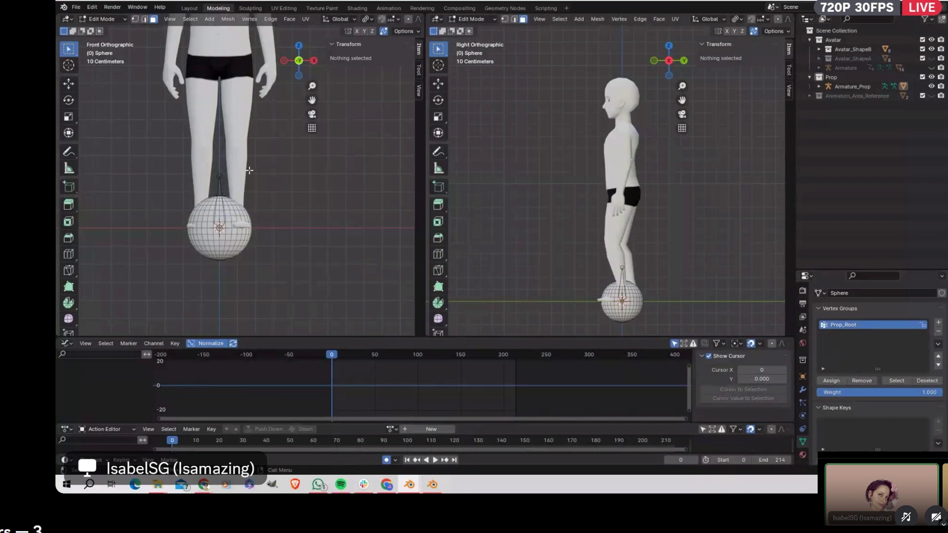
# Step: Assign all of the Sphere's vertices to the Prop_Root vertex group, check the group's selection, and return to Object Mode
pyautogui.click(134, 19)
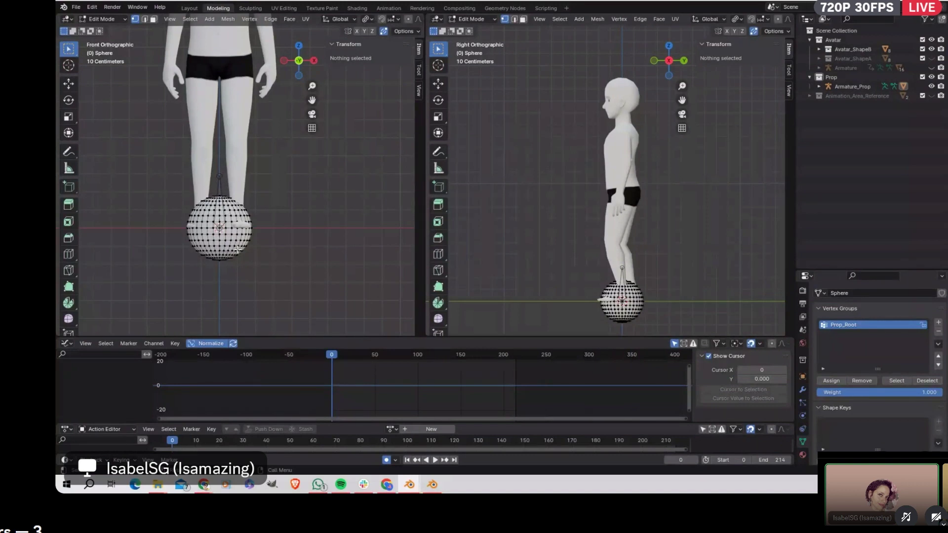
pyautogui.press('a')
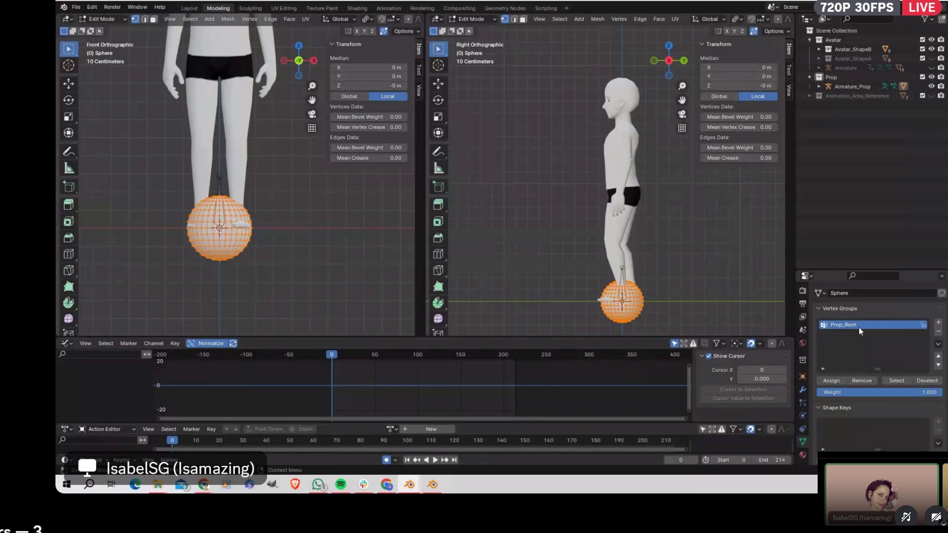
pyautogui.click(831, 380)
pyautogui.click(927, 381)
pyautogui.click(896, 381)
pyautogui.click(101, 19)
pyautogui.click(104, 29)
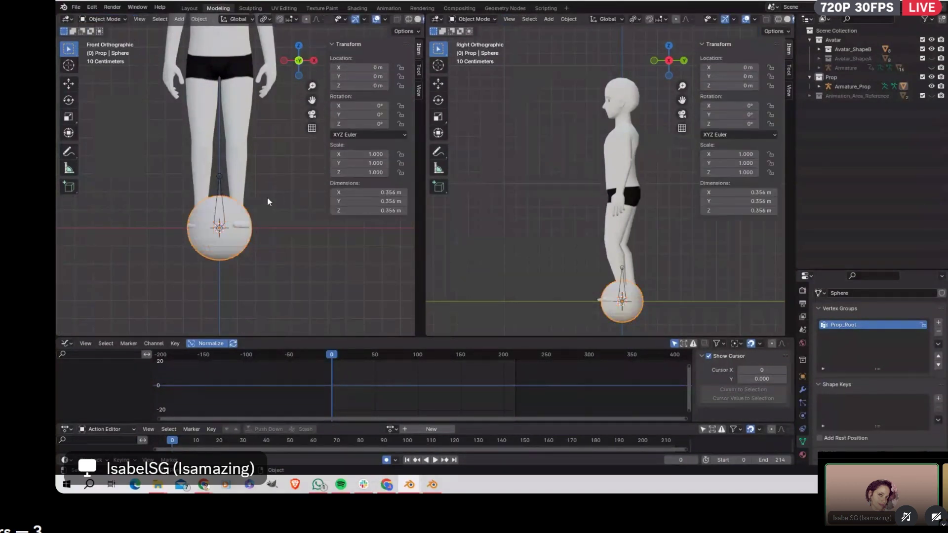
# Step: Test the Sphere's new weighting by moving Armature_Prop's root bone in Pose Mode, and cancel the move
pyautogui.click(218, 183)
pyautogui.click(105, 19)
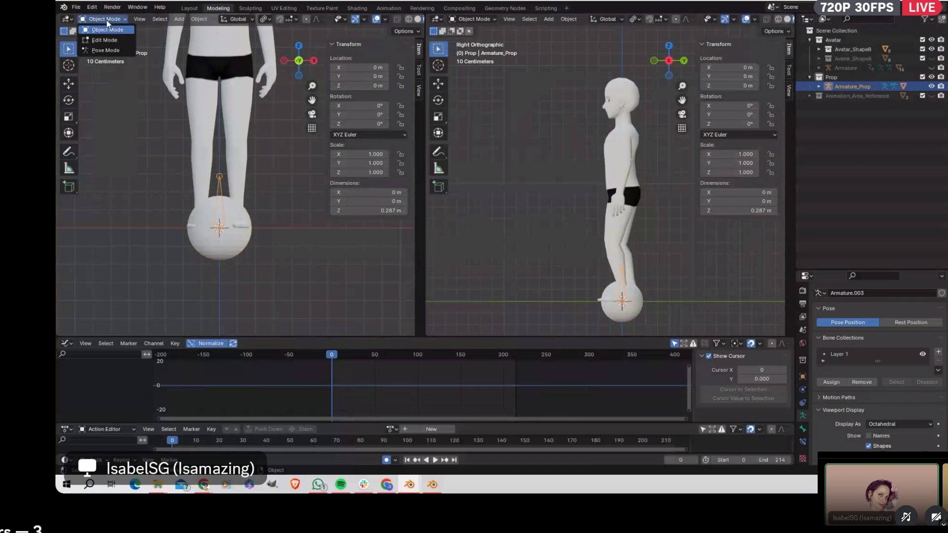
pyautogui.click(110, 51)
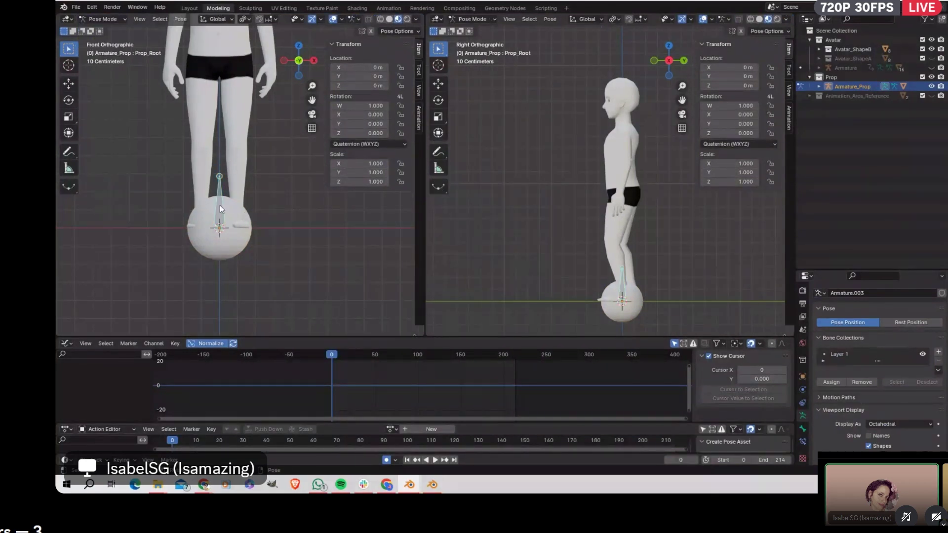
pyautogui.press('g')
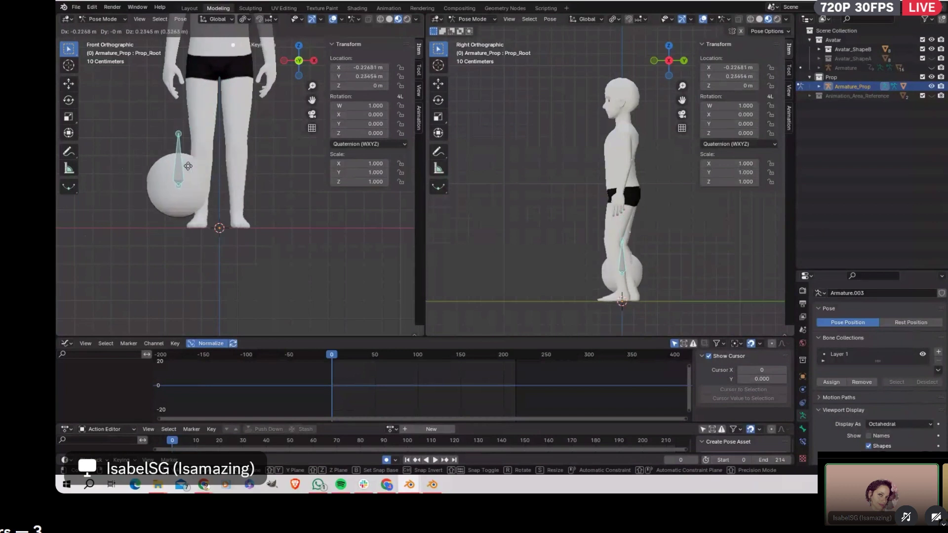
pyautogui.rightClick(199, 169)
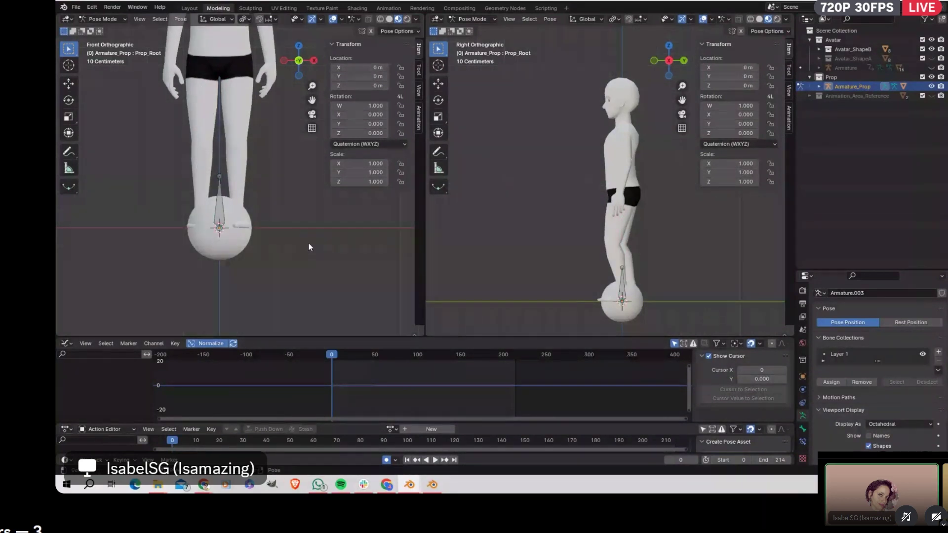
# Step: Enlarge the 3D viewports to fit the whole avatar and unhide the Armature in the Avatar collection
pyautogui.click(392, 429)
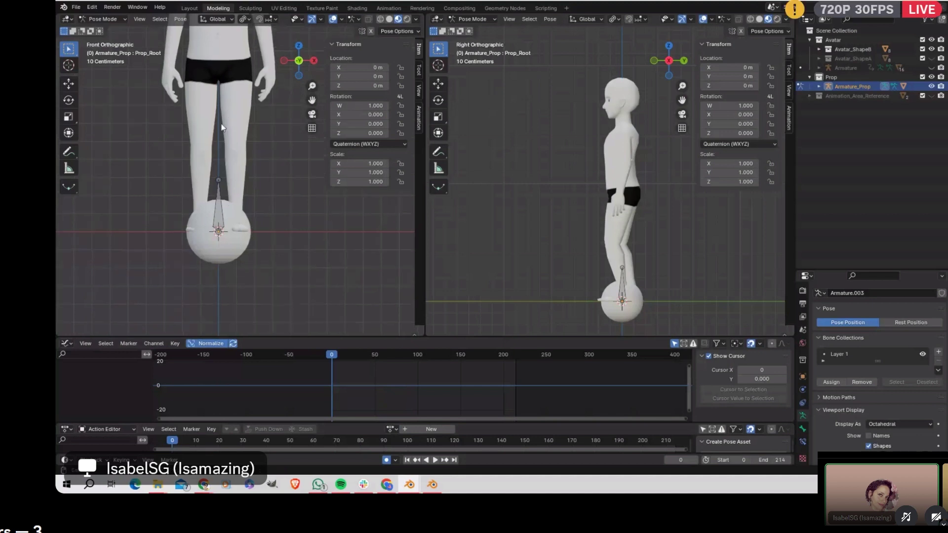
pyautogui.scroll(-2, 217, 218)
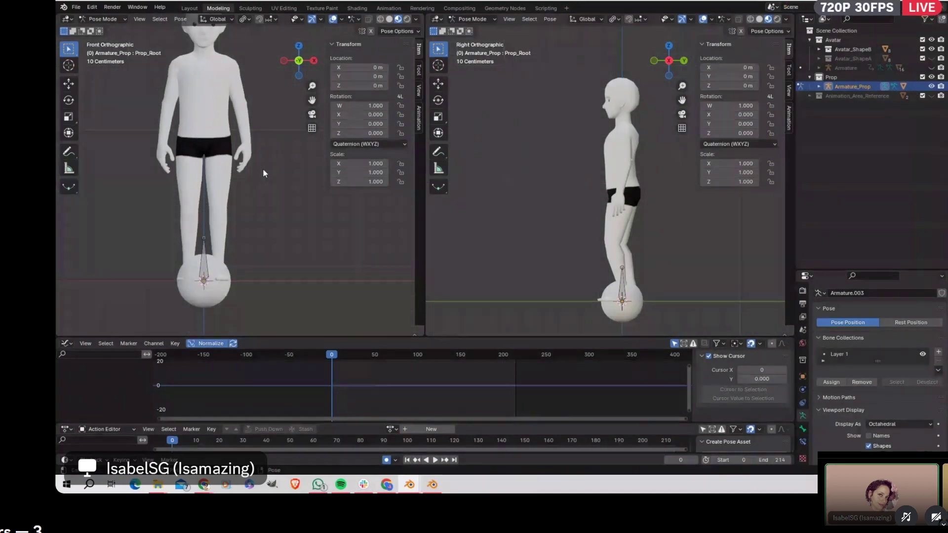
pyautogui.scroll(-3, 263, 168)
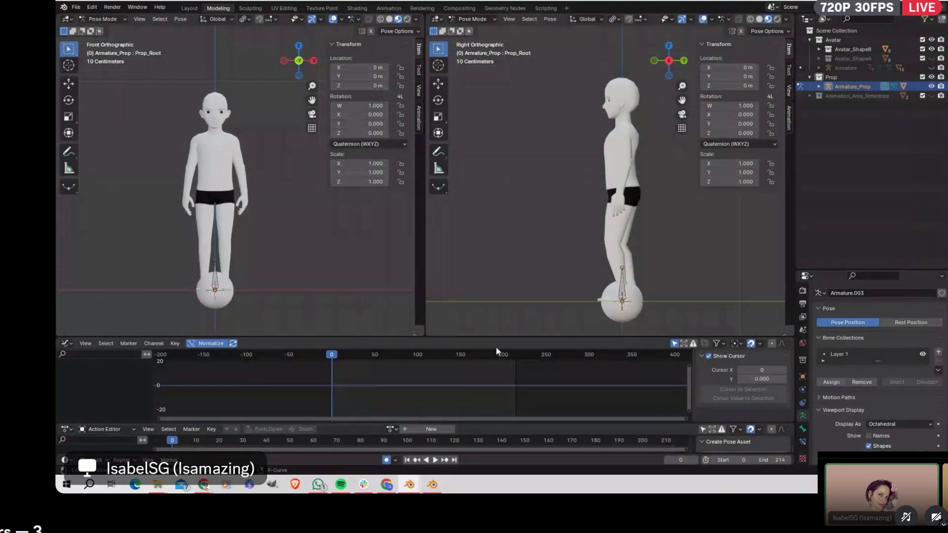
pyautogui.moveTo(481, 338); pyautogui.dragTo(477, 359)
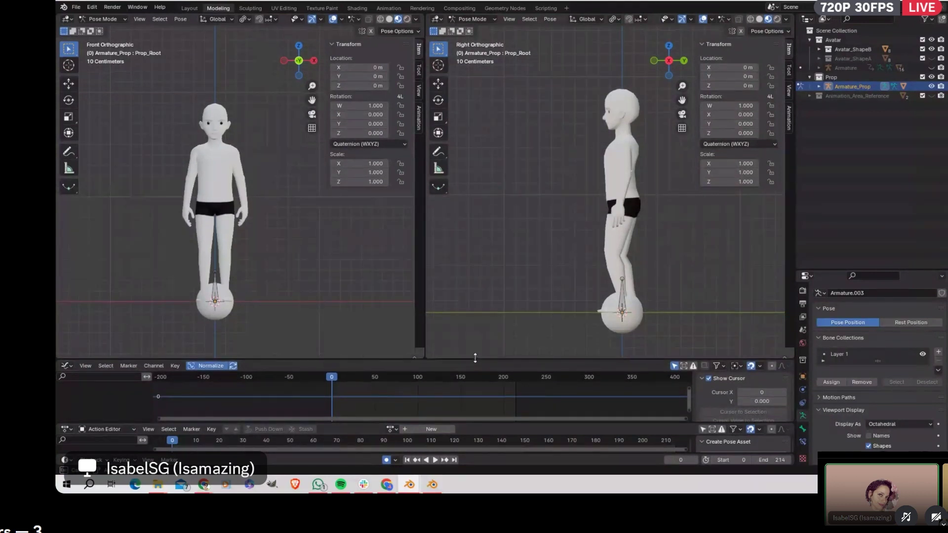
pyautogui.click(932, 67)
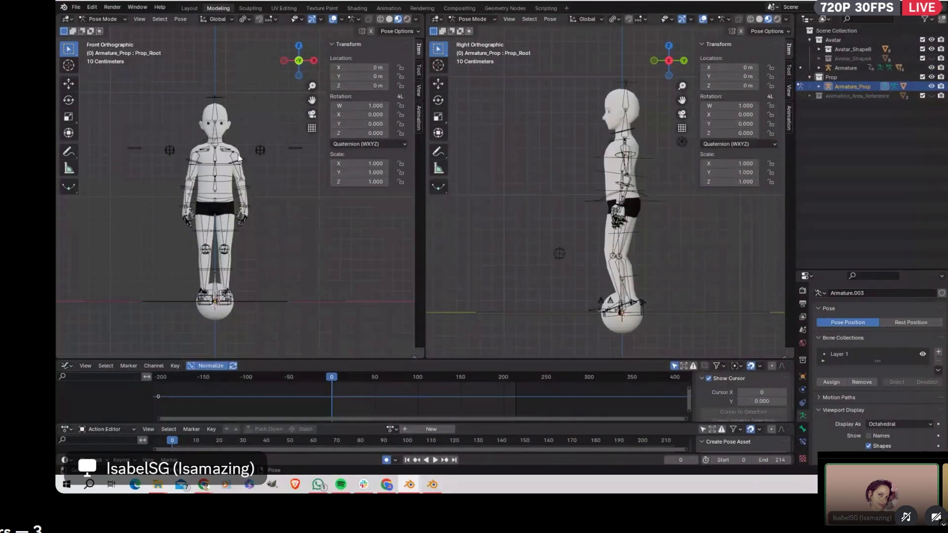
# Step: Inspect the avatar Armature's current action from Object Mode and put Armature_Prop back in Pose Mode
pyautogui.click(103, 19)
pyautogui.click(102, 28)
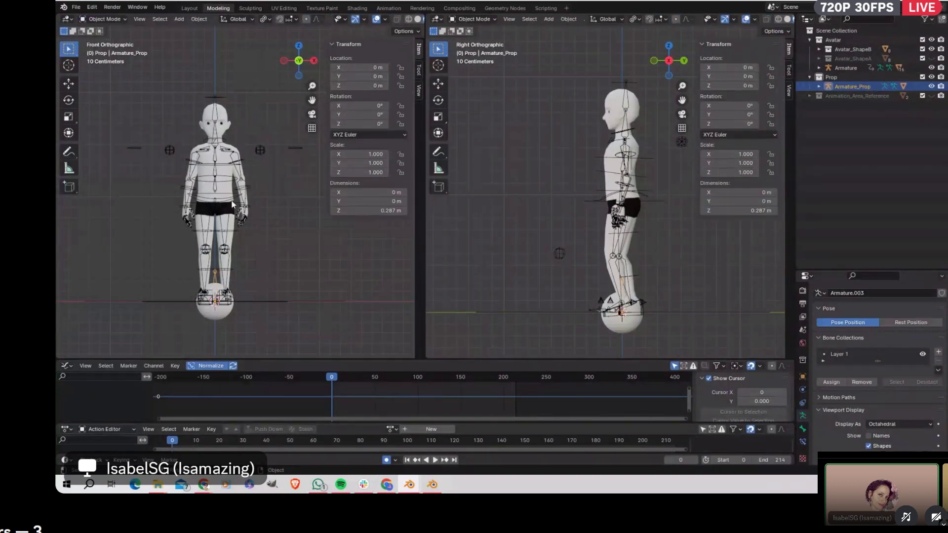
pyautogui.click(242, 158)
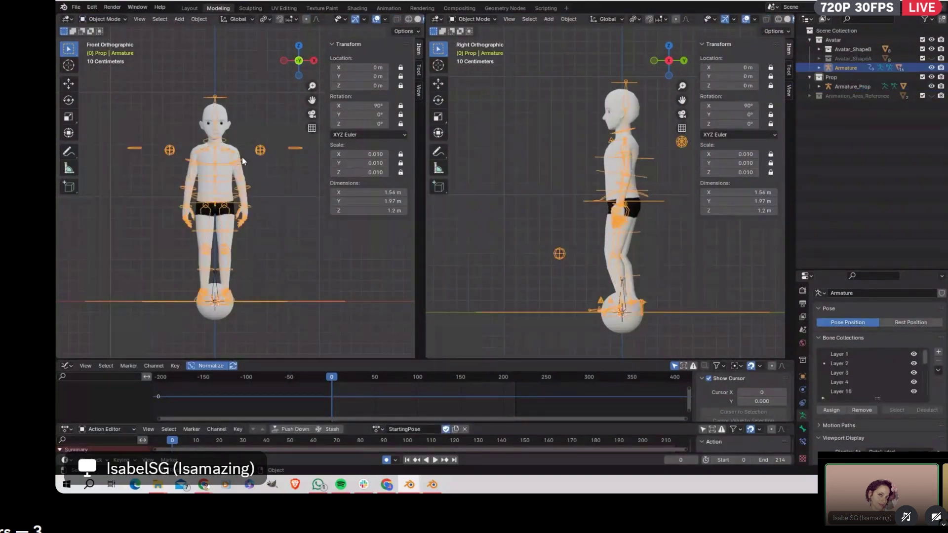
pyautogui.click(215, 287)
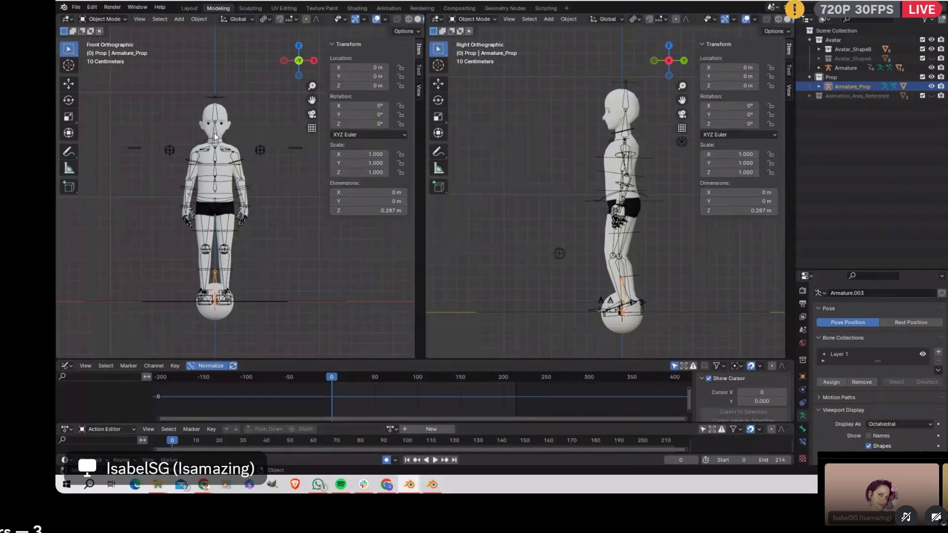
pyautogui.click(110, 20)
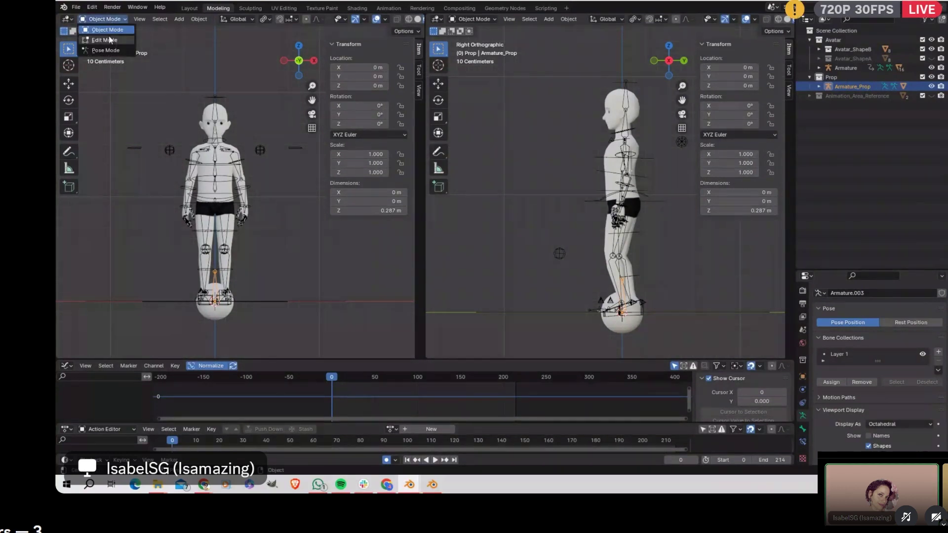
pyautogui.click(116, 53)
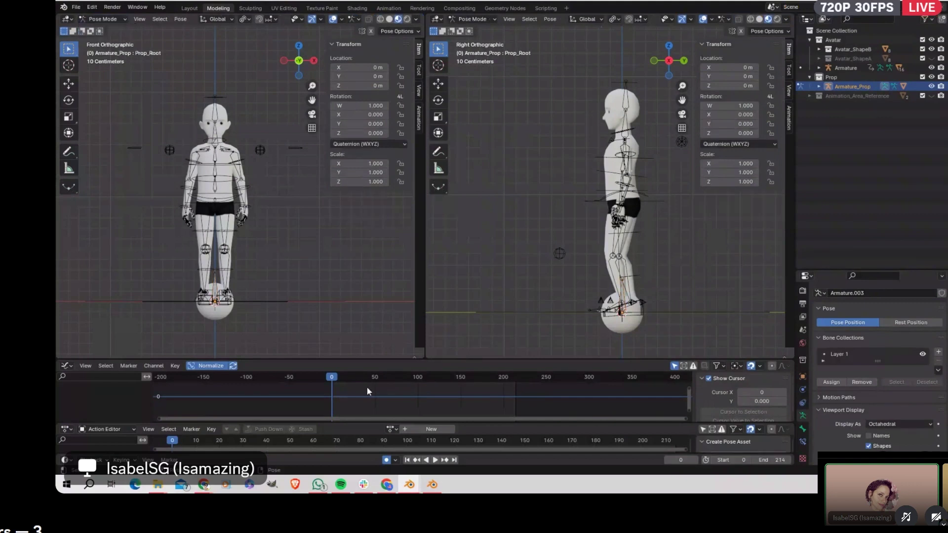
# Step: Try the StartingPose action on Armature_Prop, select the Prop_Root bone, and unlink the action again
pyautogui.click(393, 428)
pyautogui.click(414, 329)
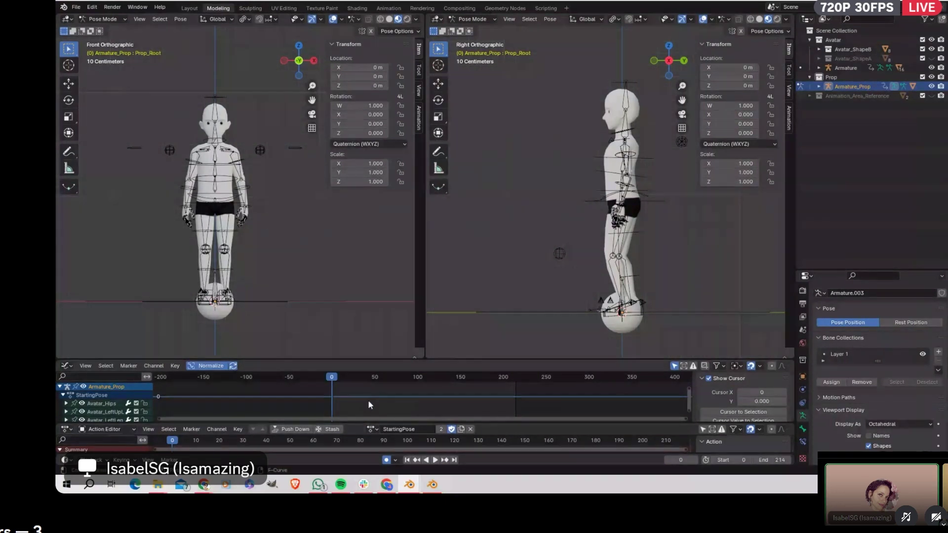
pyautogui.click(372, 429)
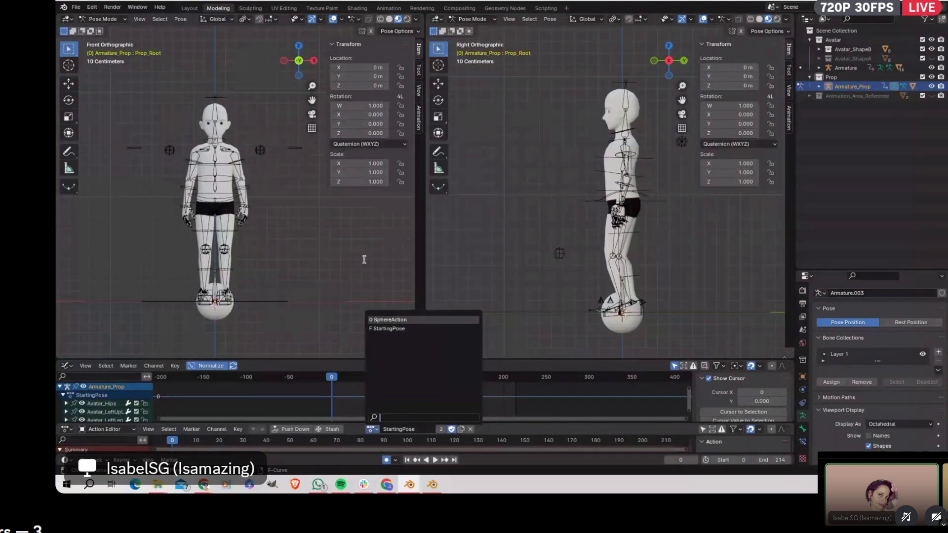
pyautogui.click(214, 283)
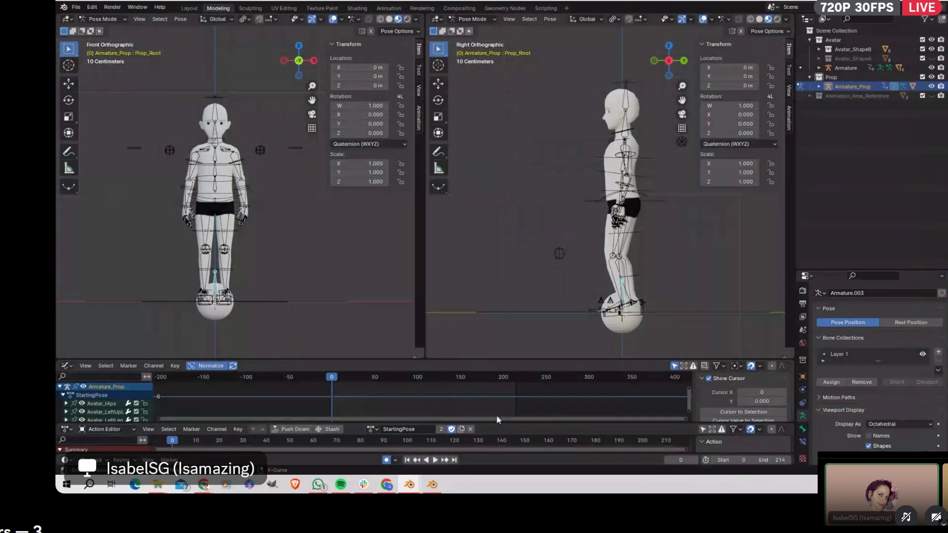
pyautogui.click(470, 429)
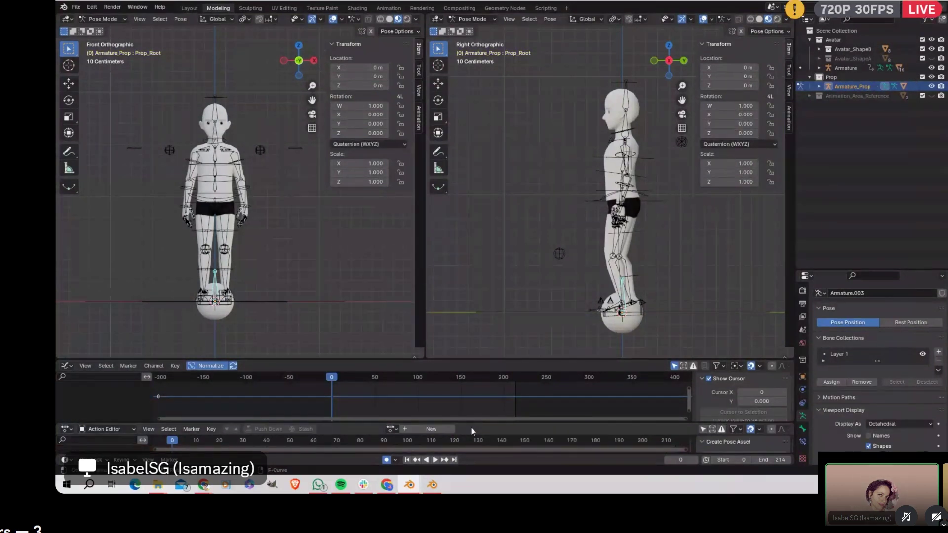
# Step: Create a new action for Armature_Prop with a fake user, name it Ball_Prop, and display the list of available actions
pyautogui.click(427, 430)
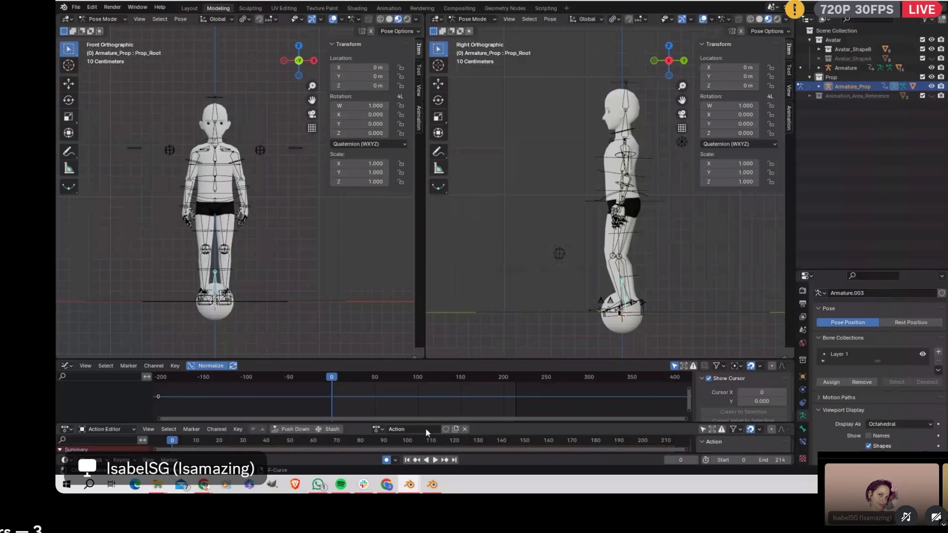
pyautogui.click(446, 429)
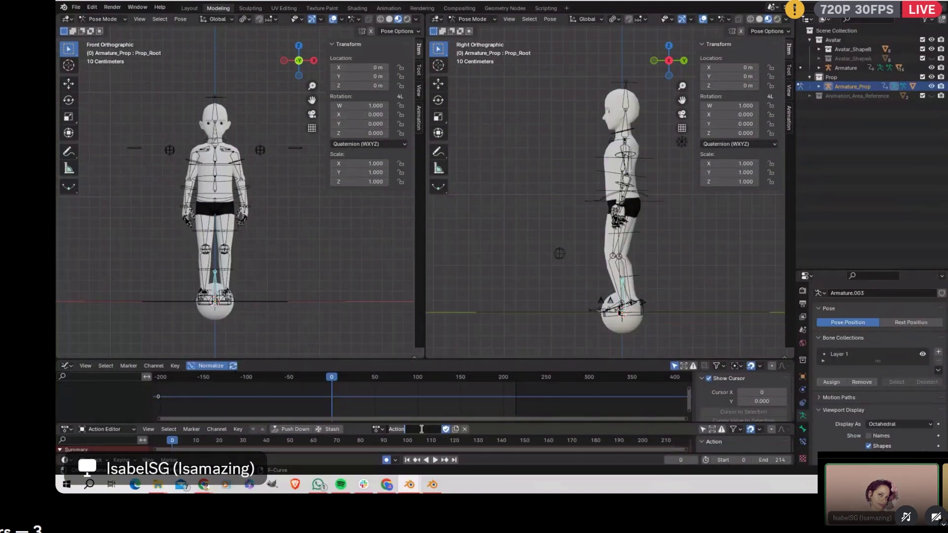
pyautogui.write('Ball_Prop')
pyautogui.click(385, 428)
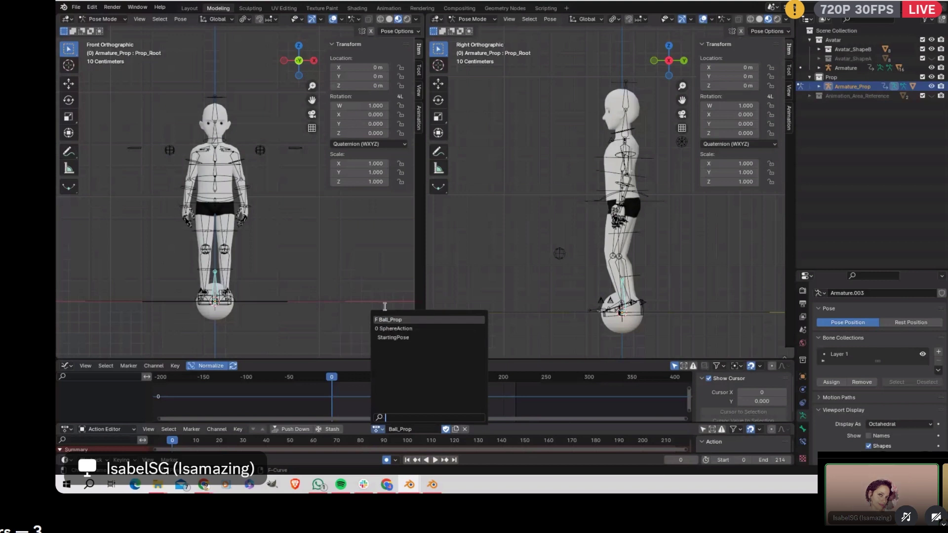
# Step: Keep Ball_Prop as Armature_Prop's action, keyframe the Prop_Root bone at frame 0, and enlarge the Action Editor
pyautogui.click(400, 319)
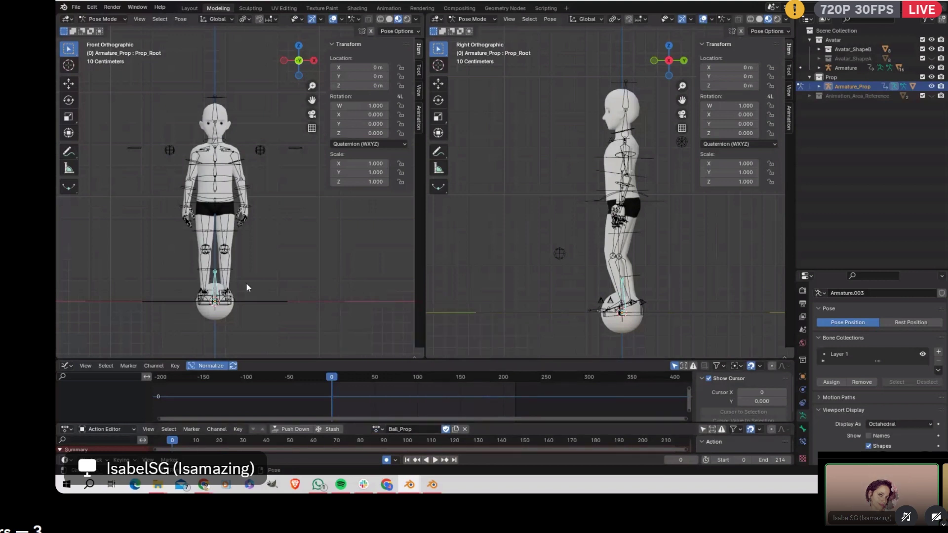
pyautogui.press('i')
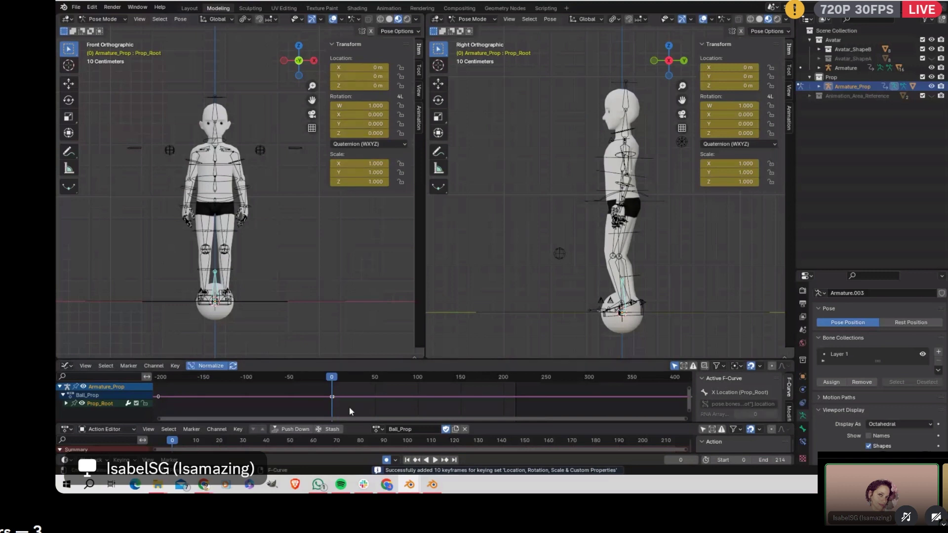
pyautogui.moveTo(357, 421); pyautogui.dragTo(353, 411)
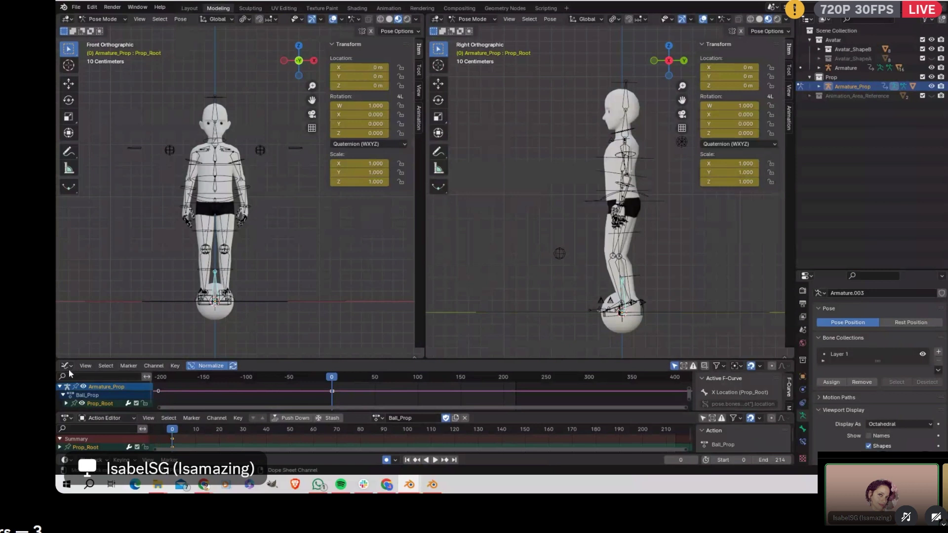
pyautogui.moveTo(308, 359); pyautogui.dragTo(274, 359)
# Step: Select the avatar's Armature in Object Mode and switch it to Pose Mode
pyautogui.click(112, 20)
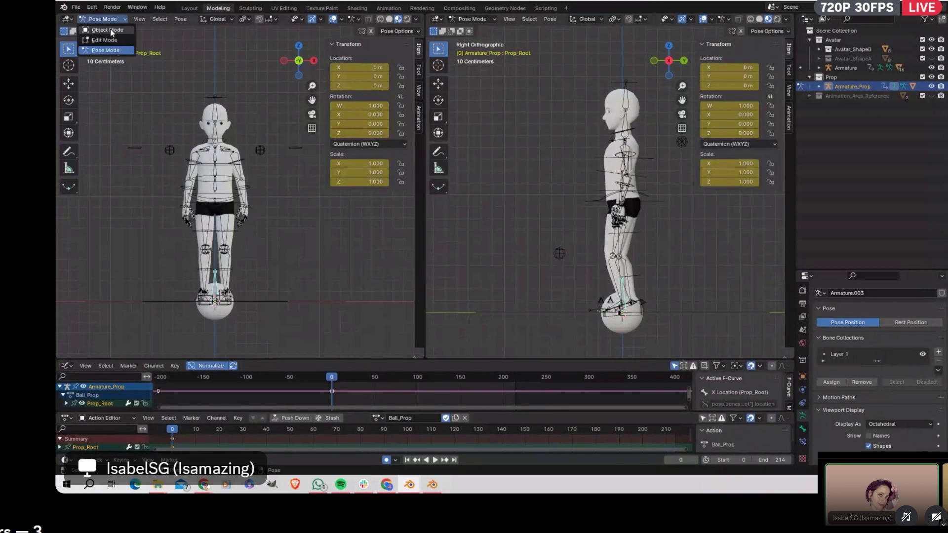
pyautogui.click(110, 29)
pyautogui.click(233, 161)
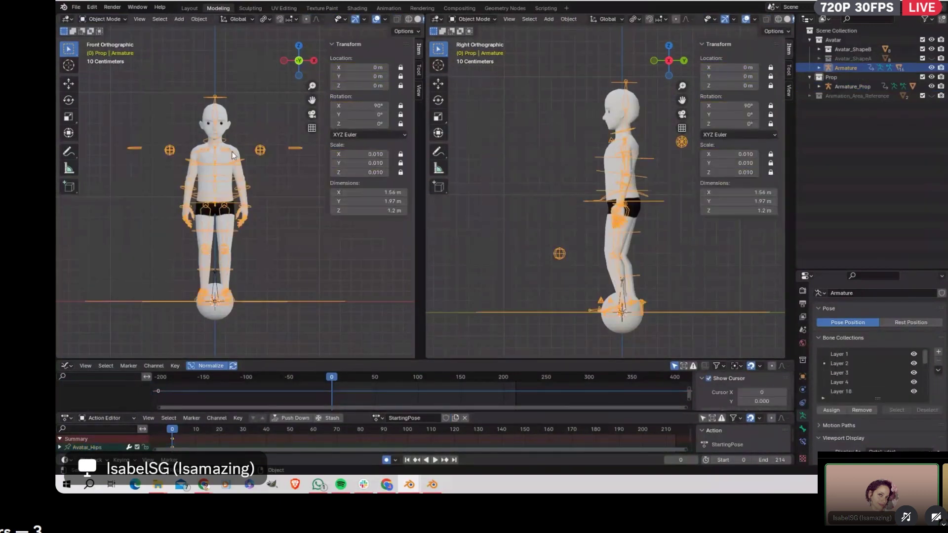
pyautogui.click(376, 418)
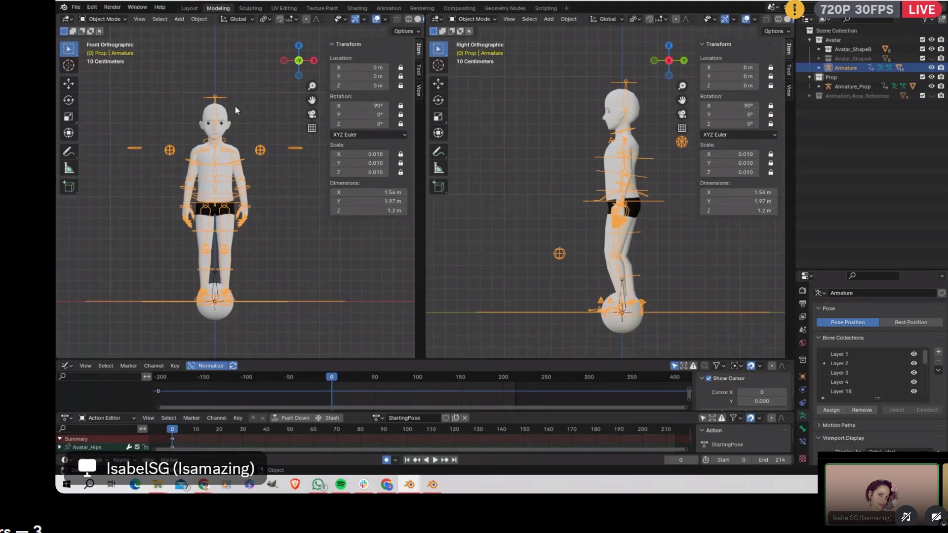
pyautogui.click(109, 22)
pyautogui.click(110, 49)
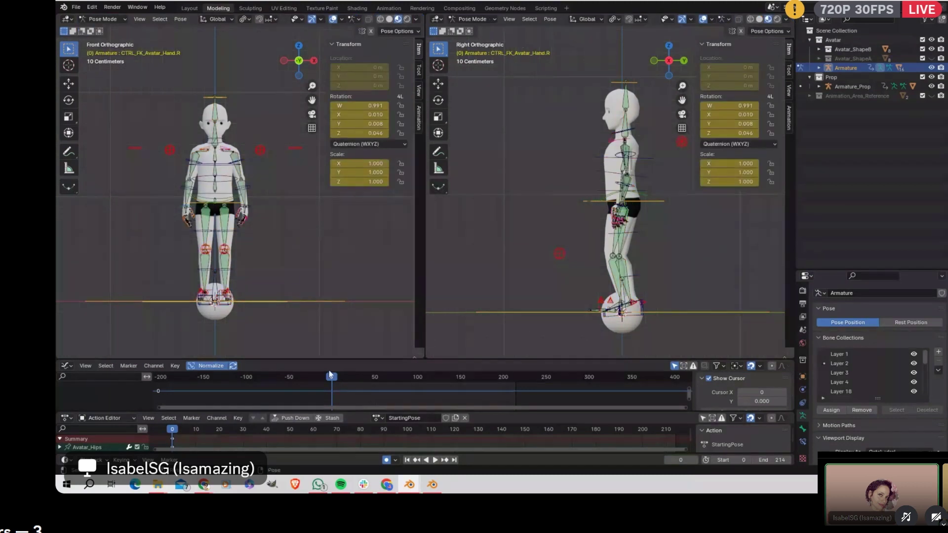
# Step: Rename the avatar's StartingPose action Ball_Avatar with a fake user and keyframe all of the avatar's bones at frame 0
pyautogui.click(445, 418)
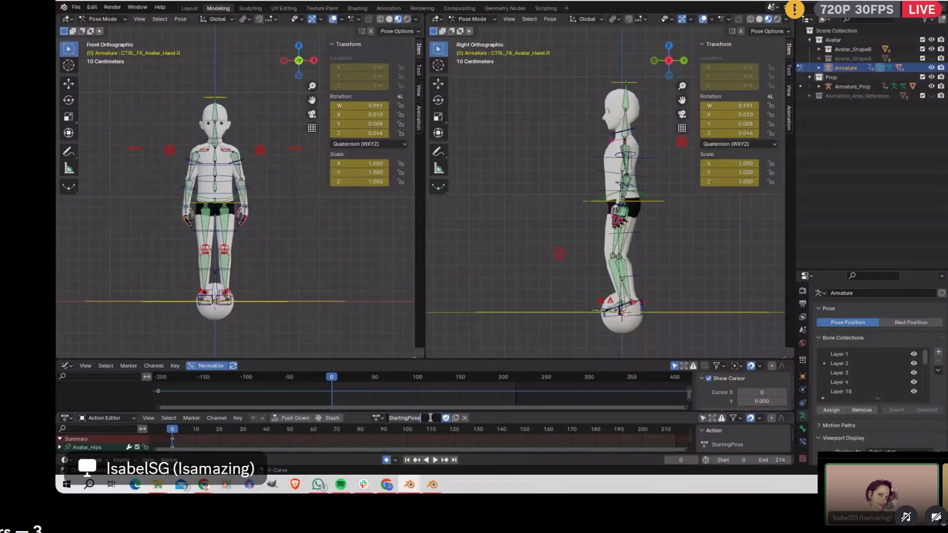
pyautogui.write('Ball_Avatar')
pyautogui.press('Return')
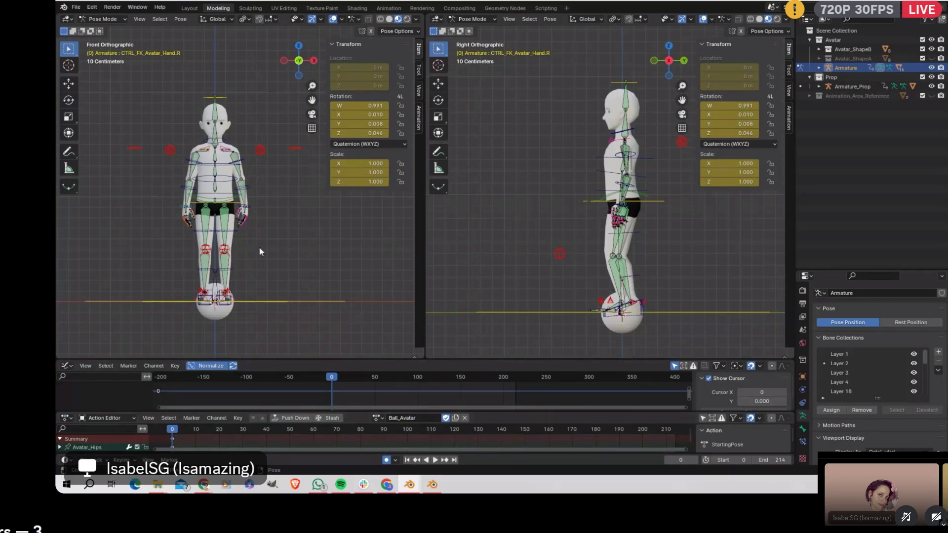
pyautogui.press('a')
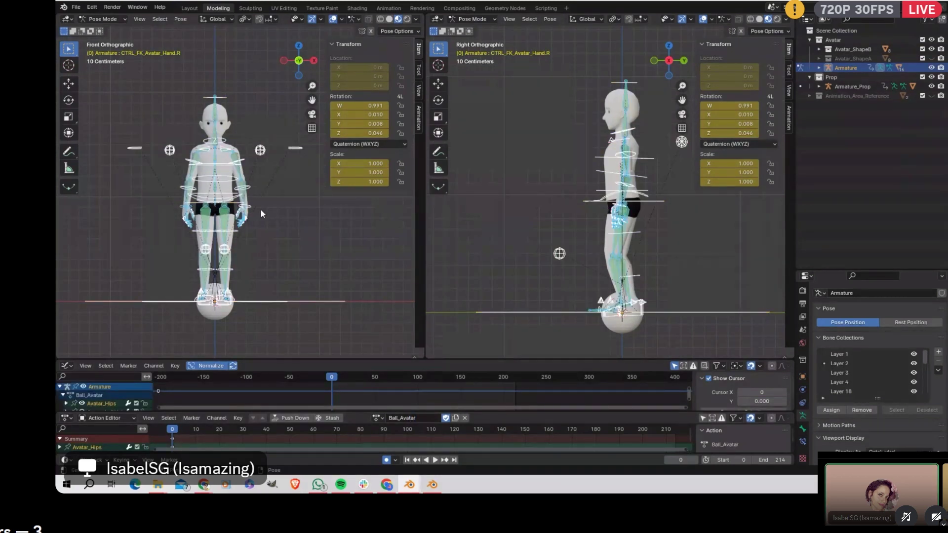
pyautogui.press('i')
# Step: Rotate the avatar's CTRL_FK_Avatar_Arm.L bone about -77° in the front view to raise the arm sideways
pyautogui.click(242, 161)
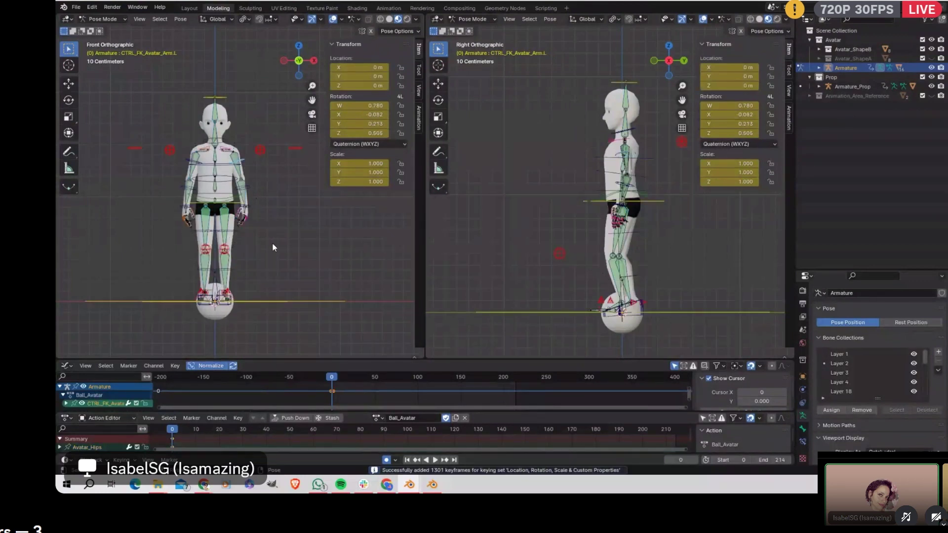
pyautogui.press('r')
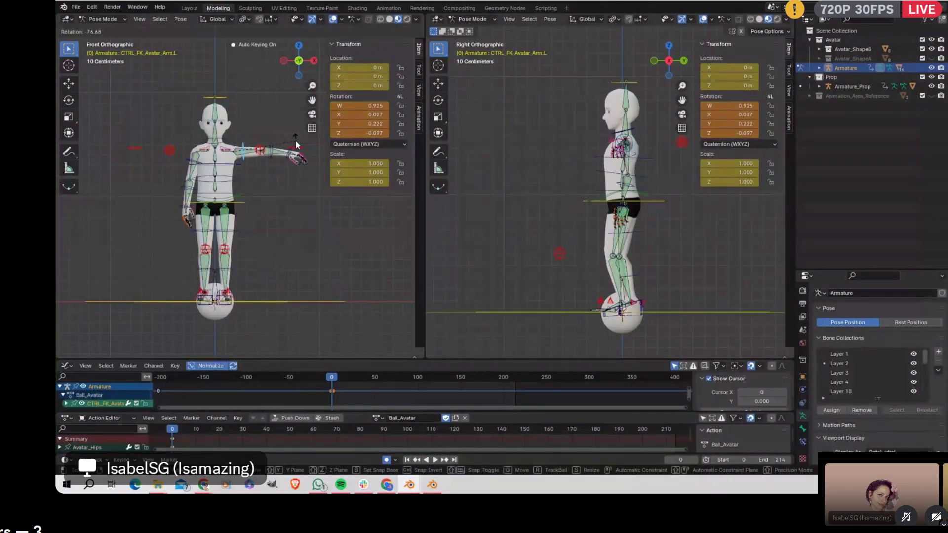
pyautogui.click(299, 153)
# Step: Twist the CTRL_FK_Avatar_Hand.L bone around its local Y axis to turn the palm upward
pyautogui.click(291, 158)
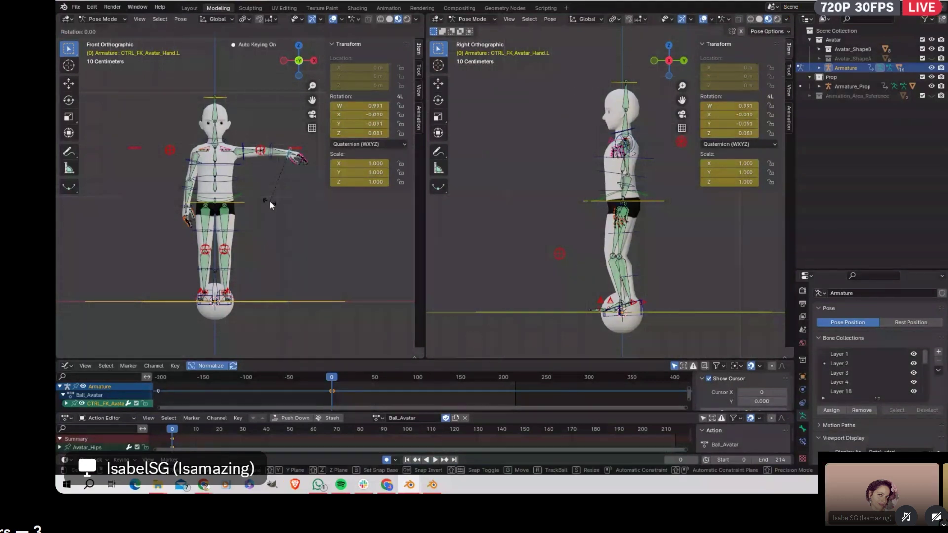
pyautogui.press('r')
pyautogui.press('y')
pyautogui.press('y')
pyautogui.click(257, 106)
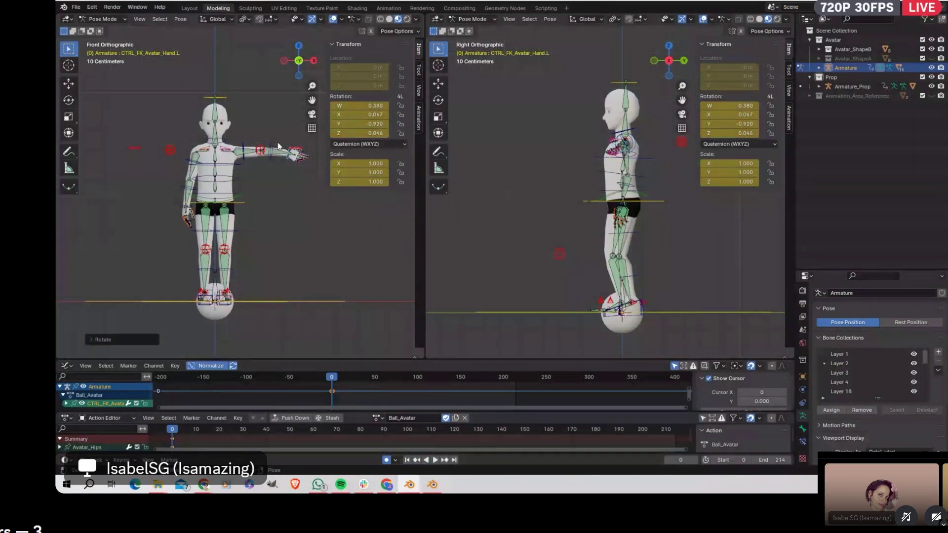
pyautogui.click(276, 150)
pyautogui.press('r')
pyautogui.press('x')
pyautogui.press('x')
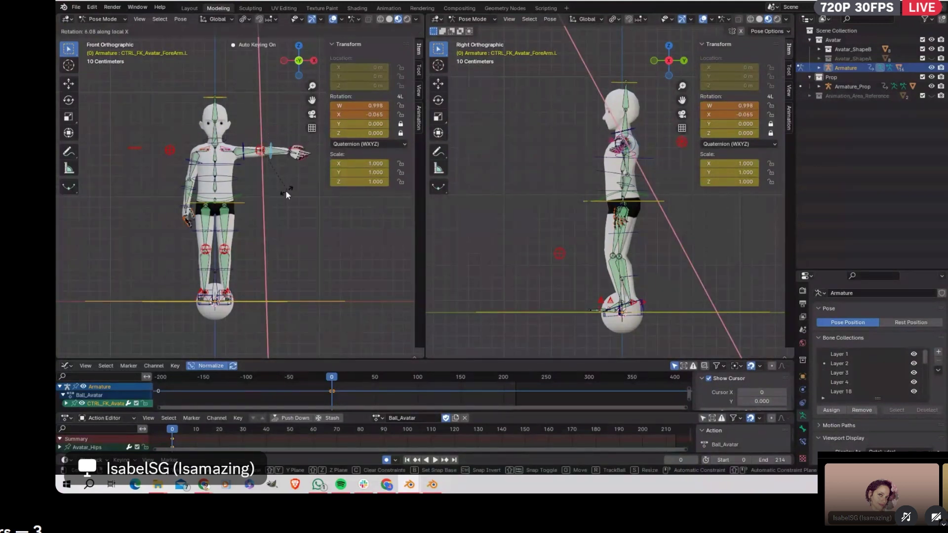
pyautogui.rightClick(241, 154)
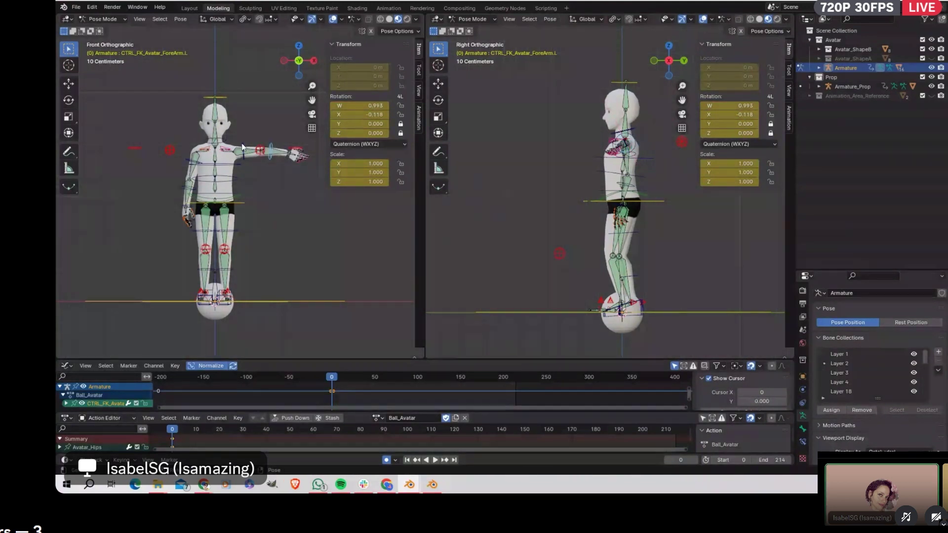
# Step: Select the avatar's CTRL_FK_Avatar_Arm.L bone
pyautogui.click(243, 146)
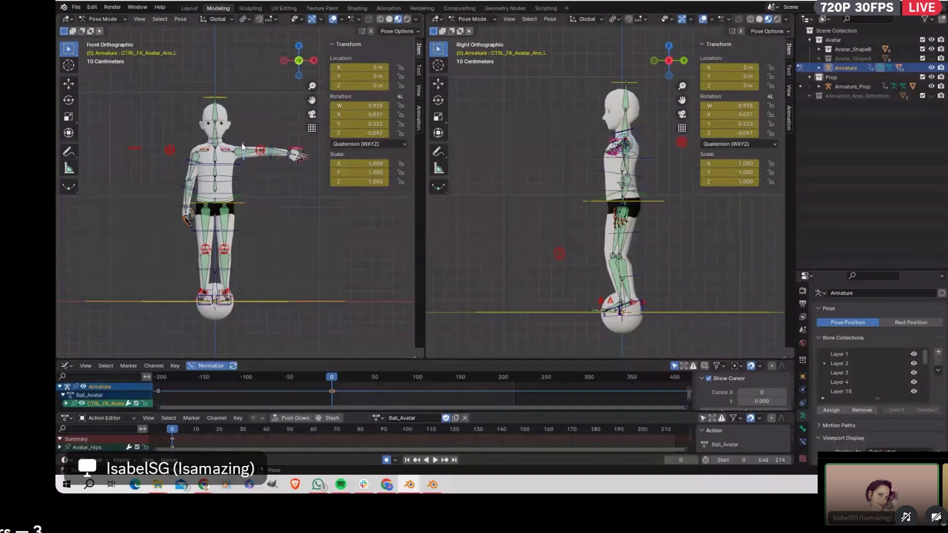
# Step: Bend the avatar's left elbow by rotating the left forearm FK control about its local X axis
pyautogui.click(274, 162)
pyautogui.click(271, 164)
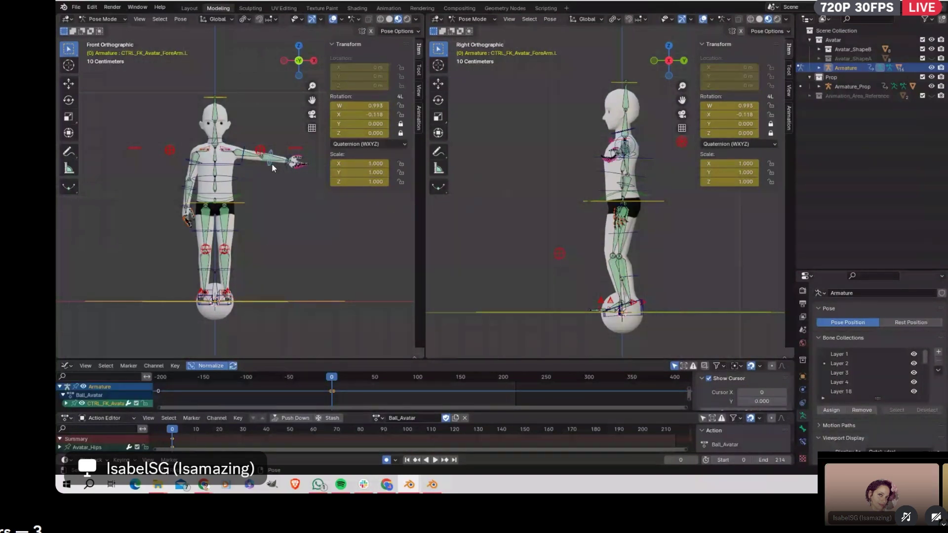
pyautogui.press('r')
pyautogui.press('x')
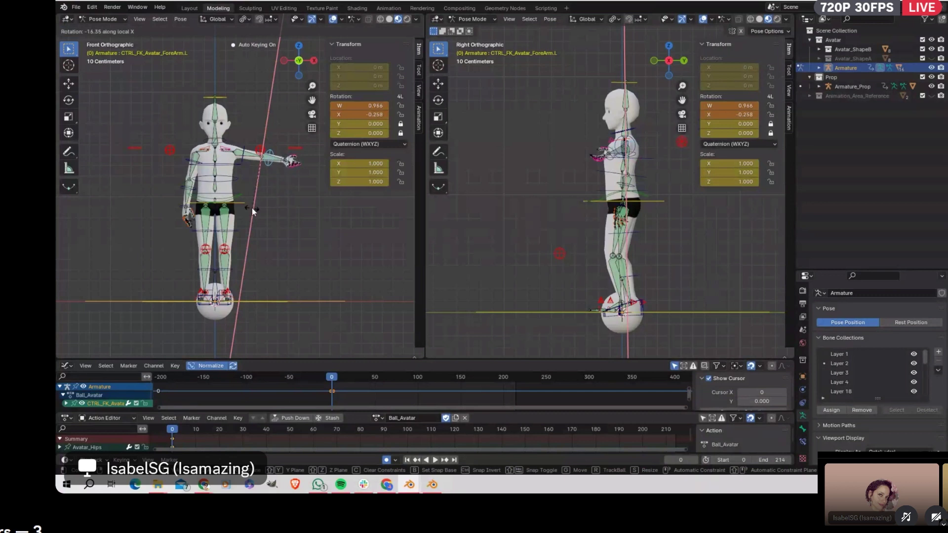
pyautogui.click(245, 158)
# Step: Clear the left upper arm FK control's rotation and twist it about local Y to about W 0.70, Y -0.71, raising the forearm
pyautogui.click(245, 157)
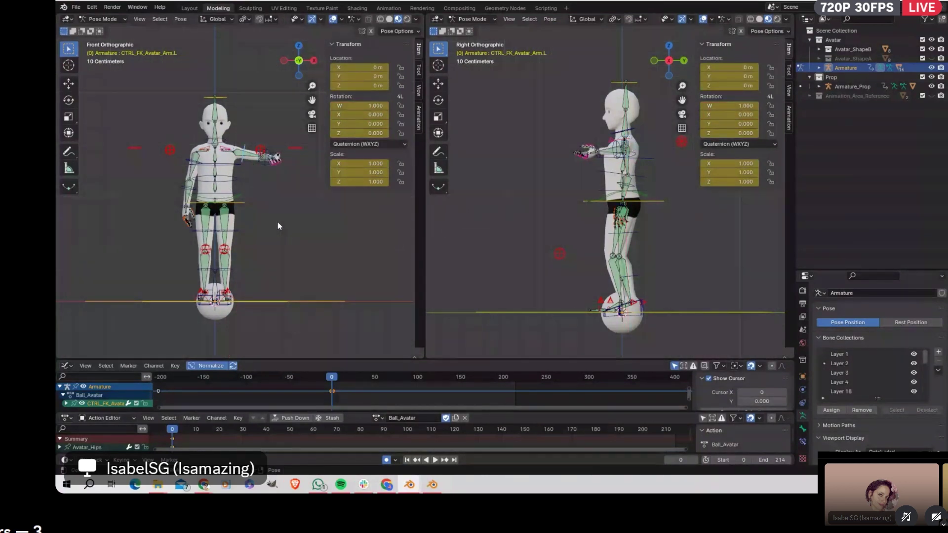
pyautogui.press('r')
pyautogui.press('y')
pyautogui.press('y')
pyautogui.click(287, 137)
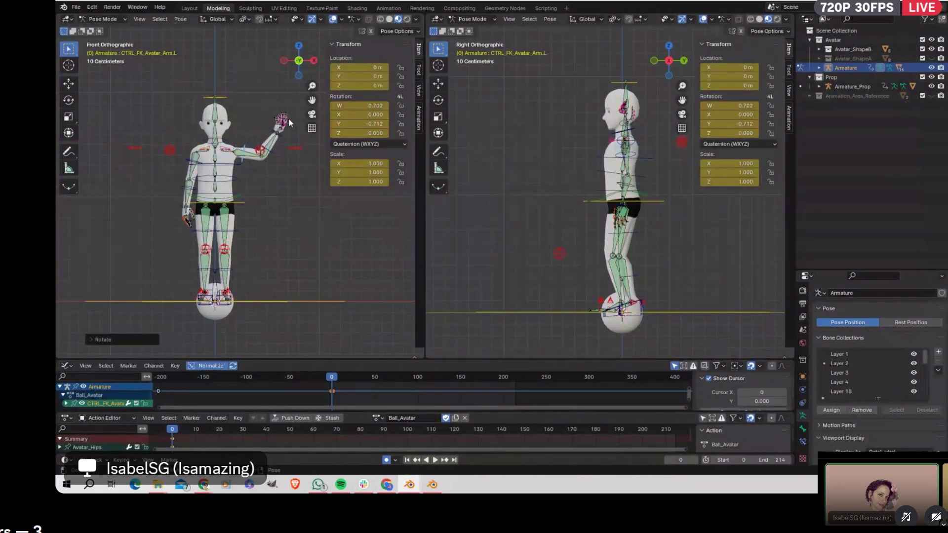
# Step: Rotate the left hand FK control about -34° around its local Y axis
pyautogui.click(285, 135)
pyautogui.press('r')
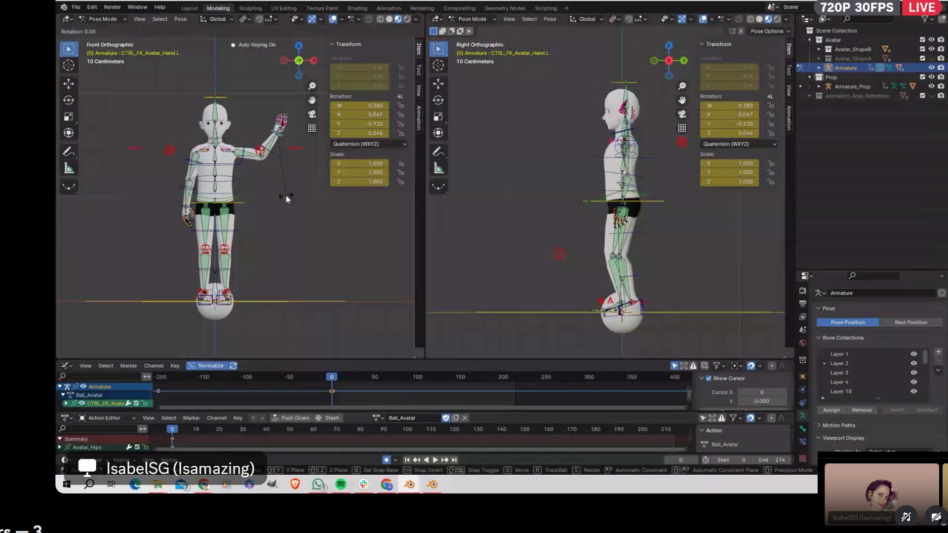
pyautogui.press('y')
pyautogui.press('y')
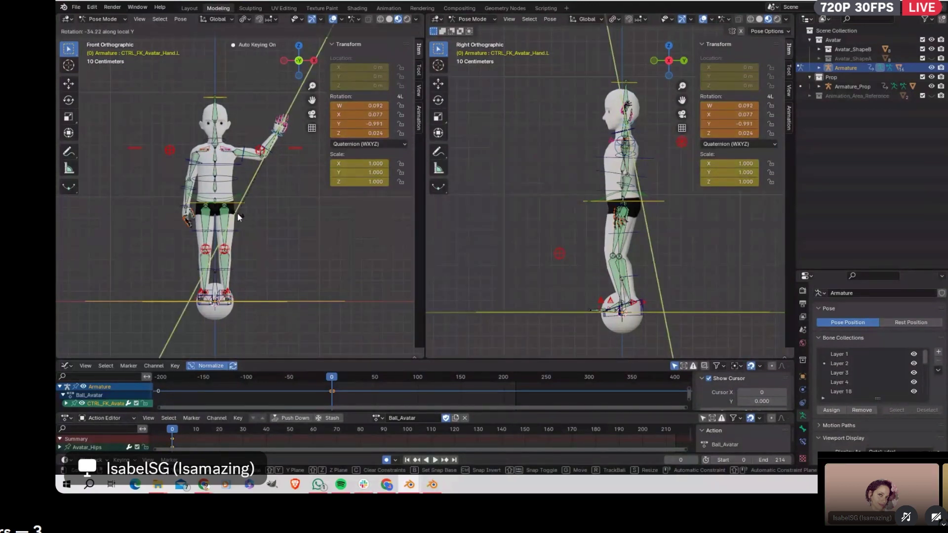
pyautogui.click(237, 213)
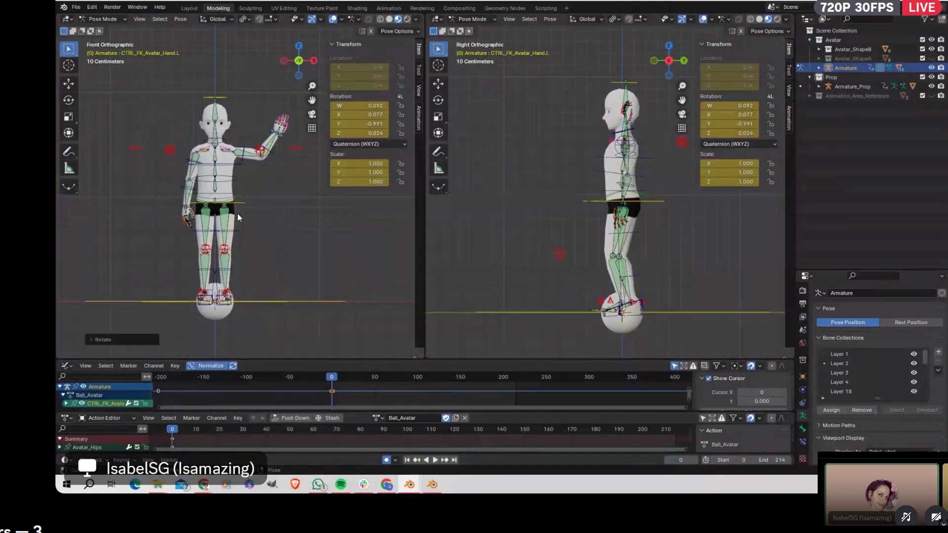
# Step: Twist the raised left hand control further about local Y, to a rotation of about W 0.91, Y -0.41
pyautogui.click(279, 134)
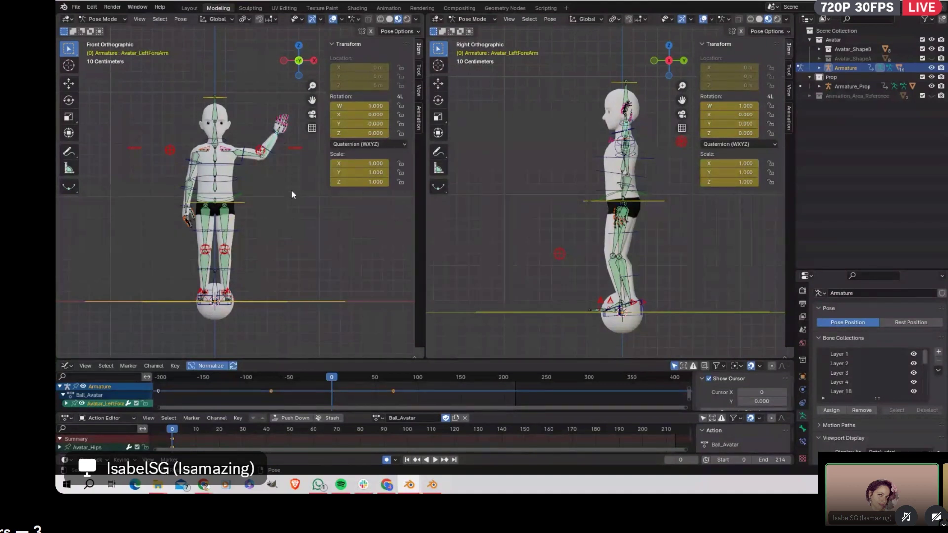
pyautogui.click(280, 135)
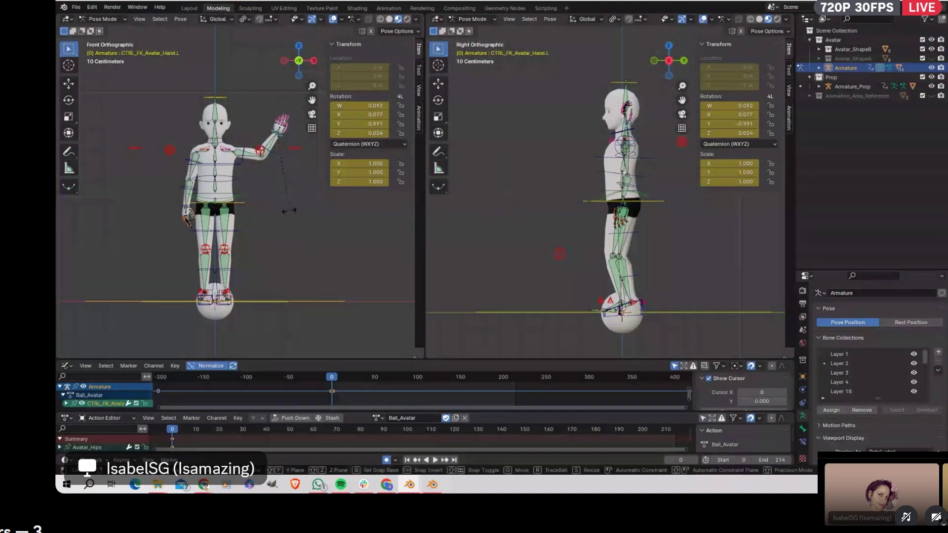
pyautogui.press('r')
pyautogui.press('y')
pyautogui.press('y')
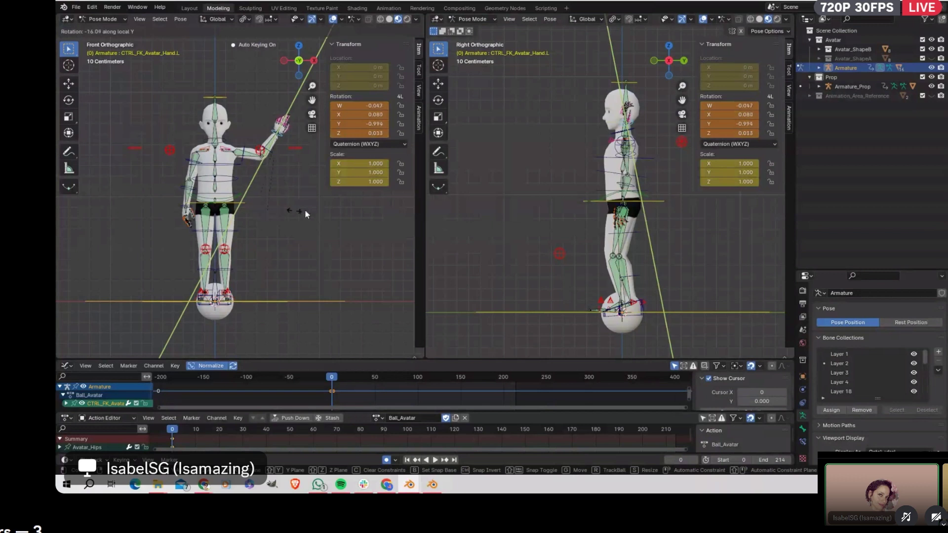
pyautogui.click(310, 112)
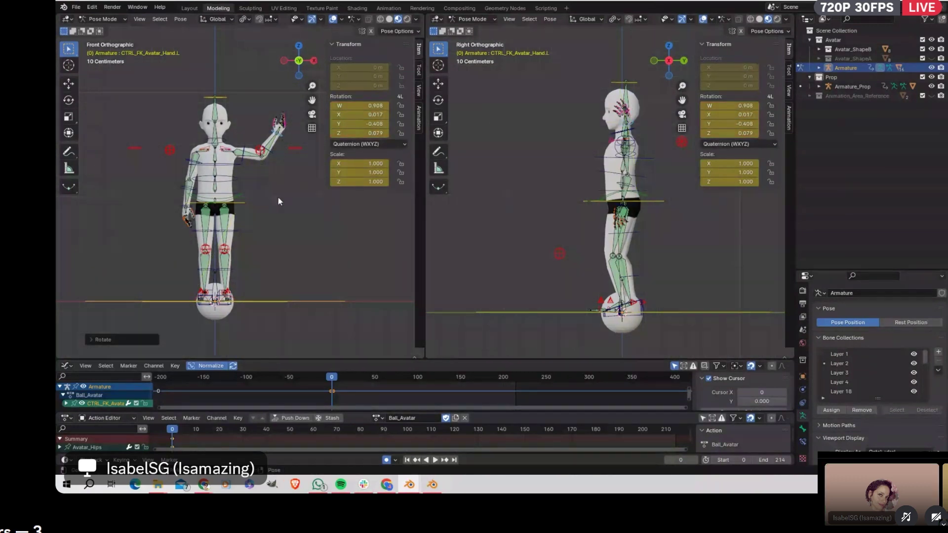
# Step: At frame 10, rotate the left upper arm FK control down towards the avatar's side
pyautogui.click(245, 149)
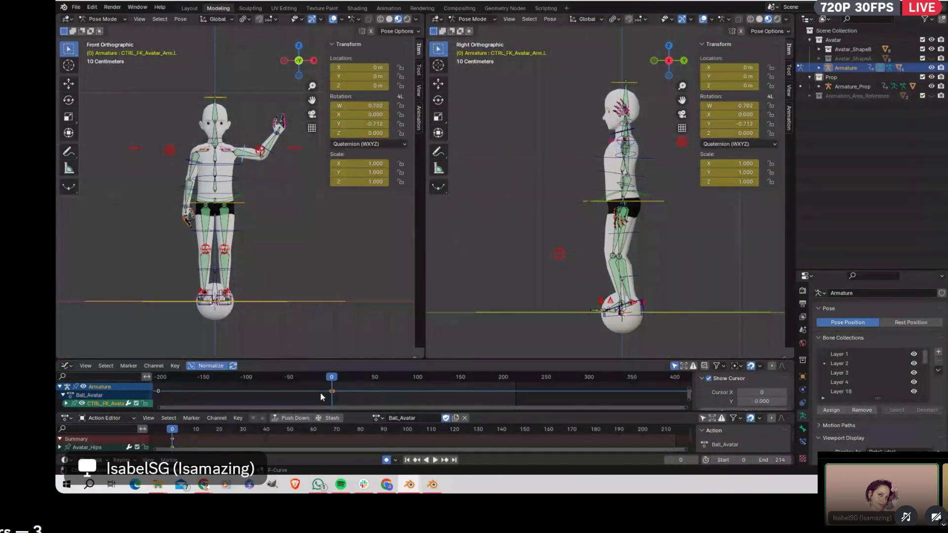
pyautogui.press('space')
pyautogui.press('space')
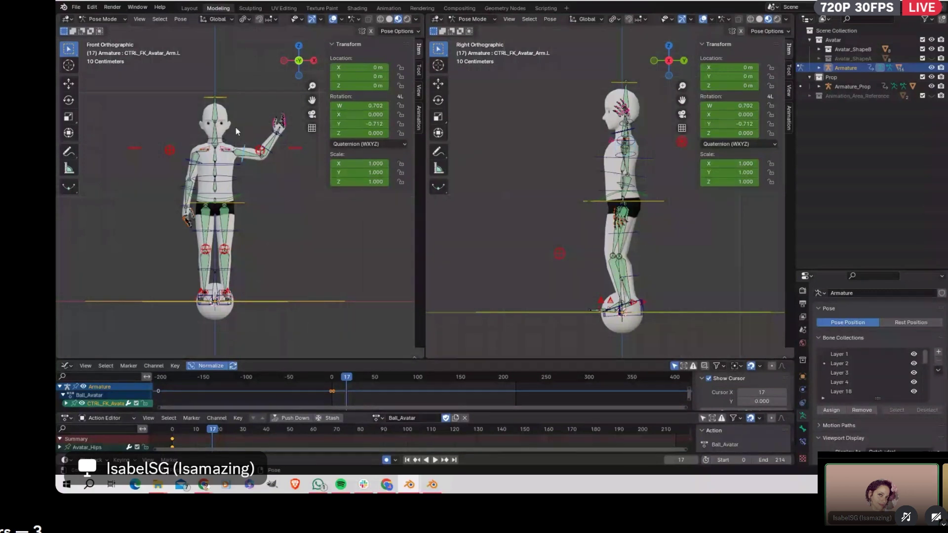
pyautogui.moveTo(346, 380)
pyautogui.mouseDown()
pyautogui.moveTo(332, 383)
pyautogui.moveTo(341, 384)
pyautogui.mouseUp()
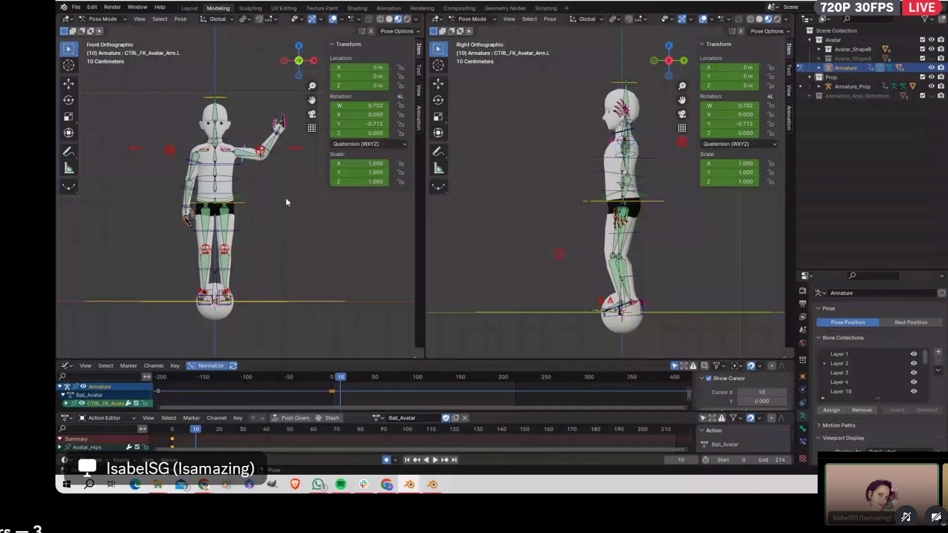
pyautogui.press('r')
pyautogui.click(225, 280)
# Step: Clear the rotations of the left forearm and left hand FK controls at frame 10
pyautogui.click(255, 170)
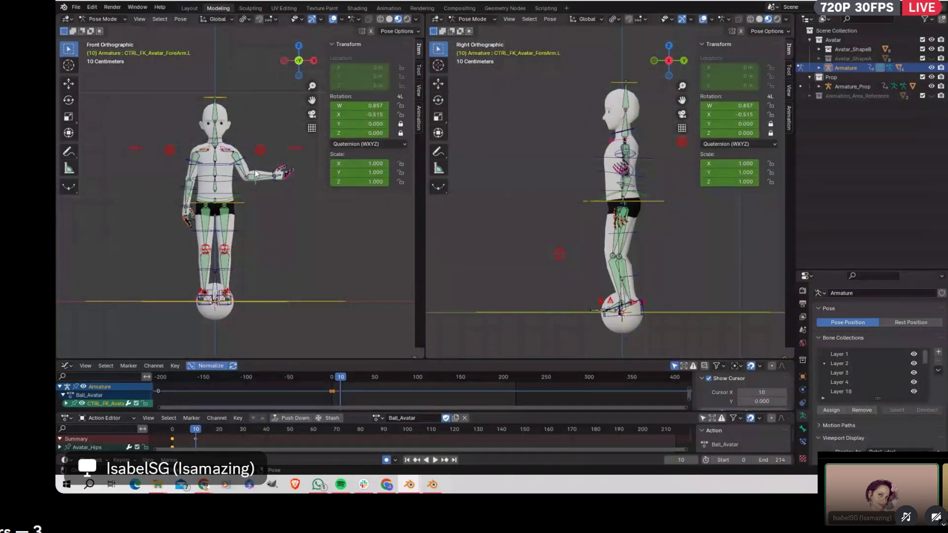
pyautogui.hotkey('alt', 'r')
pyautogui.click(272, 209)
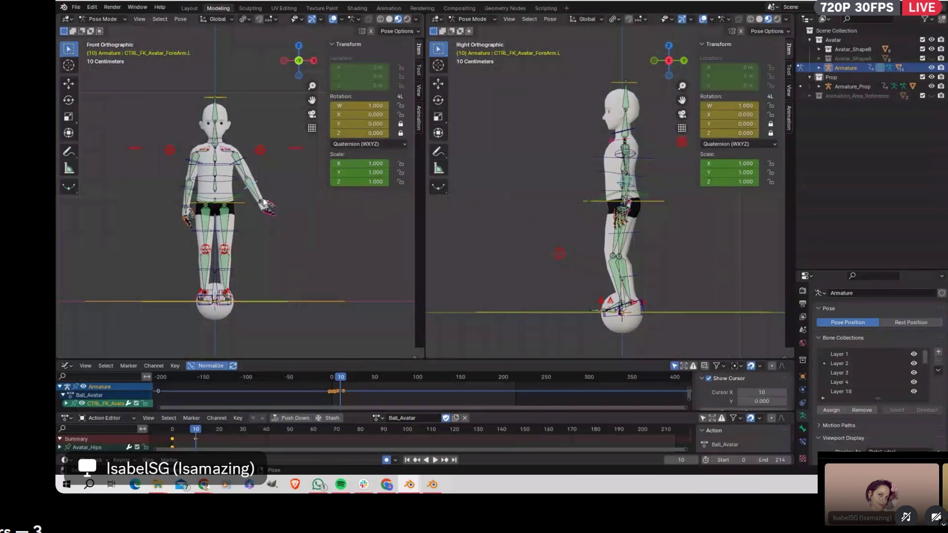
pyautogui.hotkey('alt', 'r')
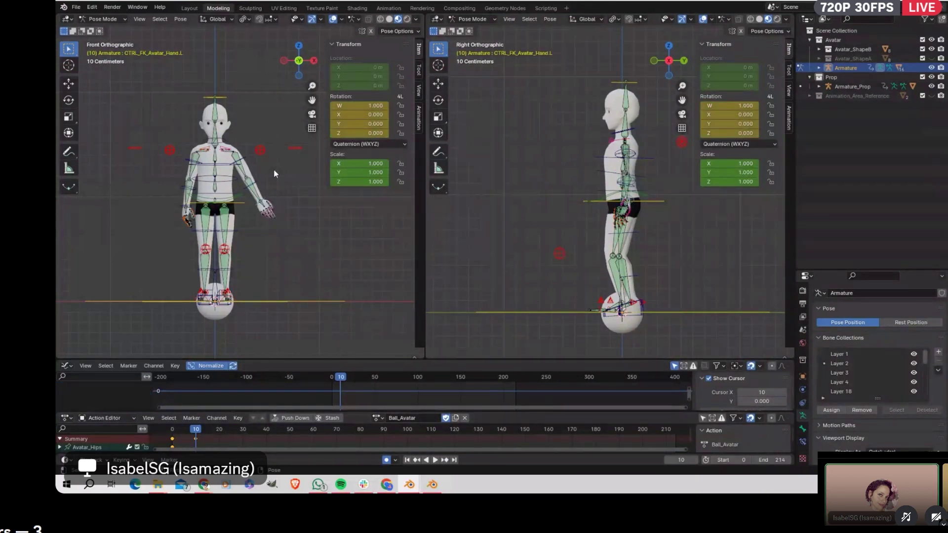
# Step: Twist the lowered left upper arm control about its local Y axis to about W 0.89, Z 0.45, turning the hand towards the body
pyautogui.click(246, 163)
pyautogui.press('r')
pyautogui.press('y')
pyautogui.press('y')
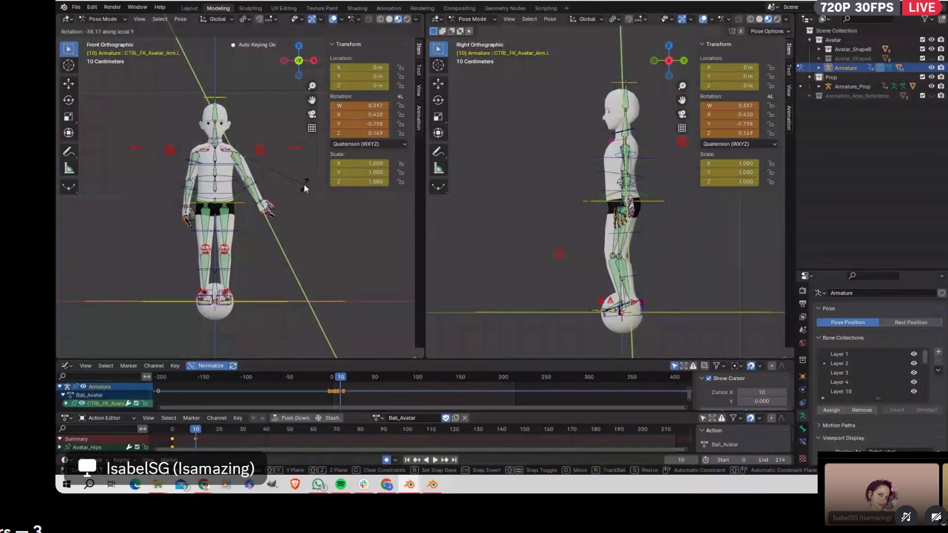
pyautogui.click(410, 230)
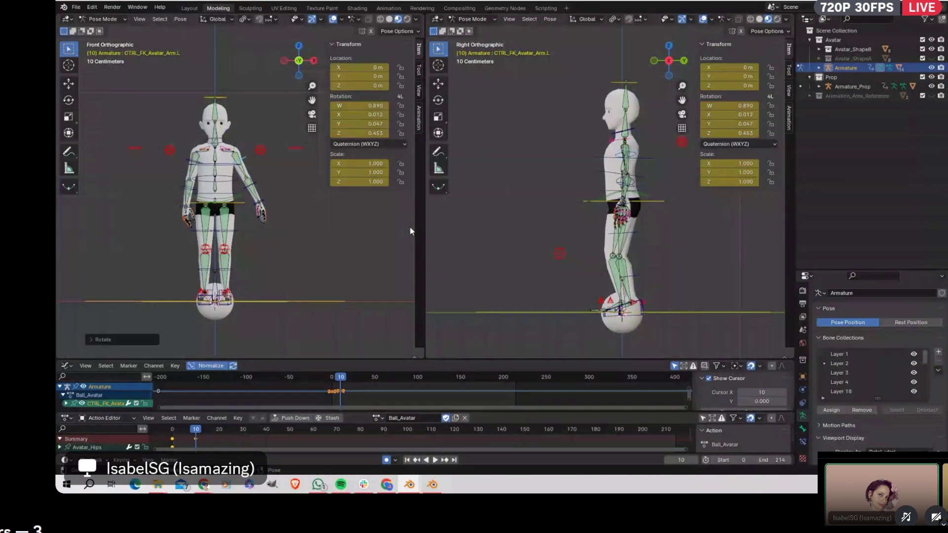
# Step: Insert keyframes on all the avatar armature's bones at frame 10, leaving no bones selected
pyautogui.click(315, 220)
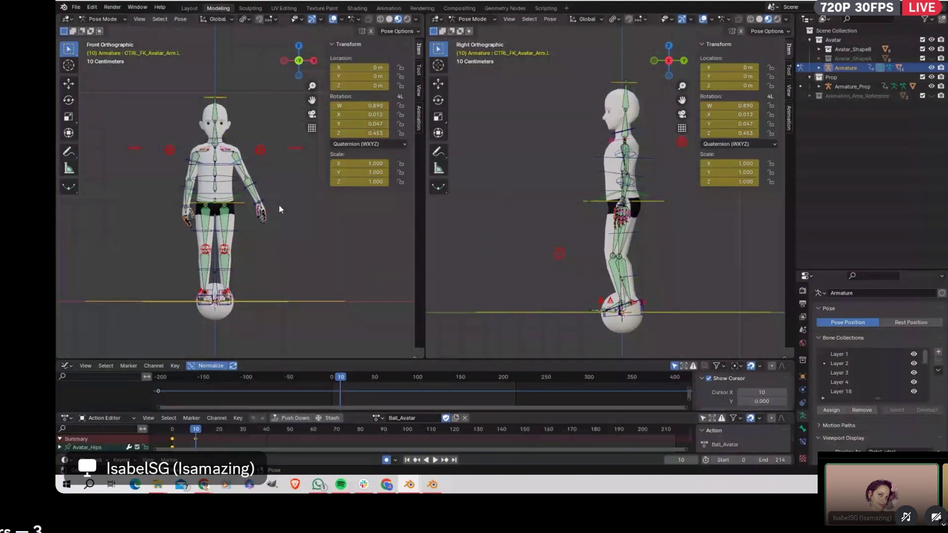
pyautogui.press('a')
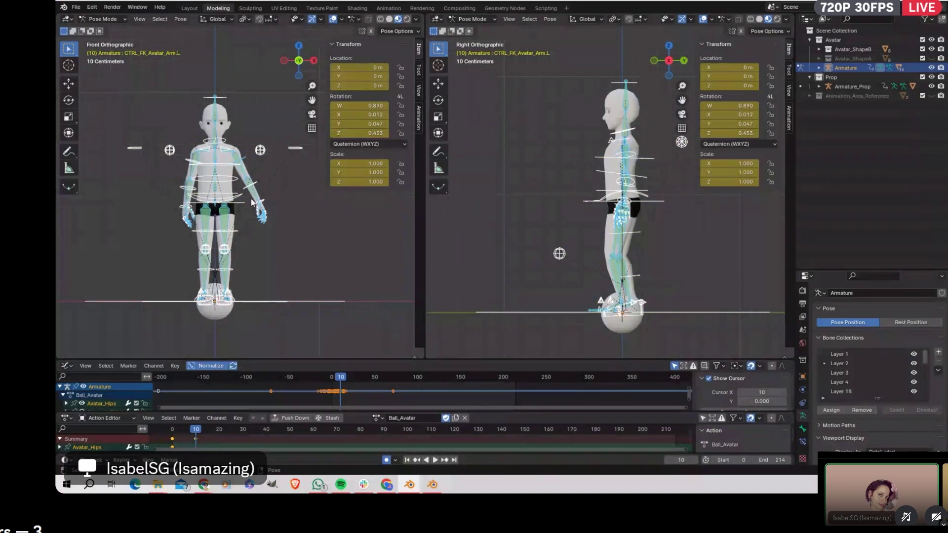
pyautogui.press('i')
pyautogui.click(318, 253)
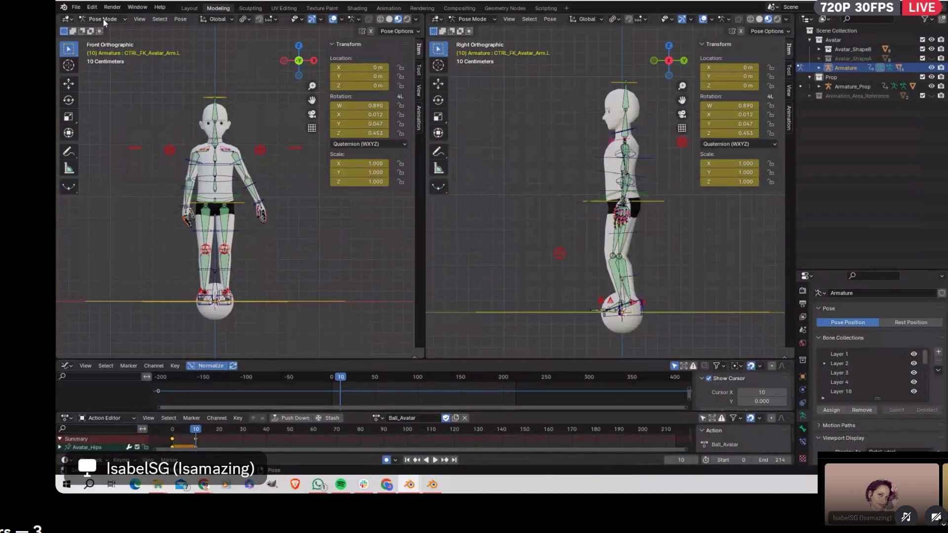
# Step: Leave posing for Object Mode and select the ball's armature, Armature_Prop
pyautogui.keyDown('shift'); pyautogui.moveTo(234, 188); pyautogui.dragTo(214, 170, button='middle'); pyautogui.keyUp('shift')
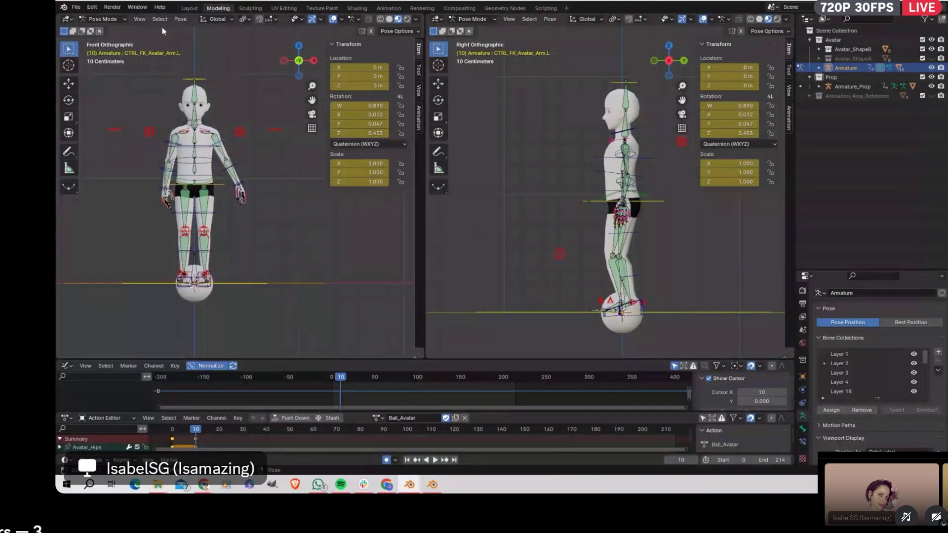
pyautogui.click(101, 20)
pyautogui.click(102, 30)
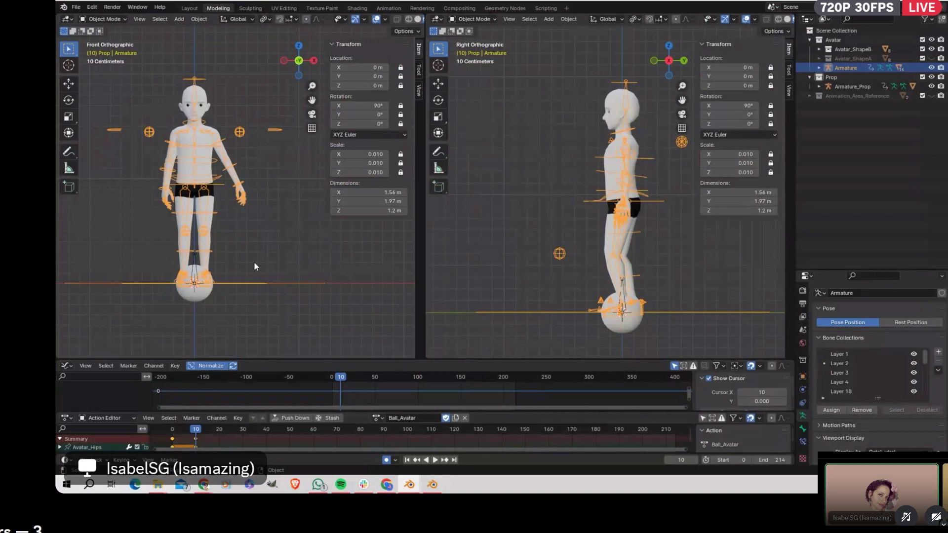
pyautogui.click(195, 271)
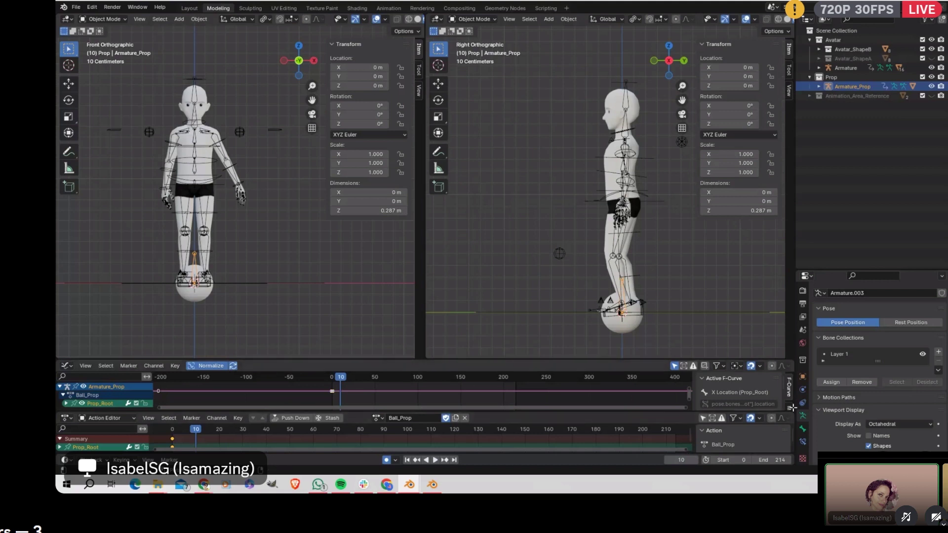
pyautogui.scroll(-1, 849, 427)
pyautogui.scroll(-2, 846, 422)
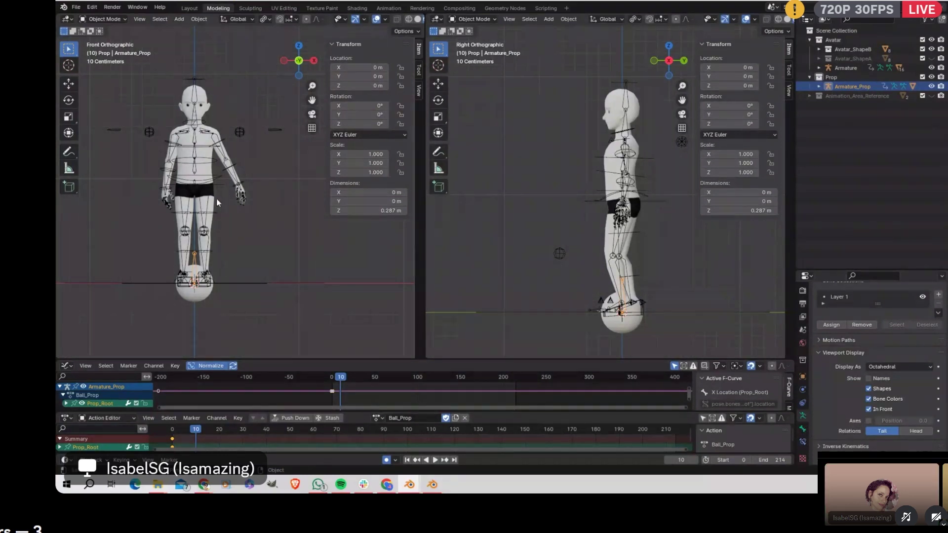
pyautogui.click(216, 139)
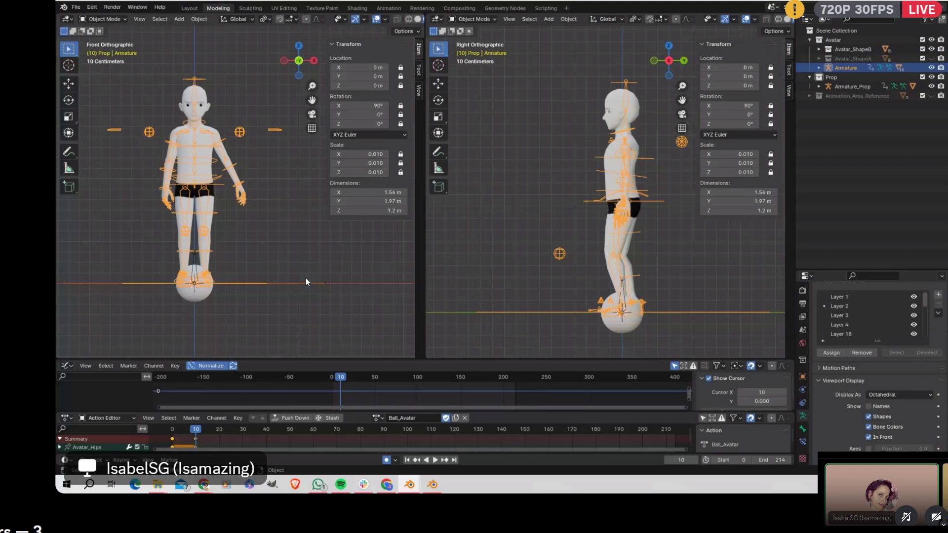
pyautogui.click(285, 266)
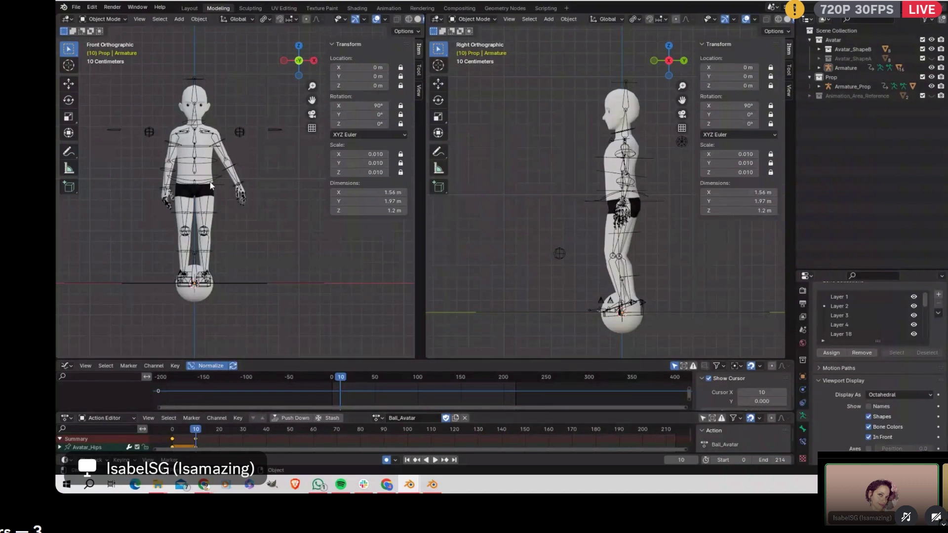
# Step: Select the ball's armature, Armature_Prop, and enter Pose Mode on it
pyautogui.click(193, 272)
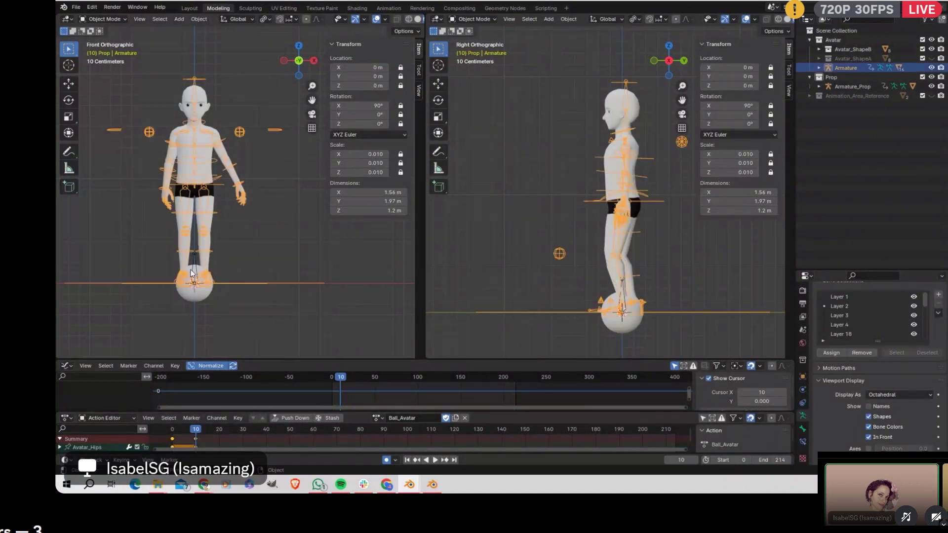
pyautogui.click(195, 270)
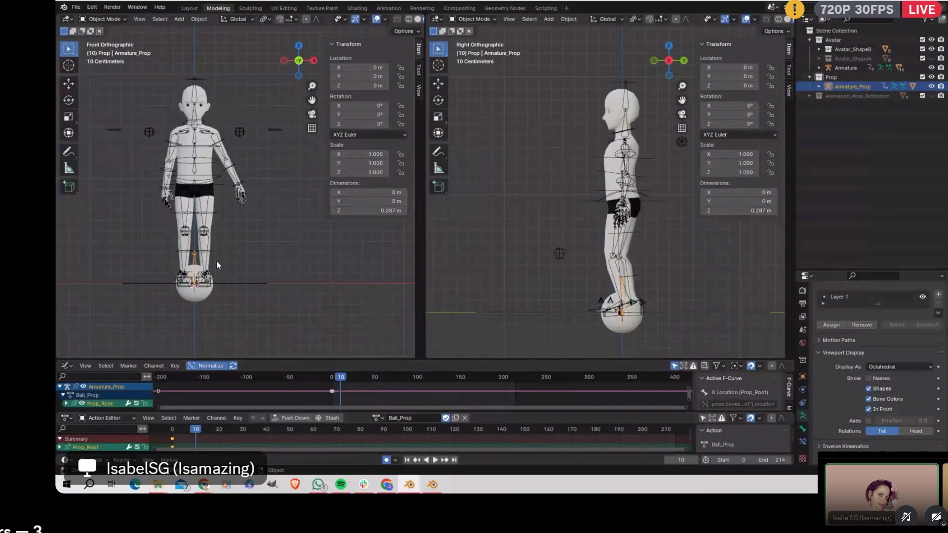
pyautogui.click(110, 19)
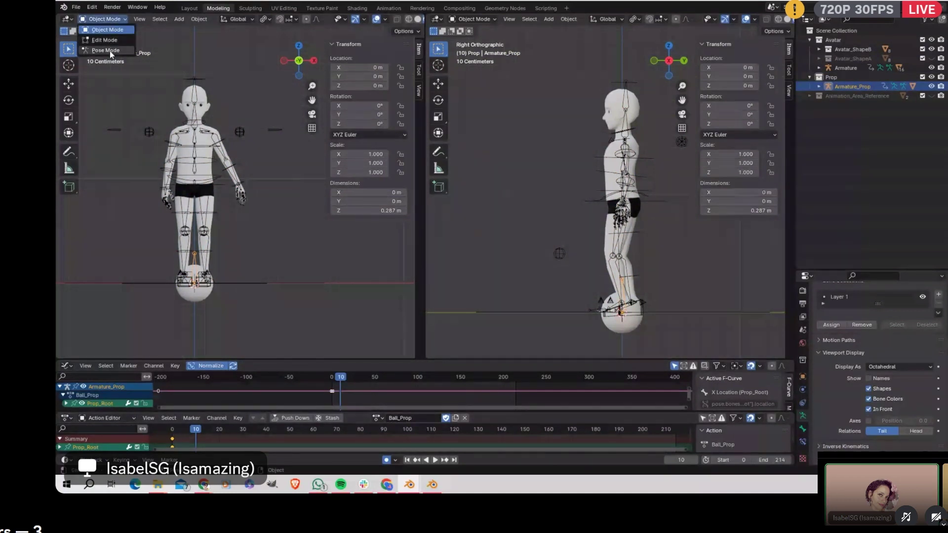
pyautogui.click(110, 51)
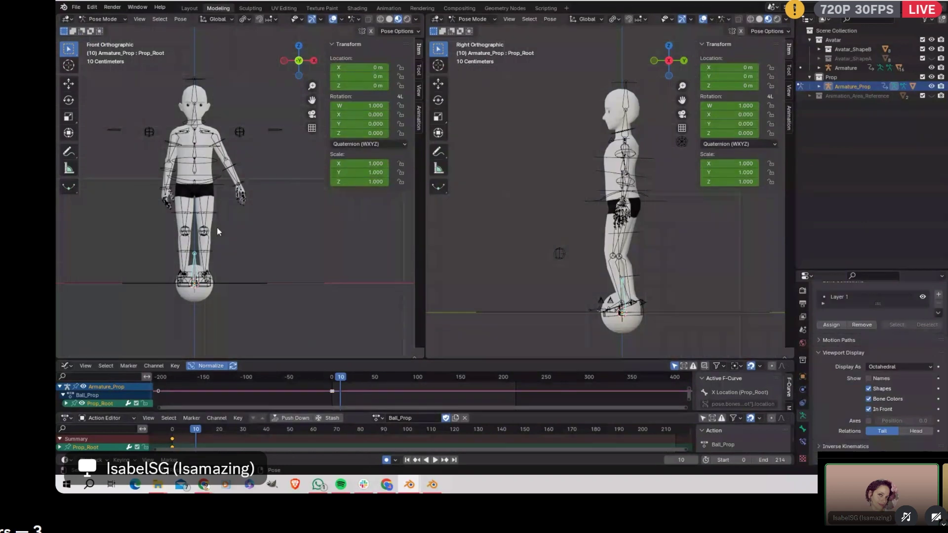
# Step: Return the animation to frame 0 and frame the avatar's raised left hand together with the ball bone
pyautogui.scroll(4, 247, 194)
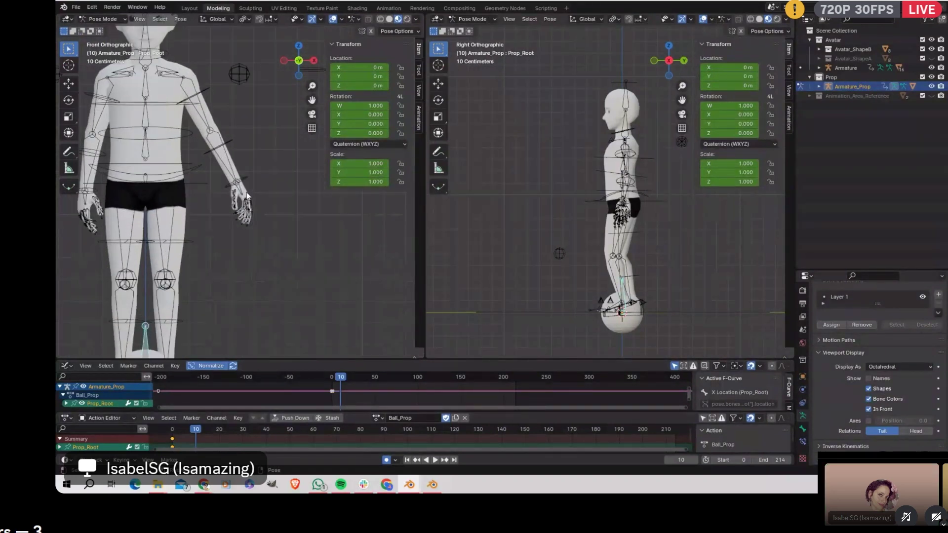
pyautogui.moveTo(195, 430); pyautogui.dragTo(171, 431)
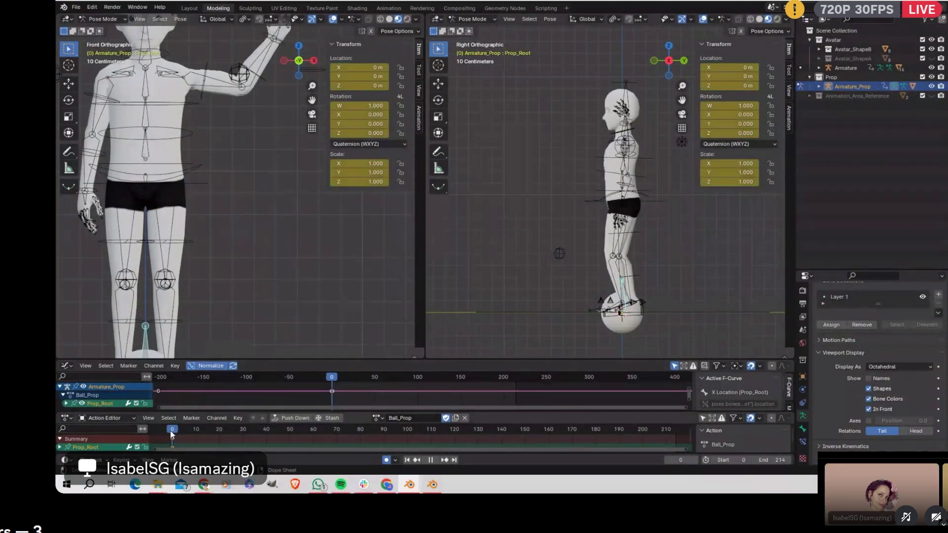
pyautogui.press('space')
pyautogui.scroll(-2, 310, 194)
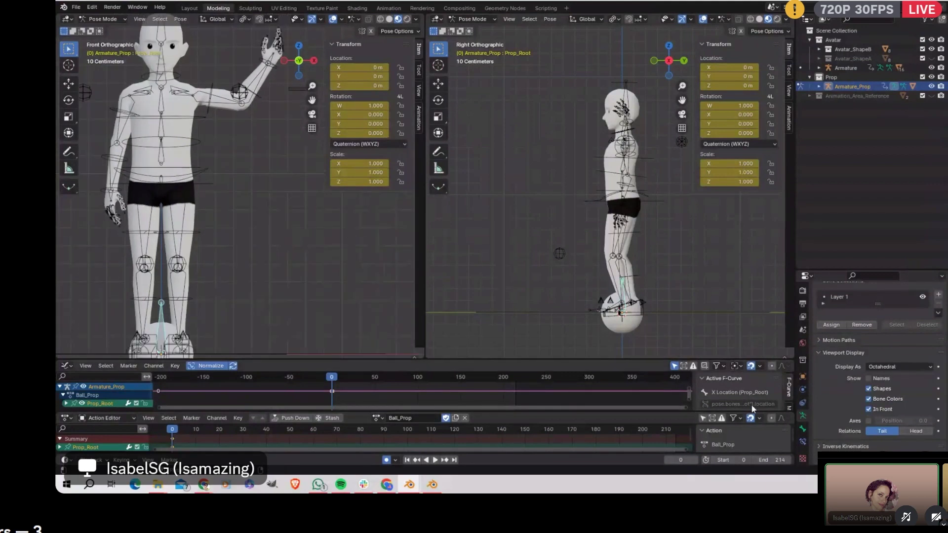
# Step: Add a Child Of bone constraint to the ball's Prop_Root bone
pyautogui.click(803, 442)
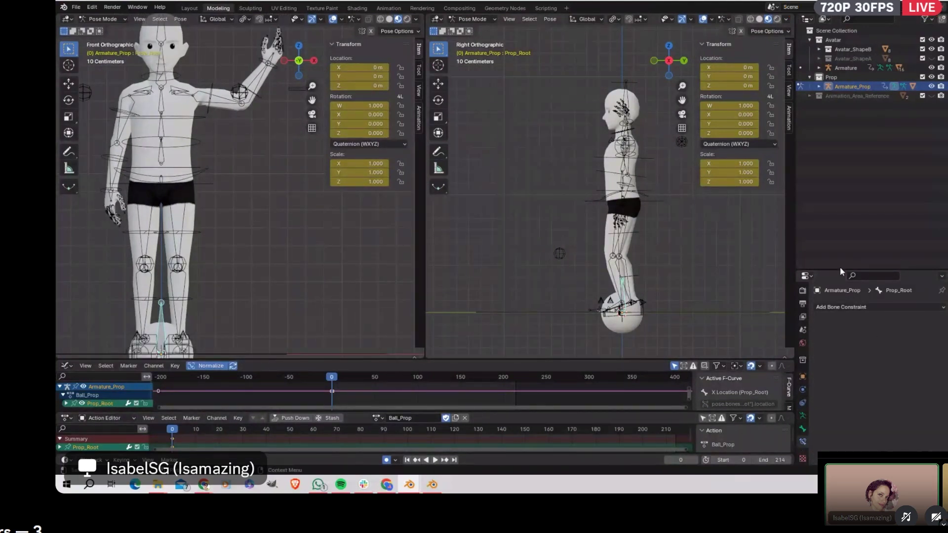
pyautogui.moveTo(842, 271); pyautogui.dragTo(841, 133)
pyautogui.click(862, 170)
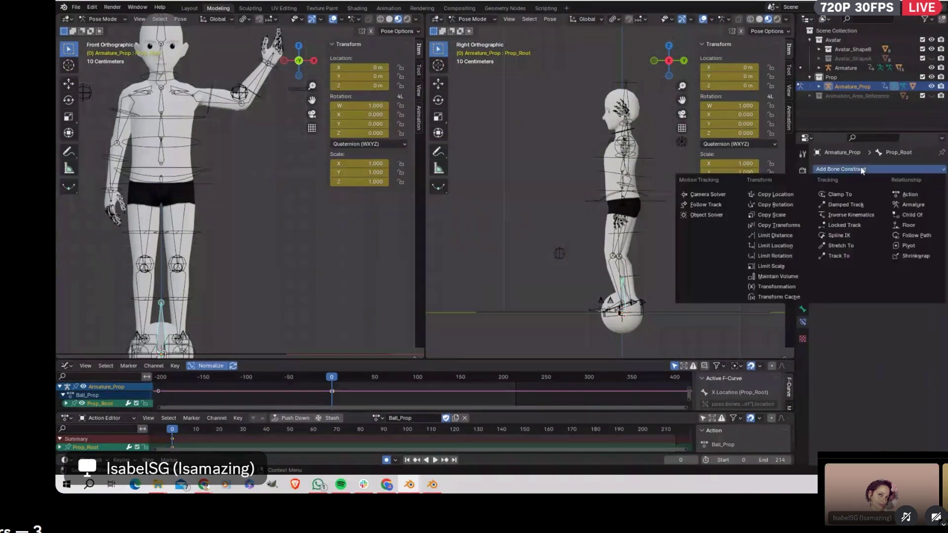
pyautogui.click(909, 219)
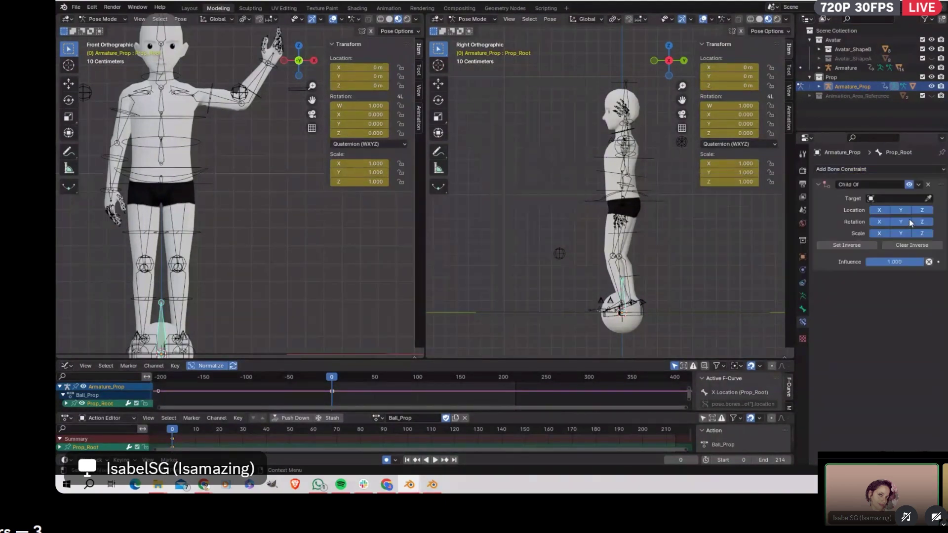
# Step: Target the Child Of constraint at Armature and its Avatar_LeftHand bone so the ball follows the avatar's hand
pyautogui.click(889, 199)
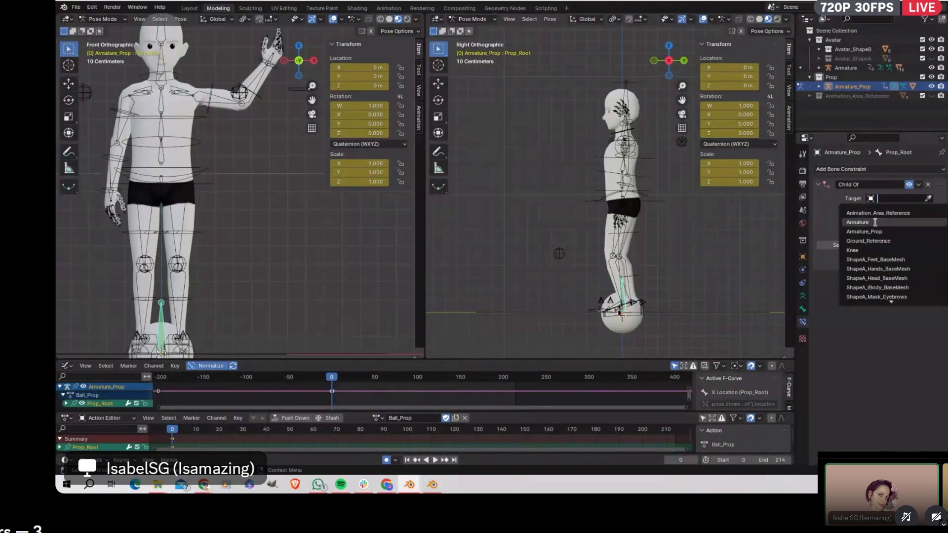
pyautogui.click(875, 222)
pyautogui.click(891, 210)
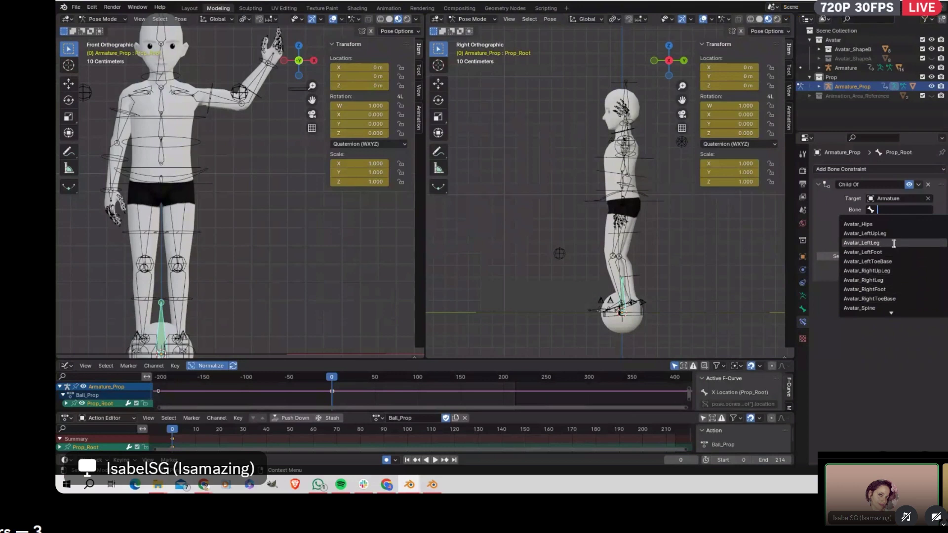
pyautogui.scroll(-9, 881, 289)
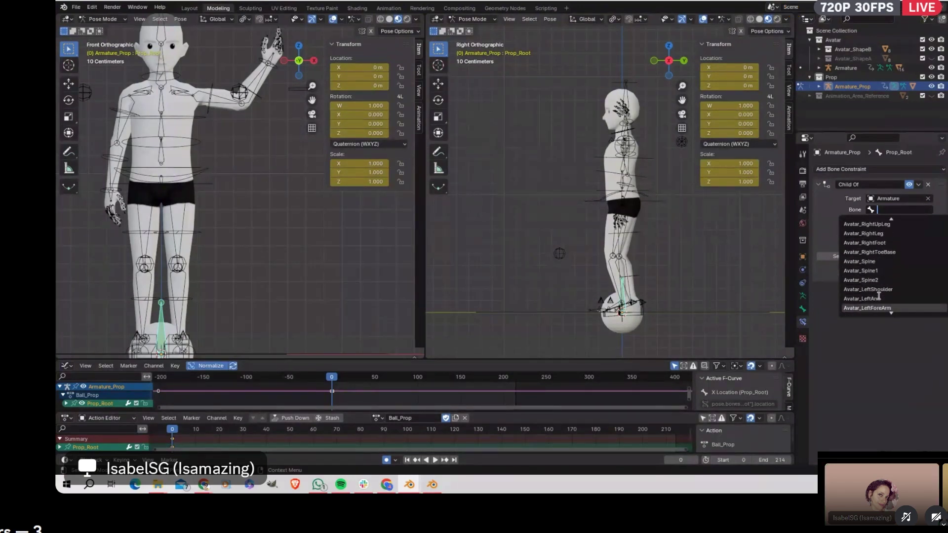
pyautogui.scroll(-2, 882, 298)
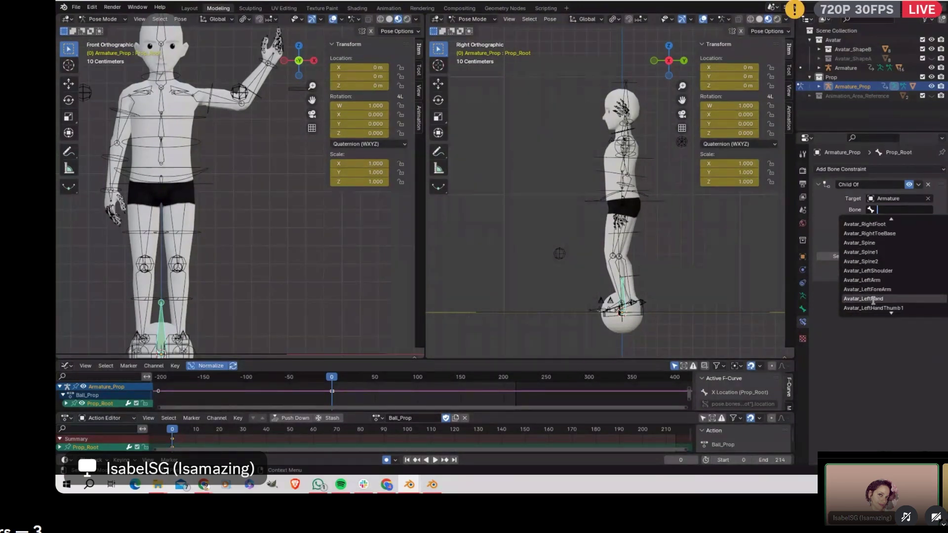
pyautogui.click(874, 306)
pyautogui.scroll(-1, 242, 124)
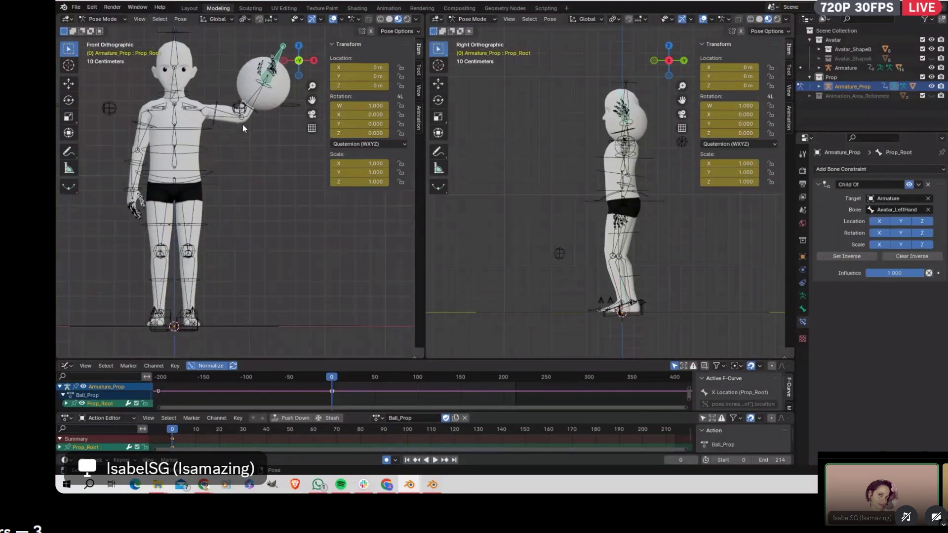
pyautogui.keyDown('shift'); pyautogui.moveTo(242, 123); pyautogui.dragTo(228, 176, button='middle'); pyautogui.keyUp('shift')
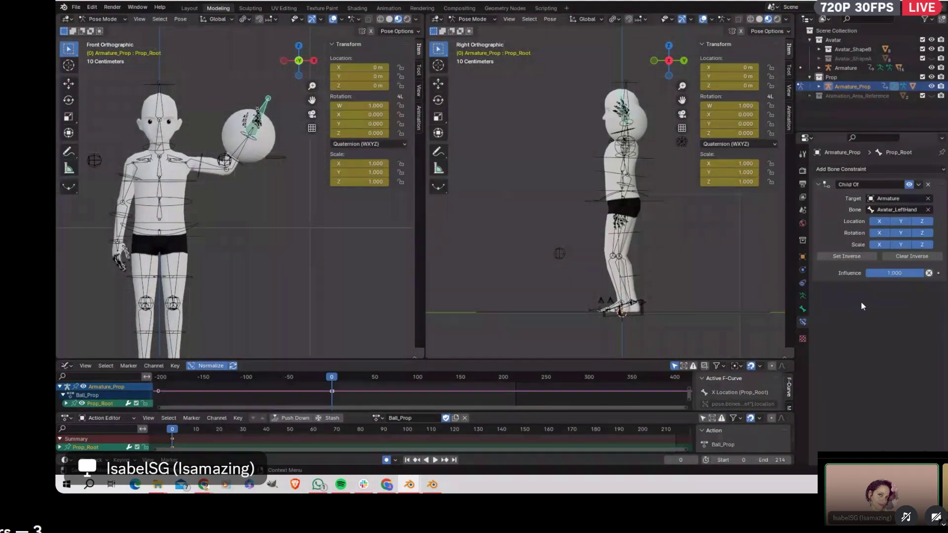
# Step: Advance the animation to frame 10 and insert a keyframe on the Prop_Root bone
pyautogui.press('space')
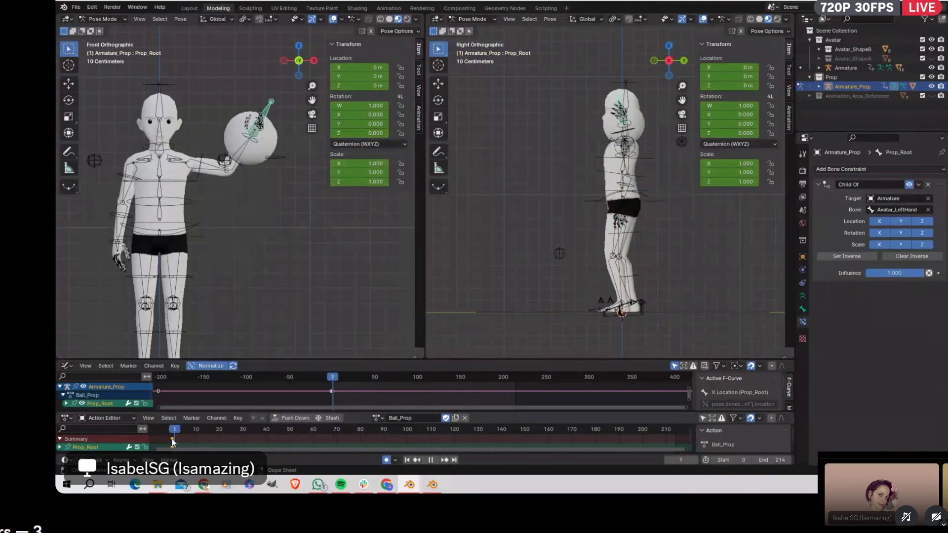
pyautogui.press('space')
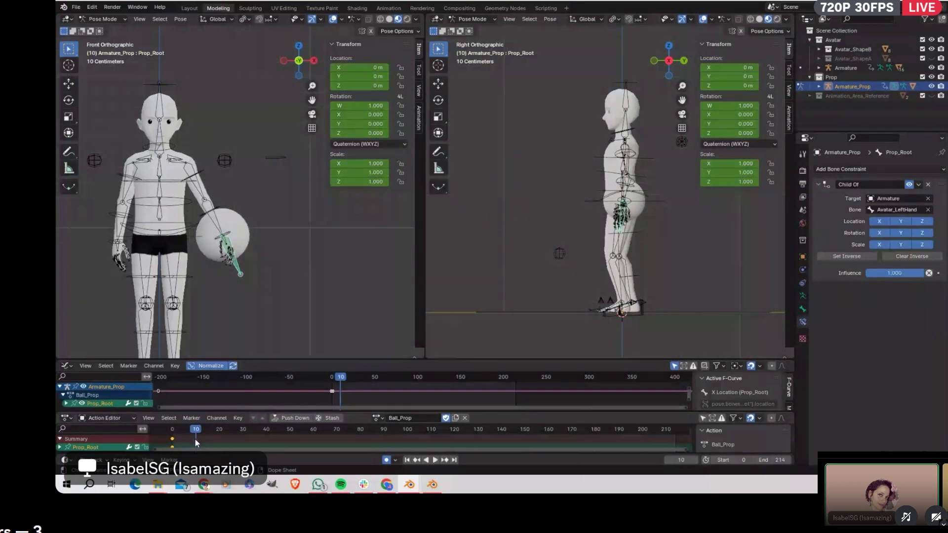
pyautogui.press('i')
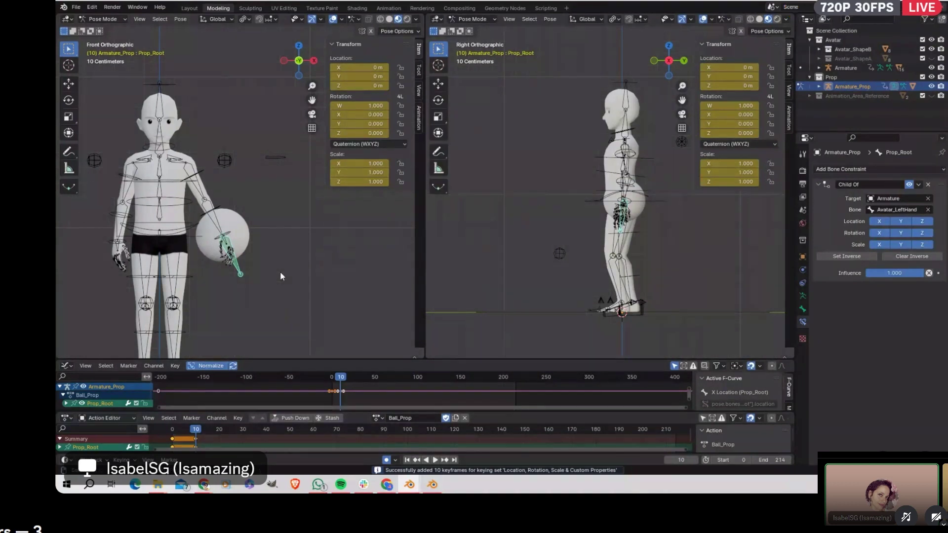
# Step: Keyframe the Child Of influence of 1.000 at frames 10 and 0, and move on to frame 11
pyautogui.keyDown('shift'); pyautogui.moveTo(279, 271); pyautogui.dragTo(268, 189, button='middle'); pyautogui.keyUp('shift')
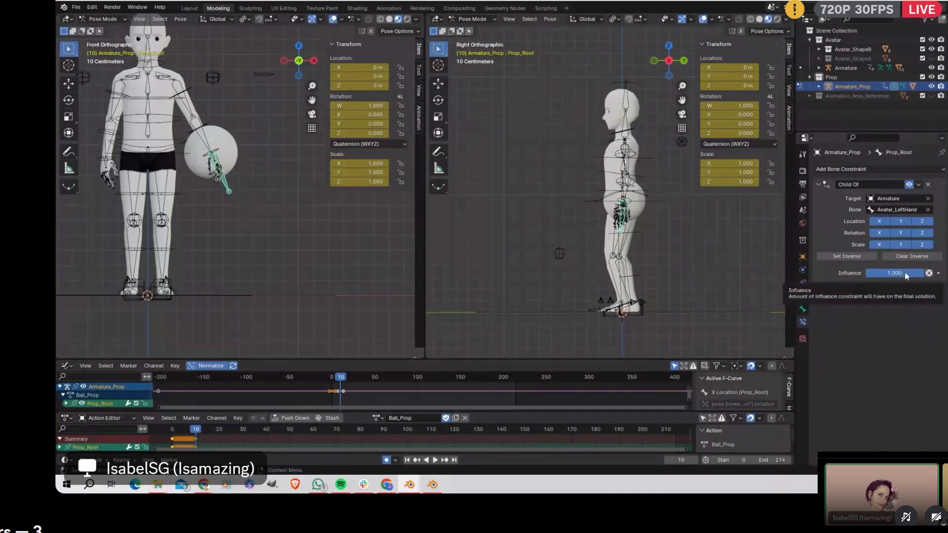
pyautogui.press('i')
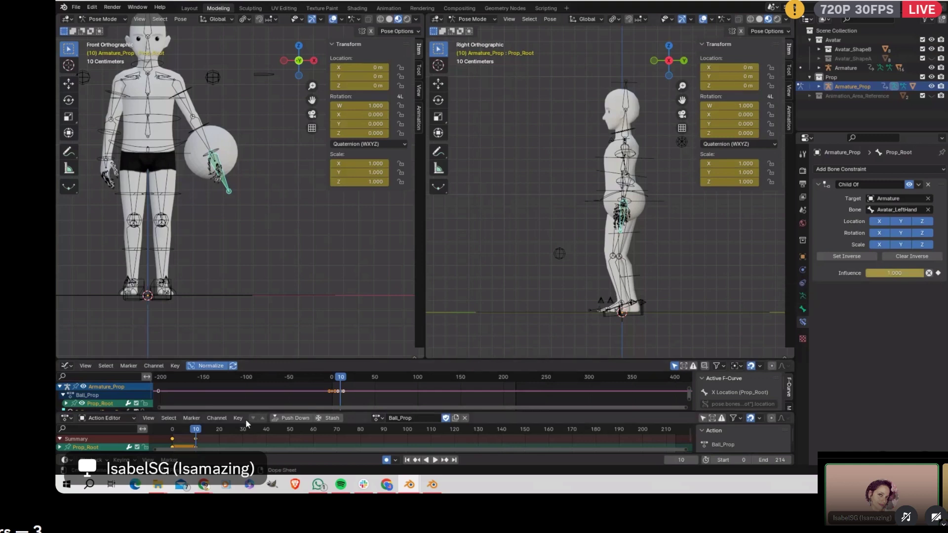
pyautogui.moveTo(191, 428); pyautogui.dragTo(169, 429)
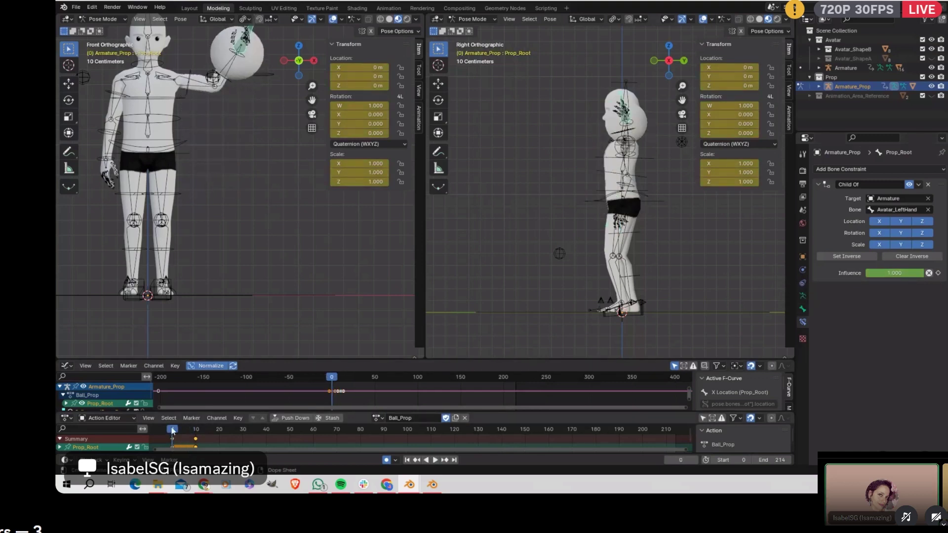
pyautogui.press('i')
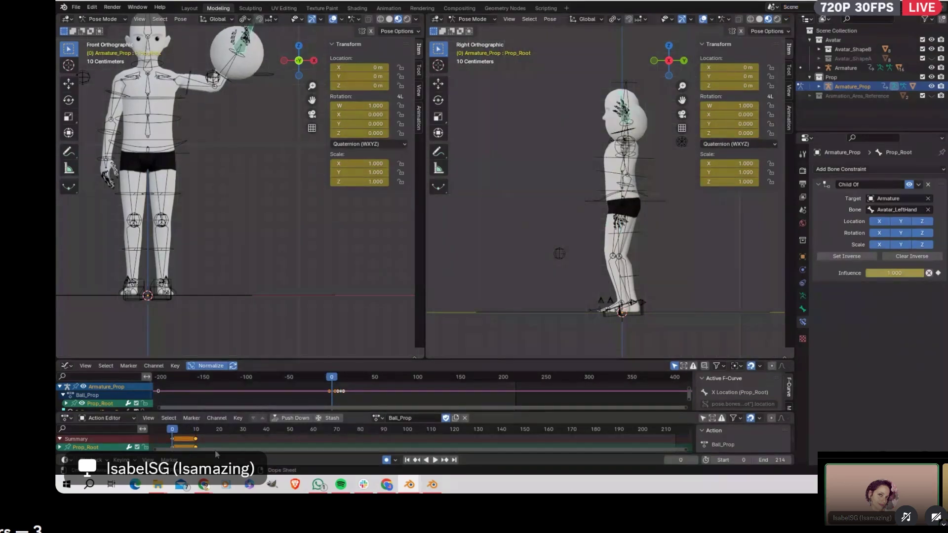
pyautogui.press('space')
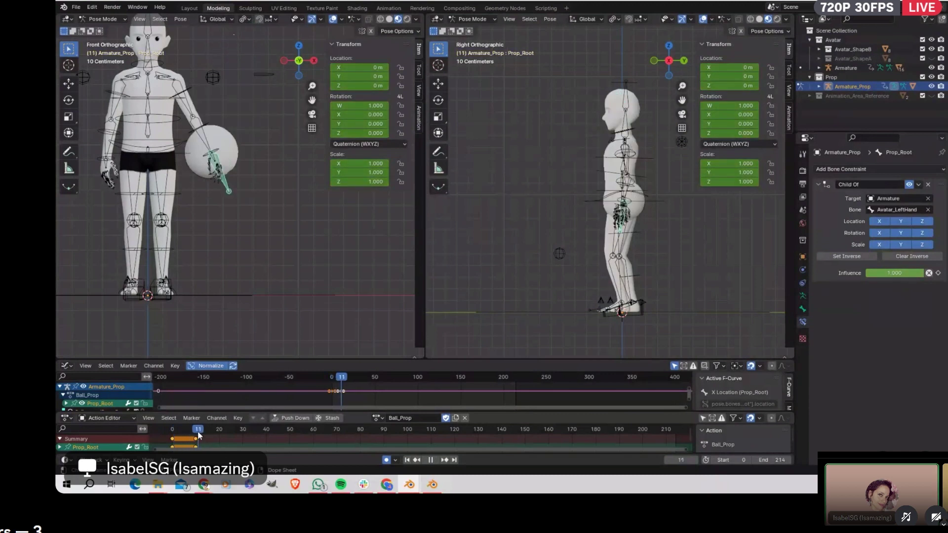
pyautogui.press('space')
# Step: Try keyframing the Child Of influence at 0 on frame 11, and re-key it at 1.000
pyautogui.moveTo(916, 273); pyautogui.dragTo(843, 280)
pyautogui.press('i')
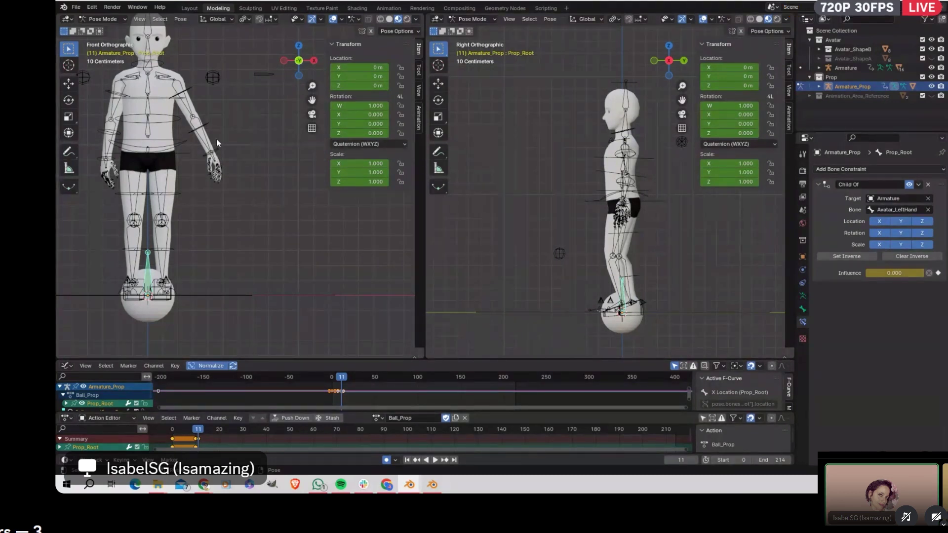
pyautogui.moveTo(875, 272); pyautogui.dragTo(928, 272)
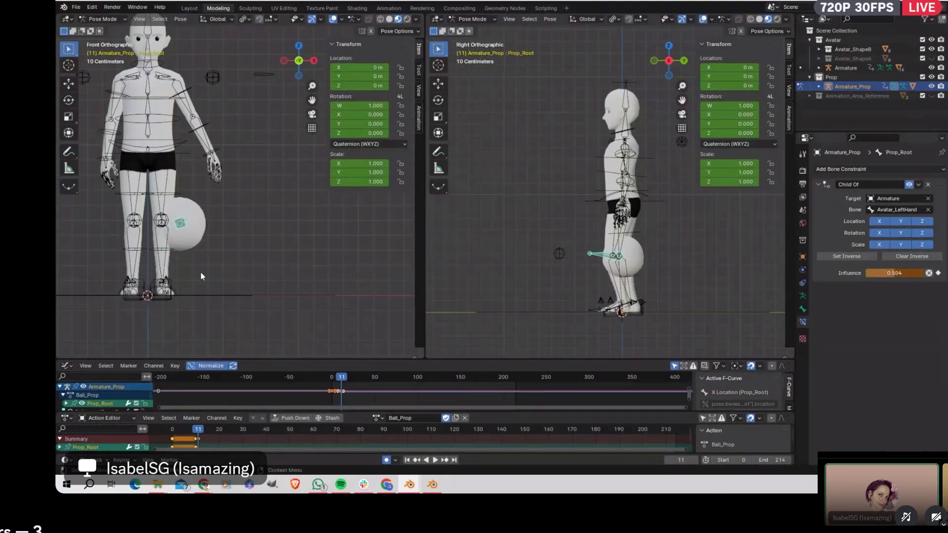
pyautogui.press('i')
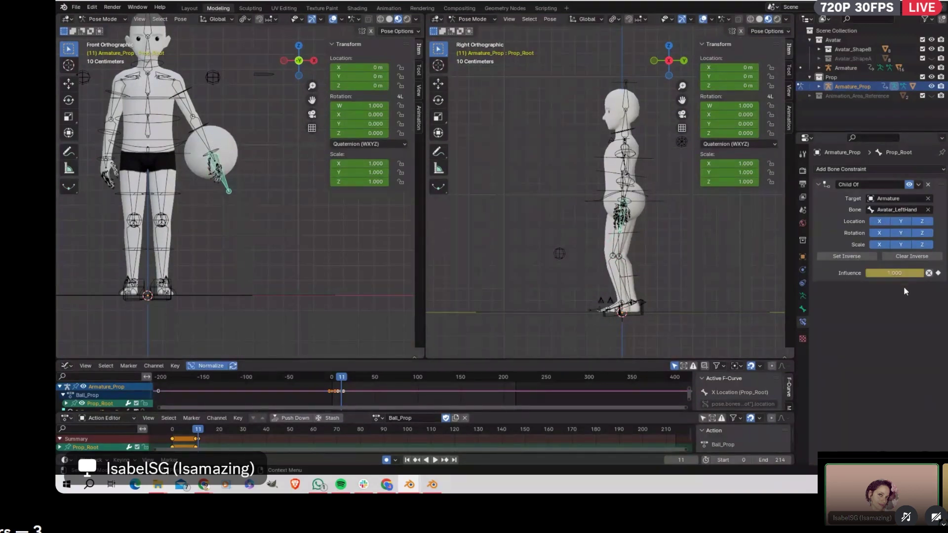
# Step: Disable the Child Of constraint at frame 11 while keeping the ball's transform, and keyframe both the bone and the influence of 0
pyautogui.click(928, 272)
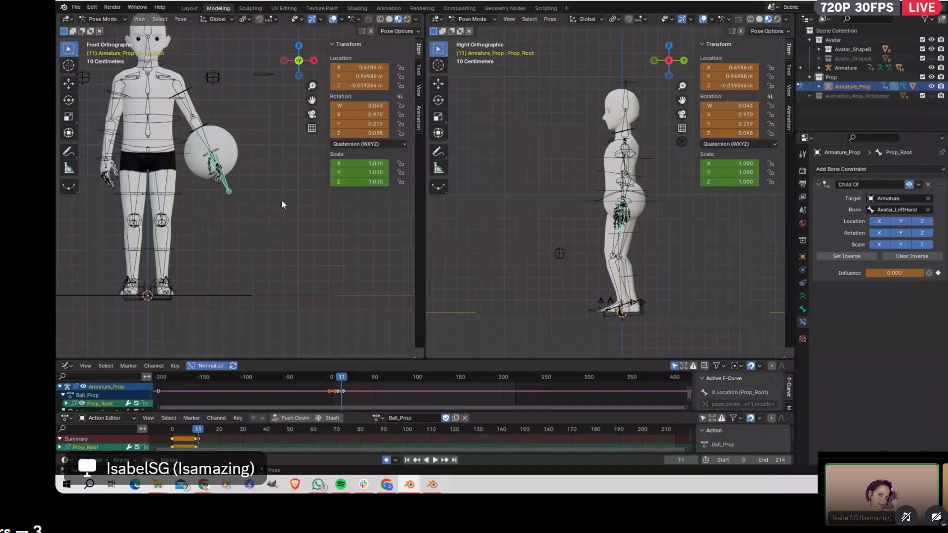
pyautogui.press('i')
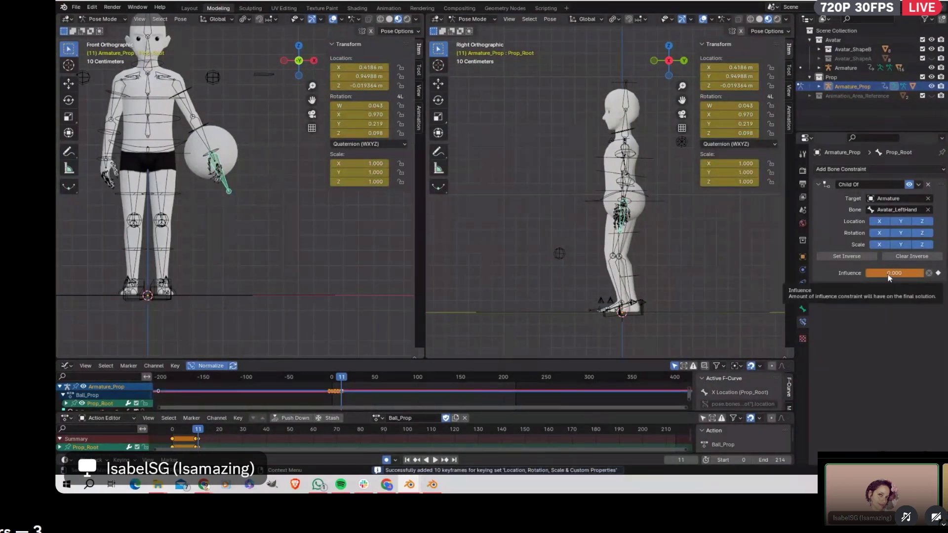
pyautogui.press('i')
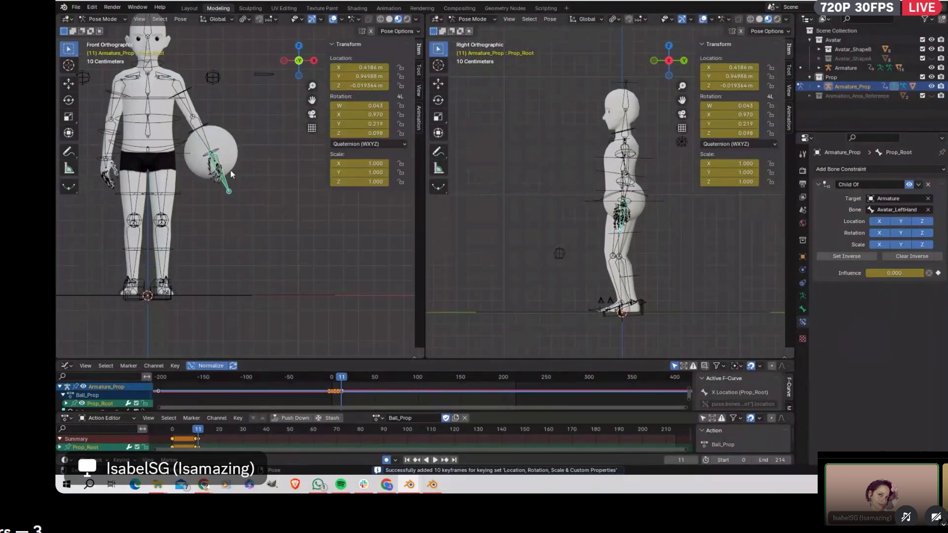
# Step: Move the released ball slightly down at frame 11 and place it near the ground beside the avatar's feet at frame 16
pyautogui.press('g')
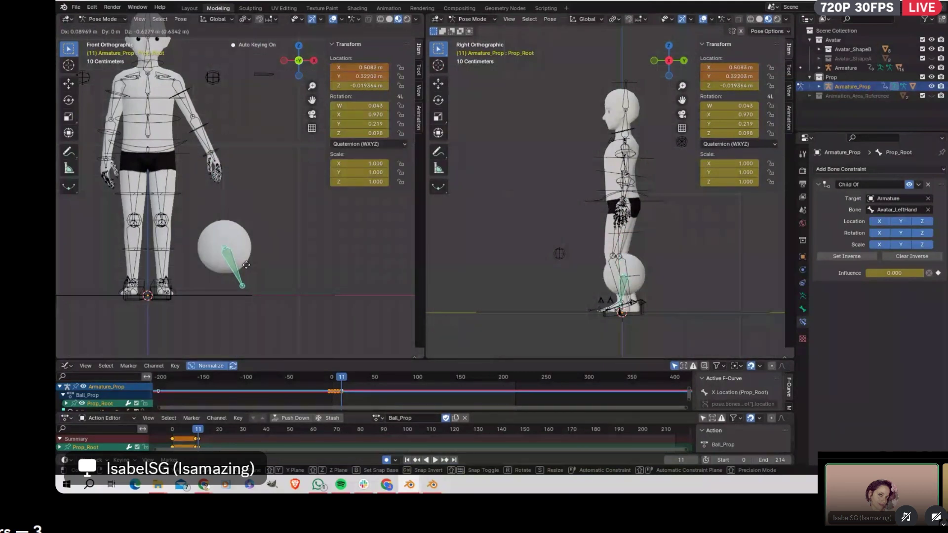
pyautogui.click(234, 184)
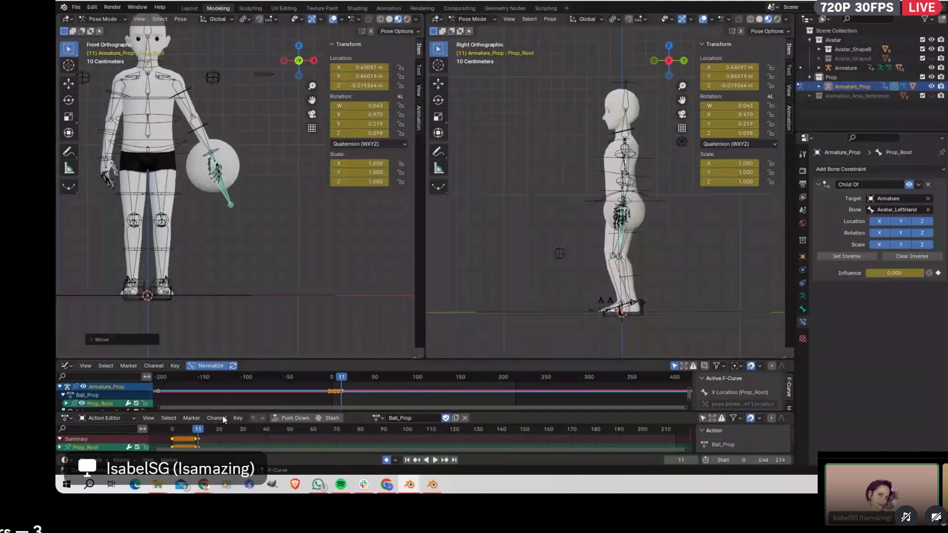
pyautogui.click(210, 428)
pyautogui.press('g')
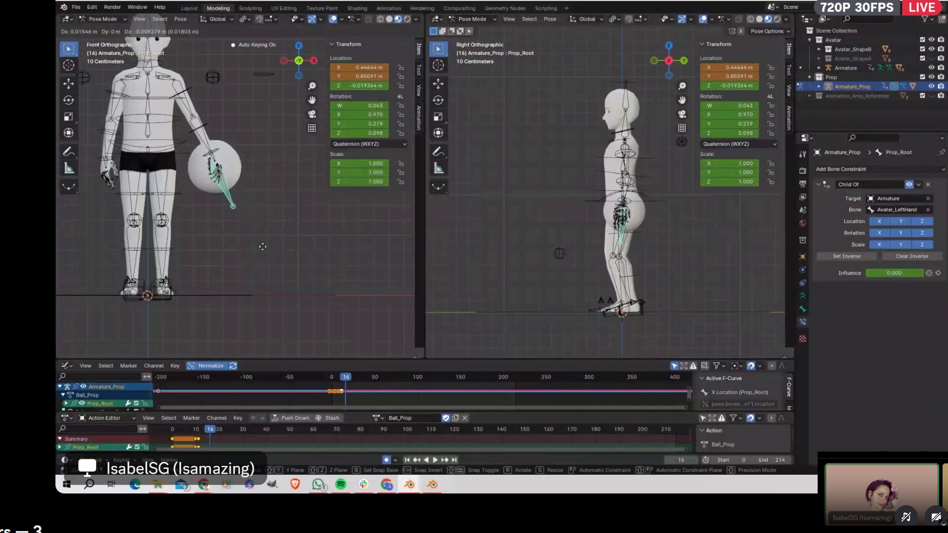
pyautogui.click(274, 337)
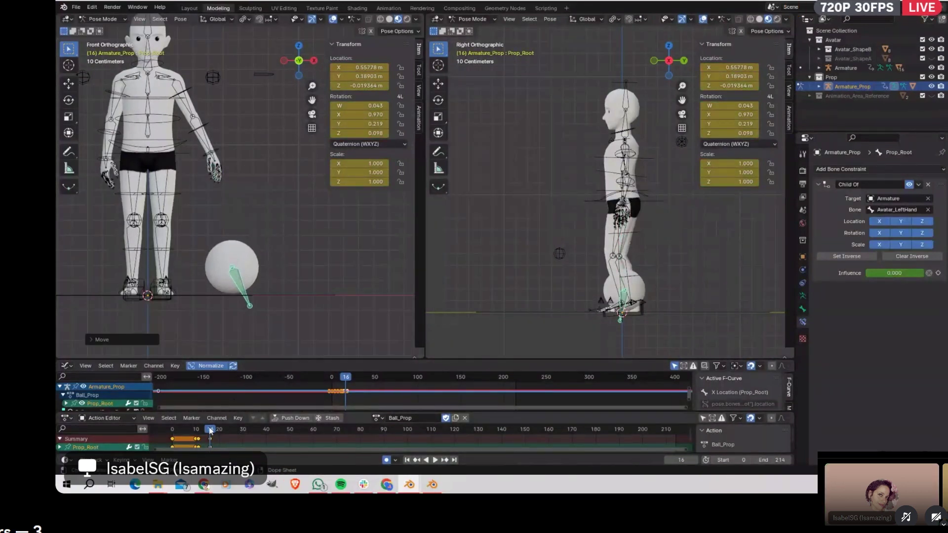
# Step: Return to frame 0 and play back the animation to review the ball being carried and dropped
pyautogui.moveTo(209, 429); pyautogui.dragTo(172, 439)
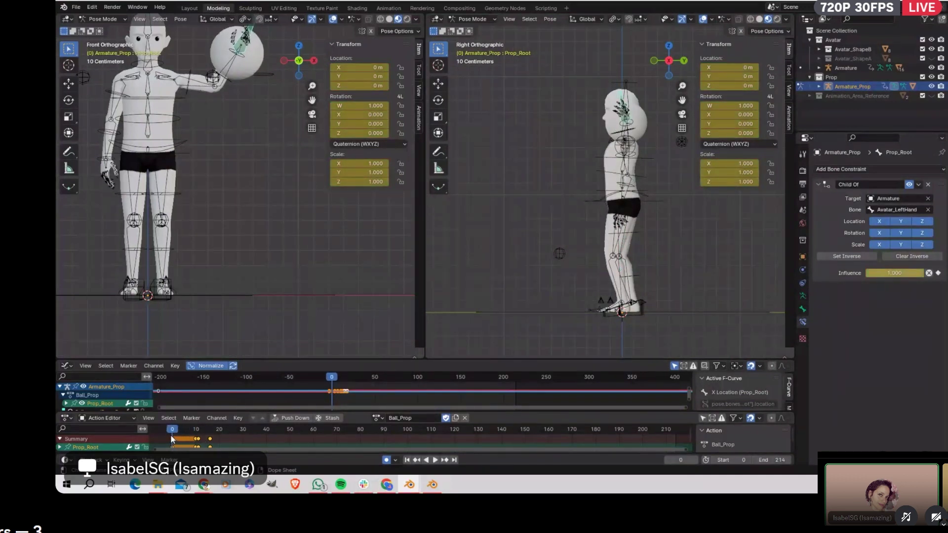
pyautogui.press('Escape')
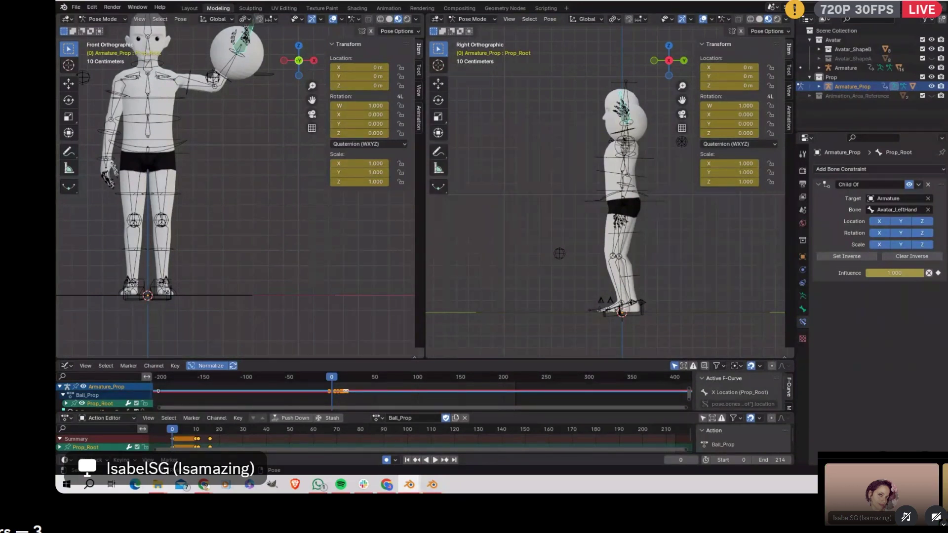
pyautogui.keyDown('shift'); pyautogui.moveTo(245, 124); pyautogui.dragTo(256, 180, button='middle'); pyautogui.keyUp('shift')
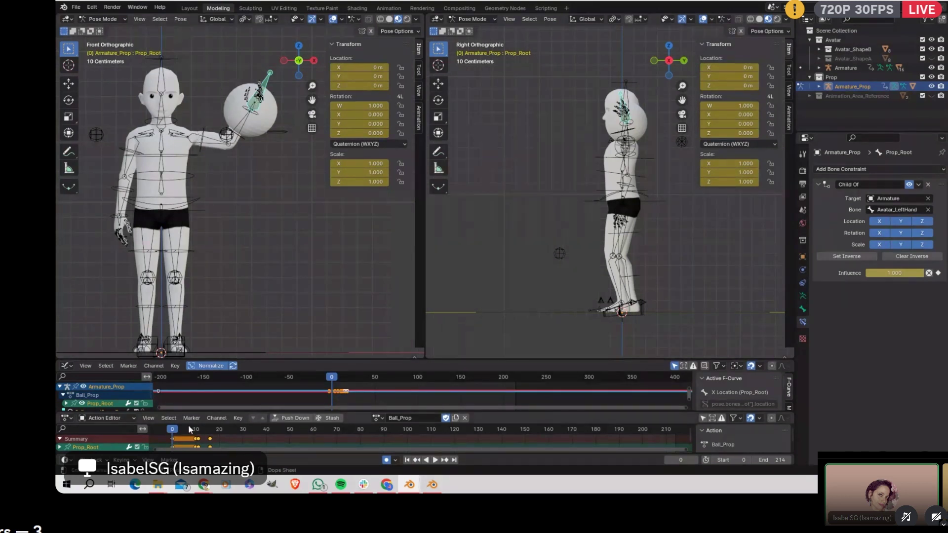
pyautogui.press('space')
pyautogui.moveTo(182, 434)
pyautogui.mouseDown()
pyautogui.moveTo(213, 444)
pyautogui.moveTo(175, 437)
pyautogui.moveTo(221, 439)
pyautogui.moveTo(168, 431)
pyautogui.mouseUp()
# Step: Assign the Ball_Avatar action to Armature_Prop and play the animation with it
pyautogui.click(379, 417)
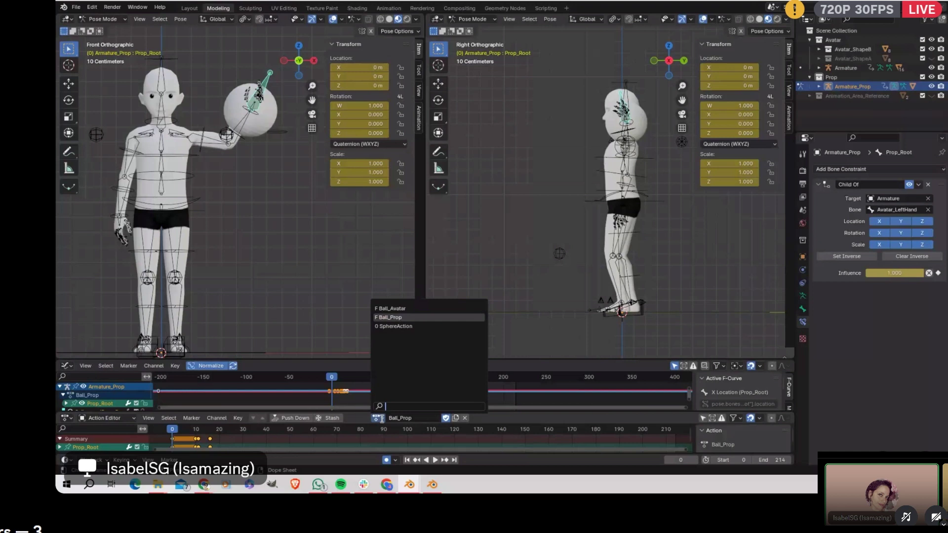
pyautogui.click(394, 308)
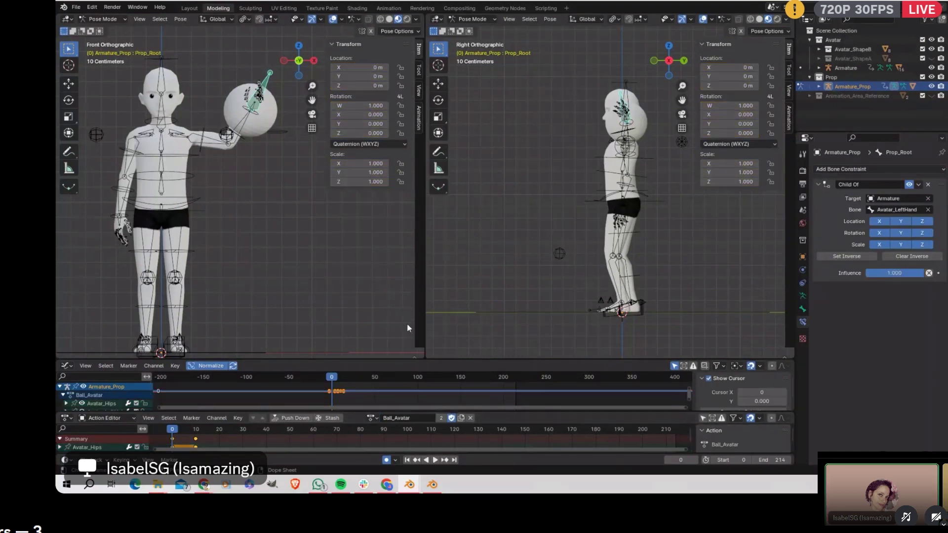
pyautogui.press('space')
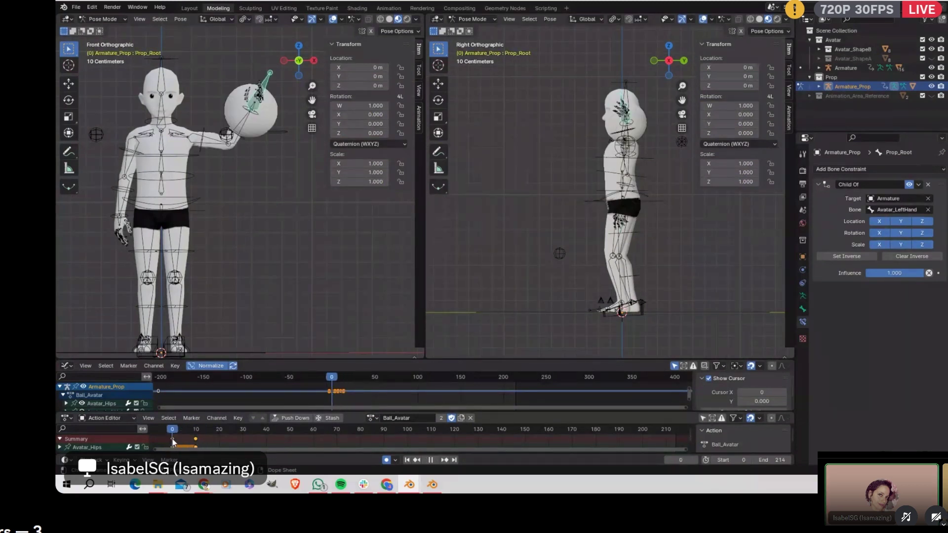
pyautogui.press('space')
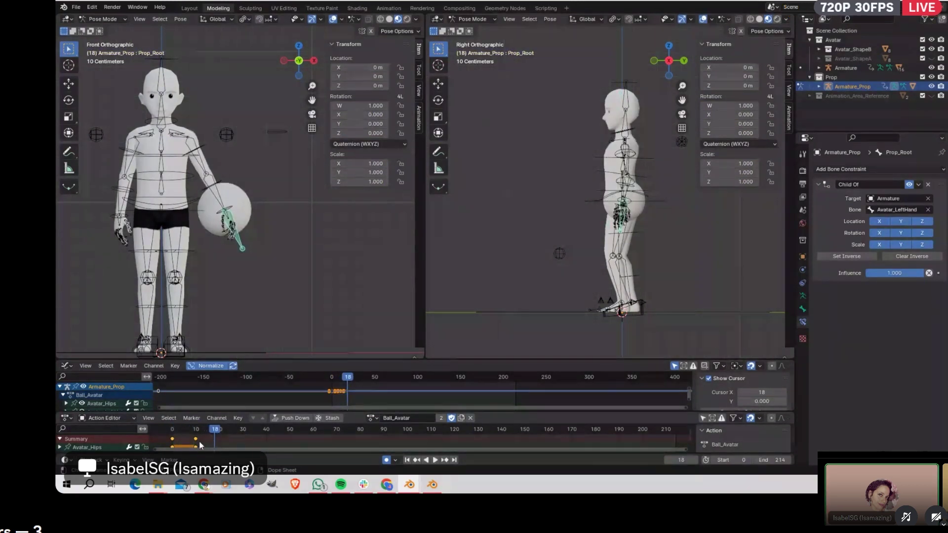
# Step: Assign the Ball_Prop action back to Armature_Prop, then select the avatar's Armature and put it in Pose Mode
pyautogui.click(371, 418)
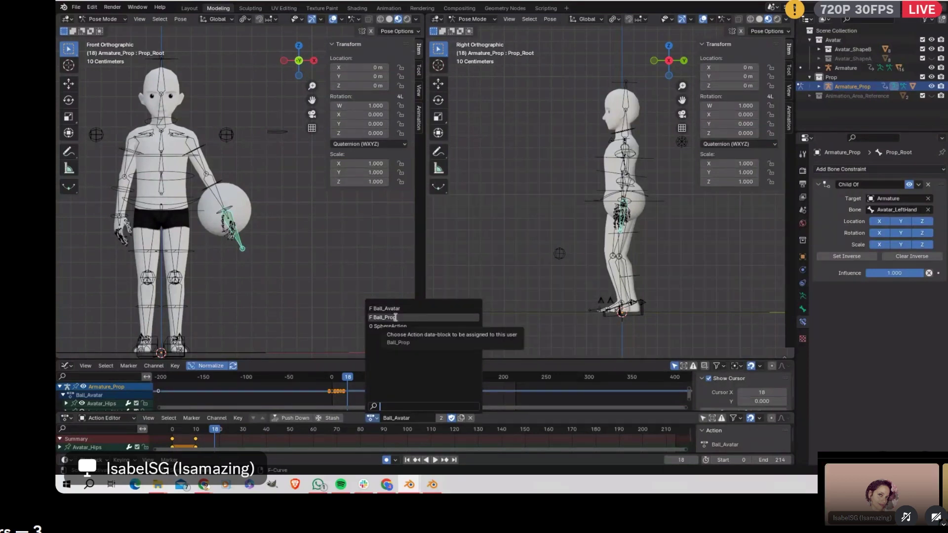
pyautogui.click(396, 317)
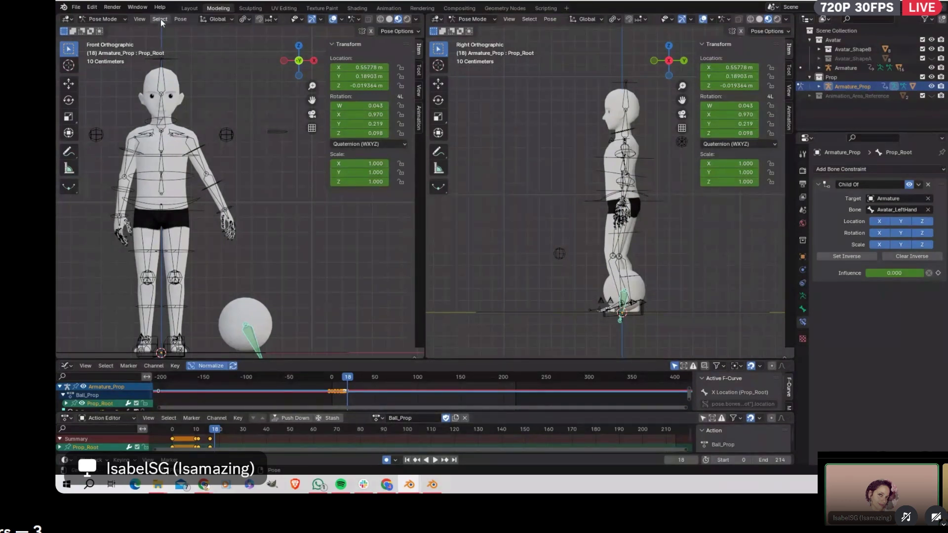
pyautogui.click(110, 18)
pyautogui.click(99, 28)
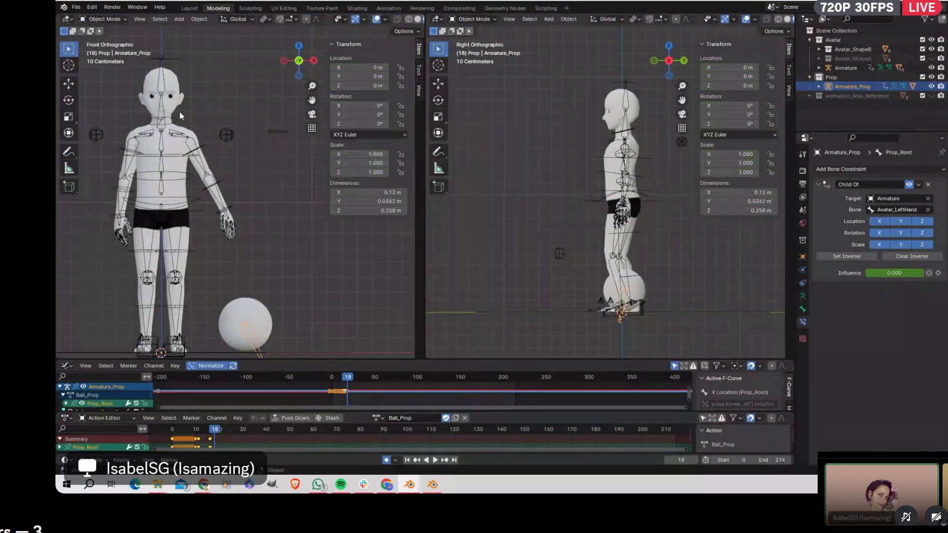
pyautogui.click(205, 145)
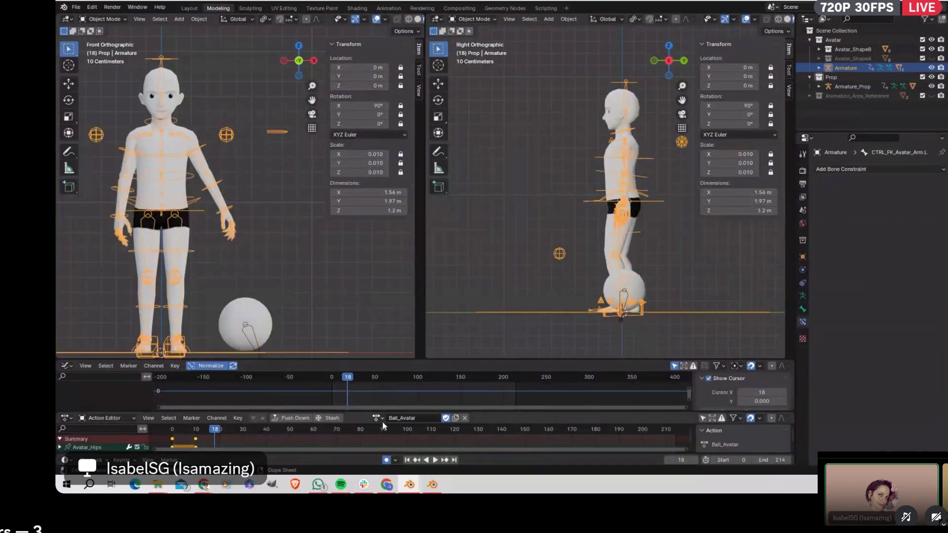
pyautogui.click(105, 19)
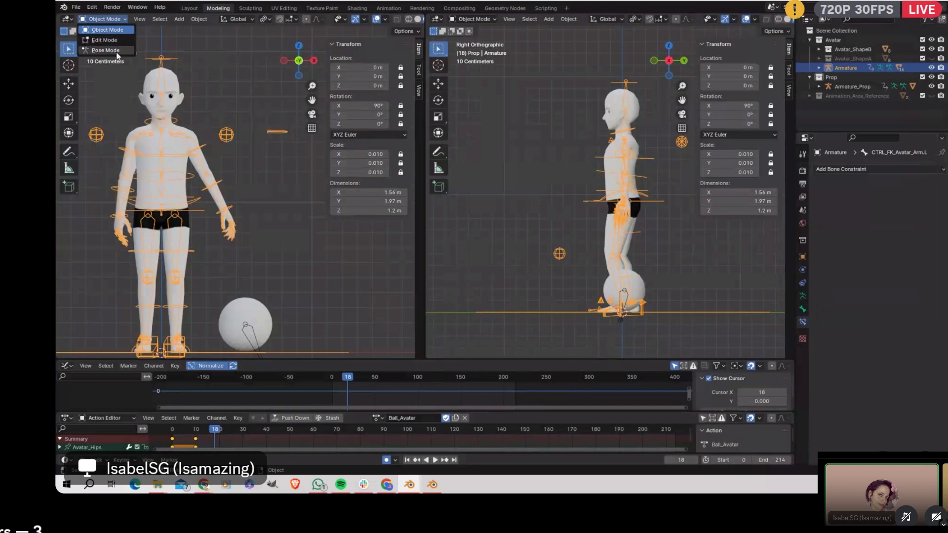
pyautogui.click(116, 51)
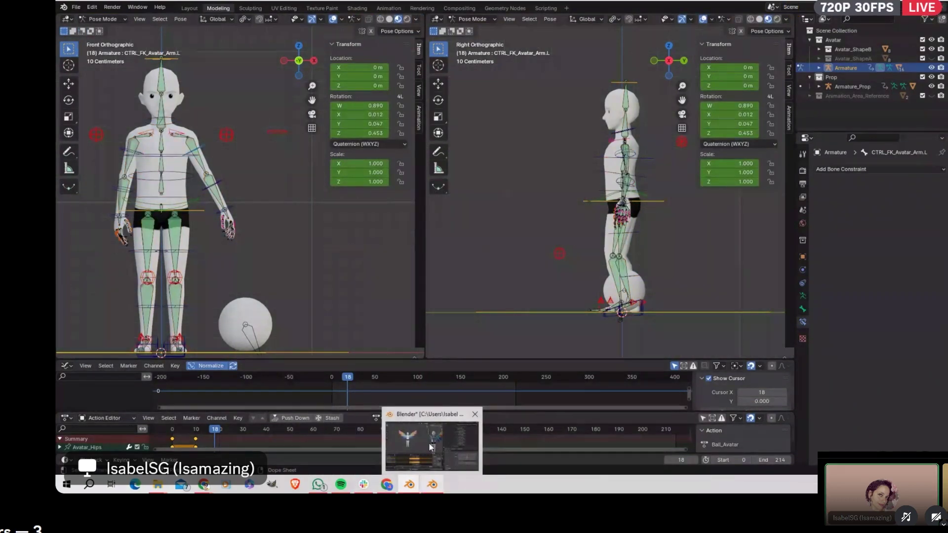
# Step: Switch to the other Blender window with the winged avatar, replace the Nonlinear Animation editor with the Graph Editor, and widen the work area
pyautogui.click(428, 443)
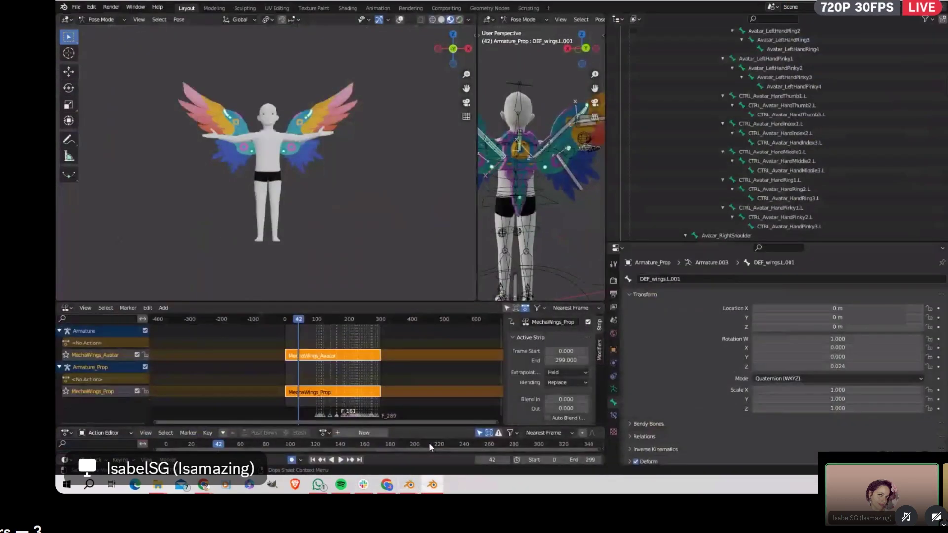
pyautogui.click(69, 308)
pyautogui.click(198, 357)
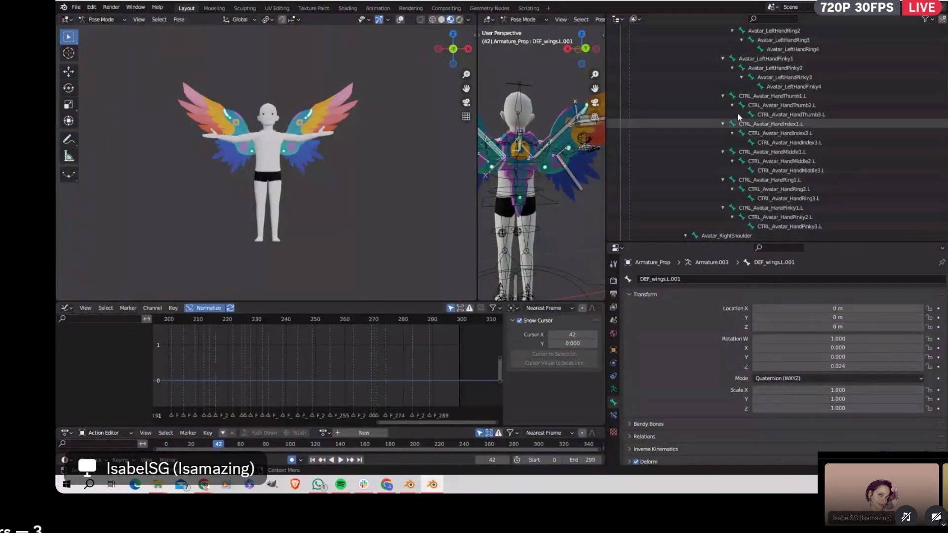
pyautogui.moveTo(606, 138); pyautogui.dragTo(843, 138)
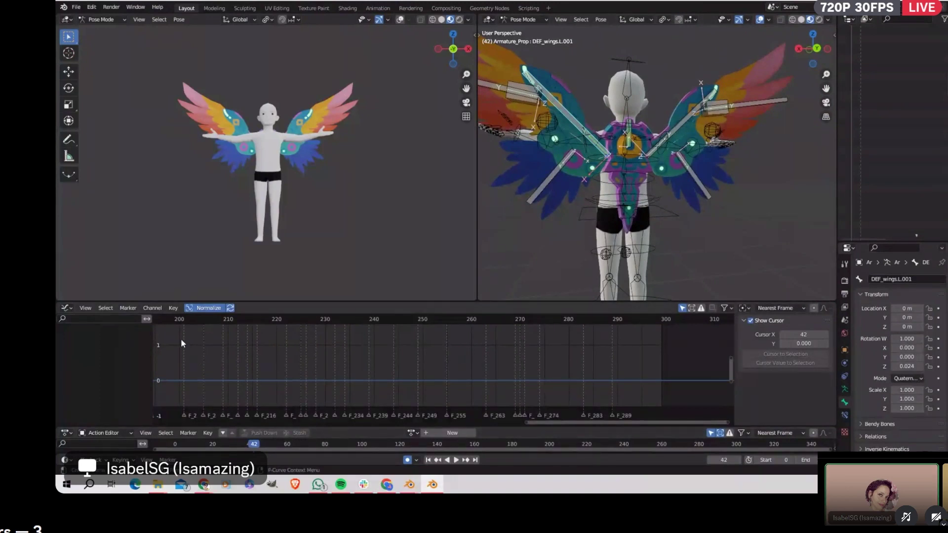
pyautogui.scroll(-2, 323, 372)
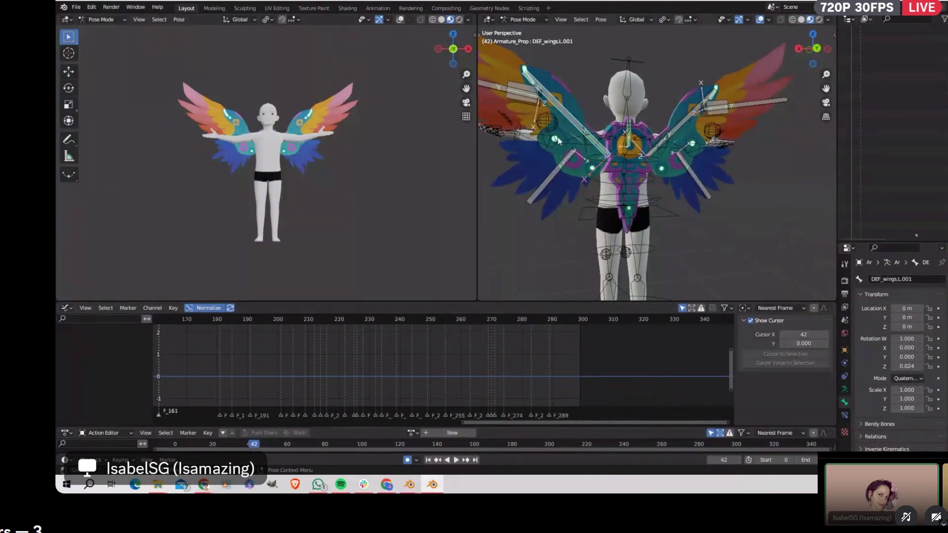
# Step: Assign the MechaWings_Prop action to Armature_Prop and show all of its animation curves in the Graph Editor
pyautogui.click(665, 195)
pyautogui.click(412, 433)
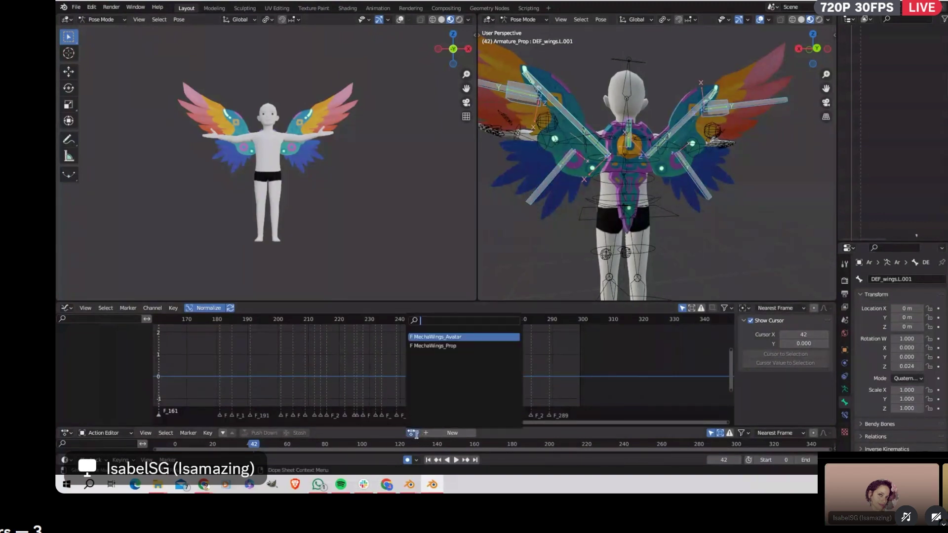
pyautogui.click(443, 347)
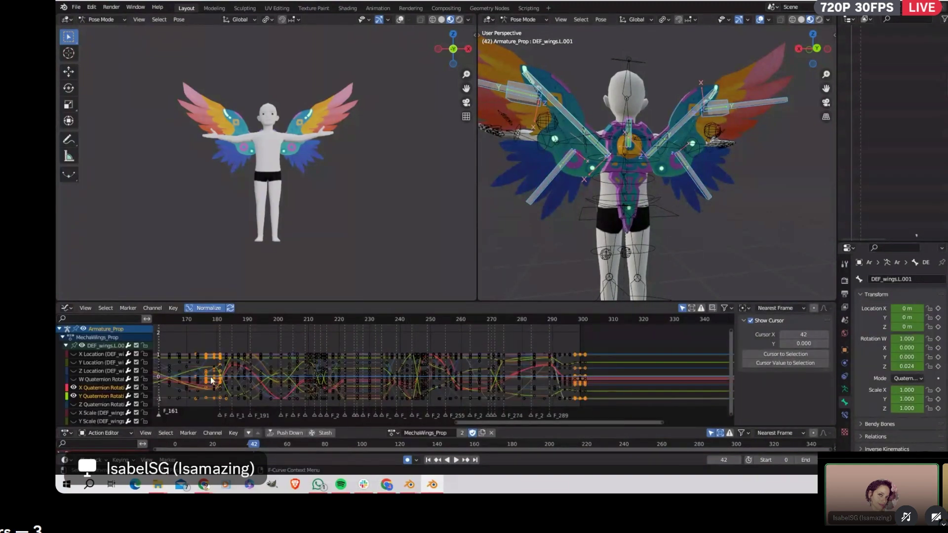
pyautogui.click(83, 329)
pyautogui.click(83, 329)
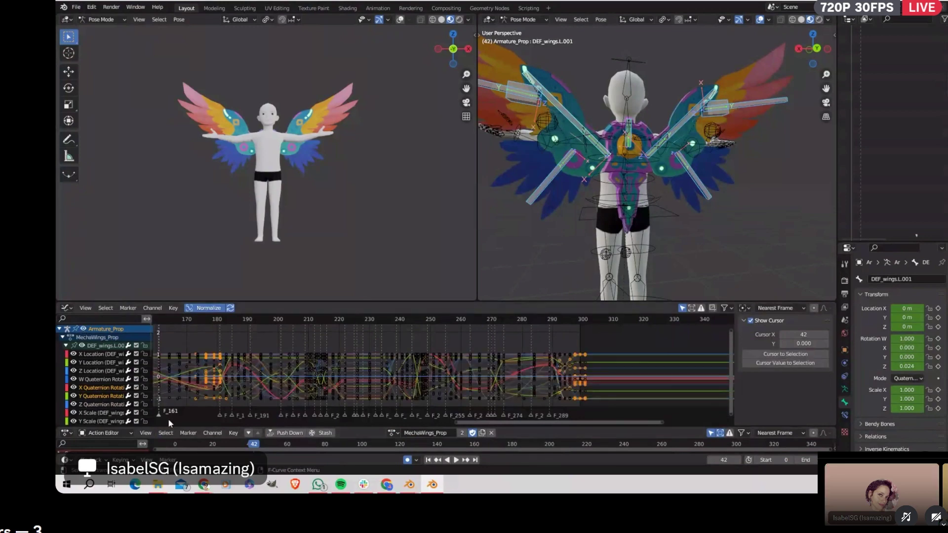
pyautogui.moveTo(165, 427); pyautogui.dragTo(165, 417)
pyautogui.moveTo(193, 333); pyautogui.dragTo(572, 342, button='middle')
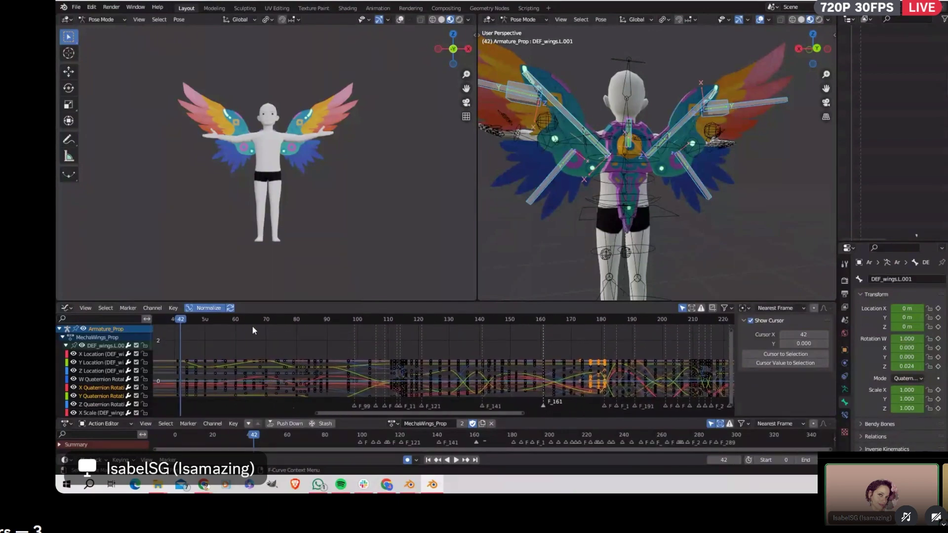
pyautogui.moveTo(253, 326); pyautogui.dragTo(211, 345, button='middle')
pyautogui.scroll(-2, 350, 335)
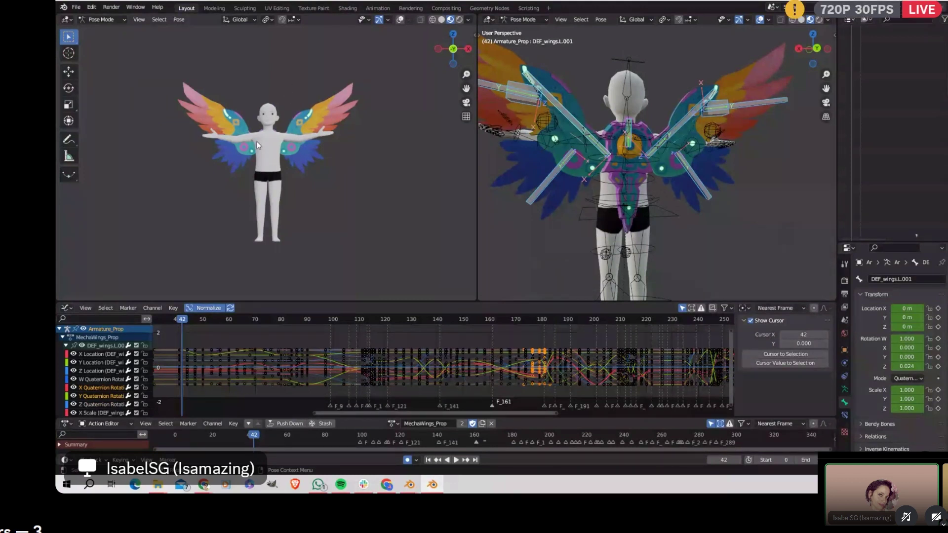
# Step: Play the wings animation and stop it at frame 149
pyautogui.press('space')
pyautogui.moveTo(443, 369)
pyautogui.mouseDown()
pyautogui.moveTo(460, 365)
pyautogui.moveTo(434, 363)
pyautogui.moveTo(460, 362)
pyautogui.mouseUp()
pyautogui.press('space')
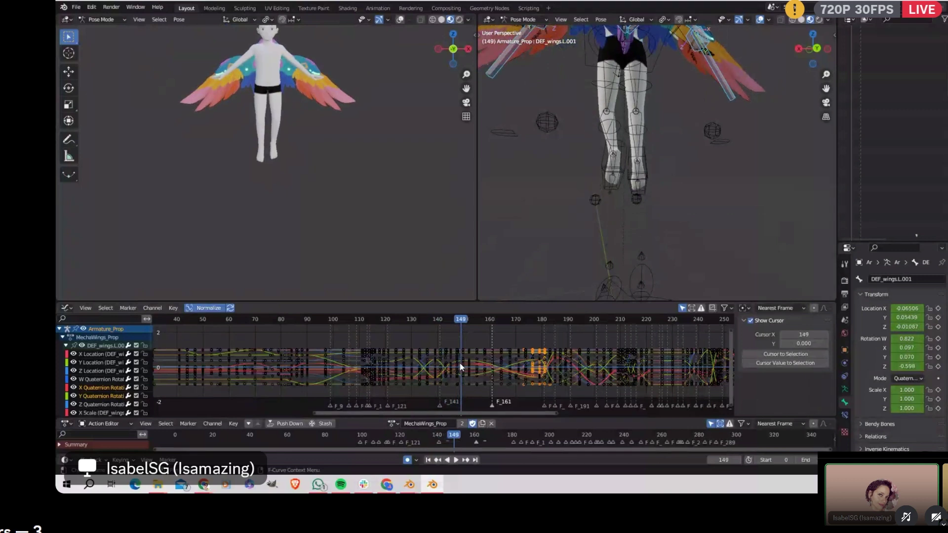
# Step: Select the wings' main bone, display its Child Of bone constraint at a readable width, and examine it at frame 121
pyautogui.moveTo(351, 199); pyautogui.dragTo(336, 118, button='middle')
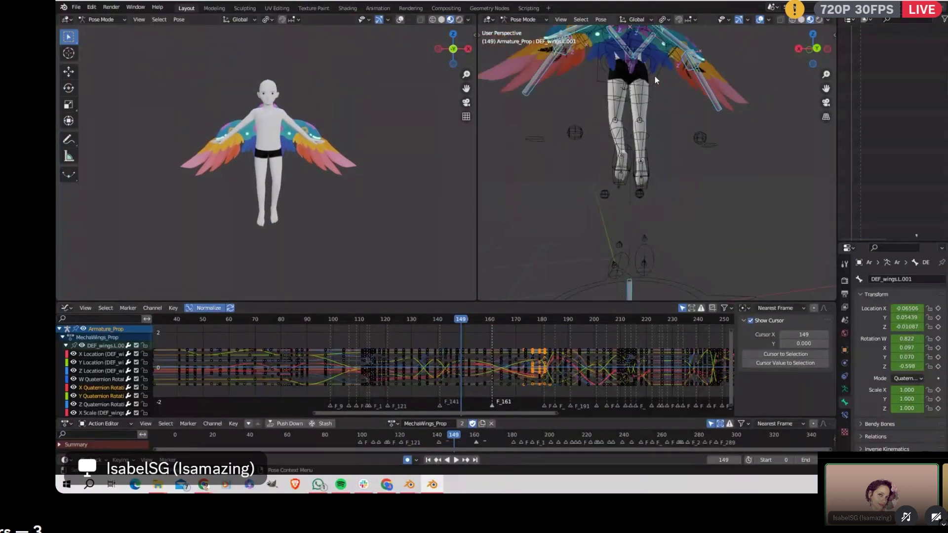
pyautogui.scroll(-4, 654, 76)
pyautogui.keyDown('shift'); pyautogui.moveTo(655, 76); pyautogui.dragTo(634, 130, button='middle'); pyautogui.keyUp('shift')
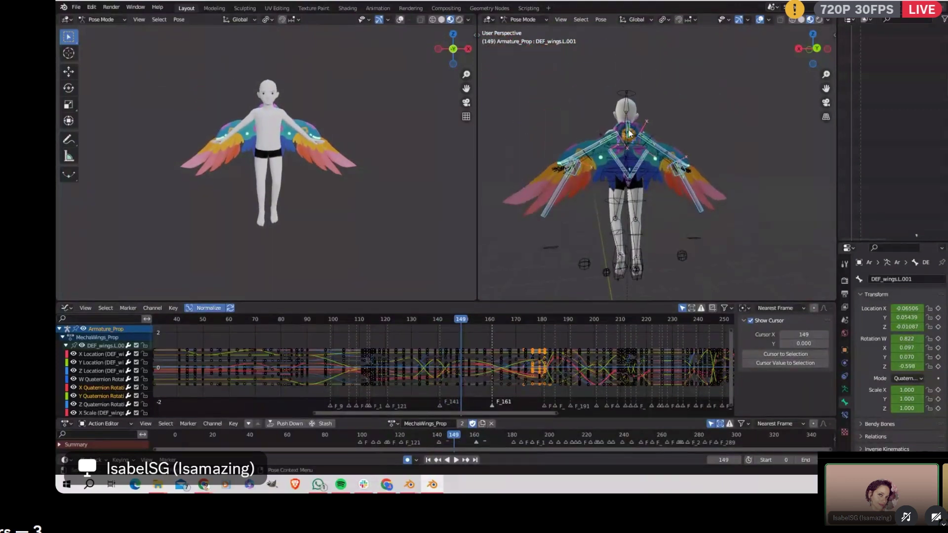
pyautogui.click(629, 133)
pyautogui.click(845, 415)
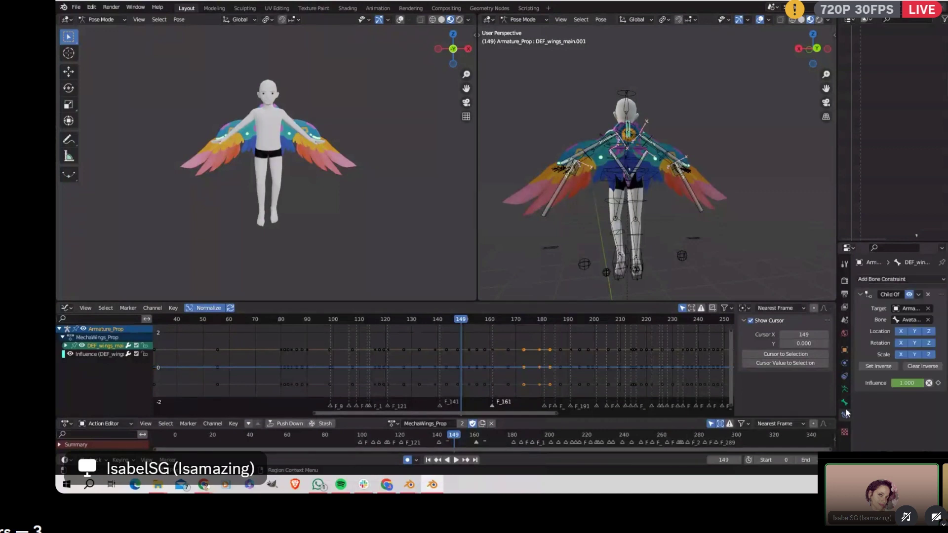
pyautogui.moveTo(838, 328); pyautogui.dragTo(756, 328)
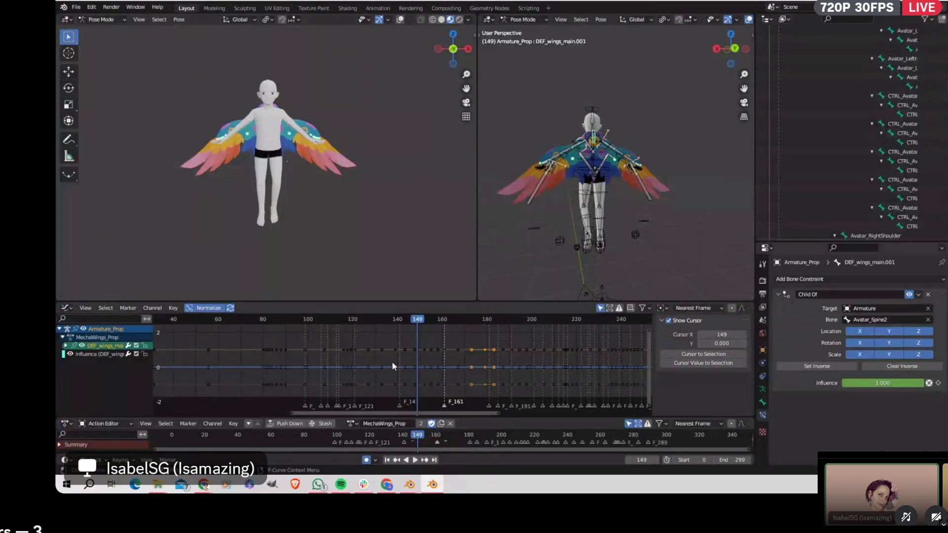
pyautogui.moveTo(417, 321); pyautogui.dragTo(353, 327)
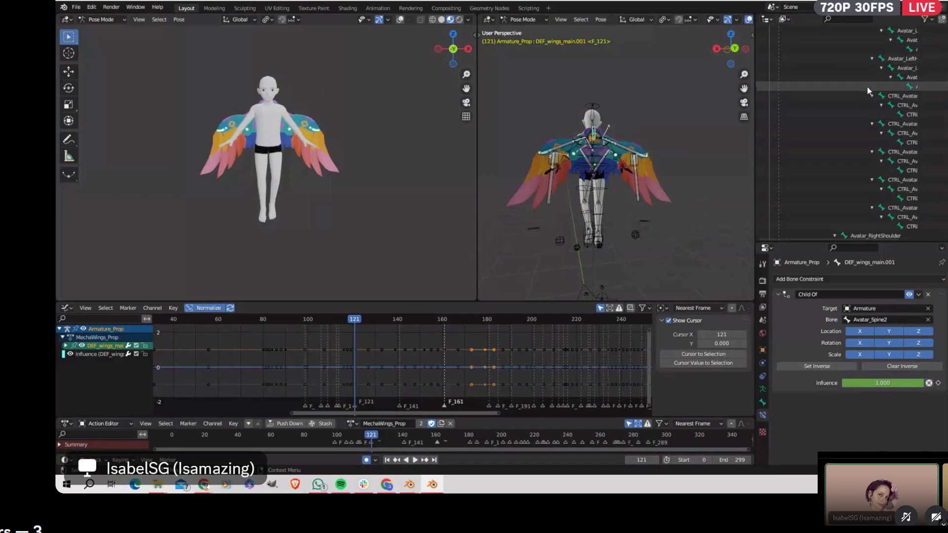
# Step: Leave Pose Mode on Armature_Prop, select the avatar's Armature, and enter Pose Mode on it
pyautogui.scroll(10, 866, 86)
pyautogui.click(808, 68)
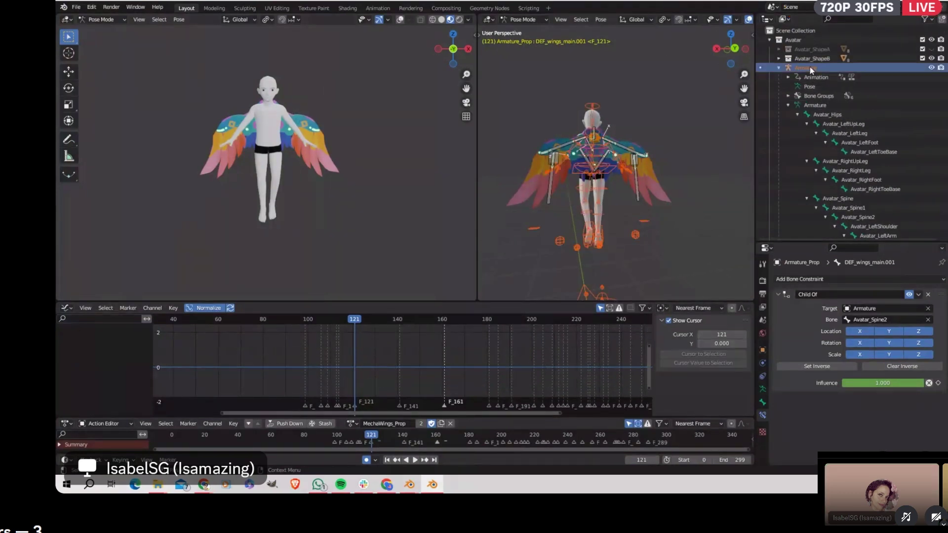
pyautogui.click(111, 21)
pyautogui.click(106, 30)
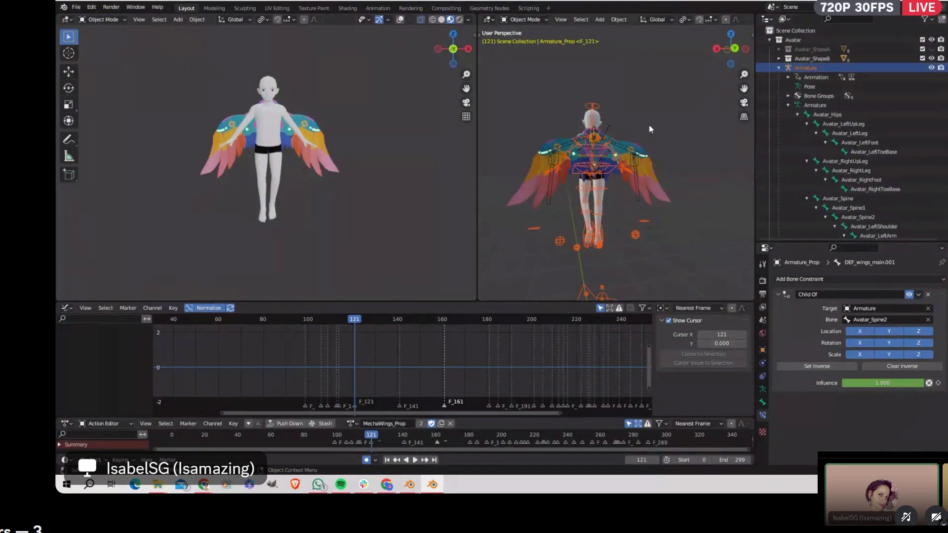
pyautogui.click(596, 107)
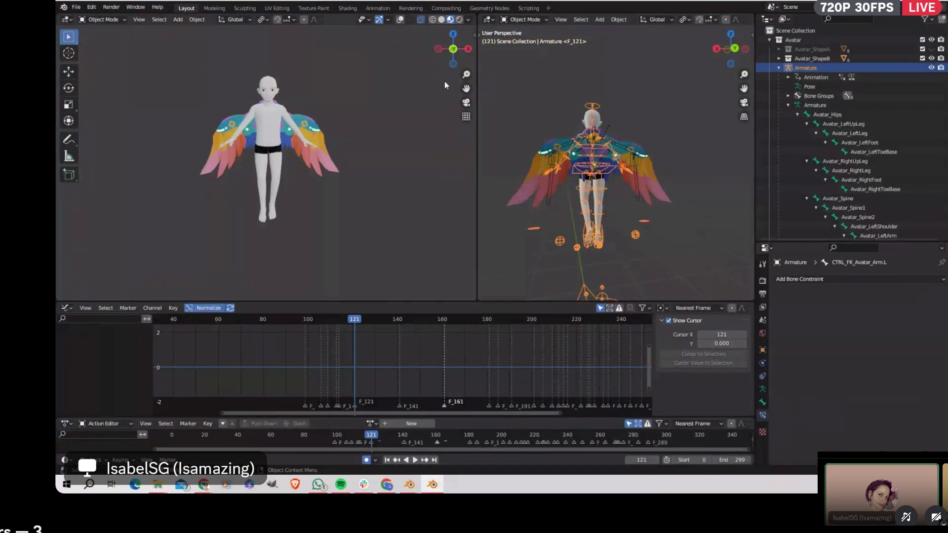
pyautogui.click(106, 19)
pyautogui.click(105, 51)
# Step: Assign the MechaWings_Avatar action to the Armature, select all its bones, and enlarge the Action Editor to show the keyframes
pyautogui.scroll(-4, 270, 338)
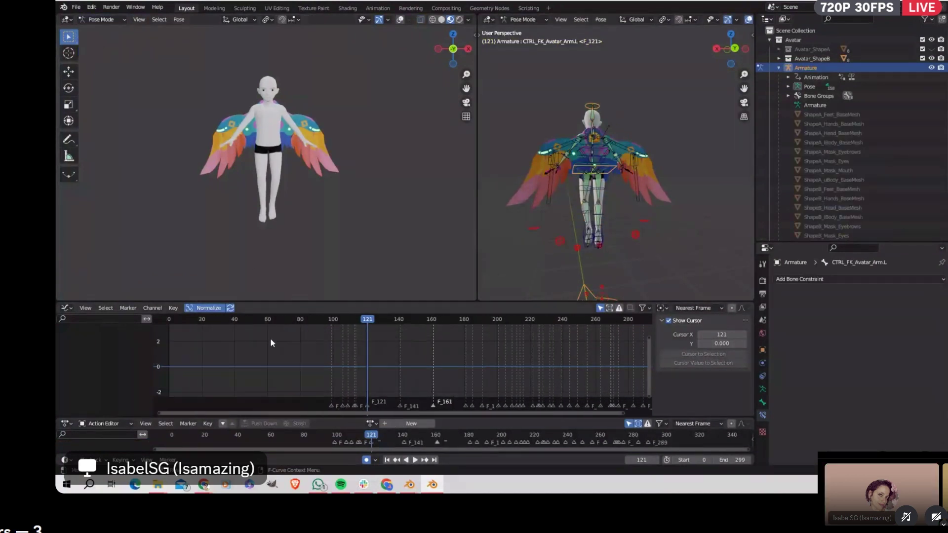
pyautogui.click(379, 420)
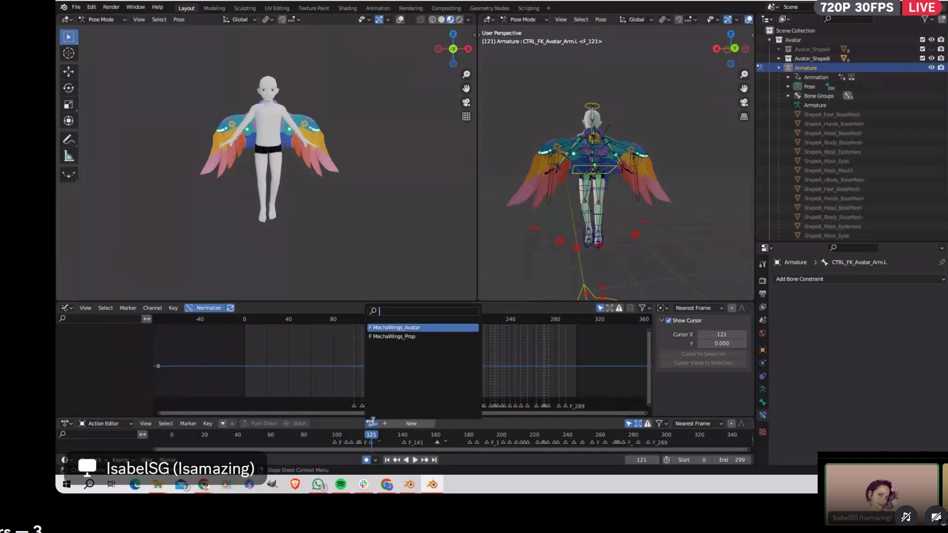
pyautogui.click(396, 328)
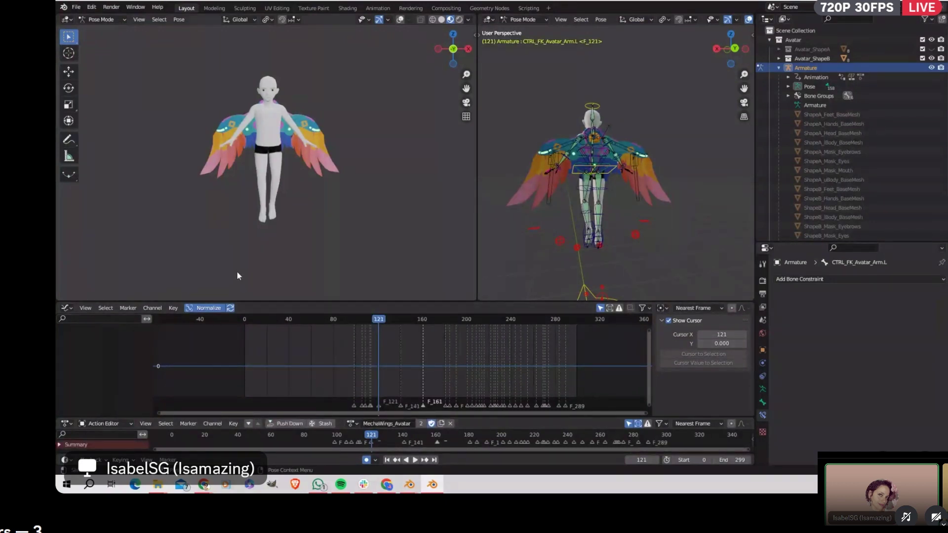
pyautogui.press('a')
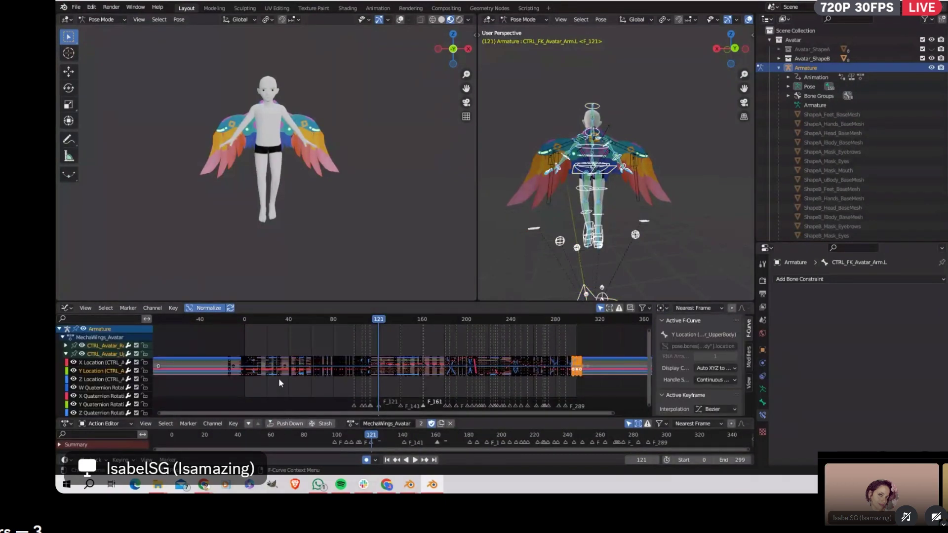
pyautogui.moveTo(286, 416); pyautogui.dragTo(292, 337)
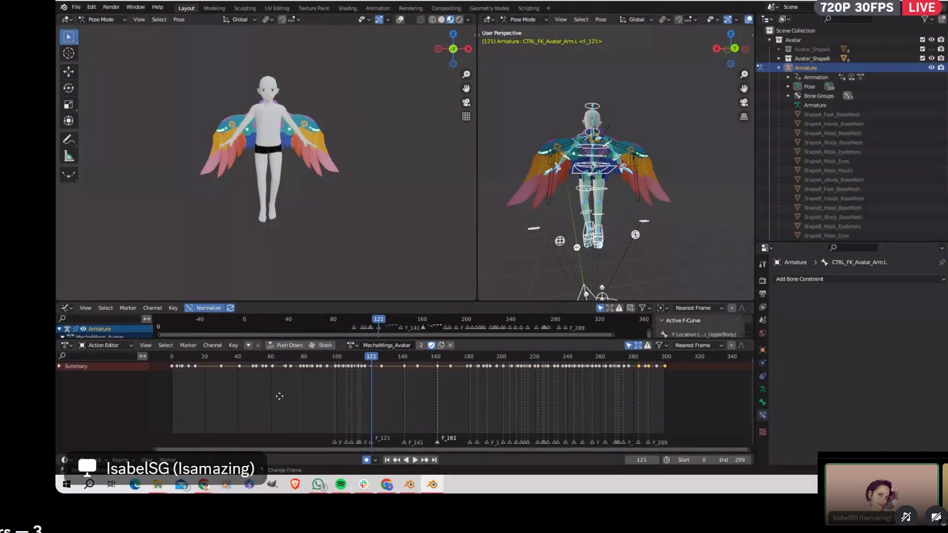
# Step: Scrub the animation to frame 90, add a timeline marker there, and advance to frame 92
pyautogui.scroll(2, 281, 410)
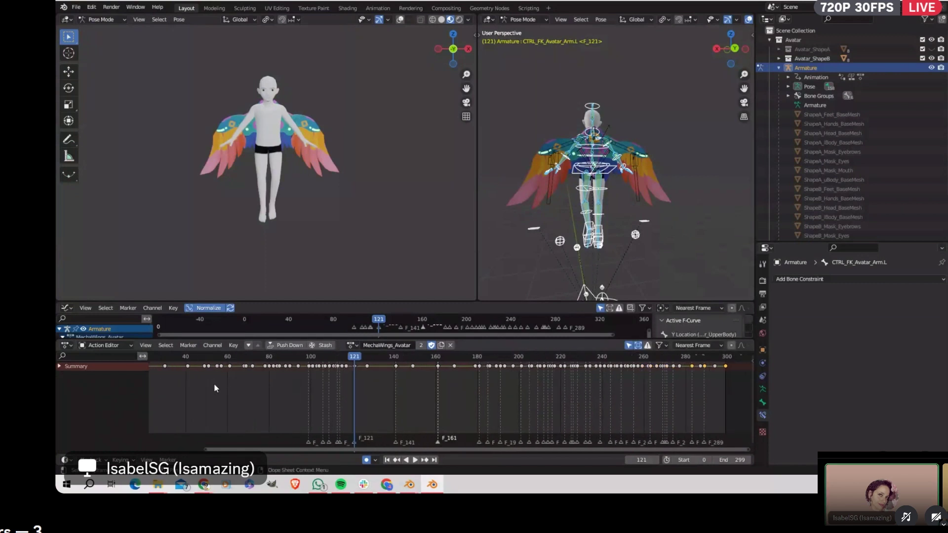
pyautogui.scroll(1, 255, 383)
pyautogui.press('space')
pyautogui.click(257, 358)
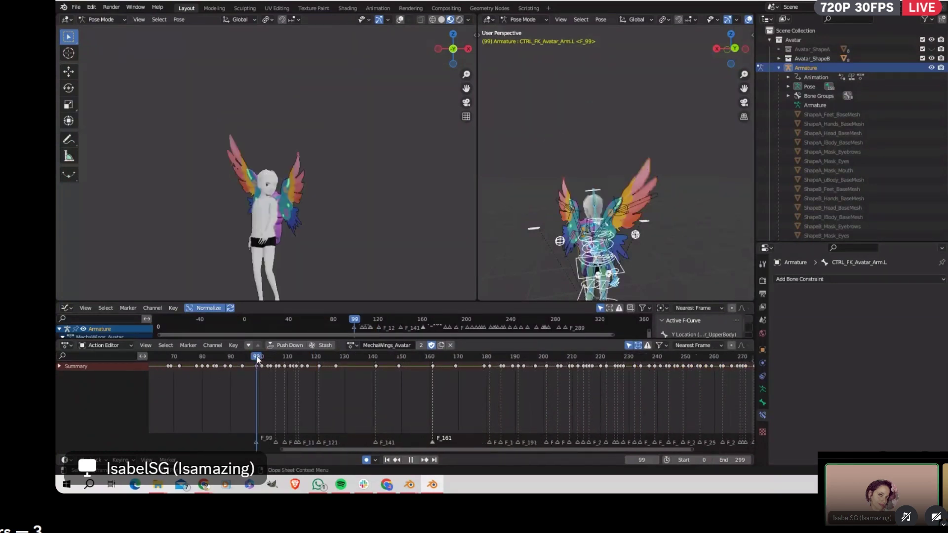
pyautogui.moveTo(256, 359); pyautogui.dragTo(230, 361)
pyautogui.press('space')
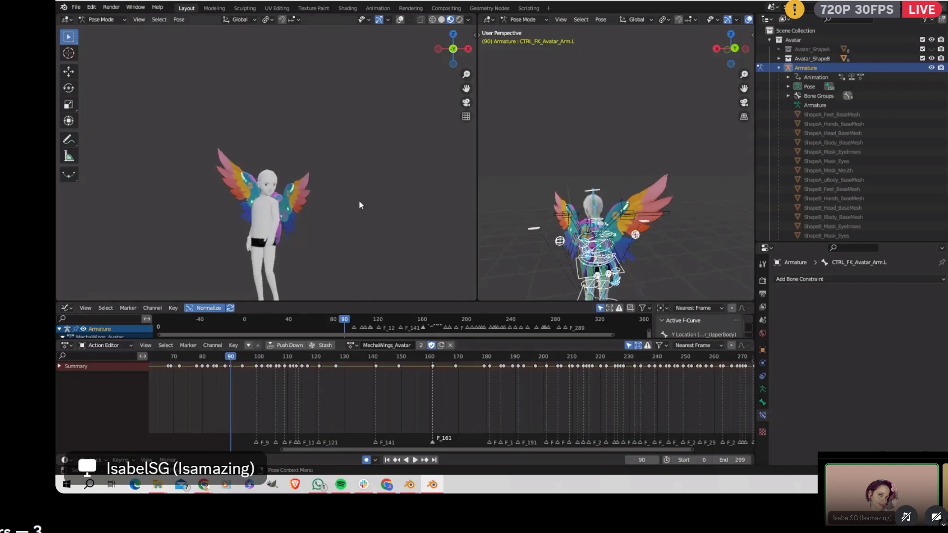
pyautogui.moveTo(359, 201); pyautogui.dragTo(388, 123, button='middle')
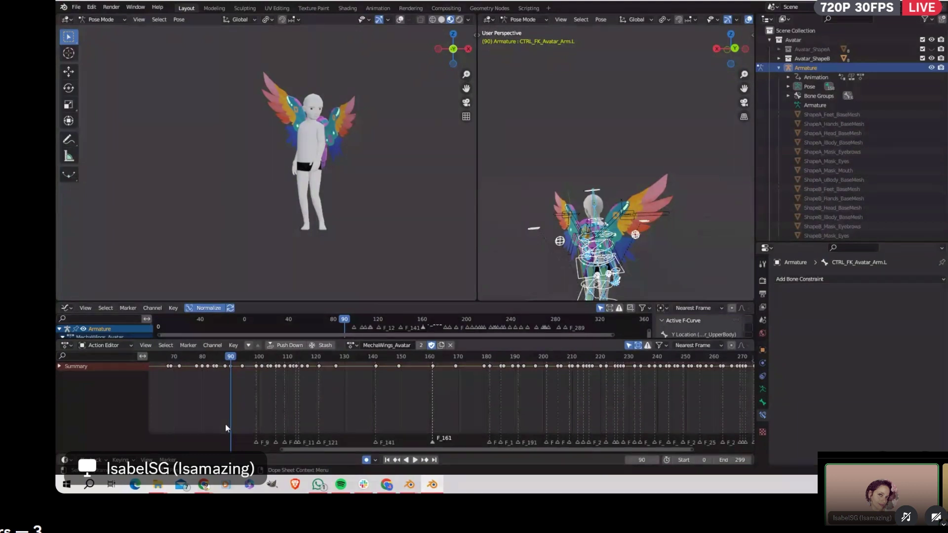
pyautogui.press('m')
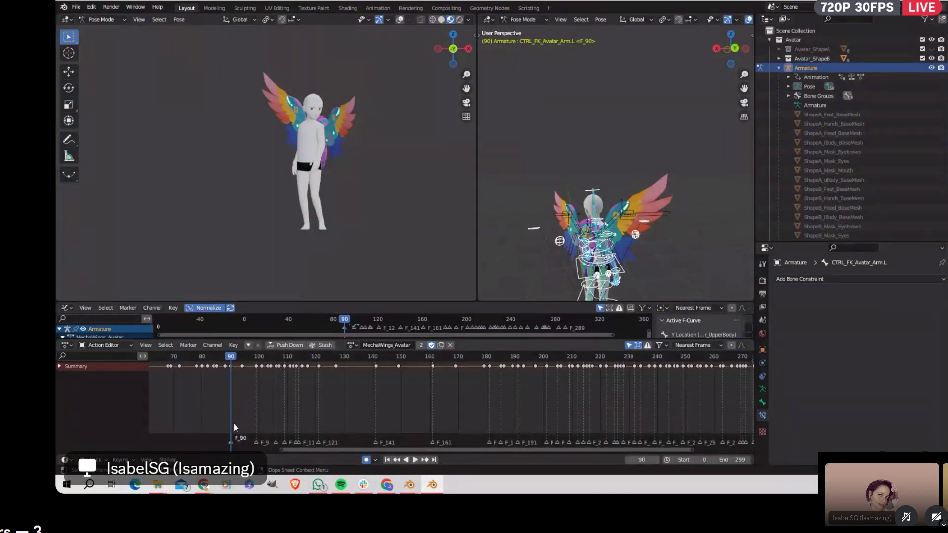
pyautogui.press('Right')
pyautogui.press('Right')
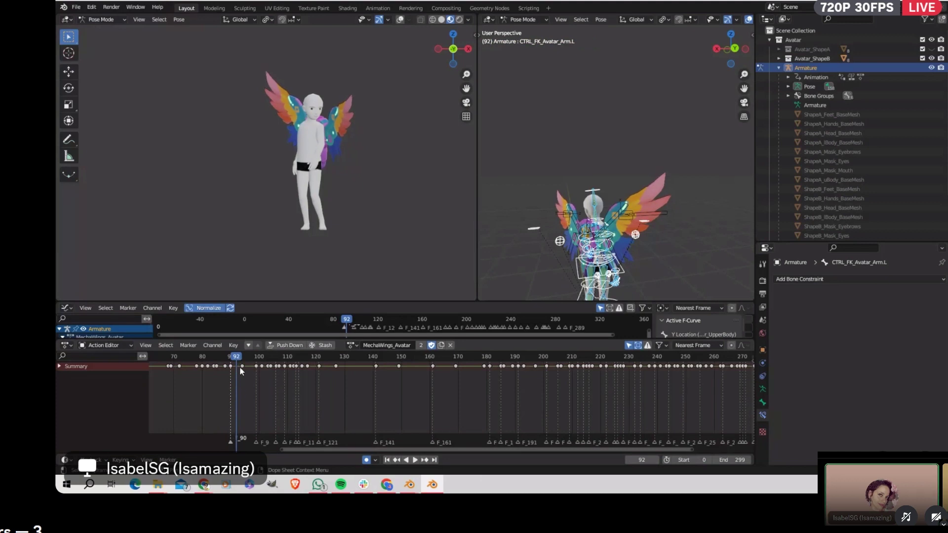
# Step: Play and scrub the winged avatar's animation, pausing on the marked frames 90, 99, 121 and 185
pyautogui.press('Left')
pyautogui.press('Left')
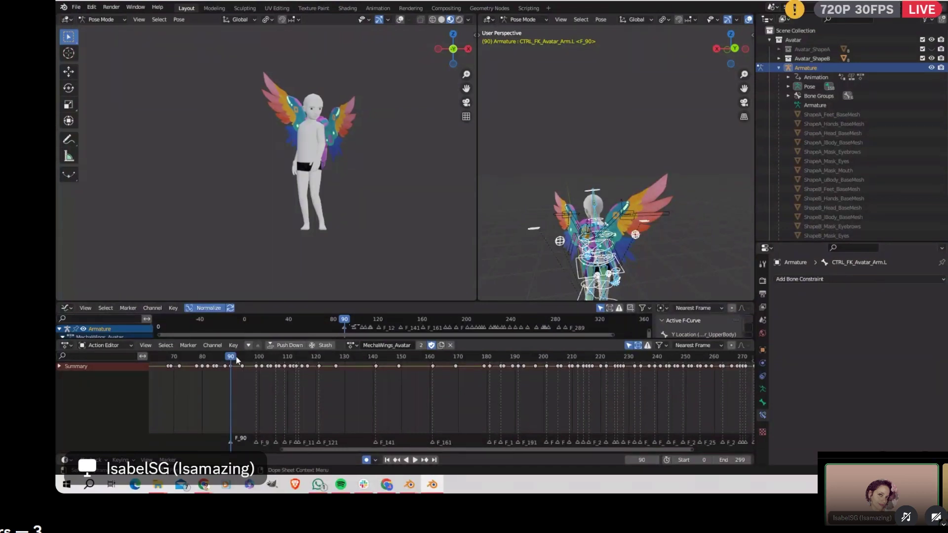
pyautogui.press('space')
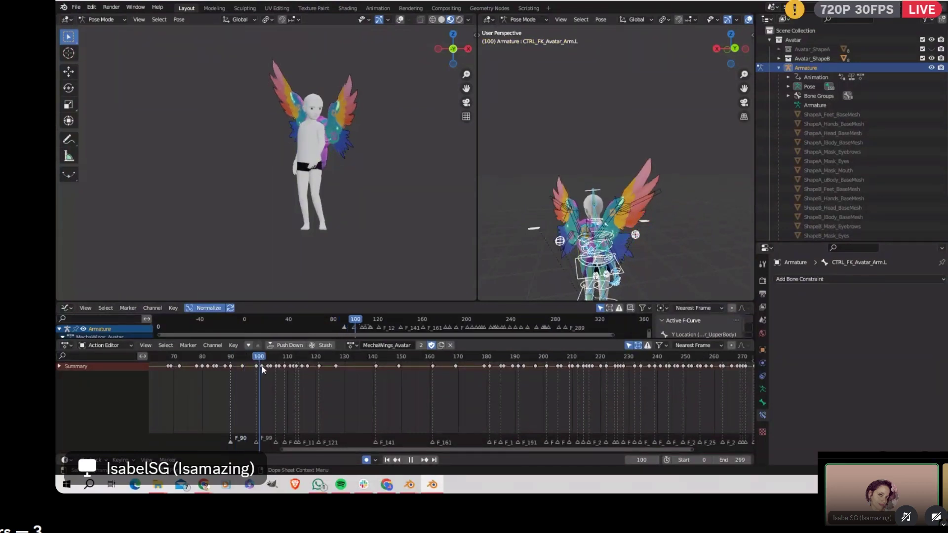
pyautogui.click(257, 373)
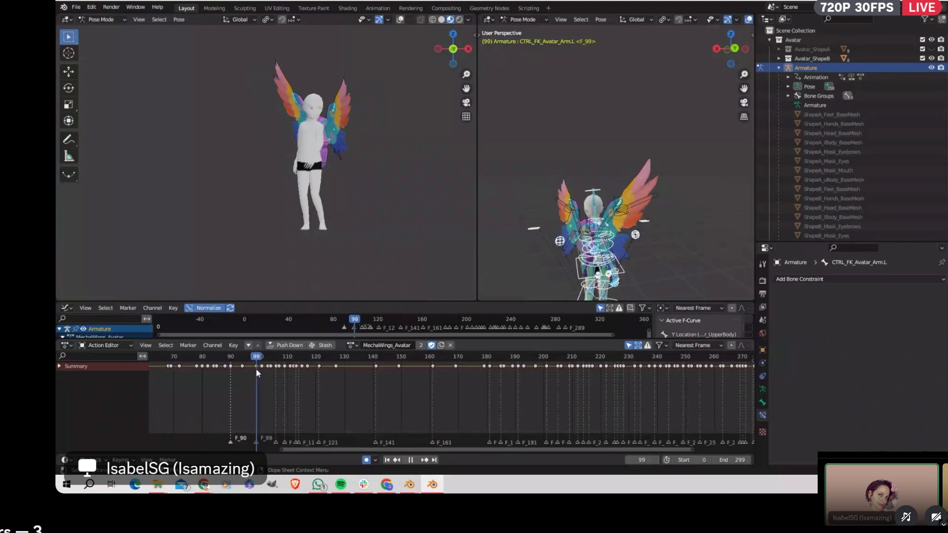
pyautogui.press('space')
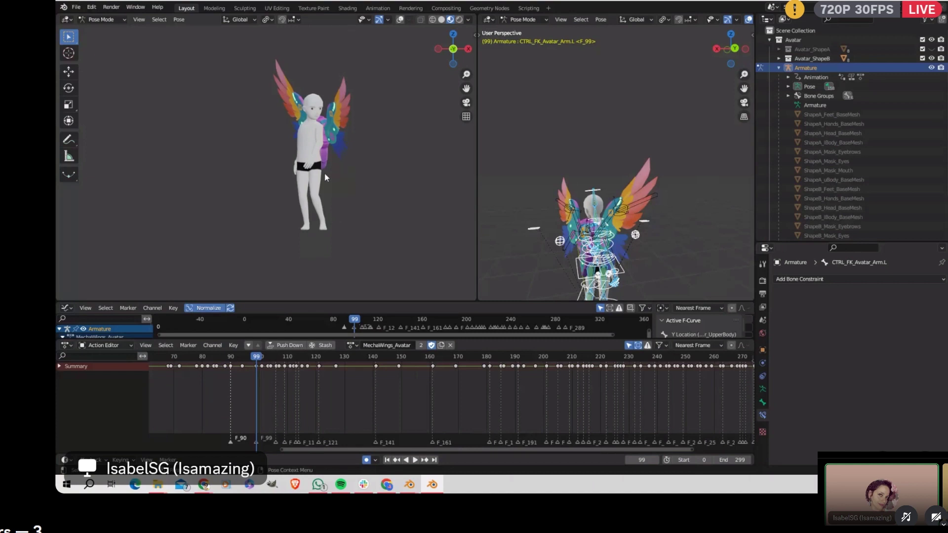
pyautogui.press('space')
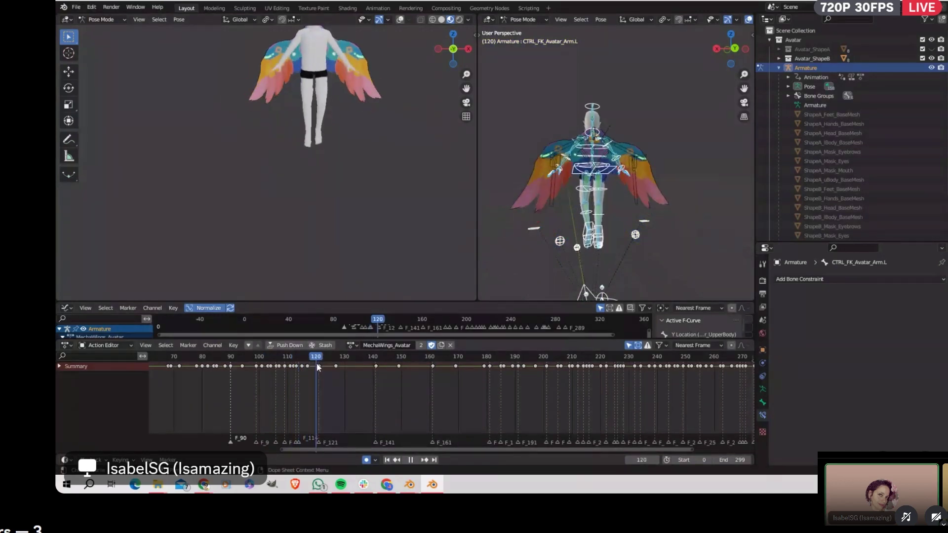
pyautogui.press('space')
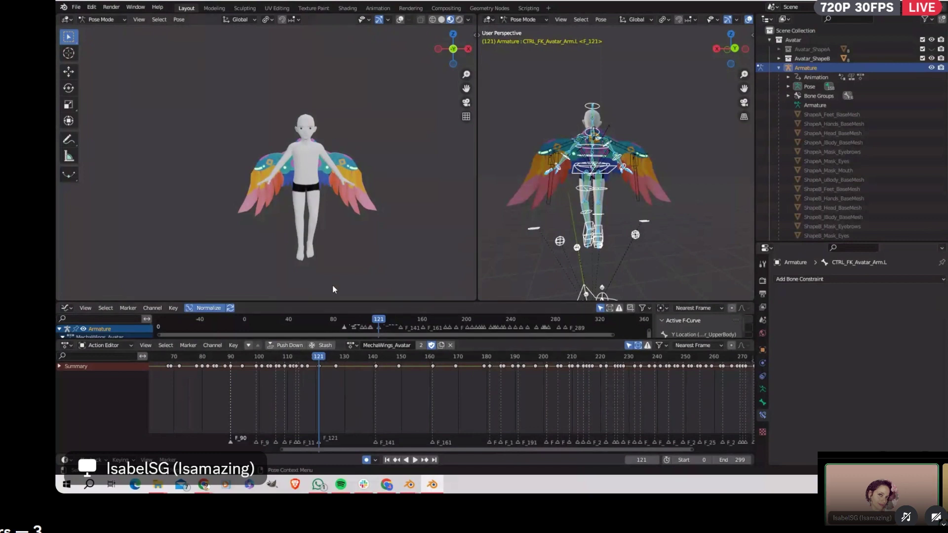
pyautogui.press('space')
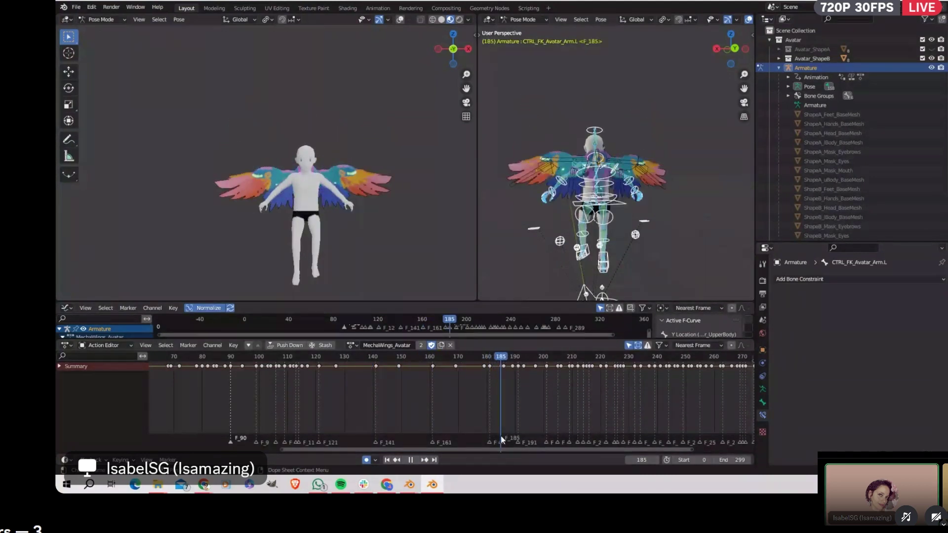
pyautogui.press('space')
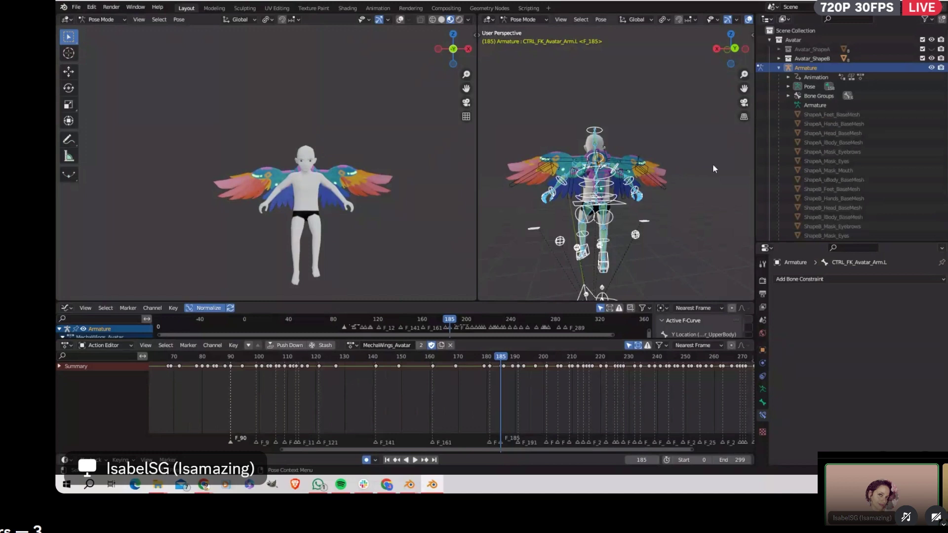
# Step: Set the armature viewport to the right orthographic view and play the flight, stopping at frame 228
pyautogui.click(712, 163)
pyautogui.press('KP_3')
pyautogui.press('space')
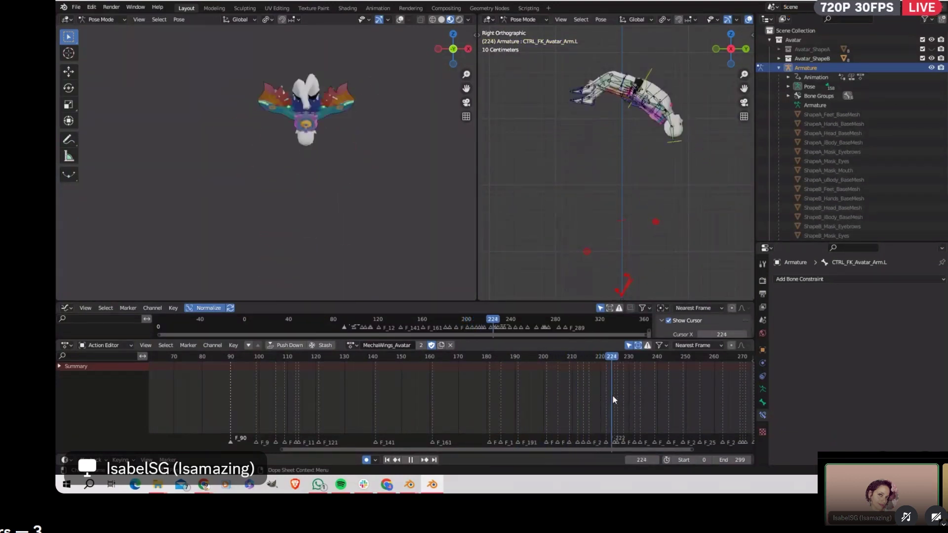
pyautogui.click(410, 460)
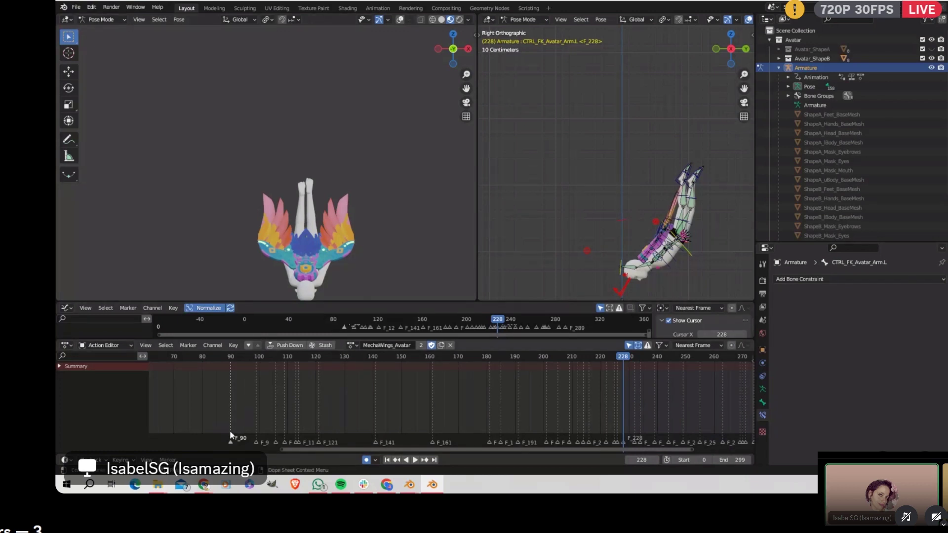
# Step: Delete the timeline marker F_99 at frame 99
pyautogui.click(255, 446)
pyautogui.keyDown('shift'); pyautogui.moveTo(365, 248); pyautogui.dragTo(348, 189, button='middle'); pyautogui.keyUp('shift')
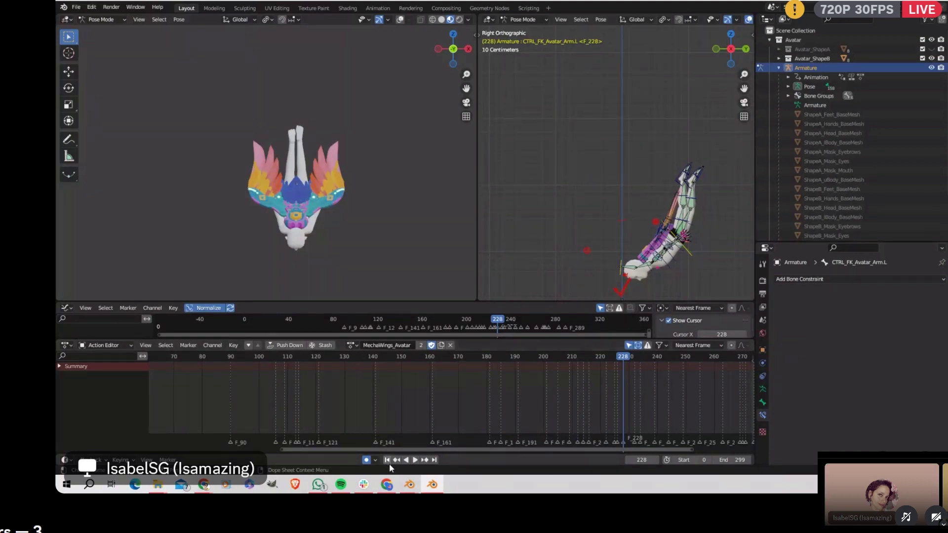
# Step: Switch to the Blender window with the ball example, leave Pose Mode on the avatar's Armature, and enter Pose Mode on Armature_Prop
pyautogui.moveTo(409, 485)
pyautogui.click(369, 442)
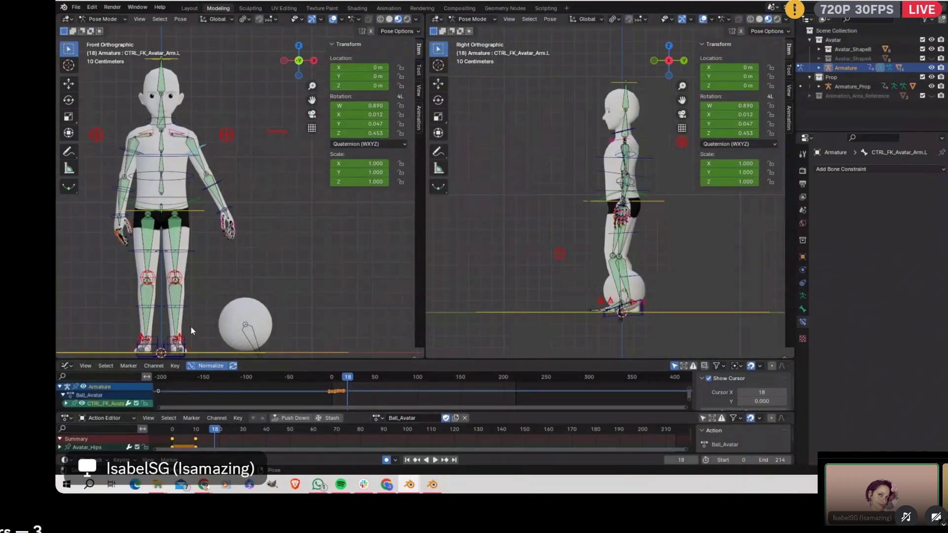
pyautogui.click(114, 22)
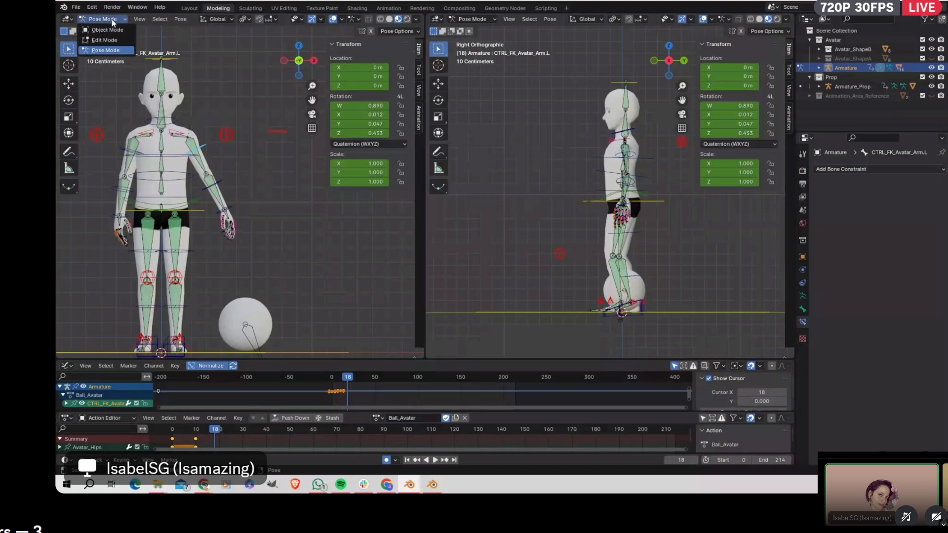
pyautogui.click(110, 28)
pyautogui.click(251, 330)
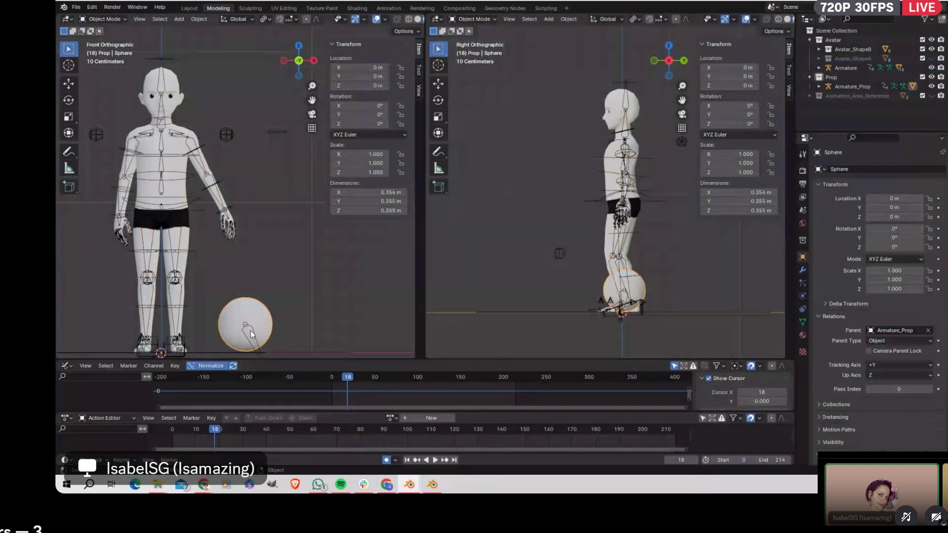
pyautogui.click(250, 327)
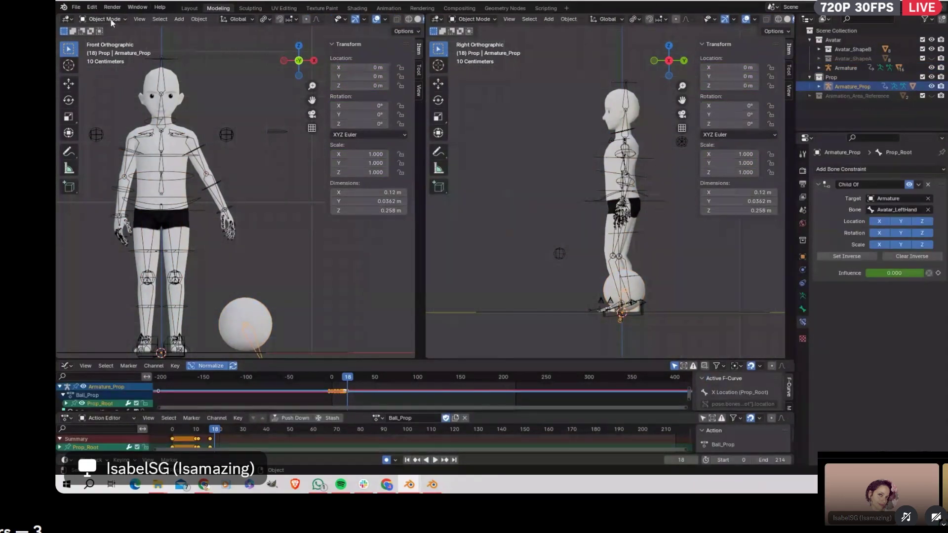
pyautogui.click(110, 19)
pyautogui.click(111, 48)
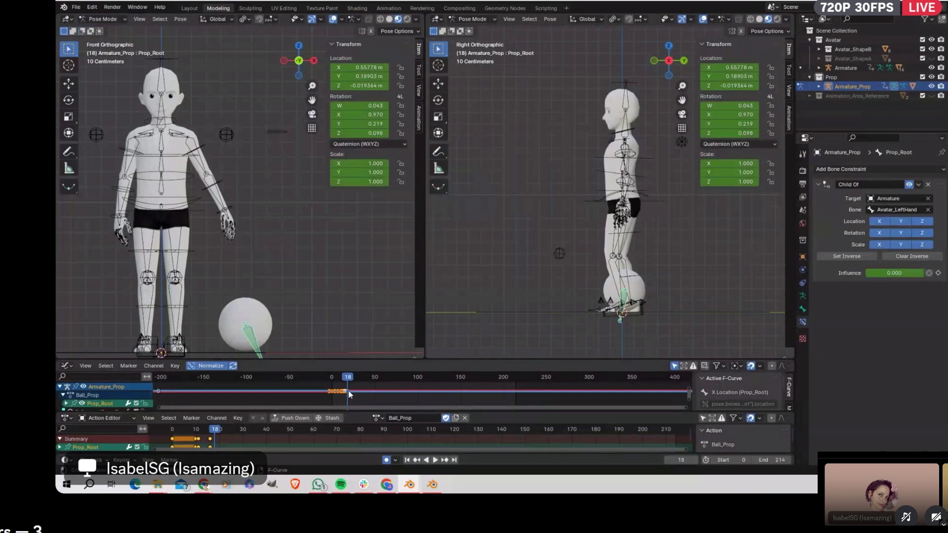
# Step: At frame 25, raise the ball's Prop_Root bone off the ground to about X 0.496 m, Y 0.566 m, keyframing its new position
pyautogui.click(211, 428)
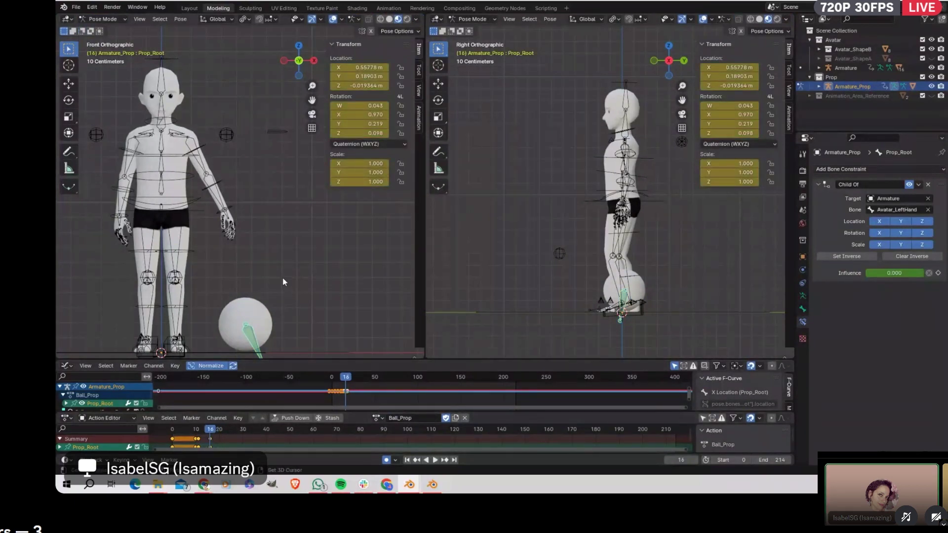
pyautogui.keyDown('shift'); pyautogui.moveTo(283, 282); pyautogui.dragTo(276, 191, button='middle'); pyautogui.keyUp('shift')
pyautogui.moveTo(215, 430); pyautogui.dragTo(213, 438)
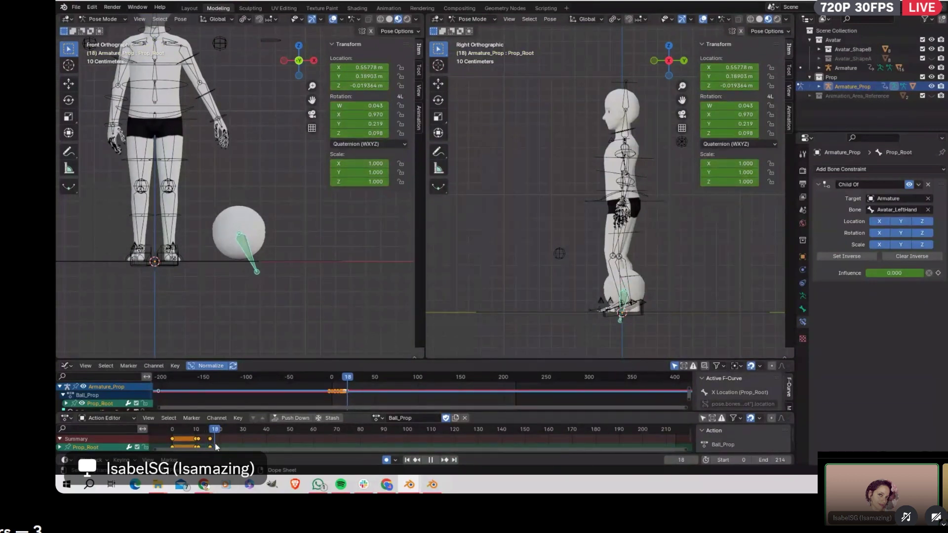
pyautogui.press('space')
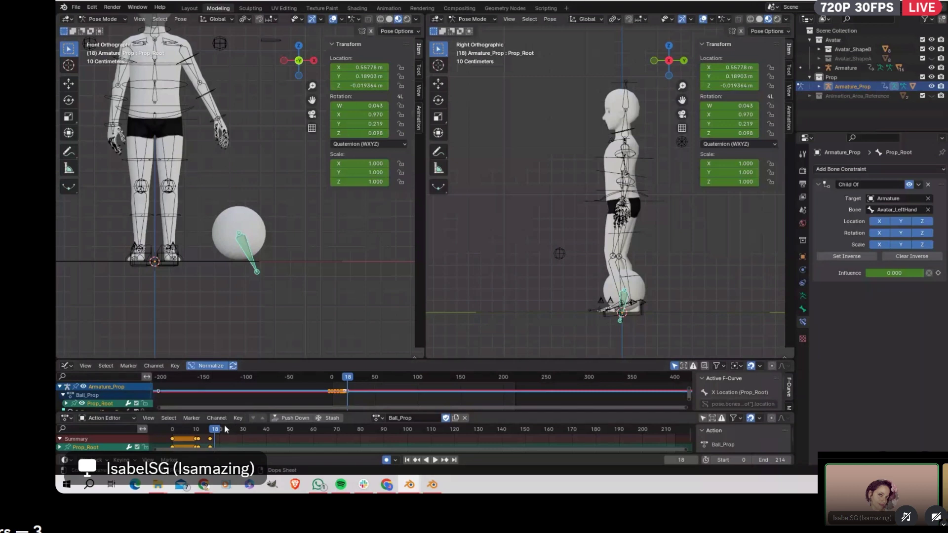
pyautogui.press('space')
pyautogui.moveTo(213, 433); pyautogui.dragTo(232, 449)
pyautogui.press('i')
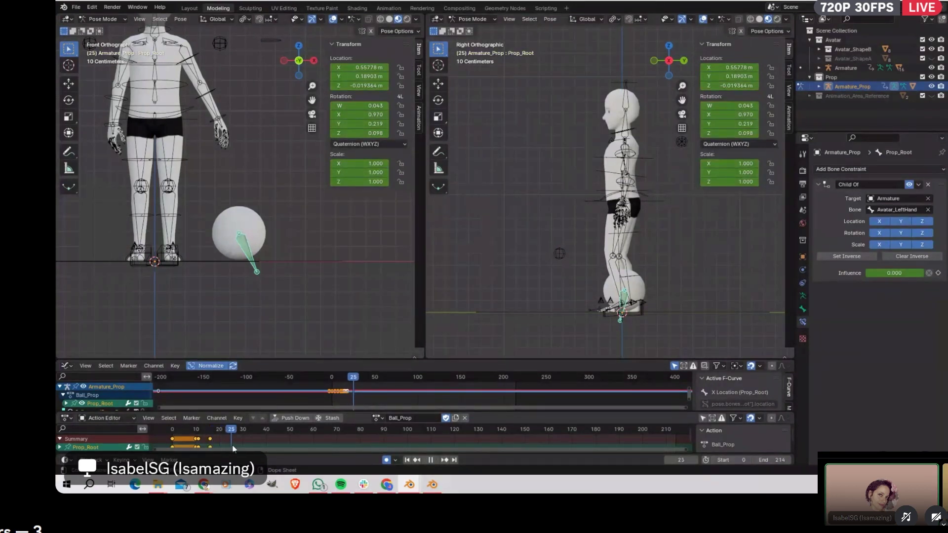
pyautogui.press('g')
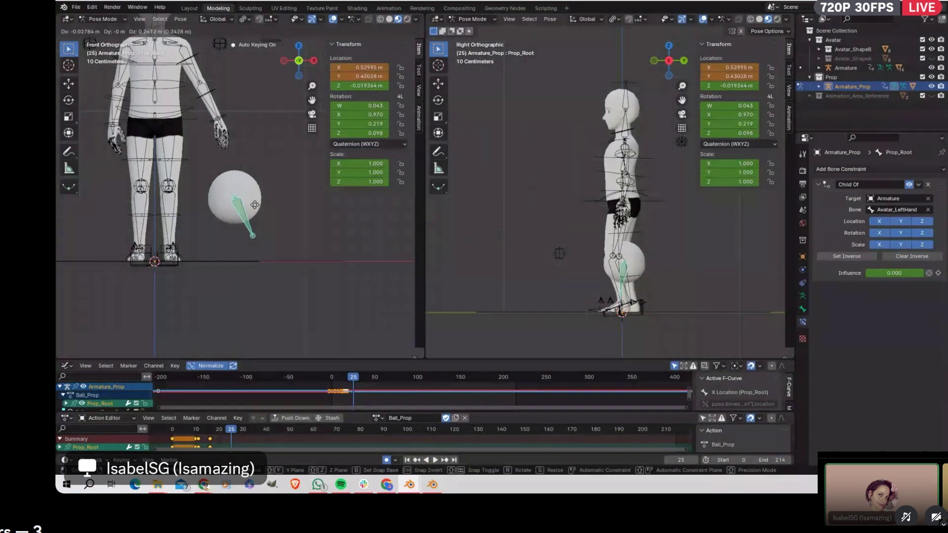
pyautogui.click(252, 188)
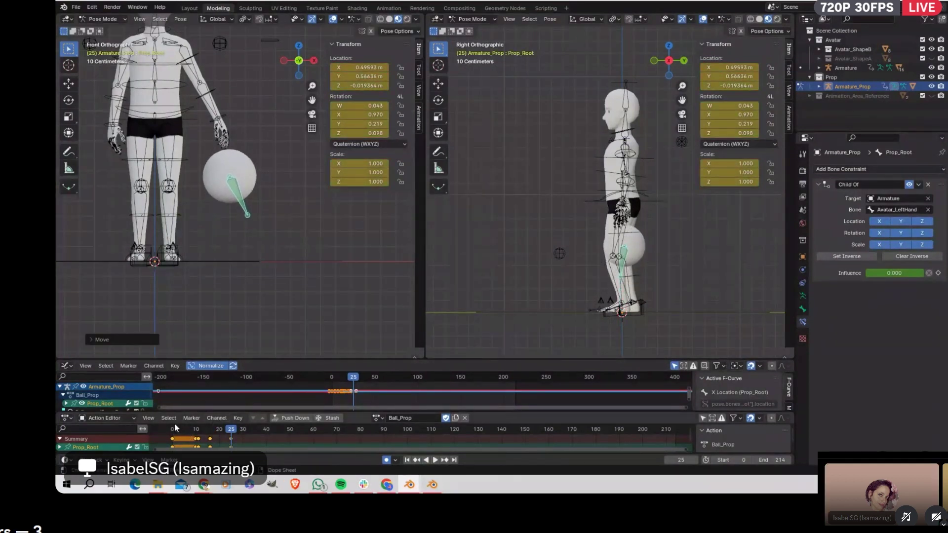
pyautogui.click(197, 430)
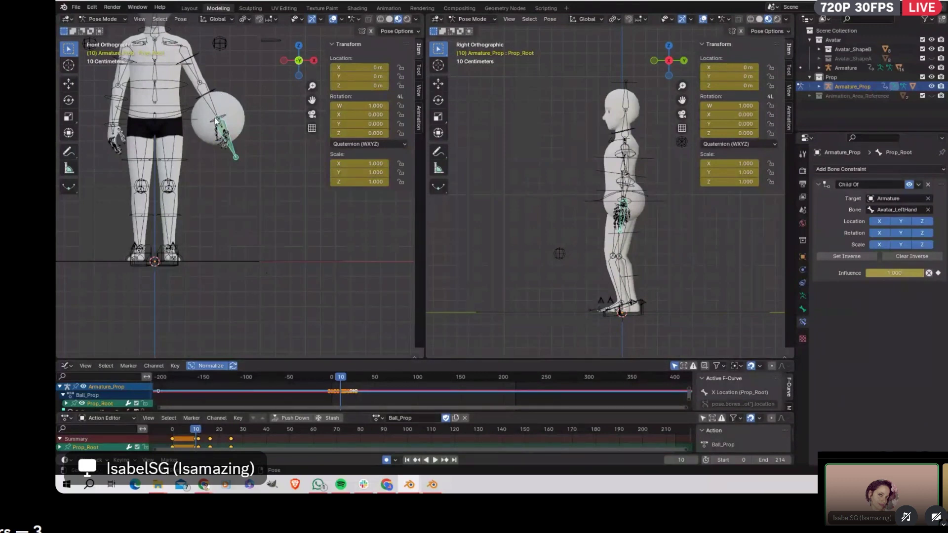
pyautogui.press('g')
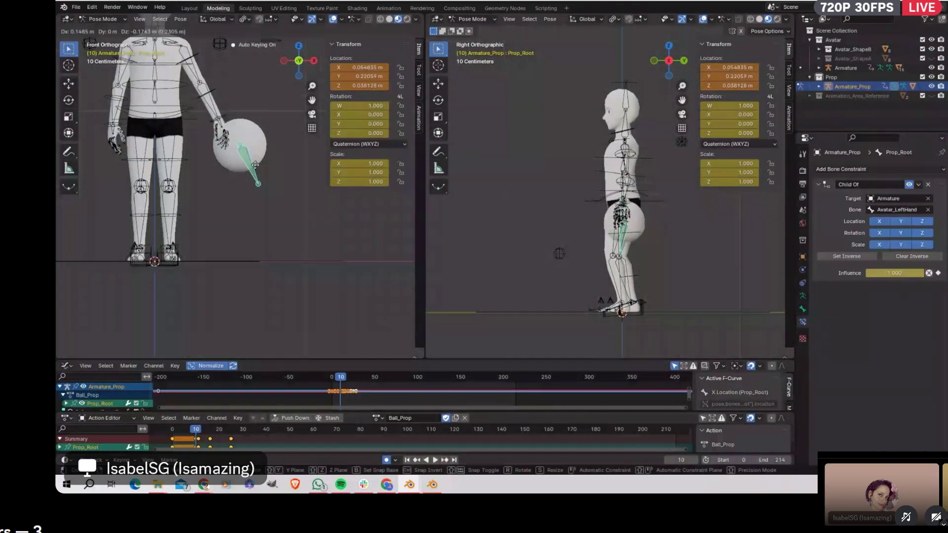
pyautogui.rightClick(232, 143)
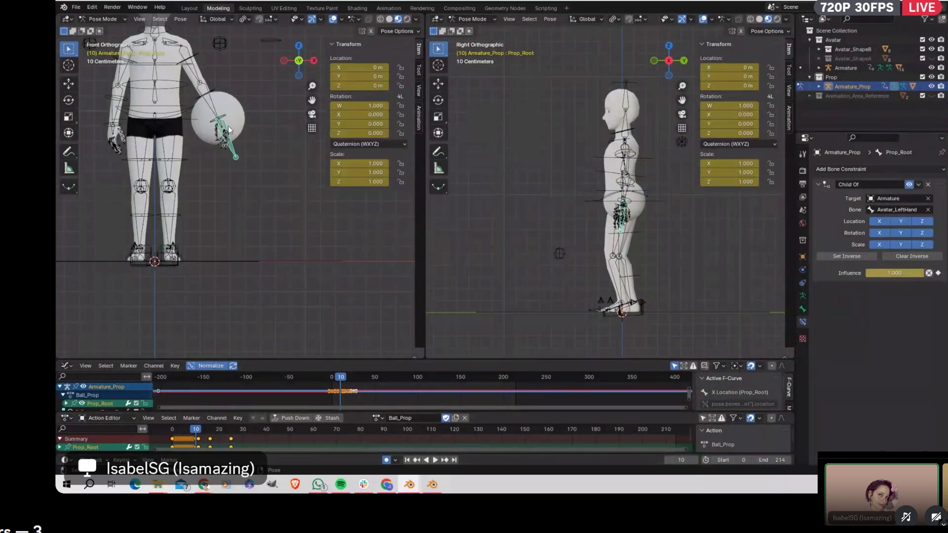
pyautogui.press('g')
pyautogui.rightClick(265, 200)
# Step: At frame 0, scale the Prop_Root bone down to about 0.326 so the ball fits the avatar's left hand
pyautogui.click(172, 430)
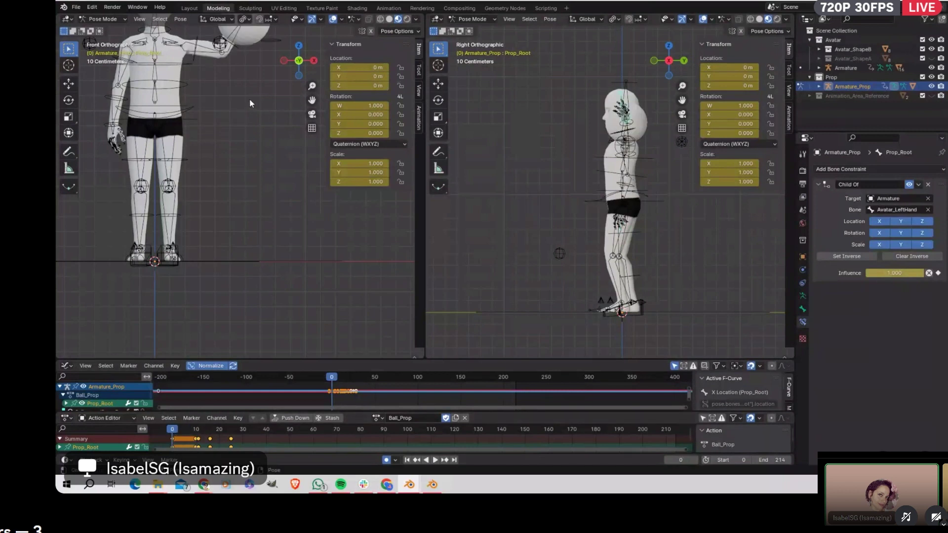
pyautogui.press('KP_Decimal')
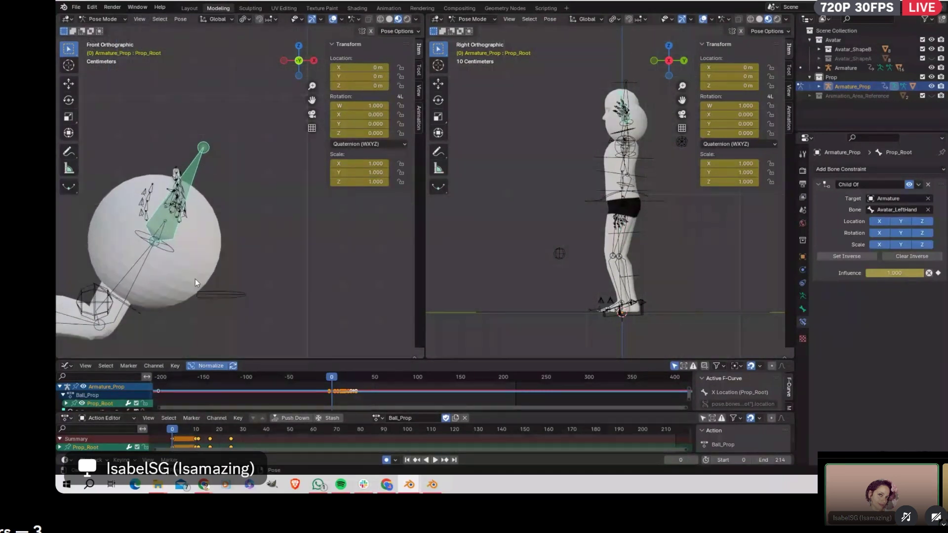
pyautogui.keyDown('shift'); pyautogui.moveTo(196, 281); pyautogui.dragTo(281, 217, button='middle'); pyautogui.keyUp('shift')
pyautogui.press('s')
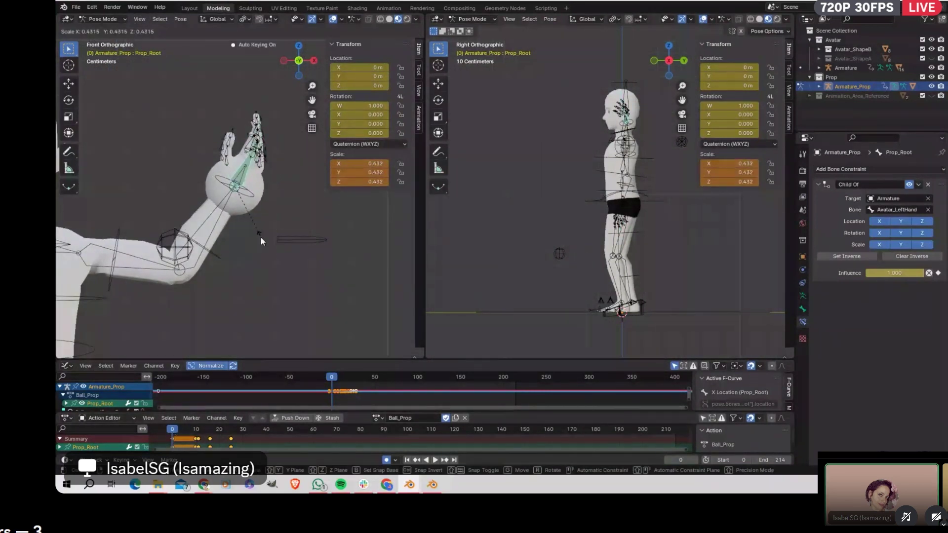
pyautogui.click(251, 232)
# Step: Move the ball's Prop_Root bone up along the global Z axis from the wrist to the left palm
pyautogui.press('g')
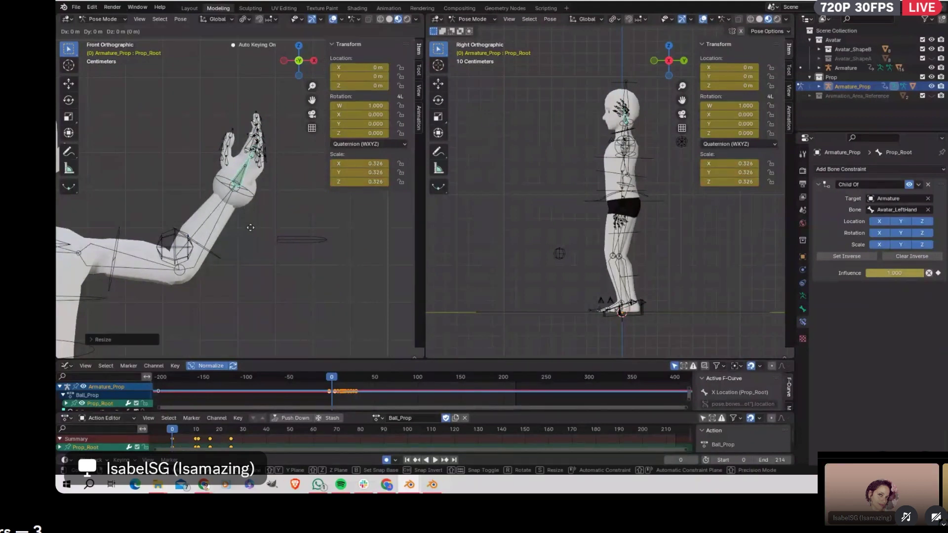
pyautogui.press('z')
pyautogui.click(283, 197)
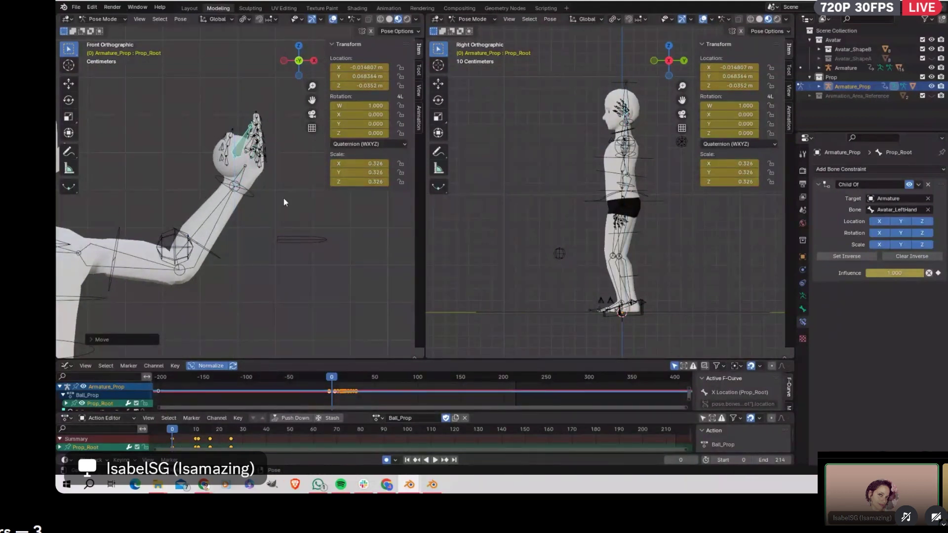
# Step: Position the ball's Prop_Root bone along its local axes at about X -0.1 m and Y 0.089 m
pyautogui.moveTo(281, 201); pyautogui.dragTo(333, 236, button='middle')
pyautogui.press('g')
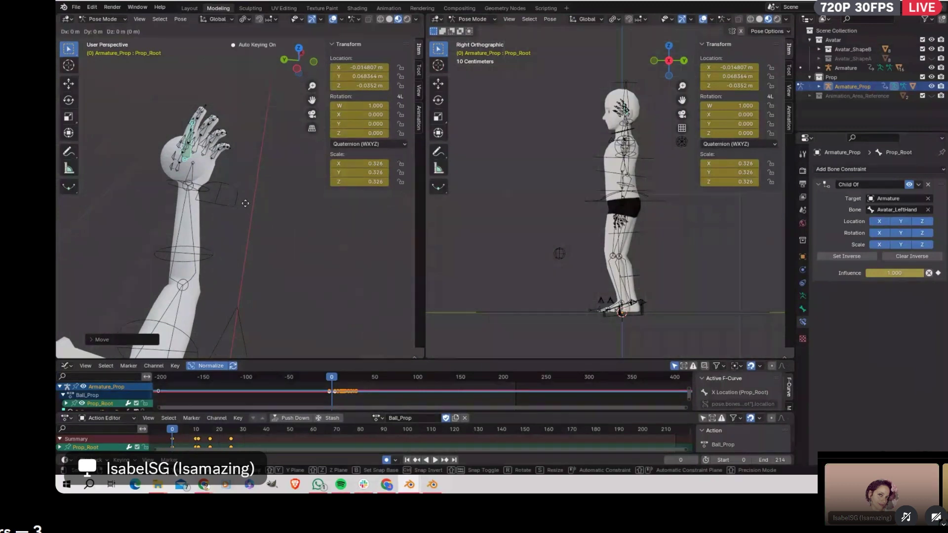
pyautogui.press('x')
pyautogui.press('x')
pyautogui.click(267, 212)
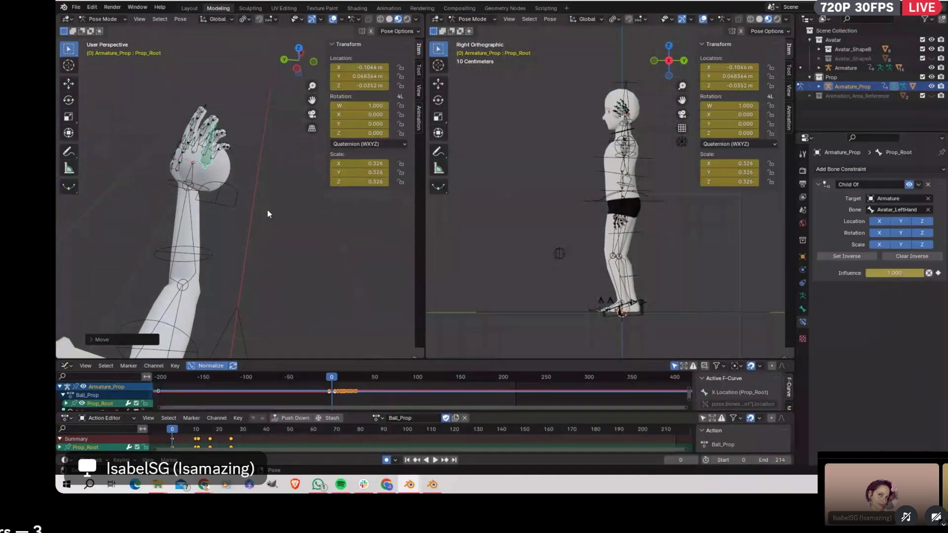
pyautogui.press('g')
pyautogui.press('y')
pyautogui.press('y')
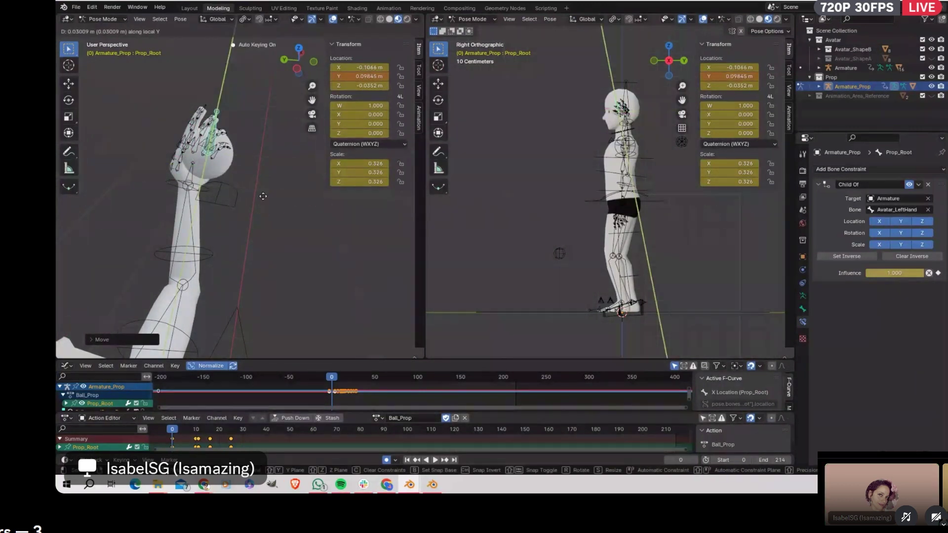
pyautogui.click(279, 225)
pyautogui.moveTo(279, 225); pyautogui.dragTo(233, 183, button='middle')
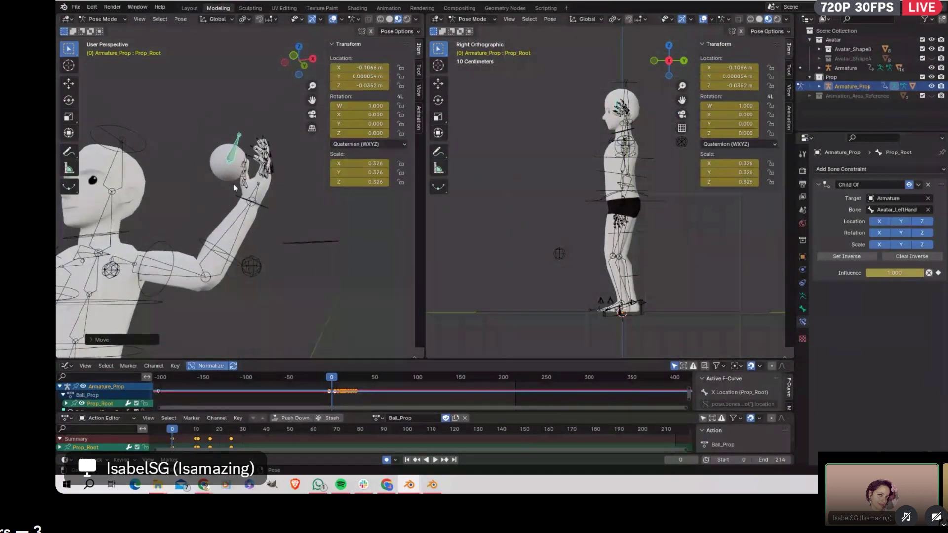
pyautogui.press('r')
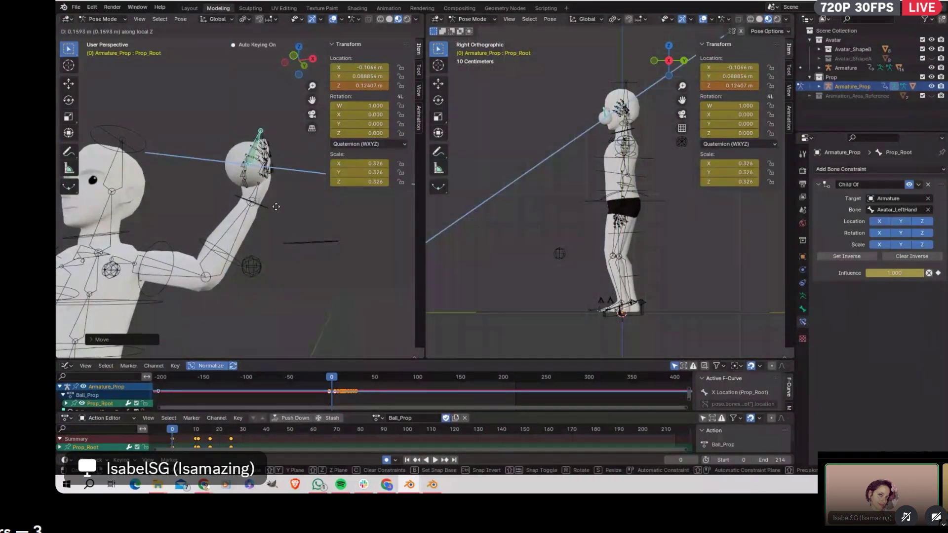
pyautogui.rightClick(276, 210)
# Step: Move the ball's Prop_Root bone into the left palm at about X -0.044 m, Y 0.099 m, Z 0.007 m at frame 0
pyautogui.moveTo(277, 211); pyautogui.dragTo(303, 265, button='middle')
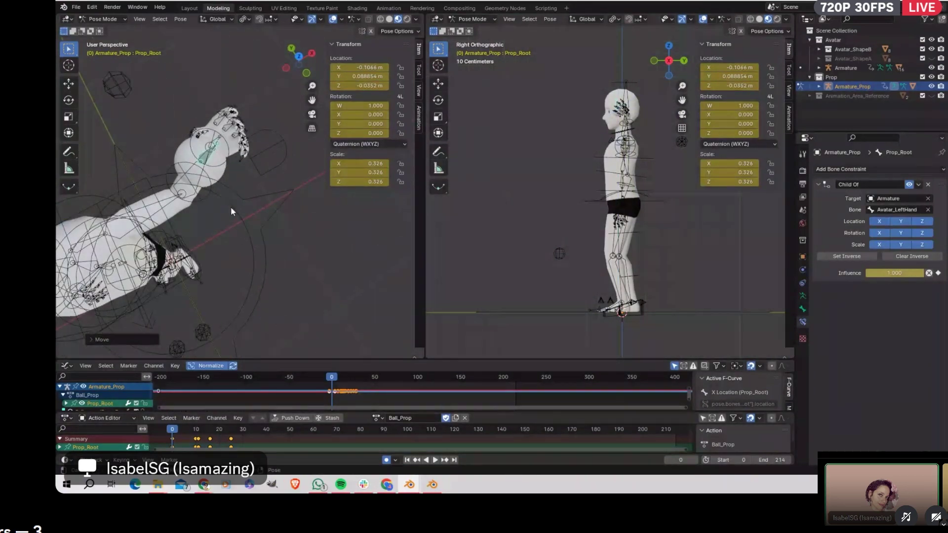
pyautogui.press('g')
pyautogui.click(247, 240)
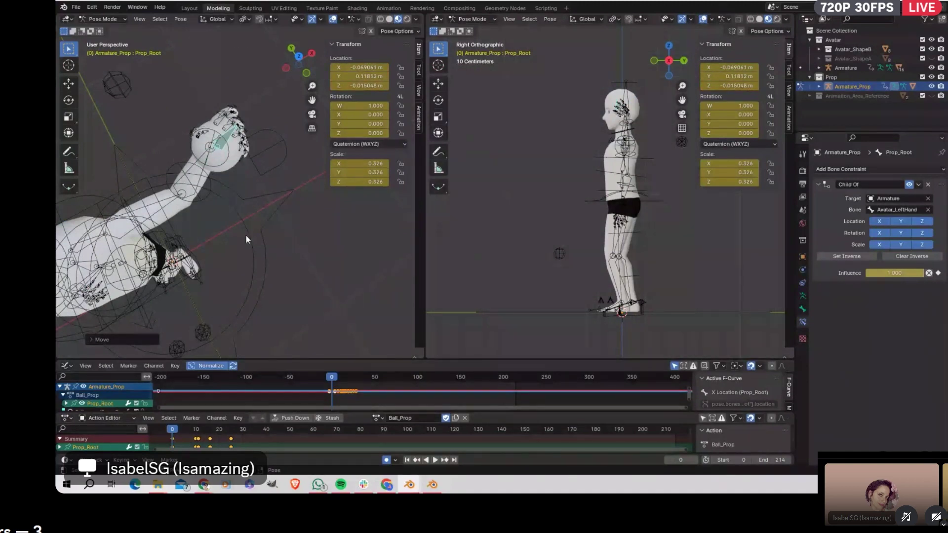
pyautogui.moveTo(246, 236); pyautogui.dragTo(233, 161, button='middle')
pyautogui.press('g')
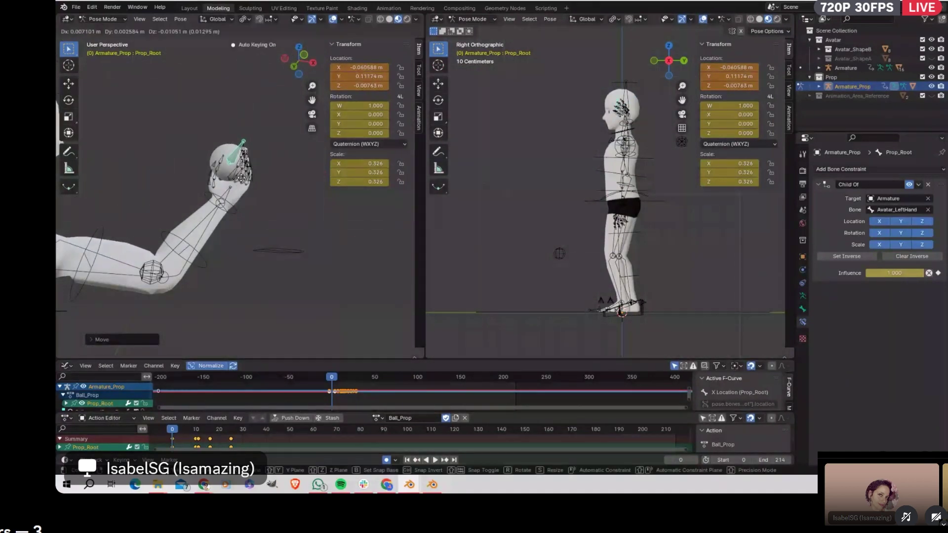
pyautogui.click(246, 187)
pyautogui.scroll(-2, 269, 229)
pyautogui.moveTo(269, 229); pyautogui.dragTo(261, 197, button='middle')
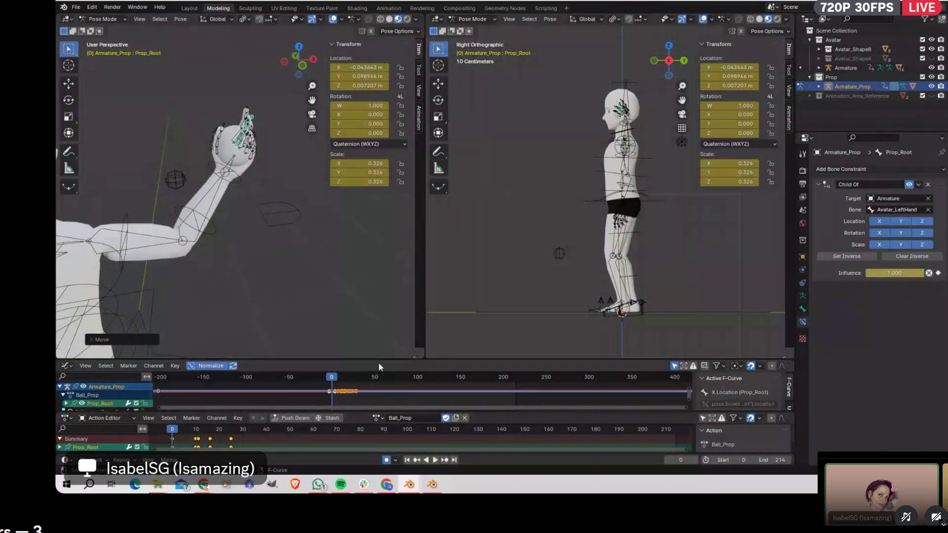
# Step: Enlarge the Graph Editor and hide Prop_Root's quaternion rotation curves, keeping its location and scale curves shown
pyautogui.moveTo(378, 360); pyautogui.dragTo(395, 257)
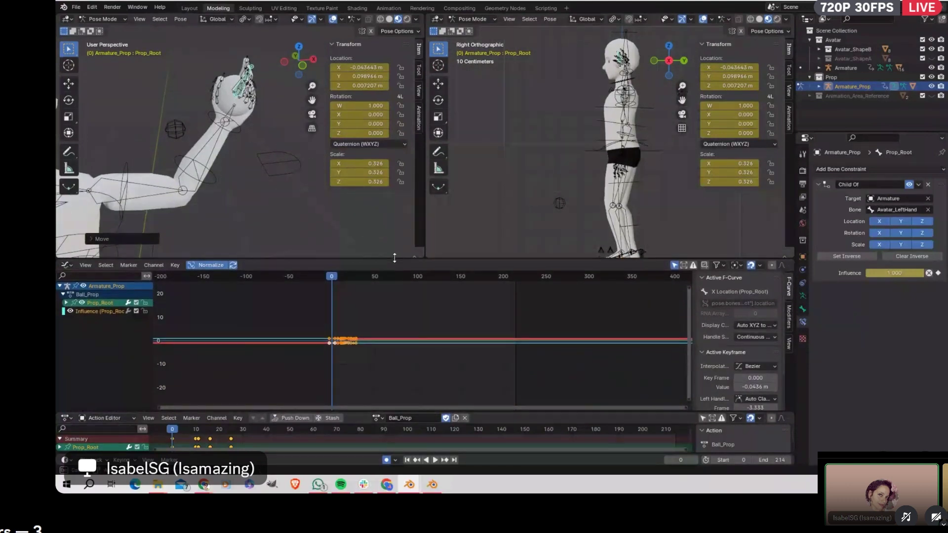
pyautogui.click(66, 303)
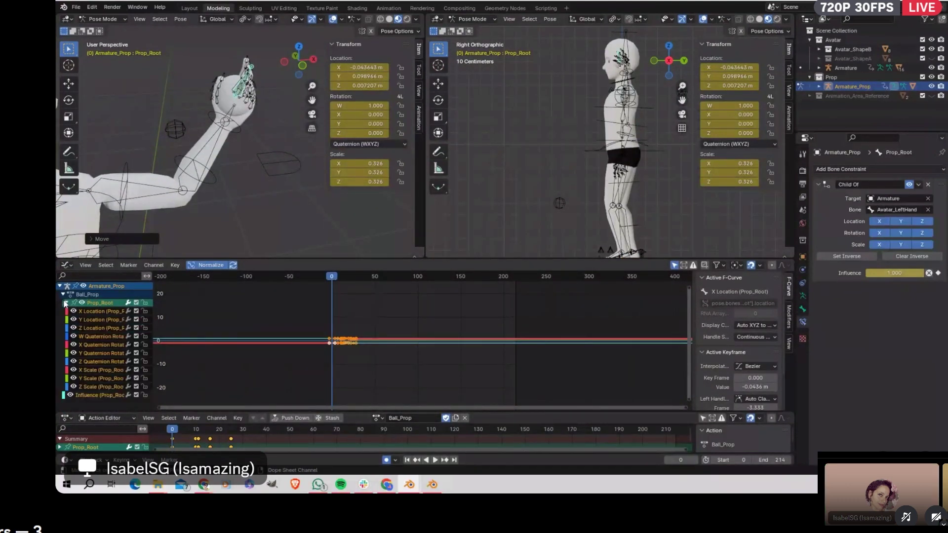
pyautogui.click(82, 303)
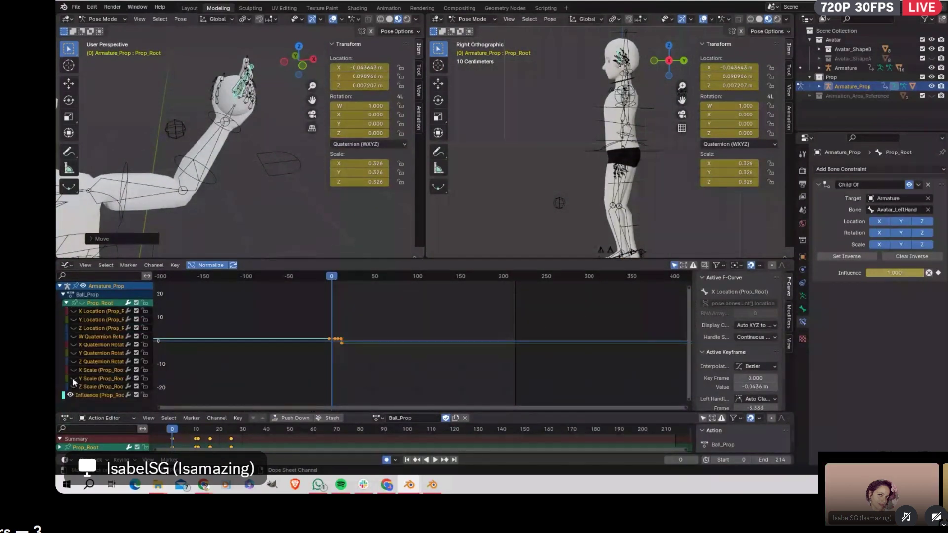
pyautogui.moveTo(73, 378); pyautogui.dragTo(74, 370)
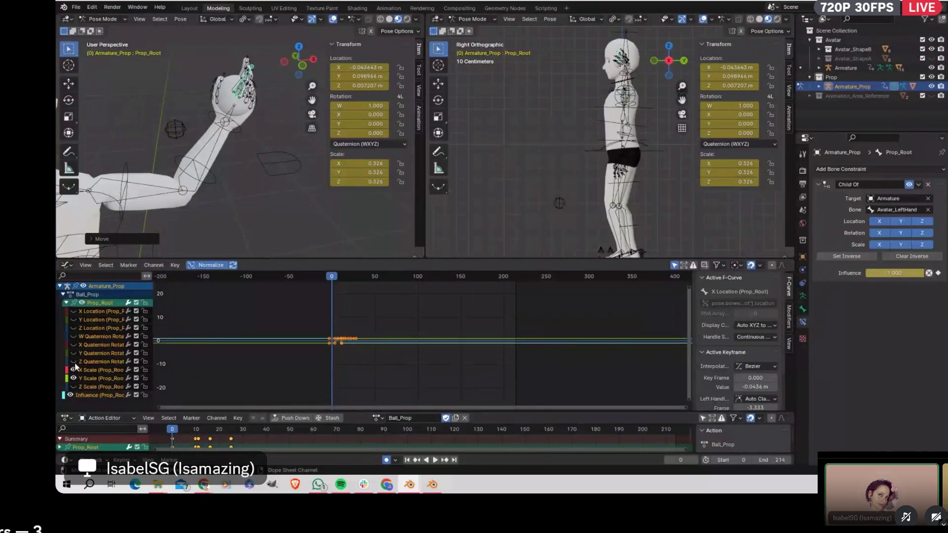
pyautogui.click(73, 387)
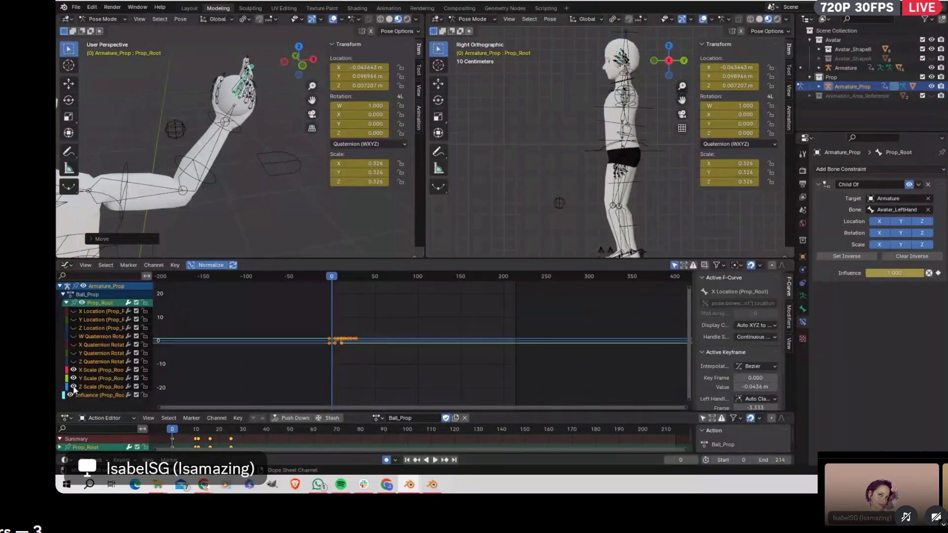
pyautogui.click(75, 312)
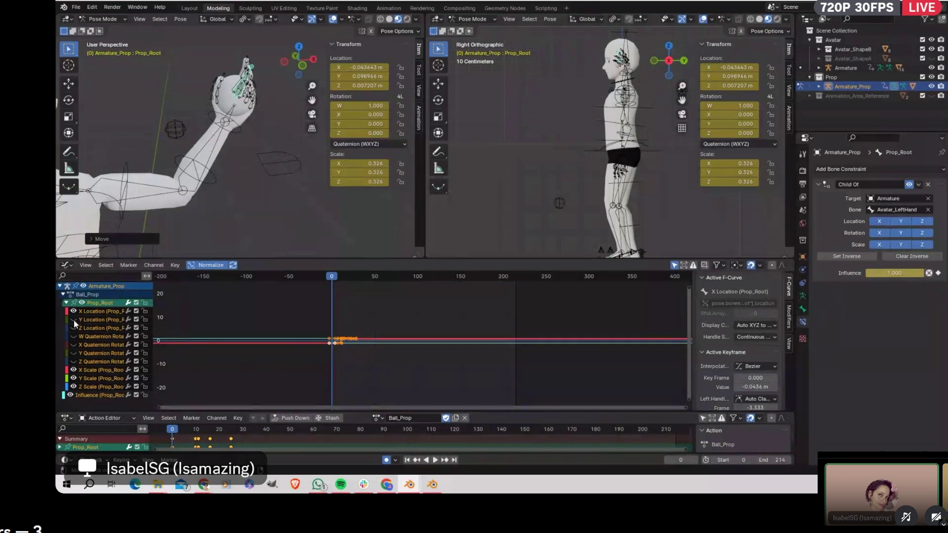
pyautogui.click(73, 320)
pyautogui.scroll(6, 350, 374)
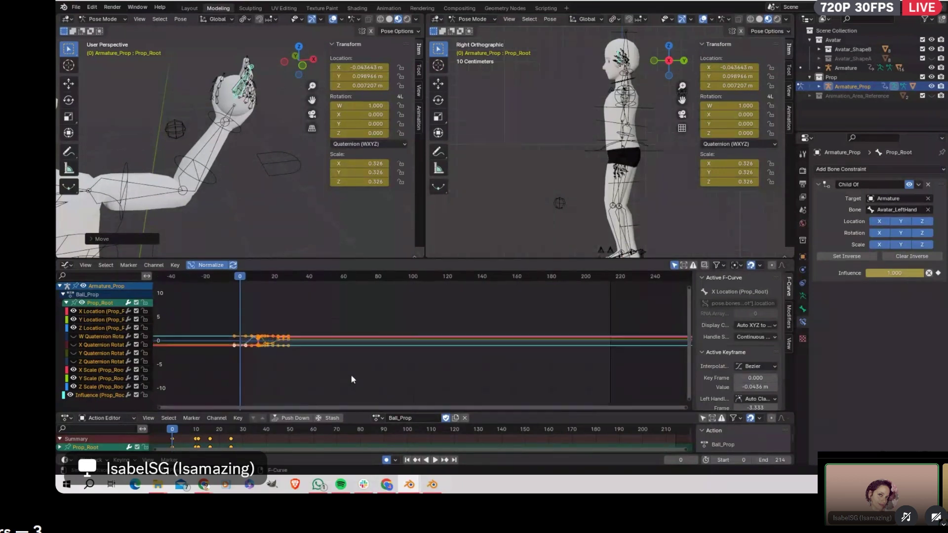
# Step: Copy the ball's location, scale and influence keyframes from frame 0 and paste them at frame 10
pyautogui.moveTo(296, 307); pyautogui.dragTo(313, 380)
pyautogui.rightClick(313, 349)
pyautogui.click(302, 349)
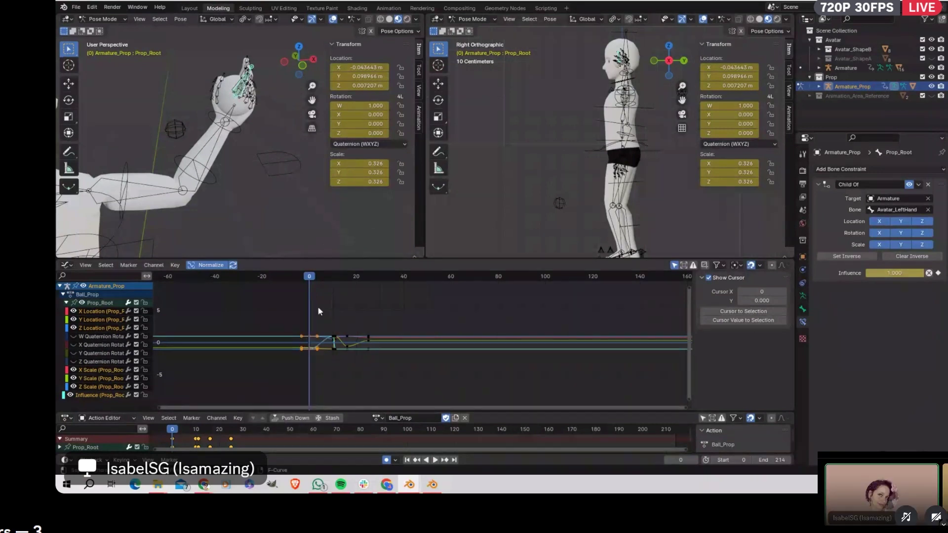
pyautogui.moveTo(315, 277); pyautogui.dragTo(334, 301)
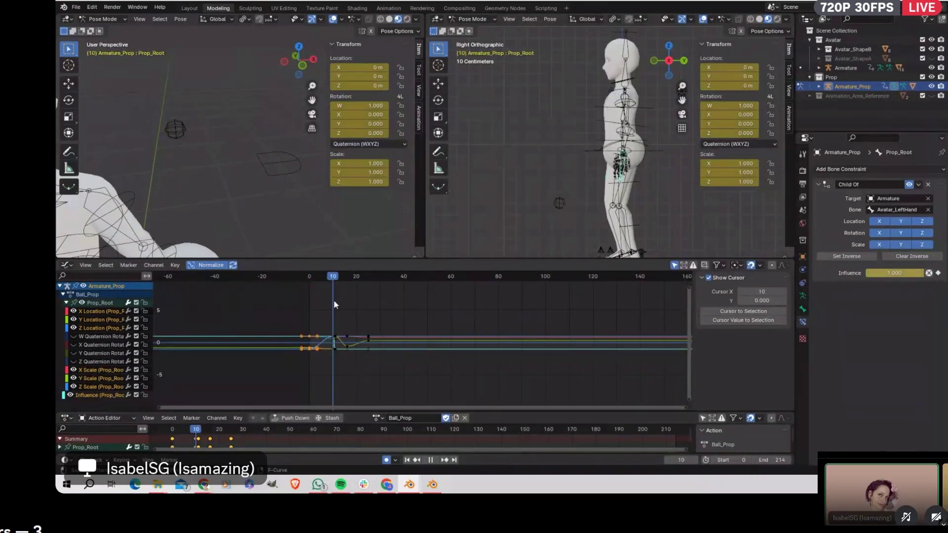
pyautogui.rightClick(336, 383)
pyautogui.click(331, 373)
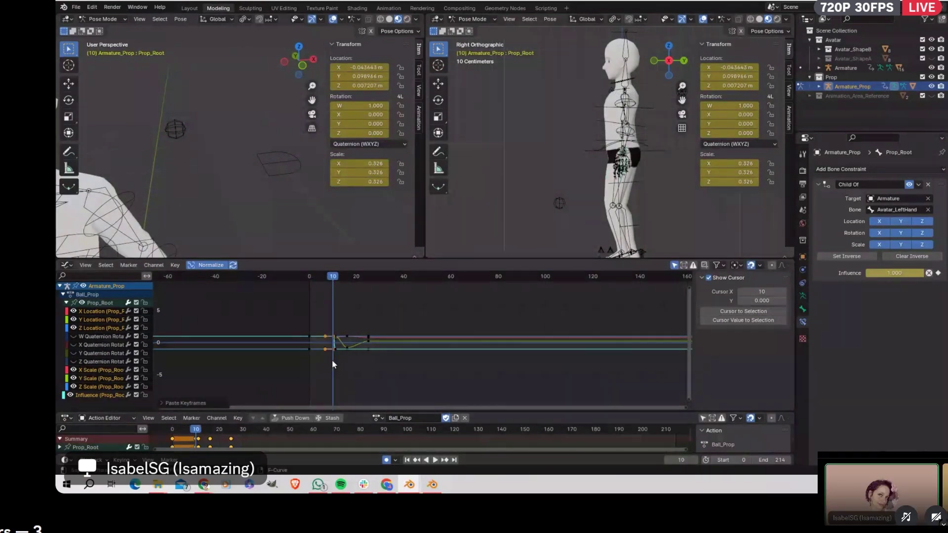
# Step: Paste the copied ball keyframes at frame 11 as well
pyautogui.moveTo(229, 203); pyautogui.dragTo(242, 251, button='middle')
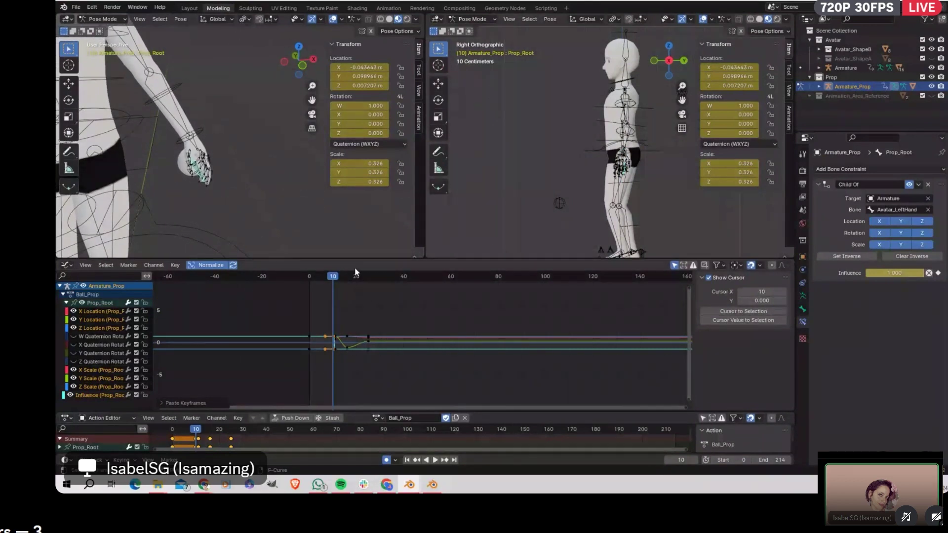
pyautogui.moveTo(334, 280); pyautogui.dragTo(336, 283)
pyautogui.rightClick(336, 384)
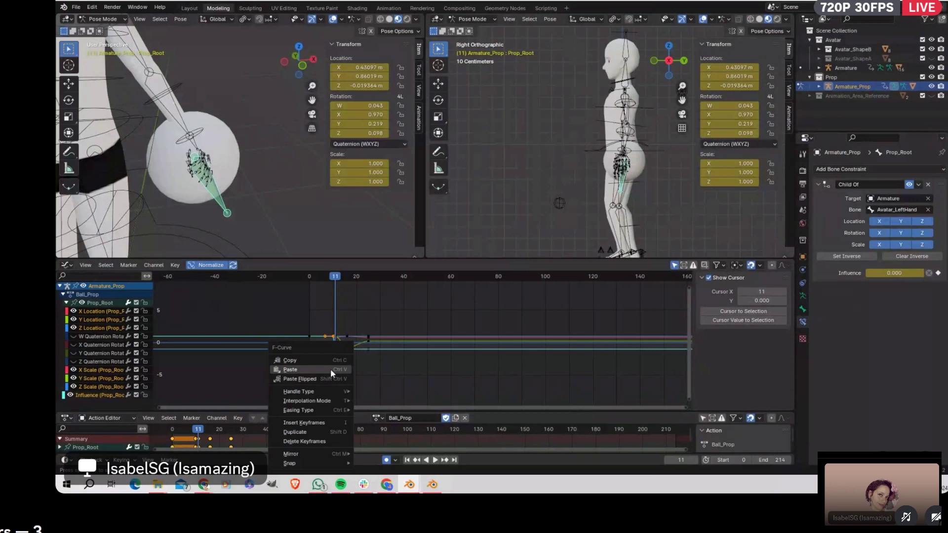
pyautogui.click(331, 368)
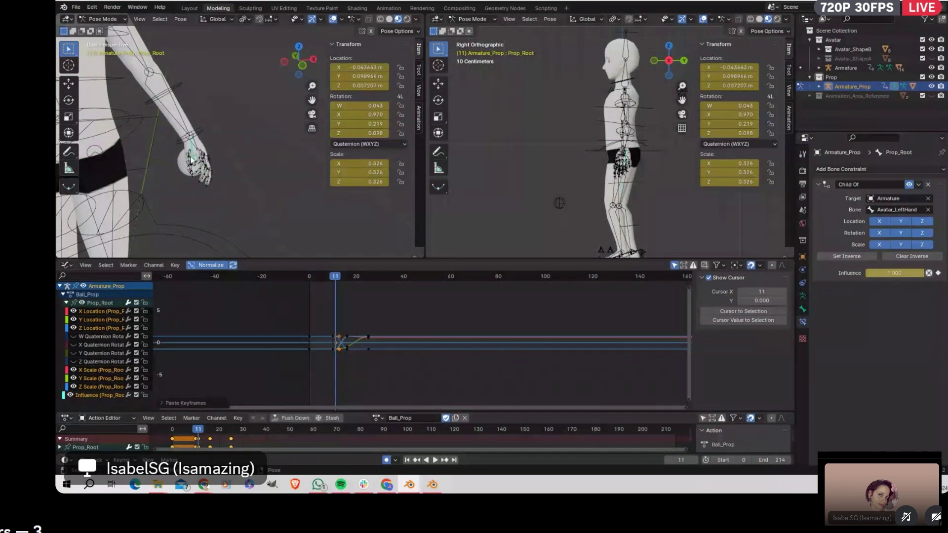
# Step: Examine the ball's position relative to the left hand from the front view, scrubbing to frame 23
pyautogui.press('KP_1')
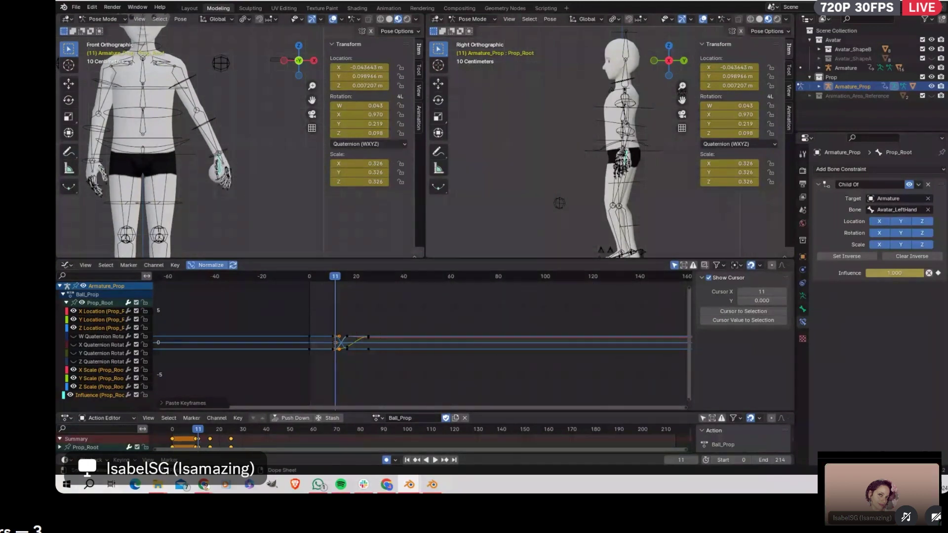
pyautogui.hotkey('alt', 'Tab')
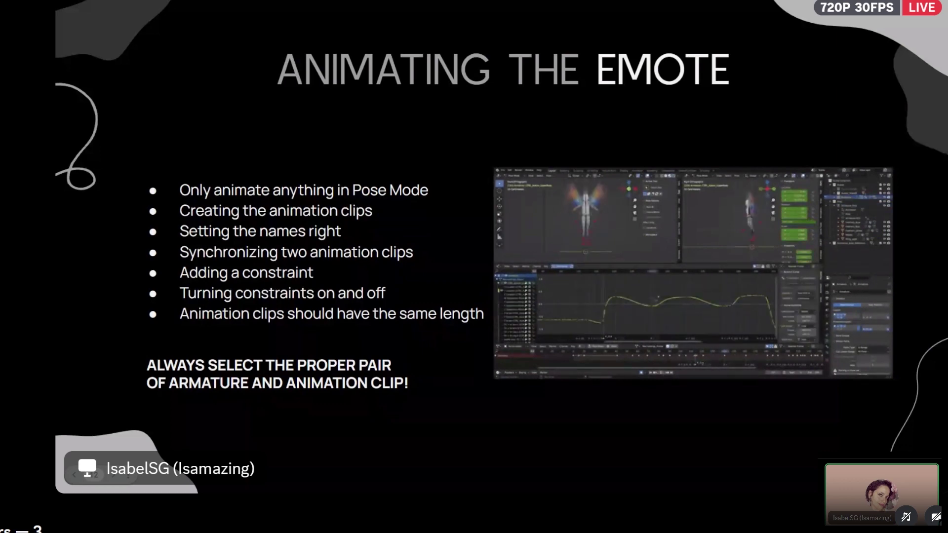
pyautogui.hotkey('alt', 'Tab')
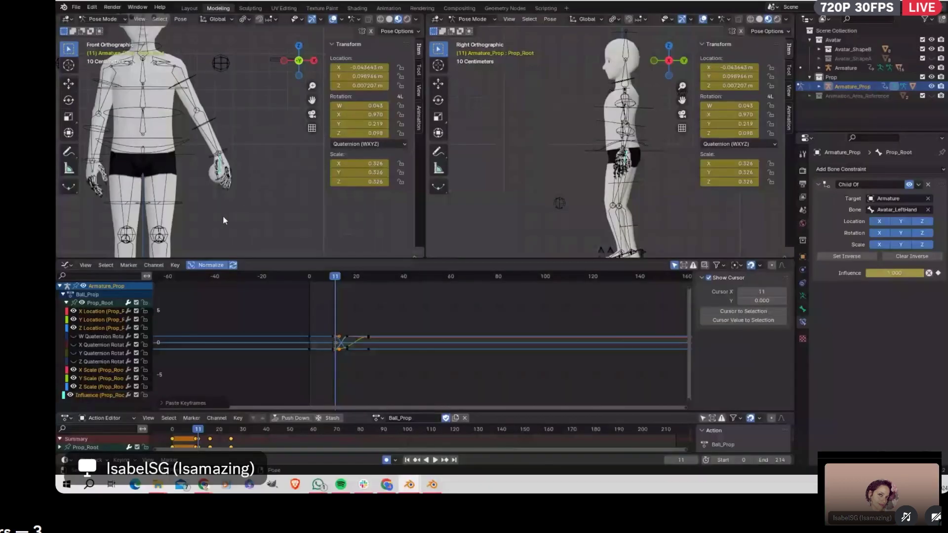
pyautogui.moveTo(364, 285); pyautogui.dragTo(352, 313)
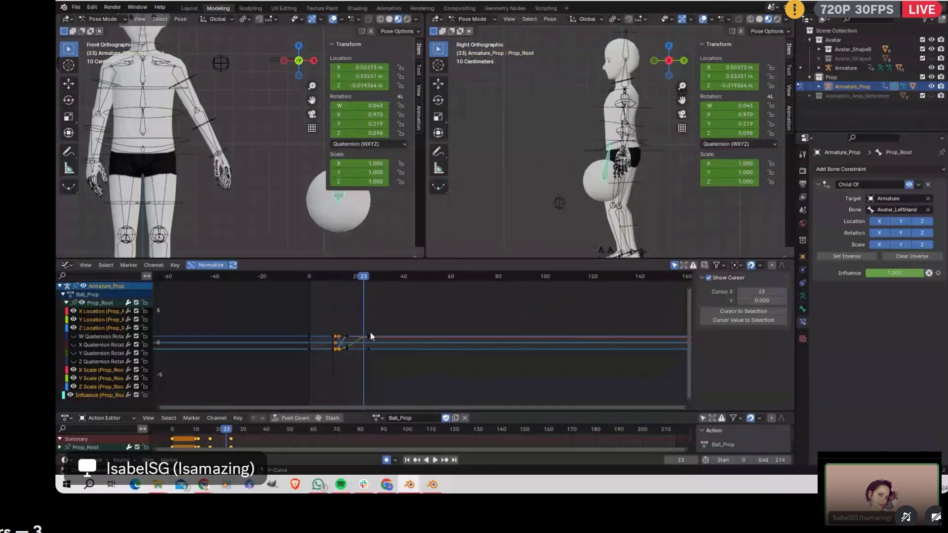
# Step: Undo the pasted keyframes, the curve visibility changes and the ball's repositioning and scaling at frame 0
pyautogui.press('Escape')
pyautogui.hotkey('ctrl', 'z')
pyautogui.hotkey('ctrl', 'z')
pyautogui.hotkey('ctrl', 'z')
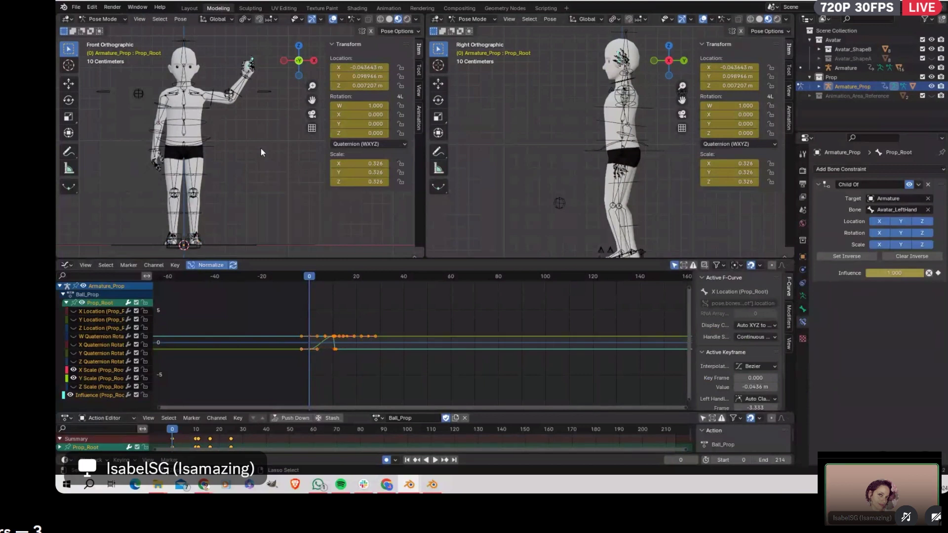
pyautogui.hotkey('ctrl', 'z')
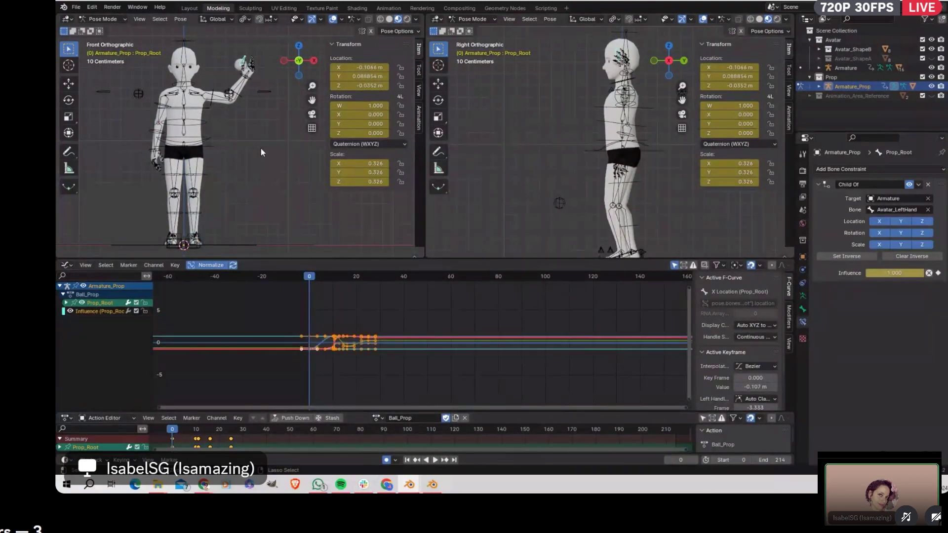
pyautogui.hotkey('ctrl', 'z')
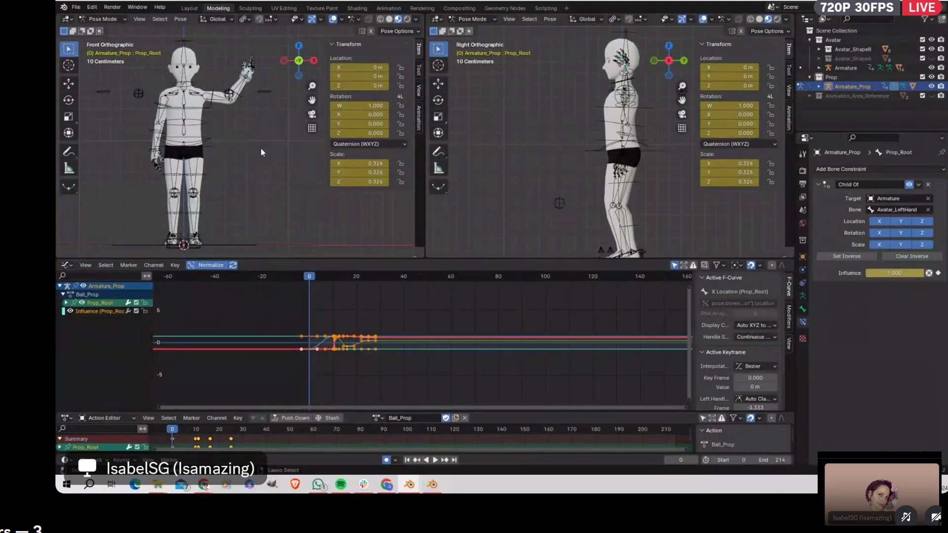
pyautogui.hotkey('ctrl', 'z')
pyautogui.hotkey('ctrl', 'z')
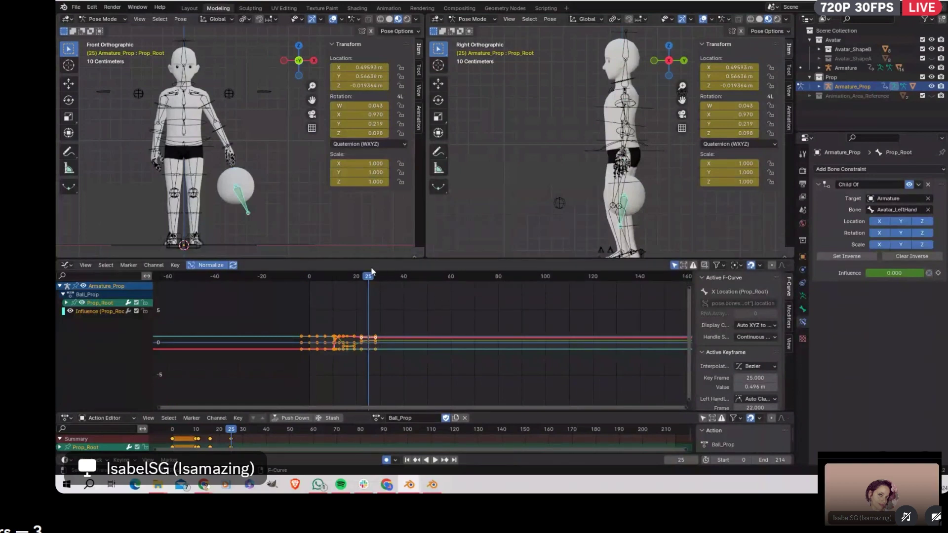
# Step: At frame 25, move Prop_Root up to the left hand at about X 0.442 m, Y 0.838 m, and keyframe the Child Of influence at 0
pyautogui.moveTo(369, 278)
pyautogui.mouseDown()
pyautogui.moveTo(376, 282)
pyautogui.moveTo(363, 283)
pyautogui.mouseUp()
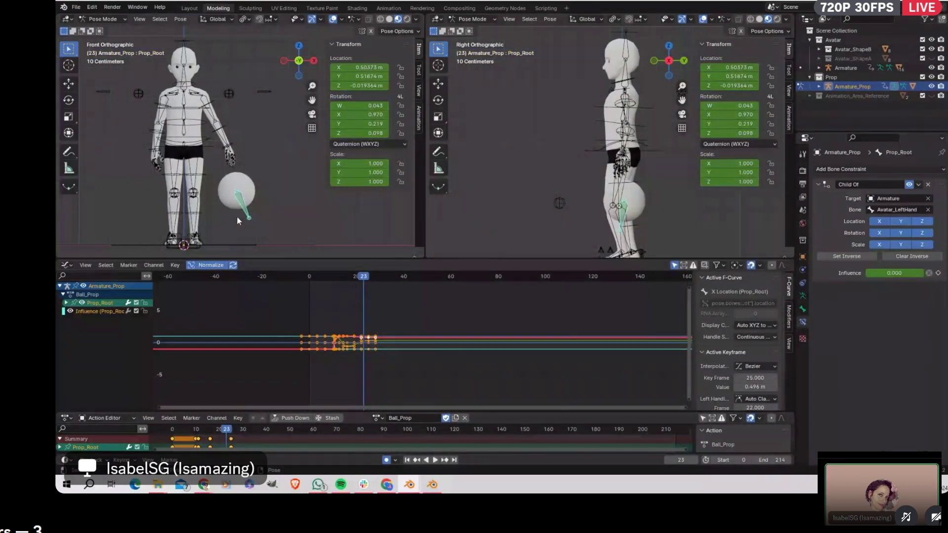
pyautogui.press('Up')
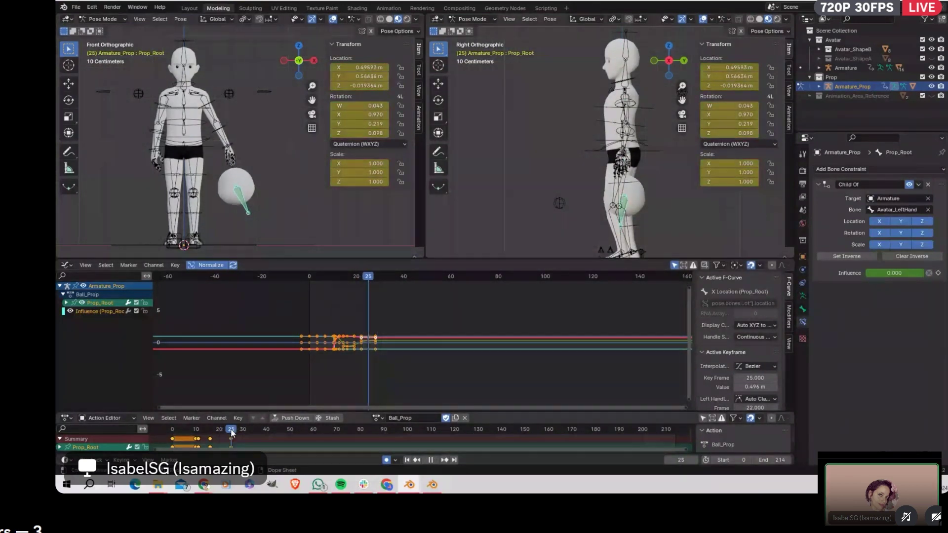
pyautogui.press('g')
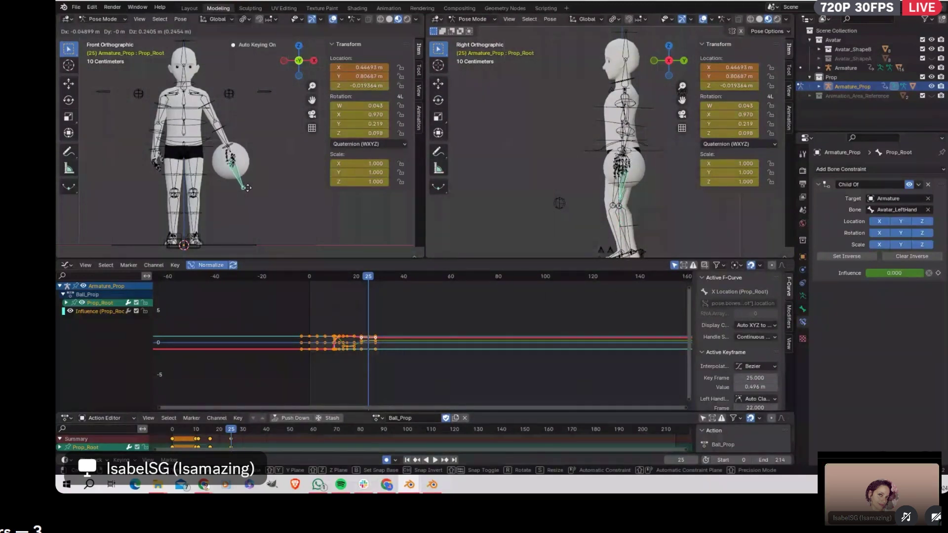
pyautogui.click(246, 185)
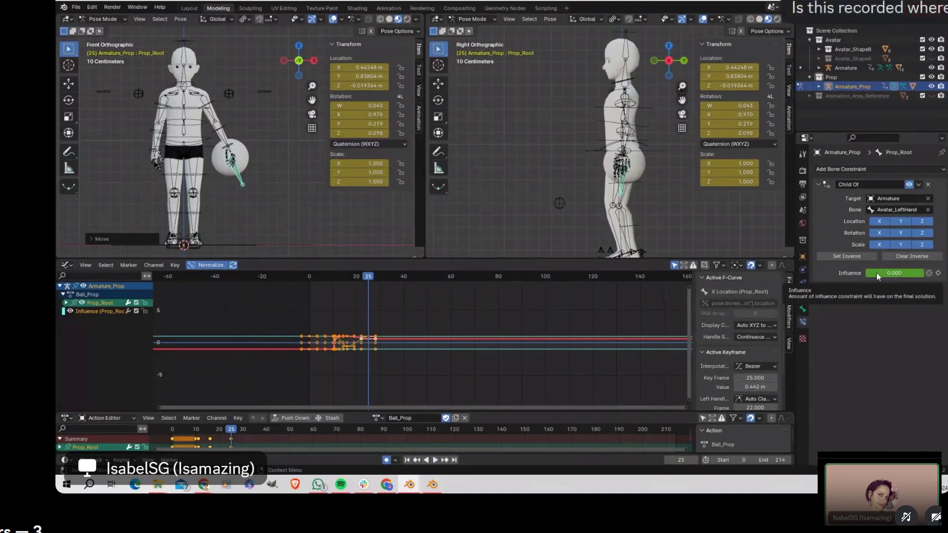
pyautogui.press('i')
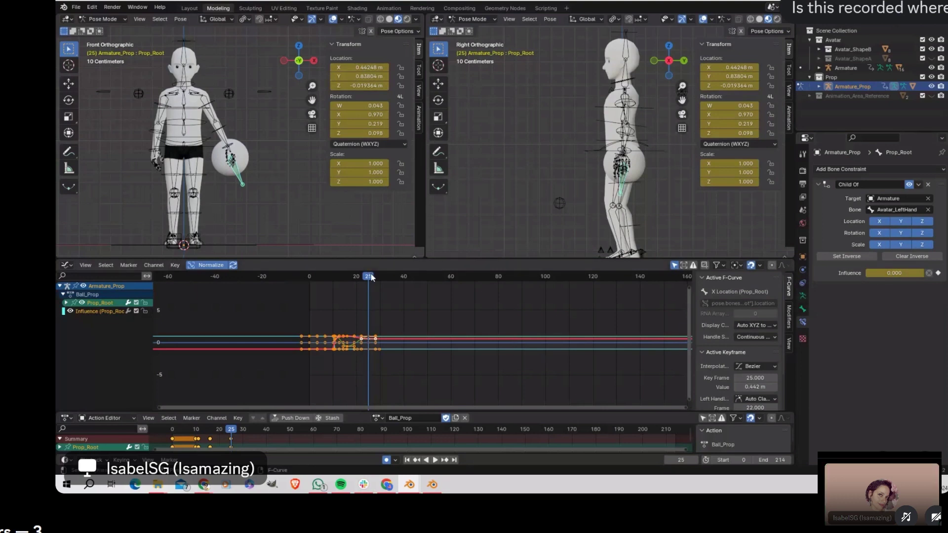
pyautogui.press('space')
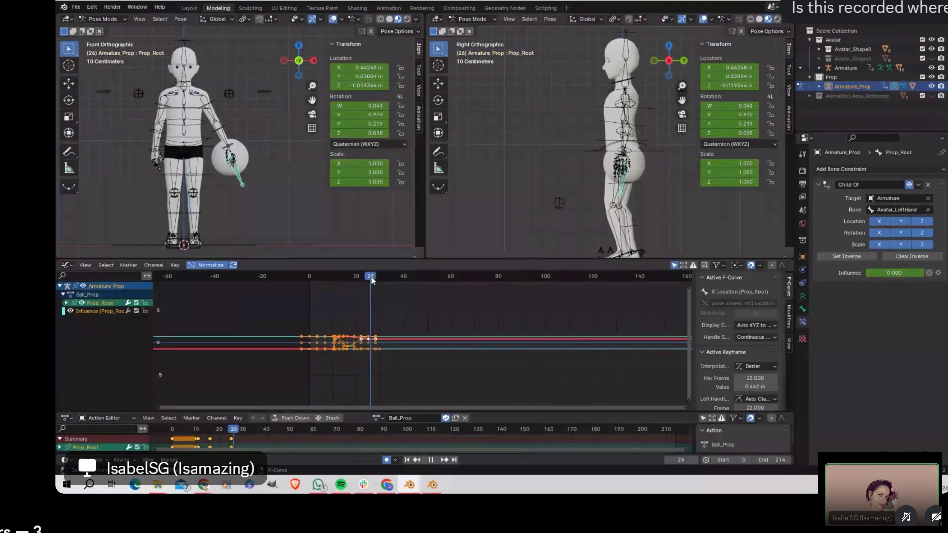
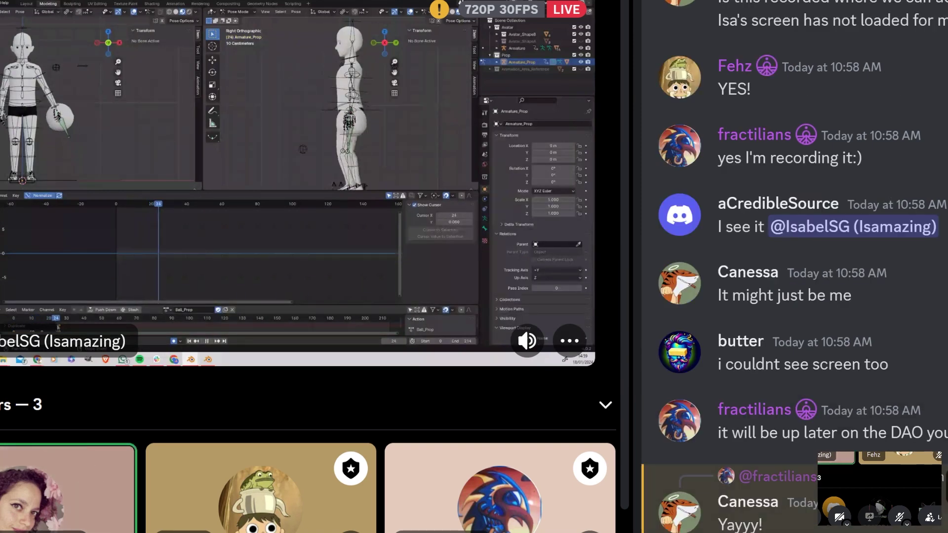
# Step: Add a thumbs-up emoji reaction to the "Thank you!" message in the Discord stage chat
pyautogui.hotkey('ctrl', 'e')
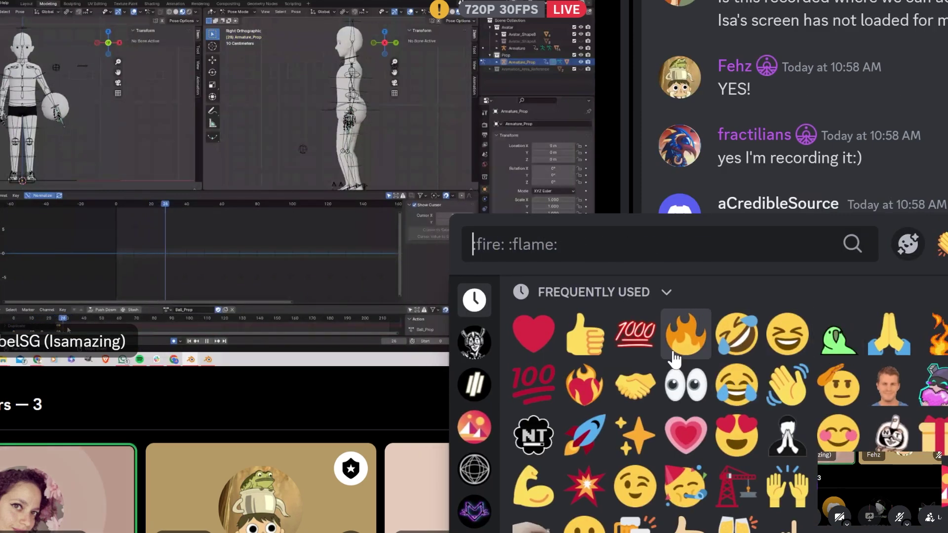
pyautogui.click(586, 334)
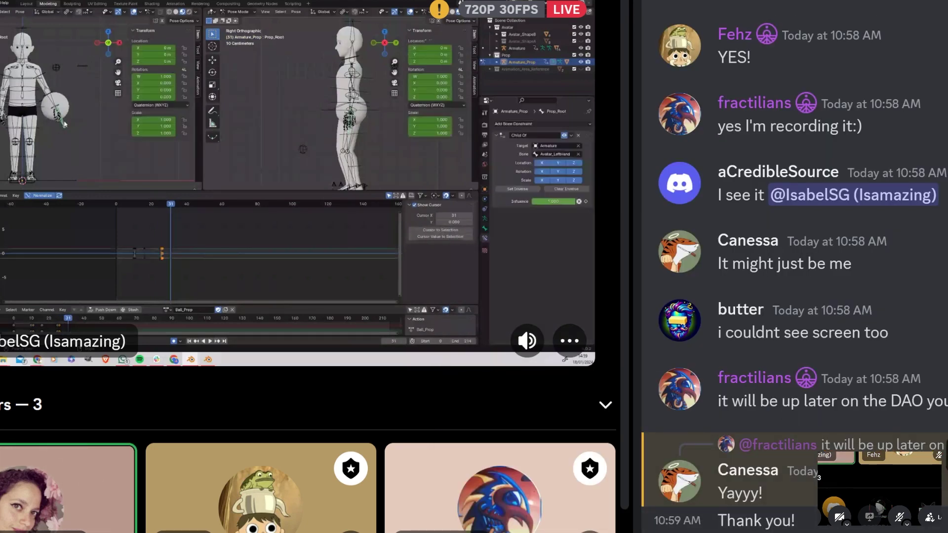
pyautogui.hotkey('ctrl', 'e')
pyautogui.click(582, 336)
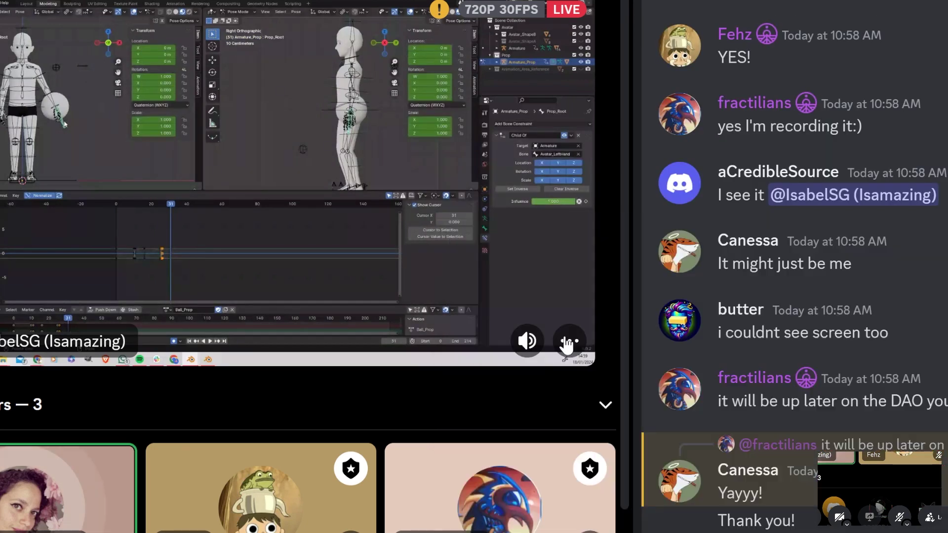
# Step: Enlarge the Action Editor area so the Ball_Prop action's channels show in full
pyautogui.doubleClick(571, 205)
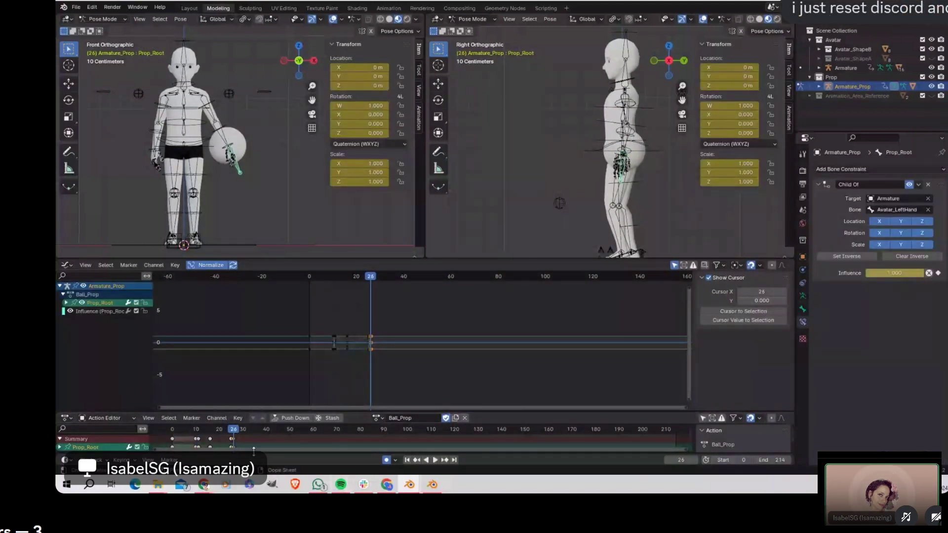
pyautogui.moveTo(254, 415); pyautogui.dragTo(203, 372)
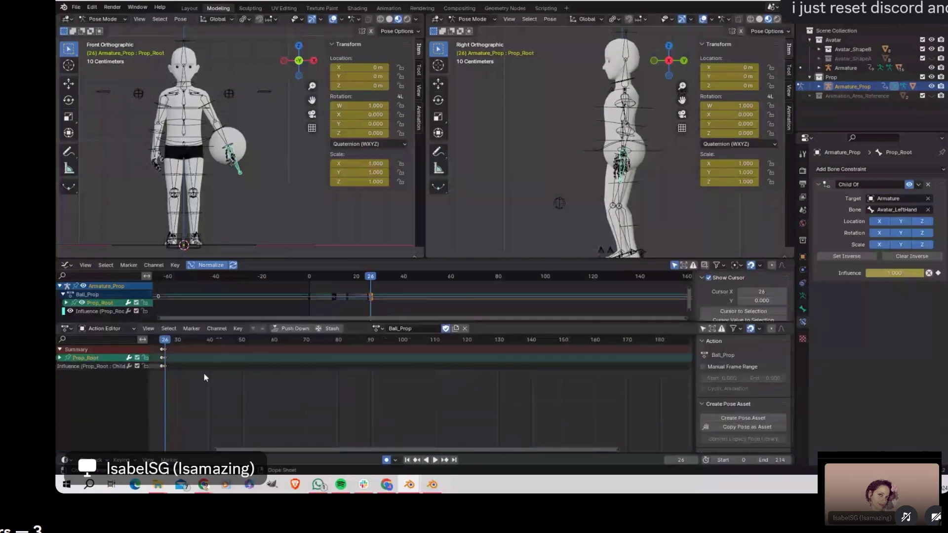
pyautogui.scroll(-7, 747, 516)
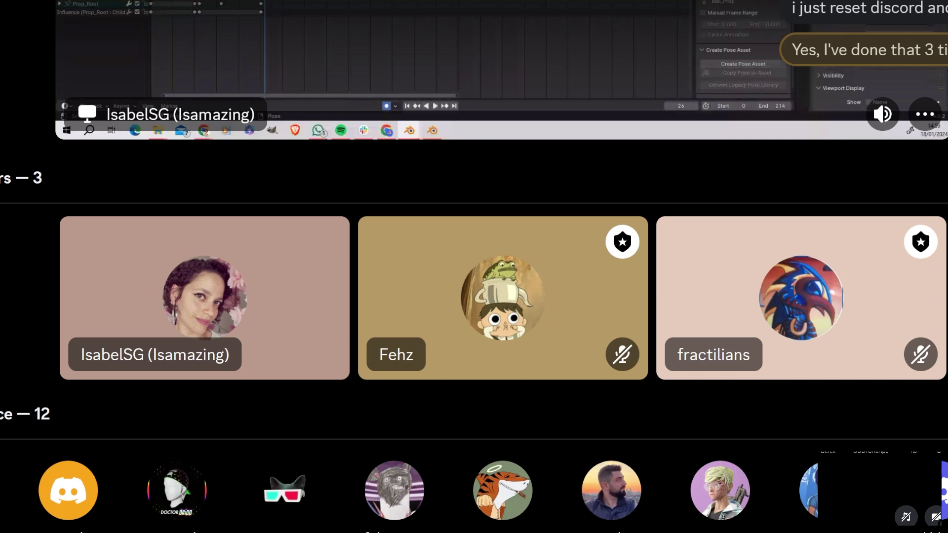
pyautogui.scroll(7, 474, 267)
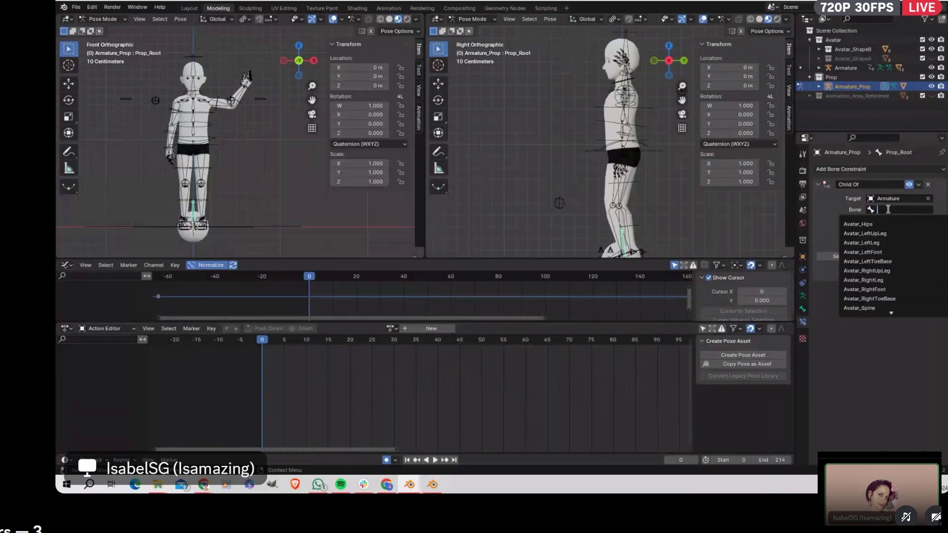
pyautogui.scroll(-5, 474, 266)
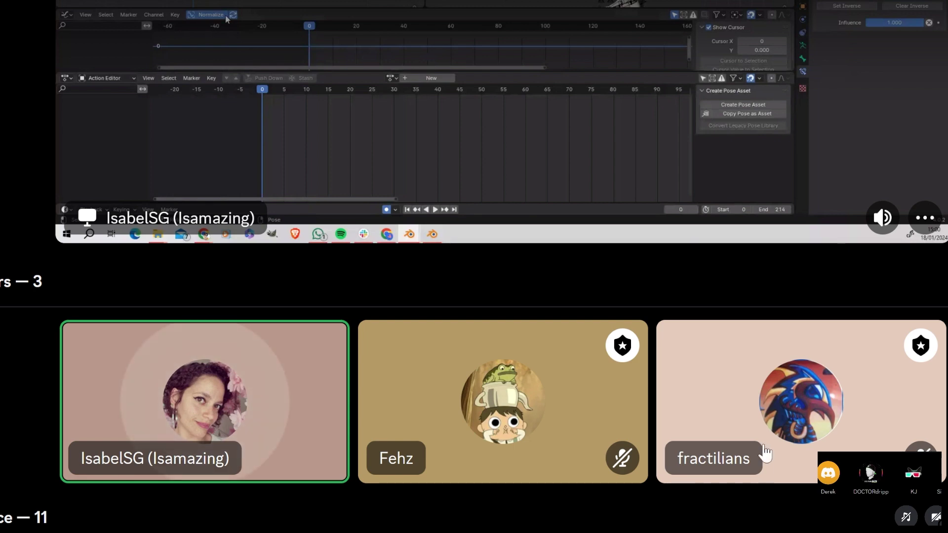
pyautogui.scroll(5, 801, 412)
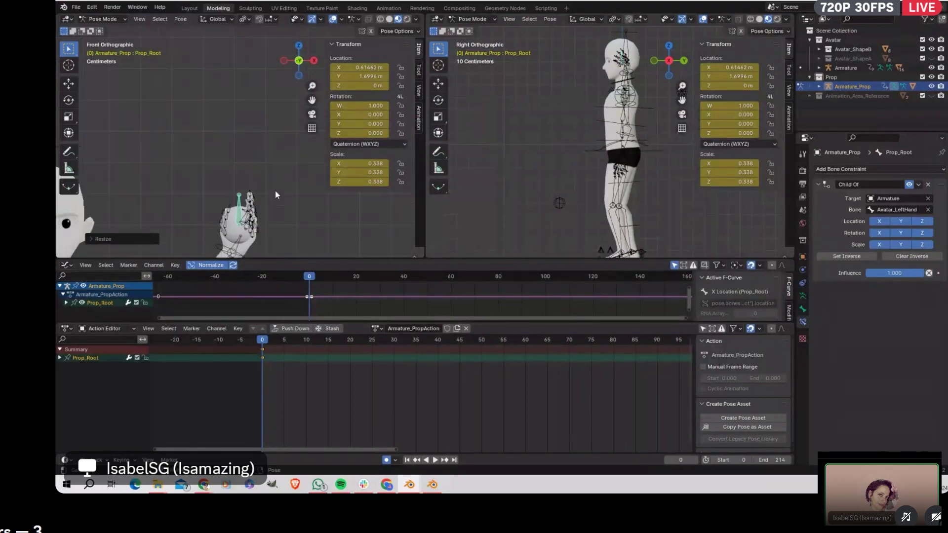
pyautogui.press('Escape')
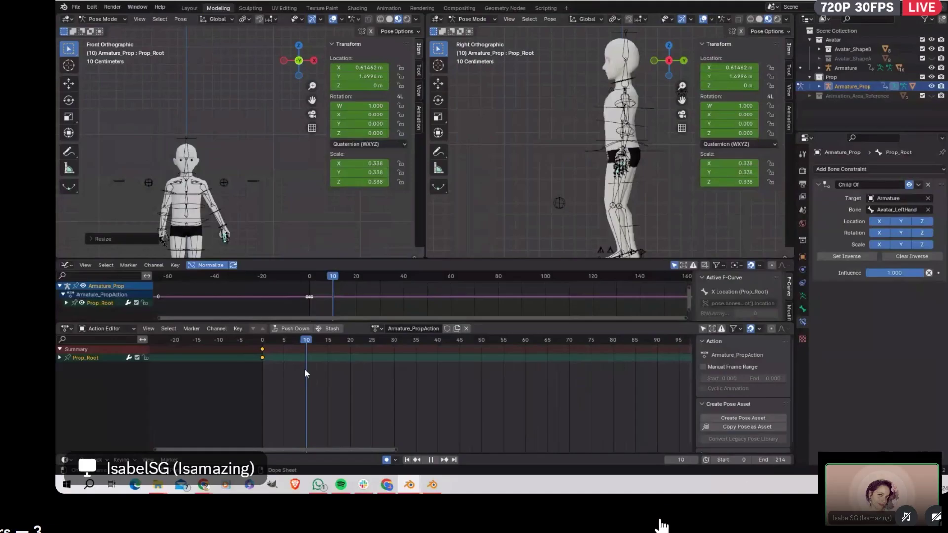
# Step: View the profile of the audience member who asked to speak and check the earlier chat messages
pyautogui.scroll(-1, 474, 197)
pyautogui.scroll(-5, 473, 246)
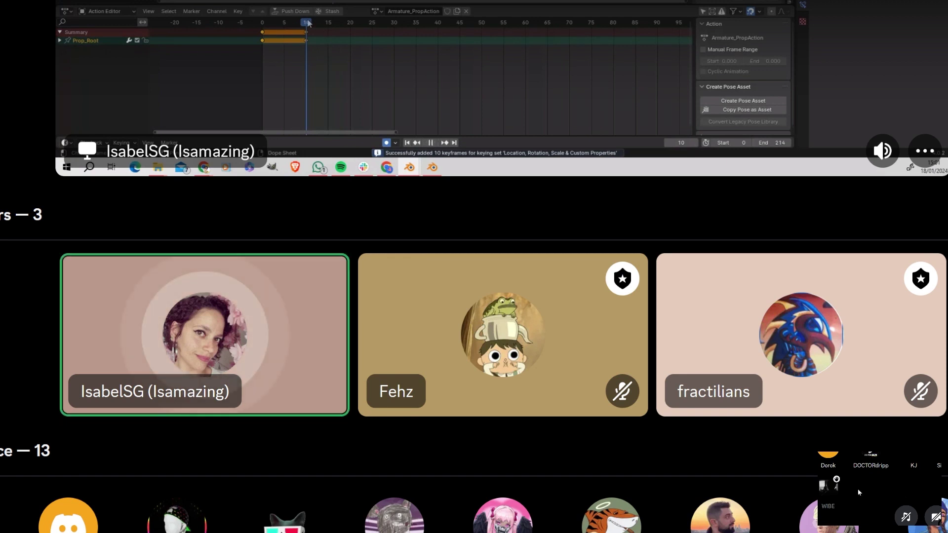
pyautogui.click(833, 490)
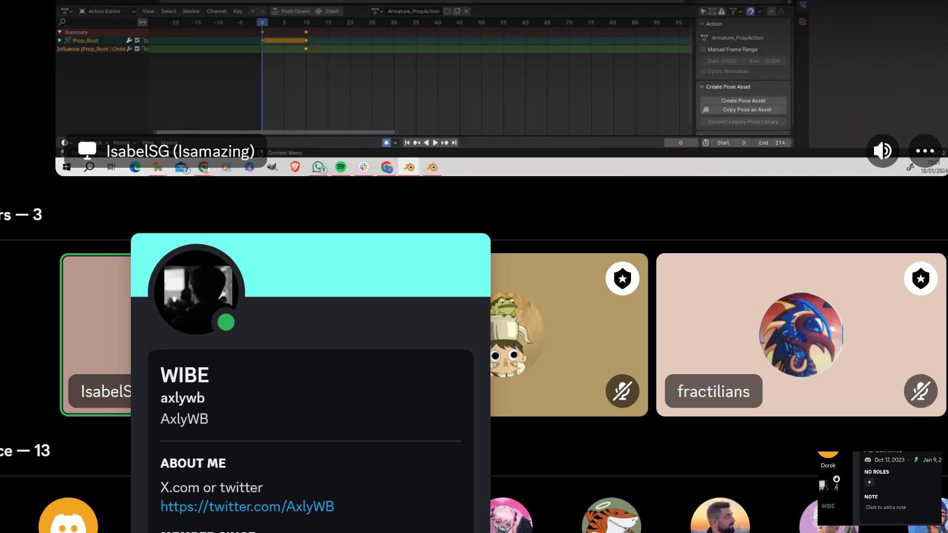
pyautogui.press('Escape')
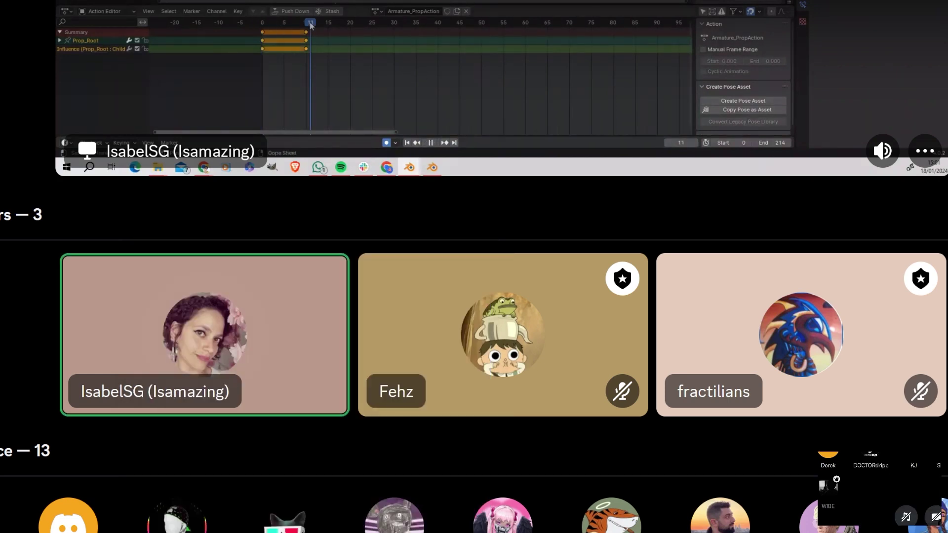
pyautogui.scroll(5, 836, 247)
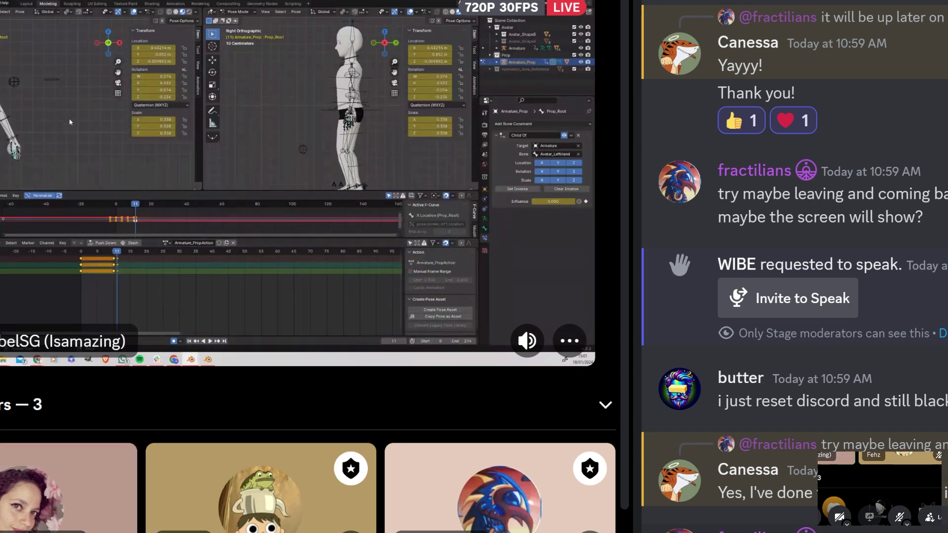
pyautogui.scroll(2, 795, 267)
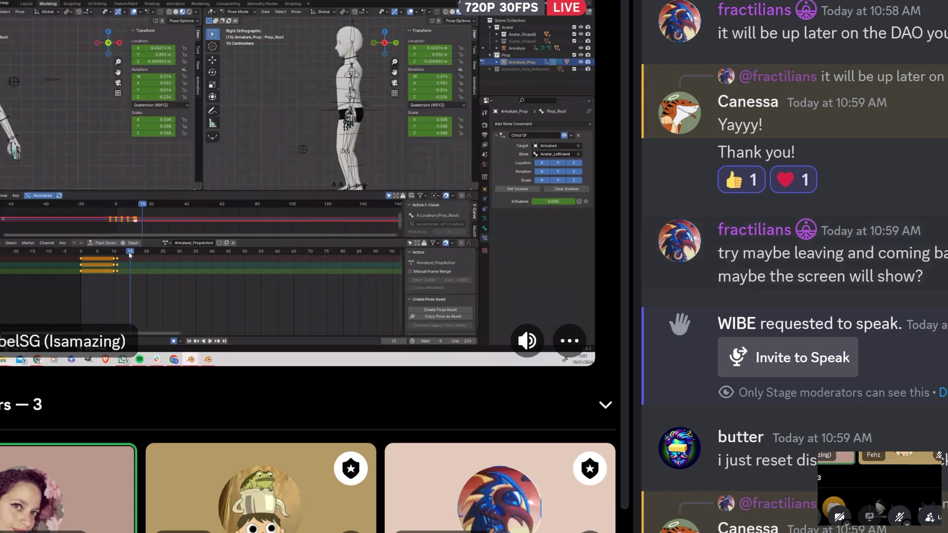
pyautogui.doubleClick(130, 254)
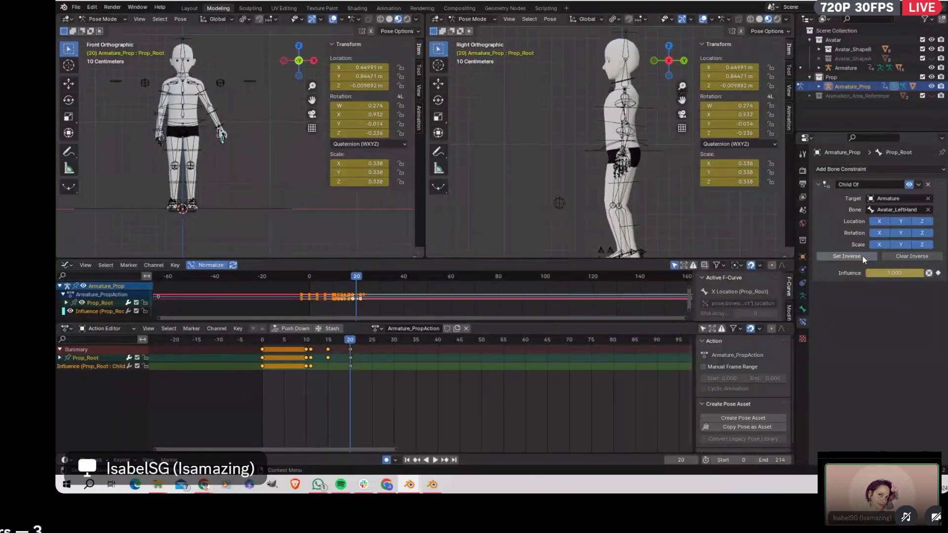
# Step: Remove the Child Of influence keyframe at frame 20 and check the ball by scrubbing between frames 15 and 20
pyautogui.moveTo(348, 340); pyautogui.dragTo(352, 377)
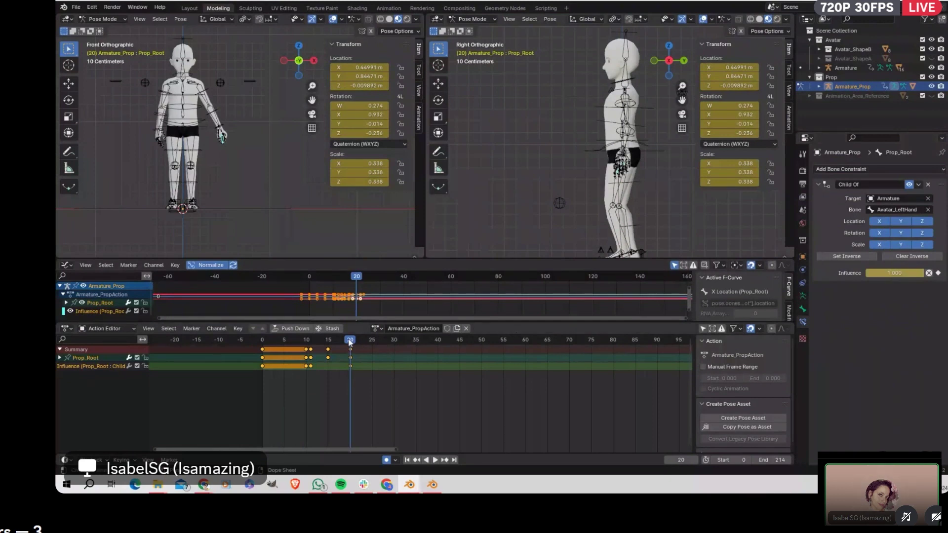
pyautogui.moveTo(348, 340); pyautogui.dragTo(352, 358)
pyautogui.click(444, 374)
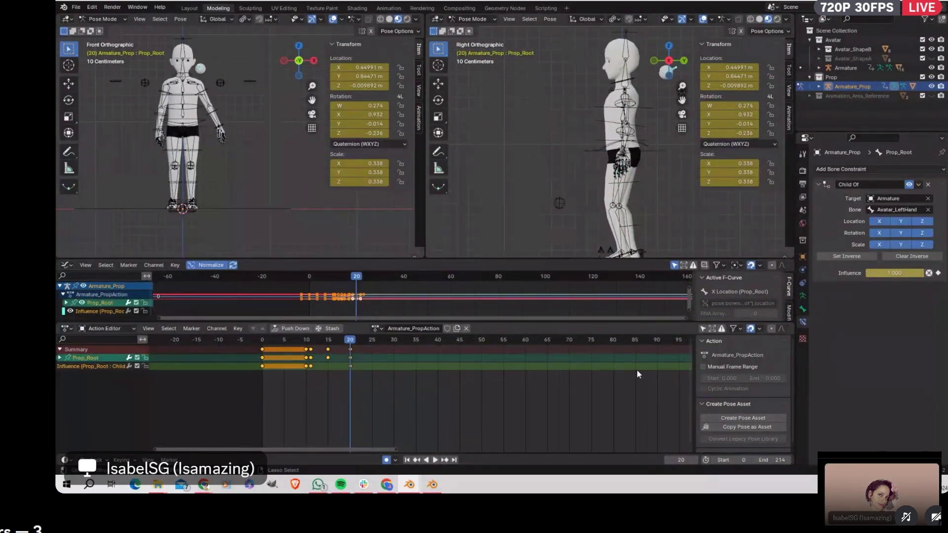
pyautogui.click(938, 273)
pyautogui.moveTo(344, 338); pyautogui.dragTo(303, 359)
pyautogui.scroll(-5, 474, 267)
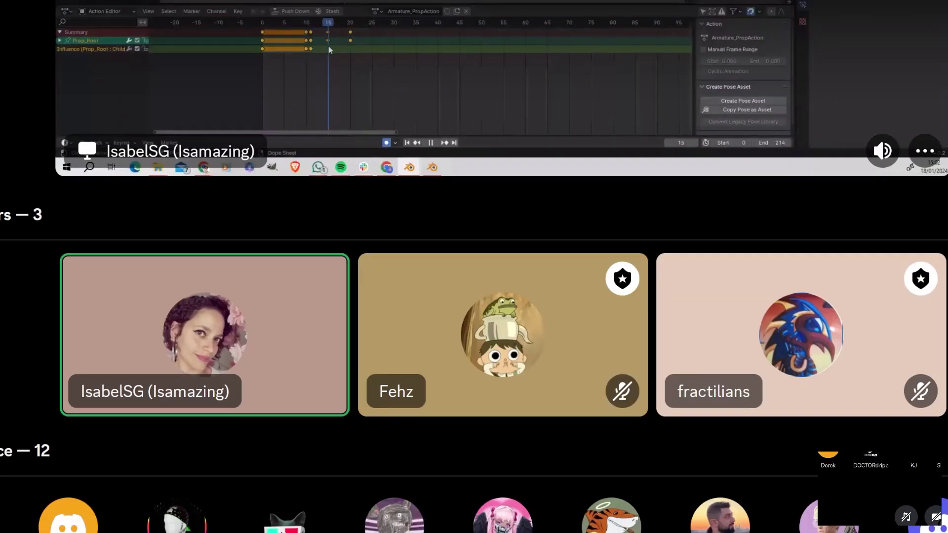
pyautogui.moveTo(329, 47); pyautogui.dragTo(350, 54)
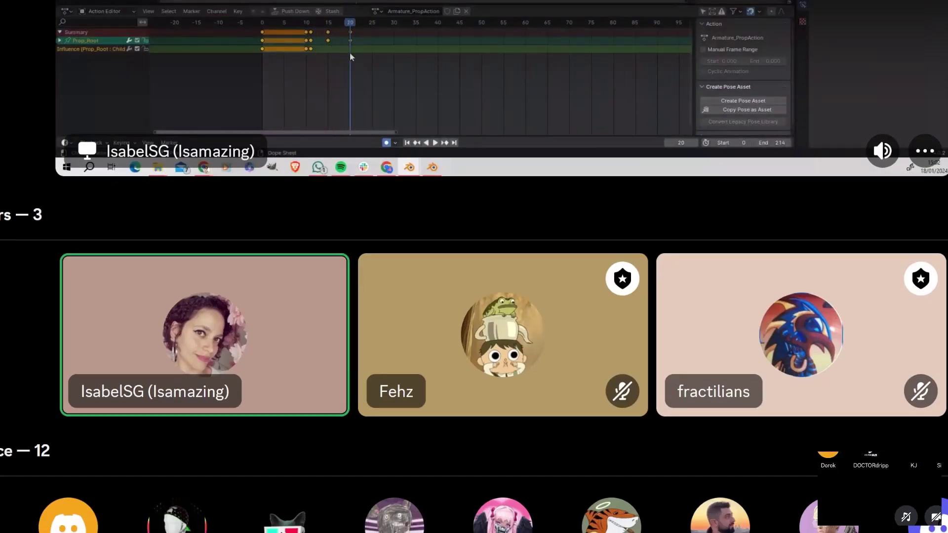
pyautogui.scroll(5, 474, 267)
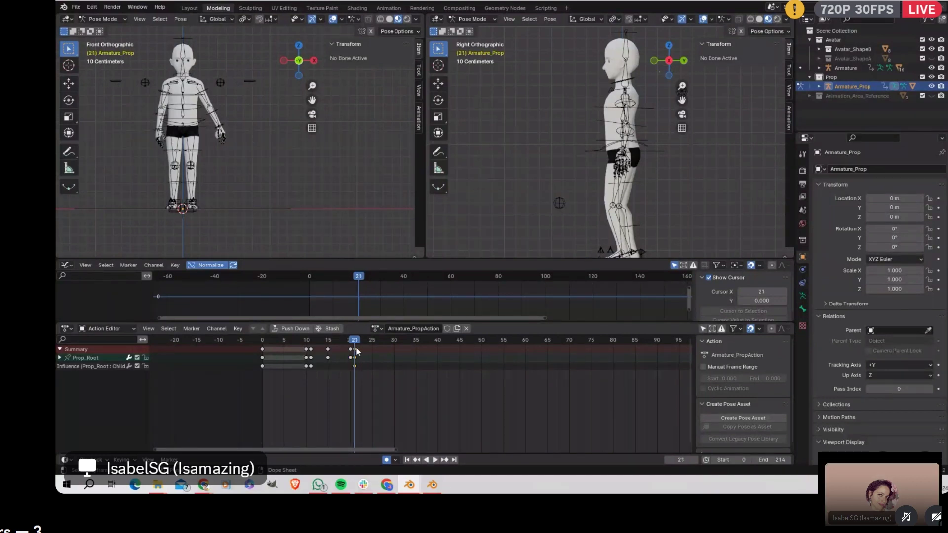
# Step: Undo the keyframes added at frame 21, and keyframe Prop_Root and its Child Of influence of 0 at frame 20
pyautogui.hotkey('ctrl', 'z')
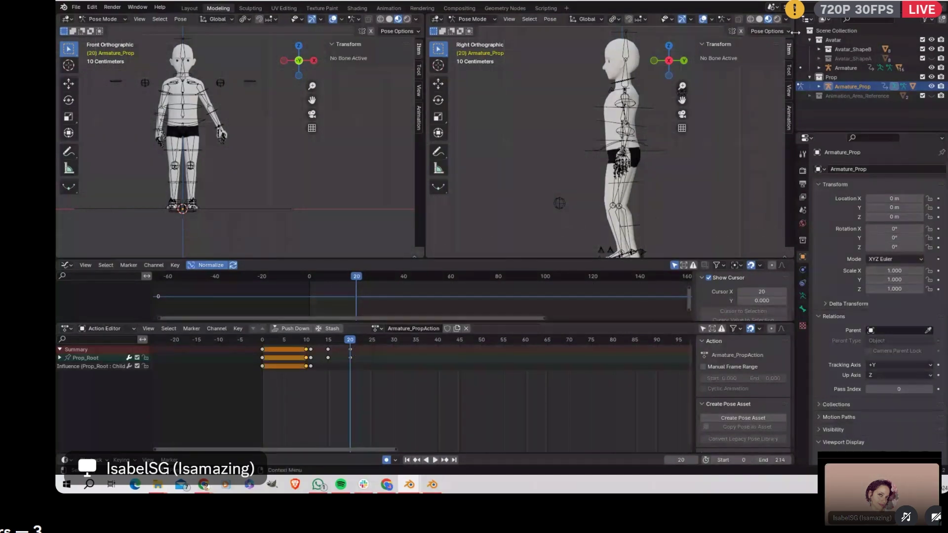
pyautogui.scroll(4, 210, 147)
pyautogui.scroll(2, 209, 147)
pyautogui.click(205, 148)
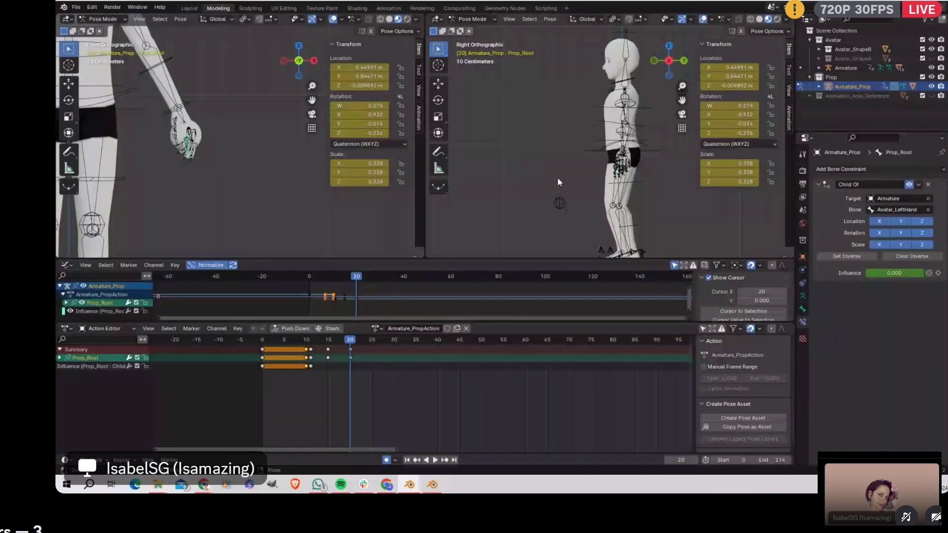
pyautogui.press('i')
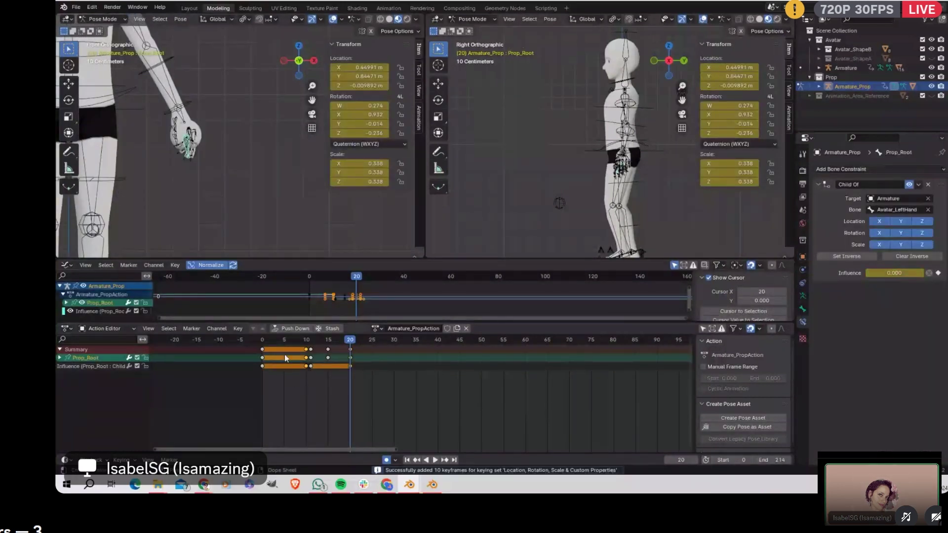
# Step: Duplicate the ball's frame 10 keyframes to frame 21 and check the transition by scrubbing past frame 20
pyautogui.click(306, 350)
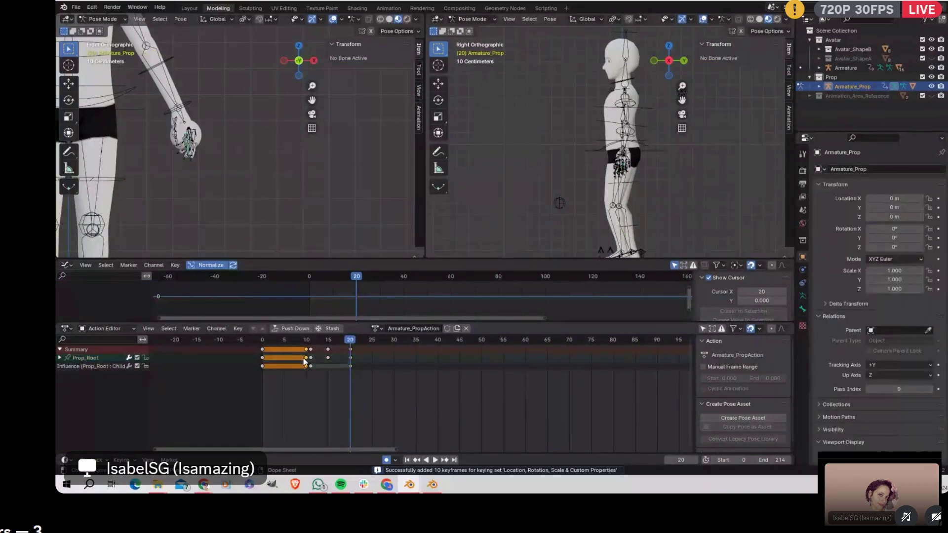
pyautogui.hotkey('shift', 'd')
pyautogui.click(350, 341)
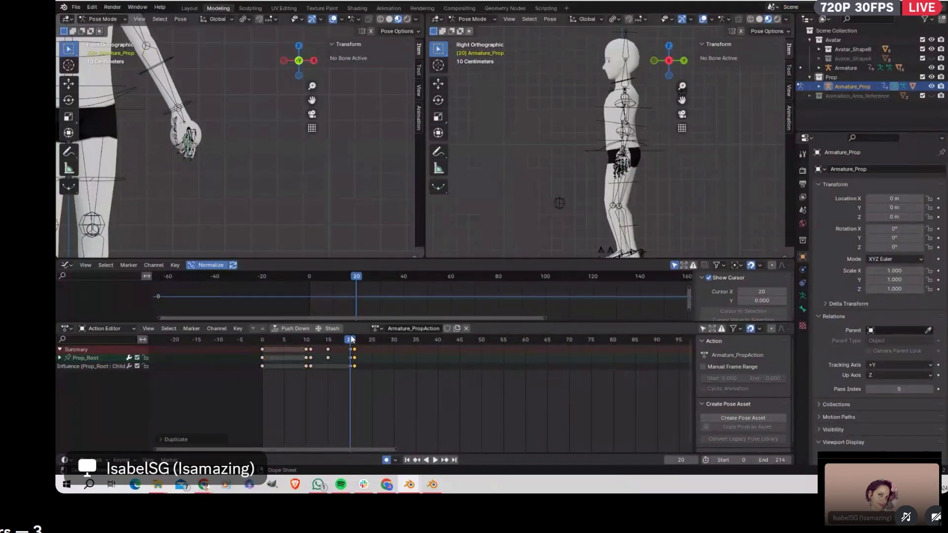
pyautogui.moveTo(351, 339); pyautogui.dragTo(359, 341)
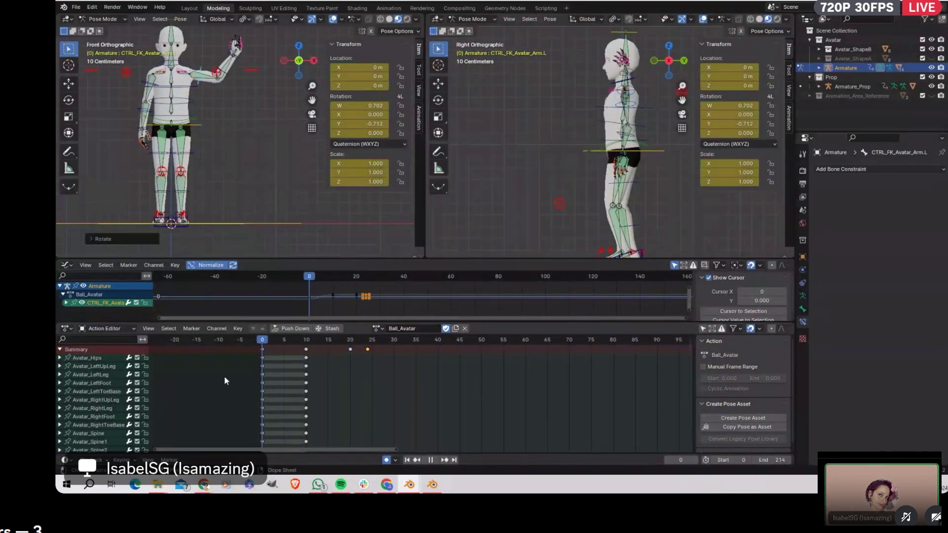
# Step: Preview the avatar's left arm animation from frame 0 and bring up the "Animating the Emote" slide
pyautogui.press('space')
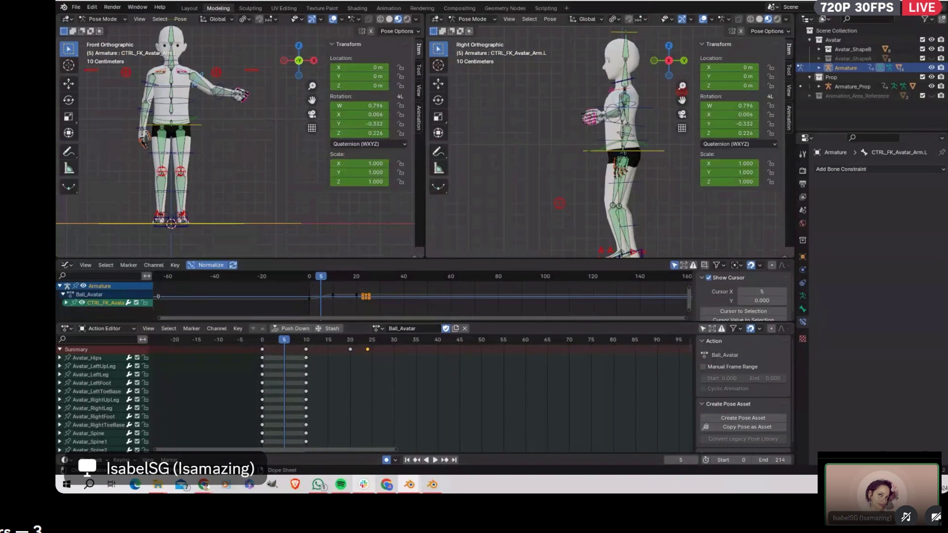
pyautogui.click(387, 489)
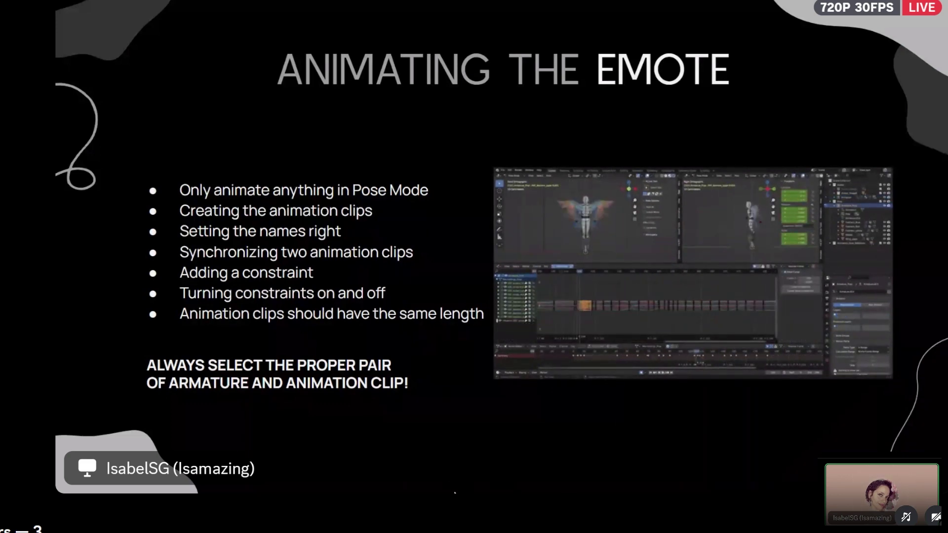
# Step: Switch to the Blender file with the MechaWings_Avatar action and turn on overlays in the front view
pyautogui.hotkey('alt', 'Tab')
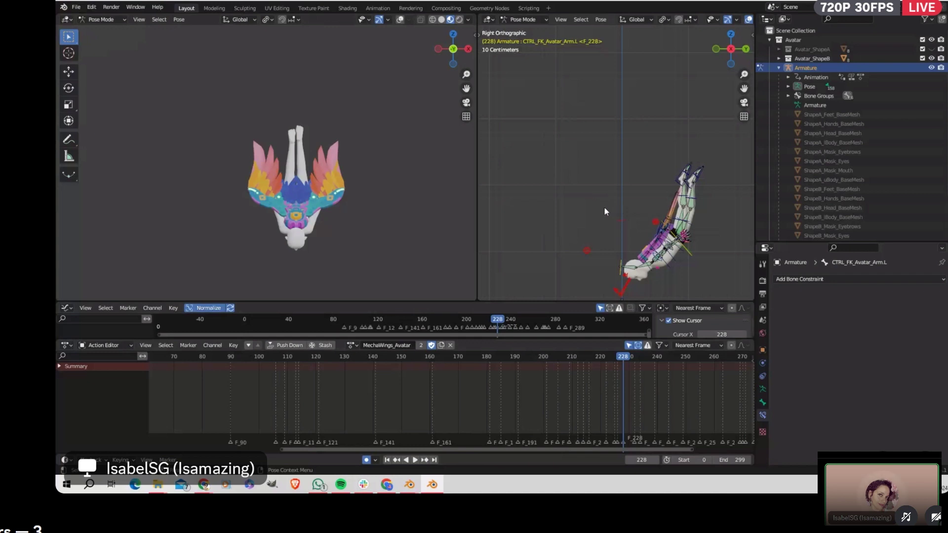
pyautogui.click(400, 19)
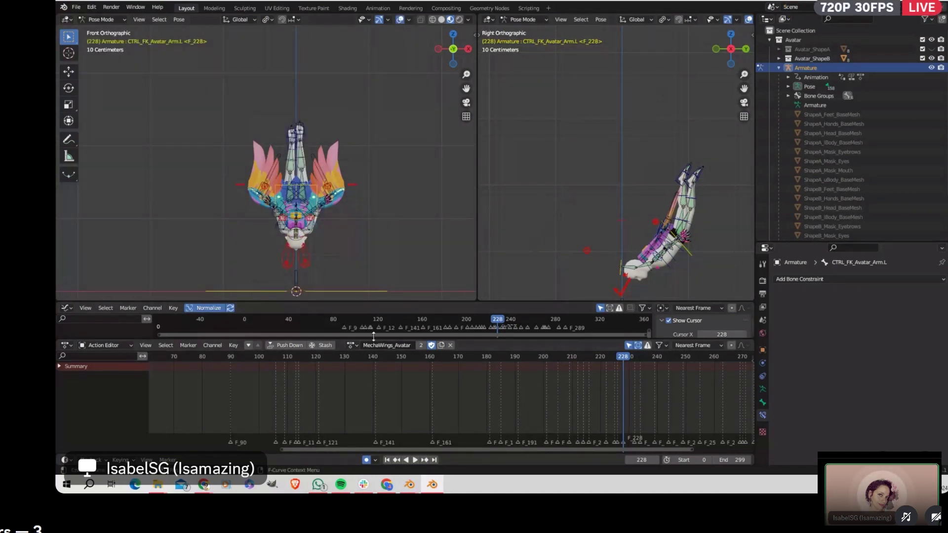
pyautogui.keyDown('shift'); pyautogui.moveTo(352, 268); pyautogui.dragTo(338, 205, button='middle'); pyautogui.keyUp('shift')
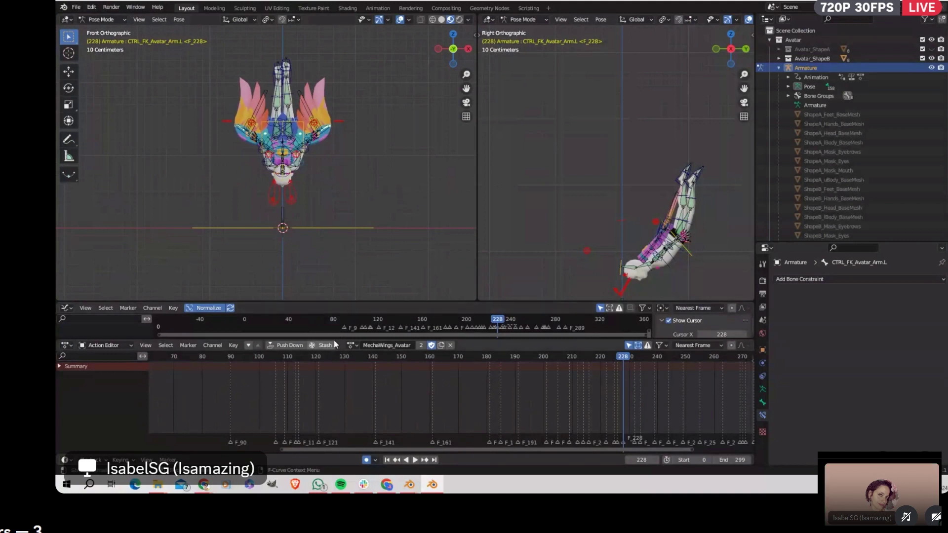
# Step: Enlarge the Graph Editor and select all the avatar's bones to show their animation curves
pyautogui.moveTo(333, 339); pyautogui.dragTo(334, 423)
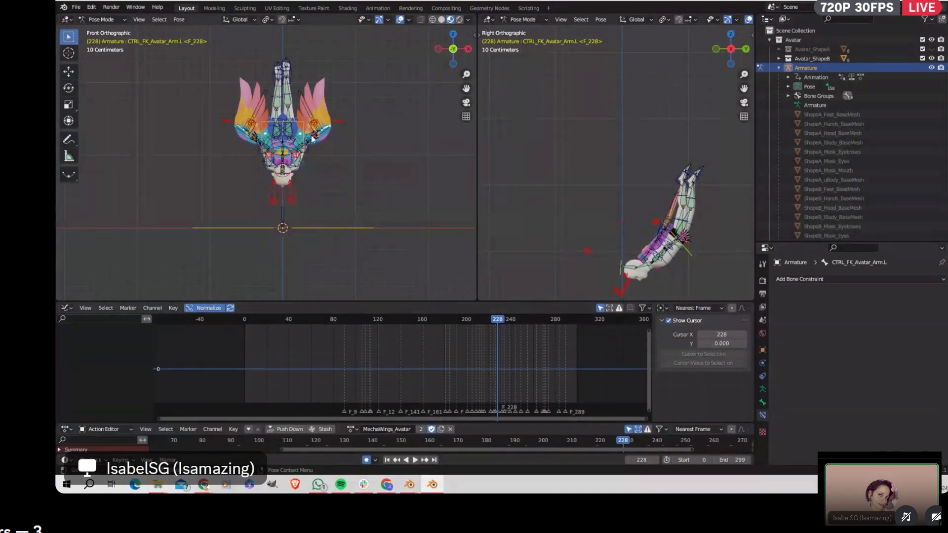
pyautogui.click(286, 99)
pyautogui.press('a')
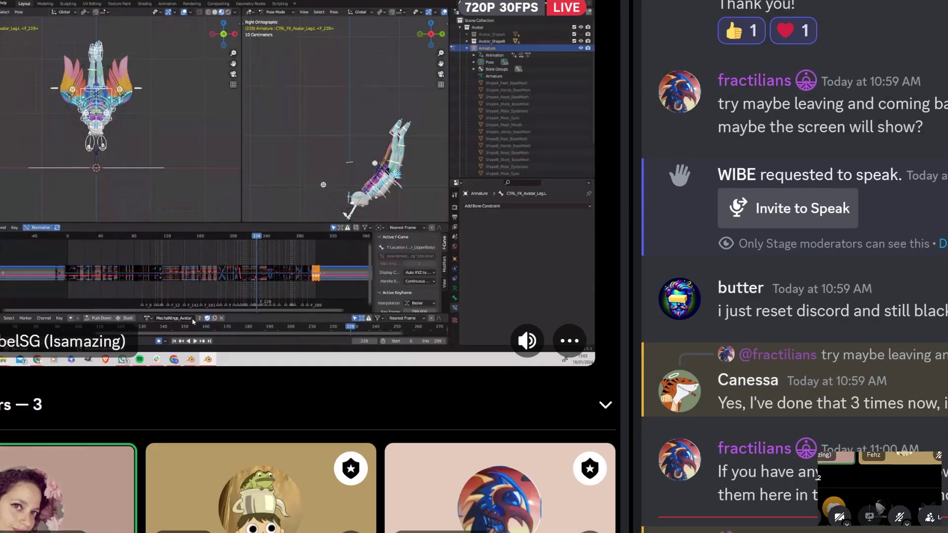
# Step: Add a heart reaction to the heart-eyes chat message and a 💯 reaction to the question above it
pyautogui.hotkey('ctrl', 'e')
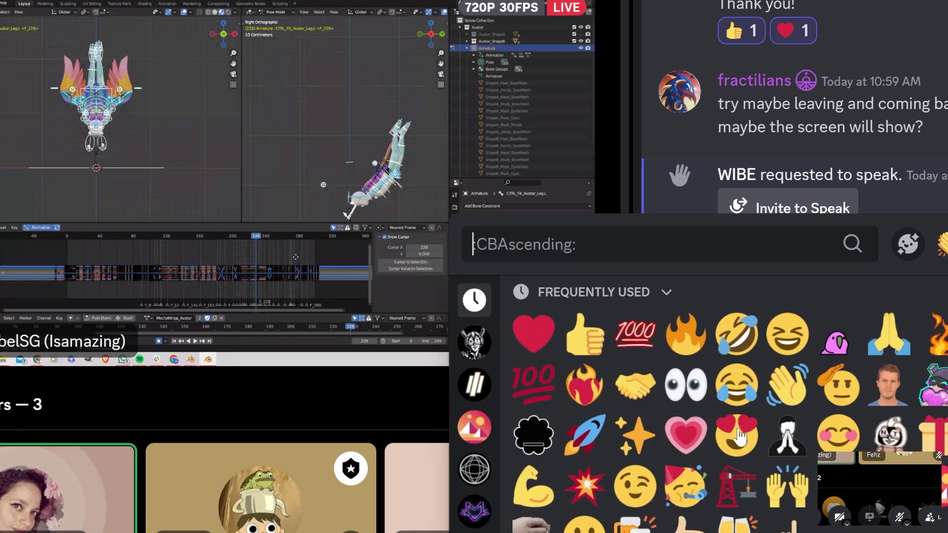
pyautogui.click(534, 333)
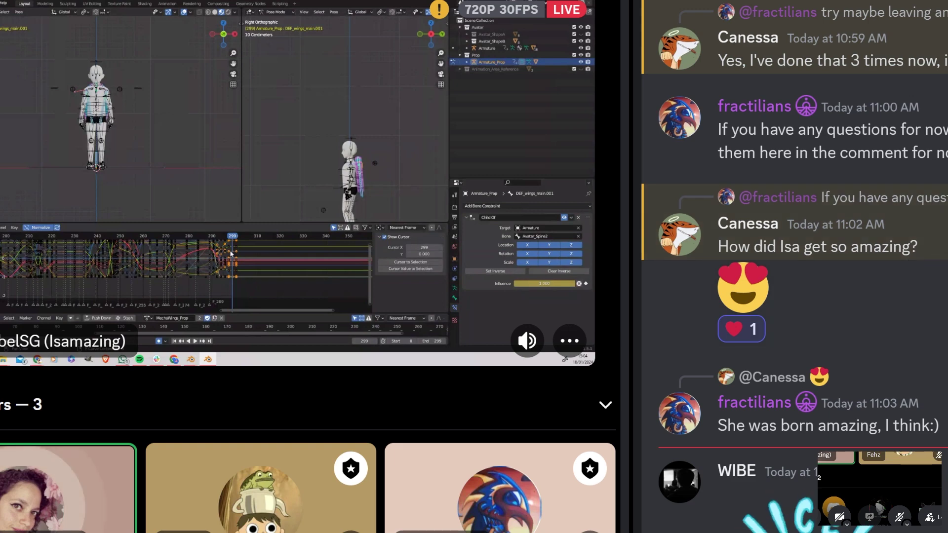
pyautogui.click(917, 262)
pyautogui.click(620, 295)
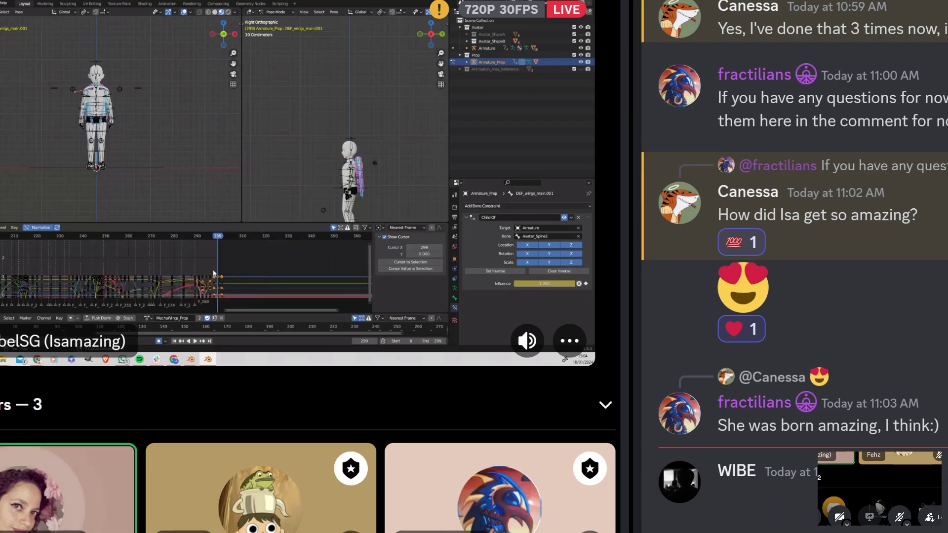
# Step: Advance the presentation from "Animating the Emote" past the "Exporting" section title slide
pyautogui.doubleClick(234, 283)
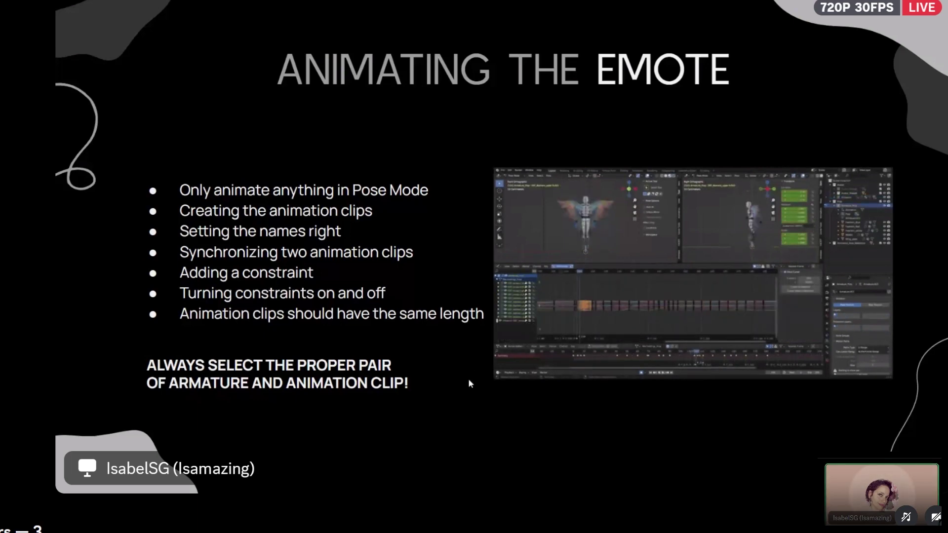
pyautogui.press('Right')
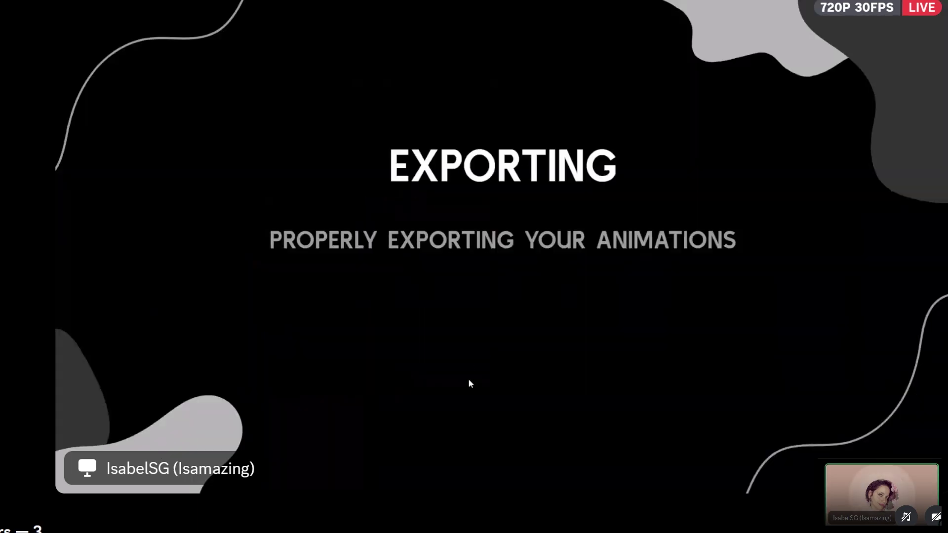
pyautogui.press('Right')
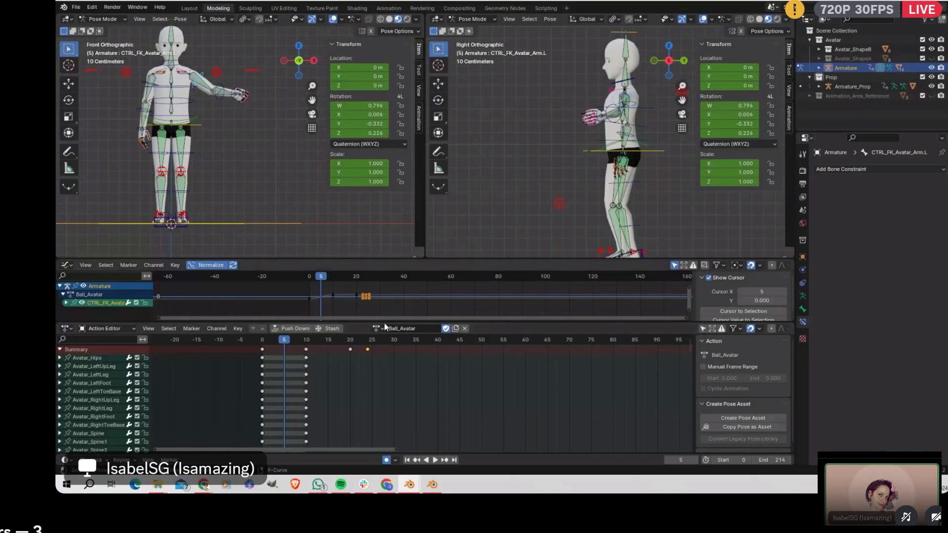
# Step: Duplicate the avatar armature's Ball_Avatar action and review the list of available actions
pyautogui.click(375, 329)
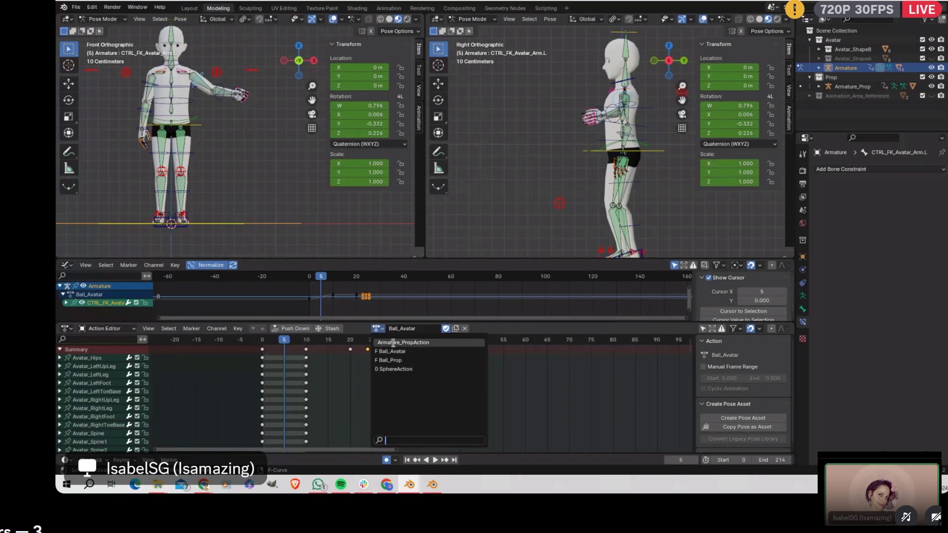
pyautogui.click(377, 328)
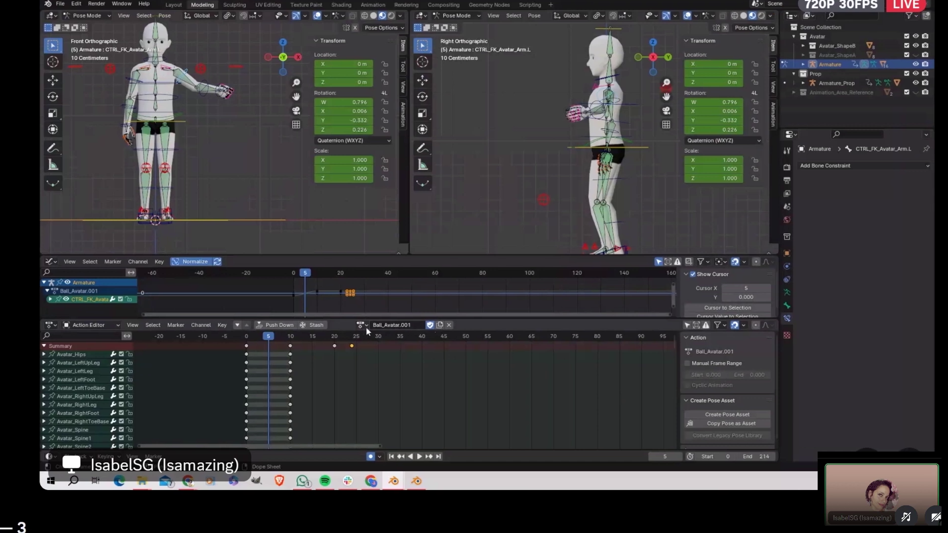
pyautogui.click(356, 334)
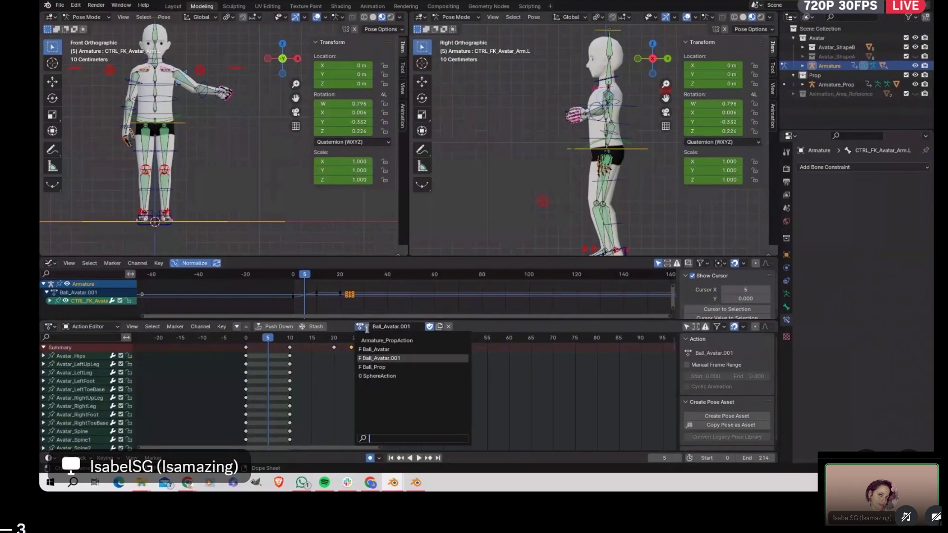
pyautogui.click(361, 335)
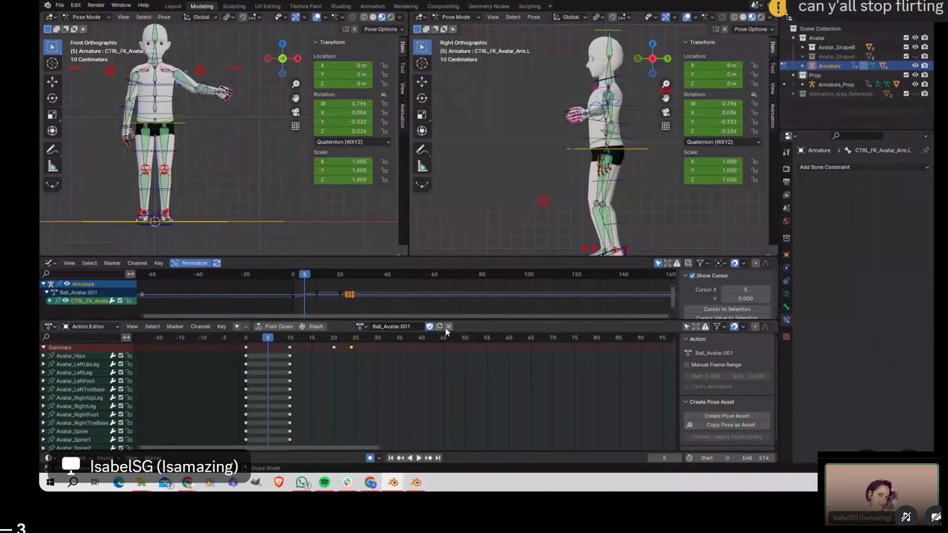
# Step: Unlink the Ball_Avatar.001 action from the avatar armature, and assign and unlink Armature_PropAction as well
pyautogui.click(447, 327)
pyautogui.click(375, 326)
pyautogui.click(416, 341)
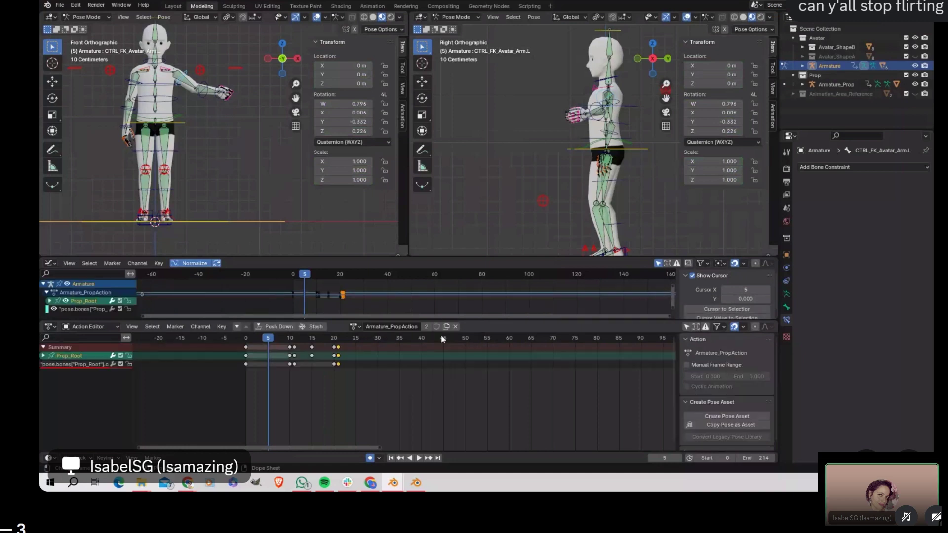
pyautogui.click(455, 327)
pyautogui.click(375, 326)
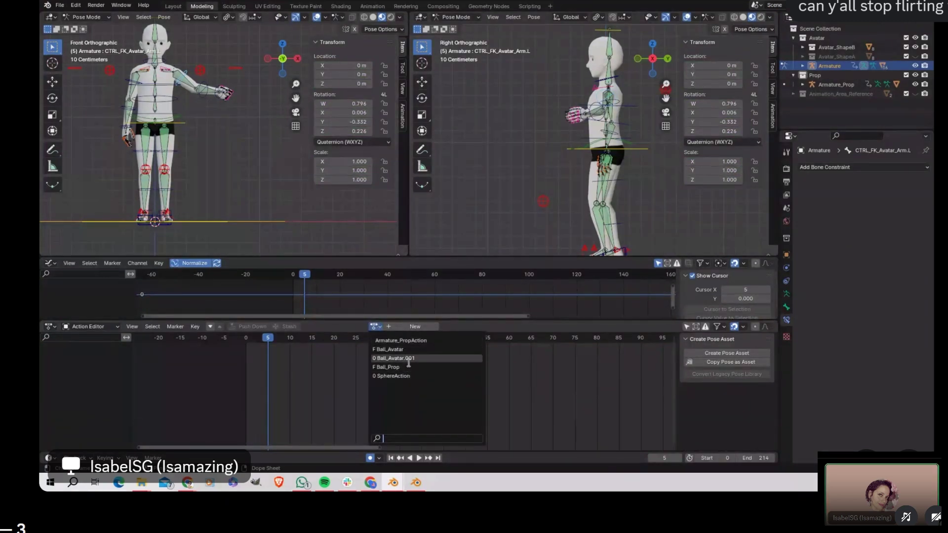
pyautogui.press('Escape')
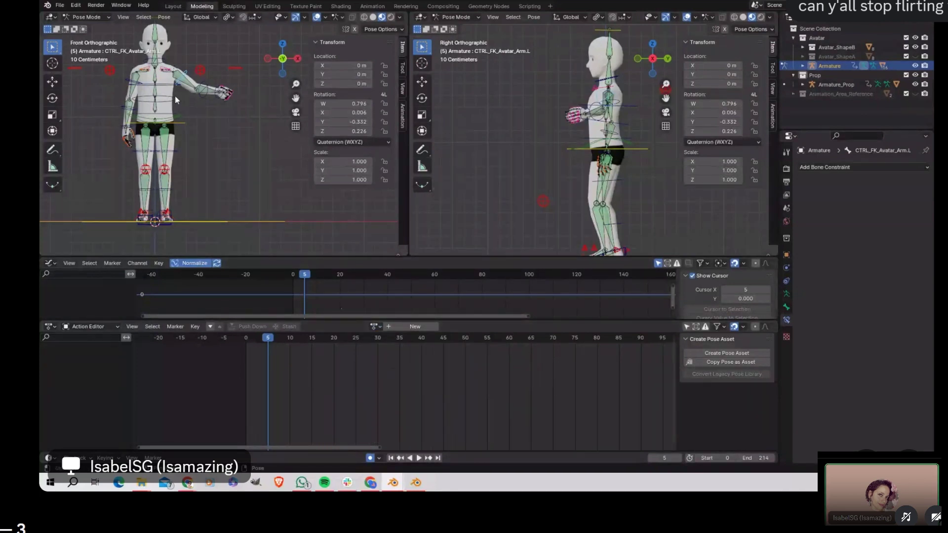
# Step: Save avatar_example_file.blend, reopen it from the recent files and check which actions remain
pyautogui.click(60, 5)
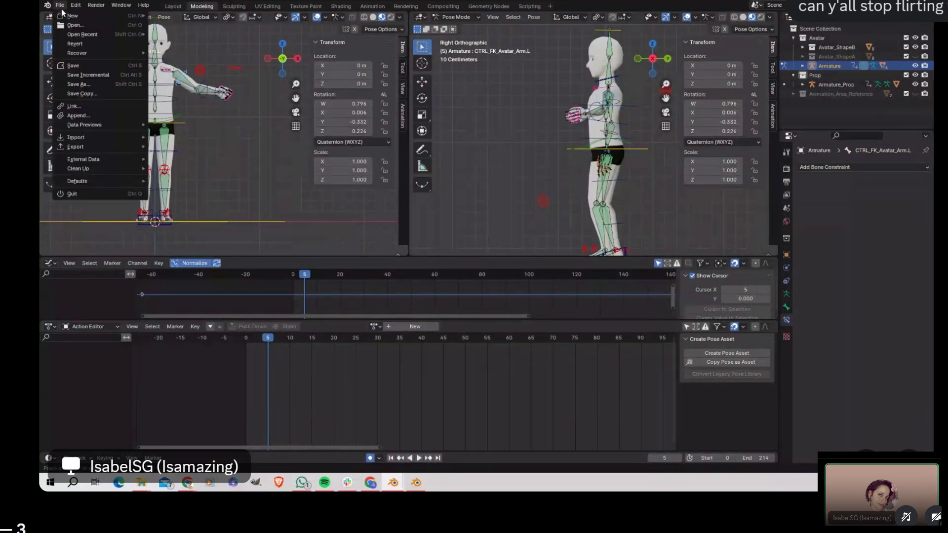
pyautogui.click(89, 65)
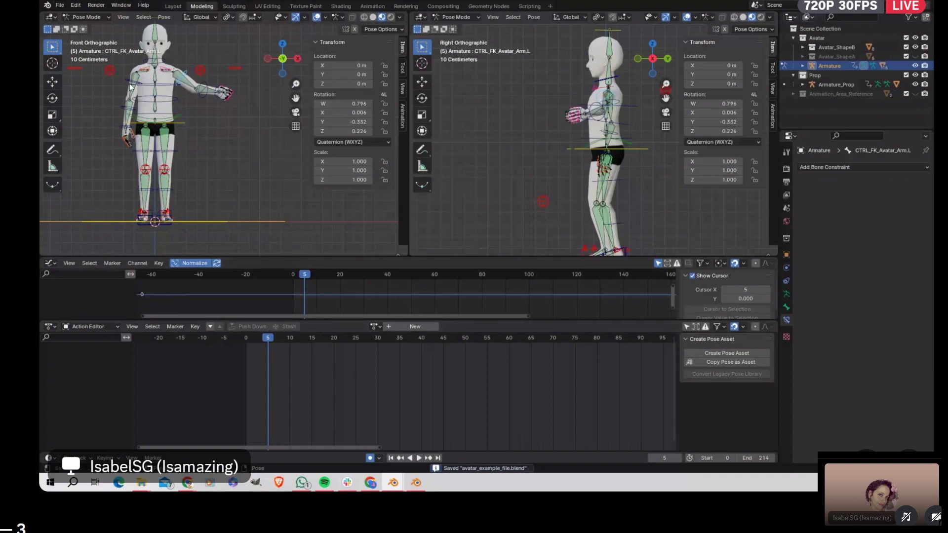
pyautogui.click(59, 5)
pyautogui.moveTo(84, 32)
pyautogui.press('Escape')
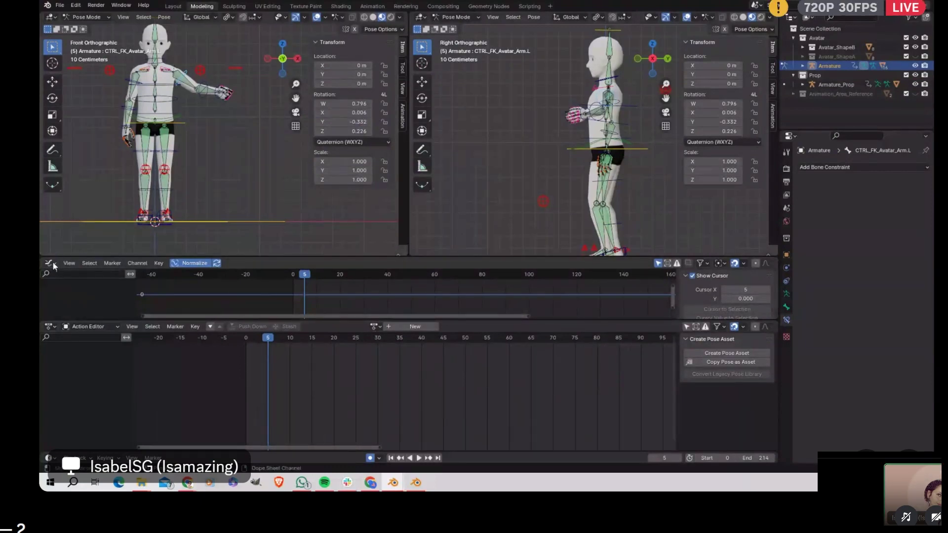
pyautogui.scroll(-6, 474, 296)
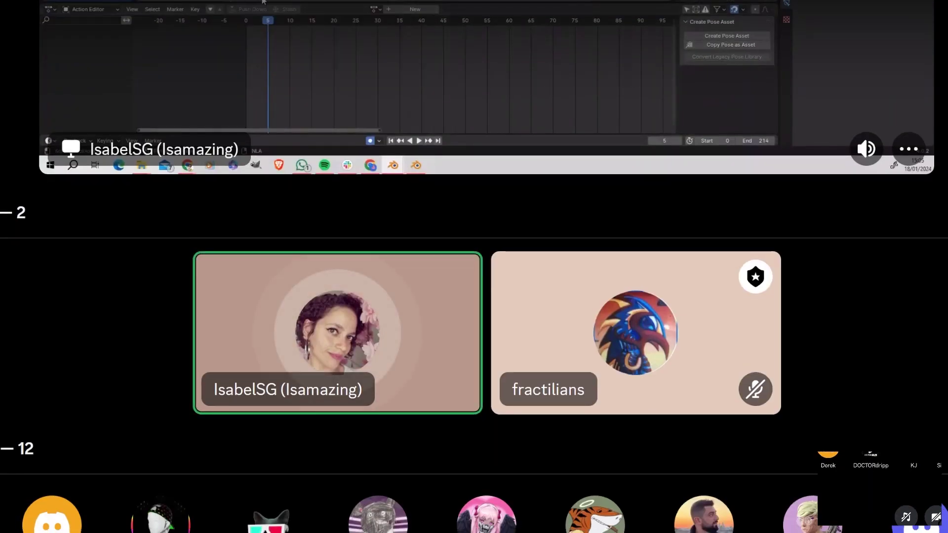
pyautogui.scroll(6, 263, 2)
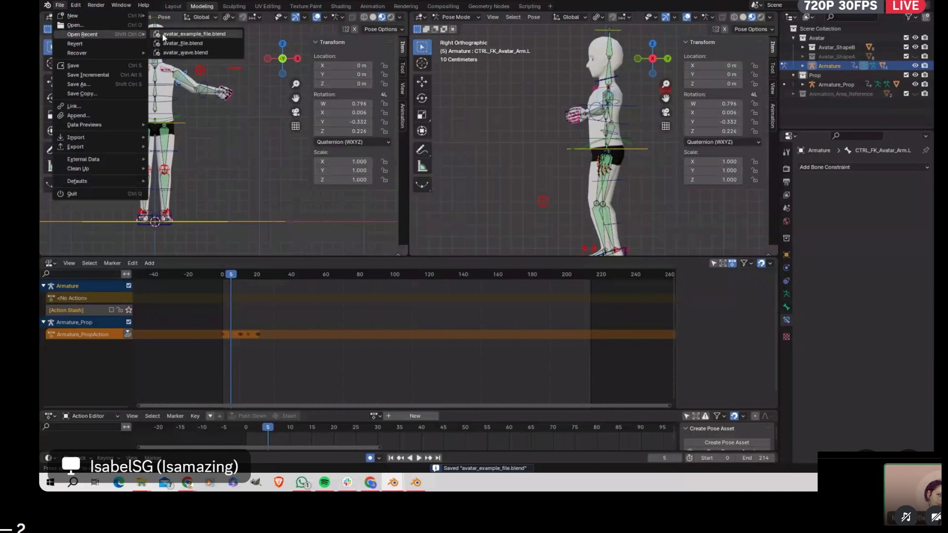
pyautogui.click(376, 415)
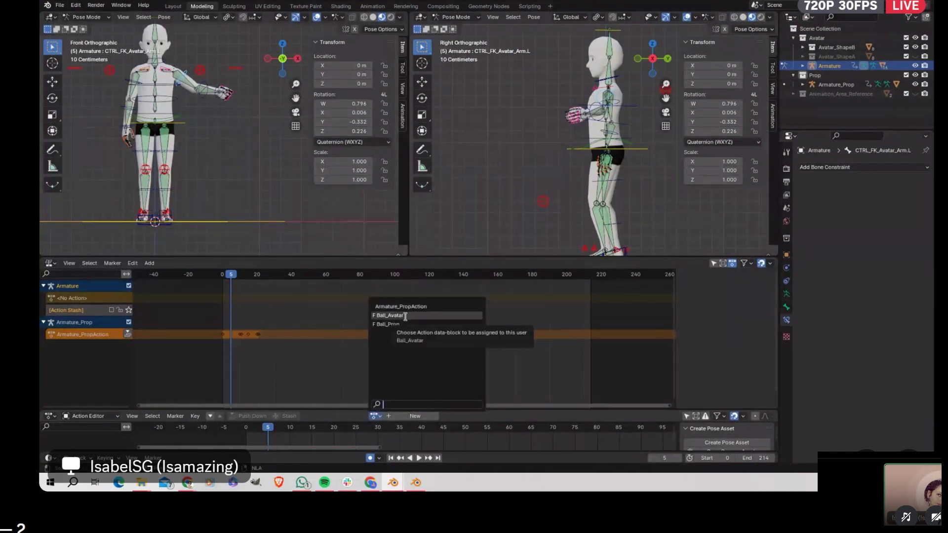
# Step: Push Armature_PropAction down to an NLA track, delete that track and select Armature_Prop
pyautogui.click(81, 340)
pyautogui.click(127, 334)
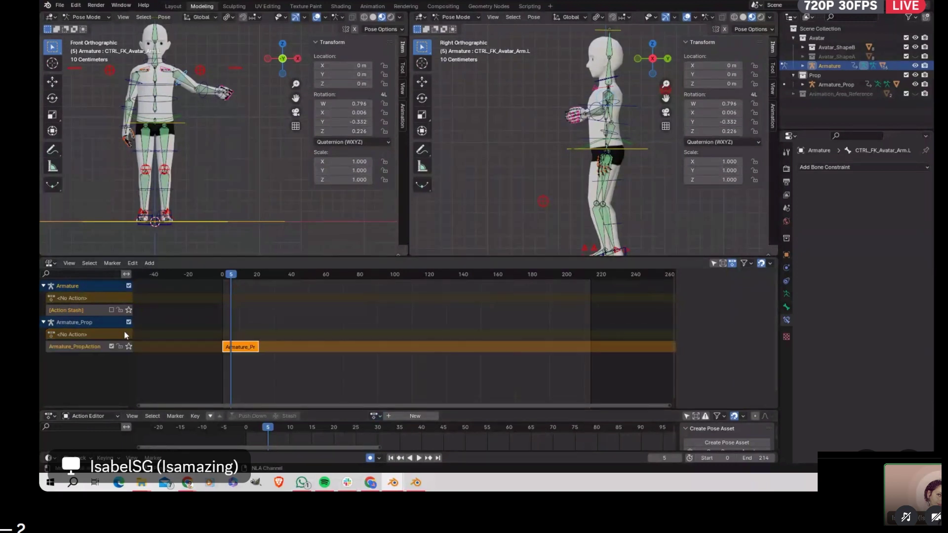
pyautogui.press('x')
pyautogui.click(86, 323)
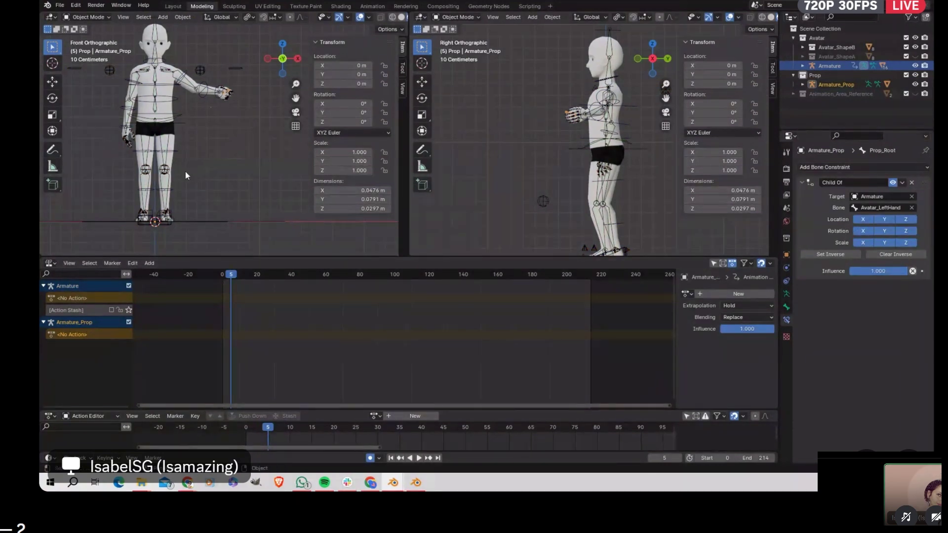
# Step: Save and reopen avatar_example_file.blend, select the avatar armature and check its list of available actions
pyautogui.click(60, 6)
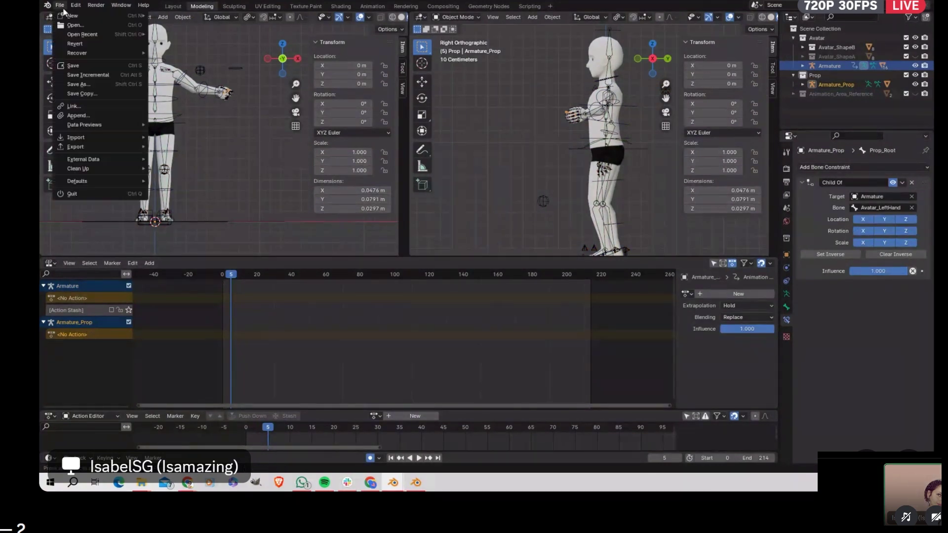
pyautogui.click(73, 65)
pyautogui.click(60, 6)
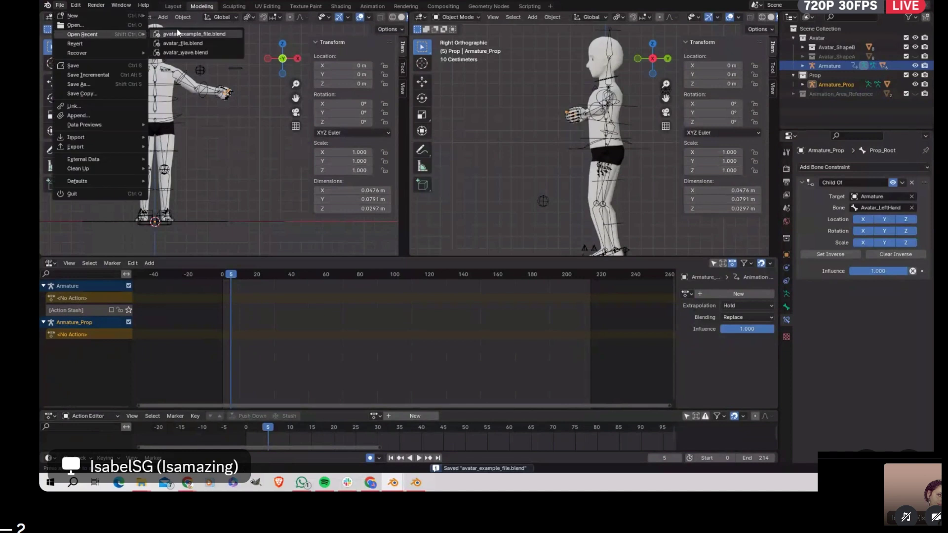
pyautogui.click(202, 88)
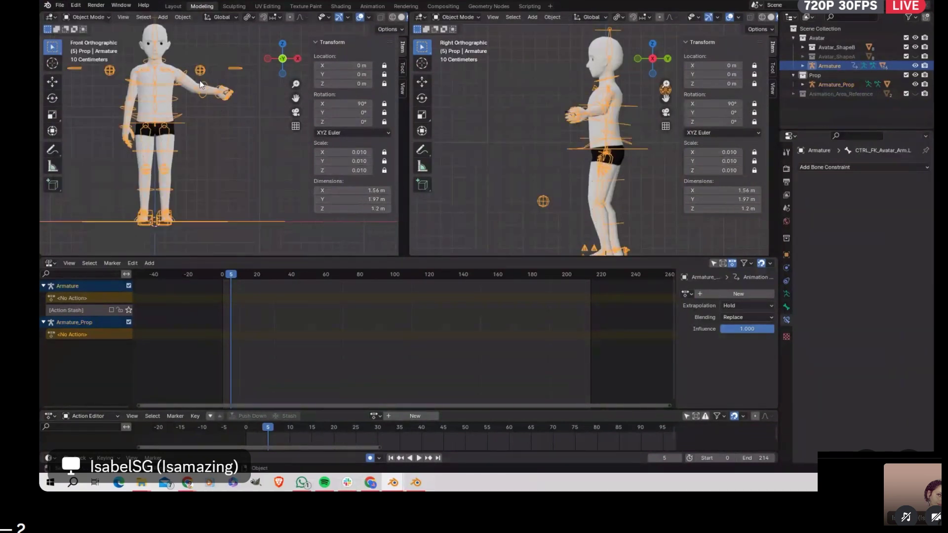
pyautogui.click(374, 416)
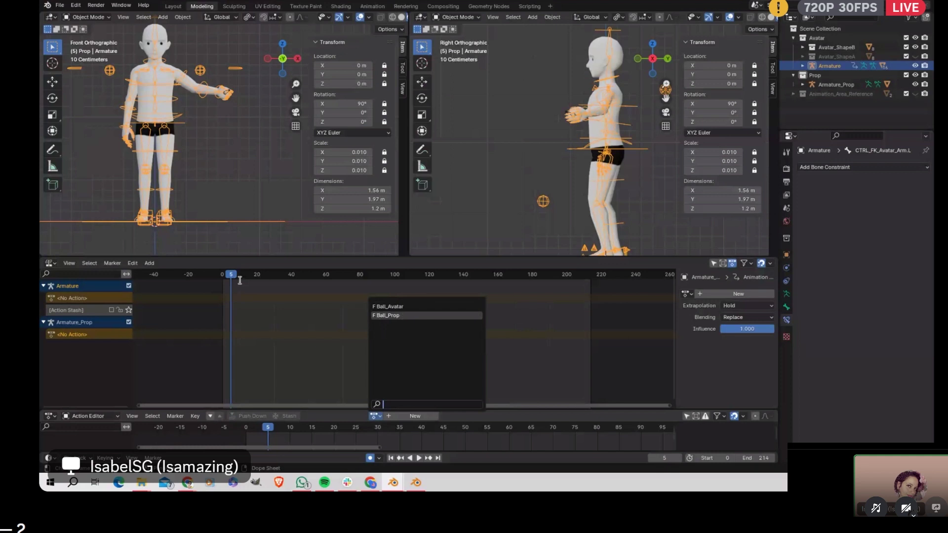
pyautogui.click(271, 329)
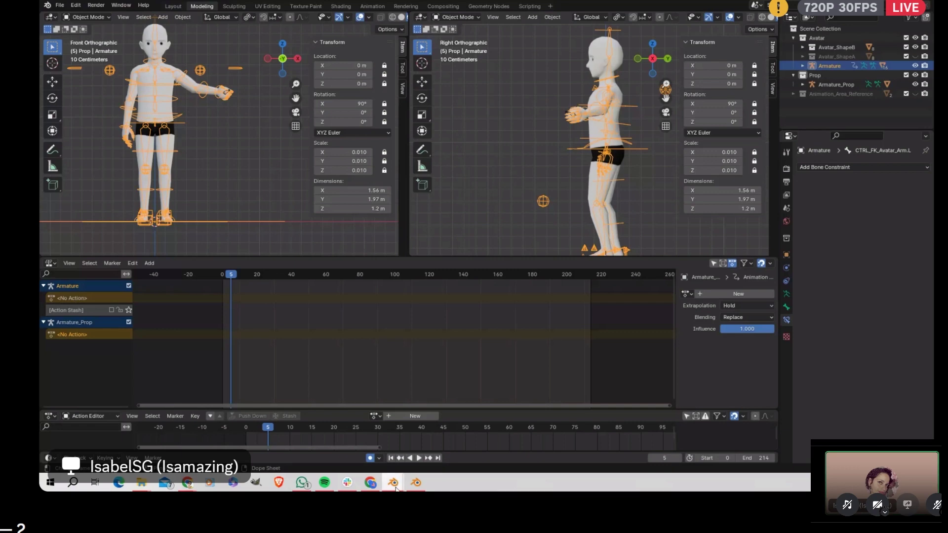
# Step: Switch from Blender to the presentation and review the "Exporting the Emote" slide
pyautogui.moveTo(396, 489)
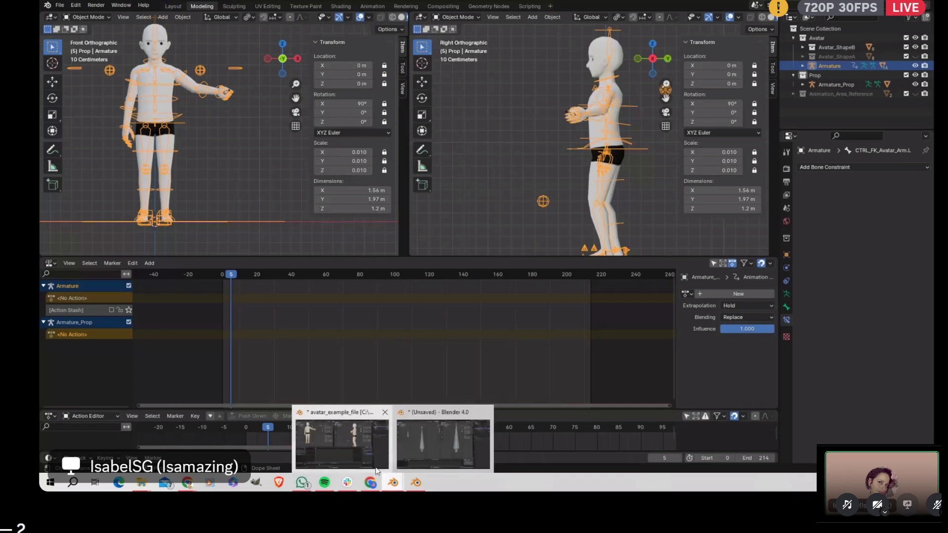
pyautogui.click(366, 452)
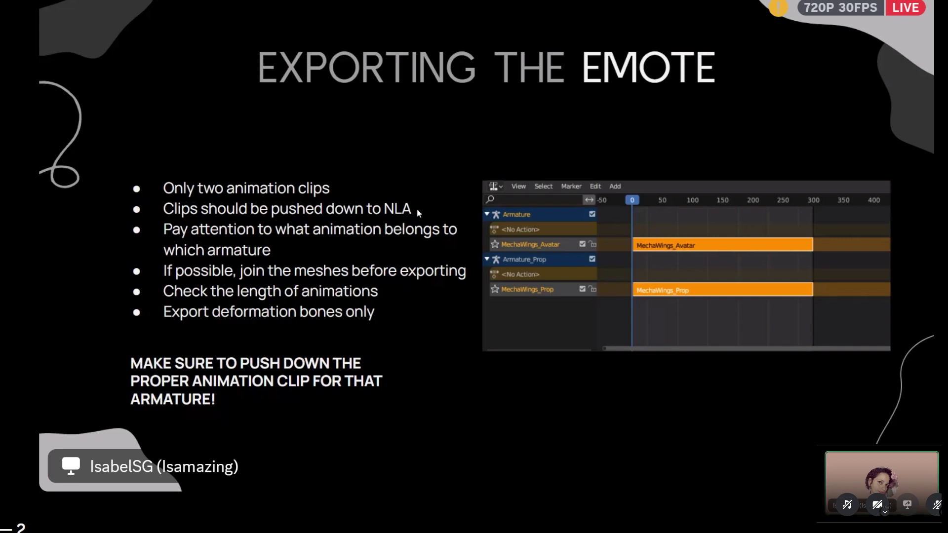
pyautogui.scroll(-7, 370, 235)
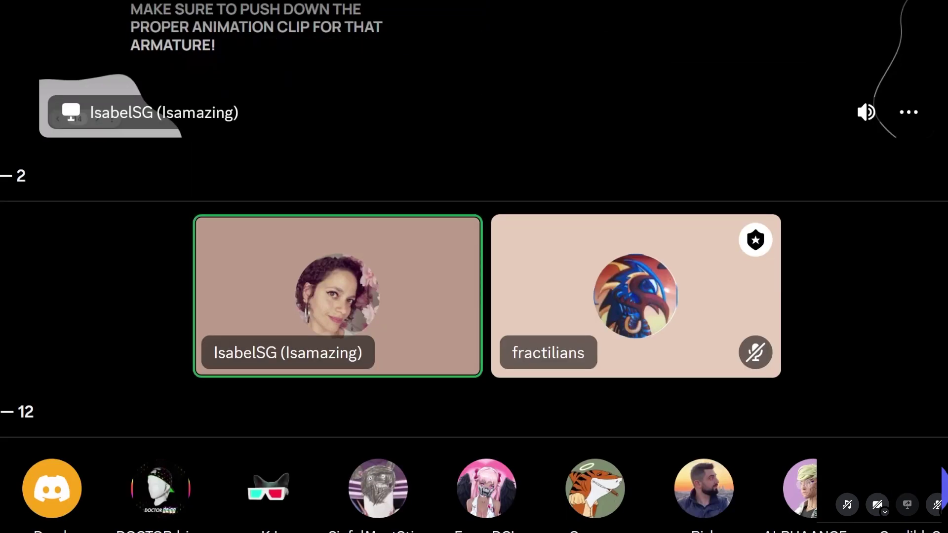
pyautogui.scroll(7, 474, 266)
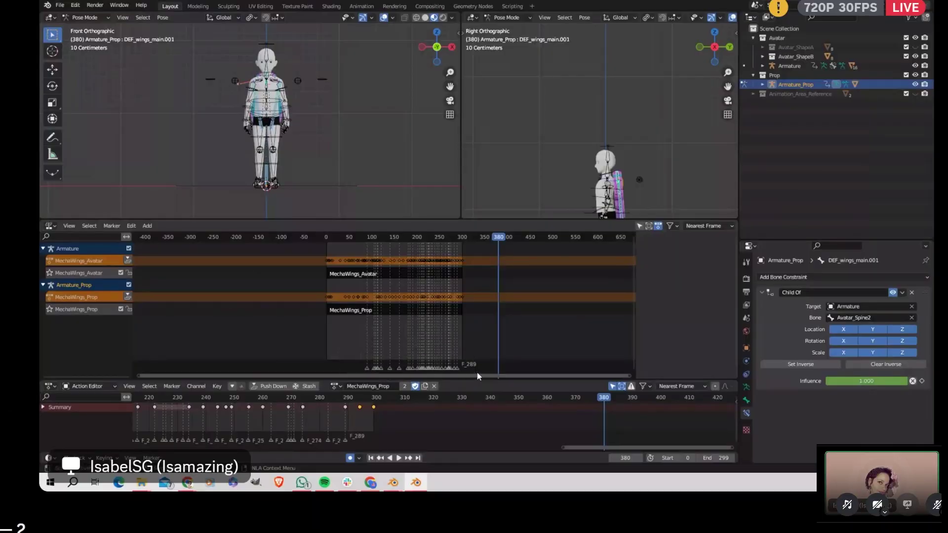
# Step: Delete the MechaWings_Prop and MechaWings_Avatar strips from their NLA tracks in the wings emote file
pyautogui.moveTo(129, 428)
pyautogui.mouseDown()
pyautogui.moveTo(374, 439)
pyautogui.moveTo(343, 437)
pyautogui.mouseUp()
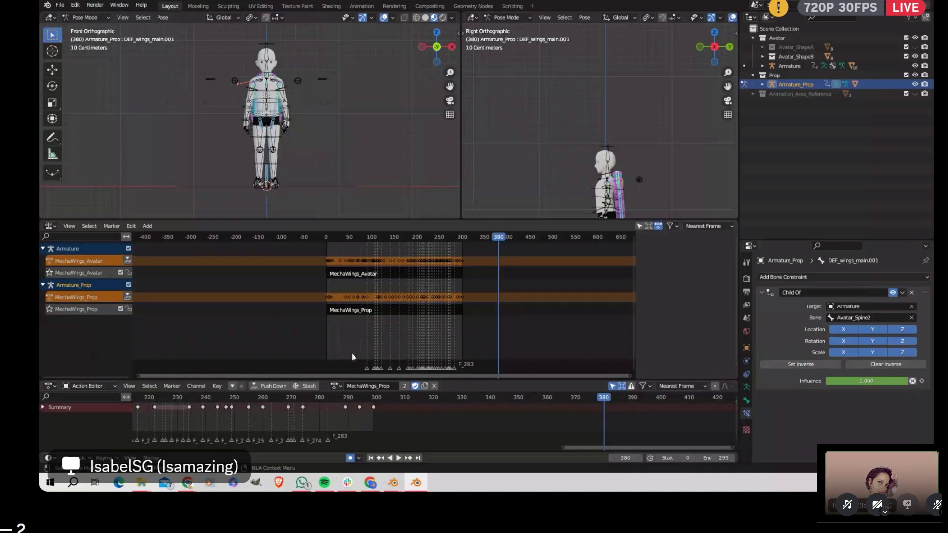
pyautogui.click(434, 362)
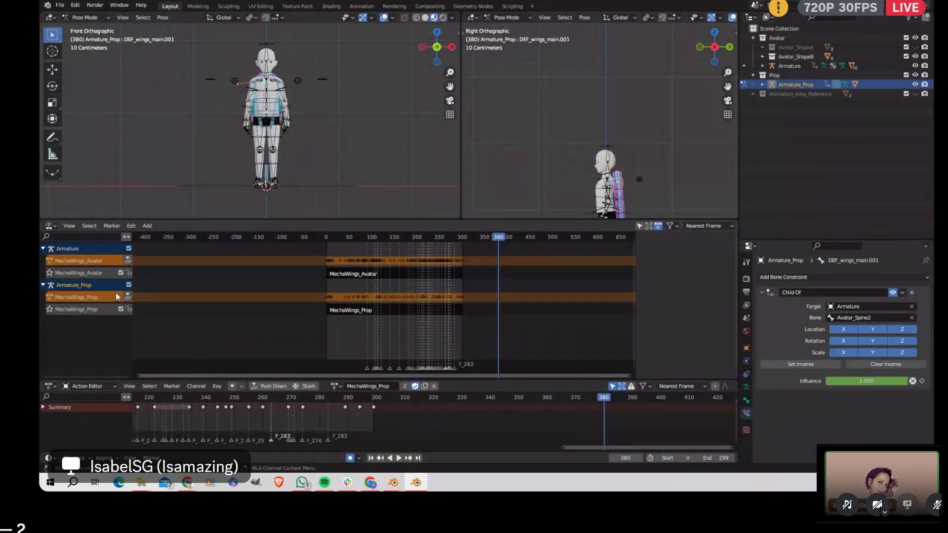
pyautogui.press('n')
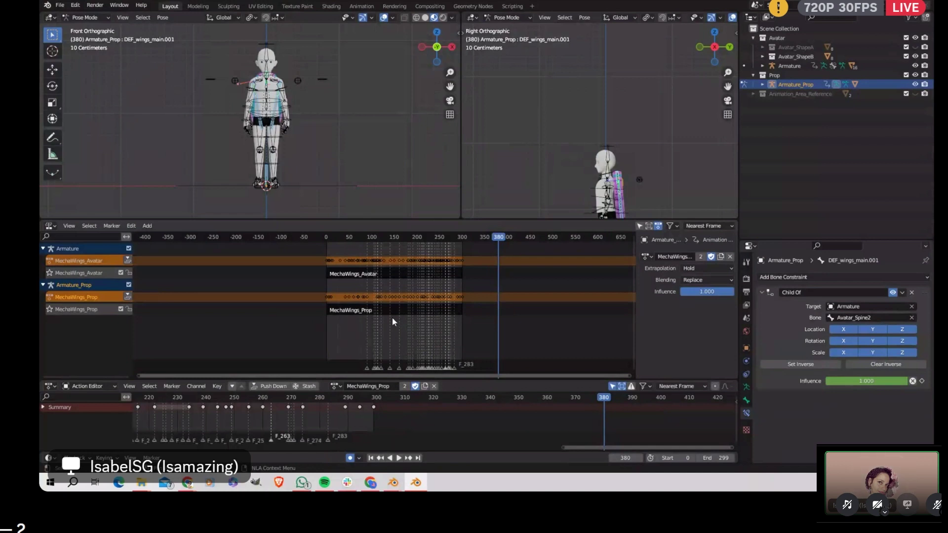
pyautogui.click(359, 310)
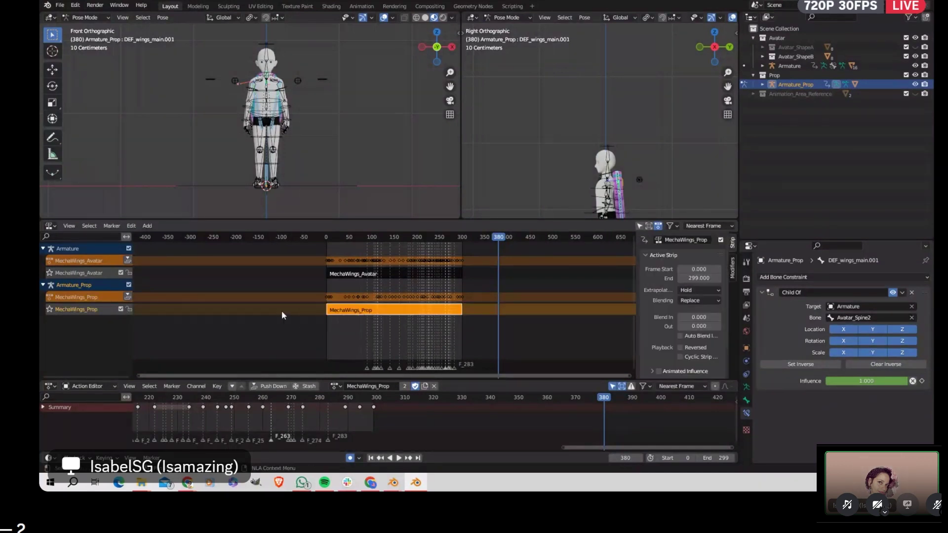
pyautogui.press('x')
pyautogui.click(387, 273)
pyautogui.press('x')
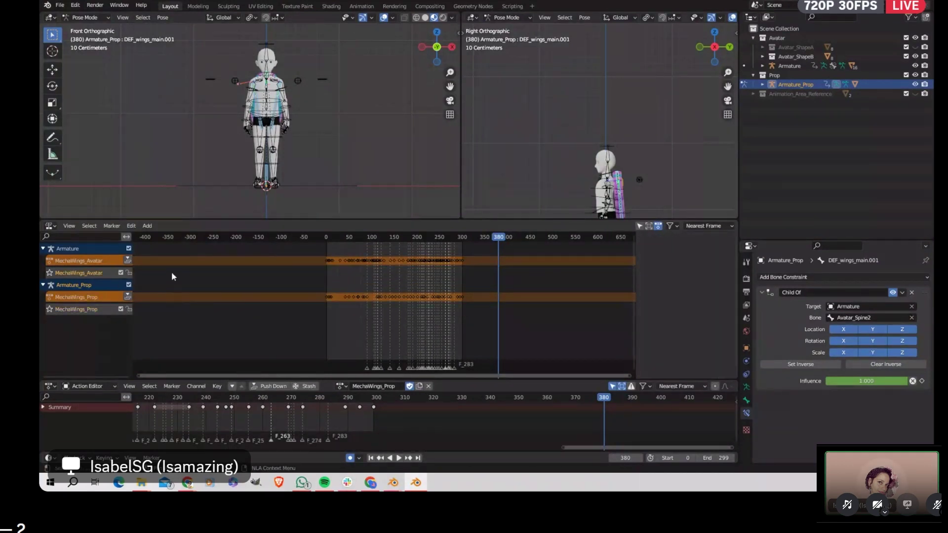
# Step: Delete the empty MechaWings_Avatar and MechaWings_Prop tracks from both armatures in the NLA editor
pyautogui.click(76, 261)
pyautogui.press('x')
# Step: Show the prop armature's animation curves in the Graph Editor and reselect all of its bones
pyautogui.click(50, 226)
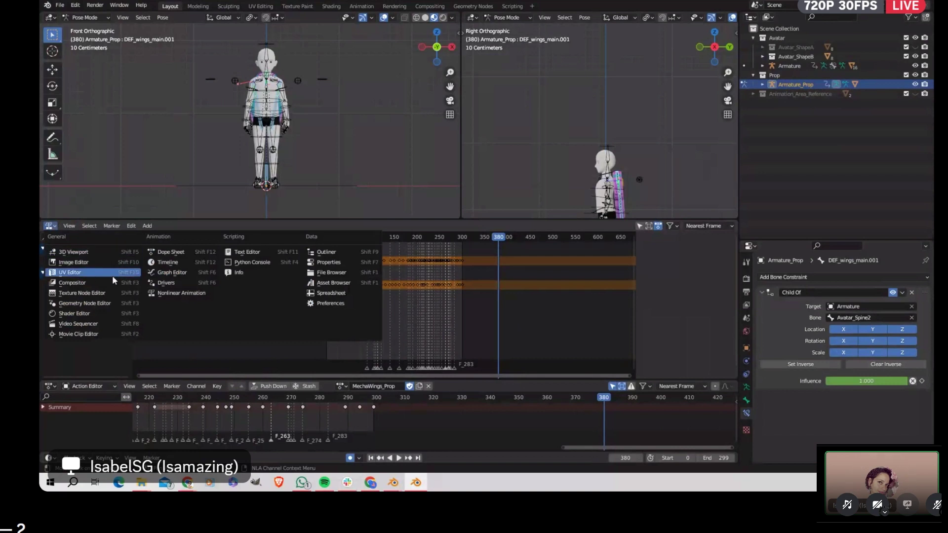
pyautogui.click(180, 275)
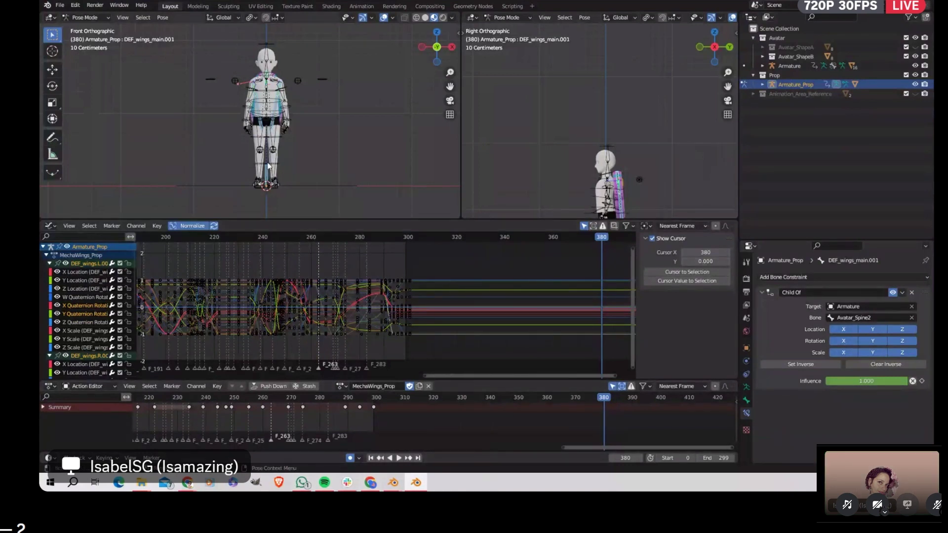
pyautogui.click(95, 31)
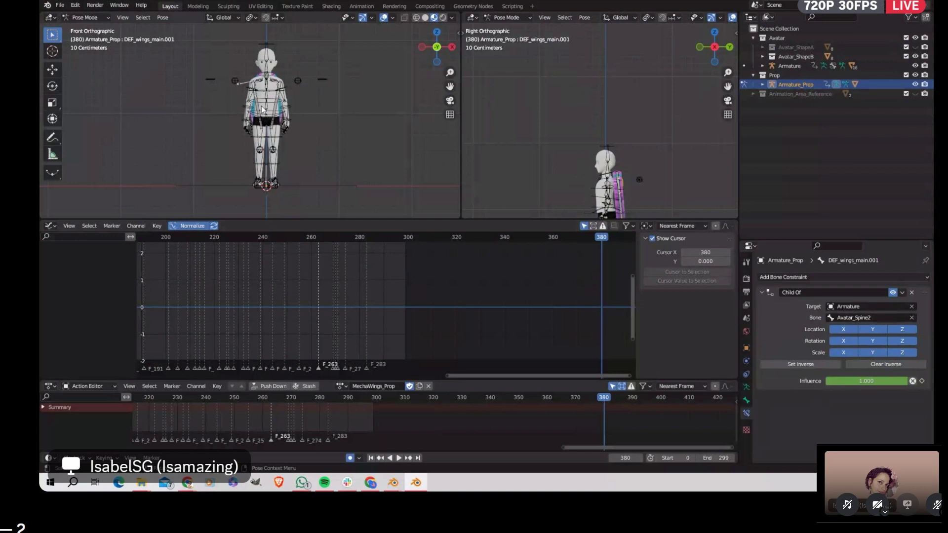
pyautogui.press('a')
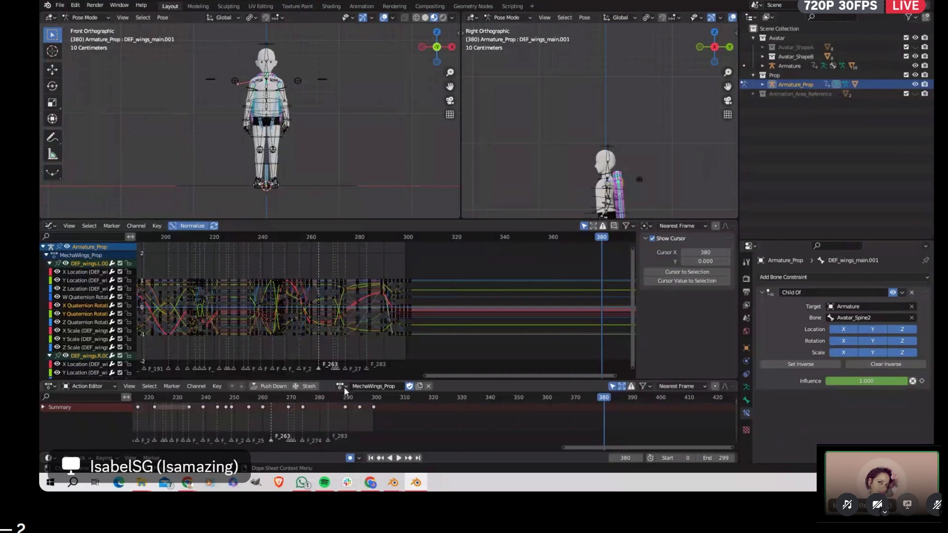
# Step: Return to the Nonlinear Animation editor and push Armature_Prop's MechaWings_Prop action down to a track
pyautogui.click(49, 228)
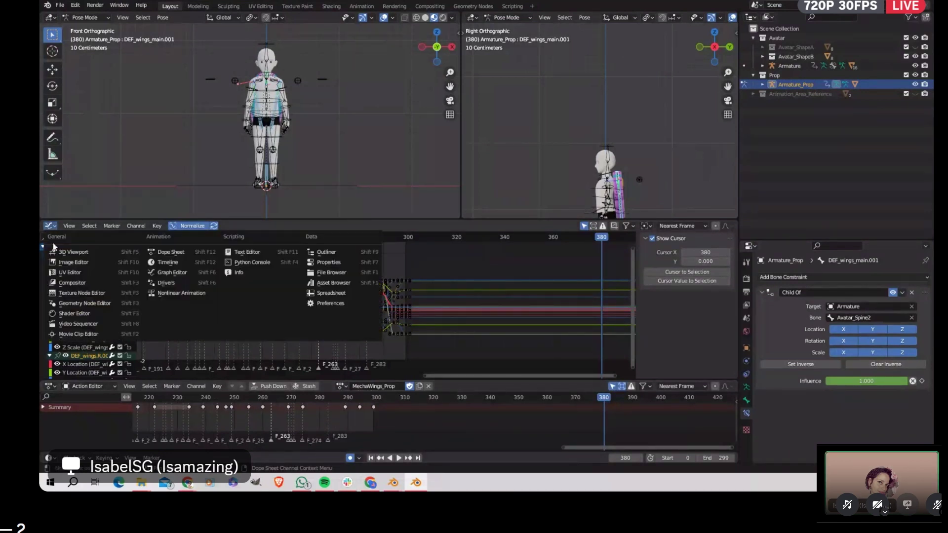
pyautogui.click(176, 294)
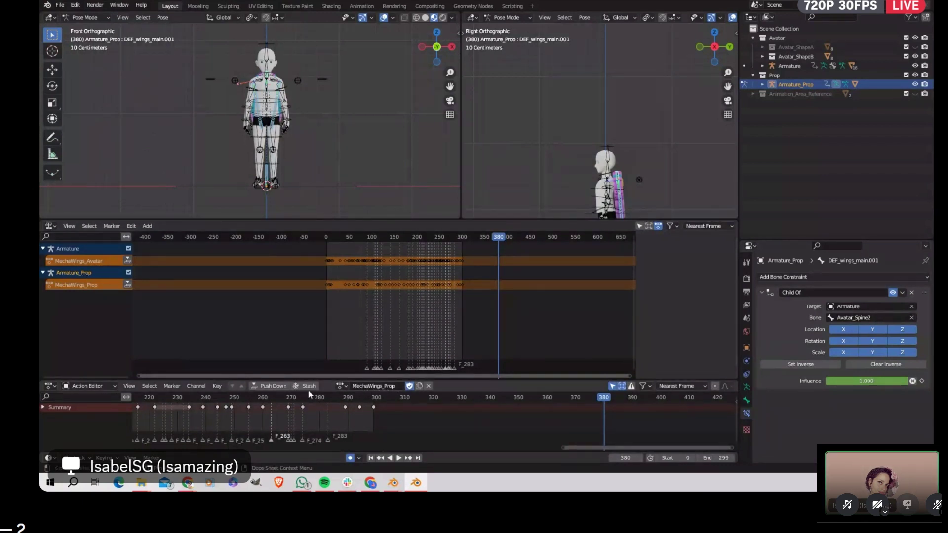
pyautogui.click(264, 386)
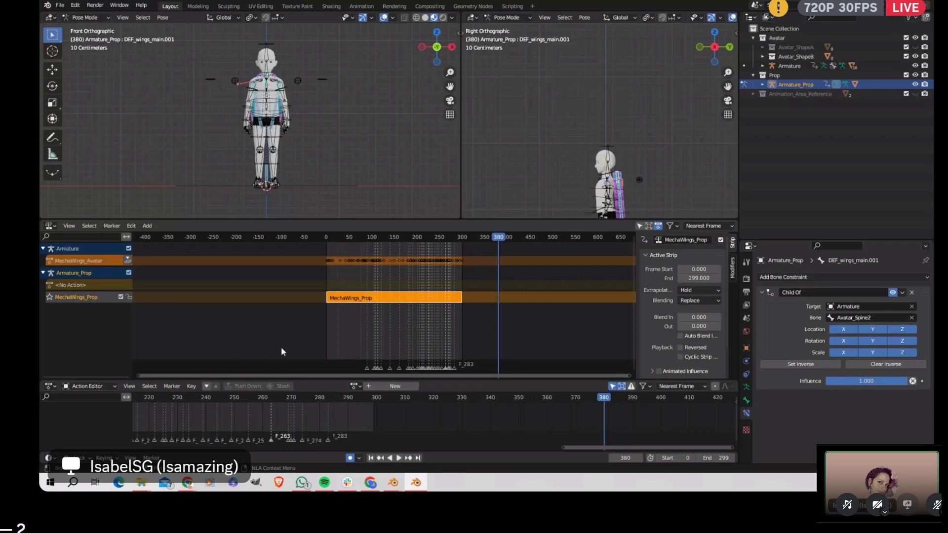
# Step: Try assigning MechaWings_Avatar to Armature_Prop and pushing it down, and delete the extra track from the prop
pyautogui.click(354, 385)
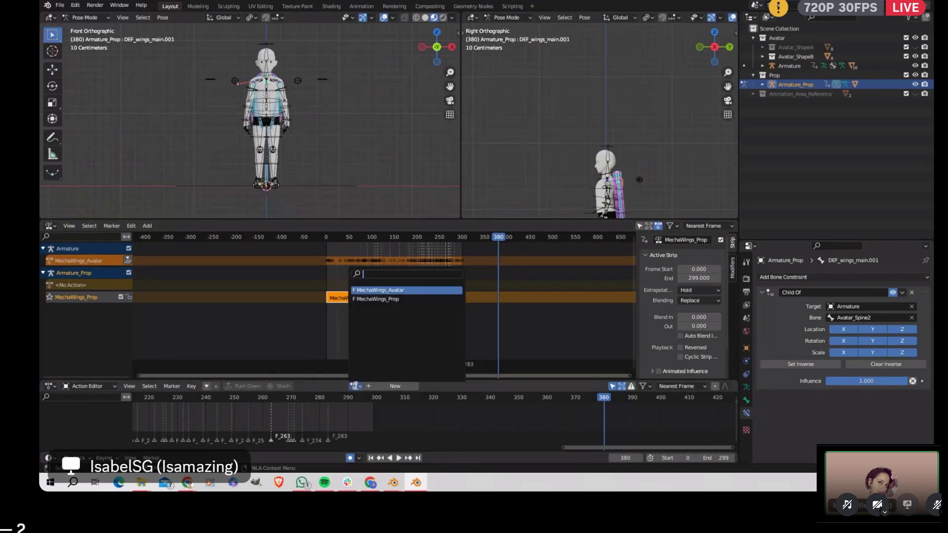
pyautogui.click(414, 290)
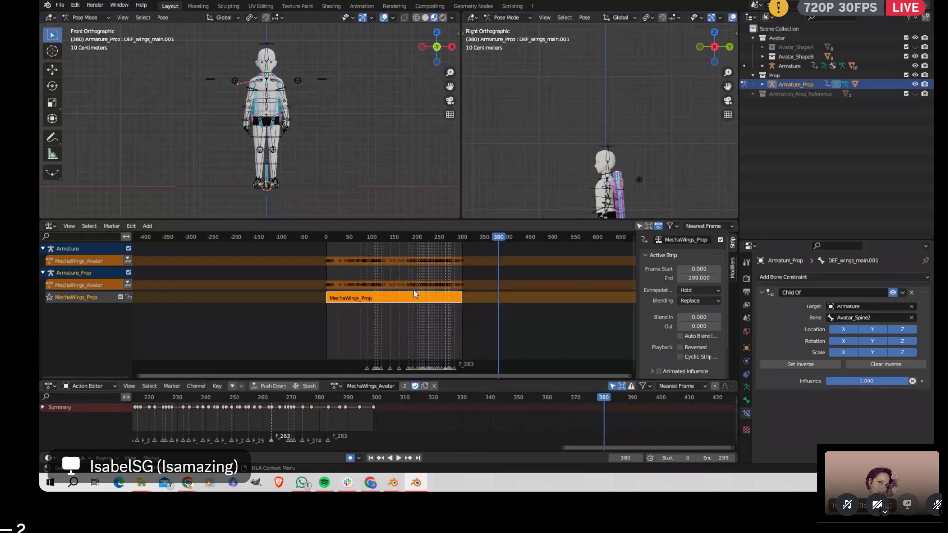
pyautogui.click(266, 386)
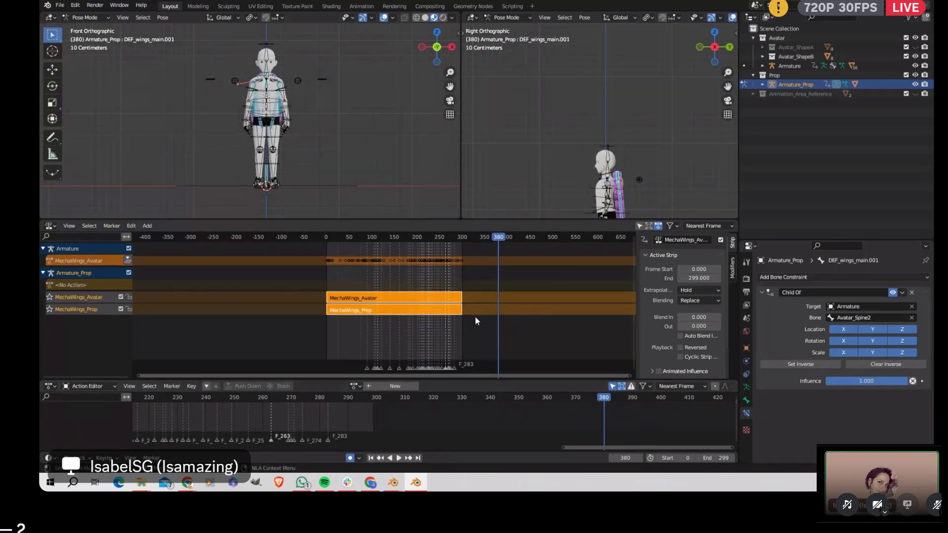
pyautogui.doubleClick(69, 274)
pyautogui.press('Escape')
pyautogui.click(355, 387)
pyautogui.press('x')
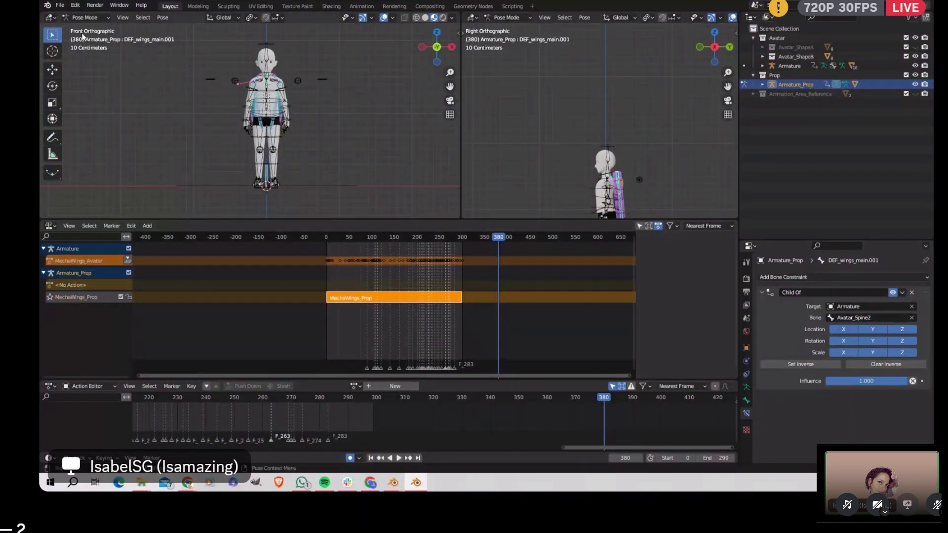
# Step: Select the avatar's Armature, put it in Pose Mode and push its MechaWings_Avatar action down to an NLA track
pyautogui.click(79, 18)
pyautogui.click(90, 28)
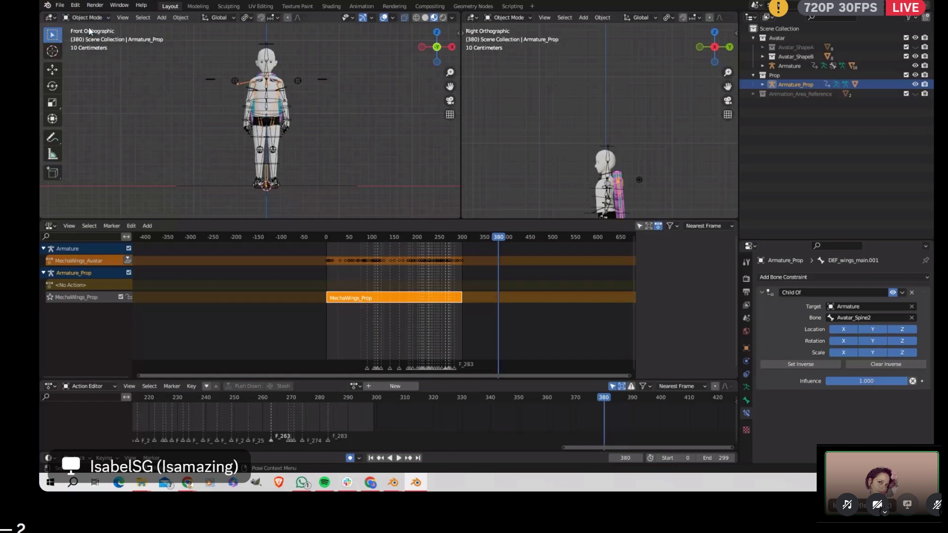
pyautogui.click(271, 49)
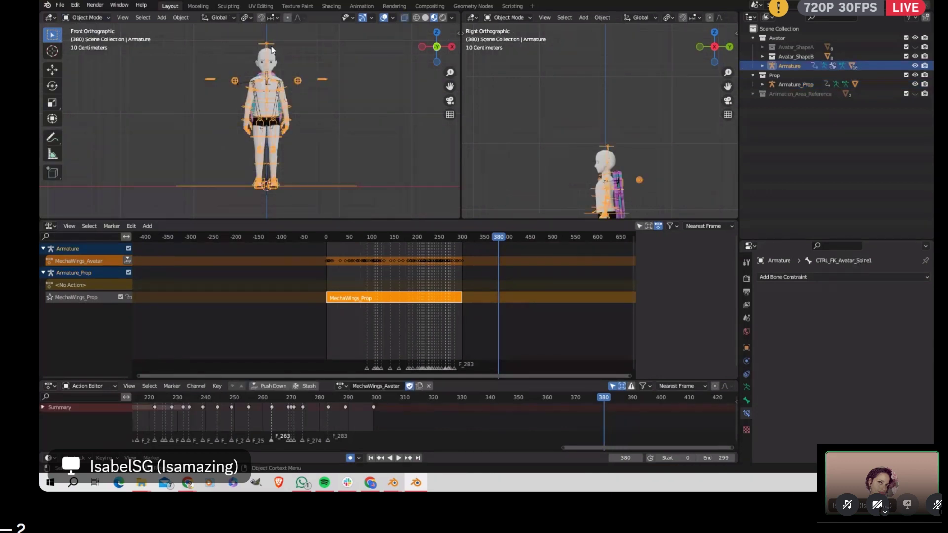
pyautogui.click(87, 19)
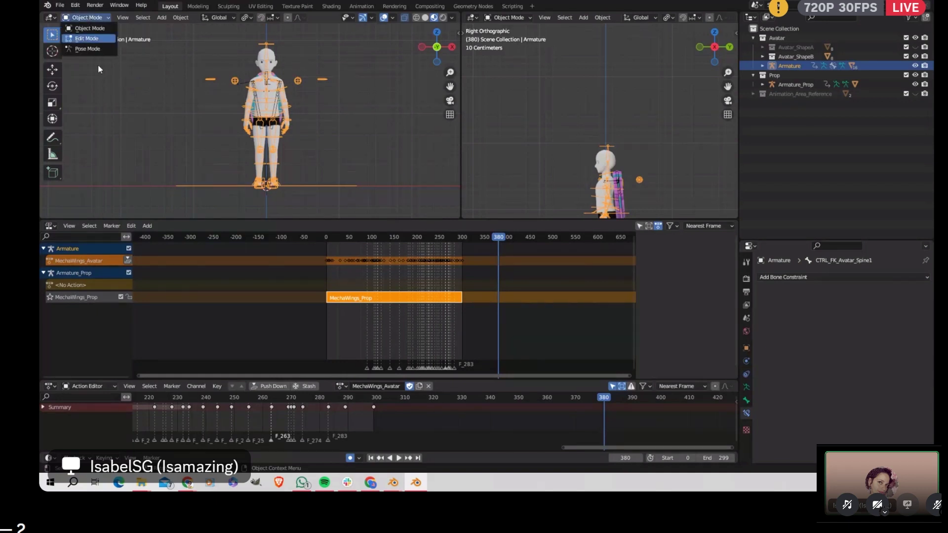
pyautogui.click(102, 49)
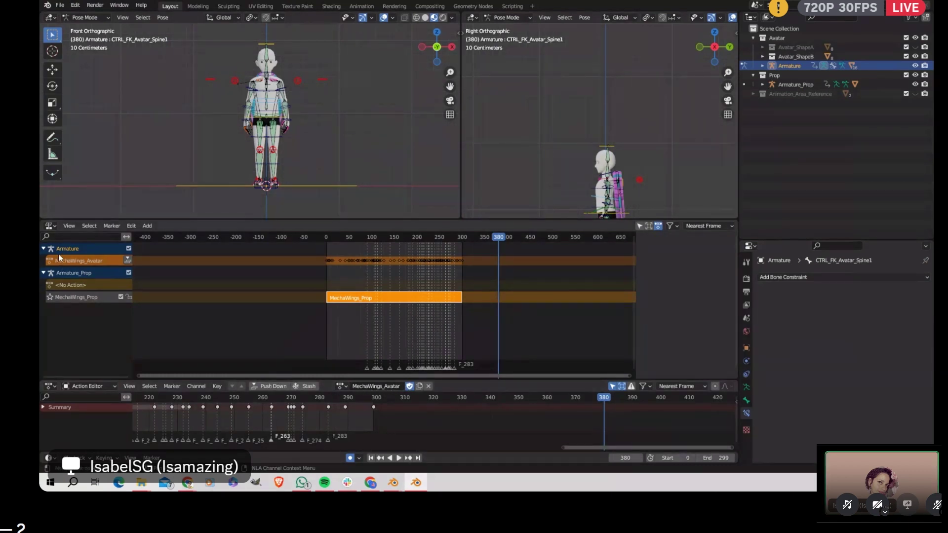
pyautogui.click(271, 387)
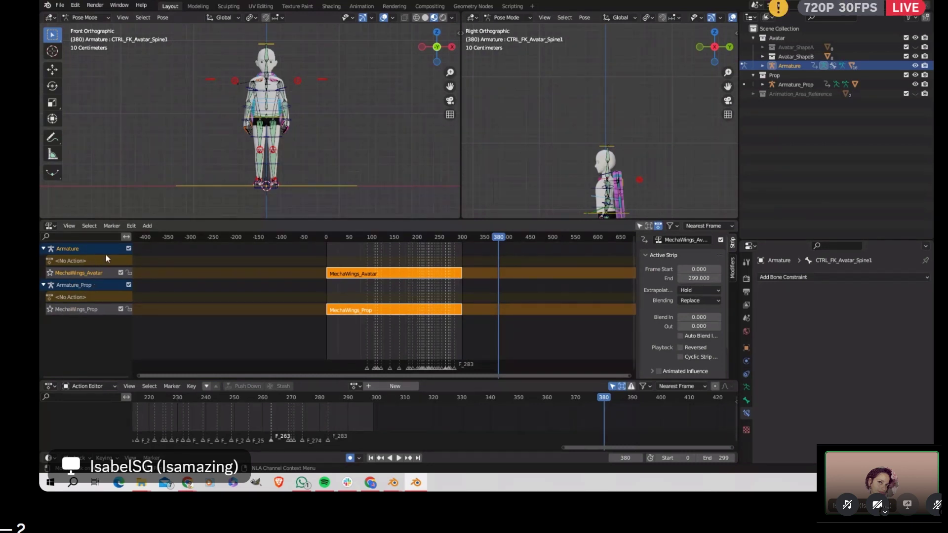
# Step: Enlarge the 3D viewports and hide the Avatar_ShapeB collection, leaving only the armatures and prop for export
pyautogui.click(63, 6)
pyautogui.moveTo(488, 219); pyautogui.dragTo(476, 299)
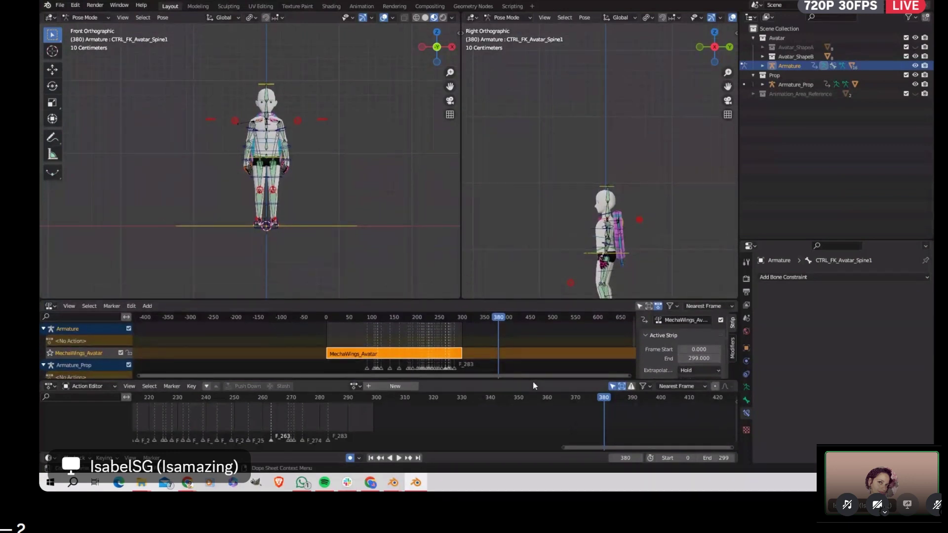
pyautogui.moveTo(532, 381); pyautogui.dragTo(530, 413)
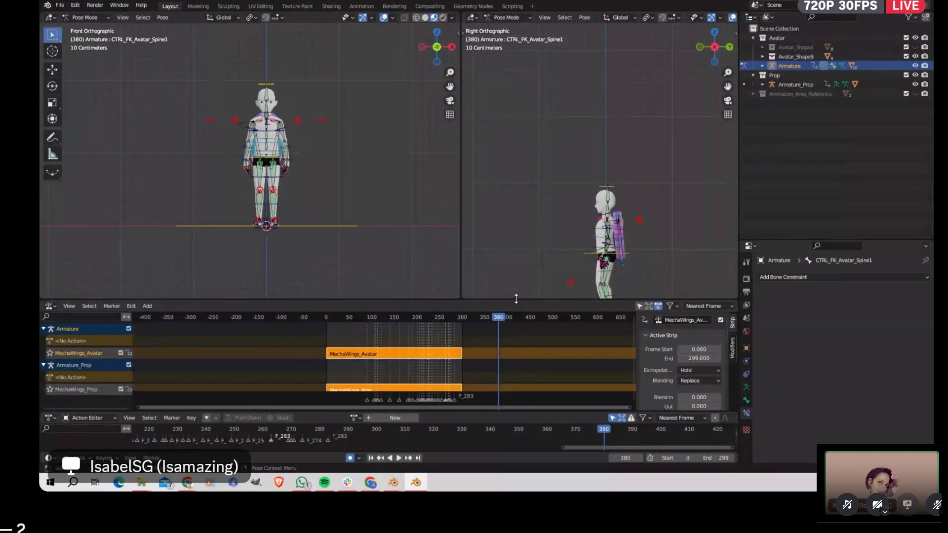
pyautogui.moveTo(516, 298); pyautogui.dragTo(516, 324)
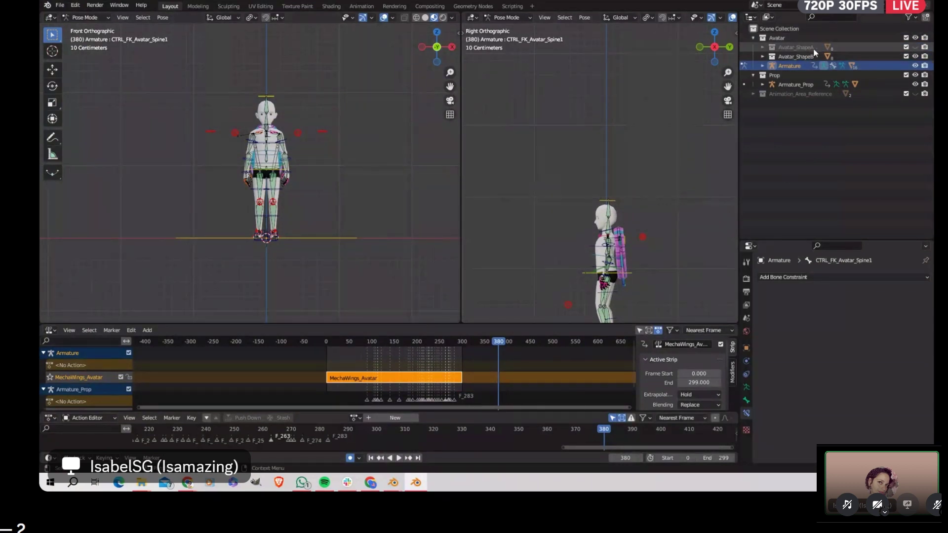
pyautogui.click(916, 53)
pyautogui.click(916, 45)
pyautogui.click(916, 44)
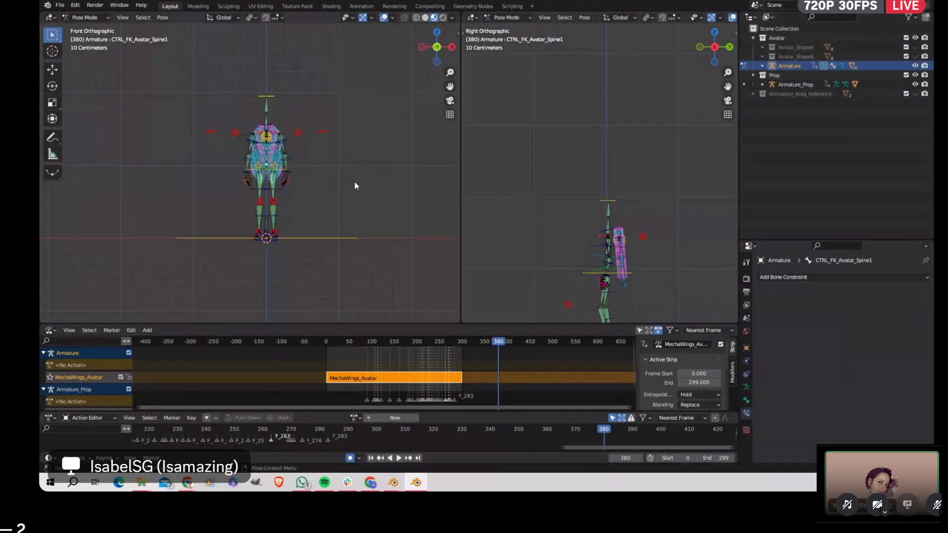
# Step: Switch the armature to Object Mode, open the glTF 2.0 export and widen its settings area
pyautogui.click(85, 18)
pyautogui.click(80, 26)
pyautogui.click(60, 5)
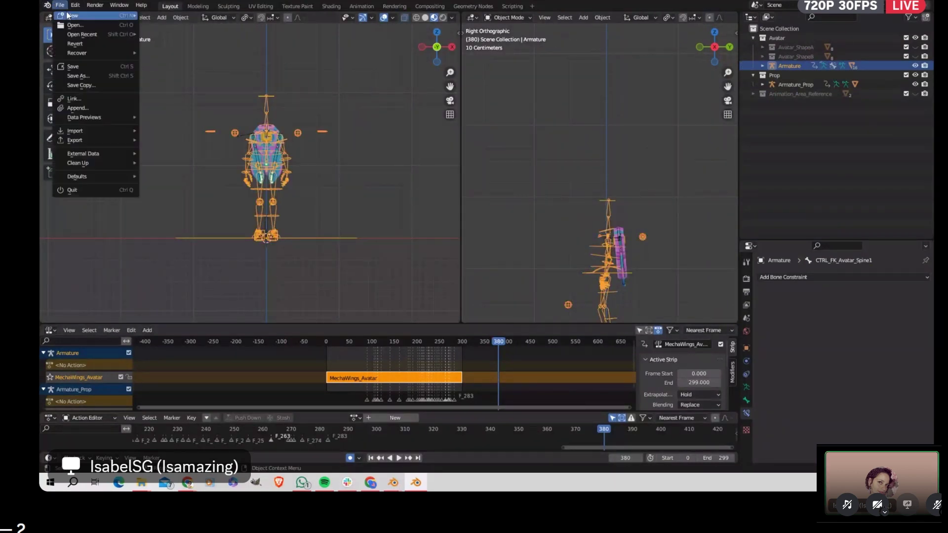
pyautogui.moveTo(84, 140)
pyautogui.click(188, 235)
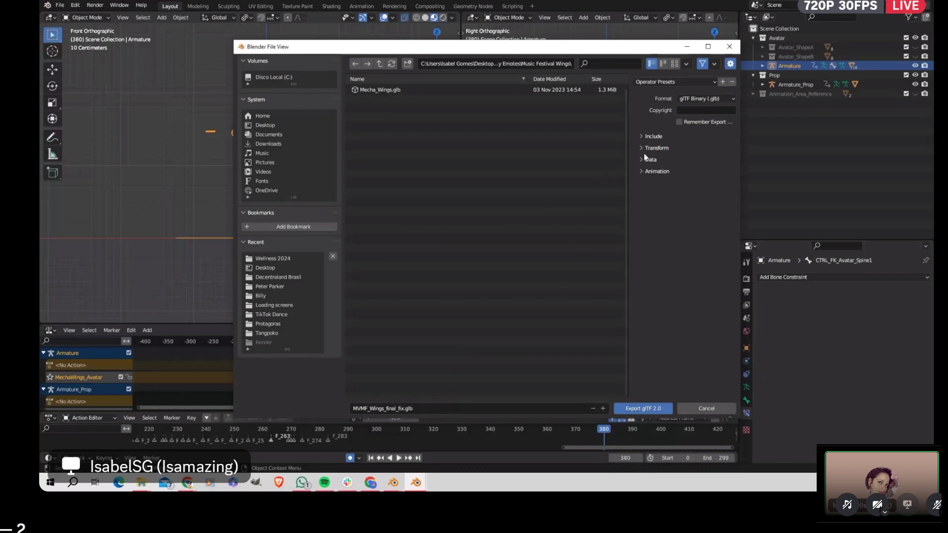
pyautogui.moveTo(628, 133); pyautogui.dragTo(593, 136)
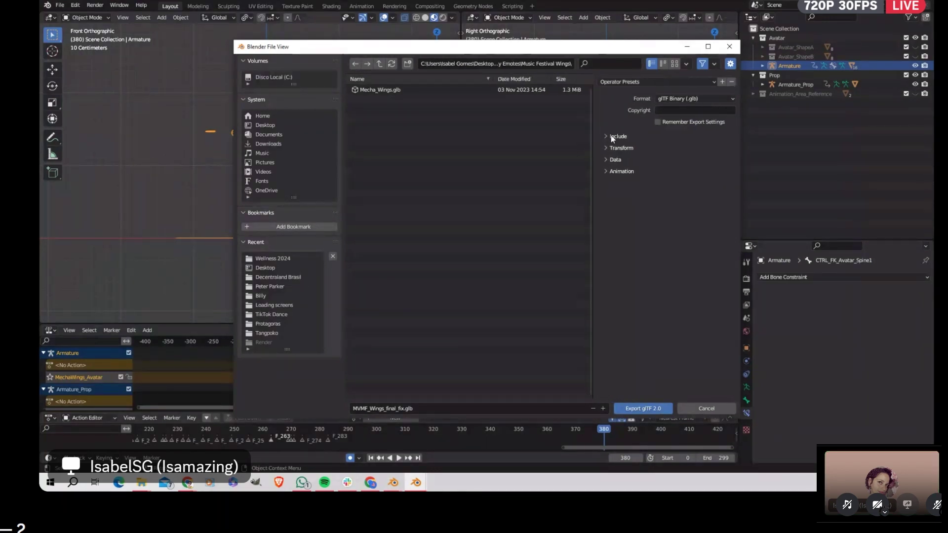
# Step: Review the Include, Transform, Animation and Skinning export settings and export MVMF_Wings_final_fix.glb as glTF Binary
pyautogui.click(612, 138)
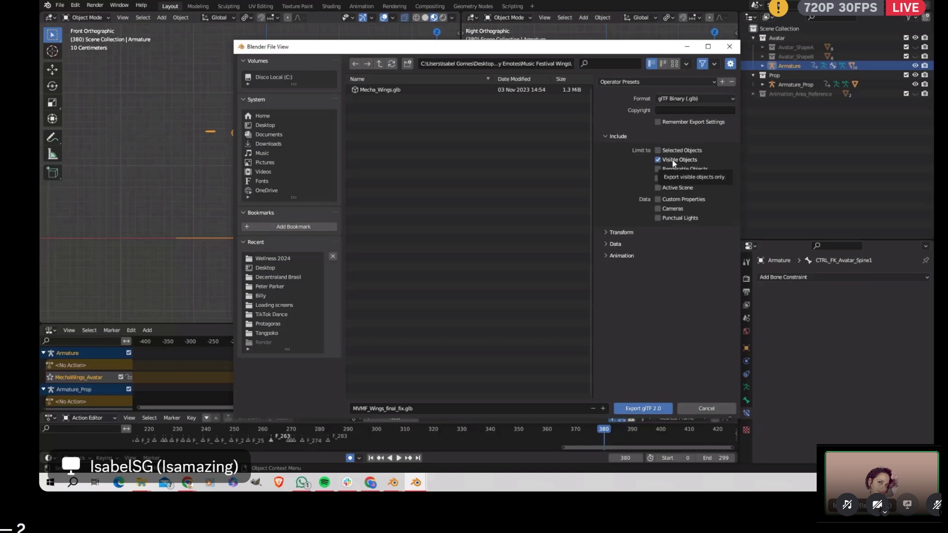
pyautogui.click(608, 231)
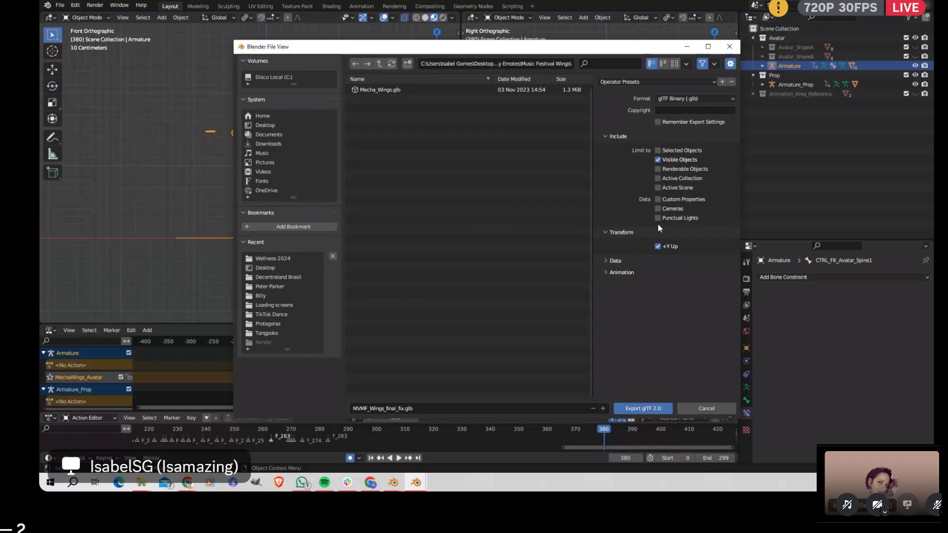
pyautogui.click(603, 273)
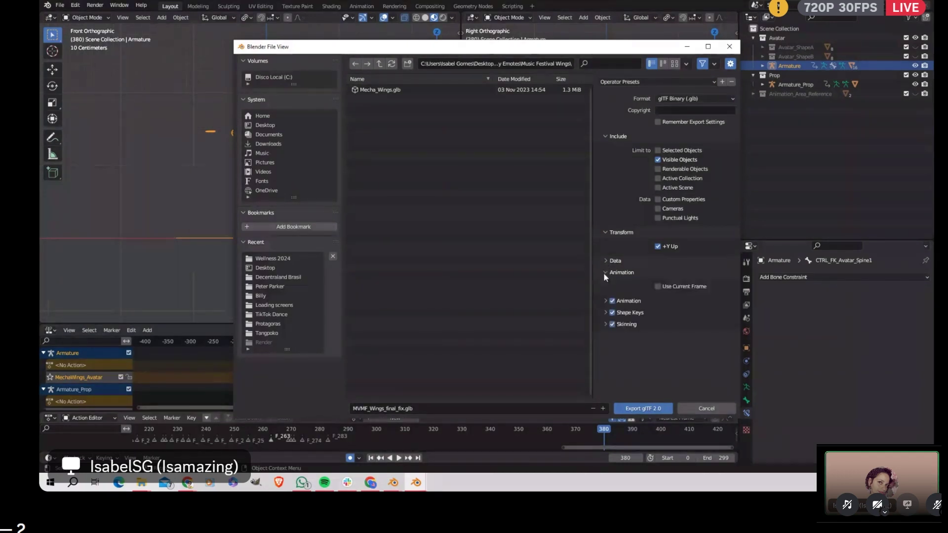
pyautogui.click(603, 299)
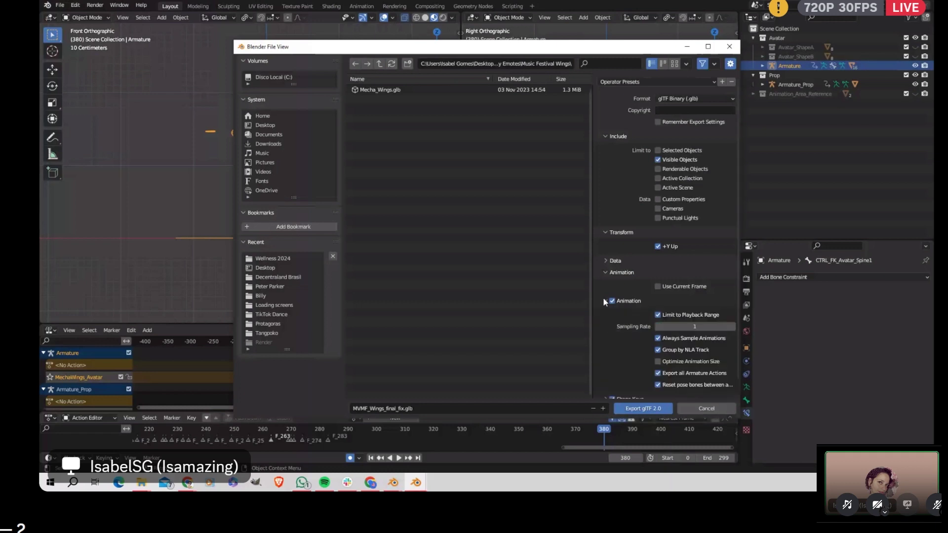
pyautogui.click(603, 300)
pyautogui.click(603, 300)
pyautogui.scroll(-2, 622, 321)
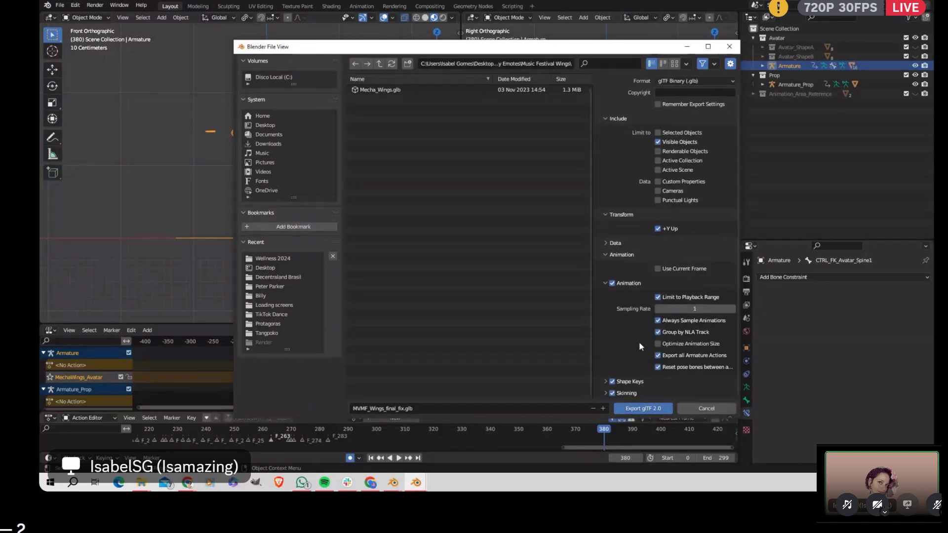
pyautogui.click(604, 394)
pyautogui.scroll(-3, 655, 353)
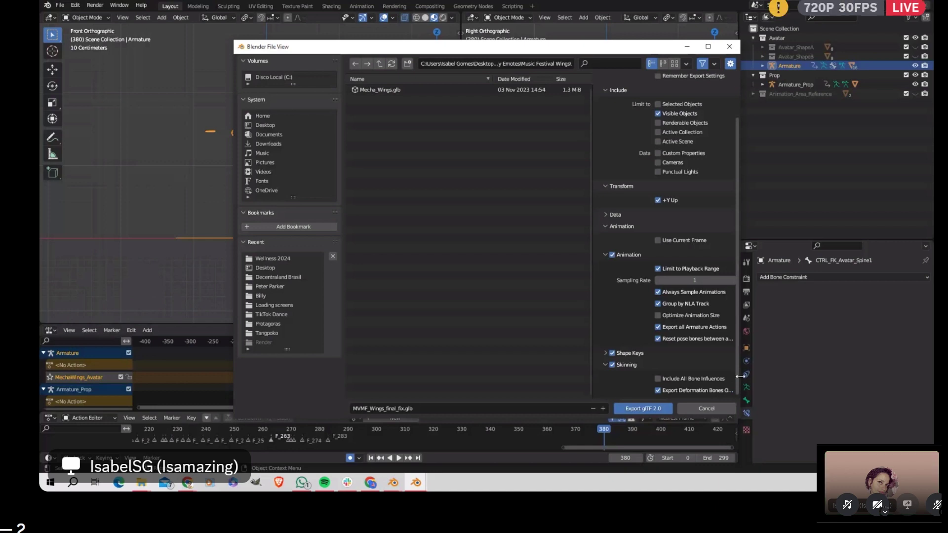
pyautogui.moveTo(739, 374); pyautogui.dragTo(780, 372)
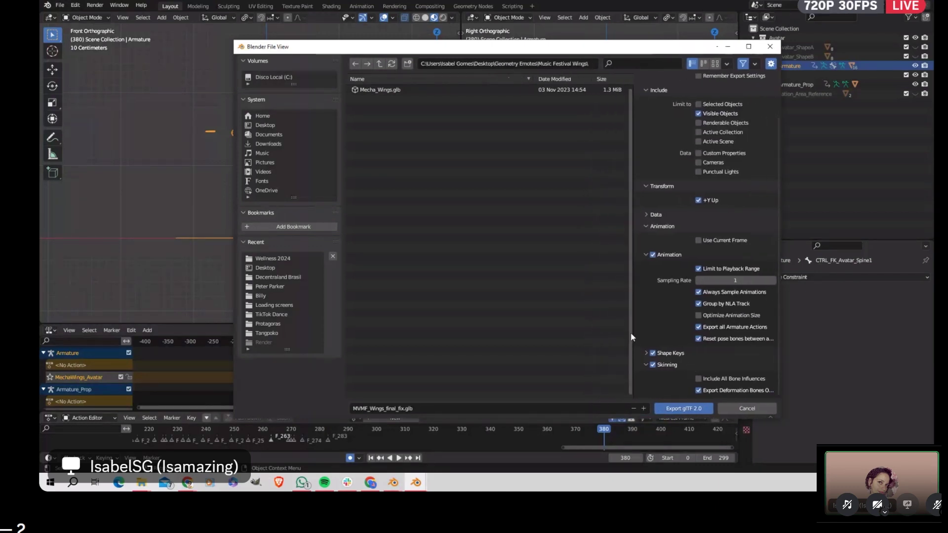
pyautogui.moveTo(632, 334); pyautogui.dragTo(596, 334)
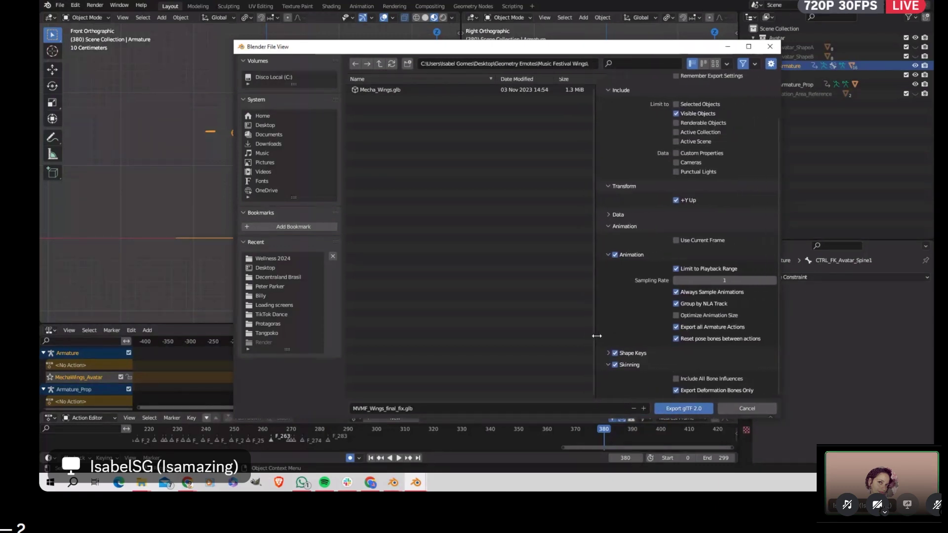
pyautogui.click(696, 409)
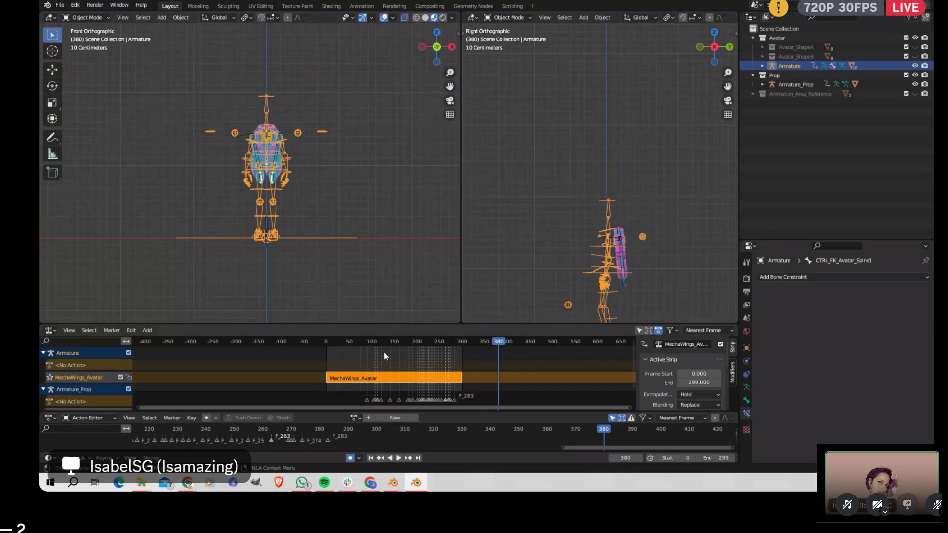
# Step: Switch to the other open Blender file, enlarge its 3D viewports and put the avatar's Armature in Pose Mode
pyautogui.moveTo(394, 483)
pyautogui.click(379, 469)
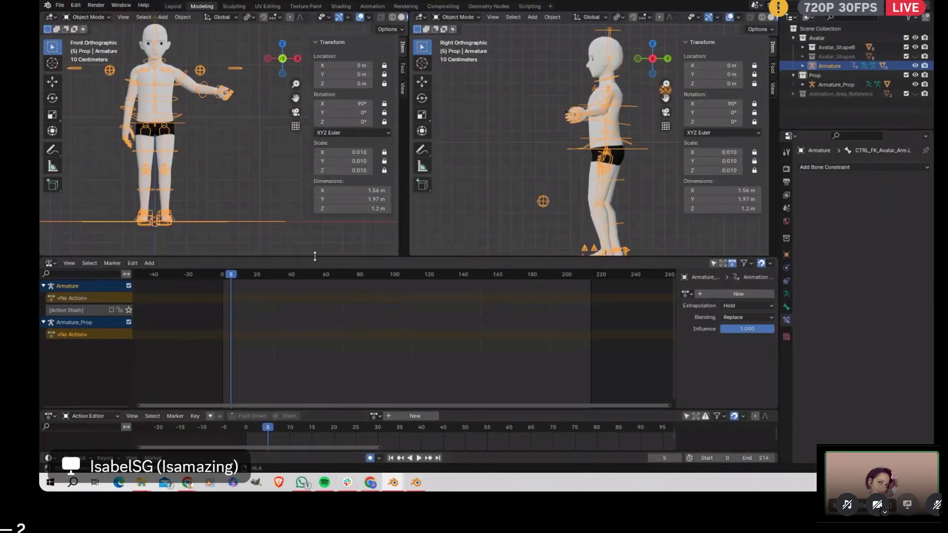
pyautogui.moveTo(316, 257); pyautogui.dragTo(312, 294)
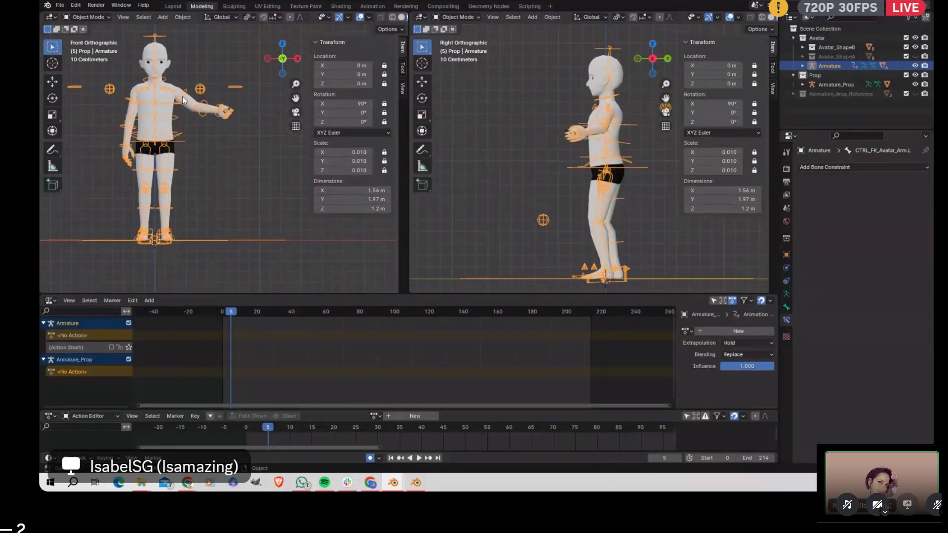
pyautogui.click(87, 16)
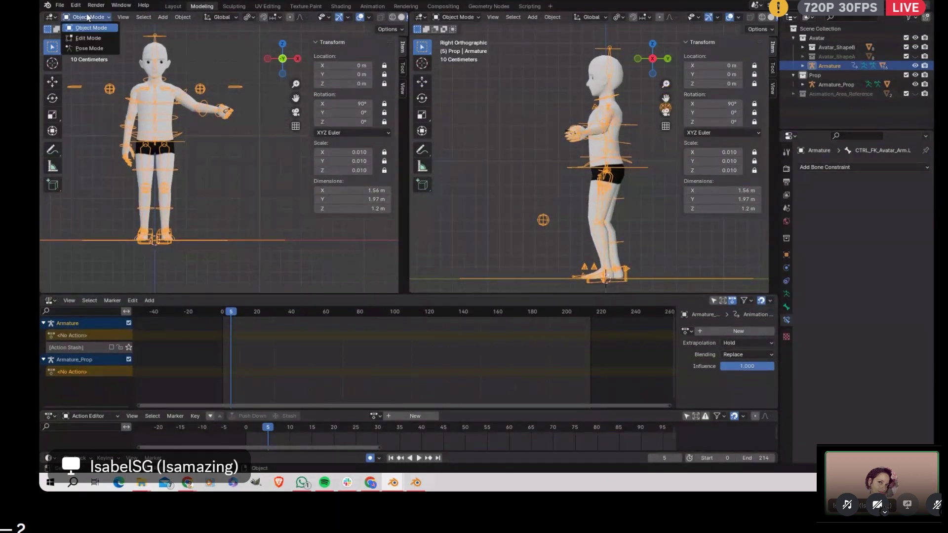
pyautogui.click(97, 49)
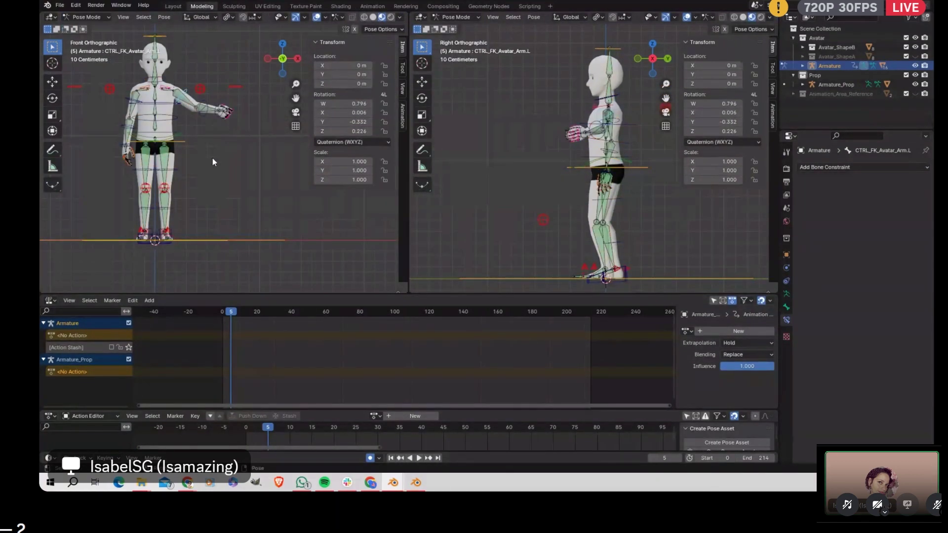
# Step: Change the Nonlinear Animation area to a Graph Editor and assign the Ball_Avatar action to the armature with all bones selected
pyautogui.click(52, 303)
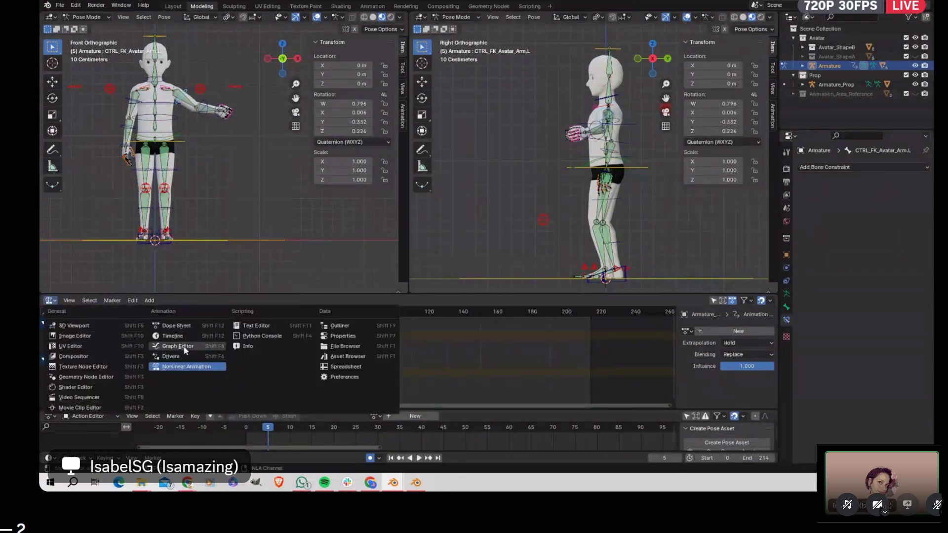
pyautogui.click(187, 346)
pyautogui.click(374, 416)
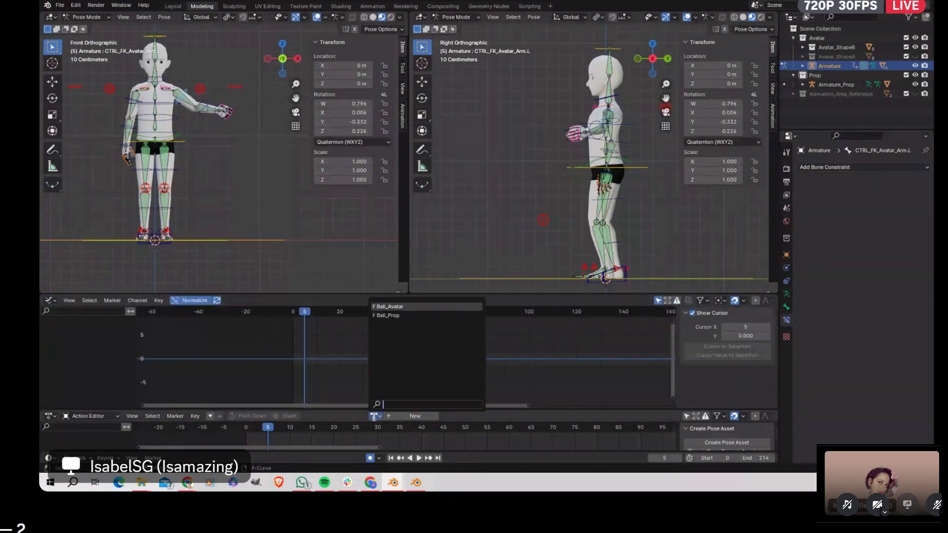
pyautogui.click(404, 307)
pyautogui.press('a')
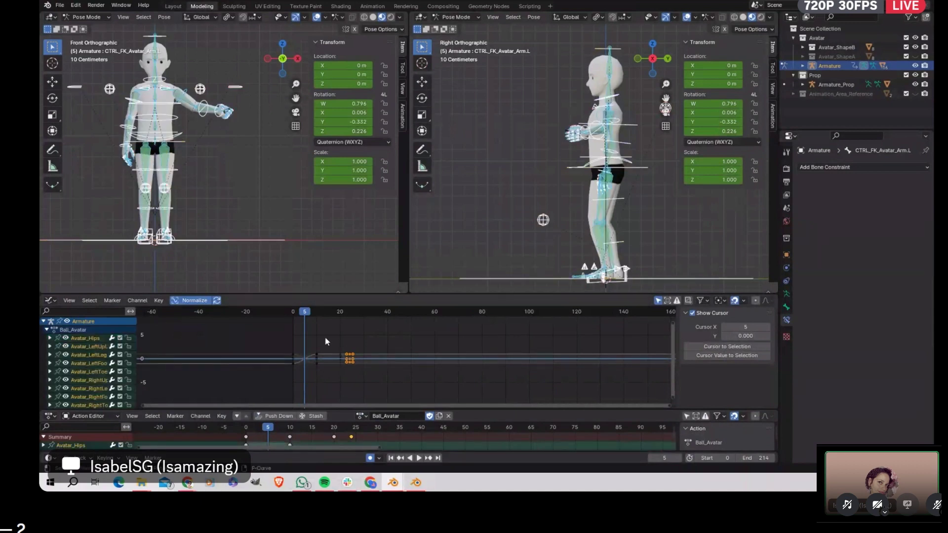
# Step: Duplicate the Ball_Avatar keyframes from frame 0 to frame 40 so the first and last poses match
pyautogui.moveTo(383, 314); pyautogui.dragTo(387, 318)
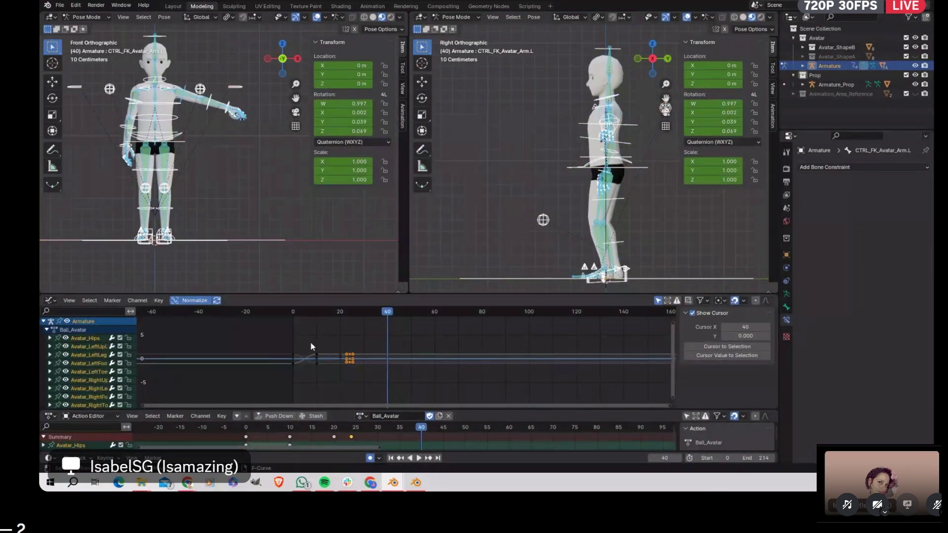
pyautogui.moveTo(278, 342); pyautogui.dragTo(298, 378)
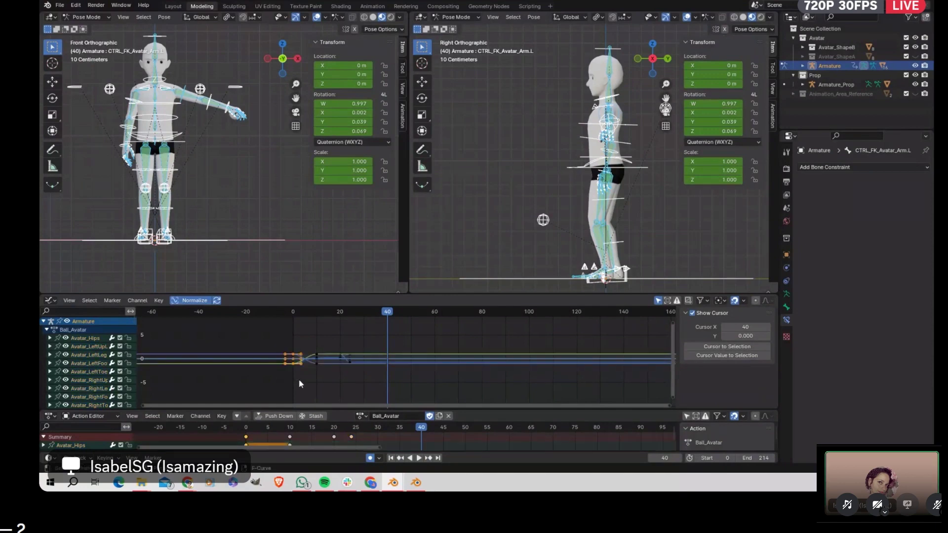
pyautogui.press('g')
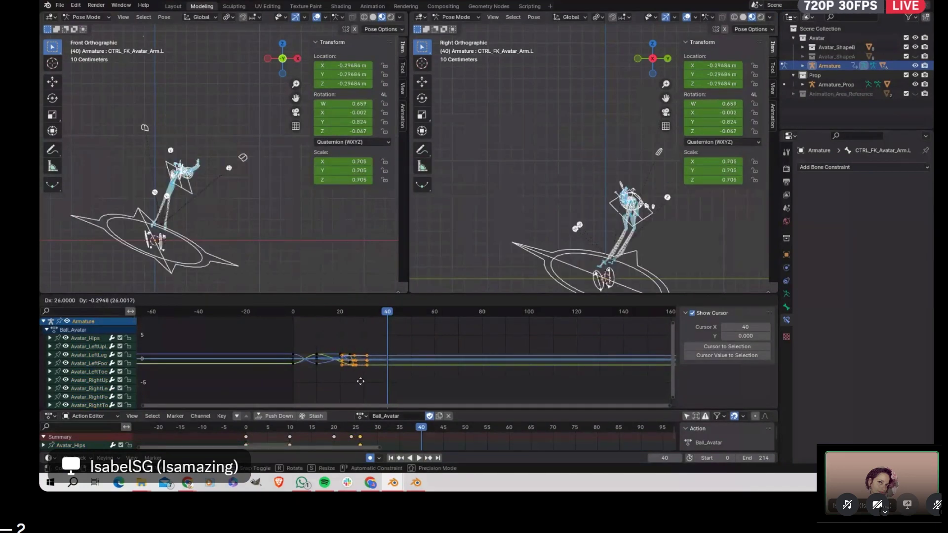
pyautogui.click(393, 379)
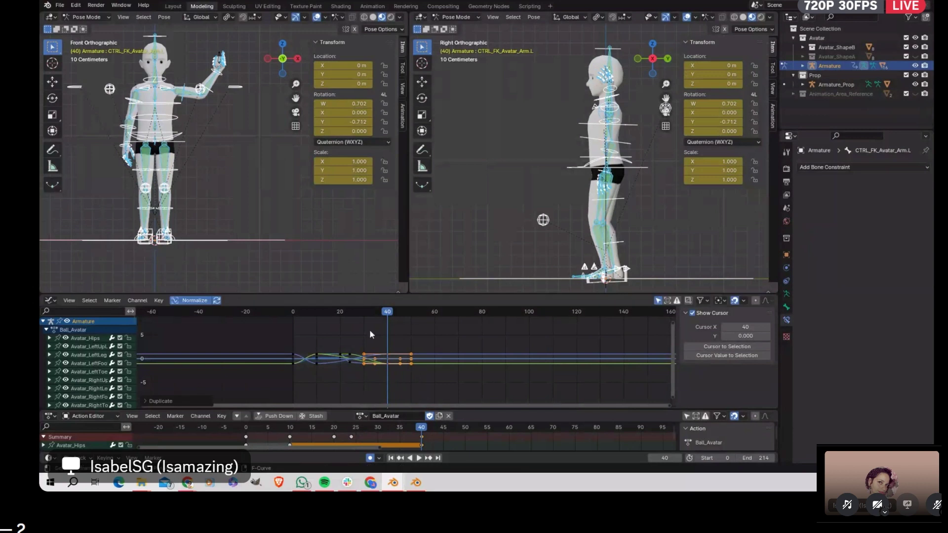
pyautogui.click(293, 315)
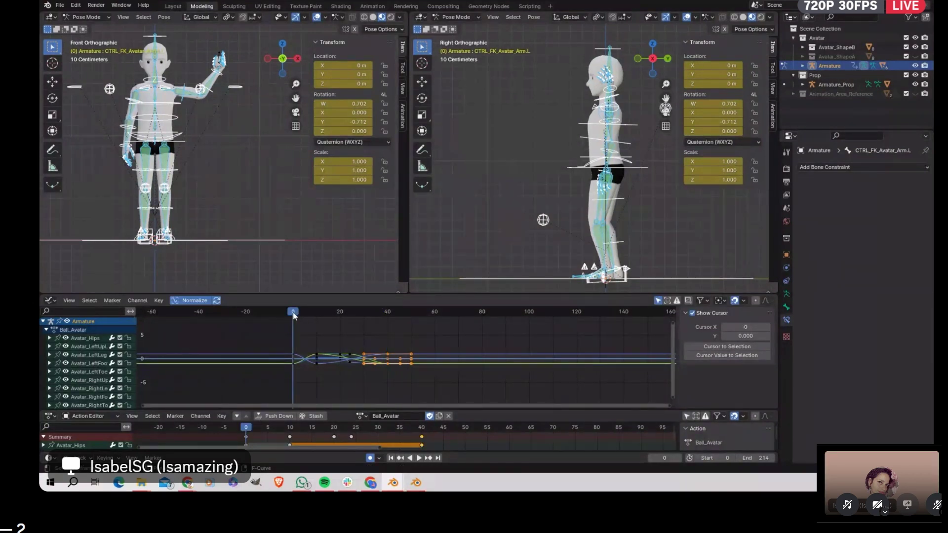
pyautogui.click(388, 312)
pyautogui.click(418, 337)
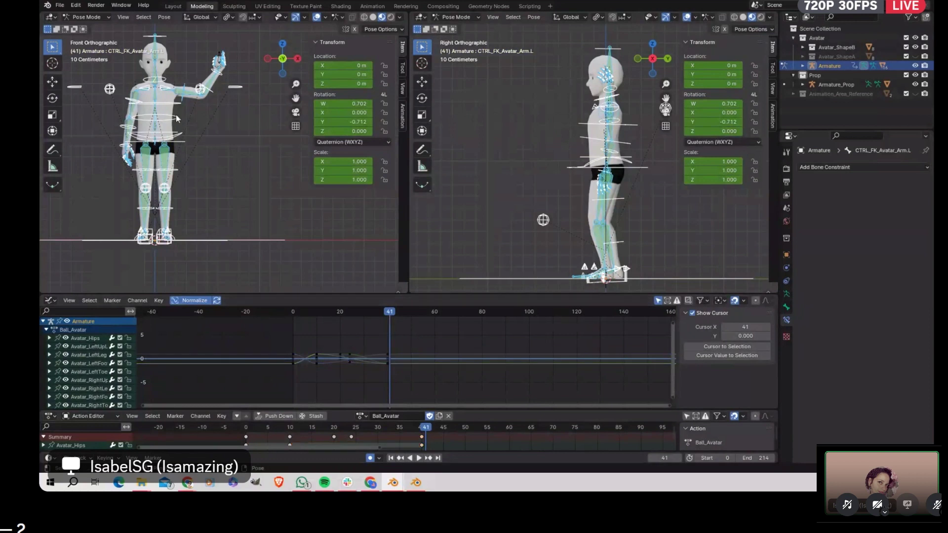
# Step: Select Armature_Prop in Object Mode, put it in Pose Mode and assign the Ball_Prop action to it
pyautogui.click(96, 17)
pyautogui.click(93, 28)
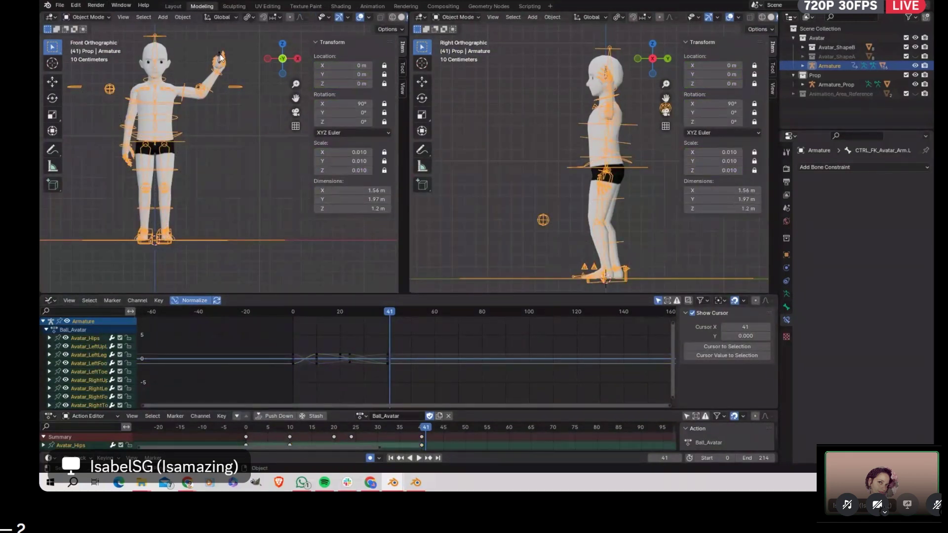
pyautogui.click(216, 47)
pyautogui.click(220, 56)
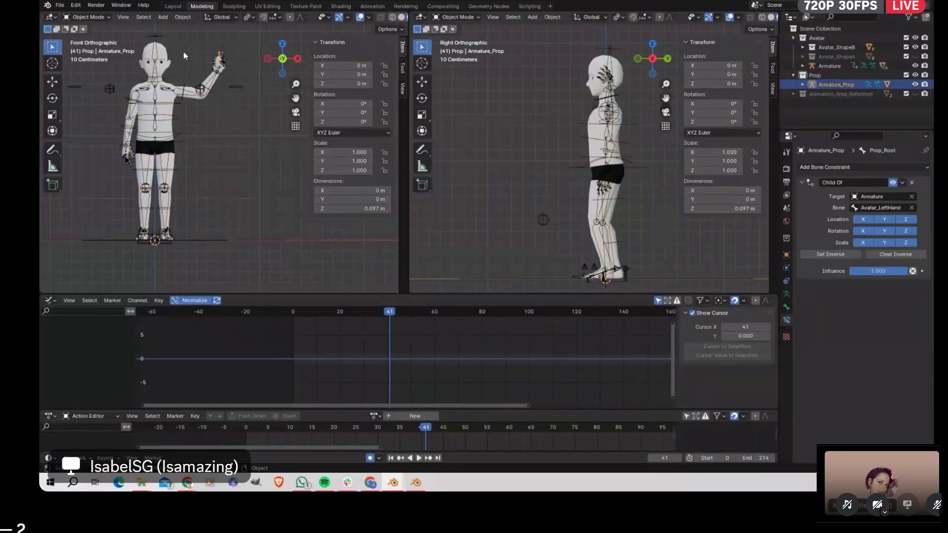
pyautogui.click(94, 16)
pyautogui.click(91, 48)
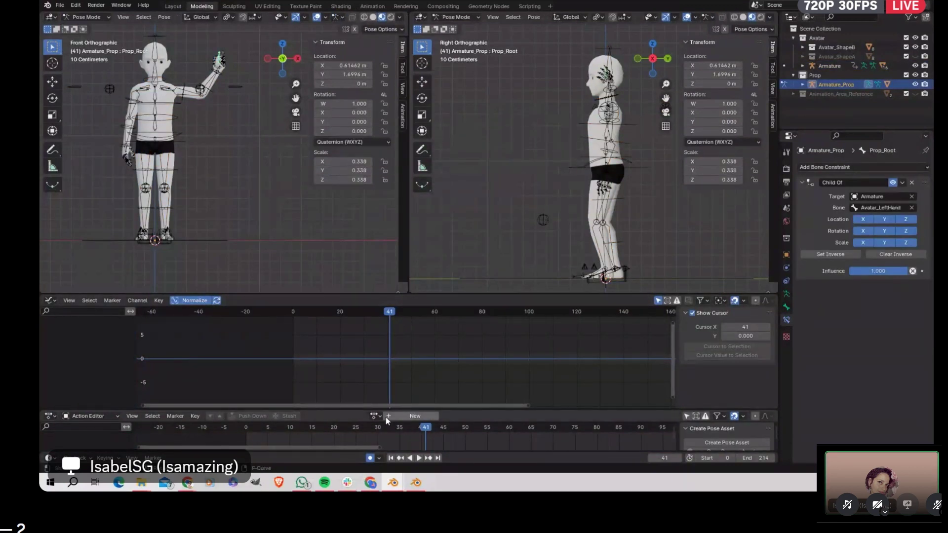
pyautogui.click(374, 415)
pyautogui.click(396, 315)
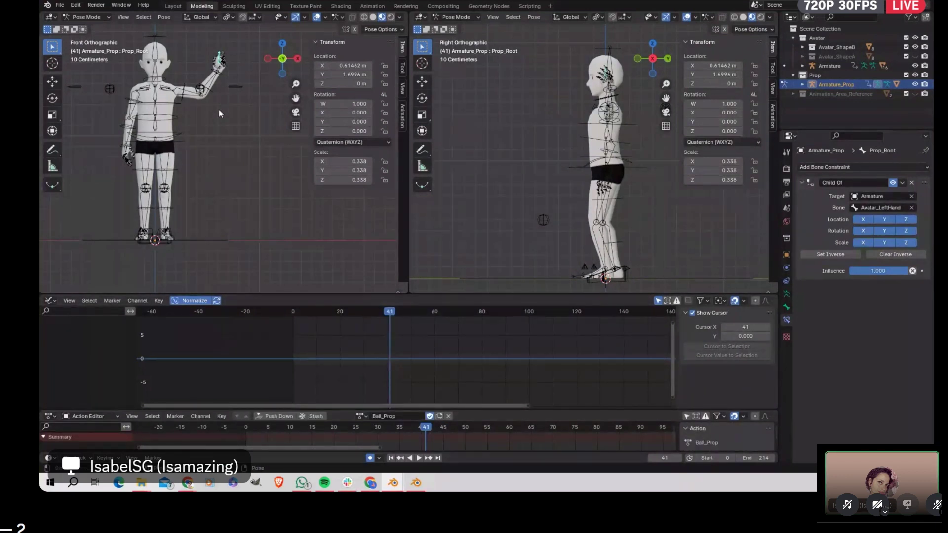
# Step: Enlarge the Action Editor and insert a keyframe for the Prop_Root bone at frame 0
pyautogui.click(297, 312)
pyautogui.press('space')
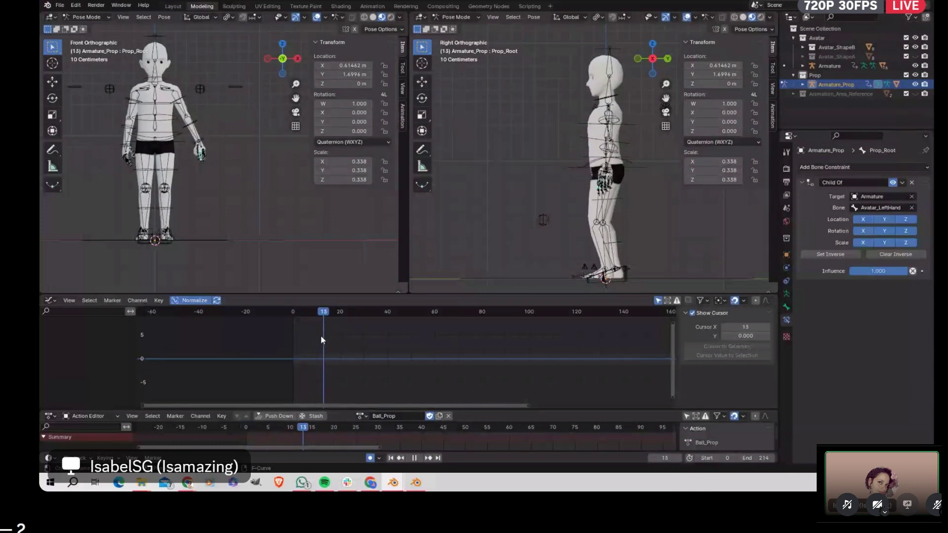
pyautogui.press('Escape')
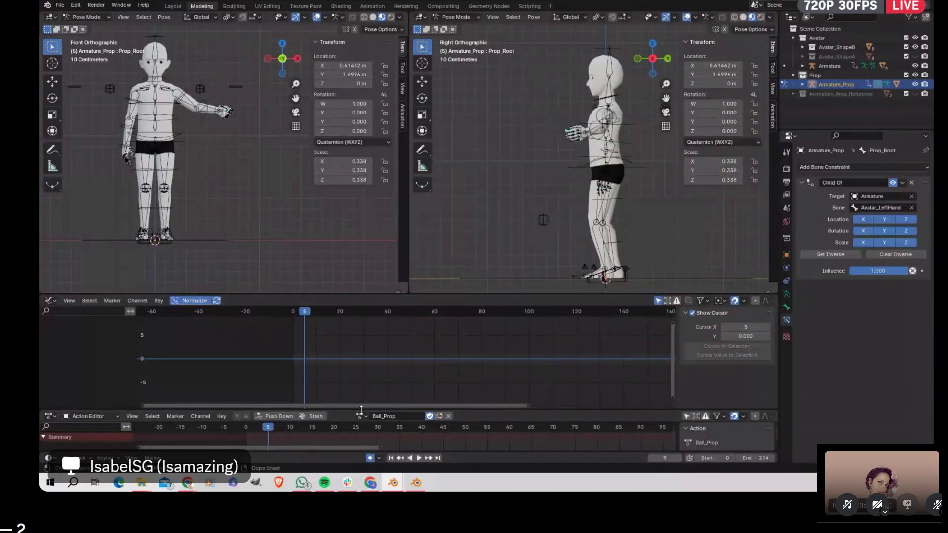
pyautogui.moveTo(362, 410); pyautogui.dragTo(361, 361)
pyautogui.click(250, 378)
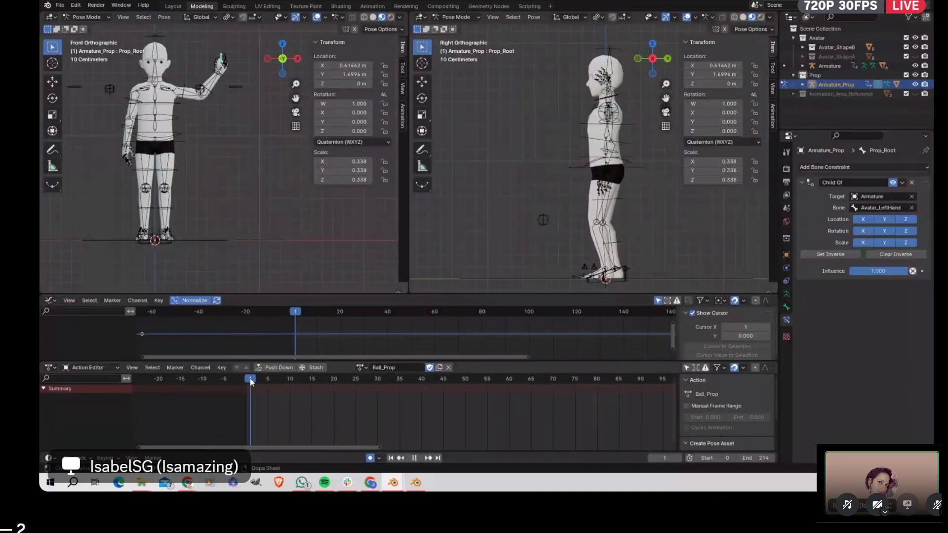
pyautogui.press('Escape')
pyautogui.press('i')
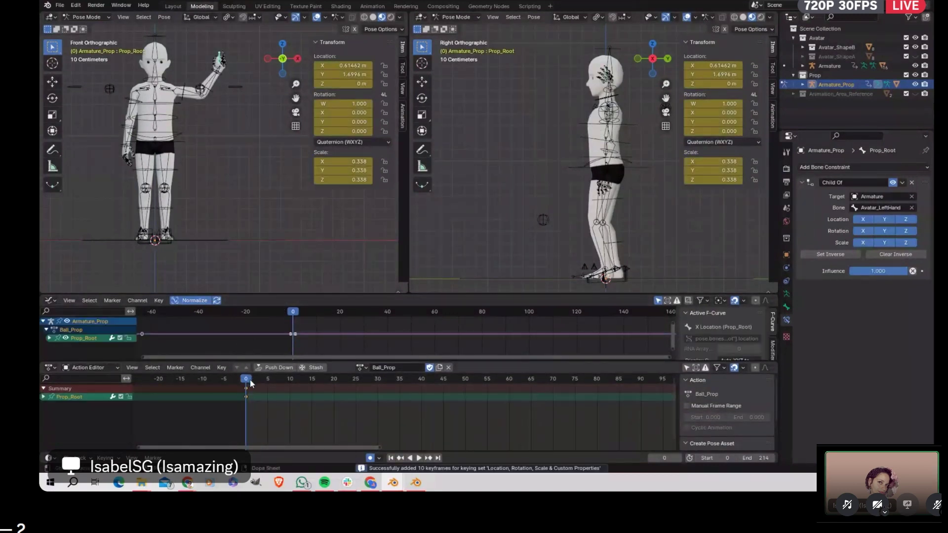
# Step: Keyframe Prop_Root at frame 5, moving the ball below the avatar's outstretched hand, and play back the motion
pyautogui.moveTo(250, 380); pyautogui.dragTo(267, 384)
pyautogui.press('i')
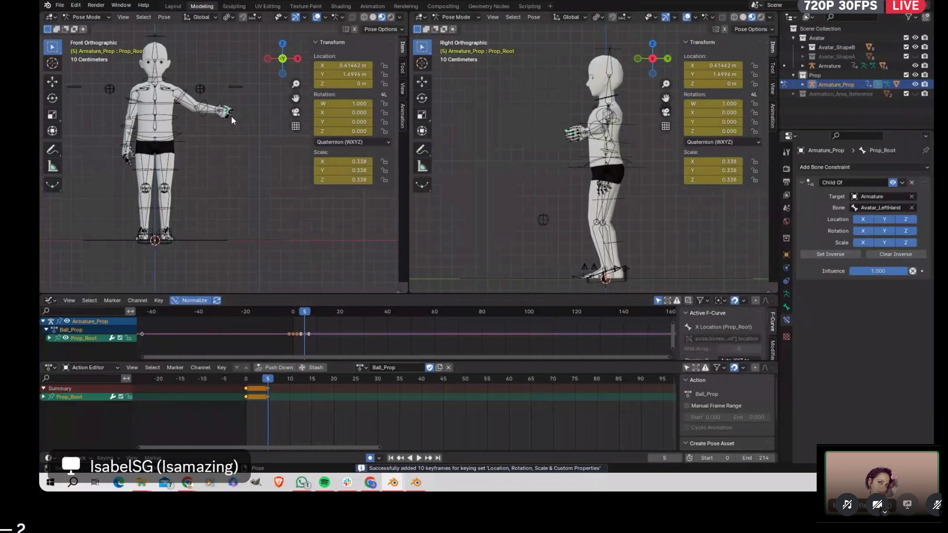
pyautogui.press('g')
pyautogui.click(231, 146)
pyautogui.press('space')
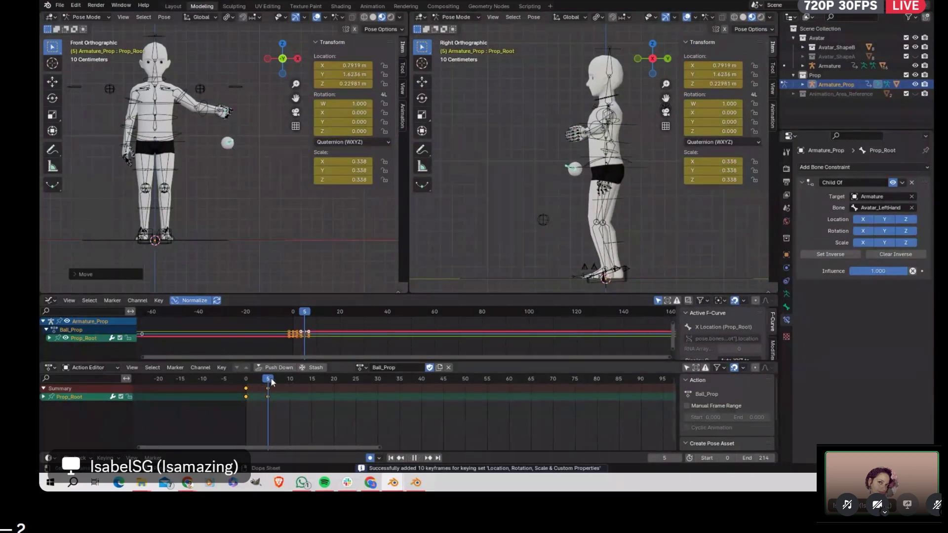
pyautogui.press('space')
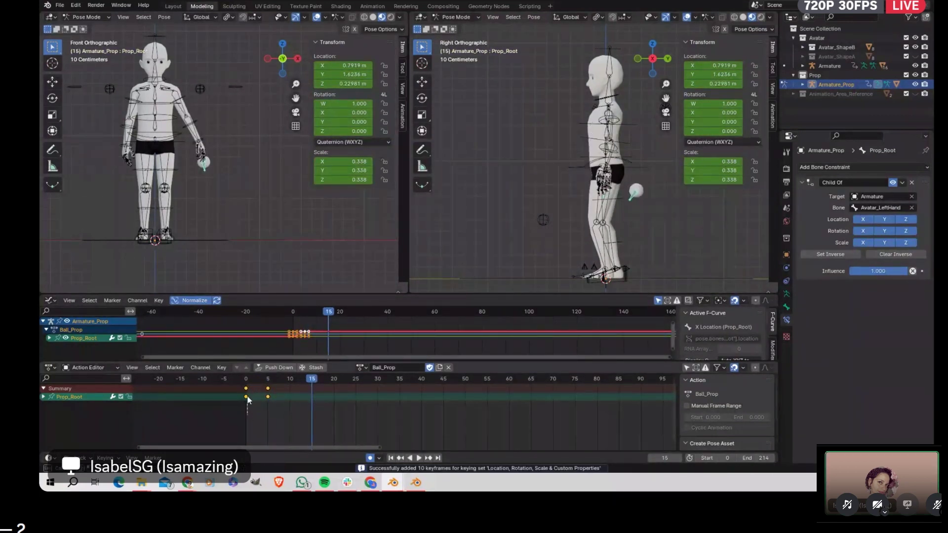
# Step: Duplicate the Prop_Root keyframe from frame 0 to frames 15 and 40
pyautogui.click(247, 397)
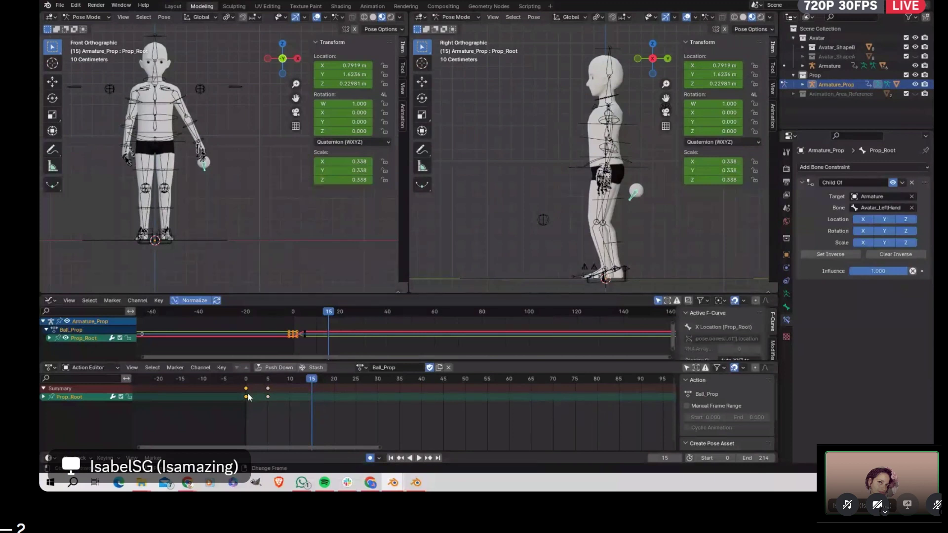
pyautogui.press('g')
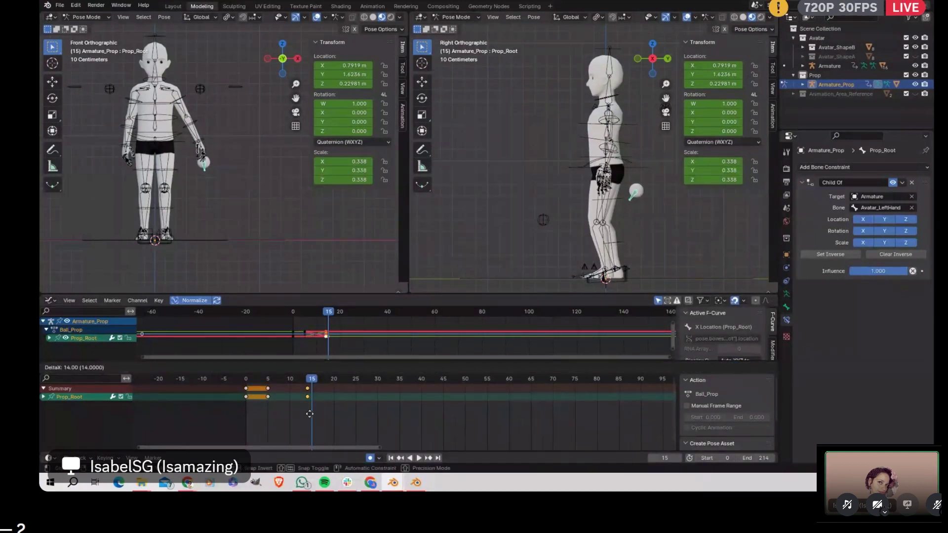
pyautogui.click(312, 414)
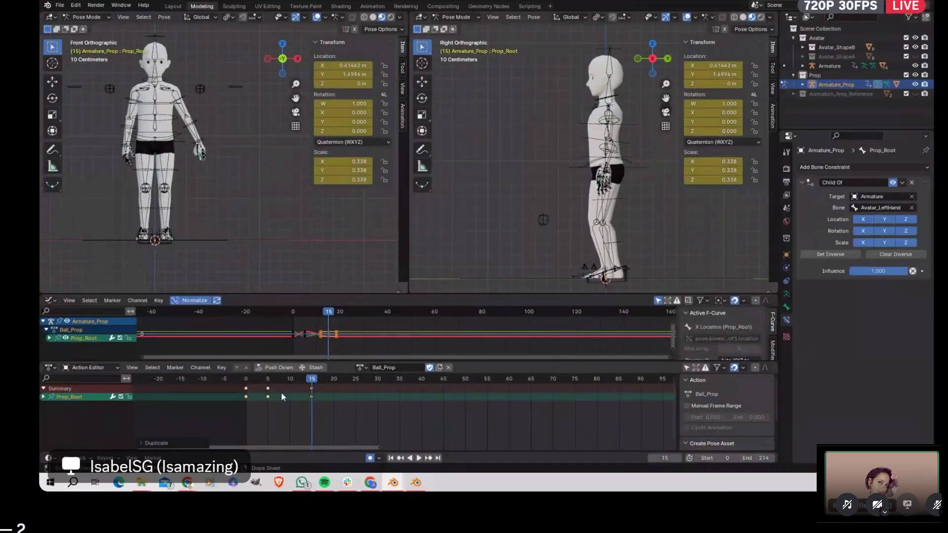
pyautogui.click(246, 390)
pyautogui.press('g')
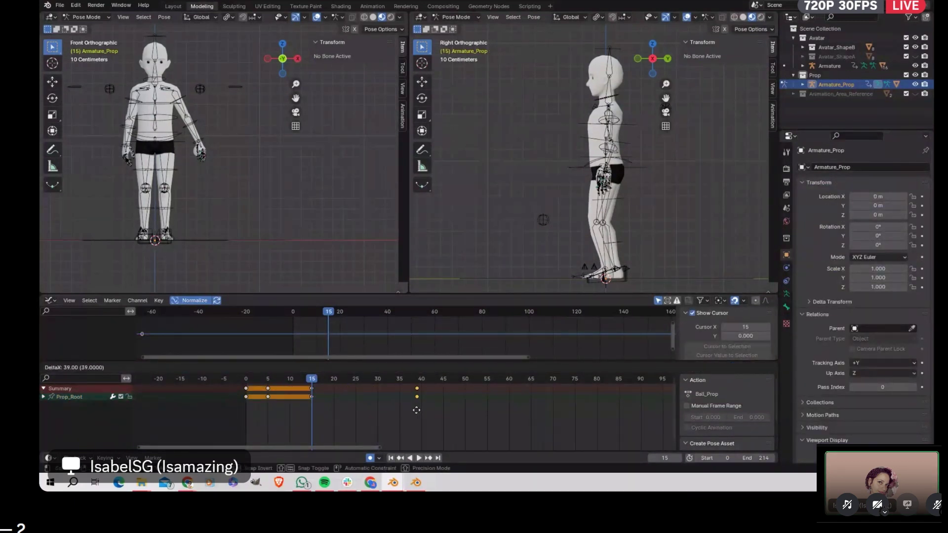
pyautogui.click(420, 412)
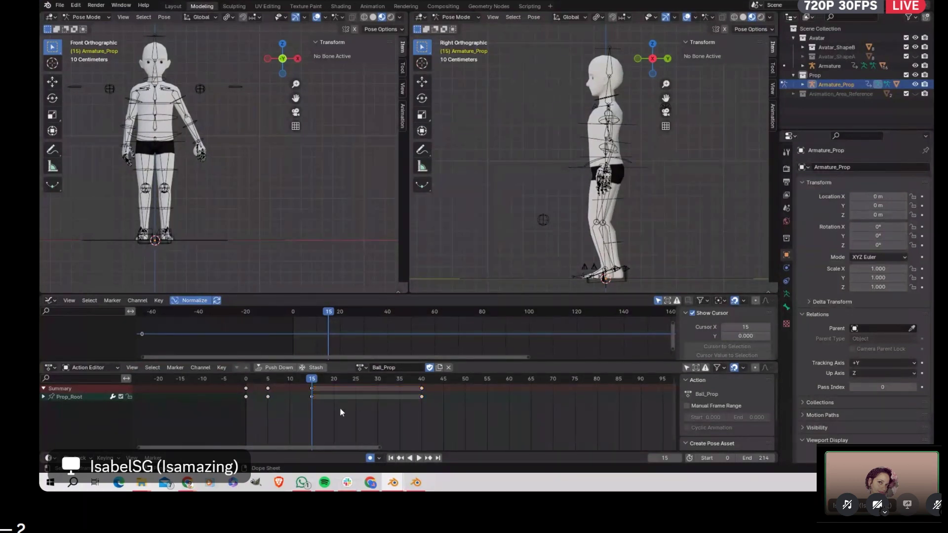
# Step: Collapse the action's Summary channel and duplicate the keyframe at frame 40 to frame 80
pyautogui.moveTo(296, 381); pyautogui.dragTo(427, 409)
pyautogui.click(43, 388)
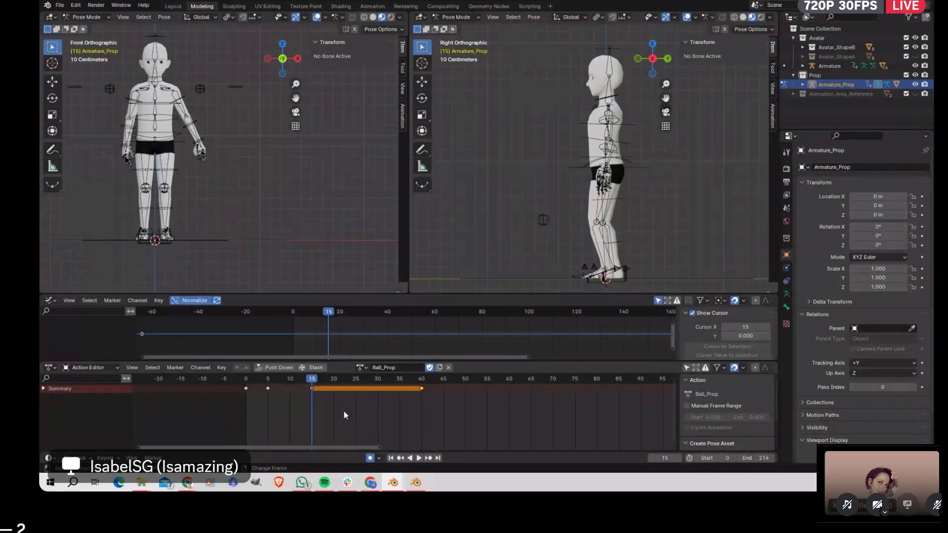
pyautogui.press('g')
pyautogui.press('Escape')
pyautogui.press('g')
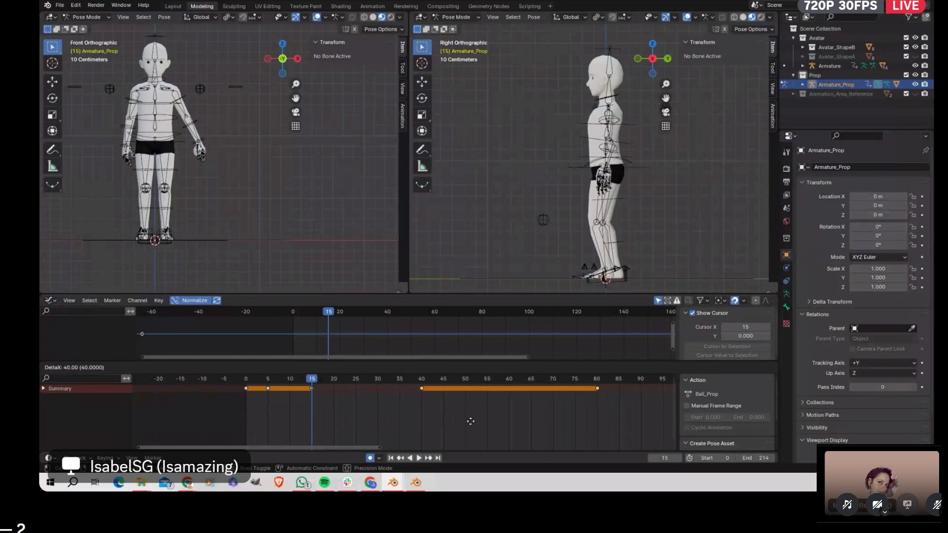
pyautogui.click(606, 388)
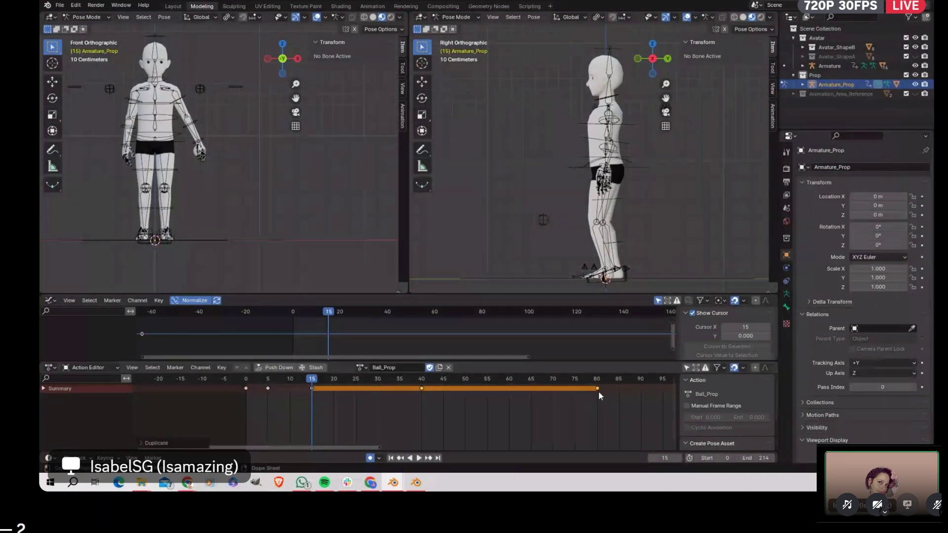
# Step: Reduce the Action Editor's height and stash the Ball_Prop action
pyautogui.moveTo(598, 391)
pyautogui.keyDown('ctrl'); pyautogui.mouseDown(button='middle')
pyautogui.moveTo(466, 430)
pyautogui.moveTo(582, 387)
pyautogui.mouseUp(button='middle'); pyautogui.keyUp('ctrl')
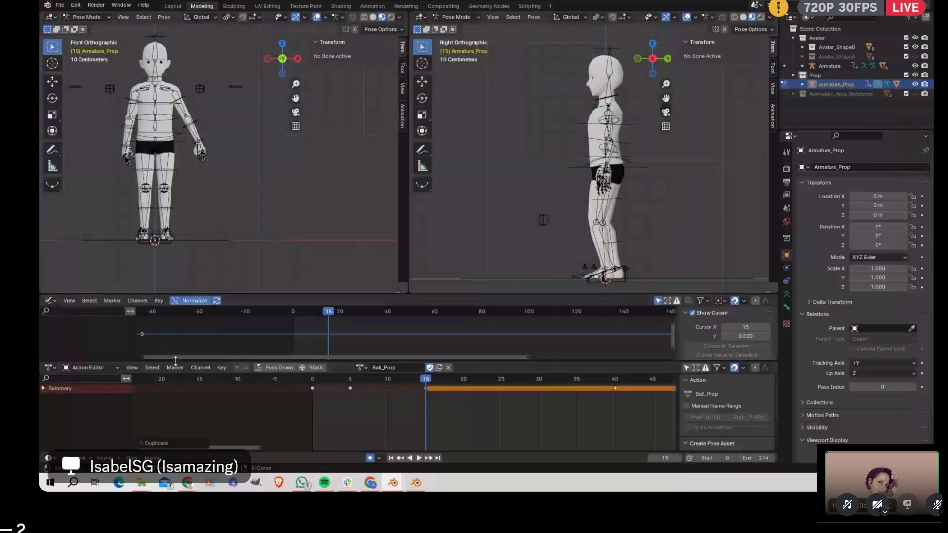
pyautogui.moveTo(175, 361); pyautogui.dragTo(168, 394)
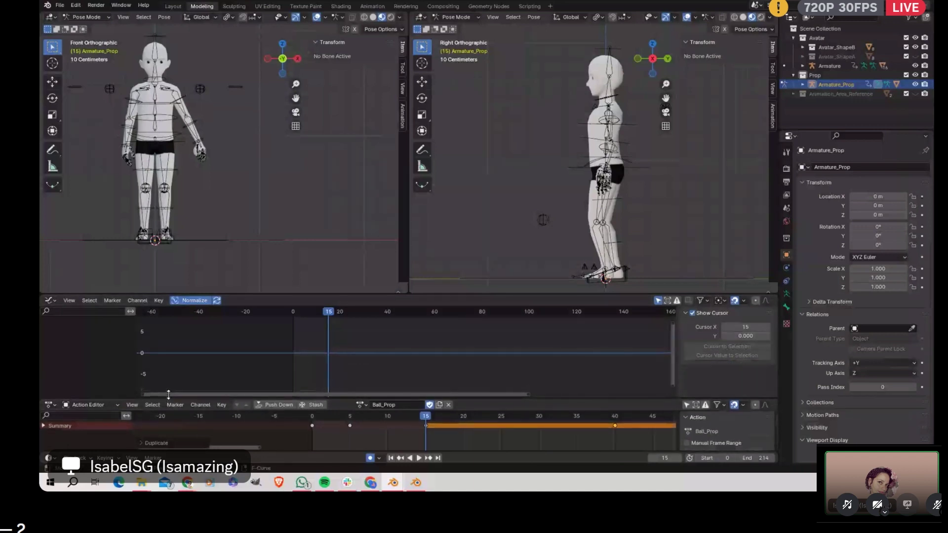
pyautogui.click(303, 407)
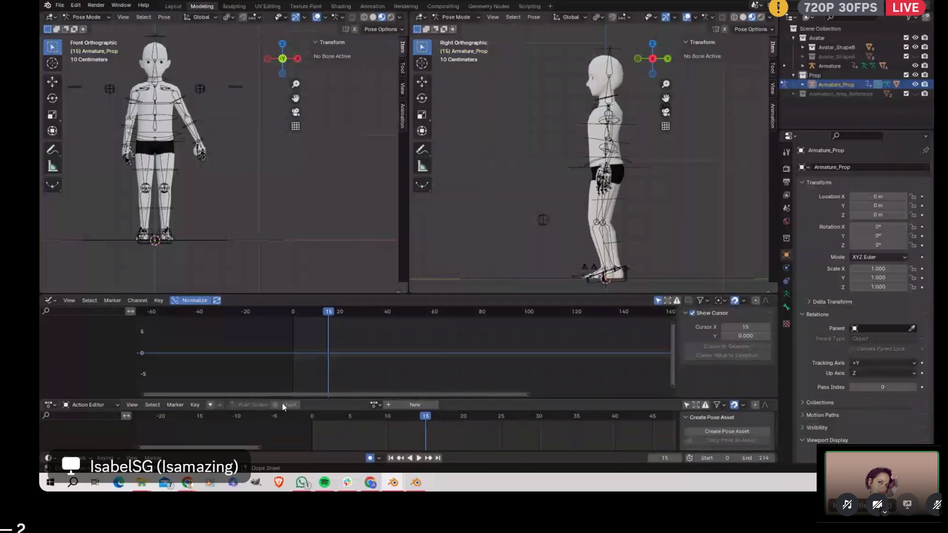
# Step: Return Armature_Prop to Object Mode and replace the Graph Editor with the Nonlinear Animation editor
pyautogui.click(85, 17)
pyautogui.click(84, 27)
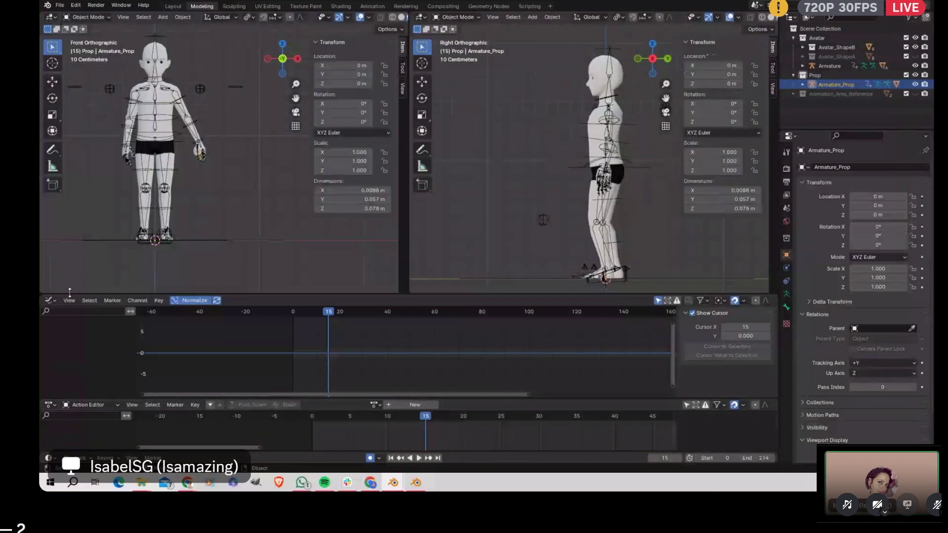
pyautogui.click(49, 300)
pyautogui.click(187, 370)
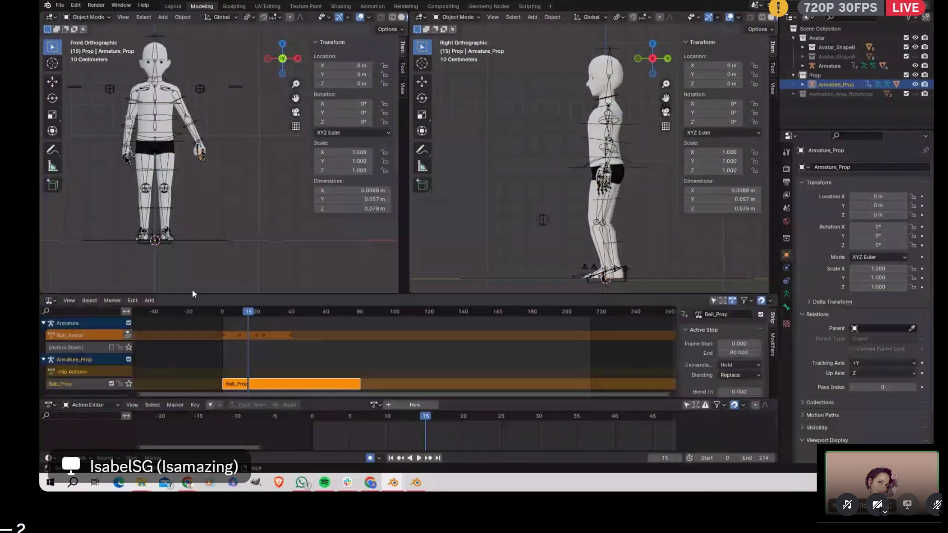
# Step: Select the avatar's Armature, put it in Pose Mode and move its Ball_Avatar action into an NLA strip
pyautogui.click(182, 137)
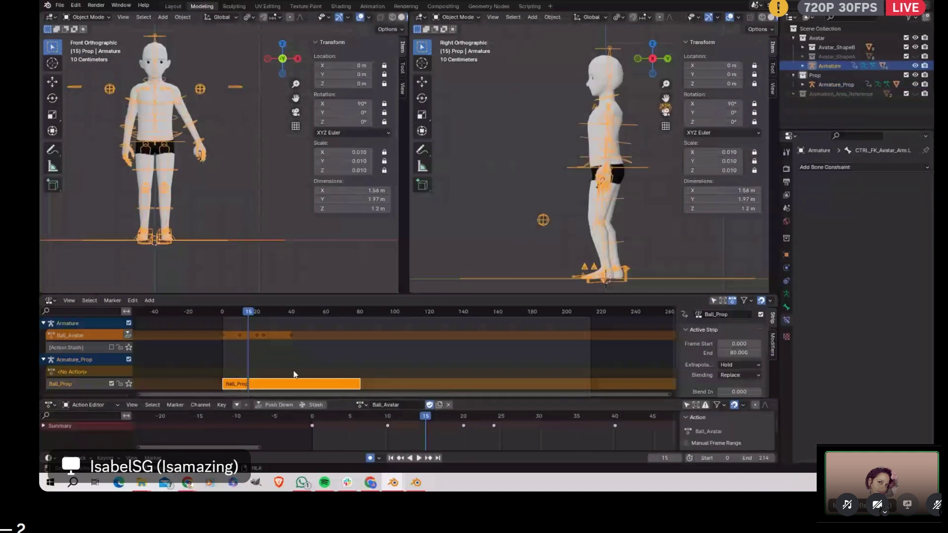
pyautogui.click(270, 405)
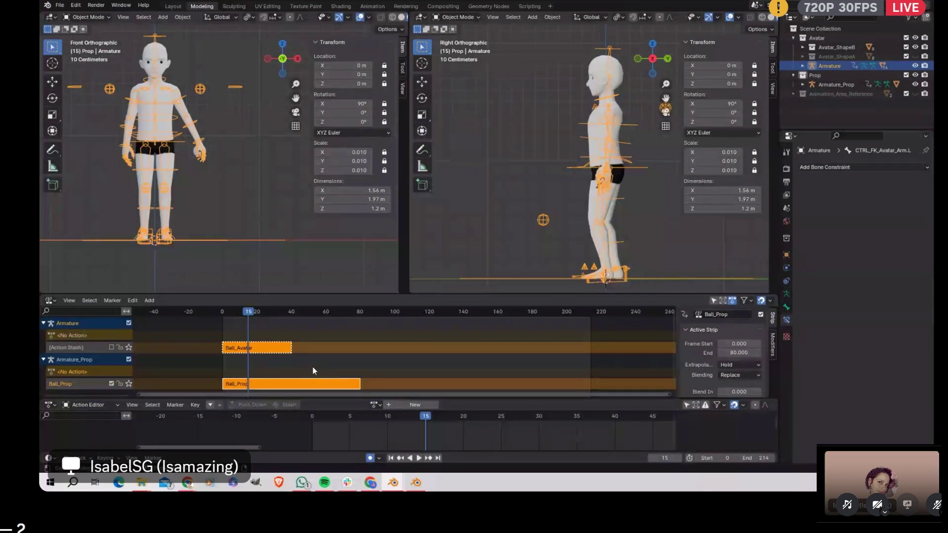
pyautogui.hotkey('ctrl', 'z')
pyautogui.click(88, 17)
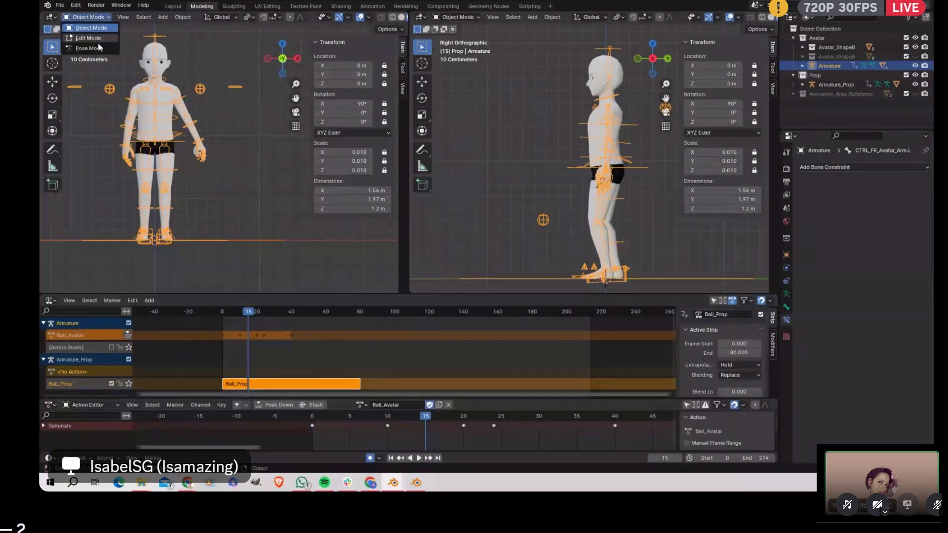
pyautogui.click(89, 48)
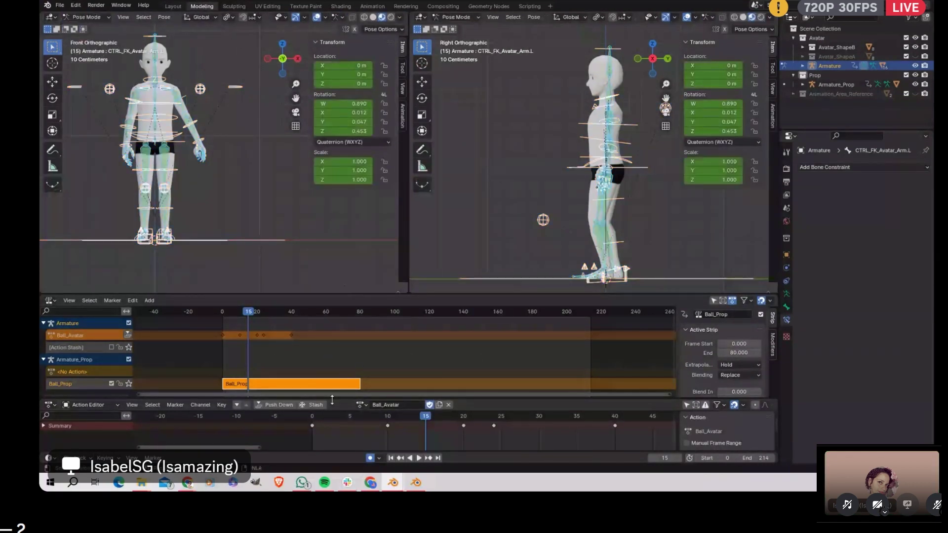
pyautogui.click(277, 405)
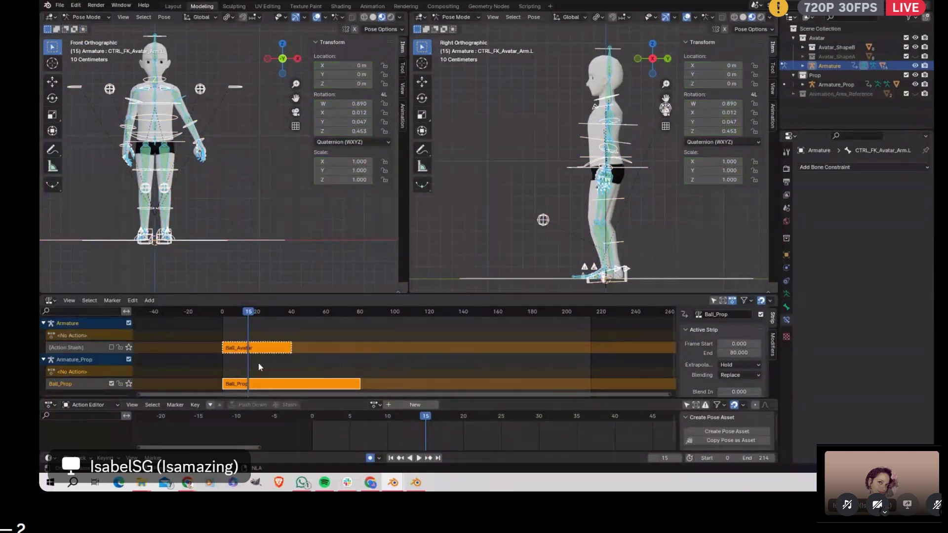
pyautogui.scroll(2, 249, 357)
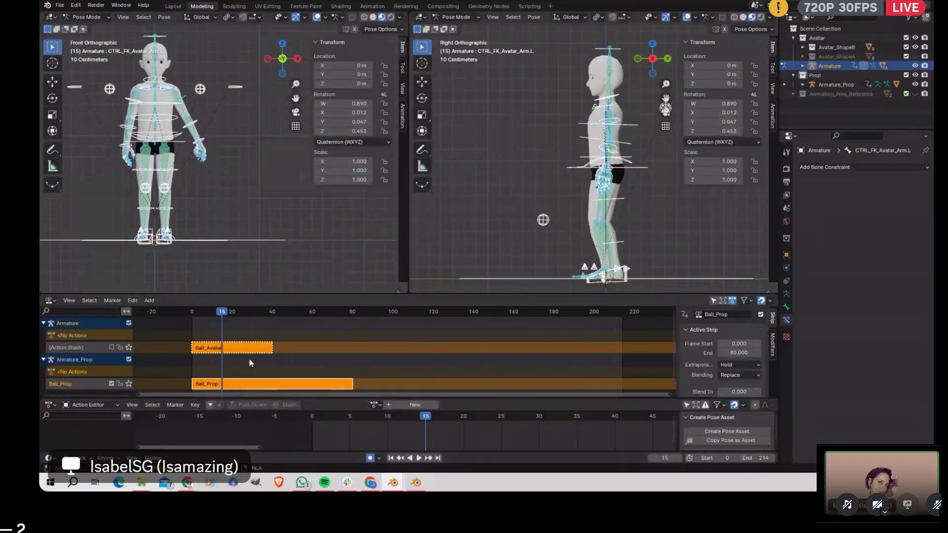
pyautogui.moveTo(249, 358); pyautogui.dragTo(345, 354, button='middle')
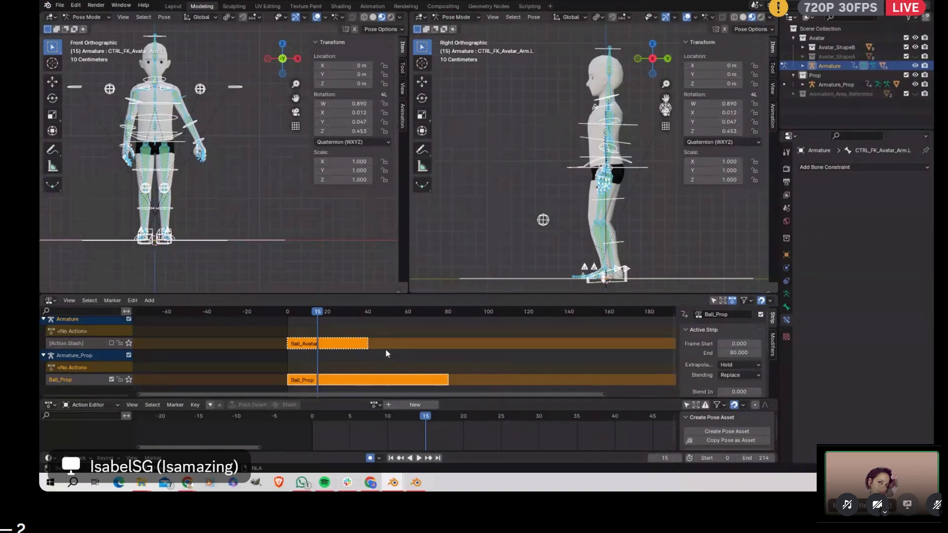
# Step: Delete the Ball_Avatar strip with its [Action Stash] track and the Ball_Prop track from the NLA
pyautogui.click(324, 345)
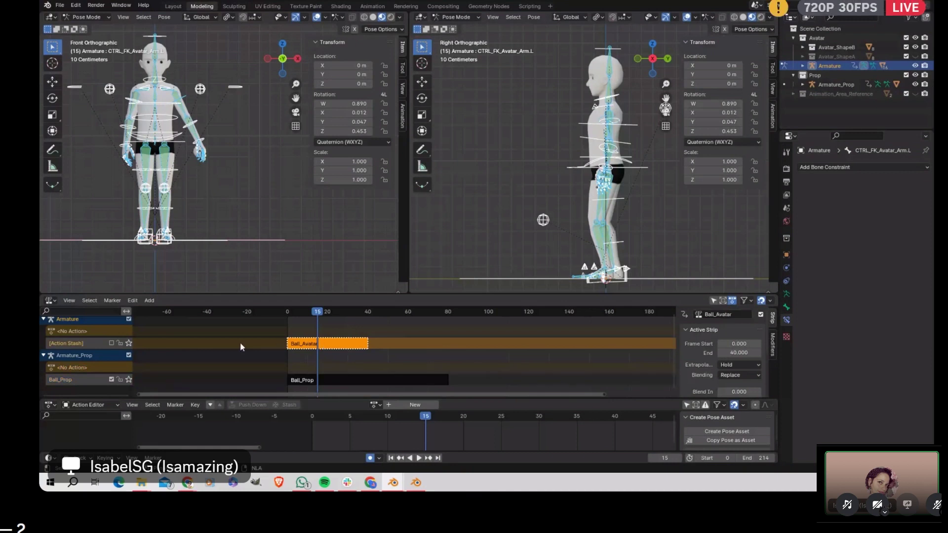
pyautogui.press('x')
pyautogui.click(67, 343)
pyautogui.press('x')
pyautogui.press('x')
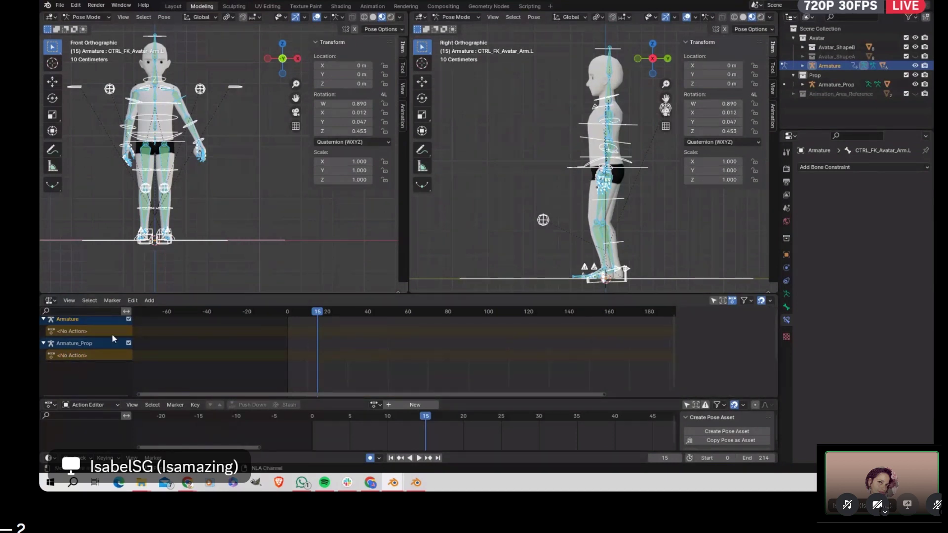
# Step: Assign the Ball_Avatar action to the avatar's Armature again and push it down to a new NLA track
pyautogui.click(375, 404)
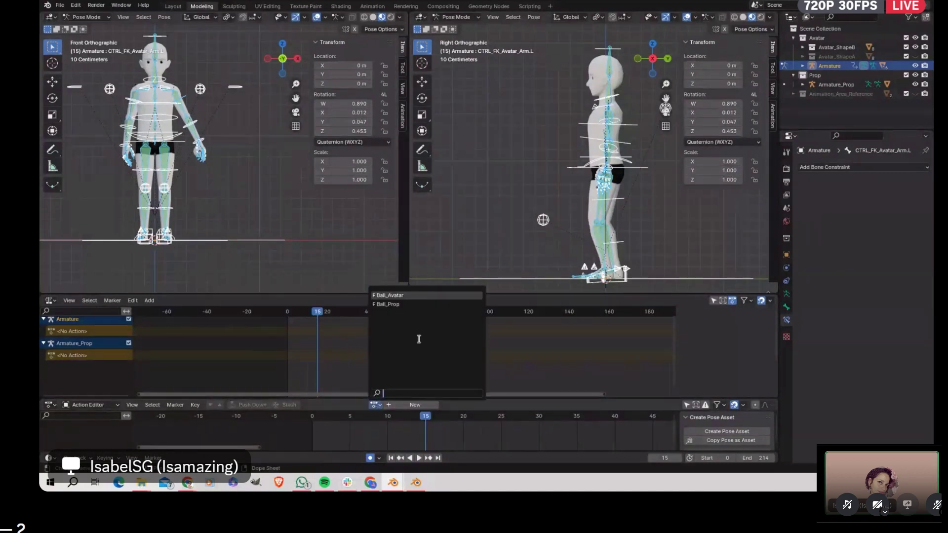
pyautogui.click(413, 295)
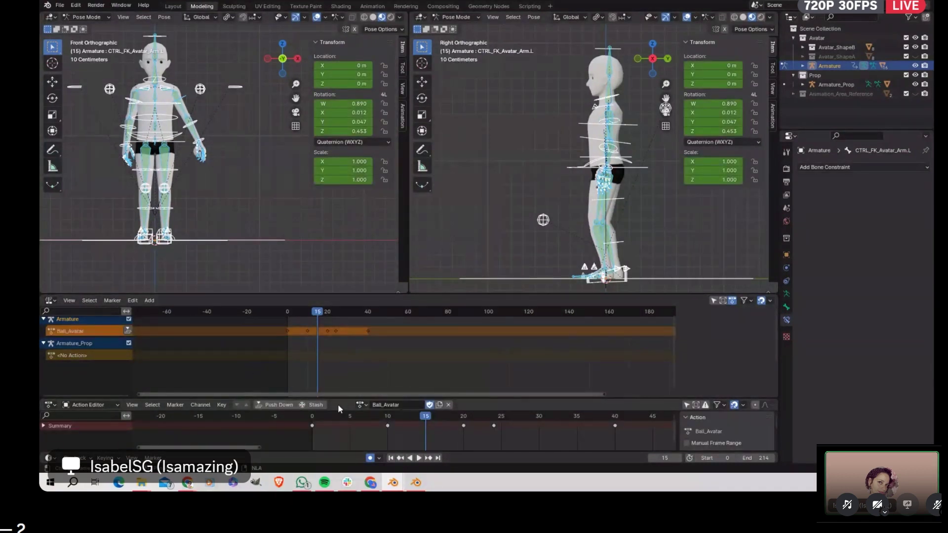
pyautogui.click(277, 405)
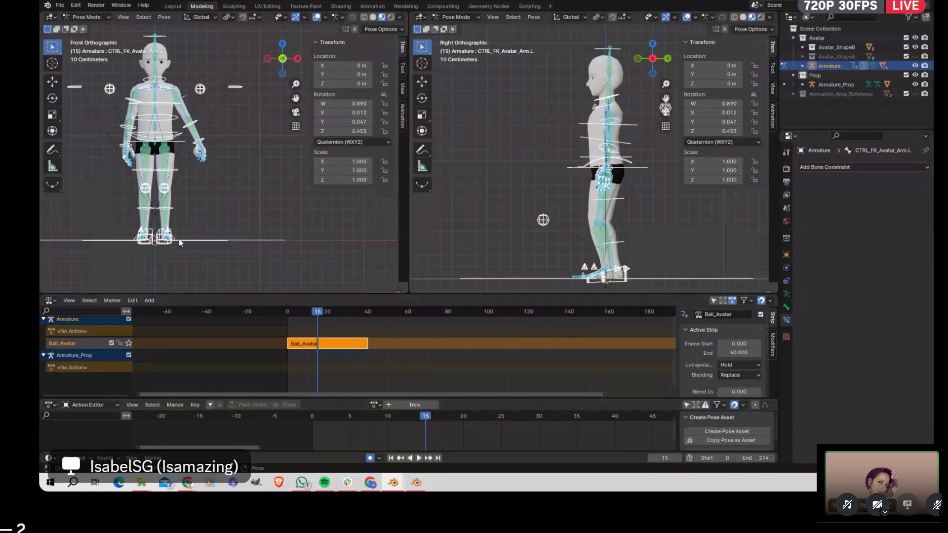
# Step: Switch from the avatar rig to Armature_Prop in Pose Mode and assign it the Ball_Prop action
pyautogui.click(87, 17)
pyautogui.click(84, 26)
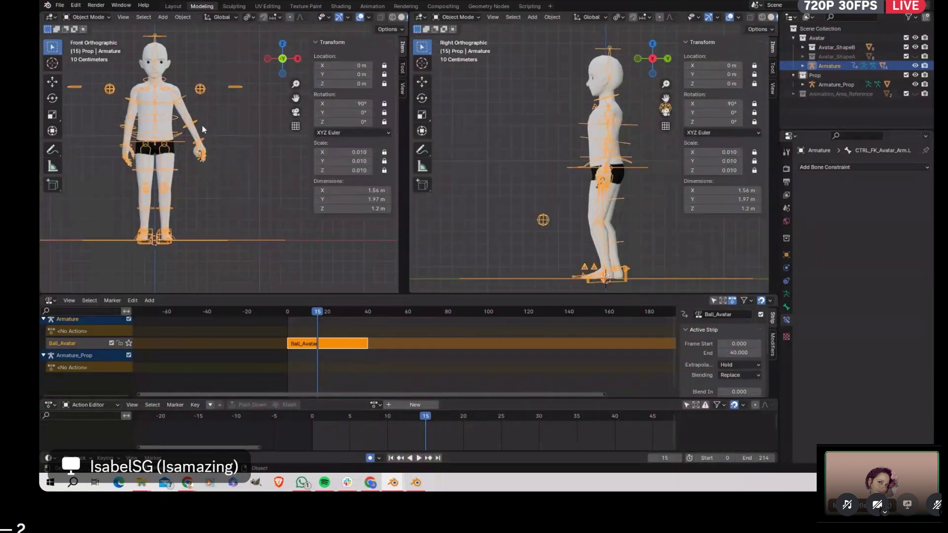
pyautogui.click(834, 84)
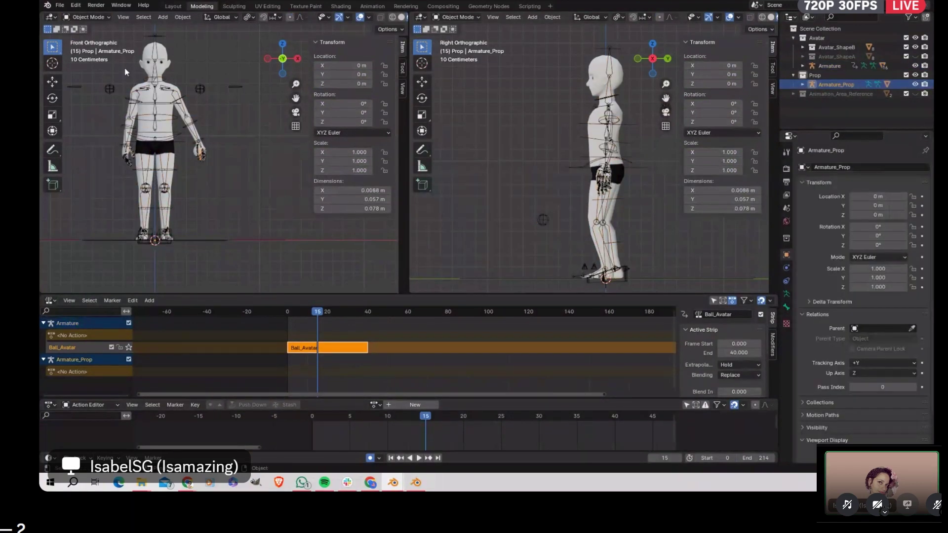
pyautogui.click(93, 18)
pyautogui.click(84, 45)
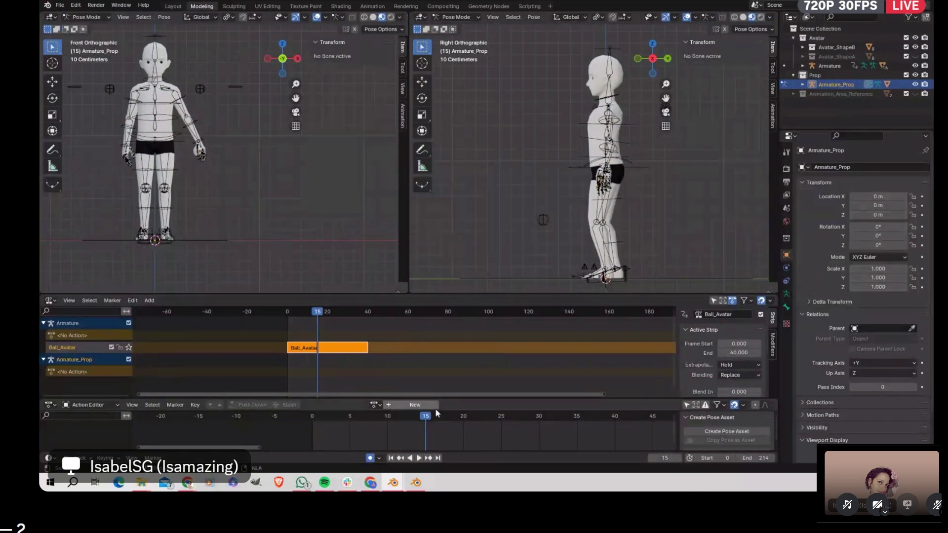
pyautogui.click(374, 404)
pyautogui.click(390, 304)
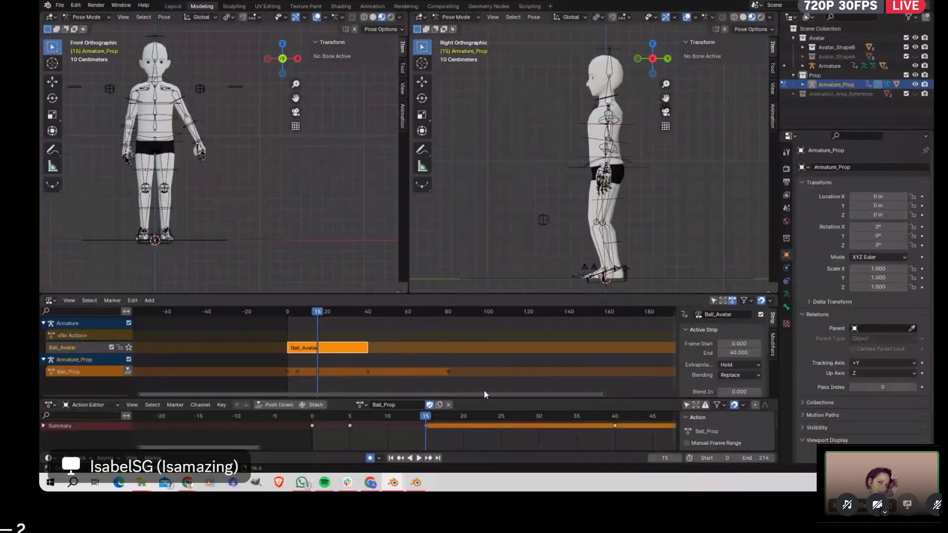
# Step: Delete the Ball_Prop keyframe at frame 80 and push the action down to an NLA track
pyautogui.moveTo(524, 417); pyautogui.dragTo(208, 413, button='middle')
pyautogui.click(603, 427)
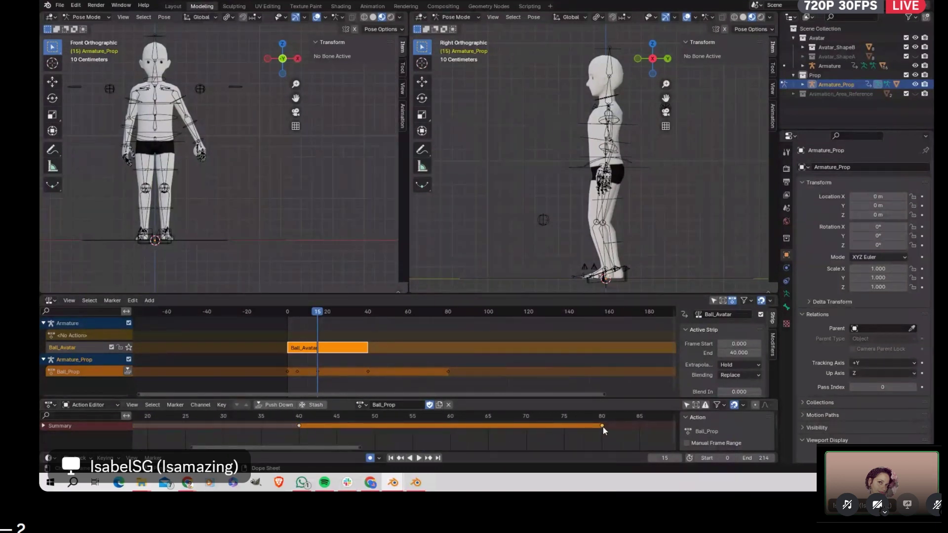
pyautogui.press('Delete')
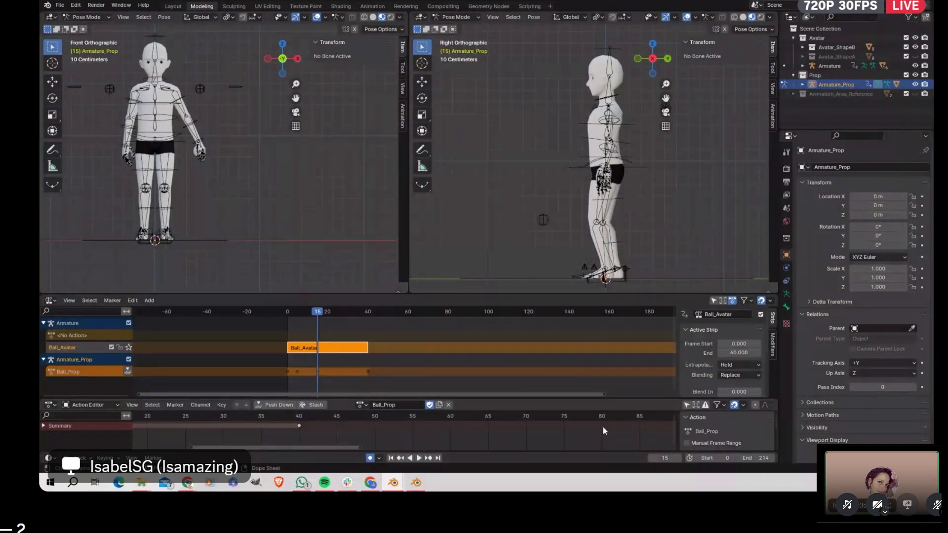
pyautogui.click(267, 405)
pyautogui.moveTo(342, 368); pyautogui.dragTo(395, 364, button='middle')
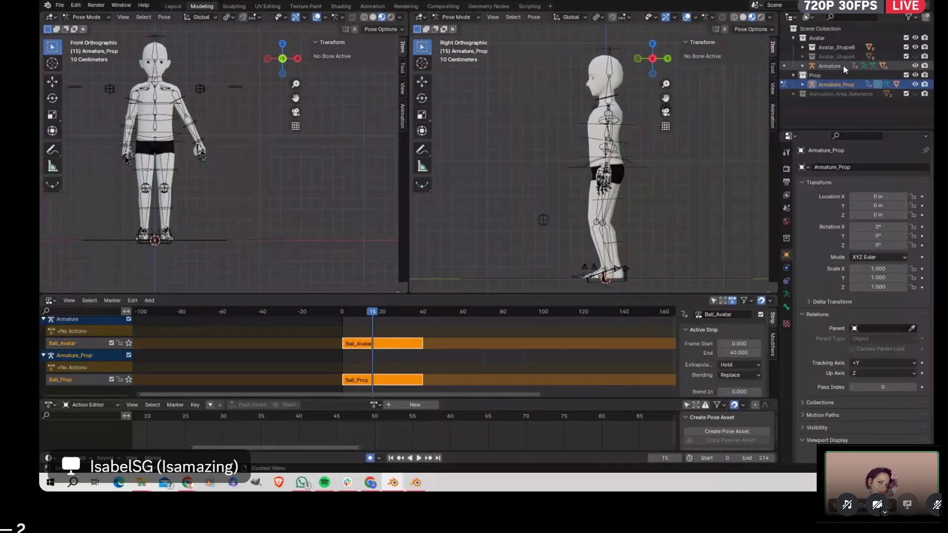
# Step: Hide the Avatar_ShapeB collection and return Armature_Prop to Object Mode
pyautogui.click(914, 47)
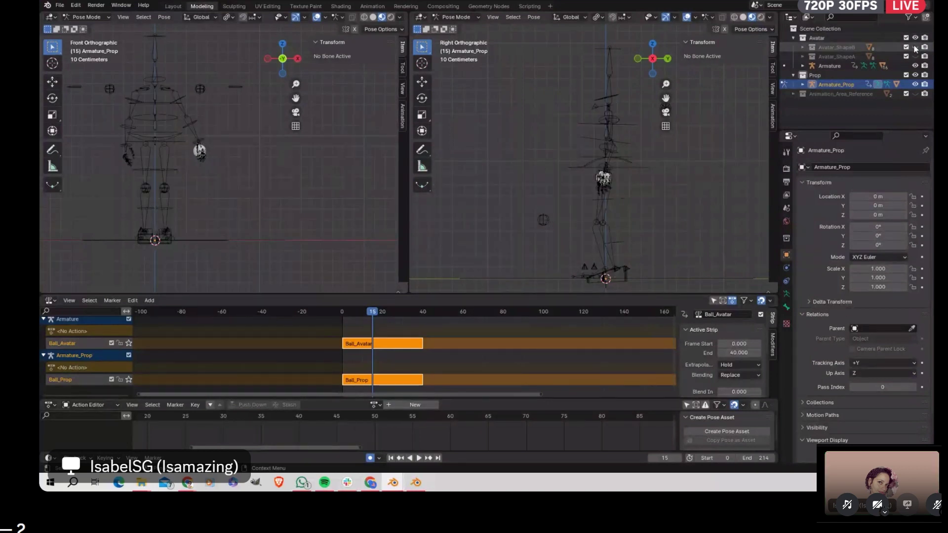
pyautogui.click(75, 5)
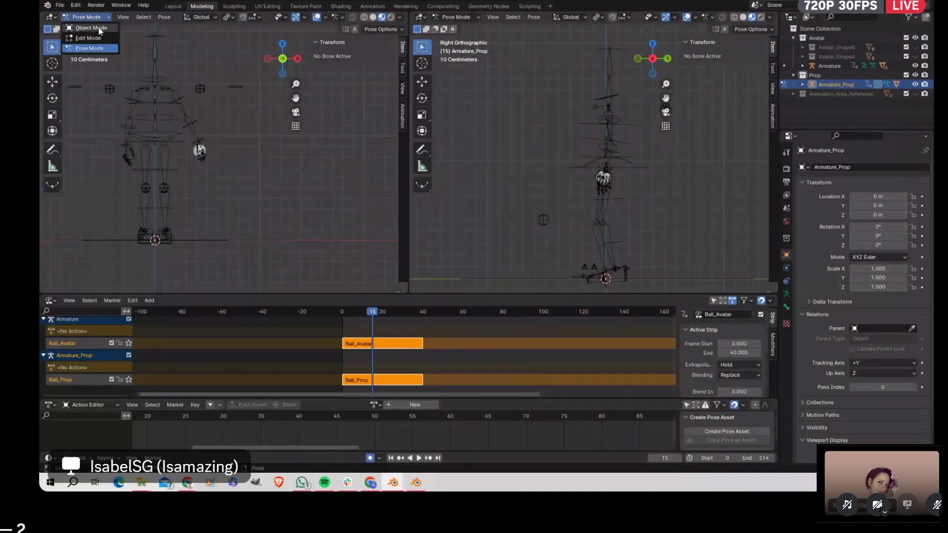
pyautogui.click(94, 28)
# Step: Start a glTF 2.0 export and choose the Quadradinho folder inside Emotes on the Desktop as its destination
pyautogui.click(60, 5)
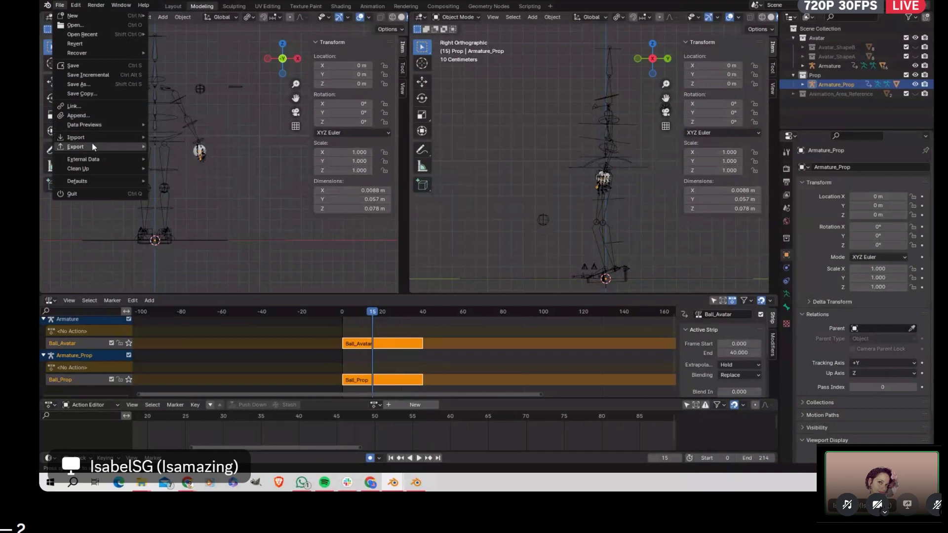
pyautogui.moveTo(98, 147)
pyautogui.click(206, 239)
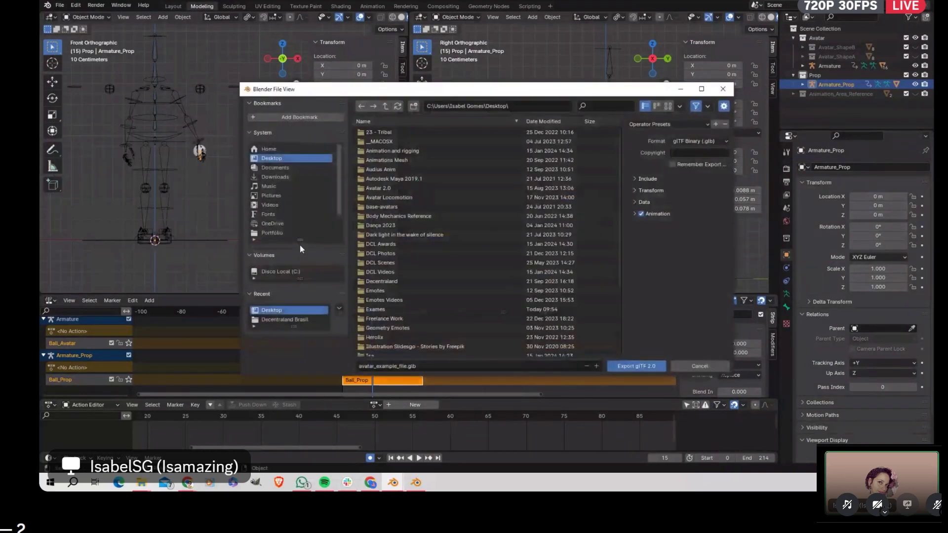
pyautogui.doubleClick(386, 291)
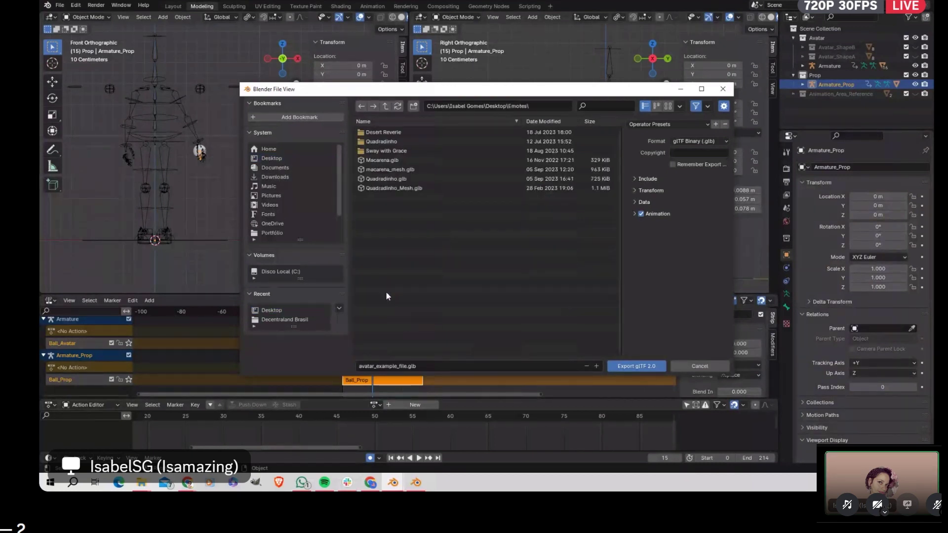
pyautogui.doubleClick(409, 141)
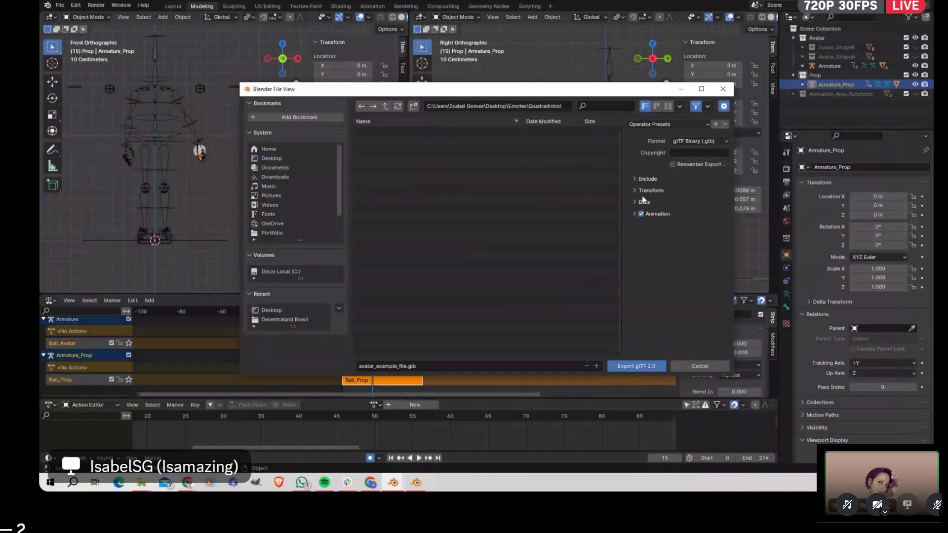
# Step: Examine the glTF export's Include, Transform, Data and Animation settings, including the armature options under Animation
pyautogui.click(641, 179)
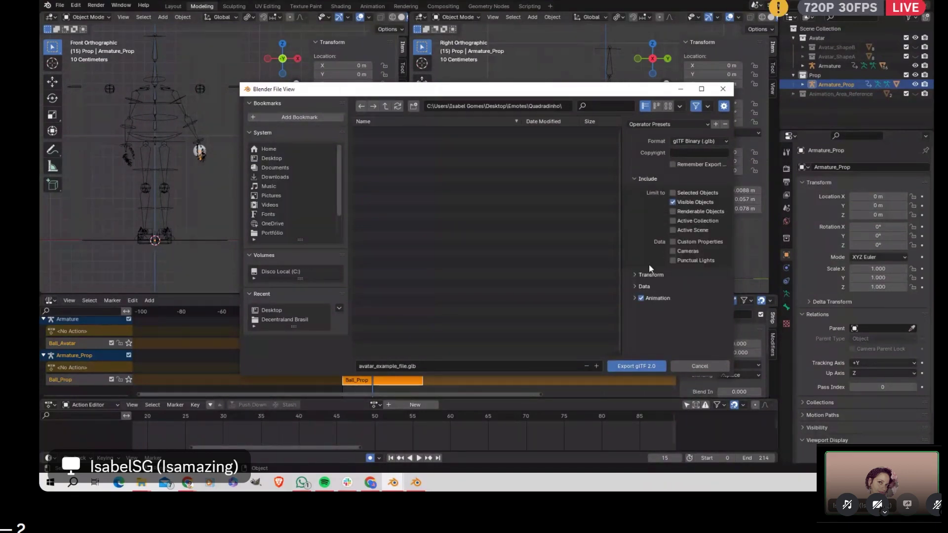
pyautogui.click(635, 275)
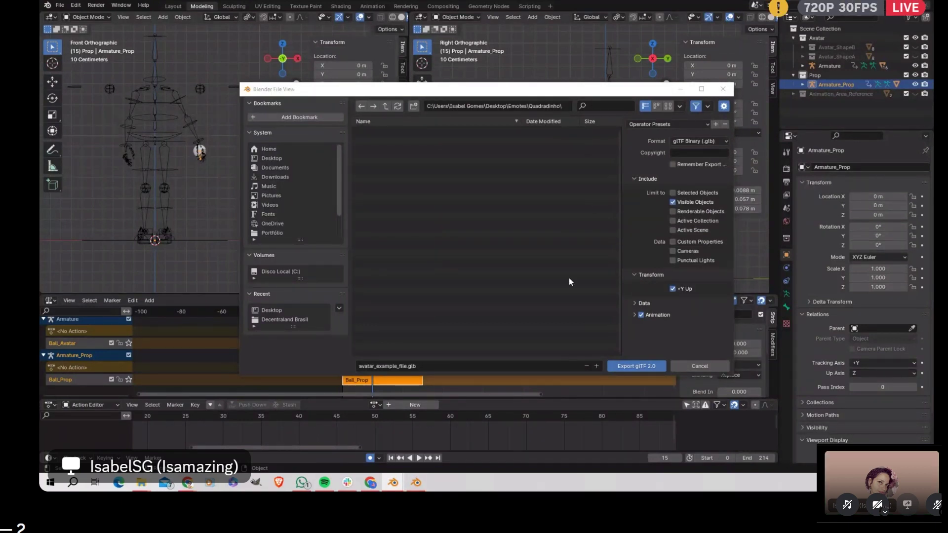
pyautogui.moveTo(599, 378); pyautogui.dragTo(601, 419)
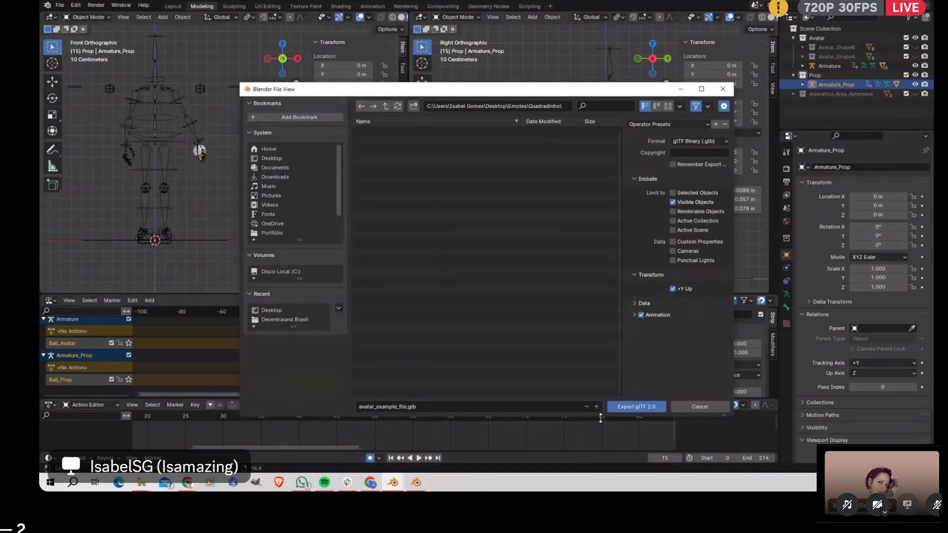
pyautogui.moveTo(571, 91); pyautogui.dragTo(535, 60)
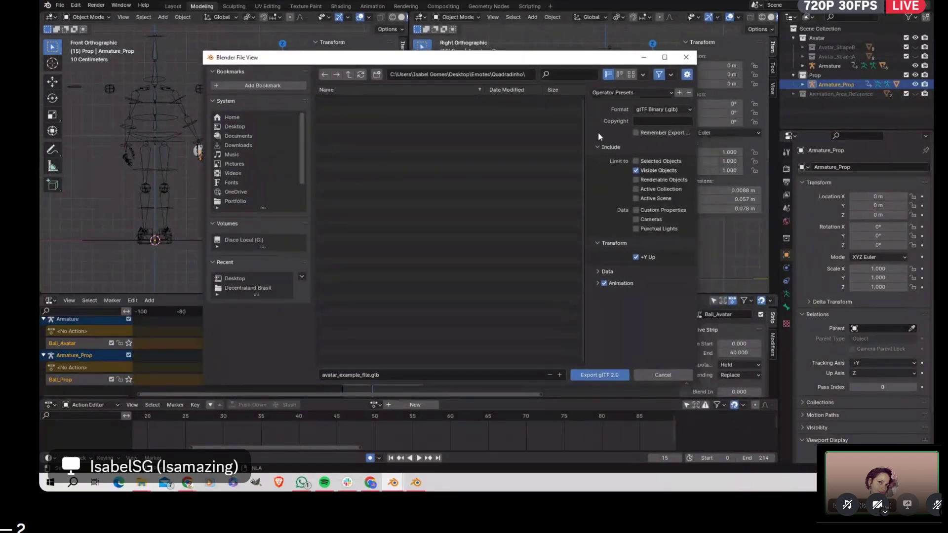
pyautogui.click(598, 271)
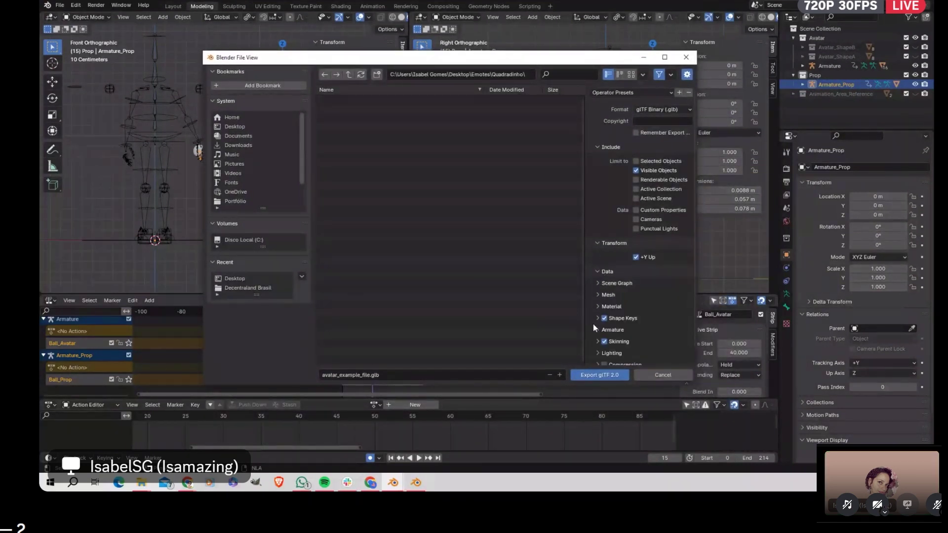
pyautogui.scroll(-1, 599, 329)
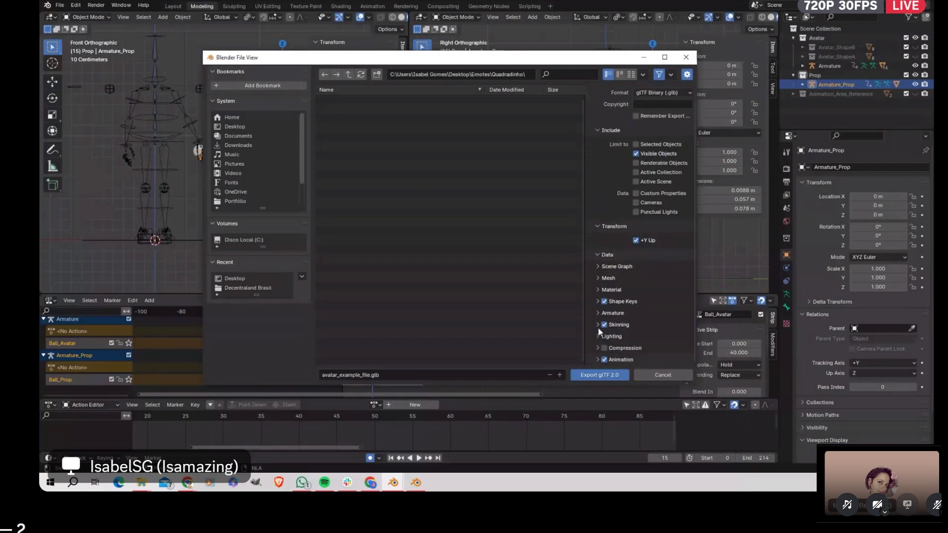
pyautogui.click(598, 360)
pyautogui.scroll(-5, 609, 327)
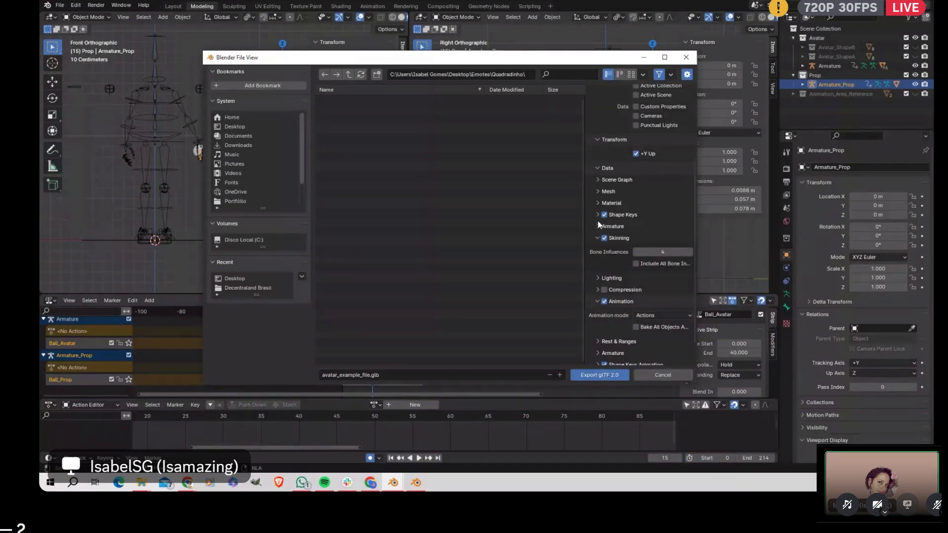
pyautogui.scroll(-2, 614, 268)
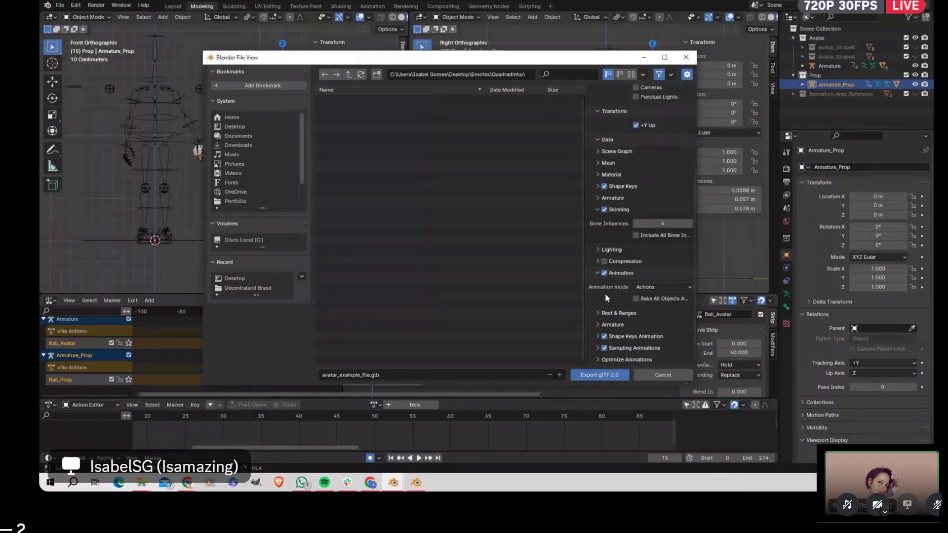
pyautogui.click(599, 325)
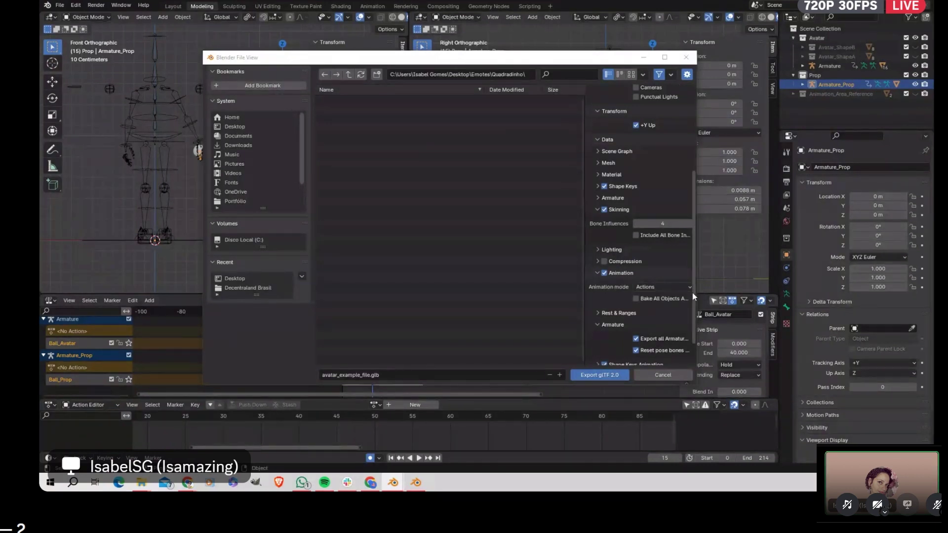
# Step: Widen the export window and its settings area, then collapse the Skinning, Data and Animation groups
pyautogui.moveTo(695, 293); pyautogui.dragTo(751, 294)
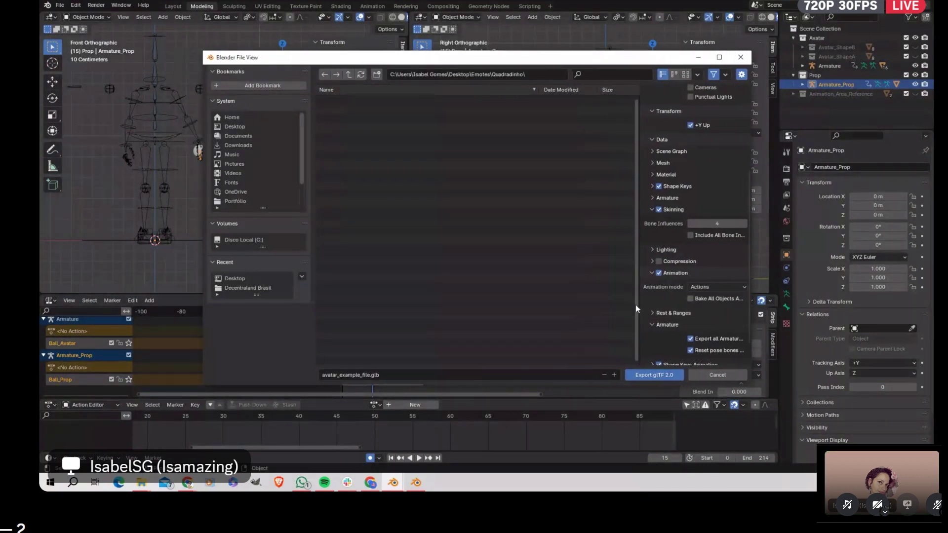
pyautogui.moveTo(636, 310); pyautogui.dragTo(516, 310)
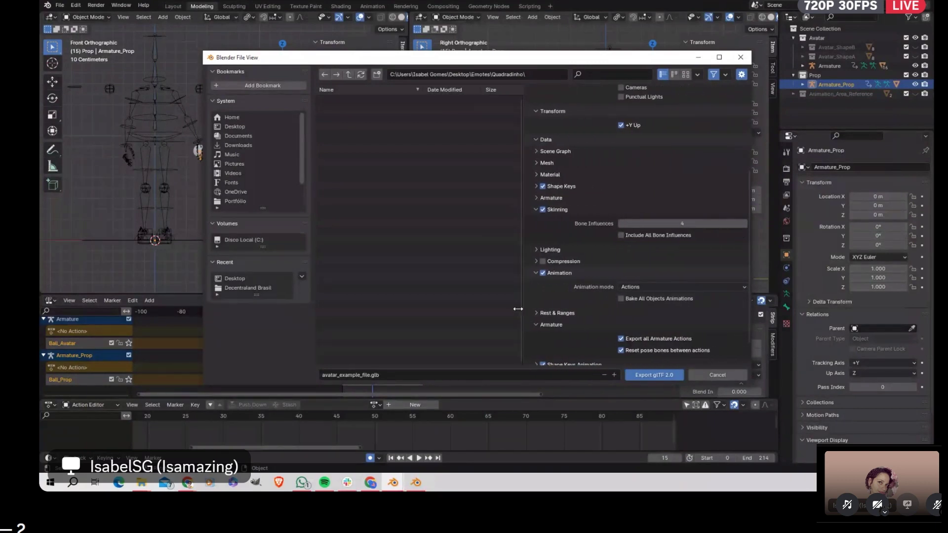
pyautogui.scroll(-3, 572, 355)
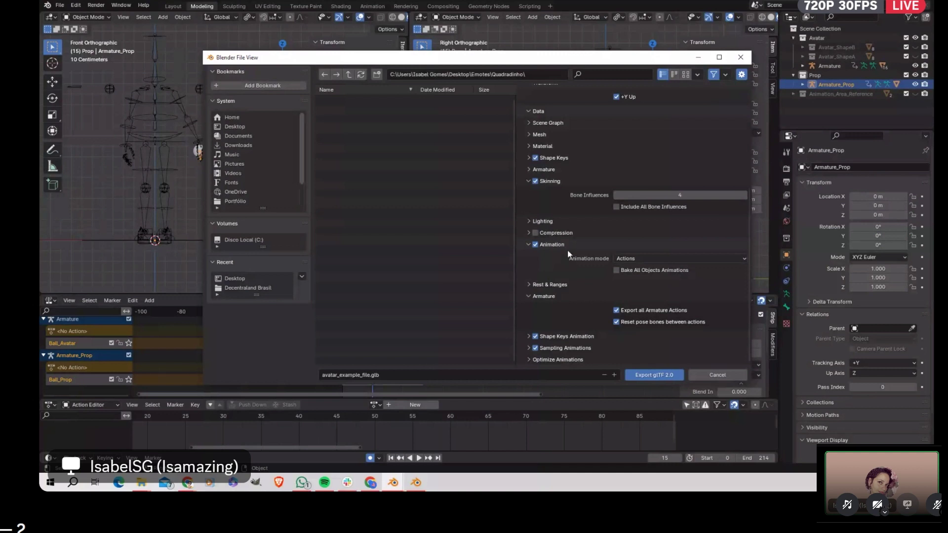
pyautogui.click(527, 181)
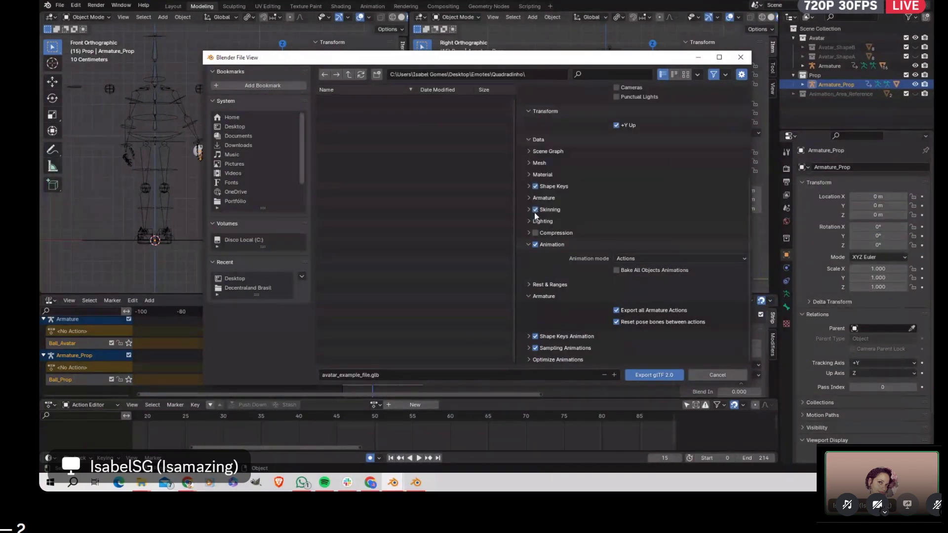
pyautogui.scroll(5, 527, 252)
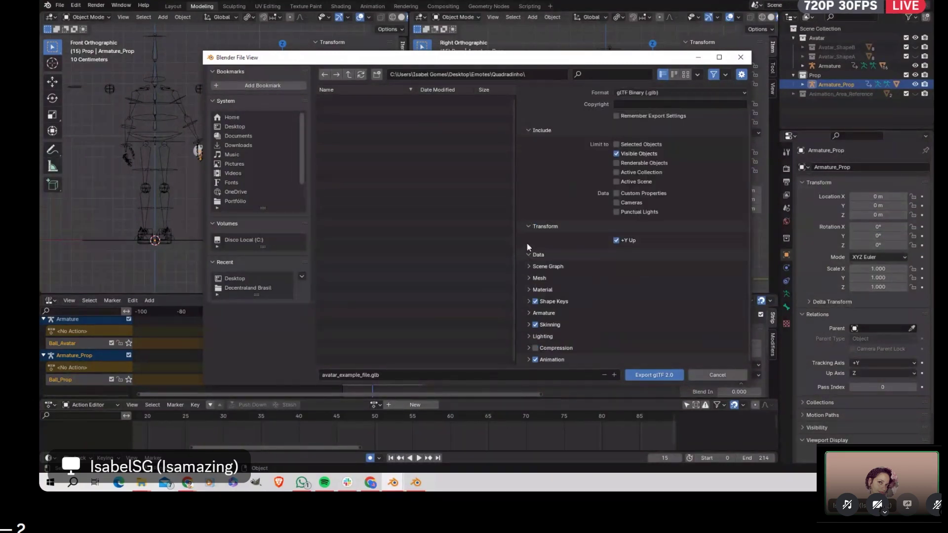
pyautogui.click(527, 255)
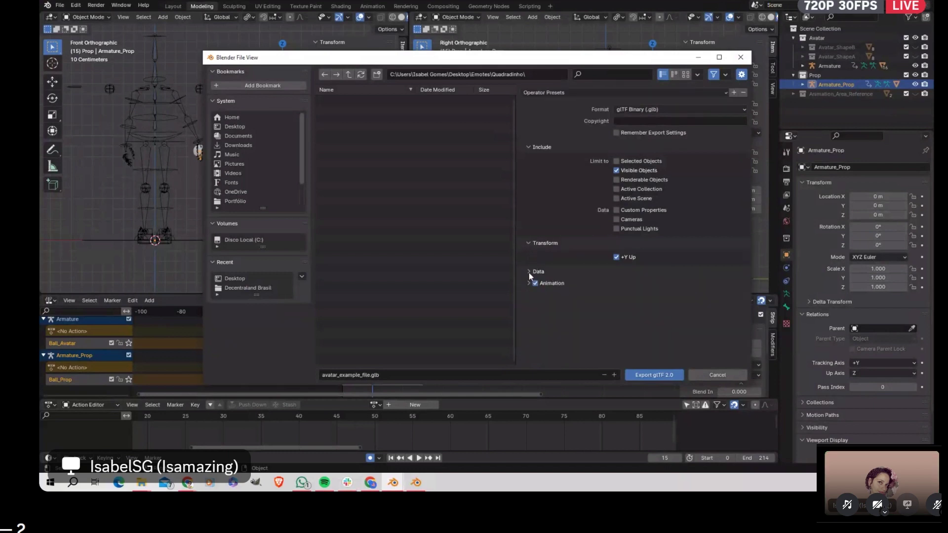
pyautogui.click(529, 283)
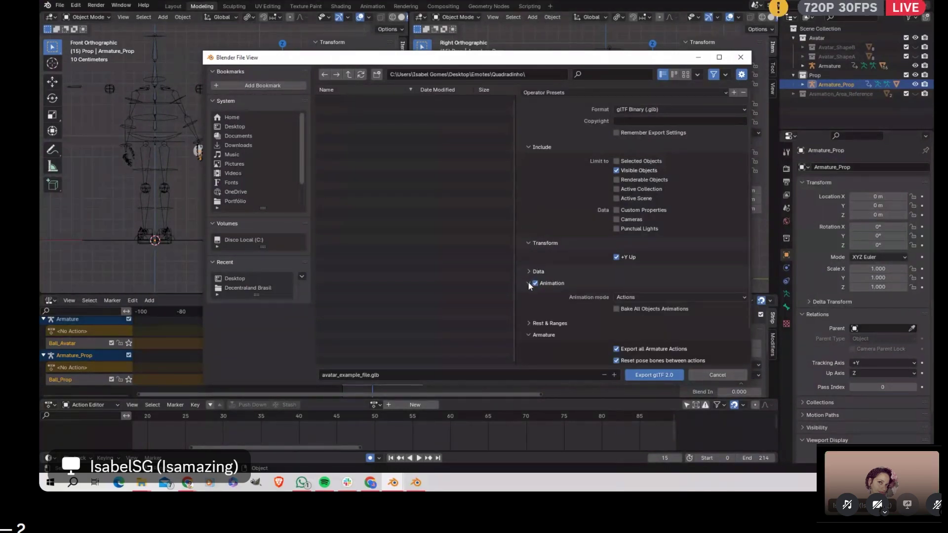
pyautogui.click(528, 283)
# Step: Enable Export Deformation Bones Only in the Data group's Armature settings and export avatar_example_file.glb
pyautogui.click(528, 272)
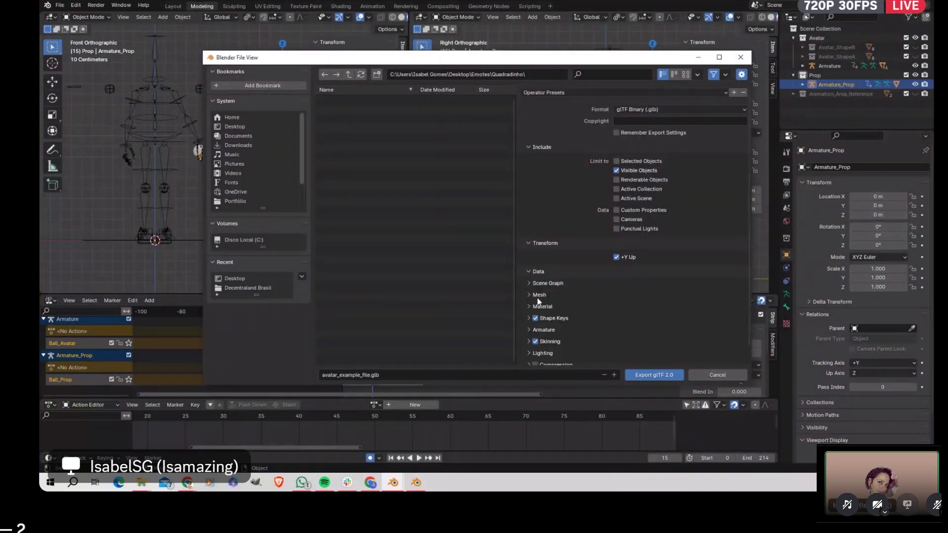
pyautogui.scroll(-1, 534, 321)
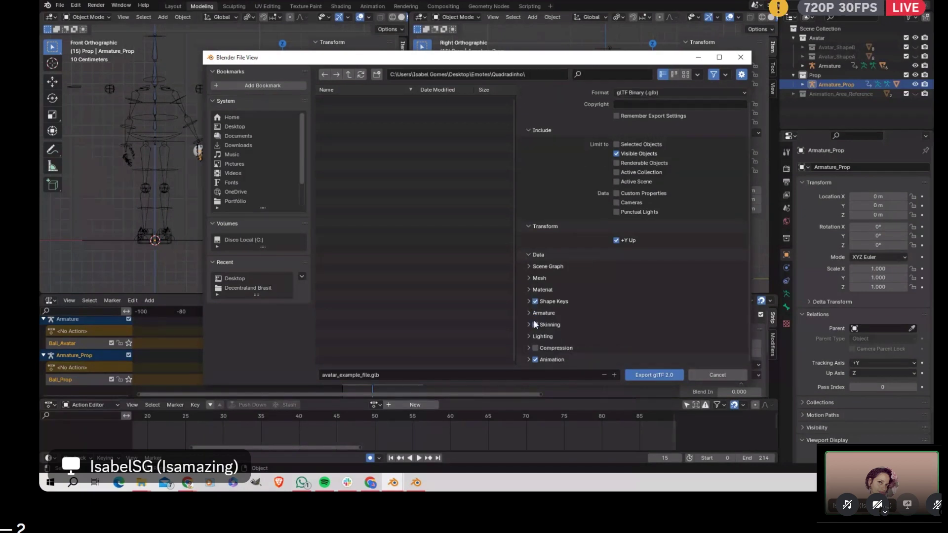
pyautogui.click(531, 311)
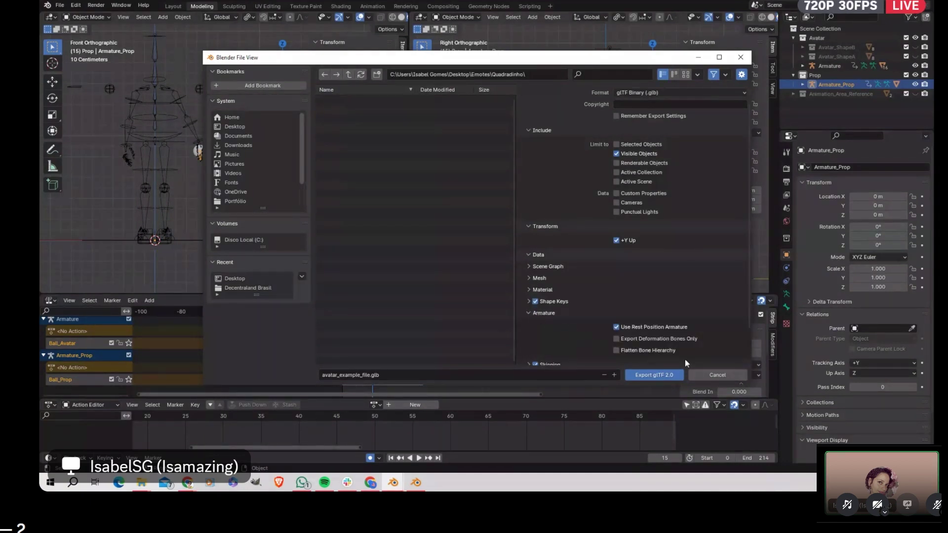
pyautogui.scroll(-2, 637, 301)
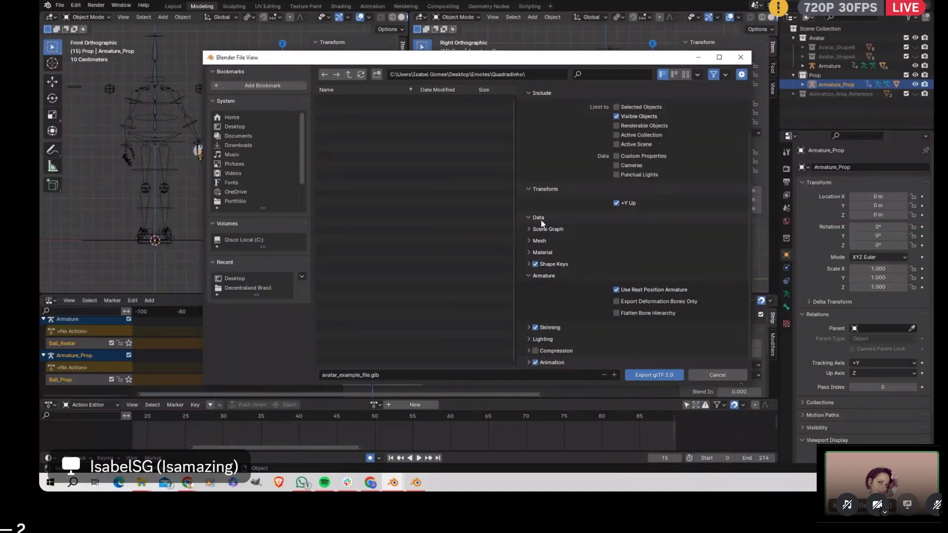
pyautogui.click(617, 301)
pyautogui.click(661, 375)
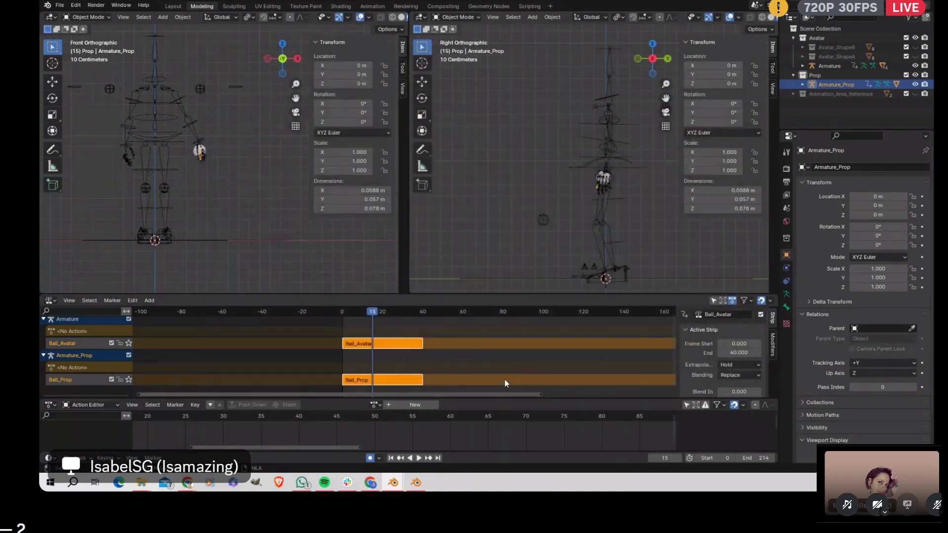